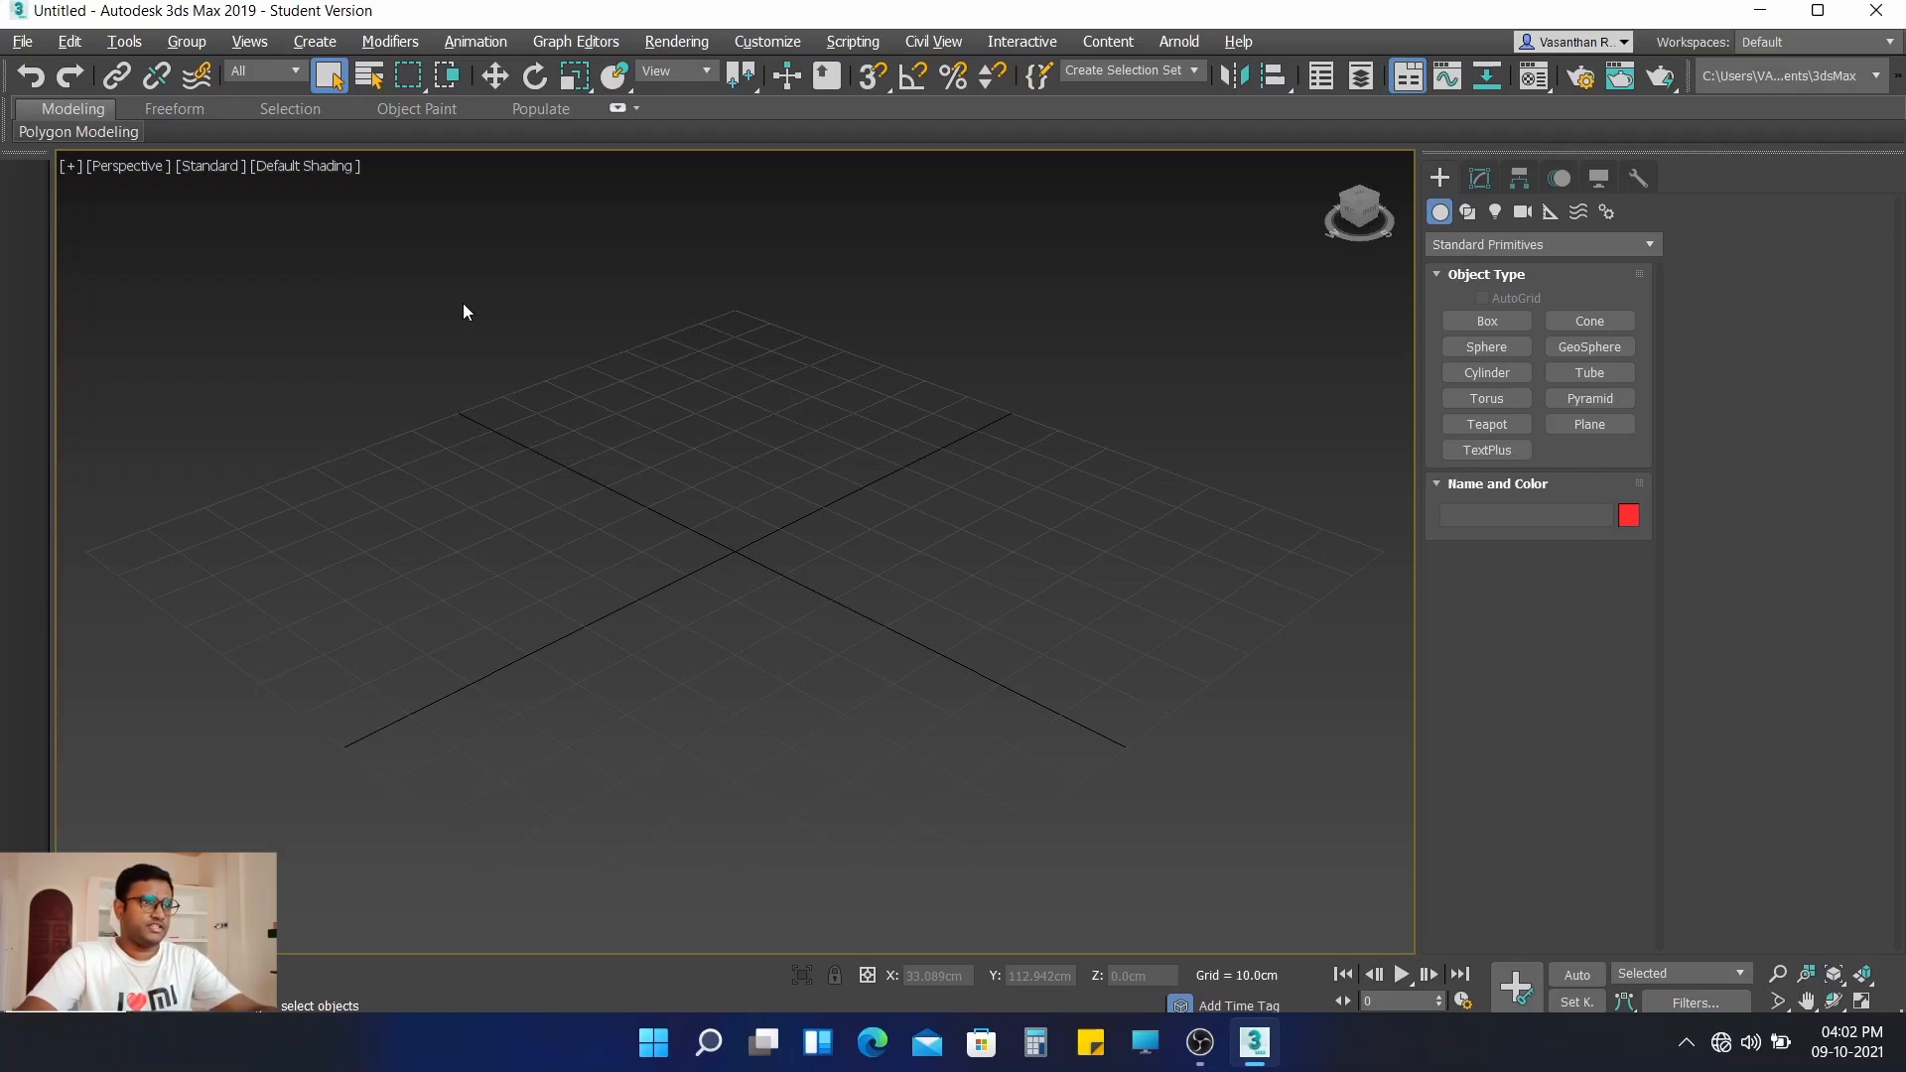
# - Start a new scene with New All, discarding the unsaved changes
pyautogui.click(21, 41)
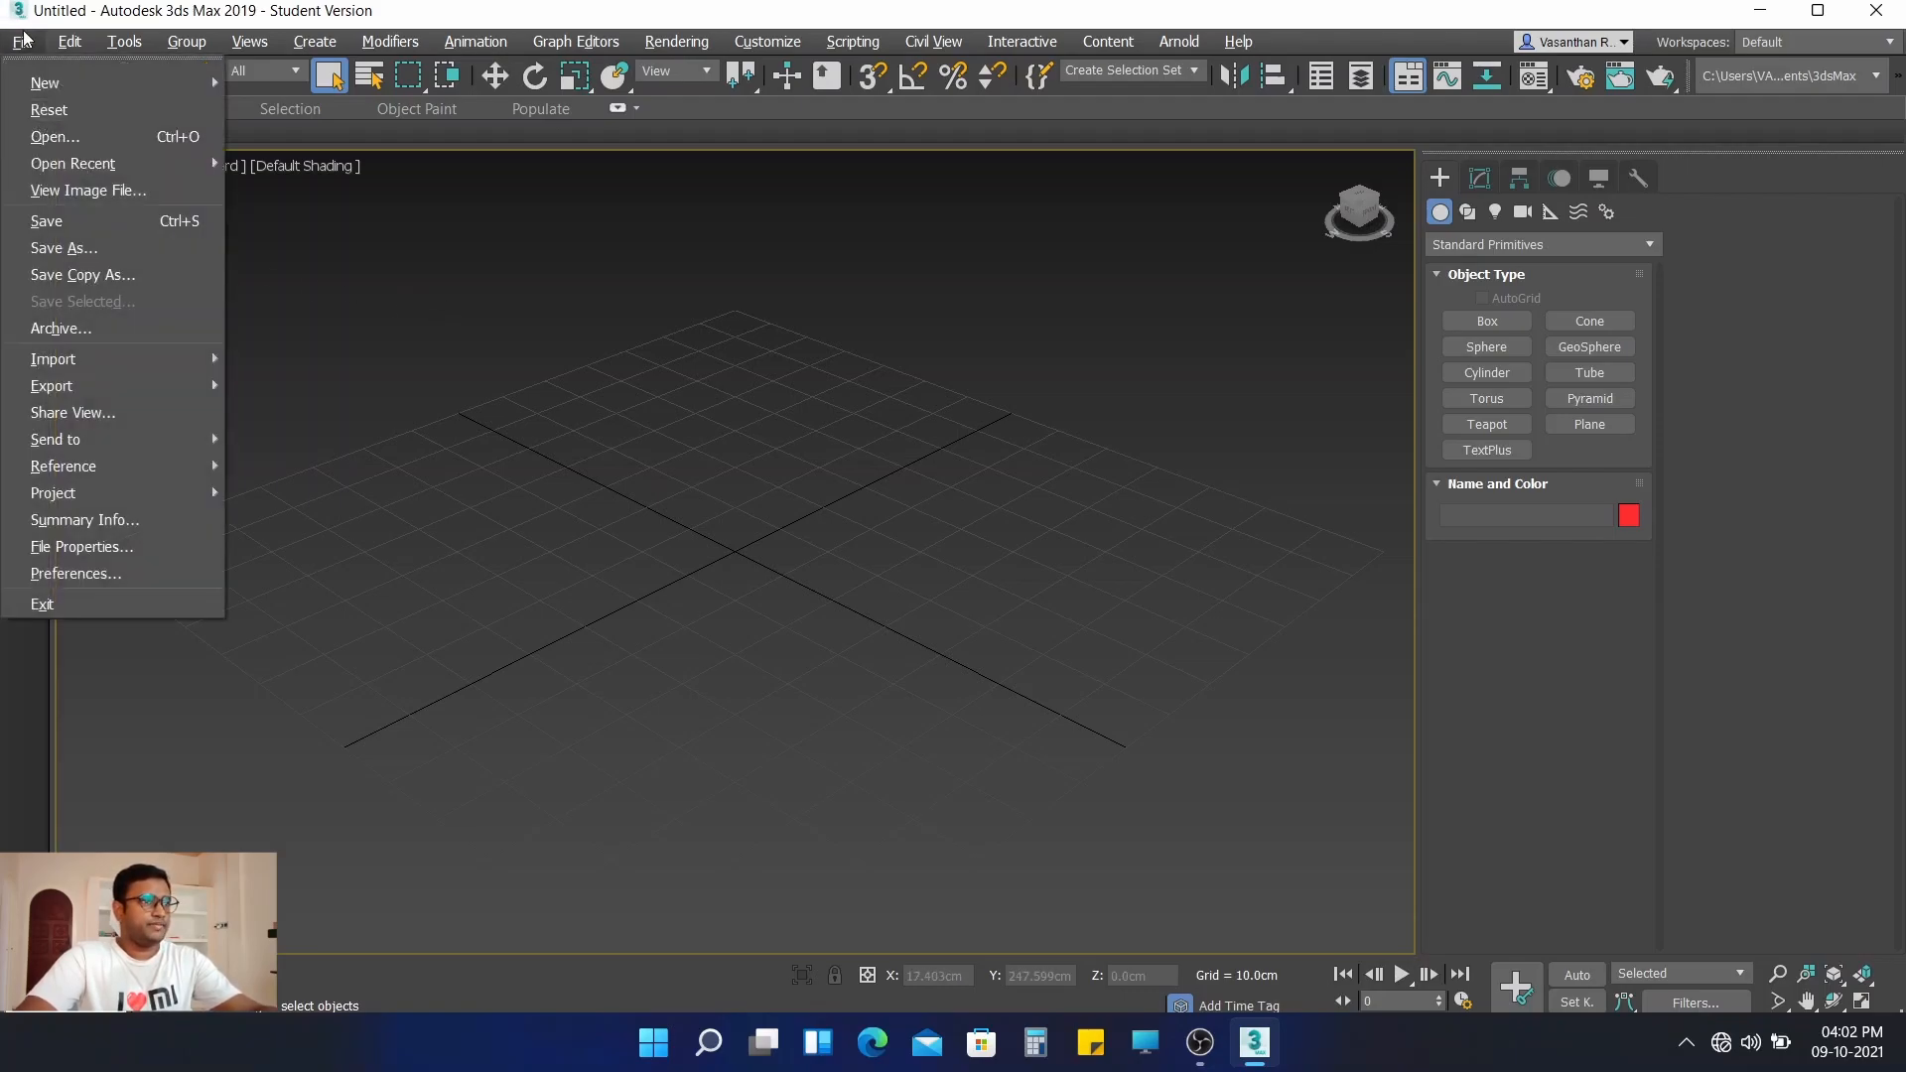
pyautogui.moveTo(67, 90)
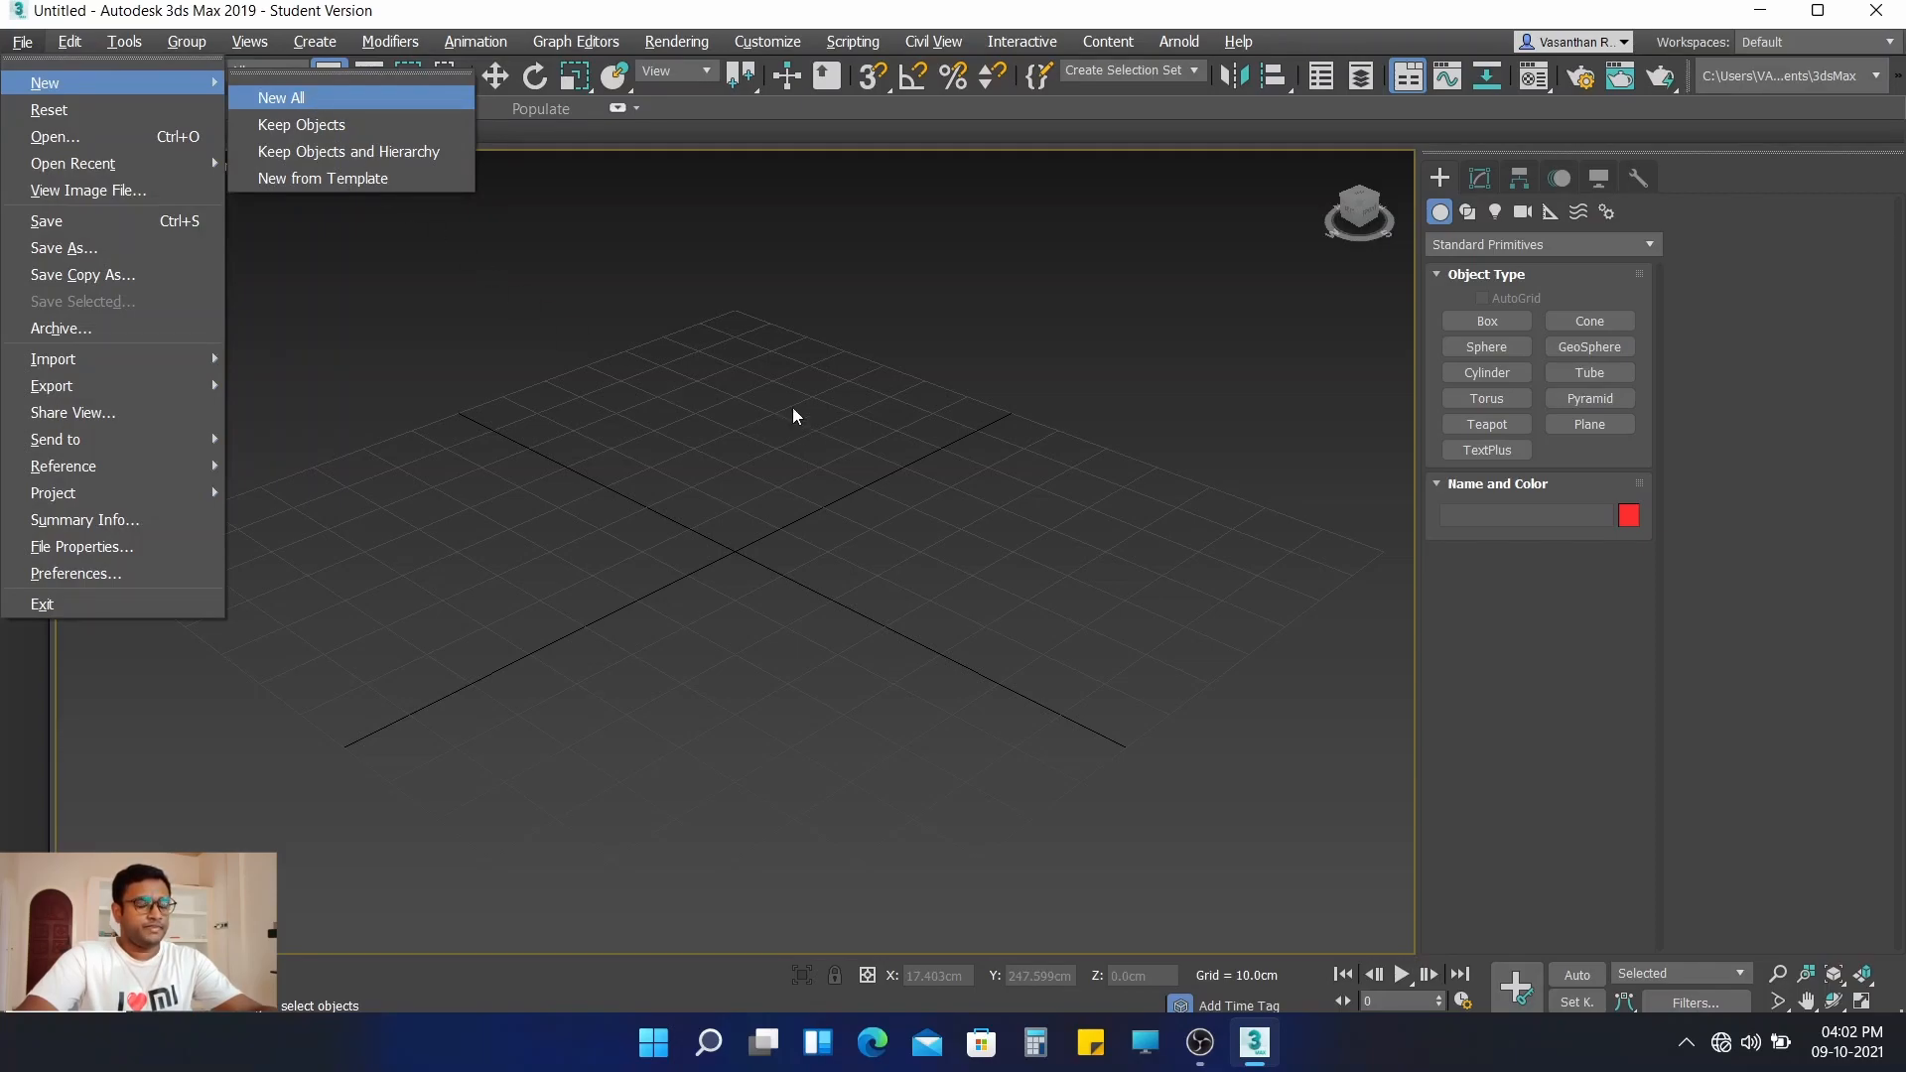
pyautogui.click(421, 100)
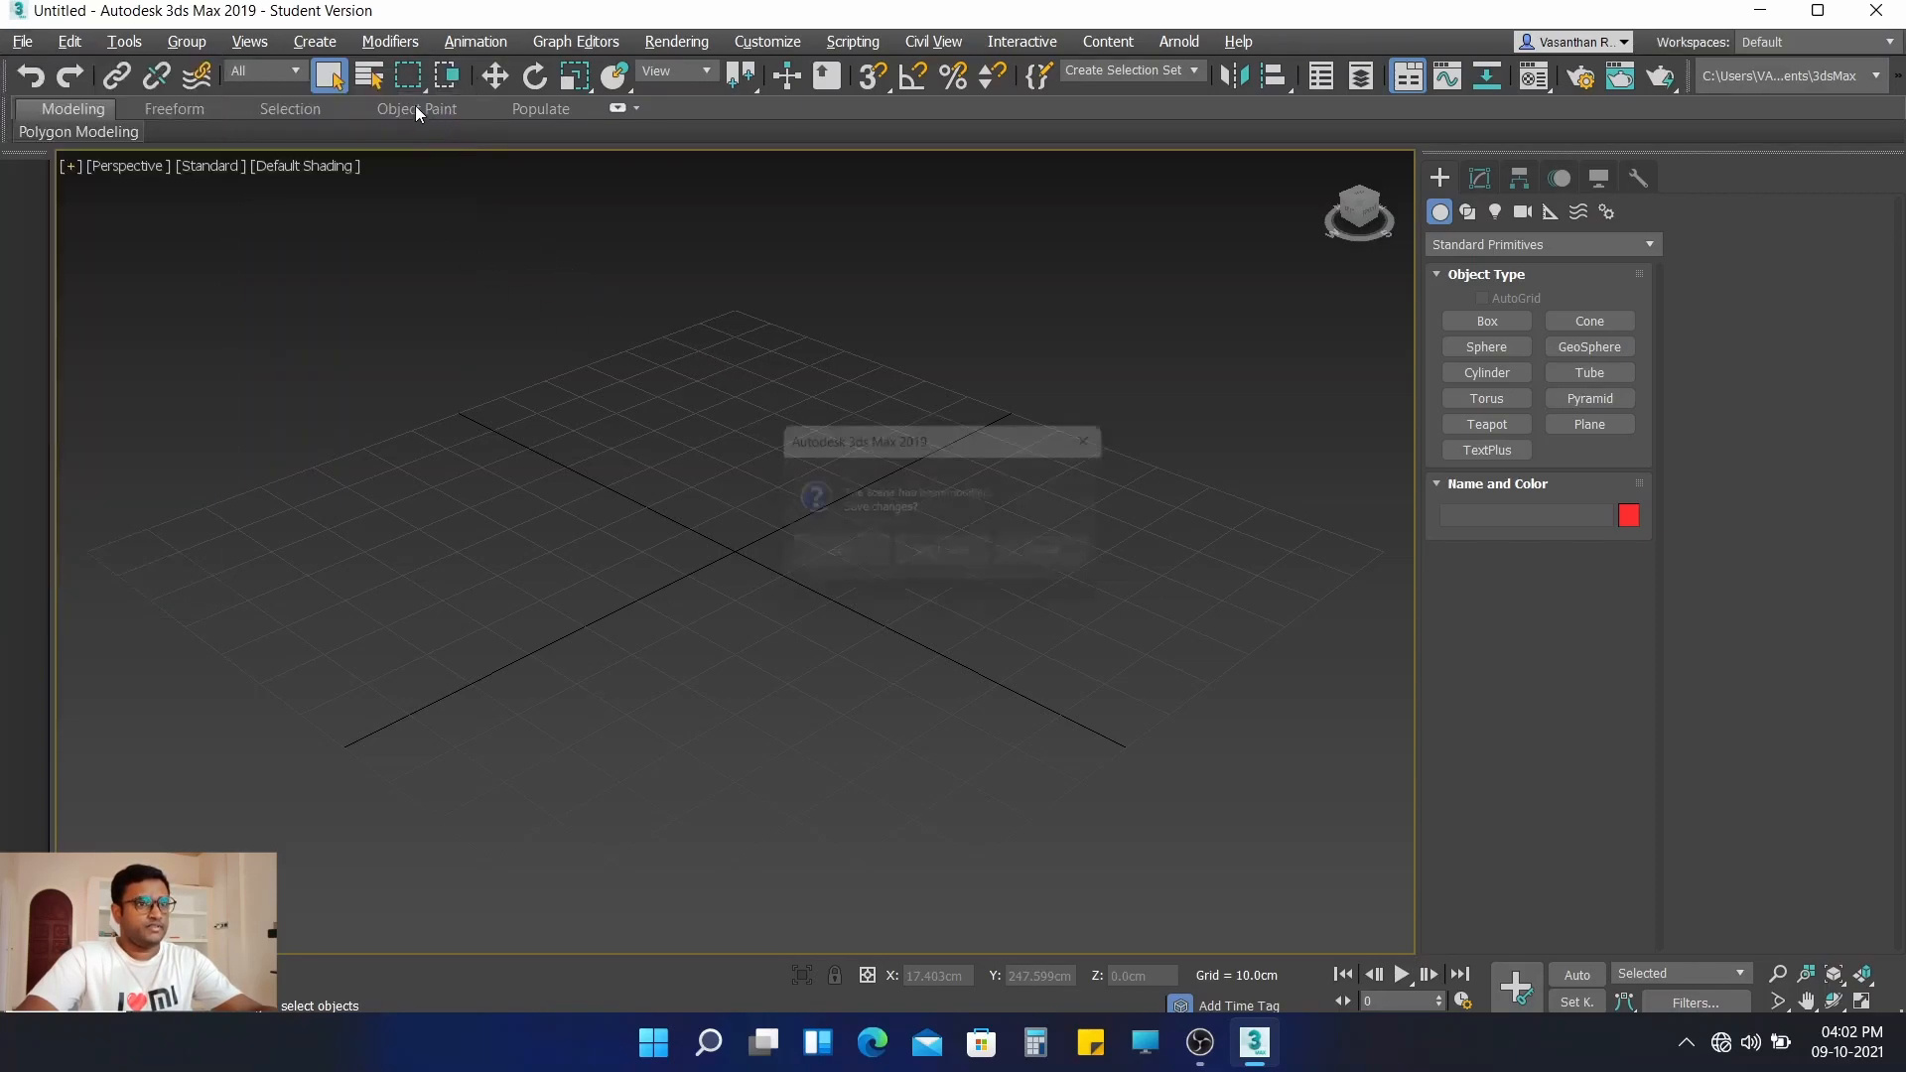
pyautogui.click(933, 562)
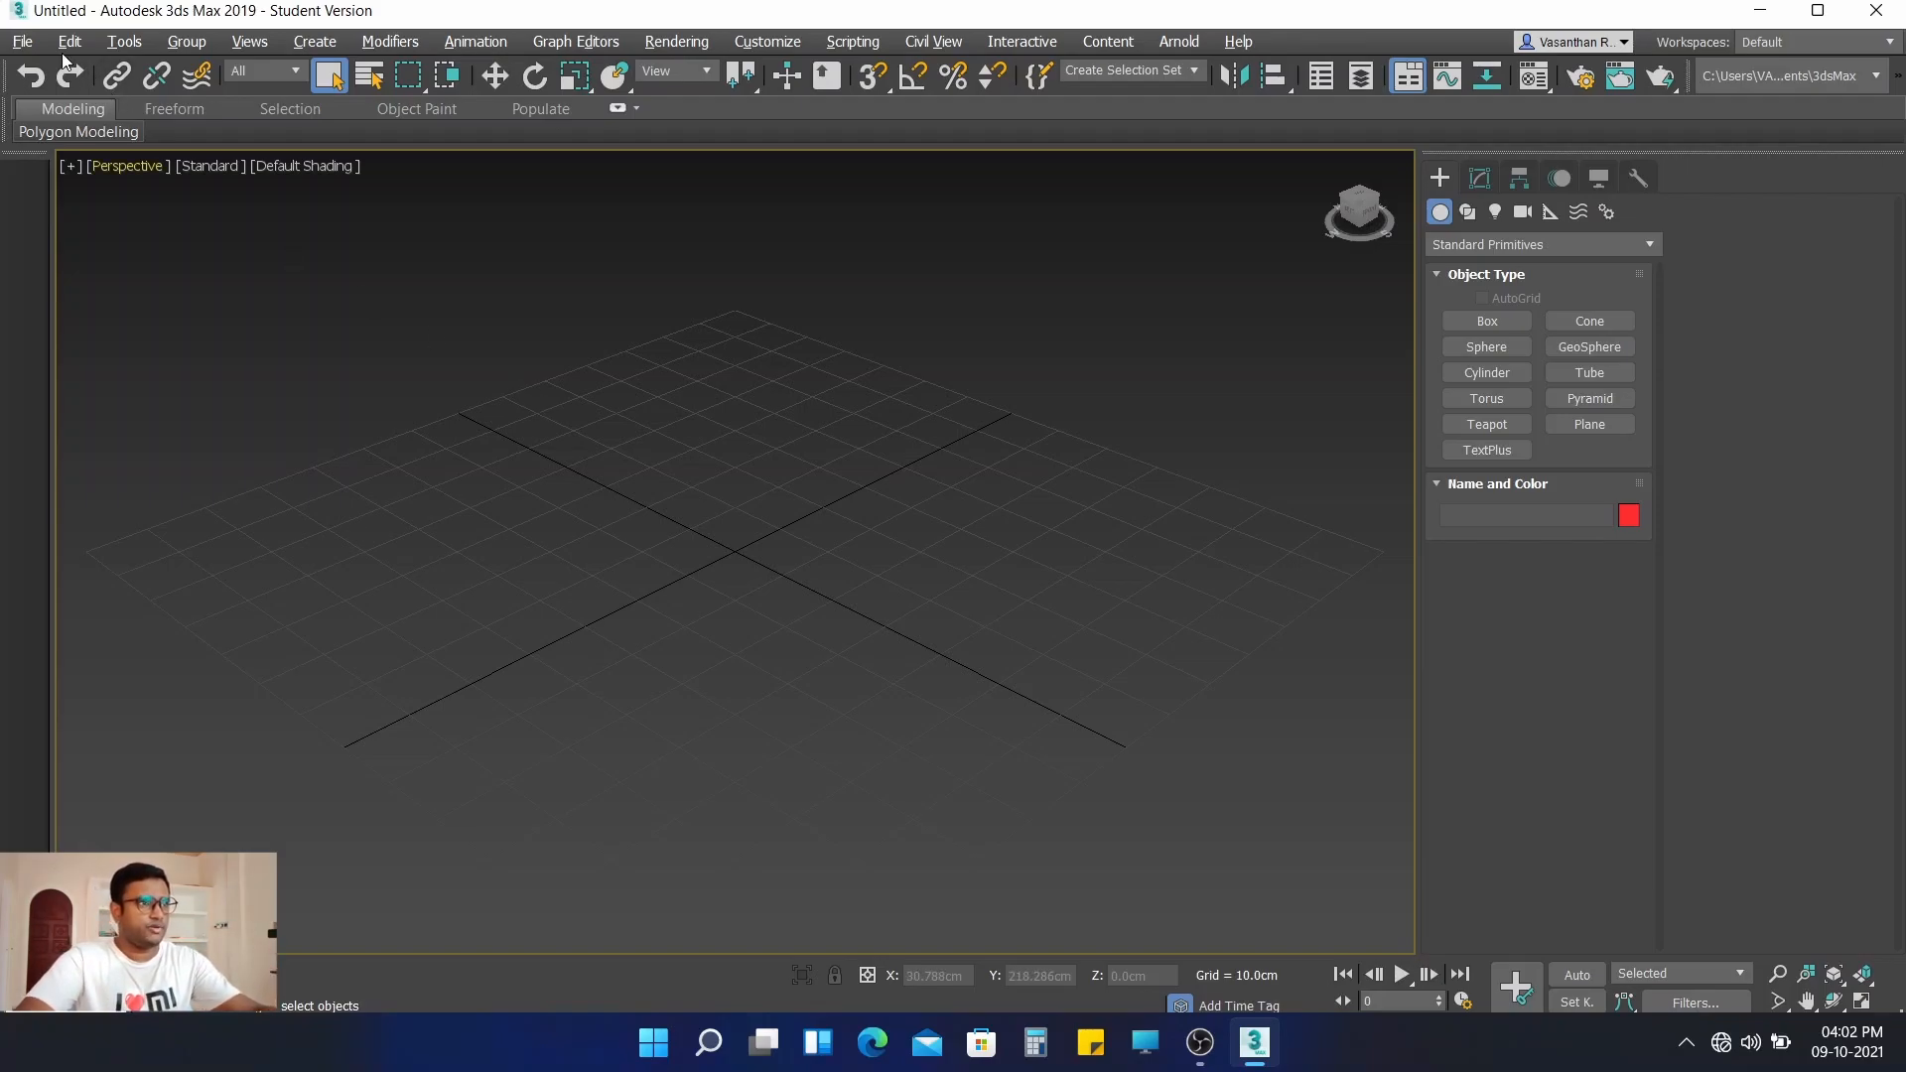
# - Reset the scene to its defaults without saving and confirm the reset
pyautogui.click(22, 42)
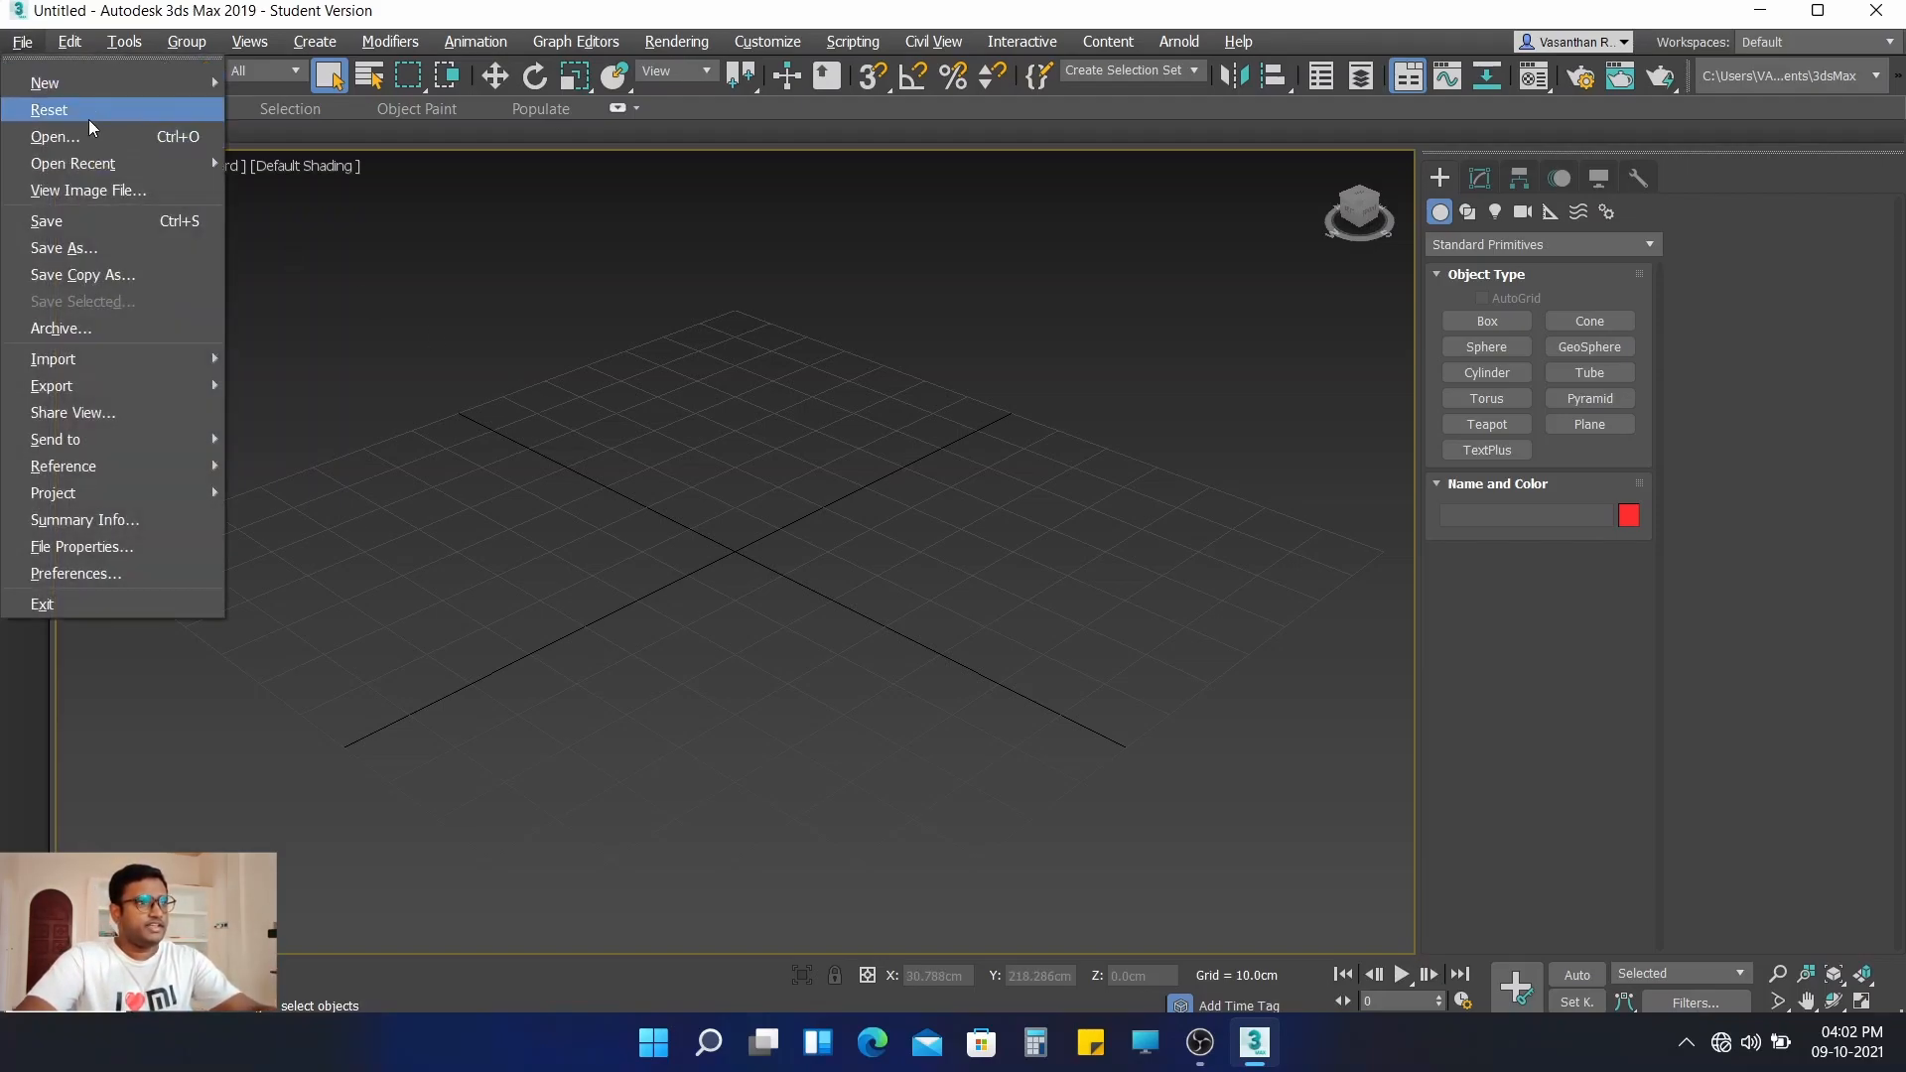
pyautogui.click(87, 109)
pyautogui.click(983, 567)
pyautogui.click(878, 563)
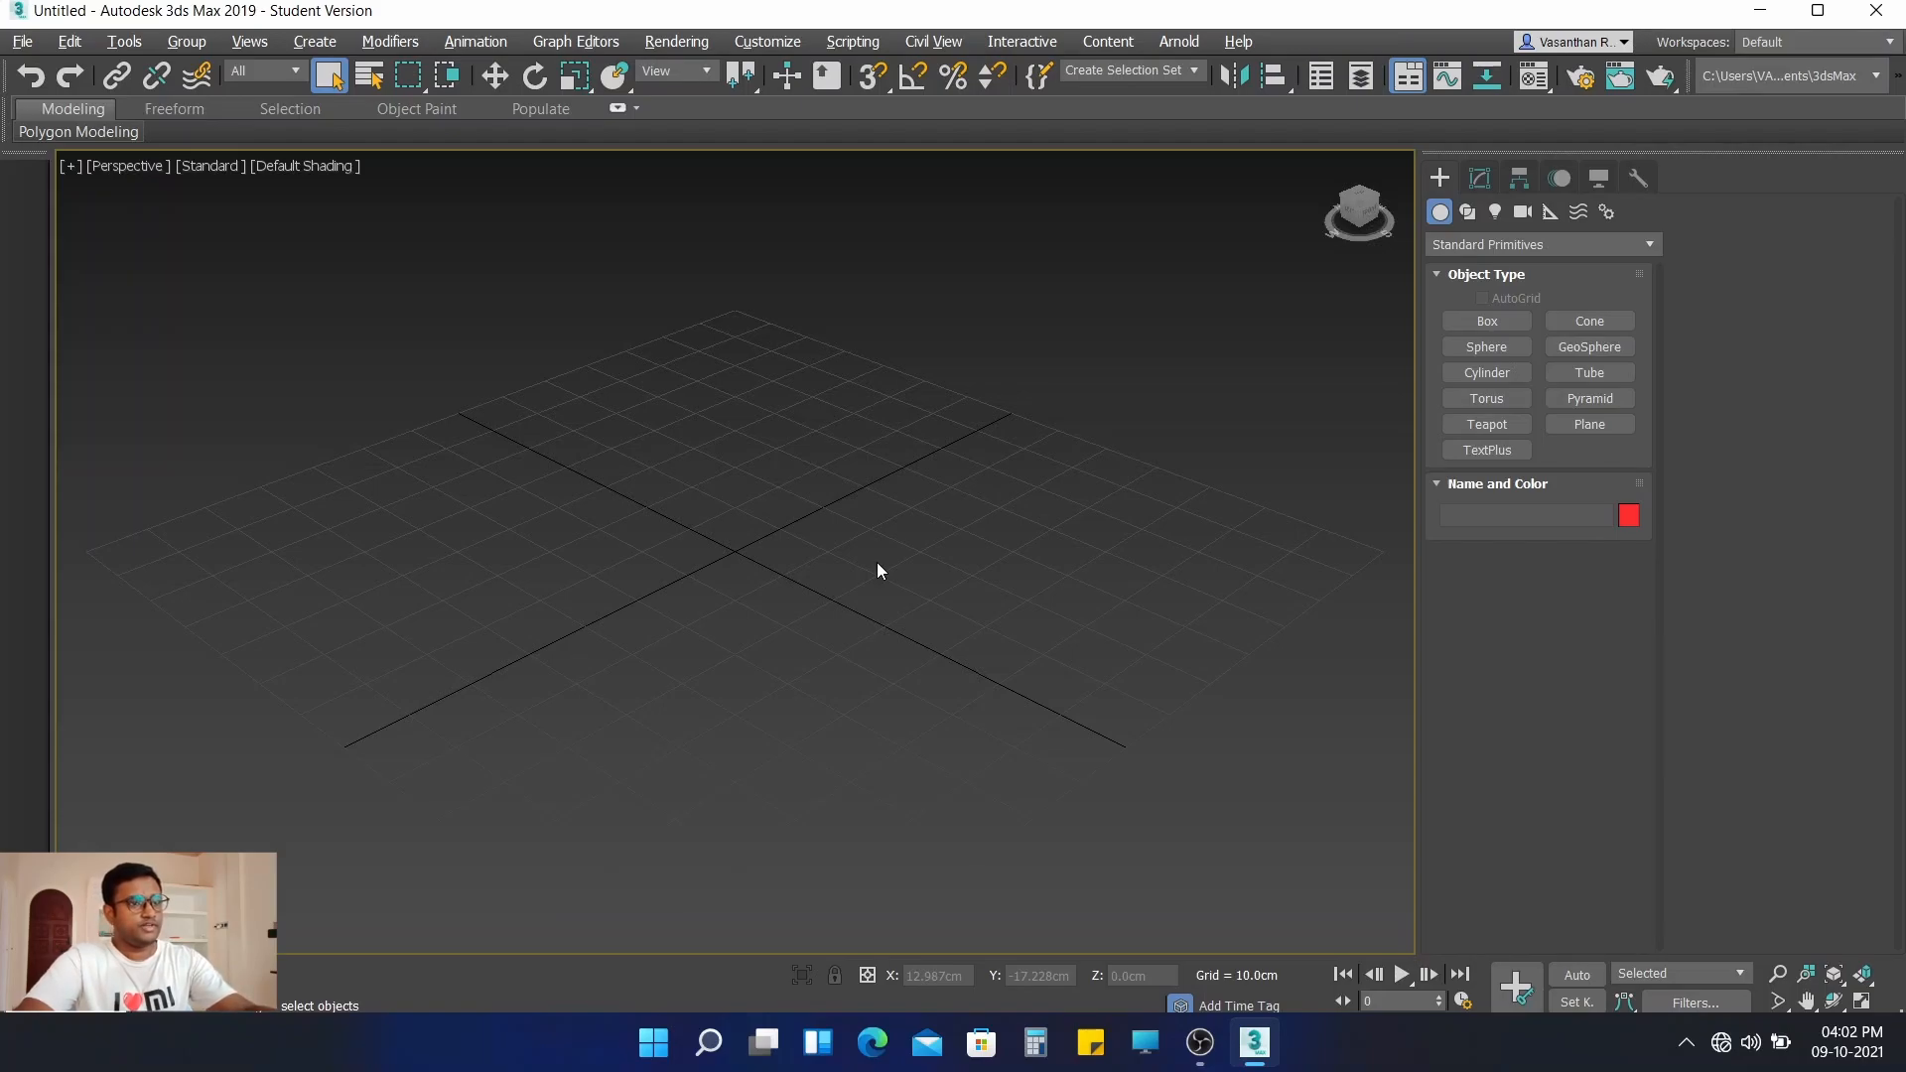
# - Show all four viewports and draw a six-sided NGon spline about 45 cm in radius near the origin in the Top view
pyautogui.hotkey('alt', 'w')
pyautogui.click(1057, 402)
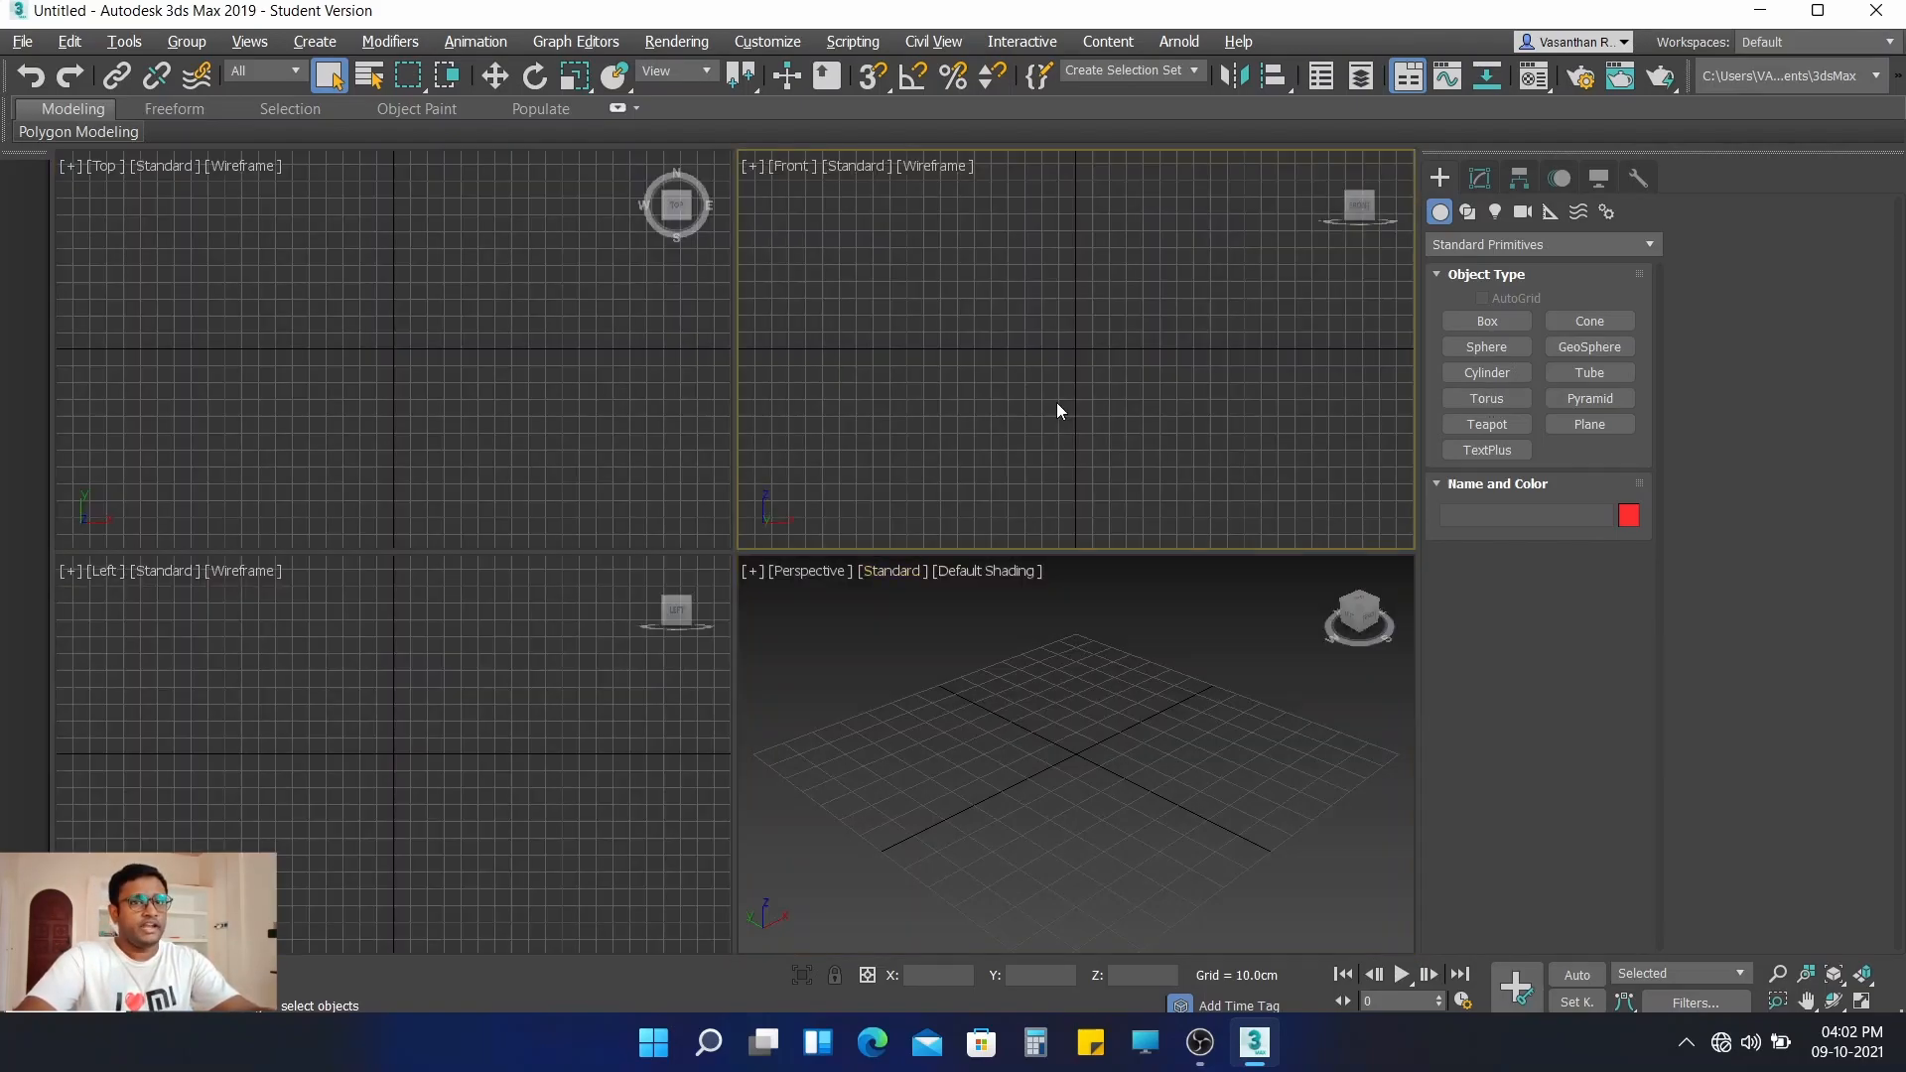
pyautogui.click(1468, 215)
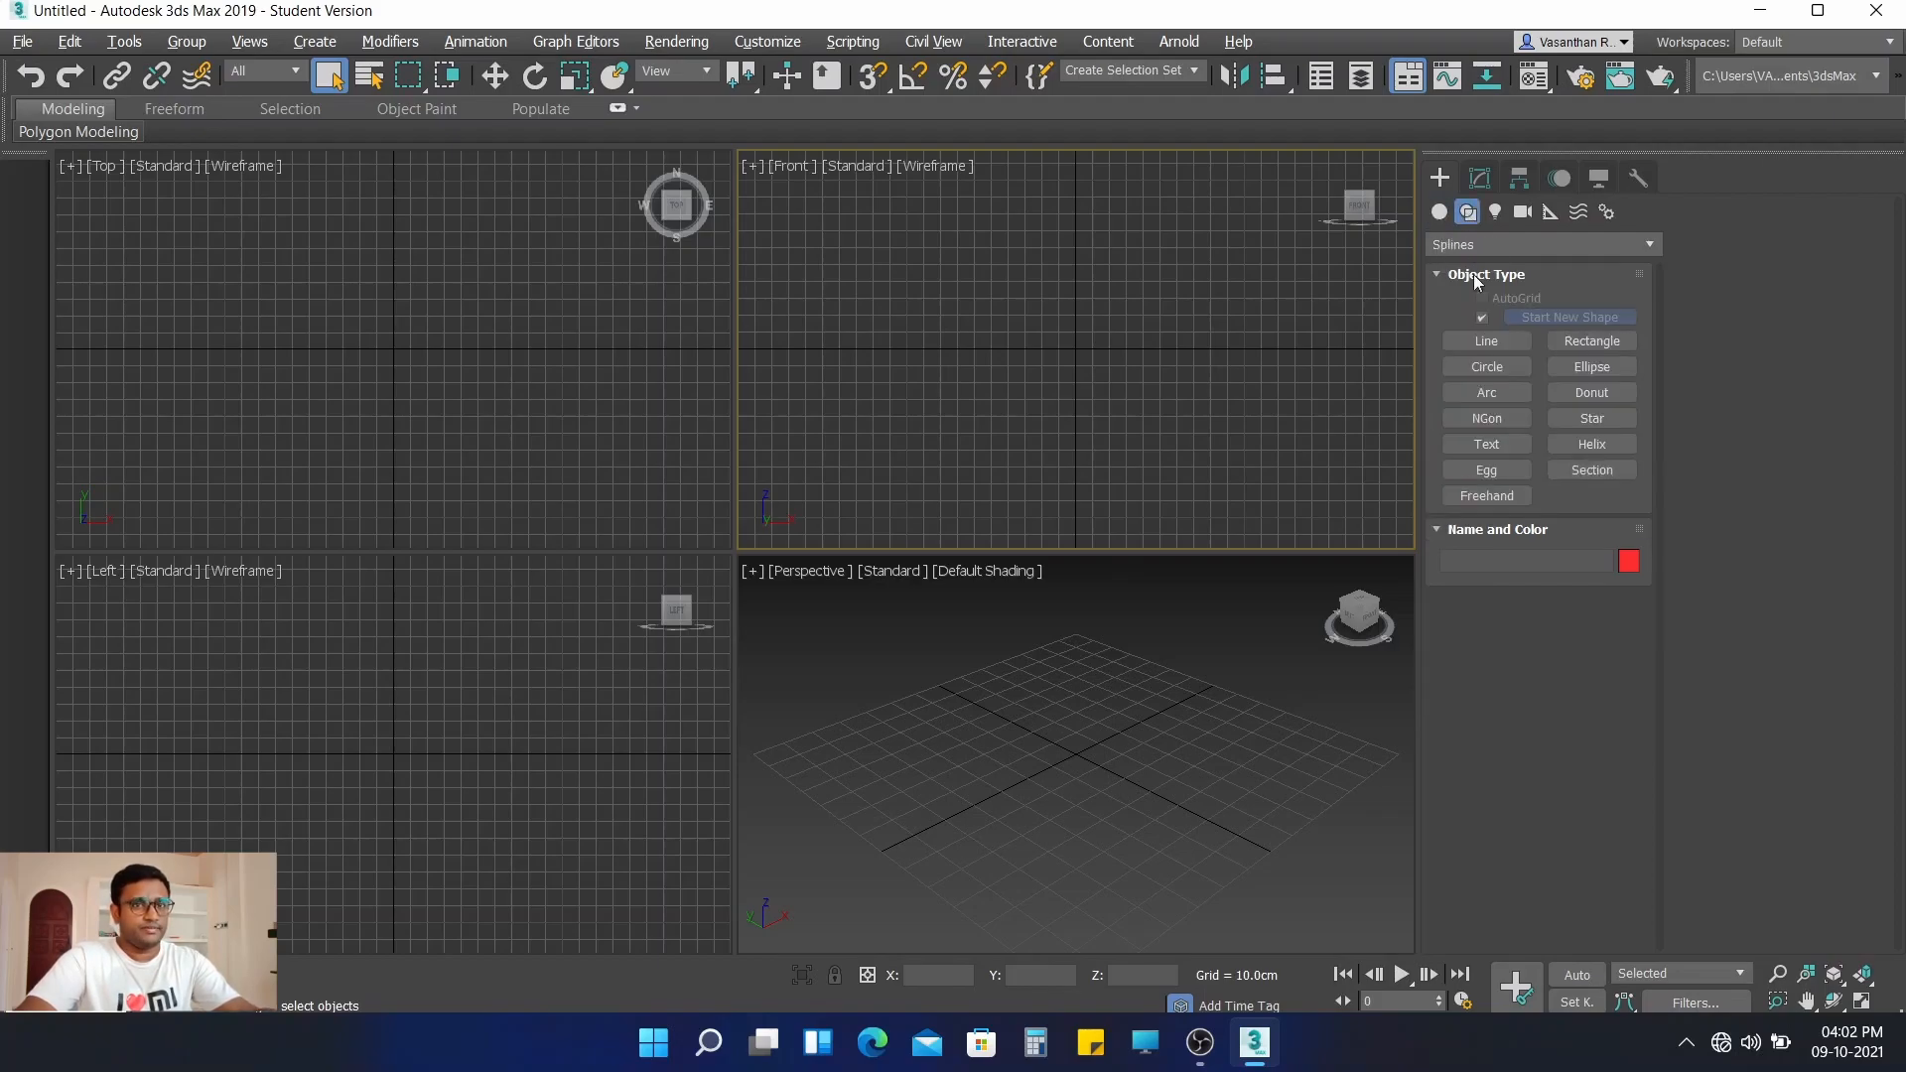
pyautogui.click(1501, 419)
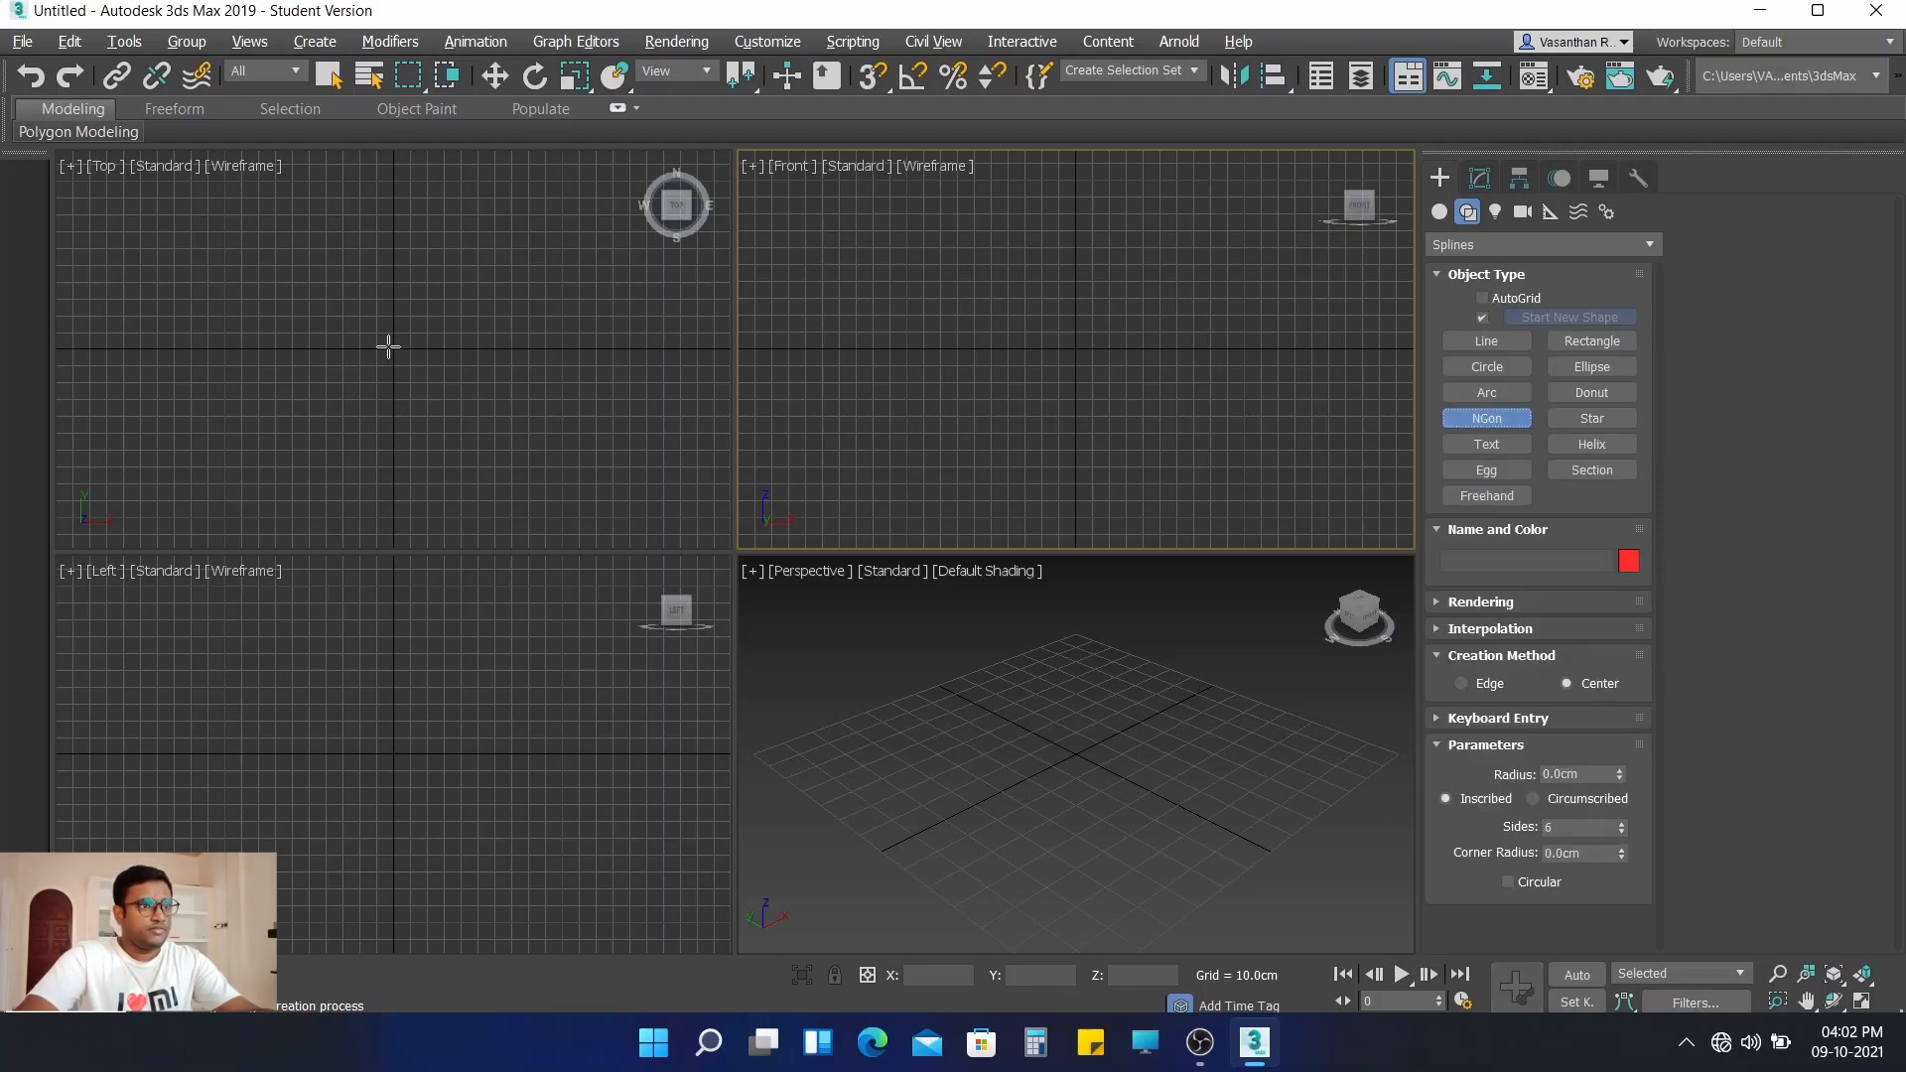
pyautogui.moveTo(395, 350); pyautogui.dragTo(478, 421)
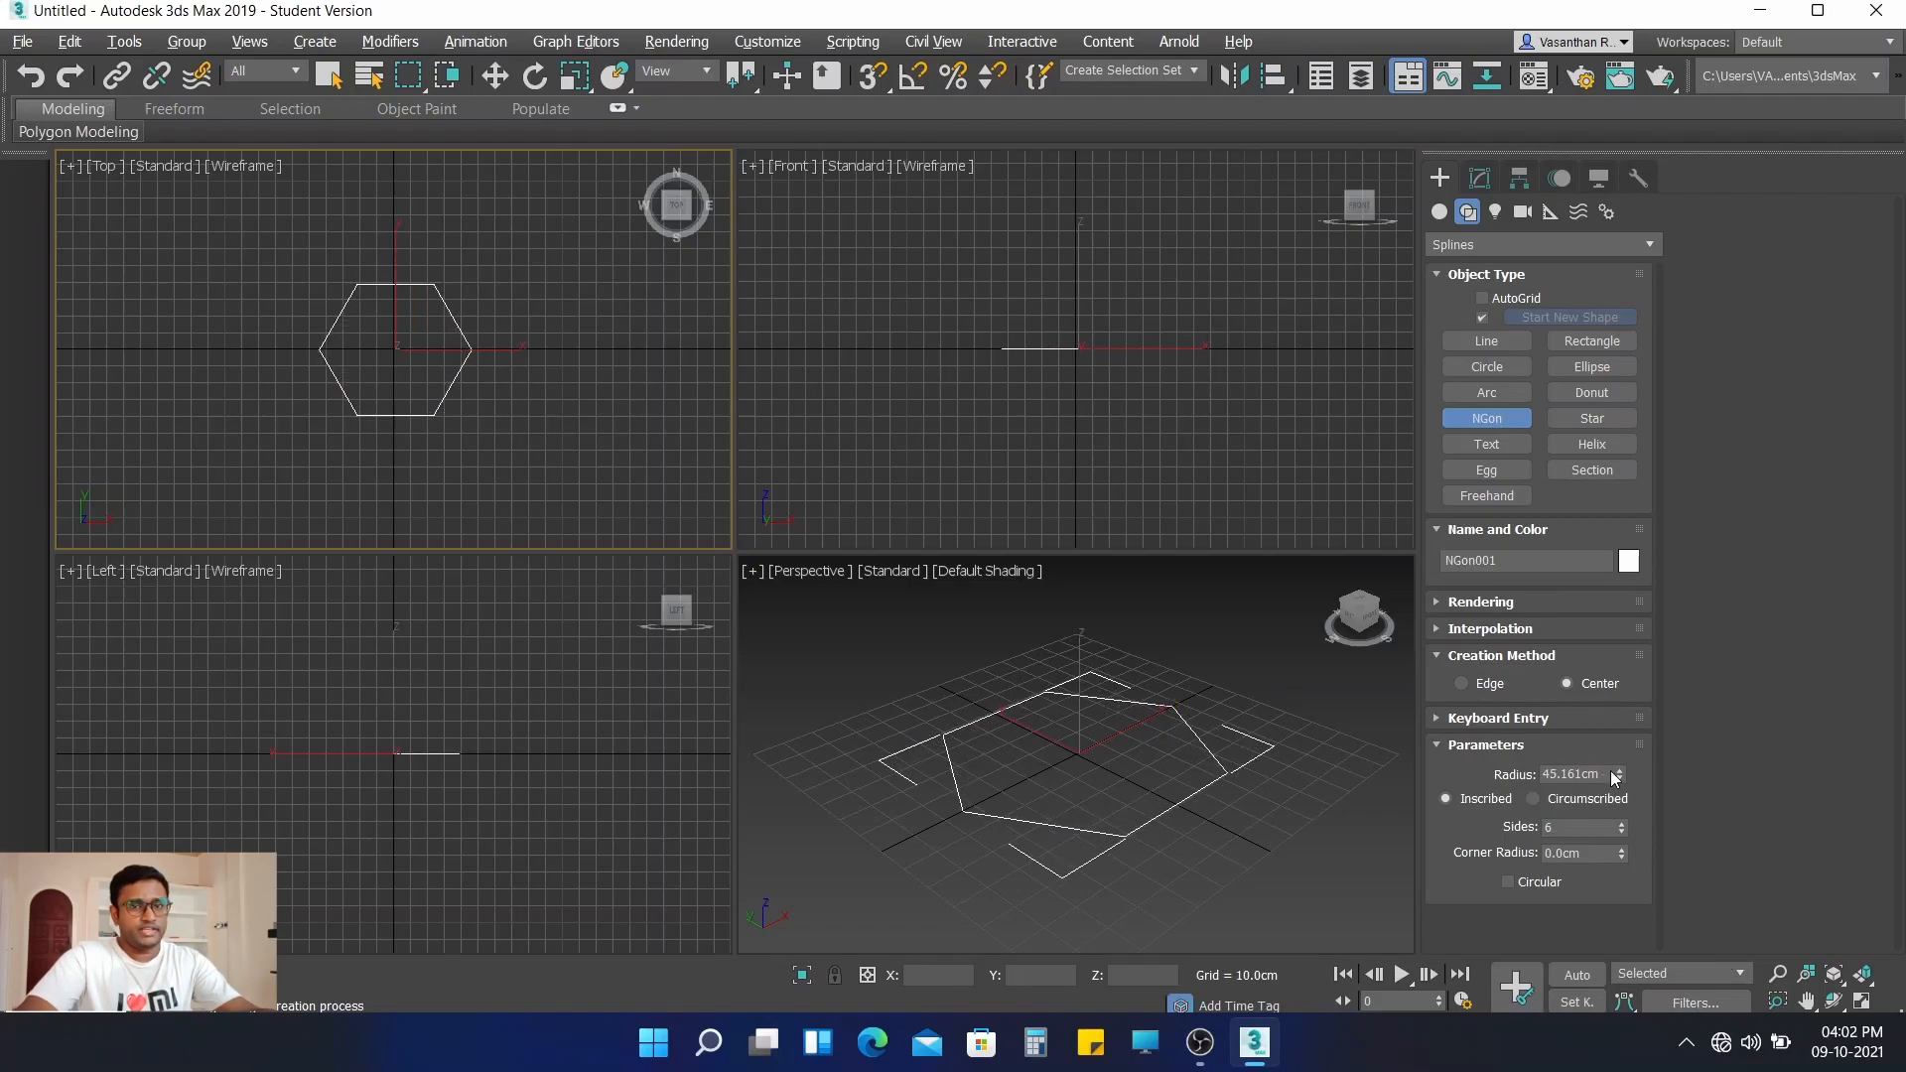
# - Set the NGon's radius to 4.5 cm and its number of sides to 3 to form a triangle
pyautogui.moveTo(1602, 775); pyautogui.dragTo(1556, 773)
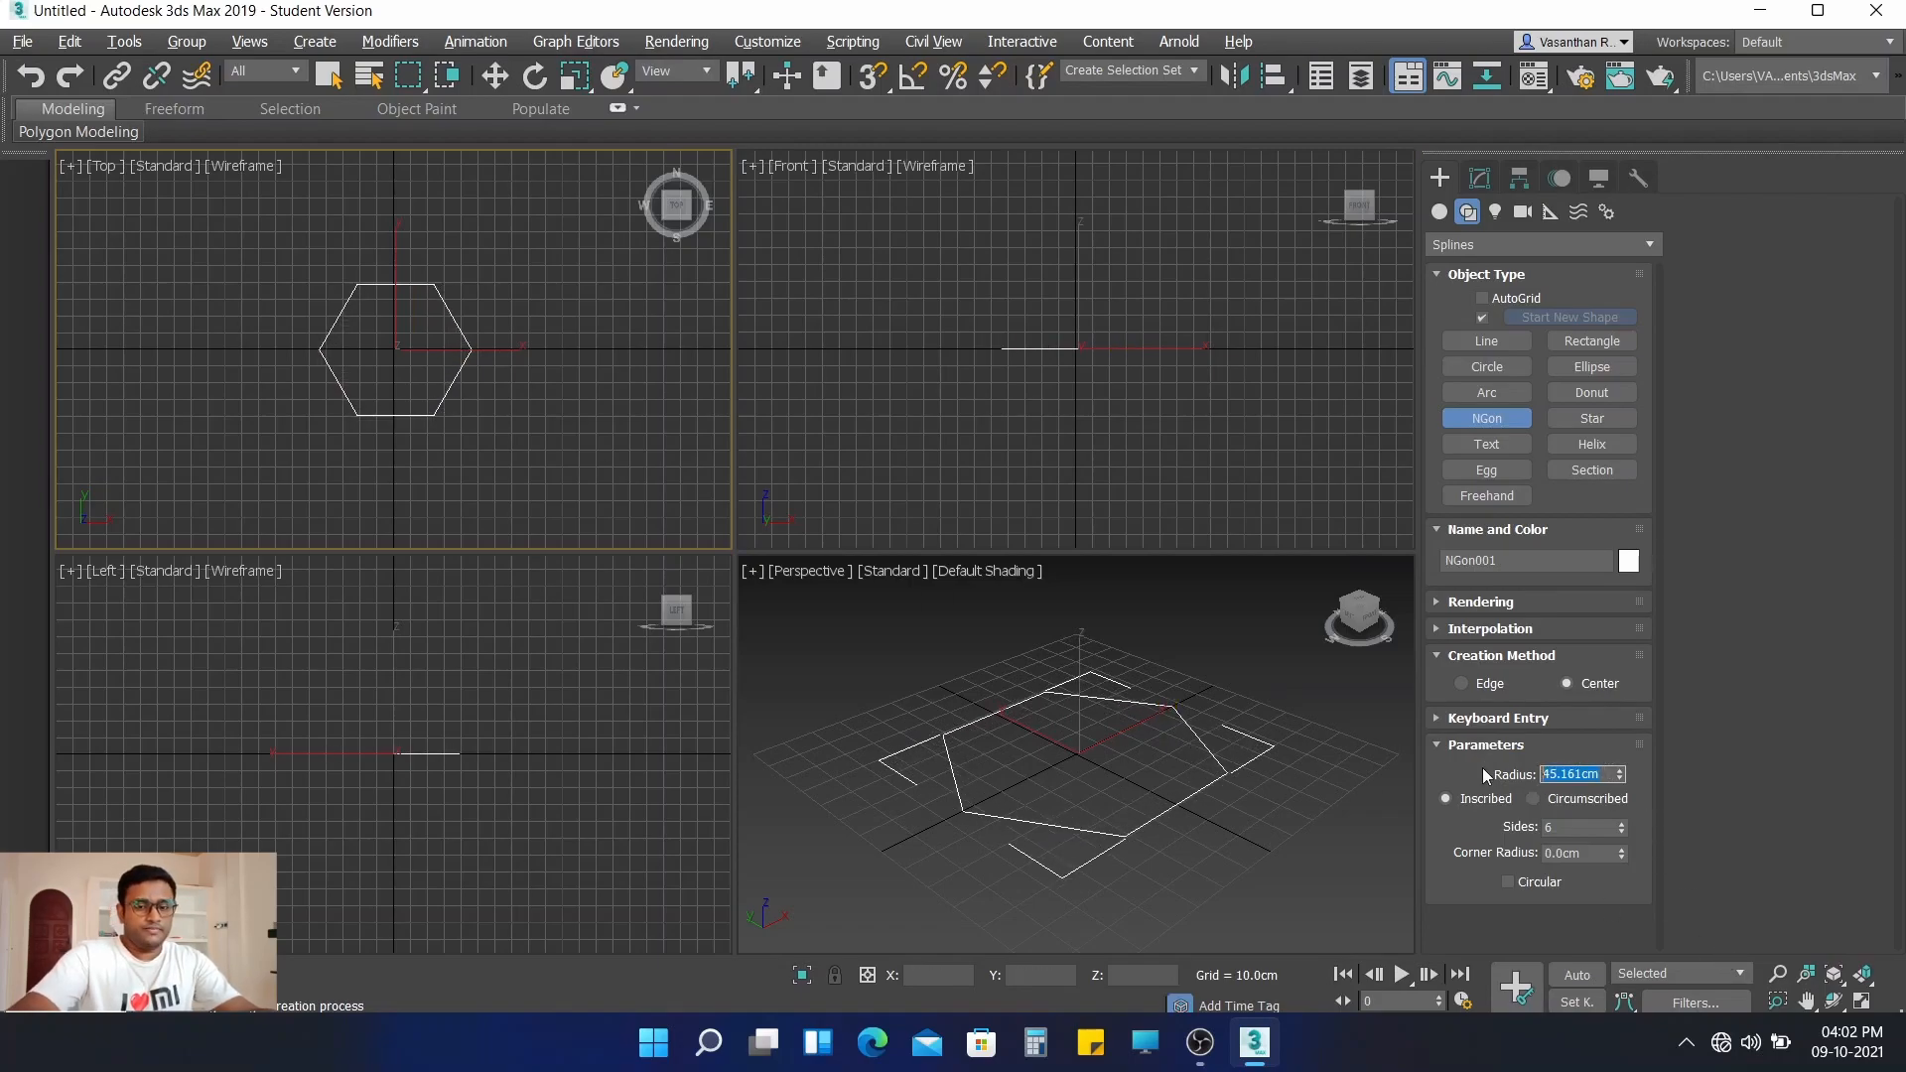
pyautogui.write('4.5')
pyautogui.press('Return')
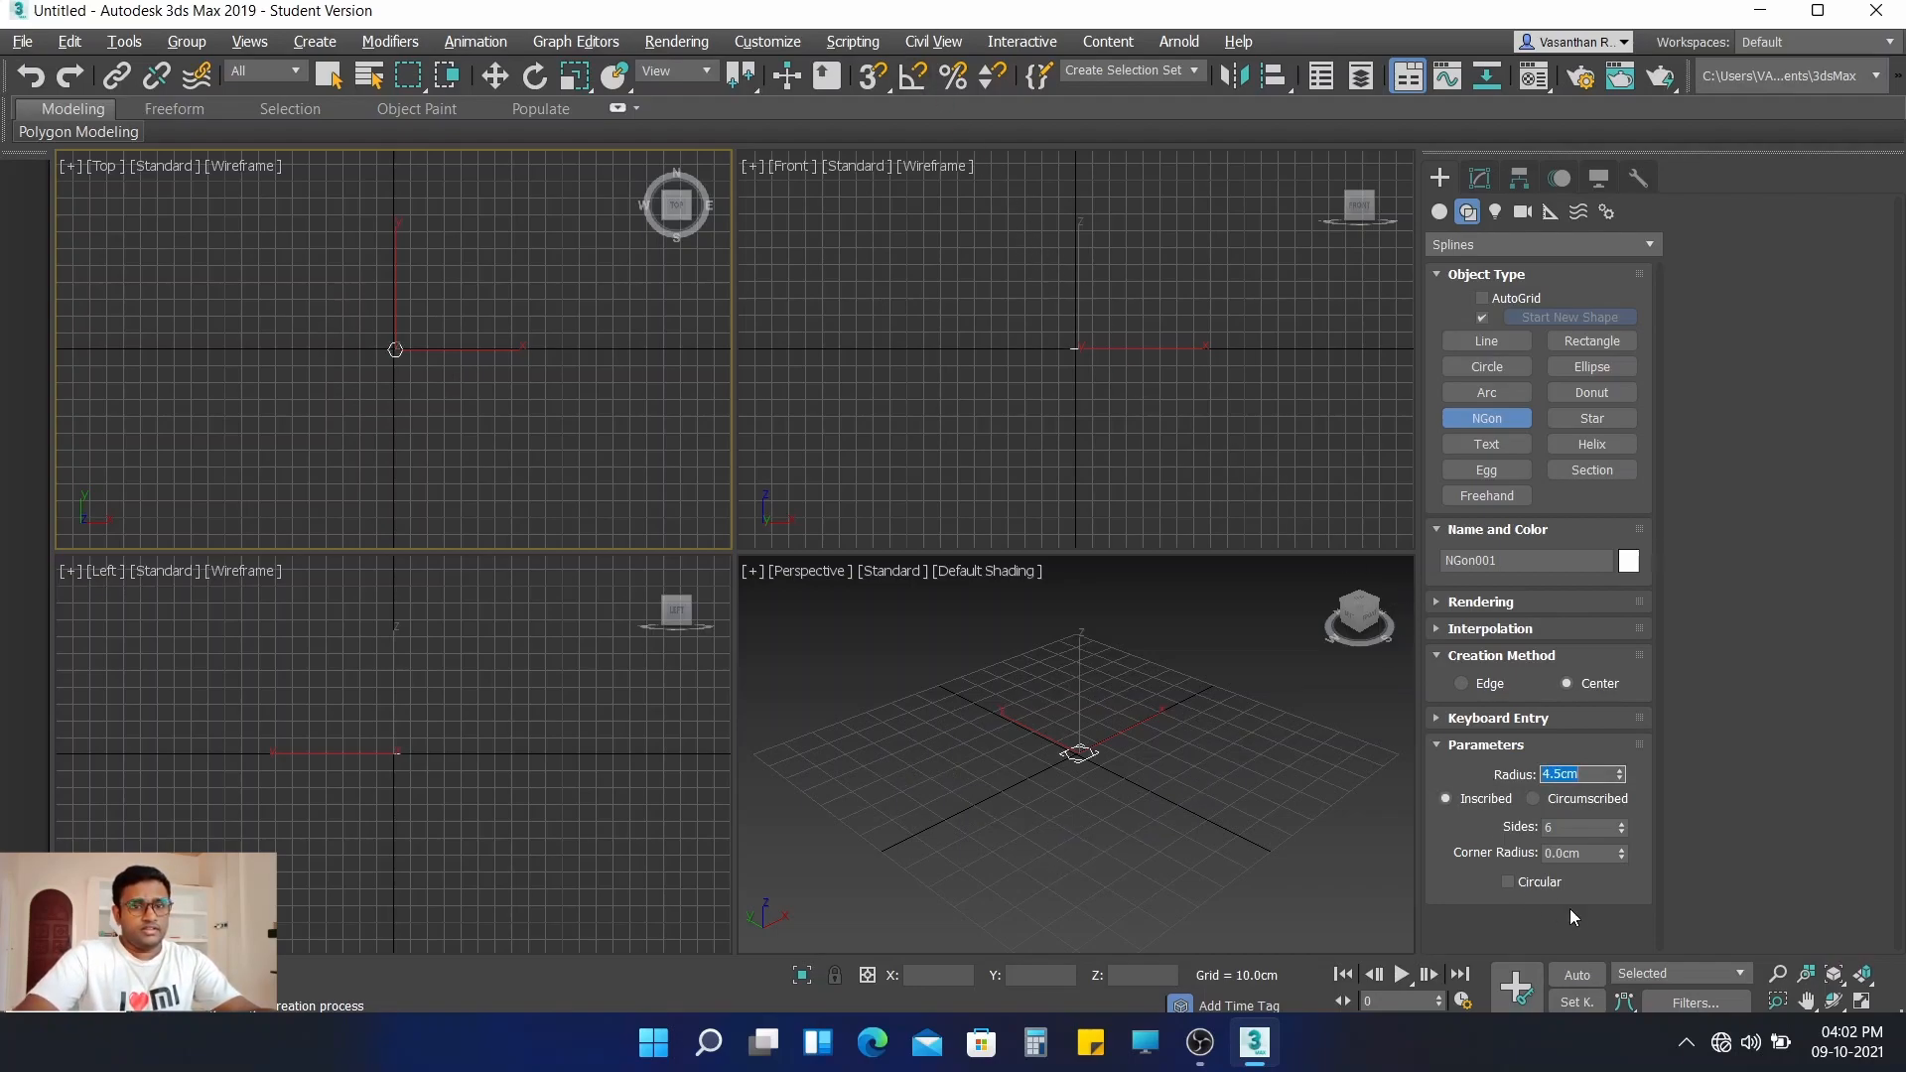
pyautogui.click(1577, 830)
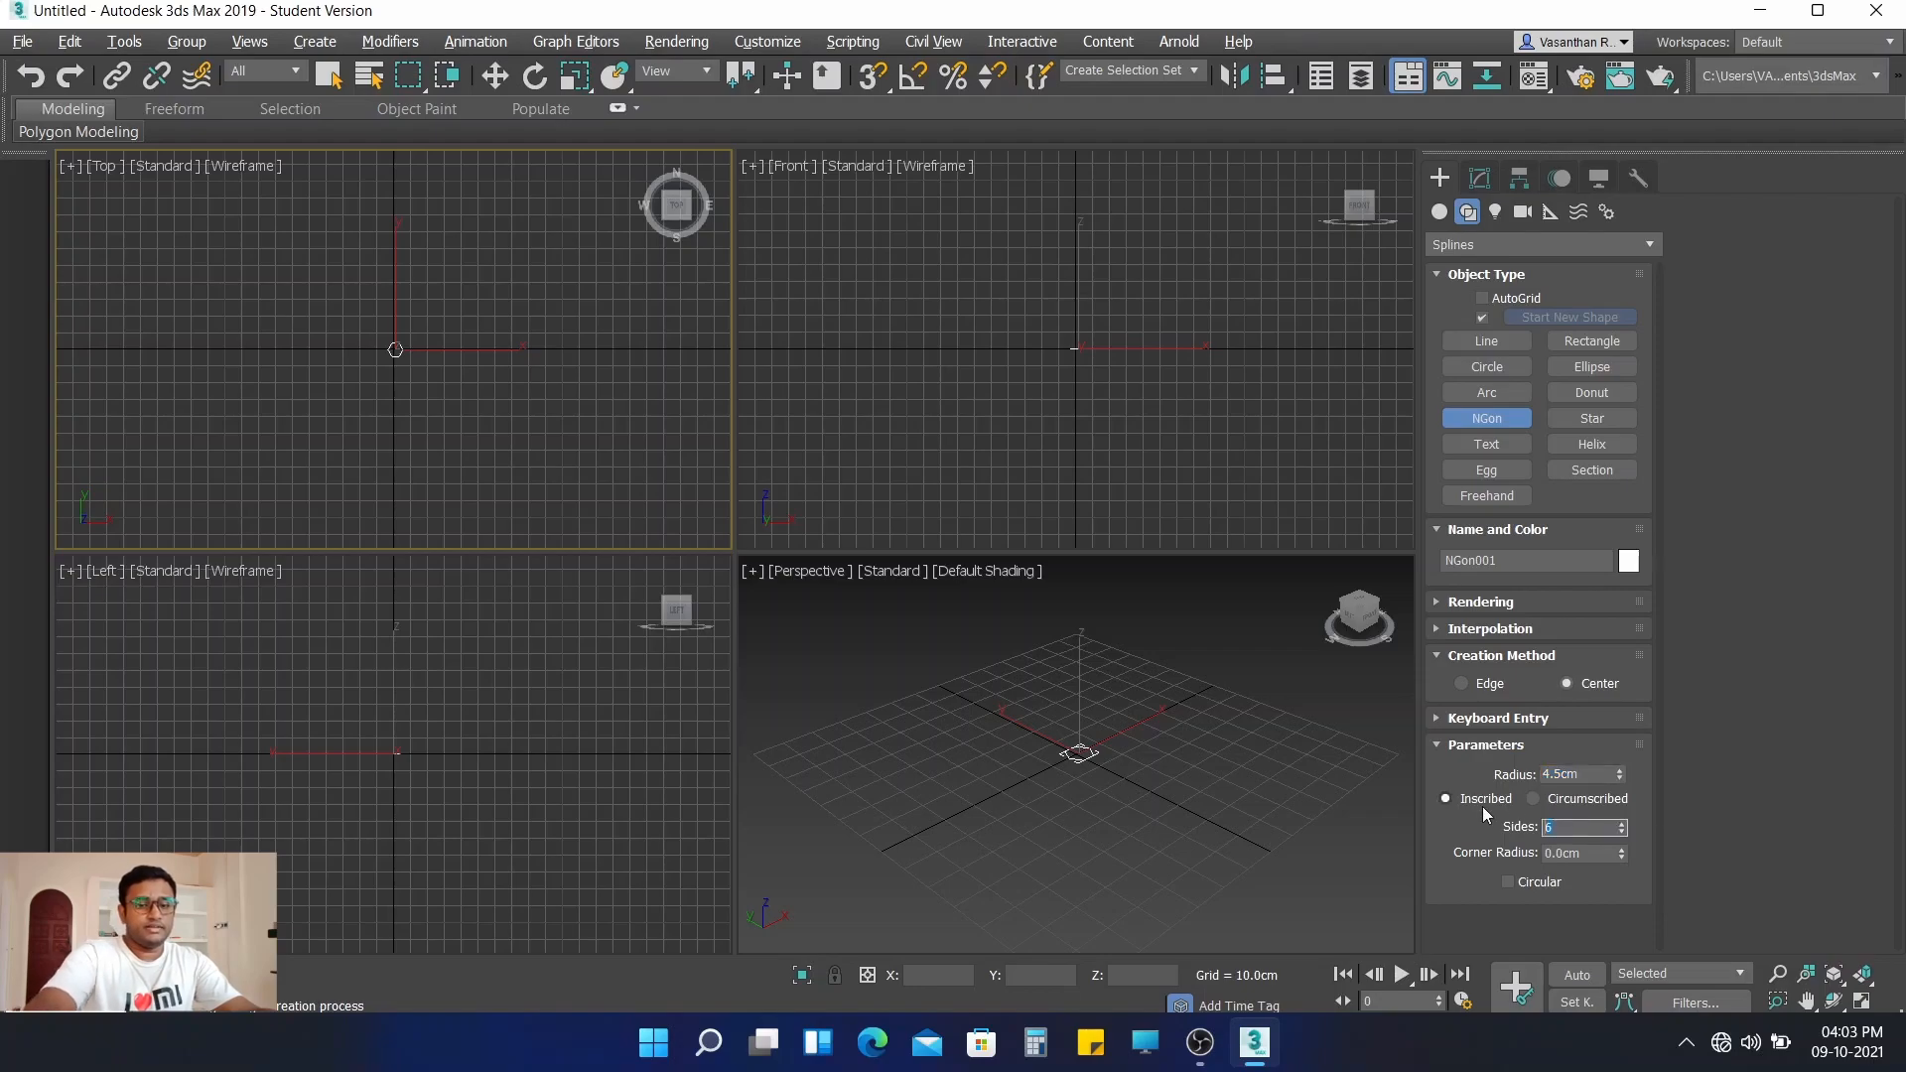
pyautogui.write('3')
pyautogui.press('Return')
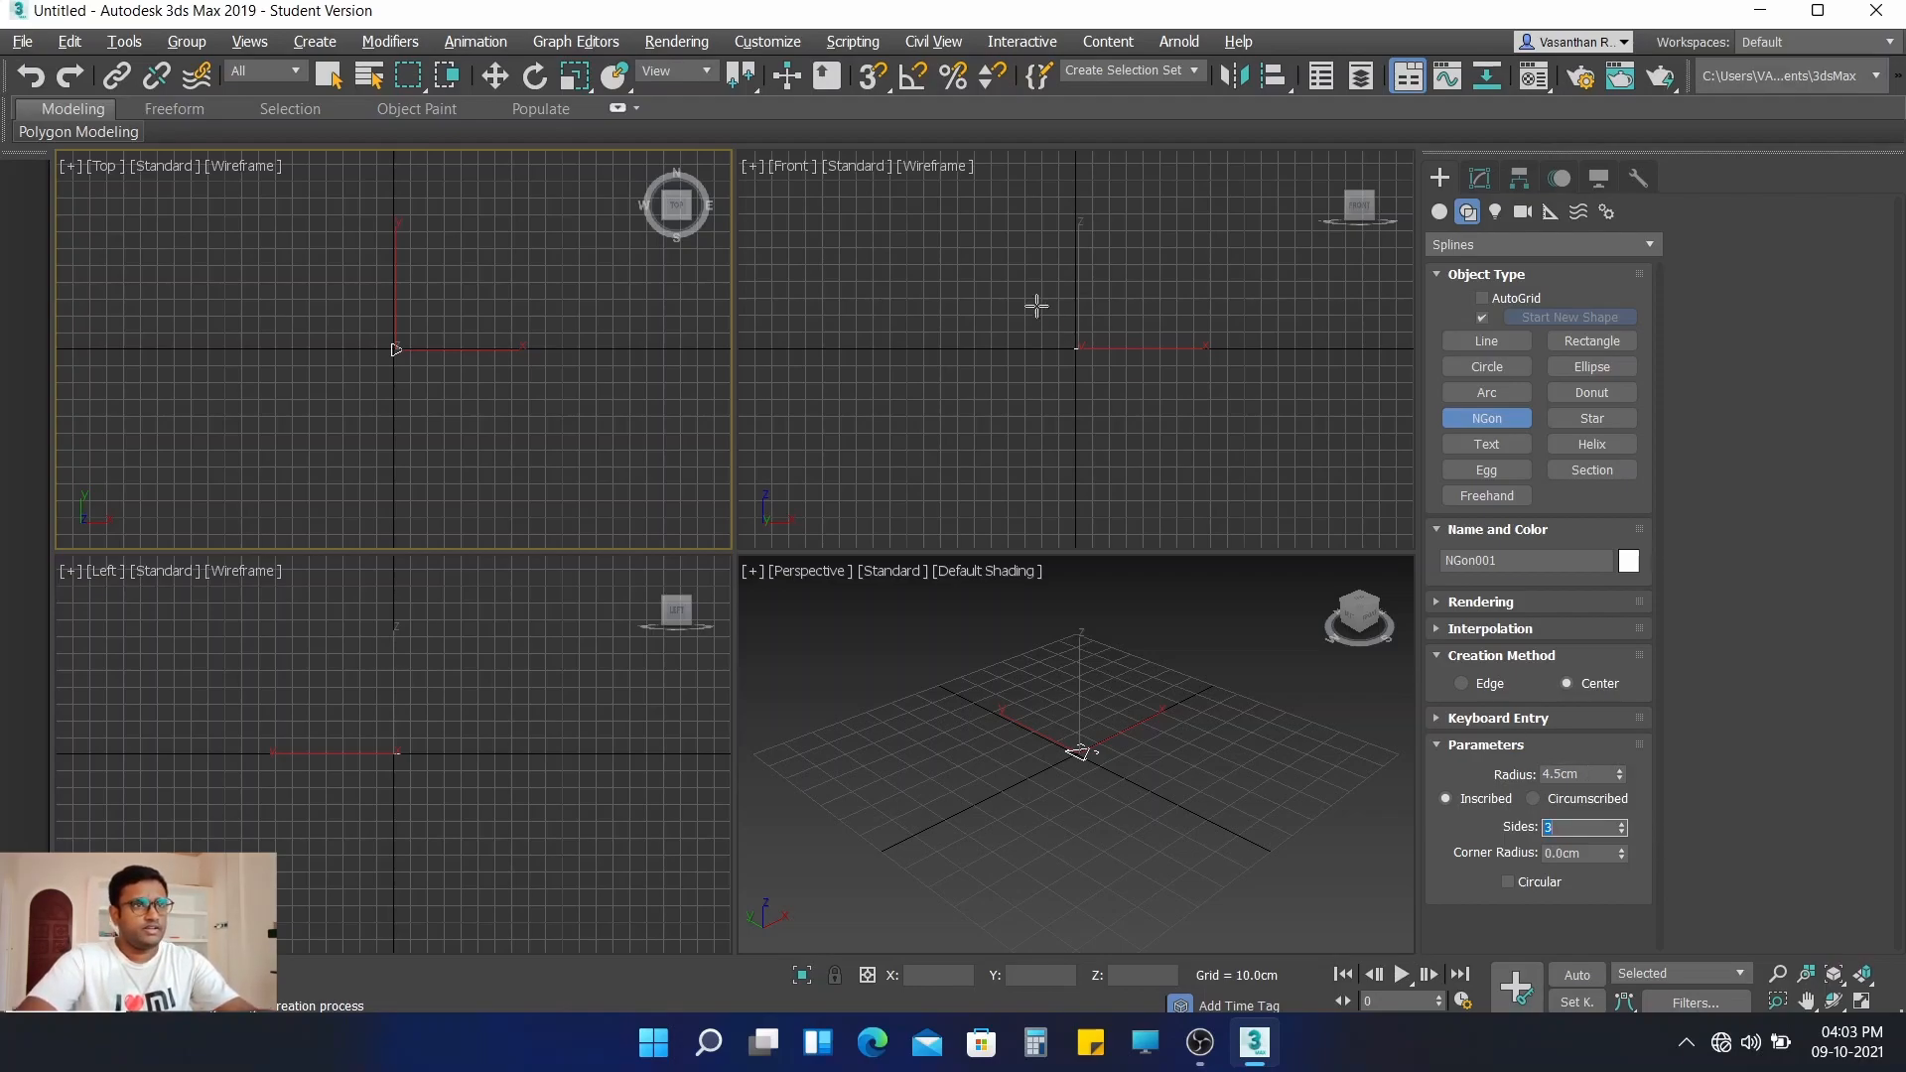
# - Check the metric display unit in Units Setup and accept Centimeters
pyautogui.click(780, 41)
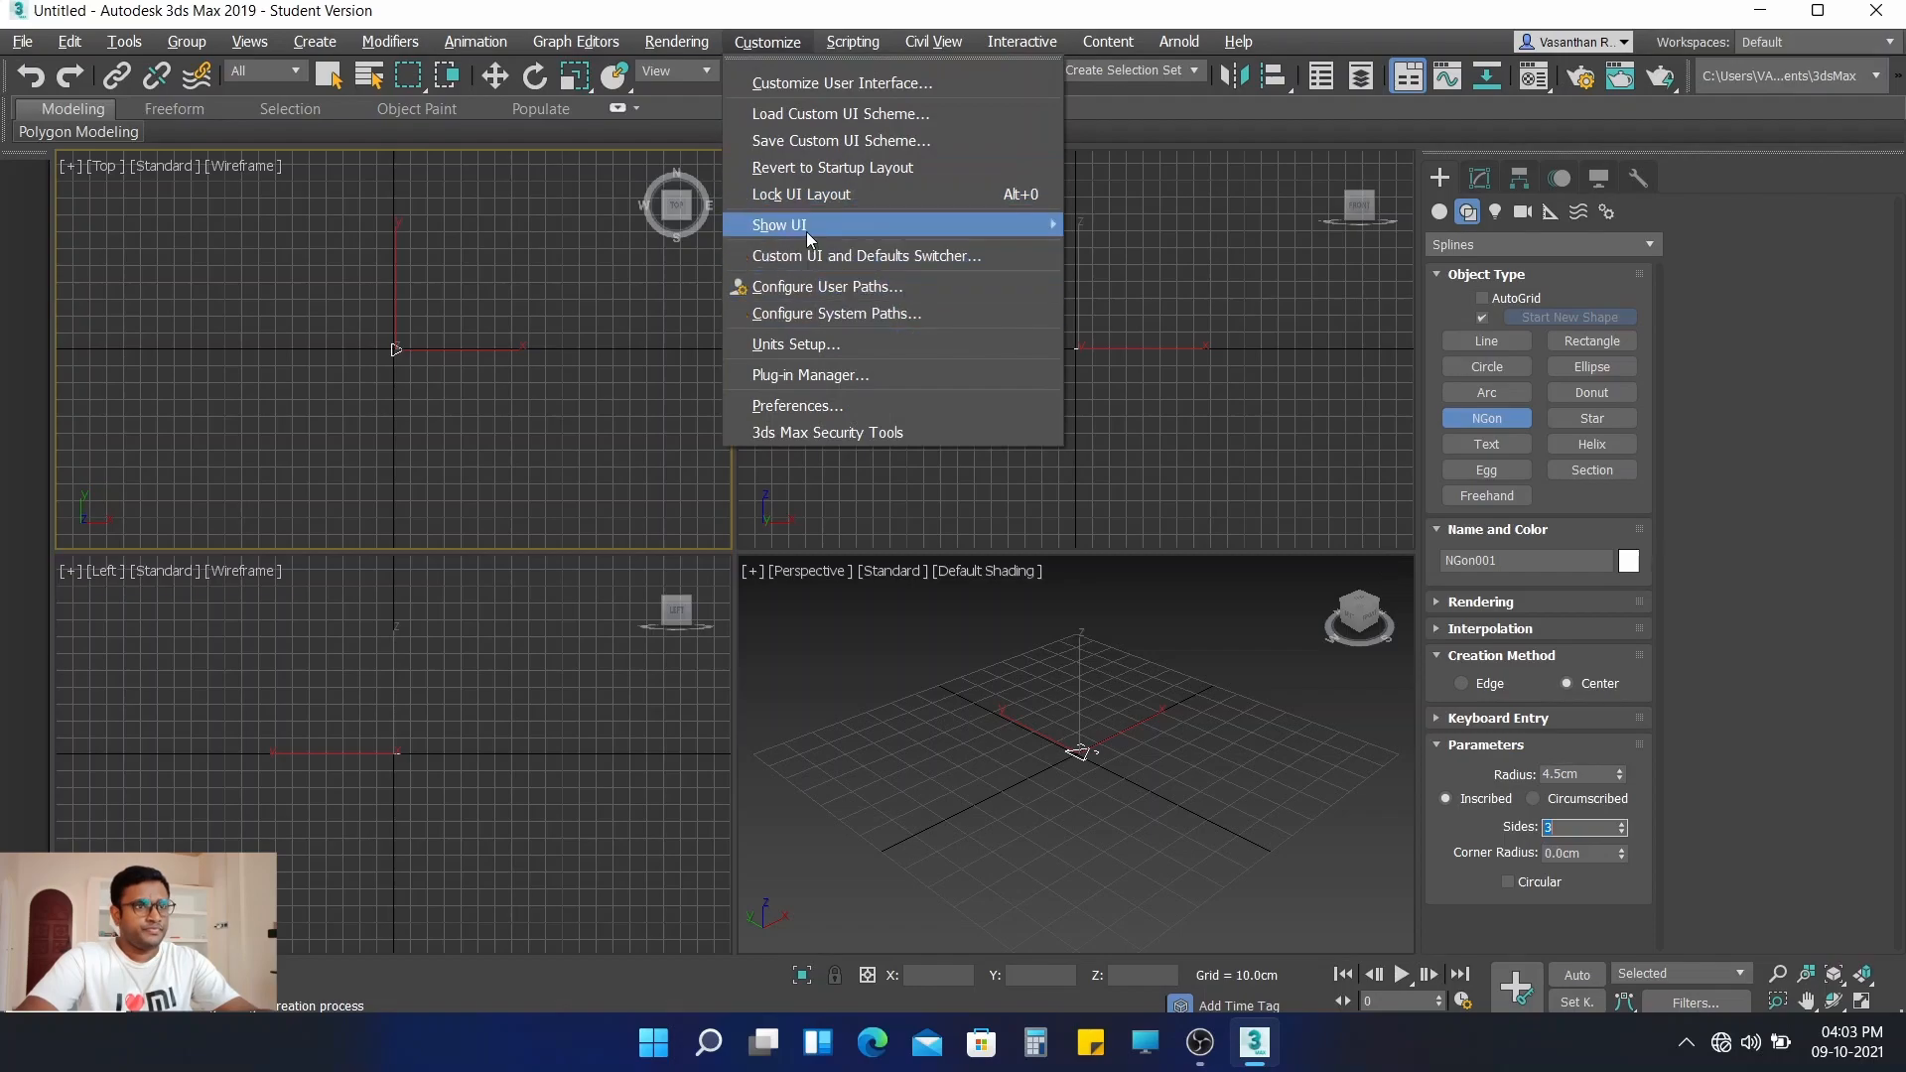
pyautogui.click(820, 344)
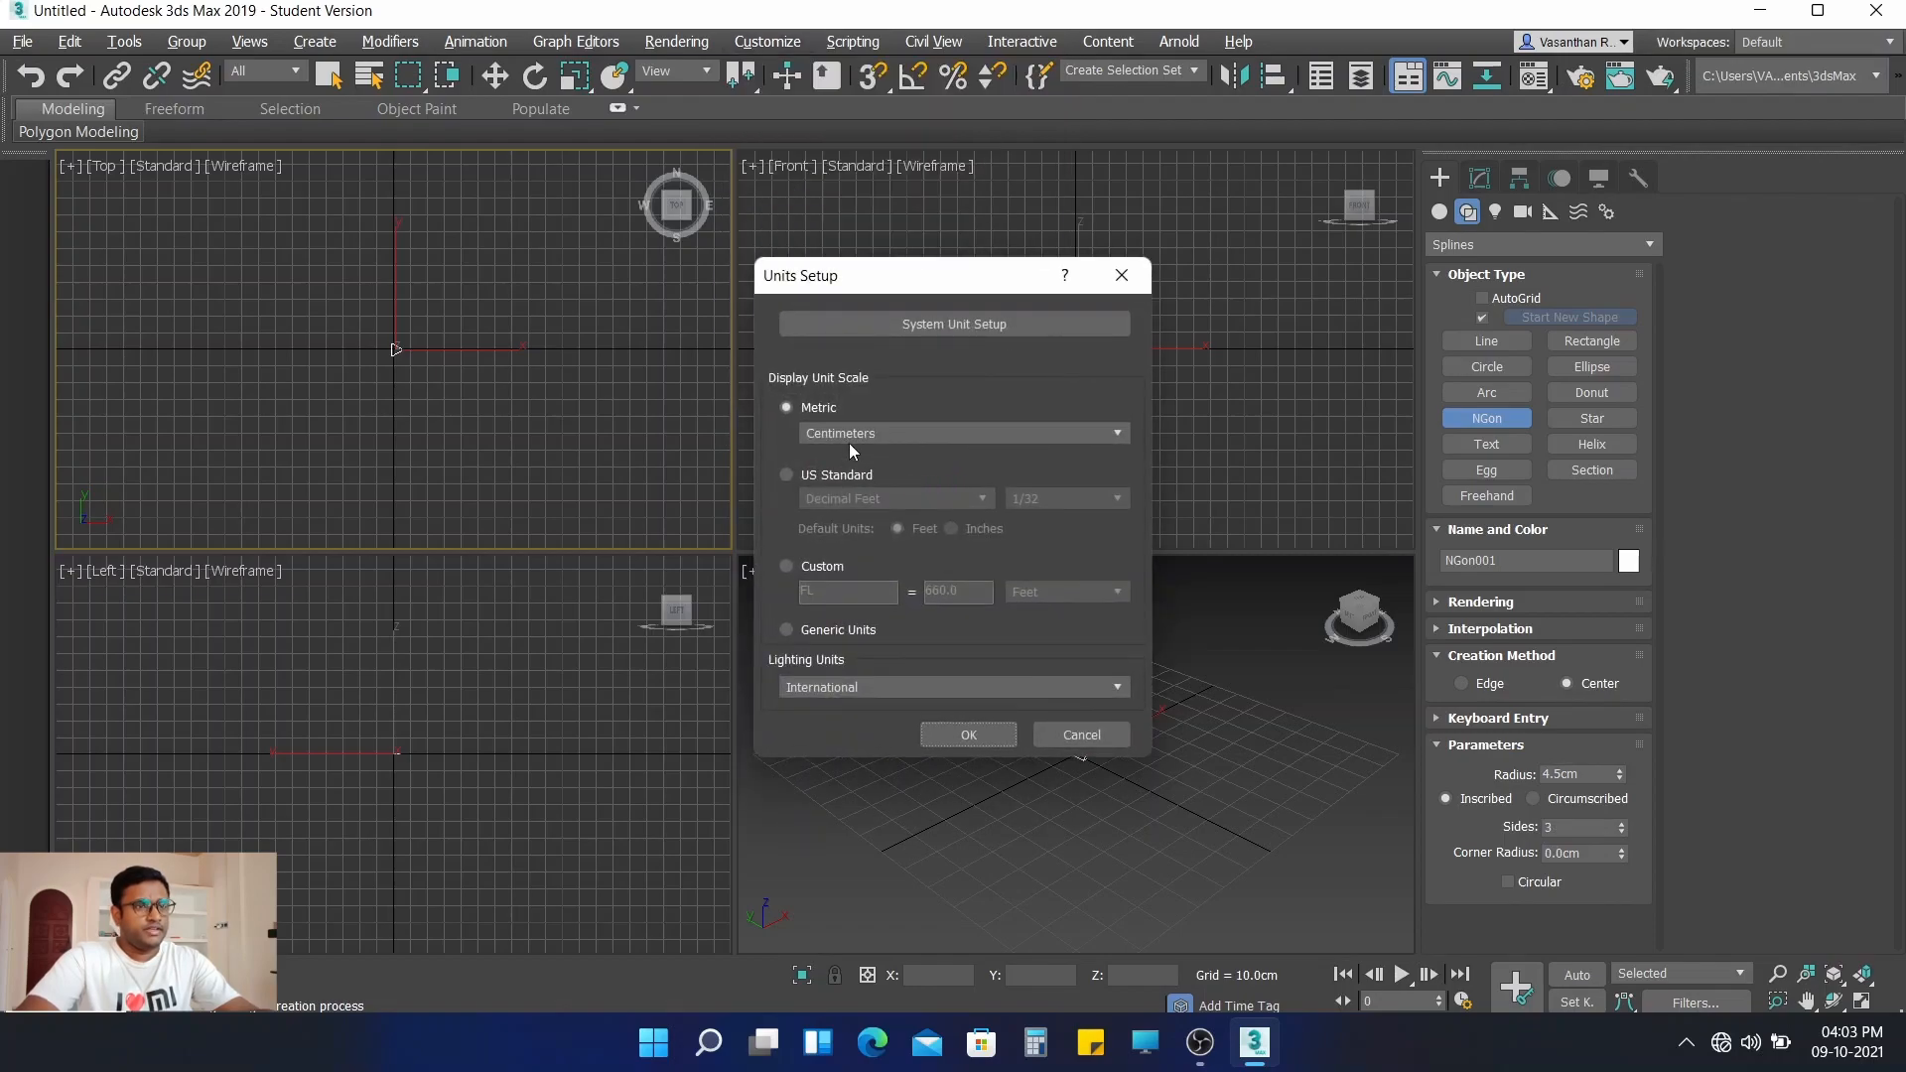
pyautogui.click(895, 433)
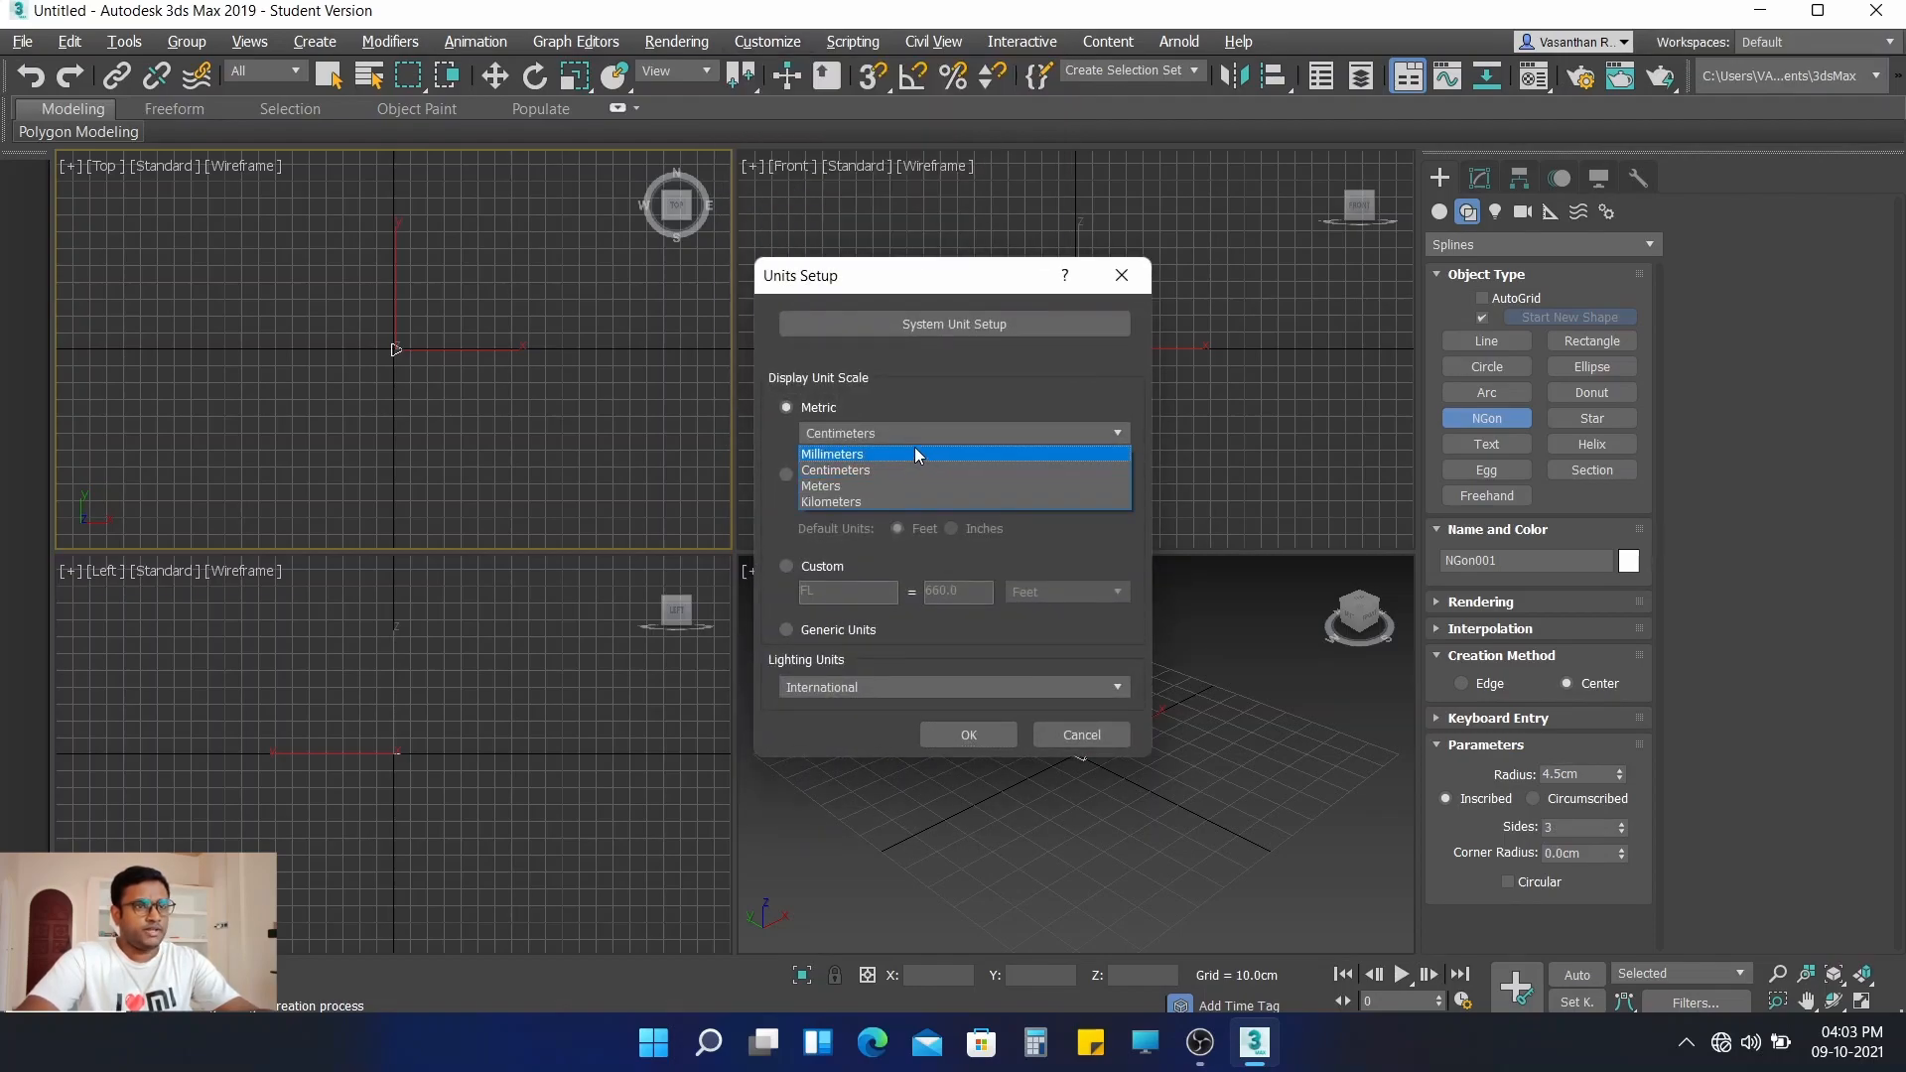
pyautogui.click(917, 447)
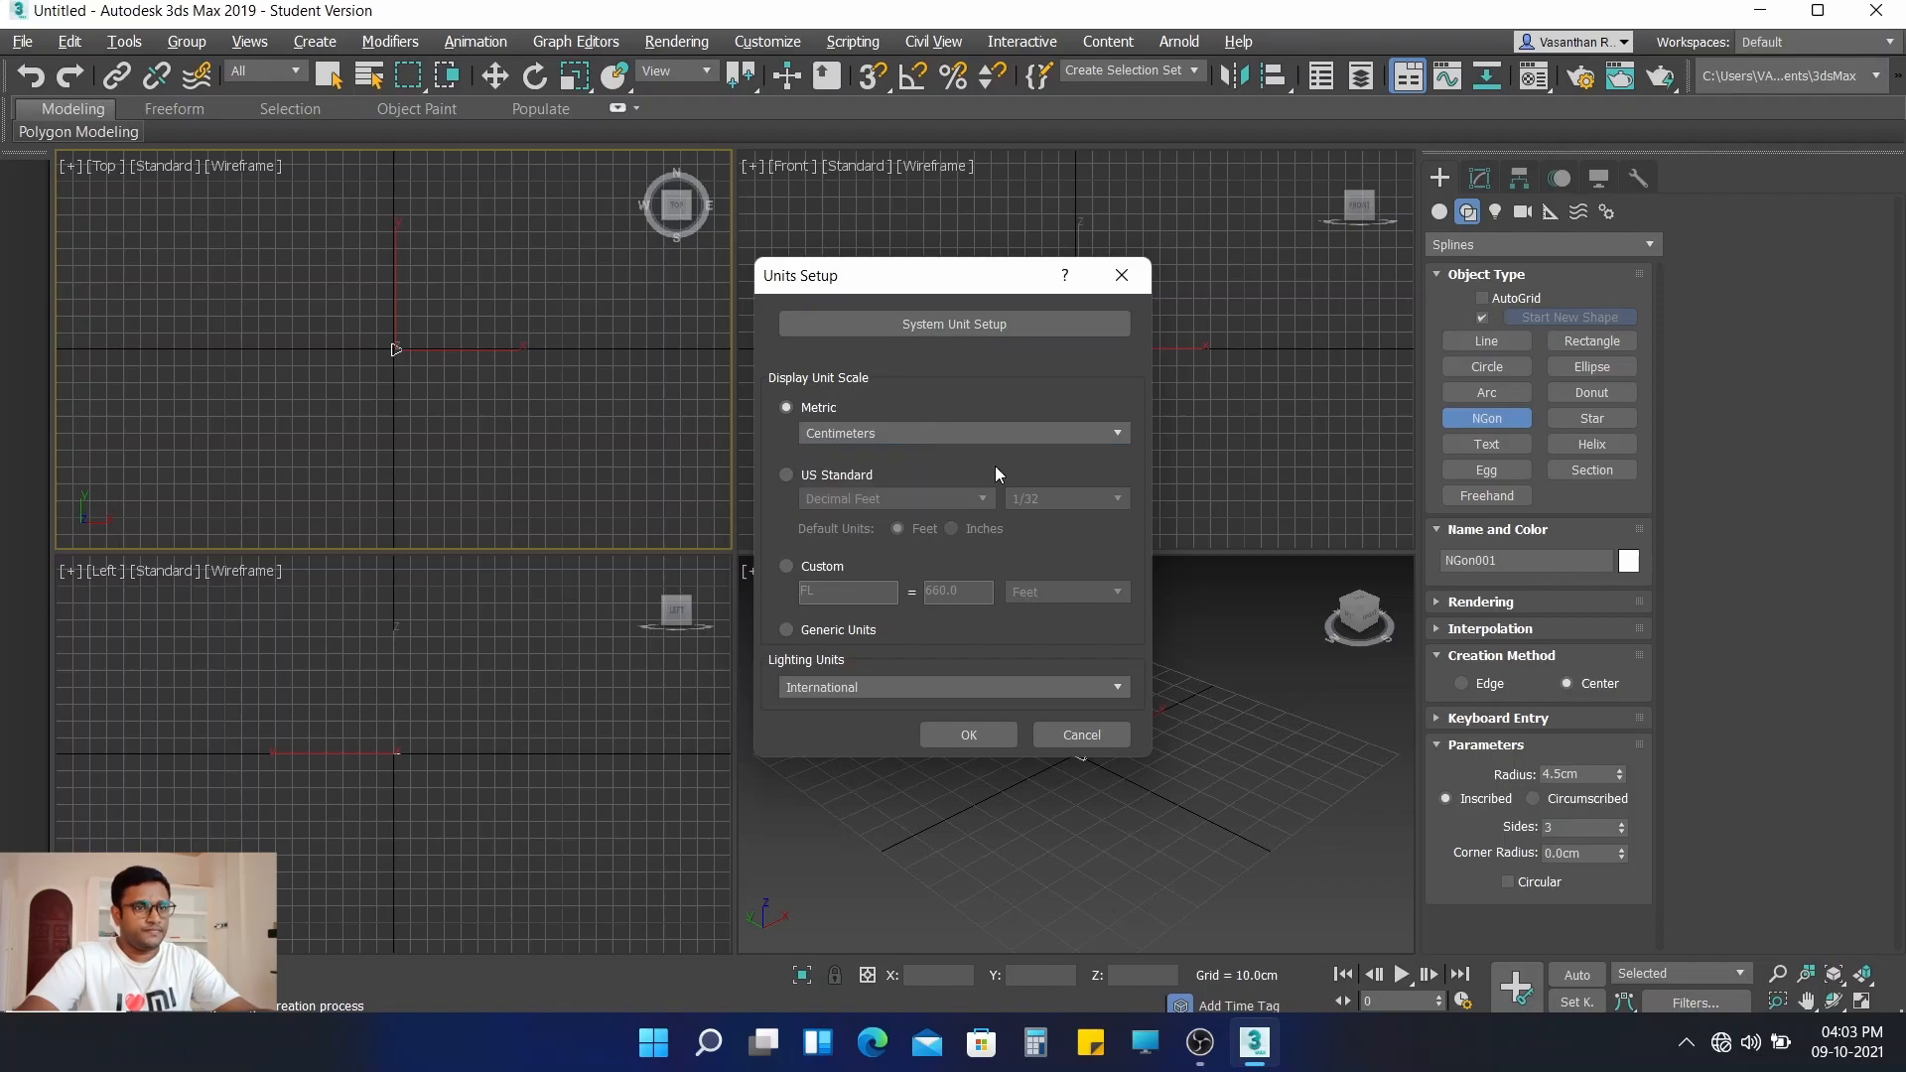
pyautogui.click(968, 735)
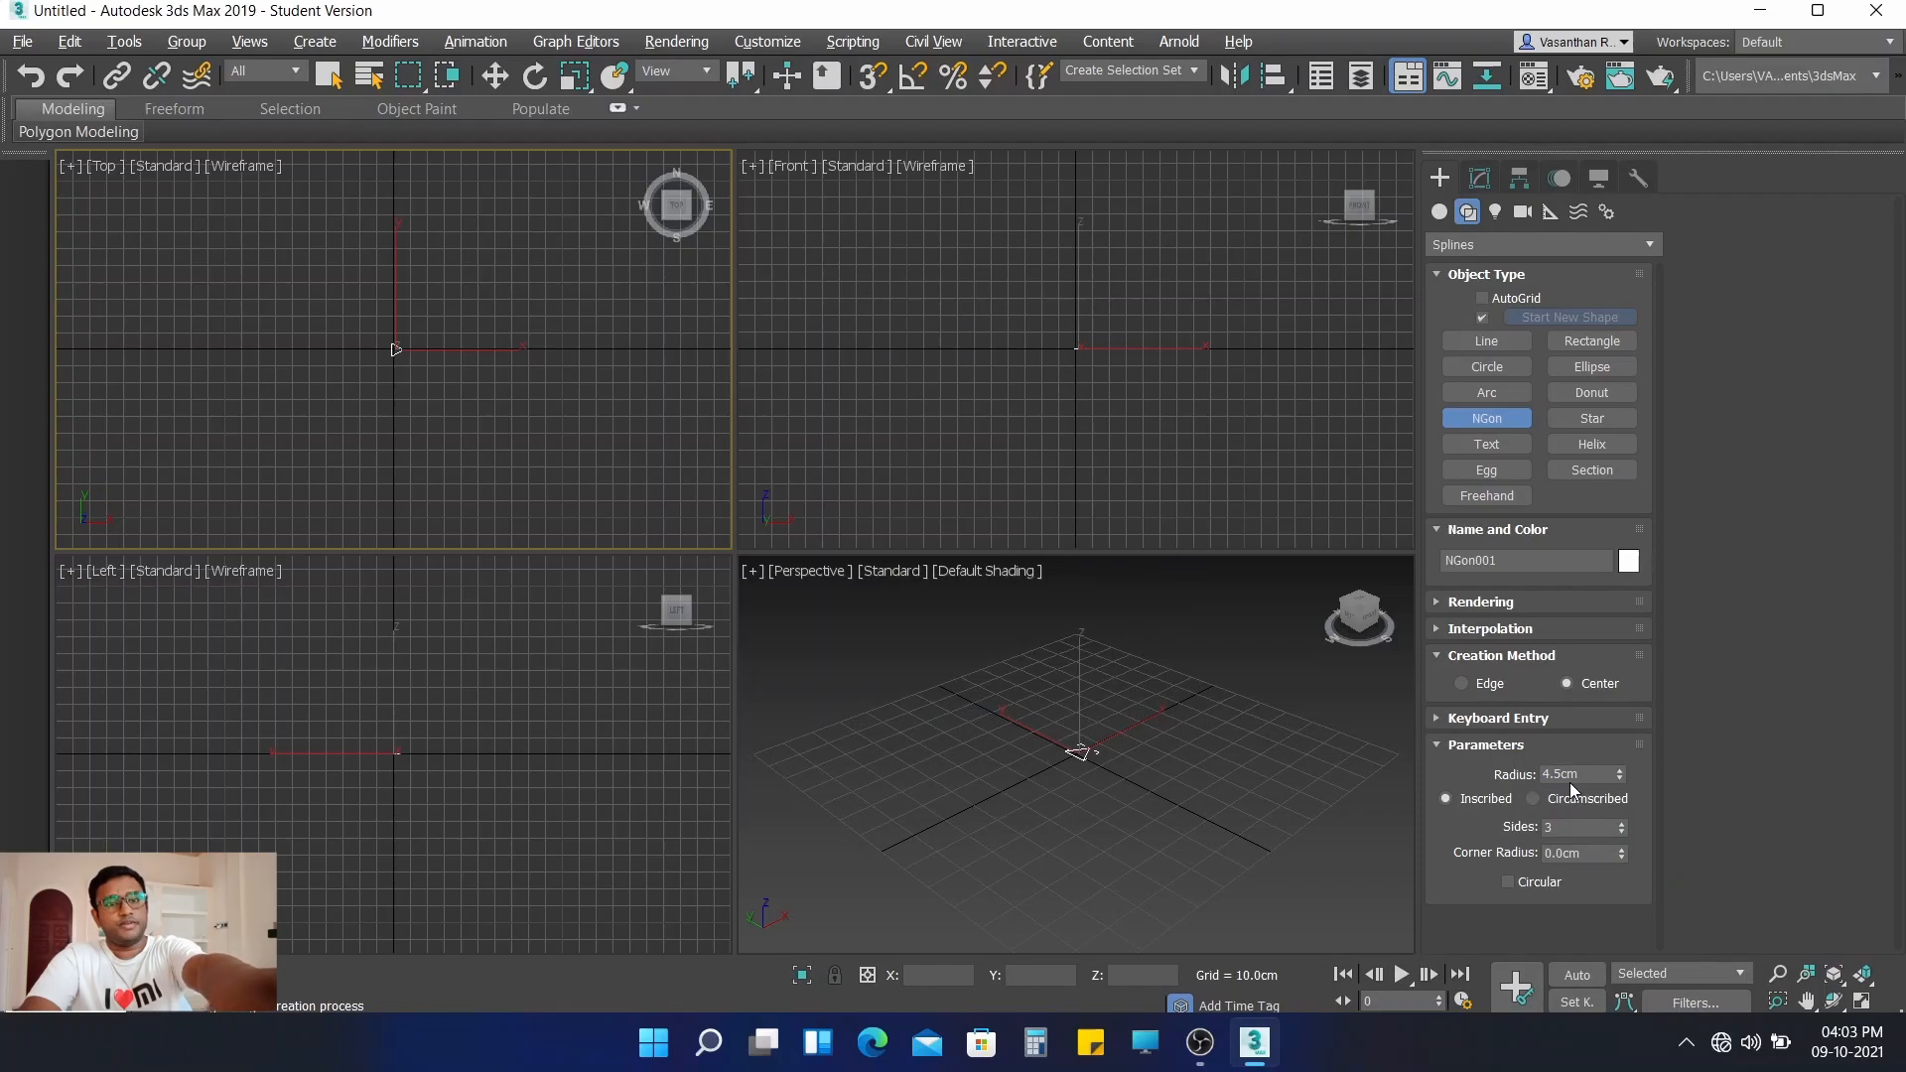
# - Frame the small triangle closely in the Top, Front, Left and Perspective views
pyautogui.scroll(3, 392, 348)
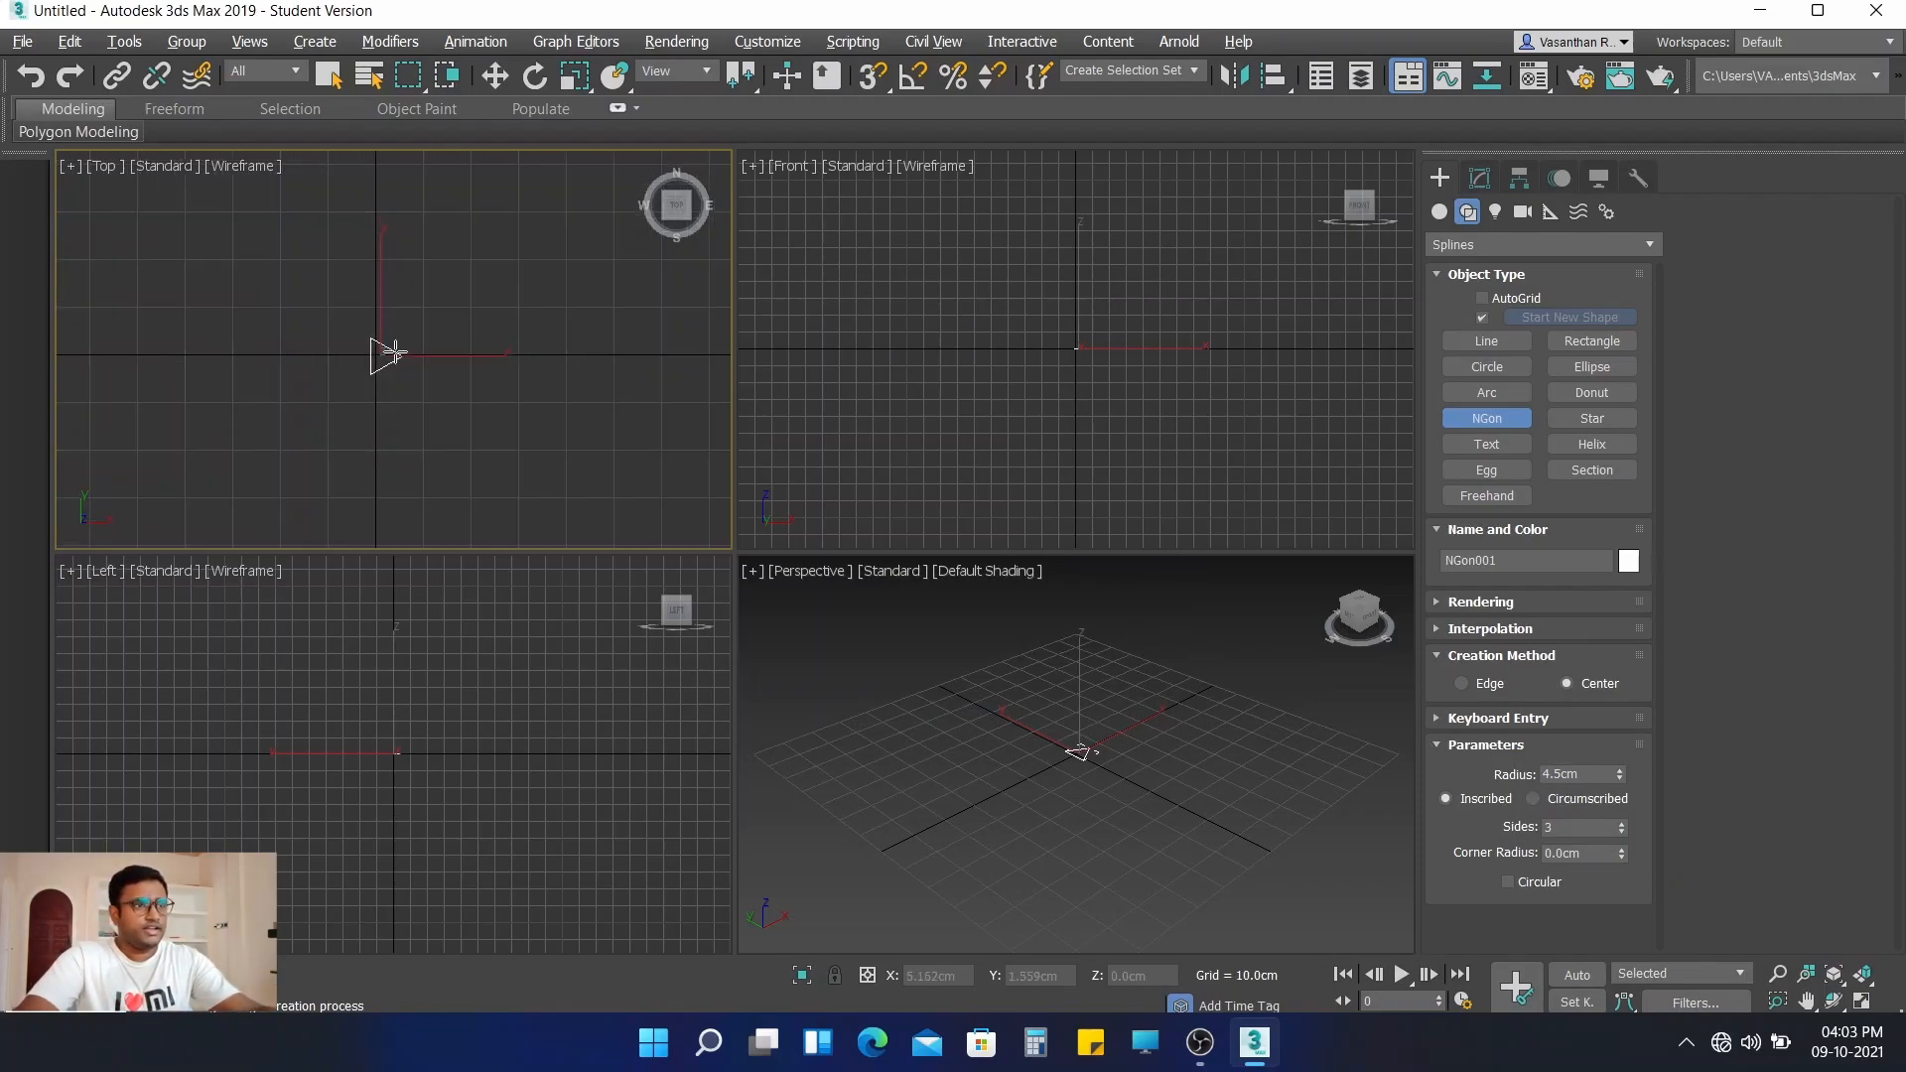
pyautogui.scroll(6, 377, 357)
pyautogui.scroll(6, 1076, 347)
pyautogui.scroll(3, 1075, 348)
pyautogui.scroll(2, 1097, 376)
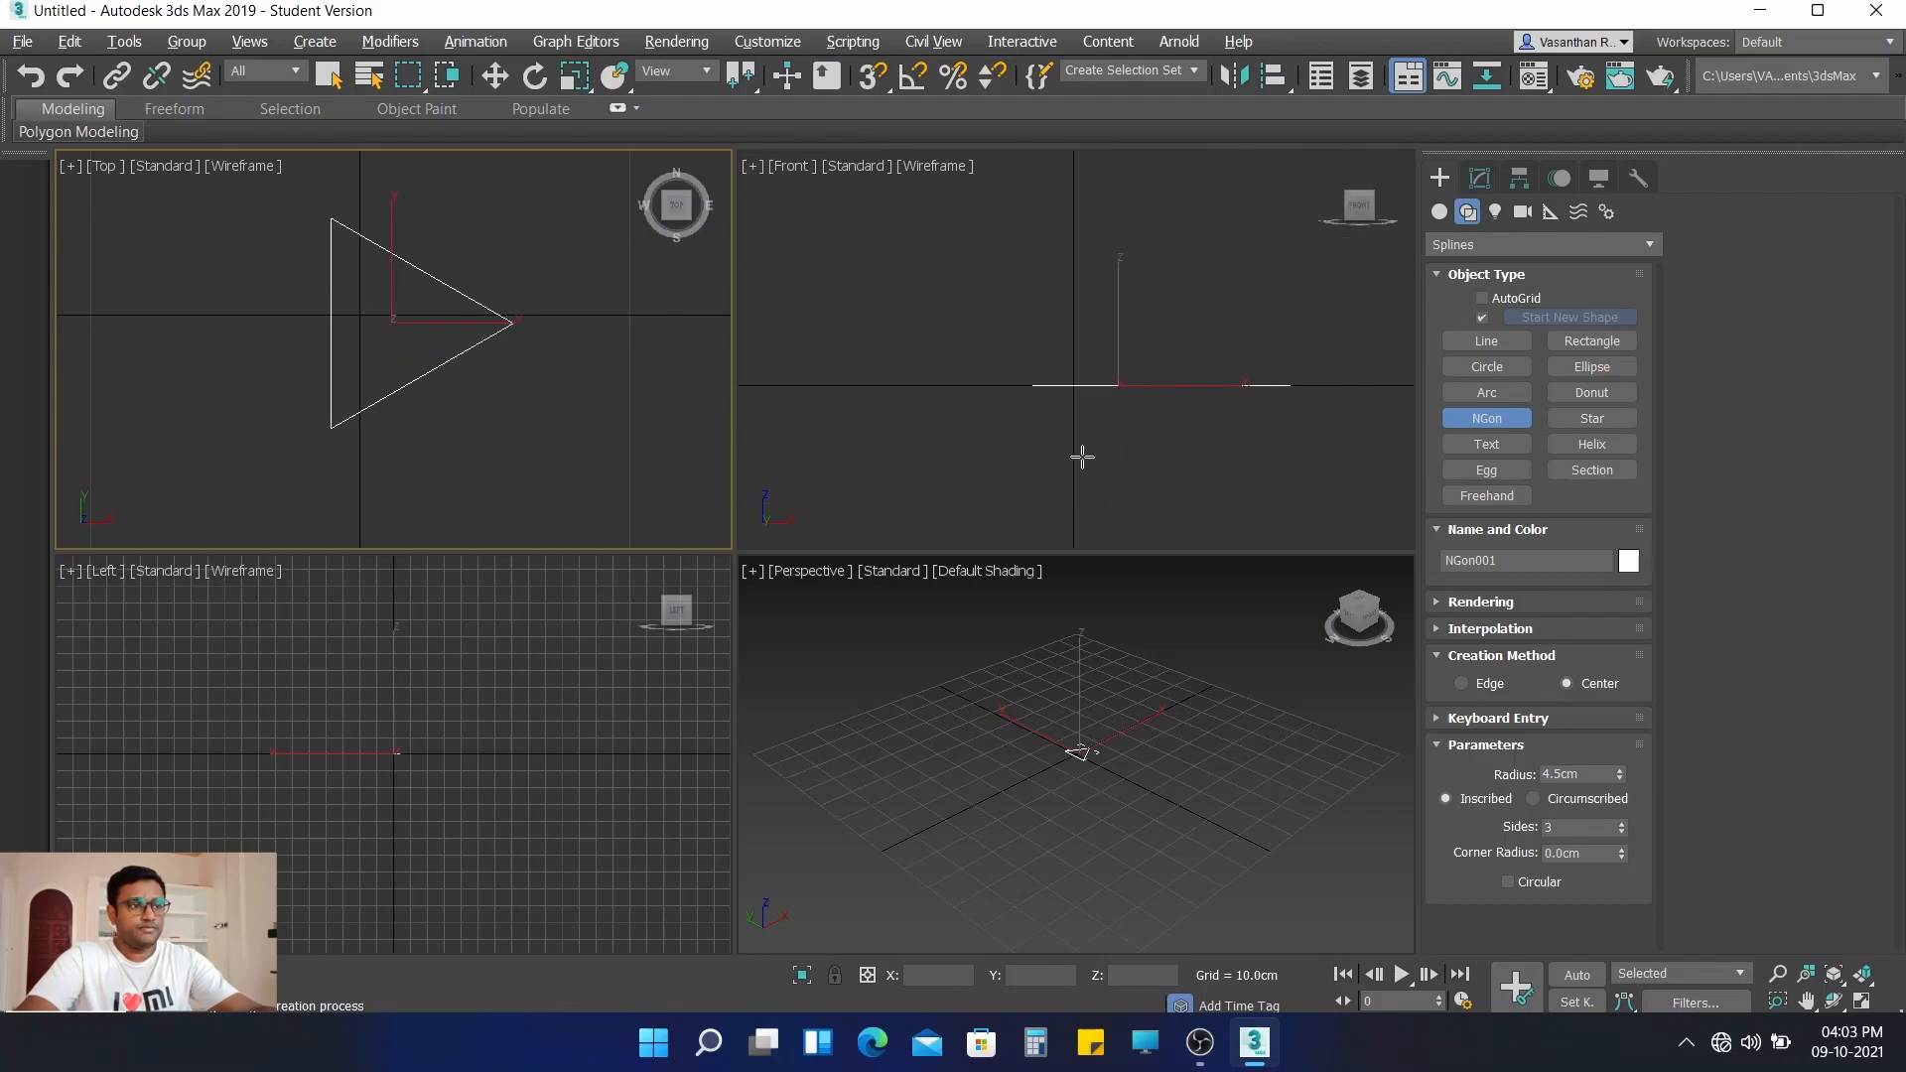
pyautogui.scroll(8, 394, 766)
pyautogui.moveTo(405, 748); pyautogui.dragTo(404, 824, button='middle')
pyautogui.scroll(5, 1113, 762)
pyautogui.moveTo(1019, 712); pyautogui.dragTo(1100, 794, button='middle')
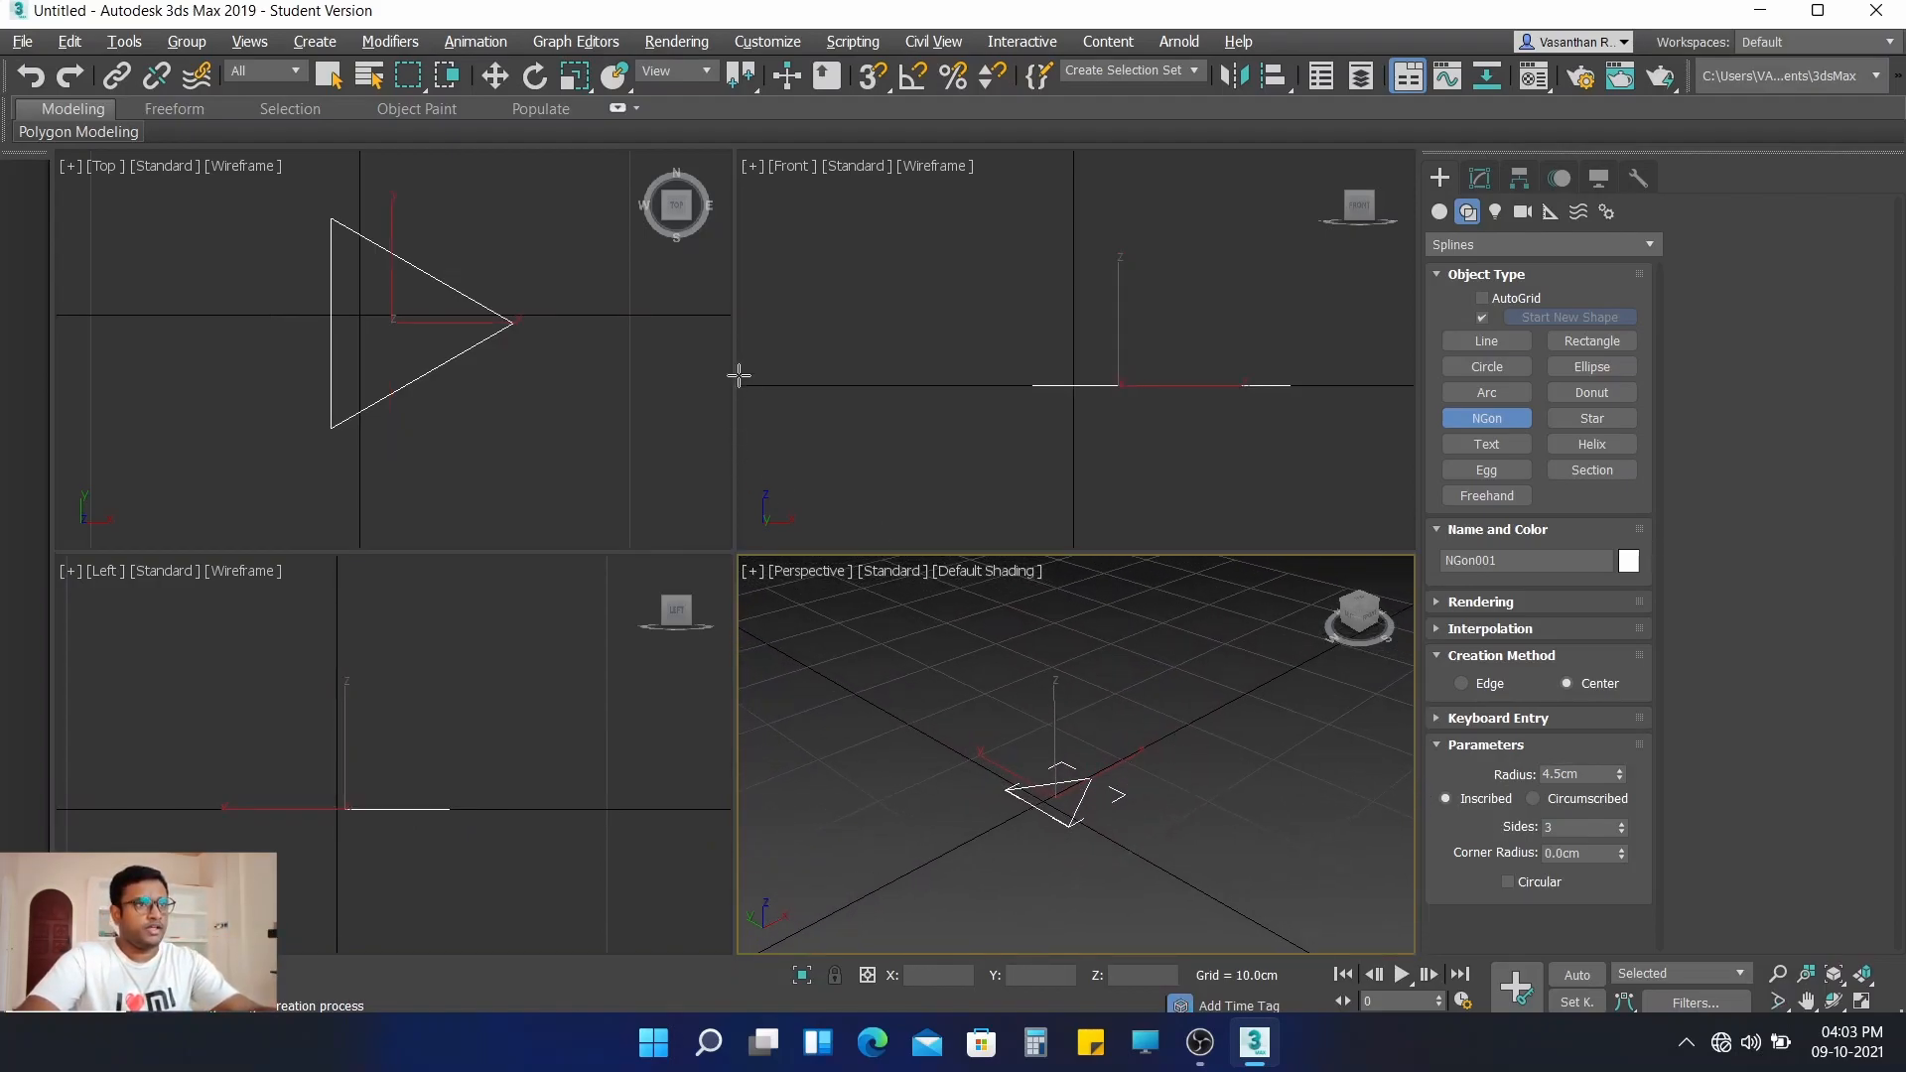
# - Move the triangle to the world origin by setting its absolute X and Y positions to 0
pyautogui.rightClick(497, 77)
pyautogui.doubleClick(849, 478)
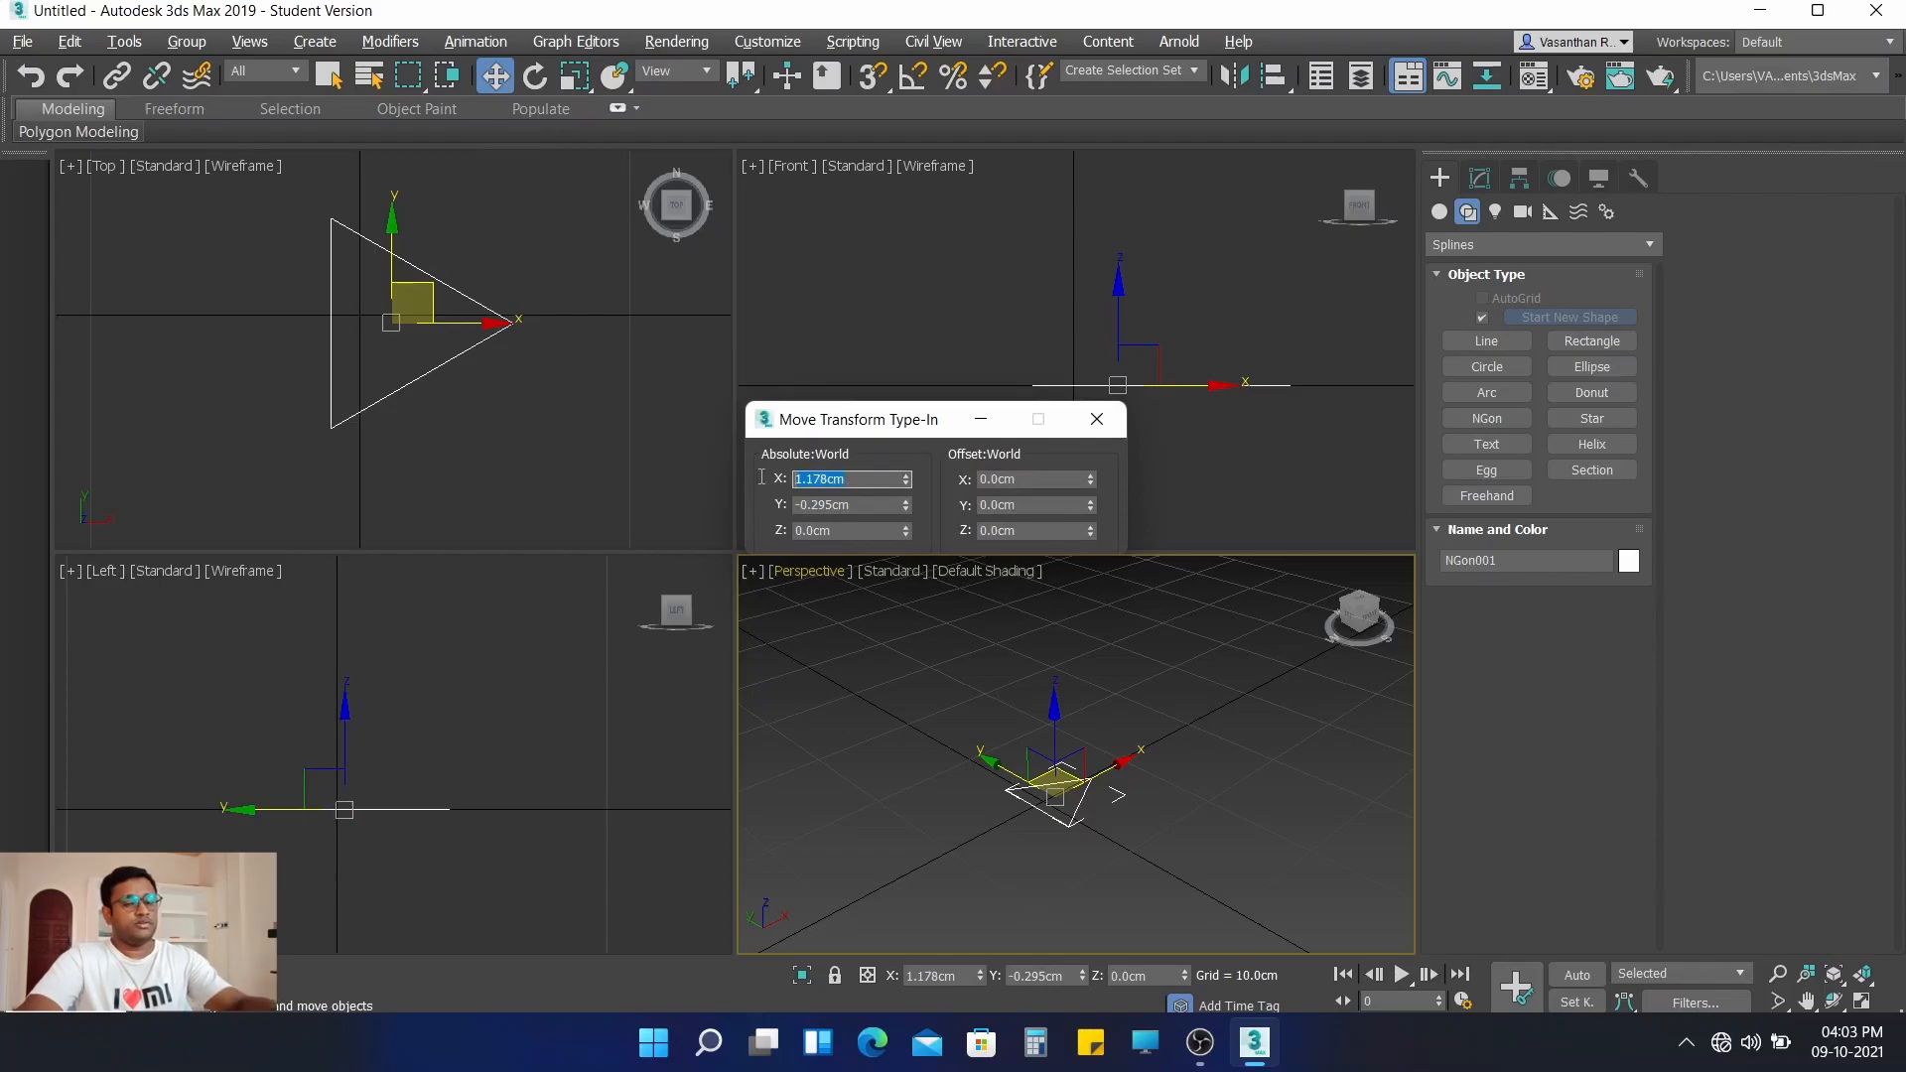
pyautogui.write('0')
pyautogui.press('Return')
pyautogui.doubleClick(858, 503)
pyautogui.write('0')
pyautogui.press('Return')
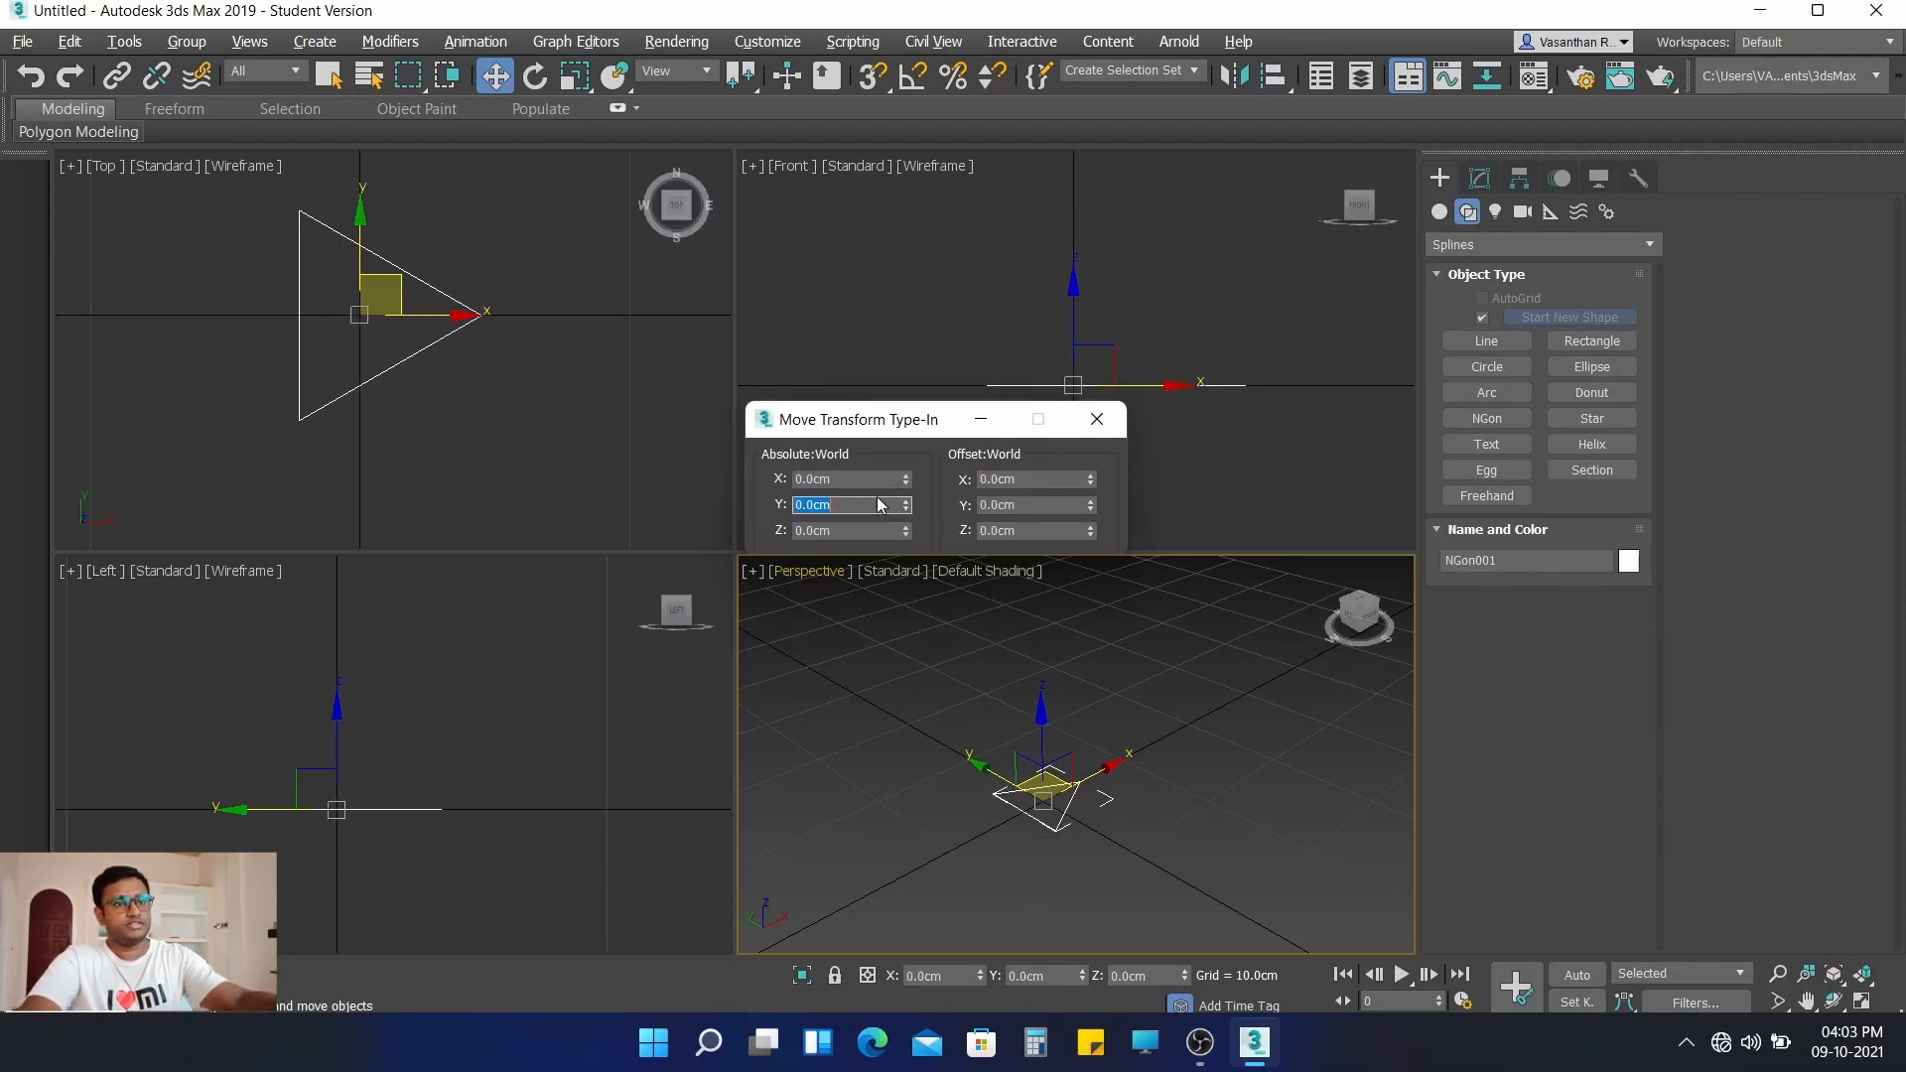
pyautogui.click(1096, 421)
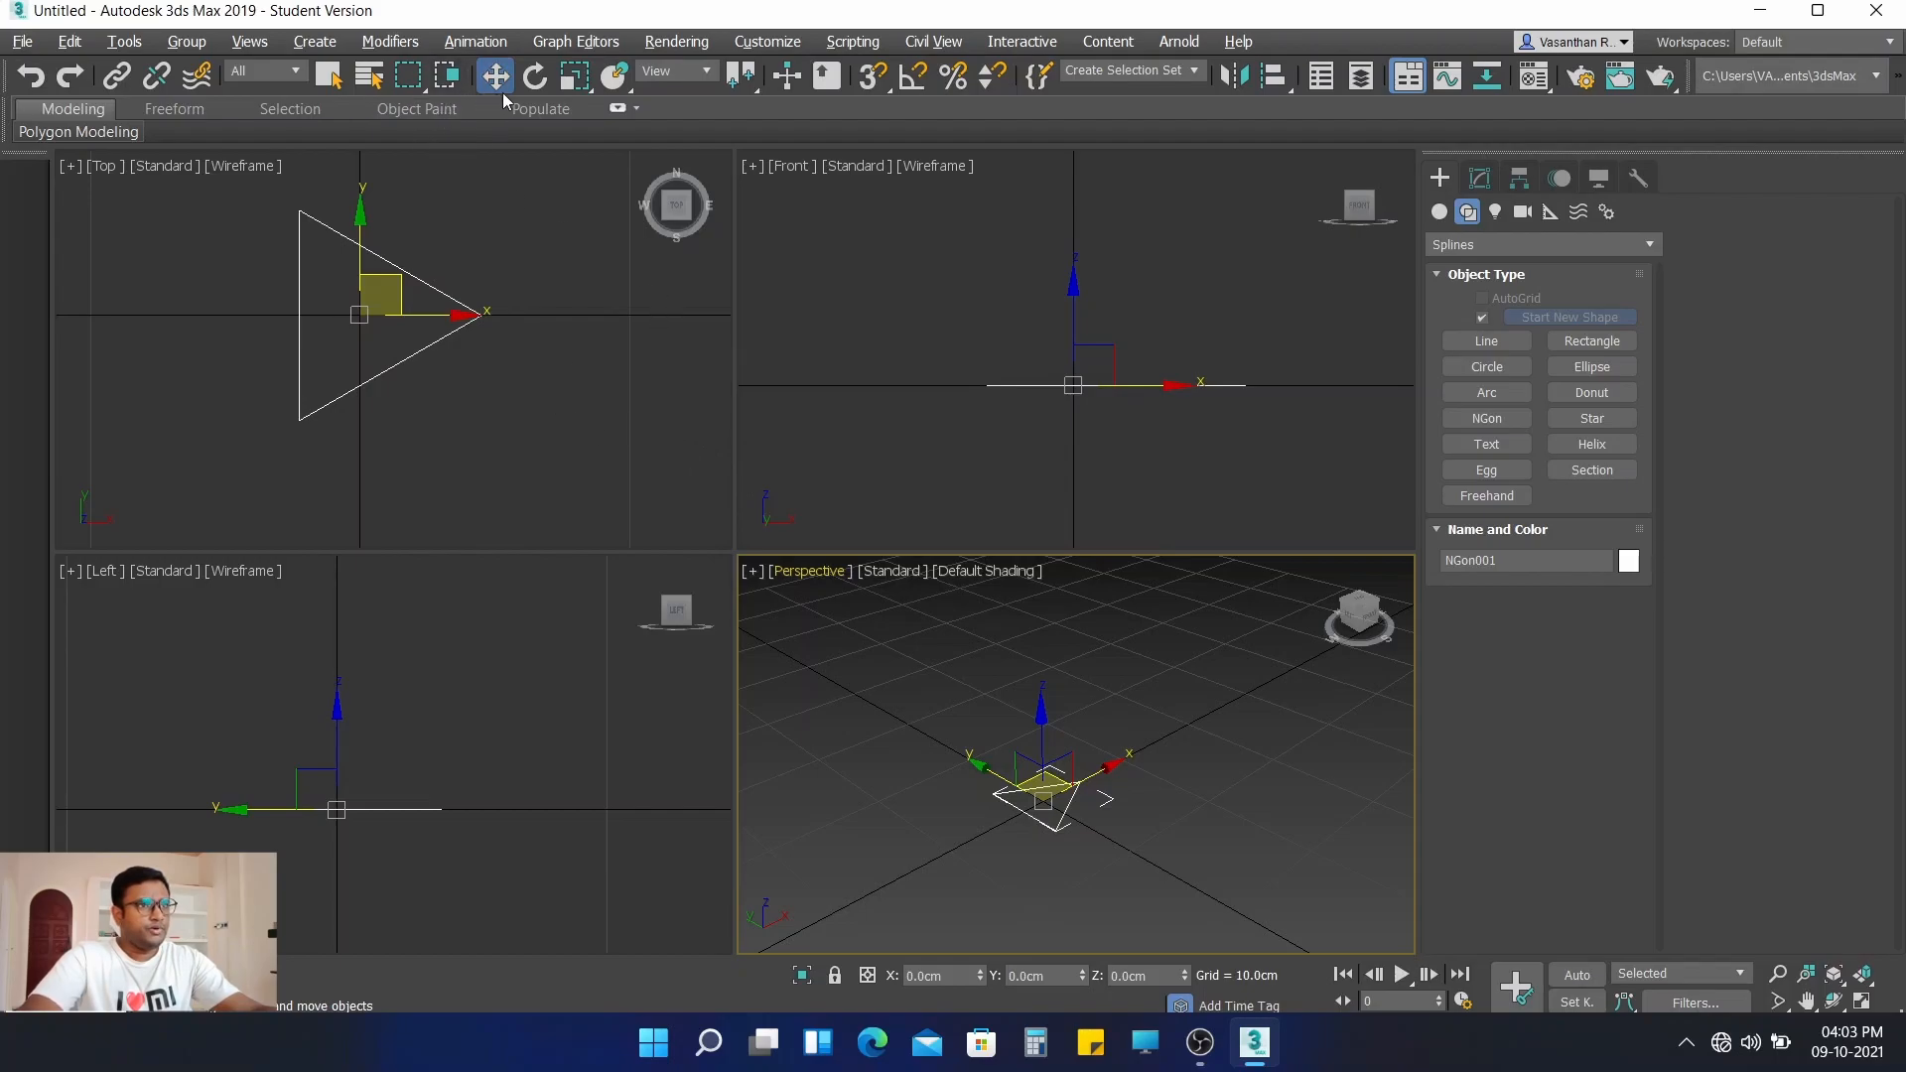
# - Rotate the triangle 90 degrees about Z in the Top view with angle snap on, so its apex points up
pyautogui.click(535, 77)
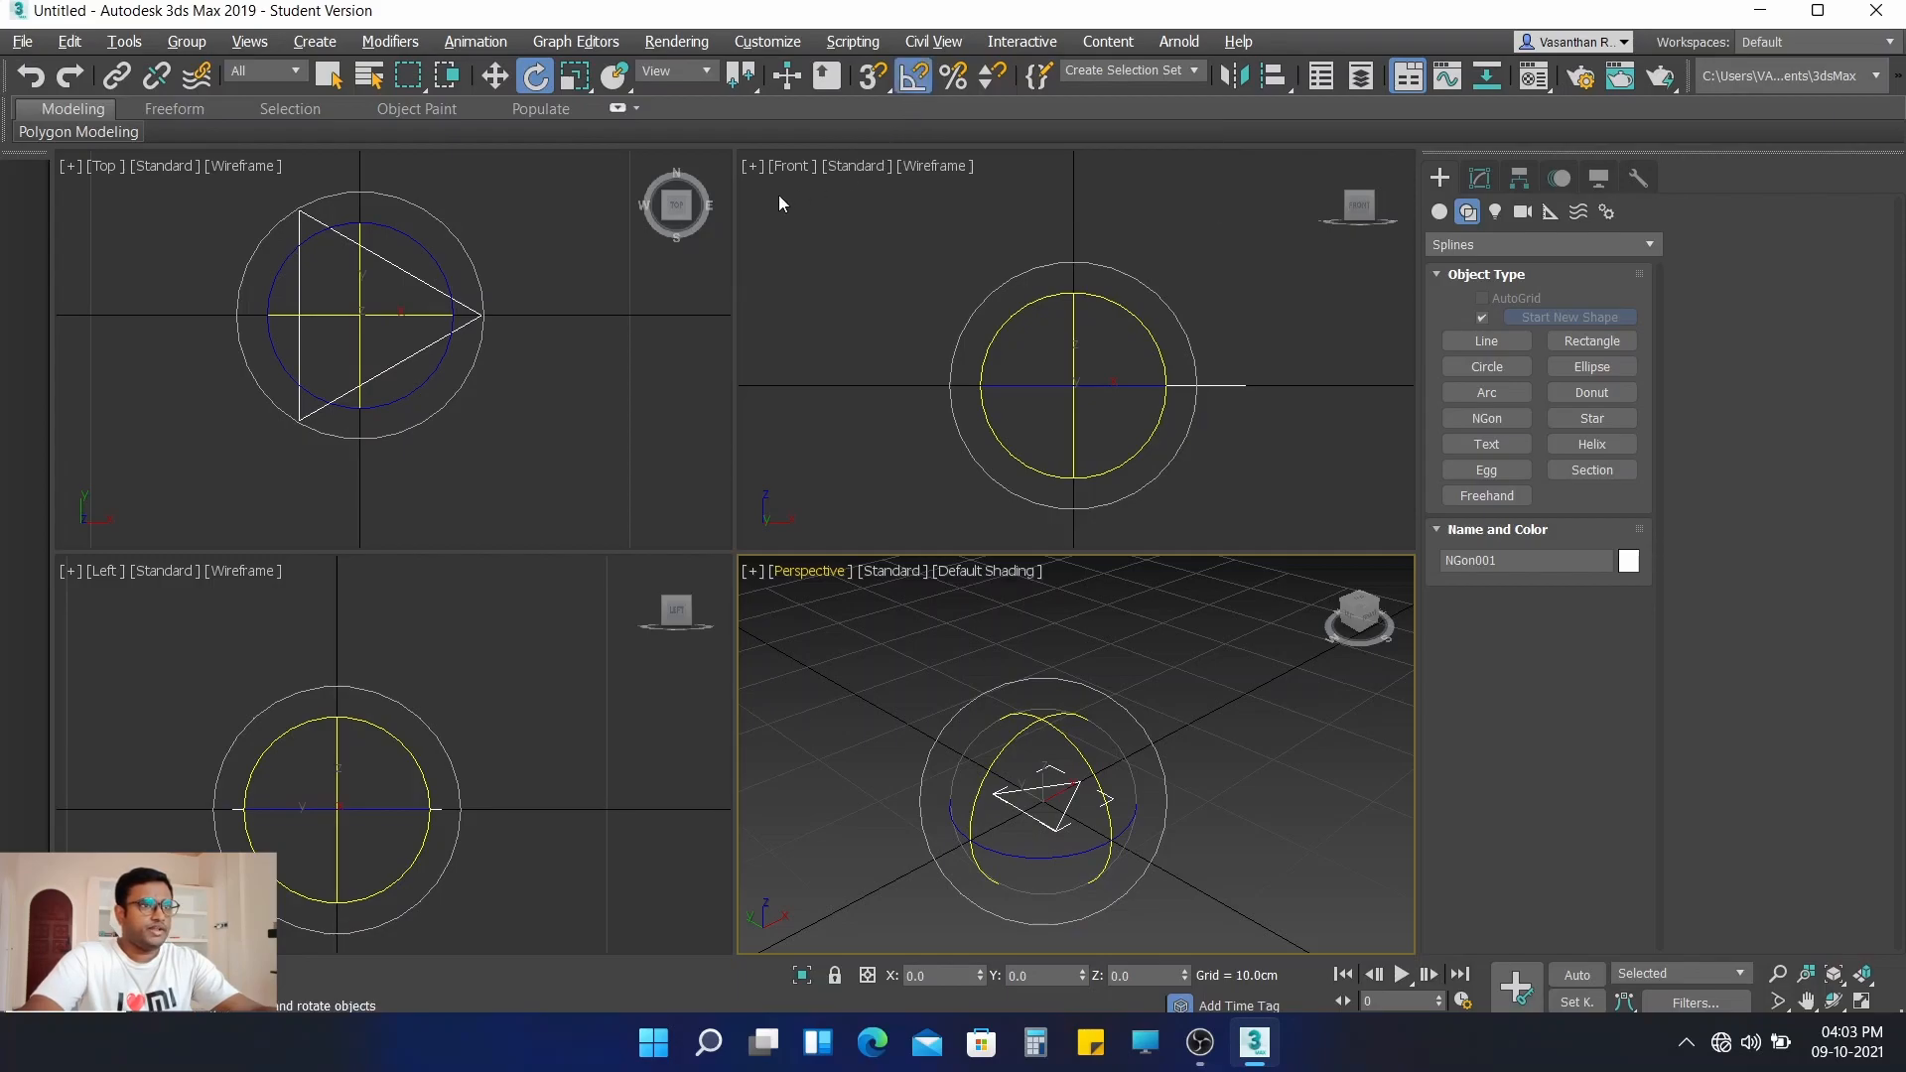
pyautogui.moveTo(435, 266); pyautogui.dragTo(366, 203)
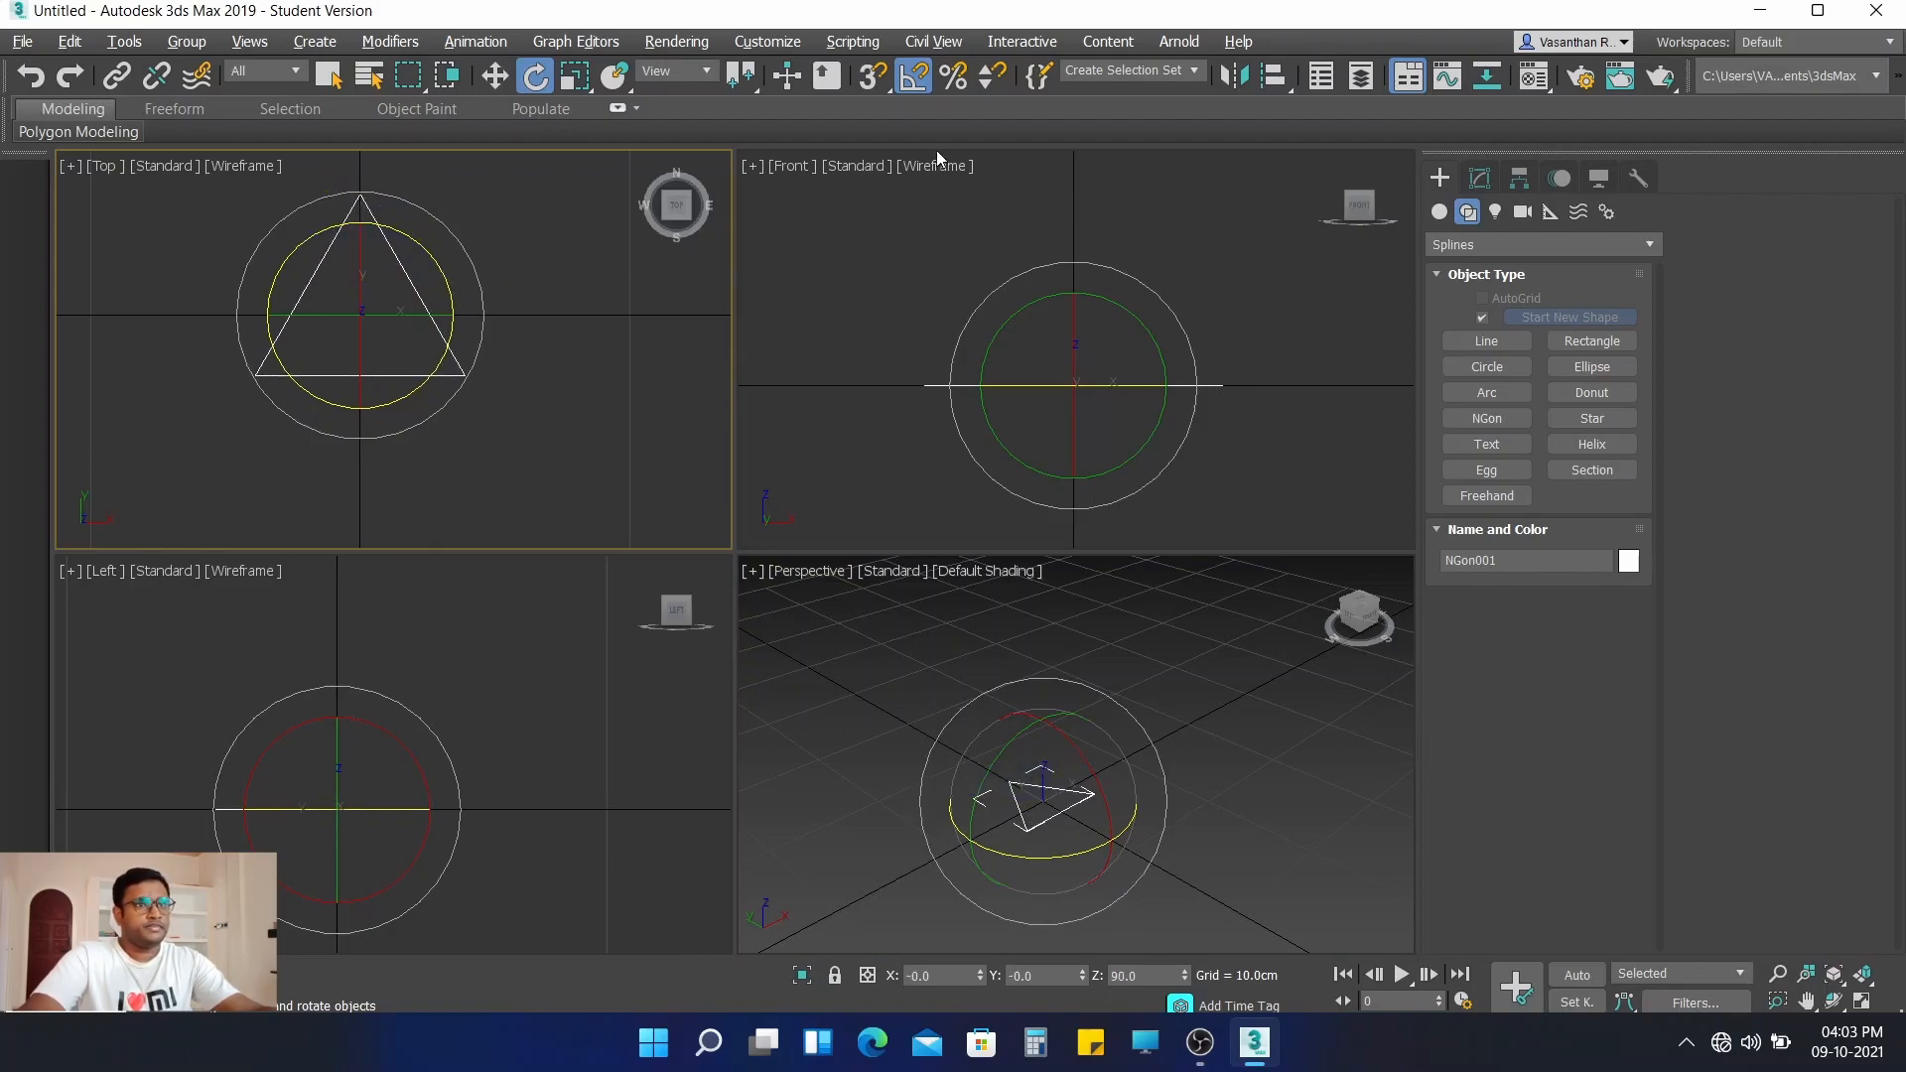
pyautogui.click(494, 76)
# - Select the triangle in the Top view and convert it to an Editable Spline
pyautogui.scroll(3, 1097, 794)
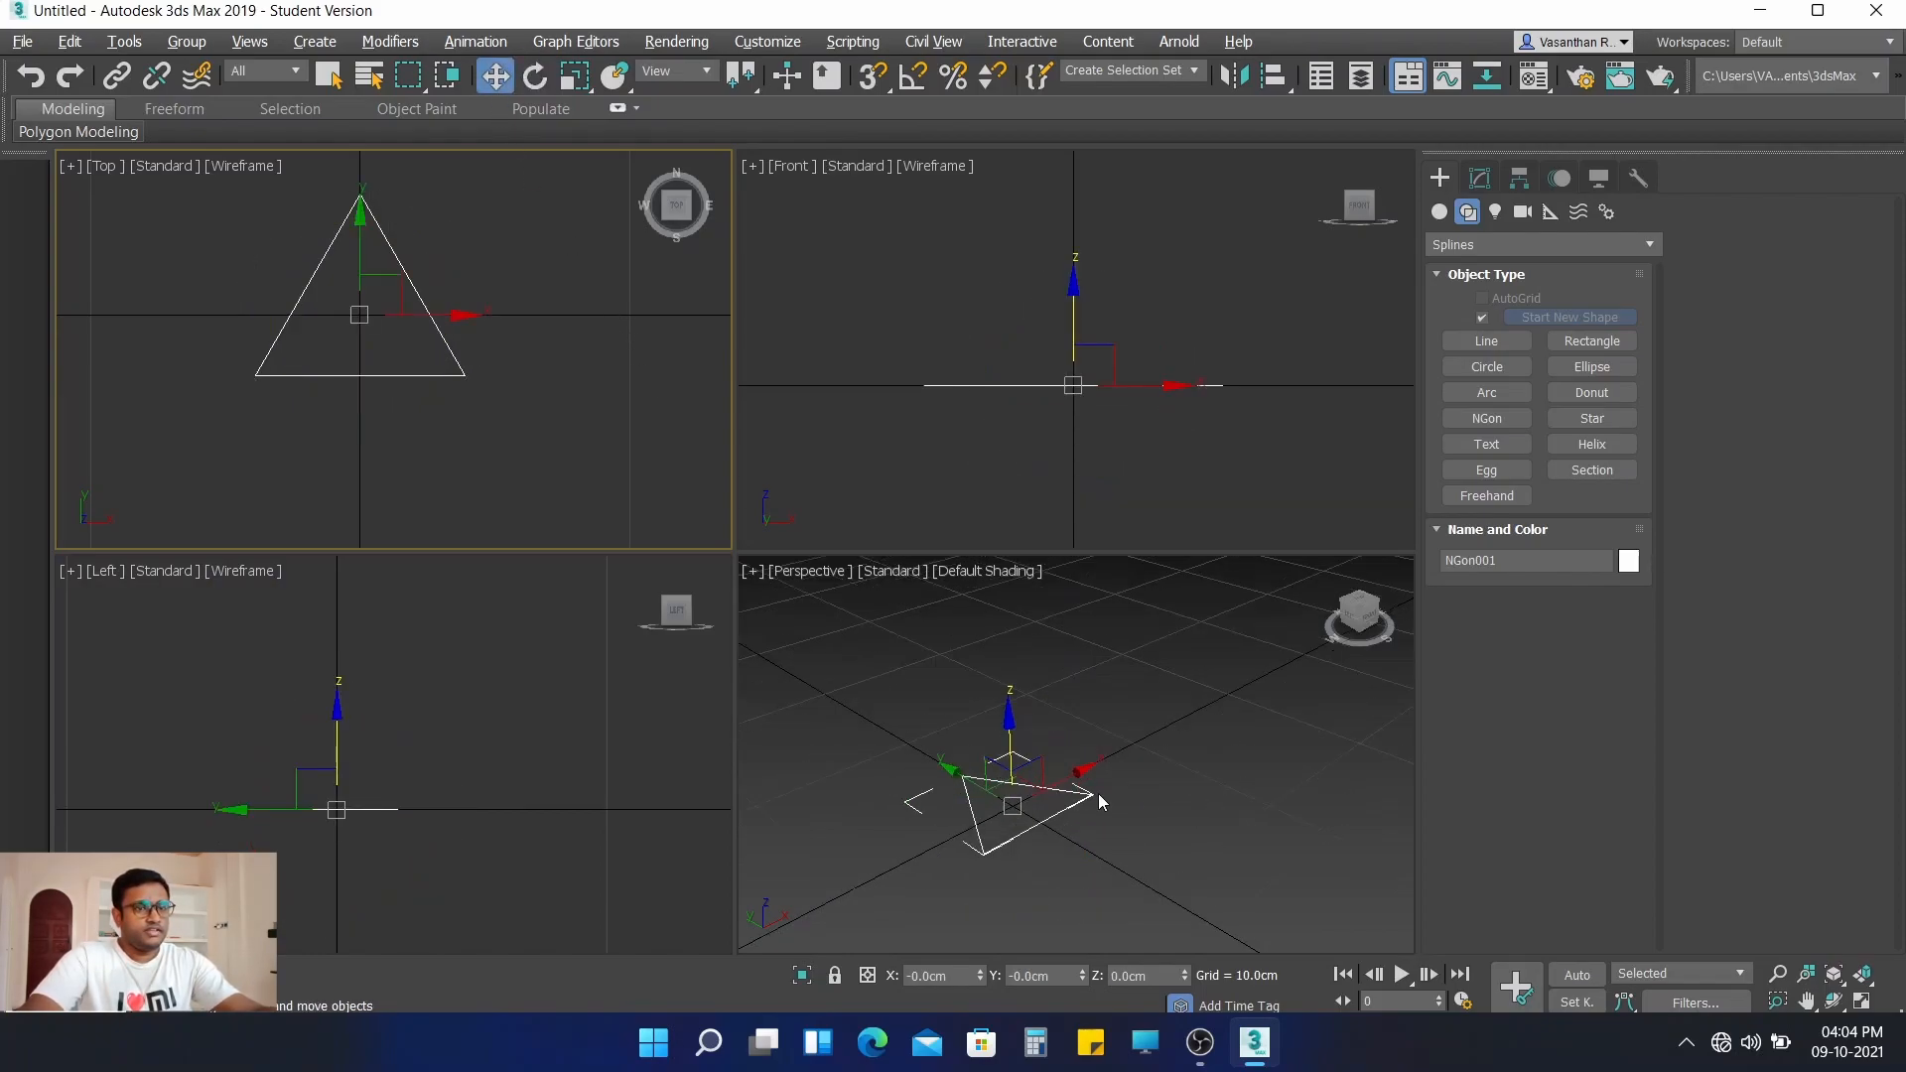
pyautogui.moveTo(1062, 793); pyautogui.dragTo(1127, 754, button='middle')
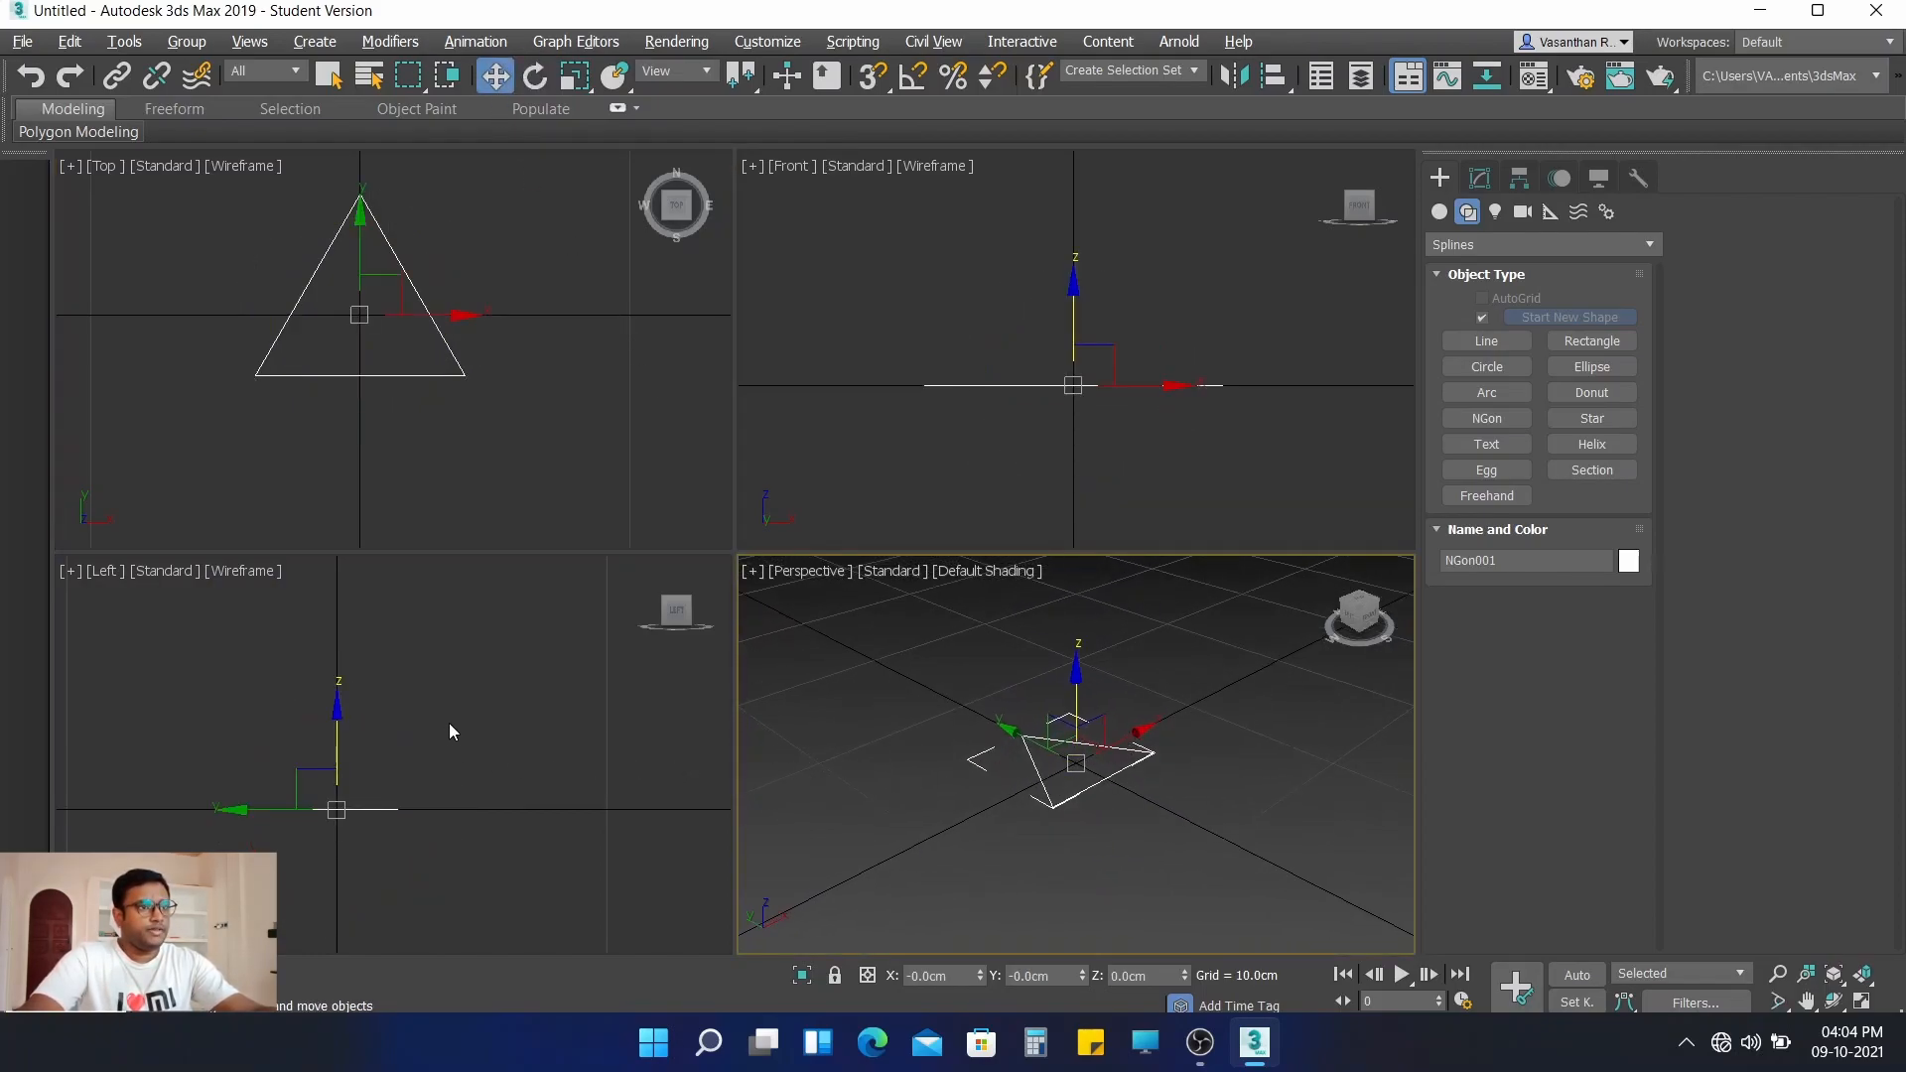
pyautogui.moveTo(548, 424); pyautogui.dragTo(545, 465, button='middle')
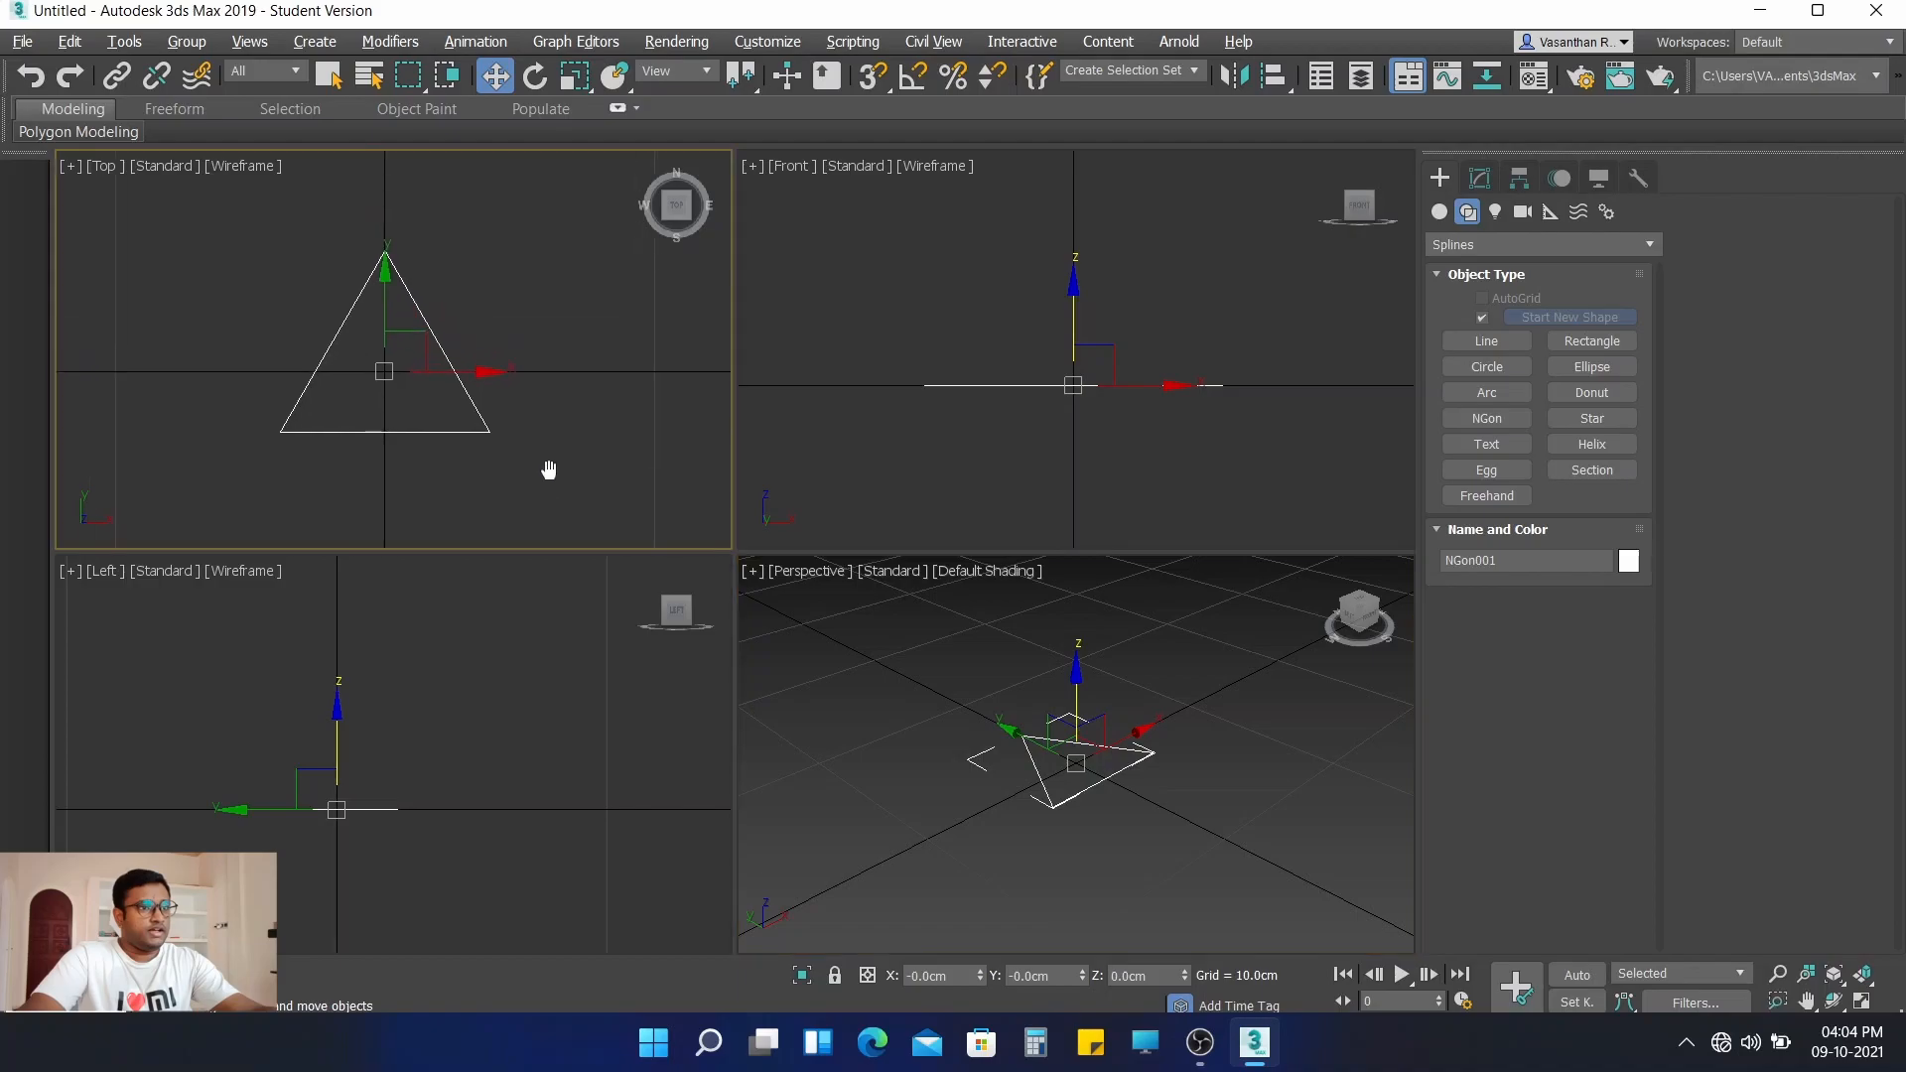
pyautogui.click(491, 381)
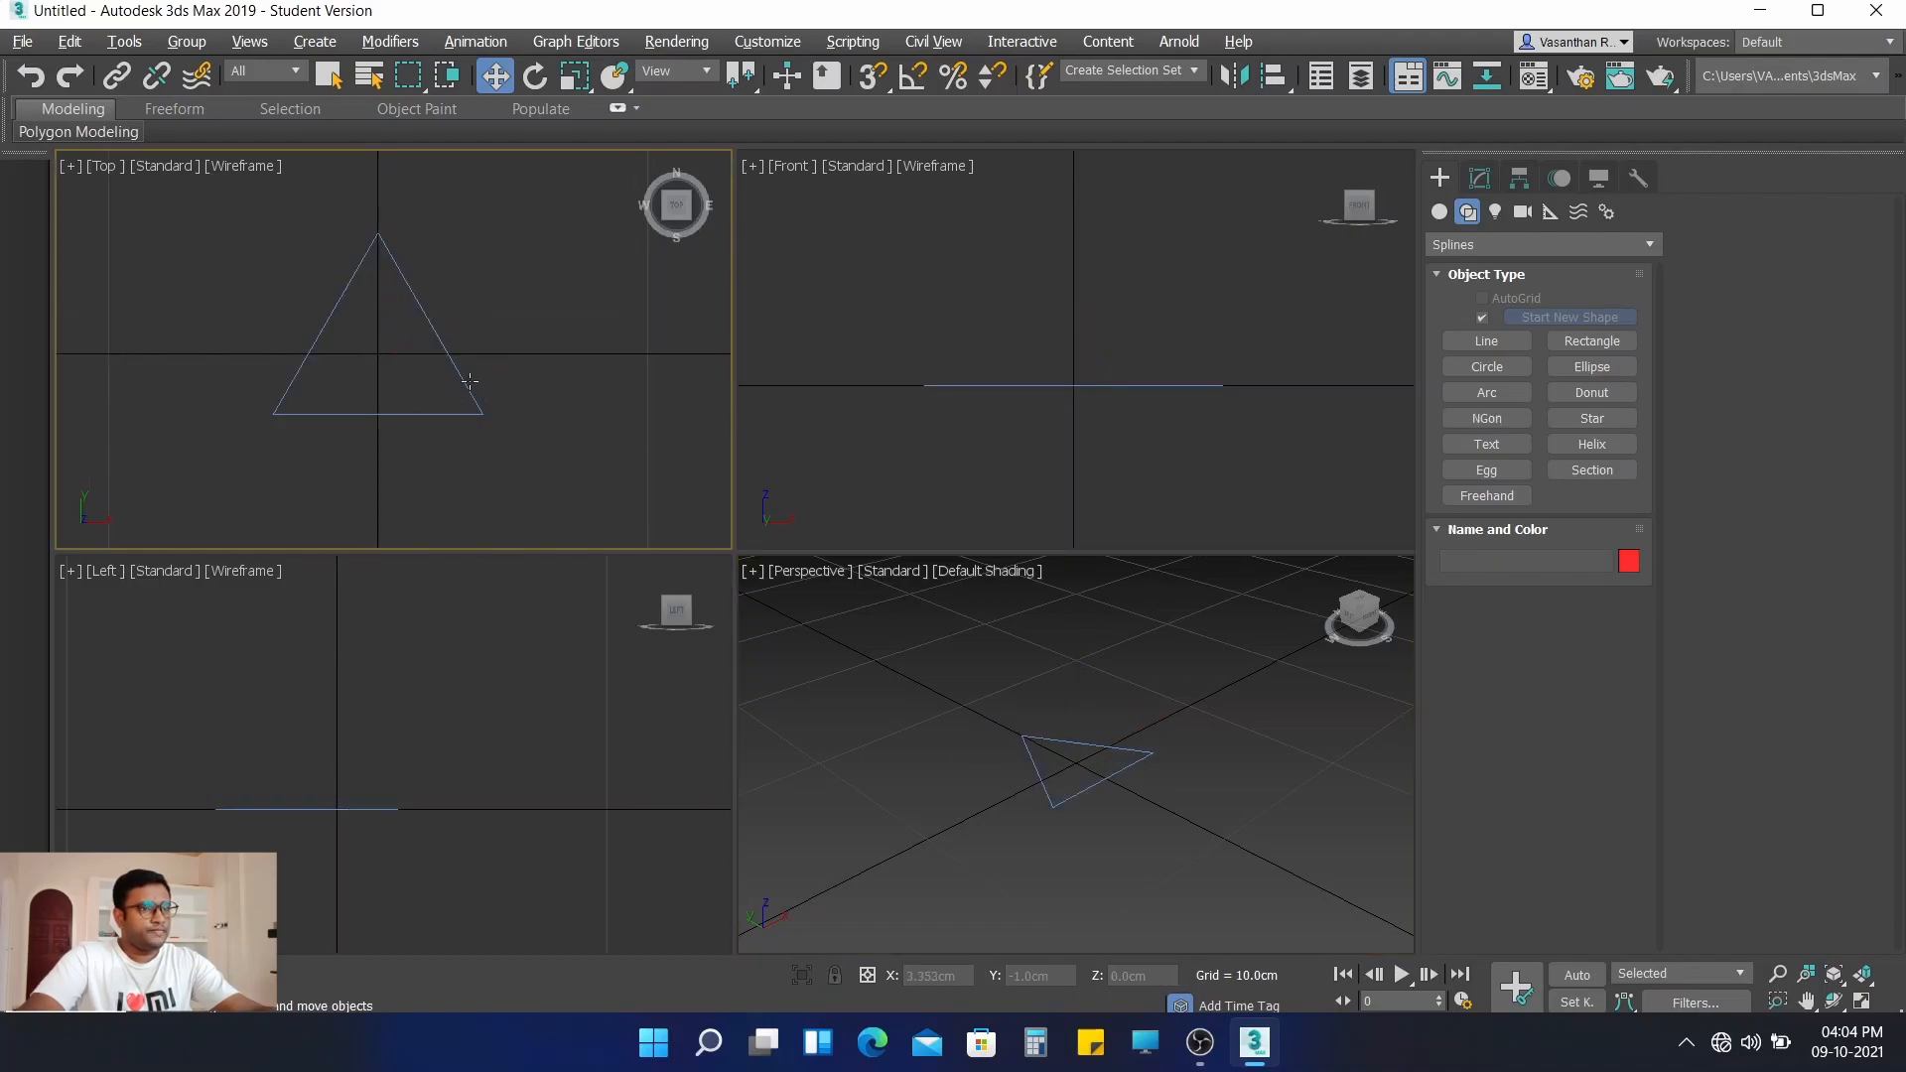
pyautogui.click(463, 382)
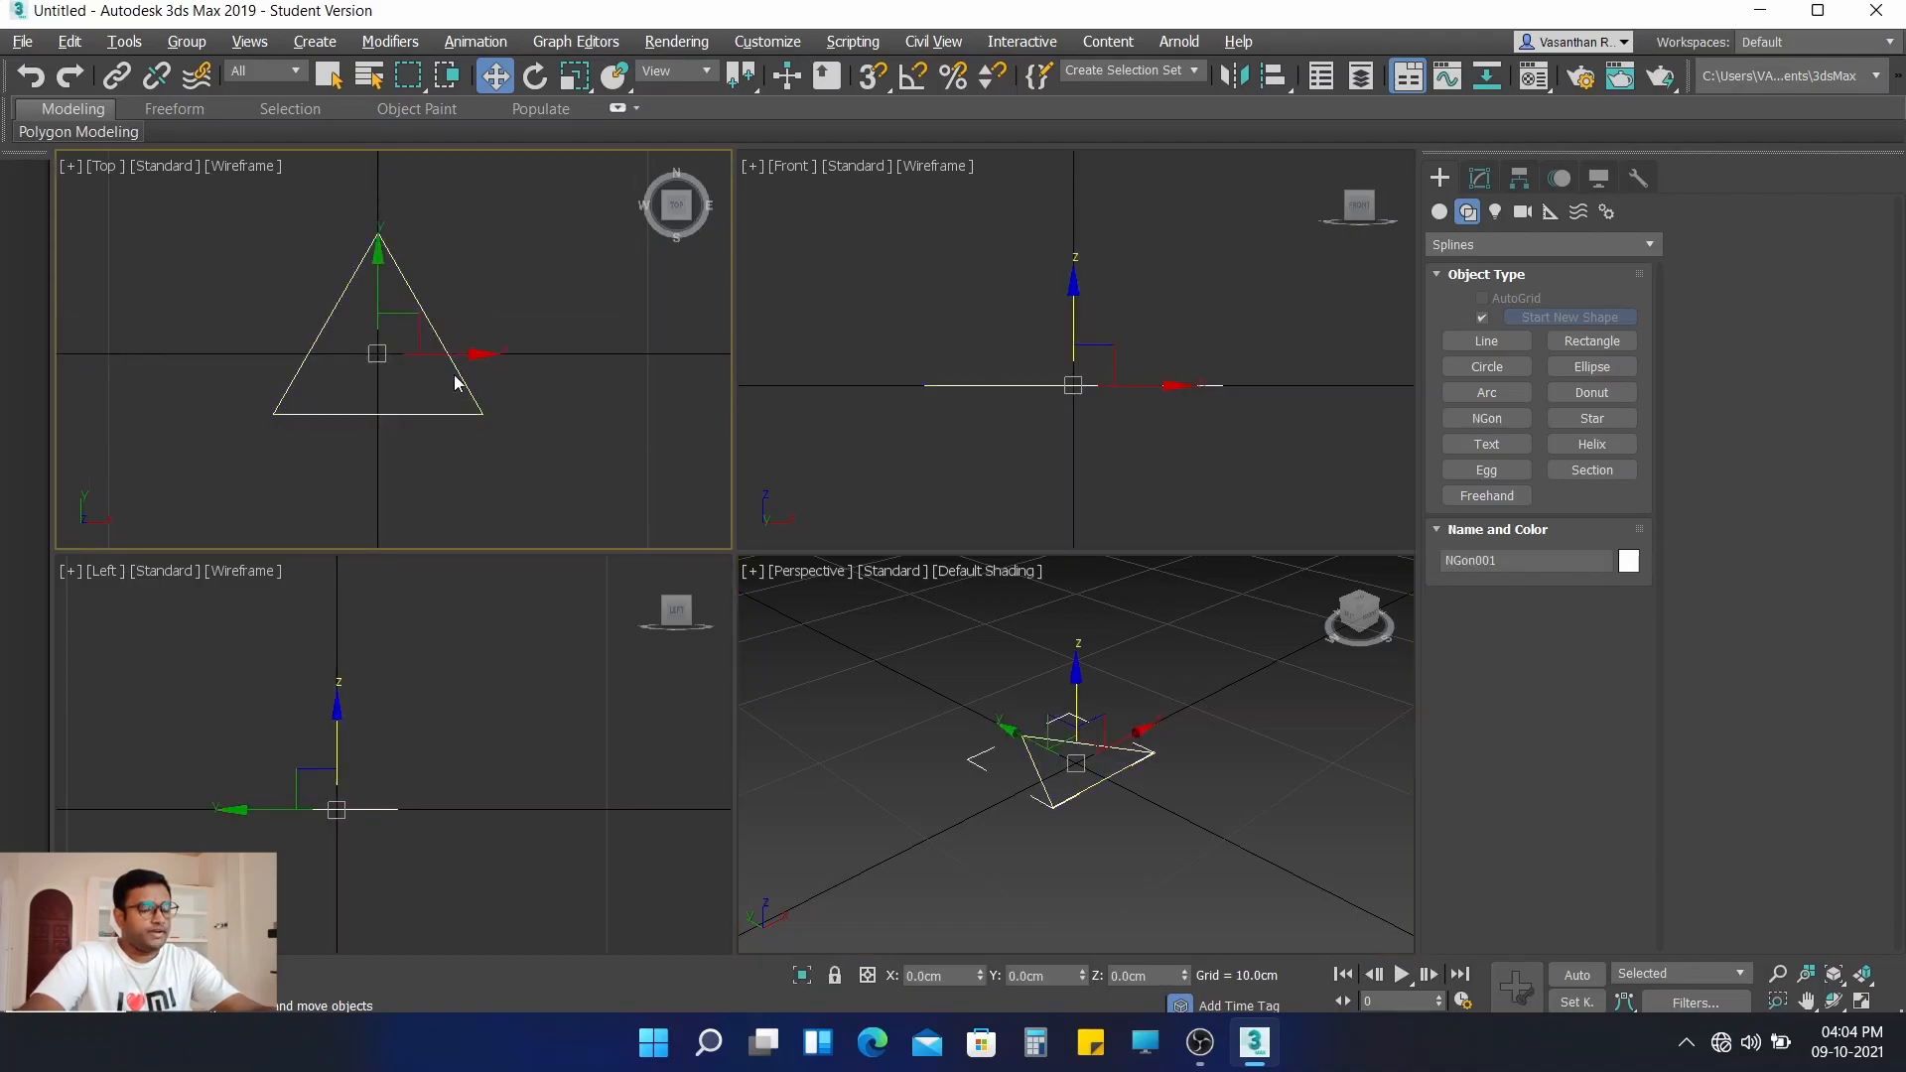
pyautogui.rightClick(462, 385)
pyautogui.moveTo(611, 645)
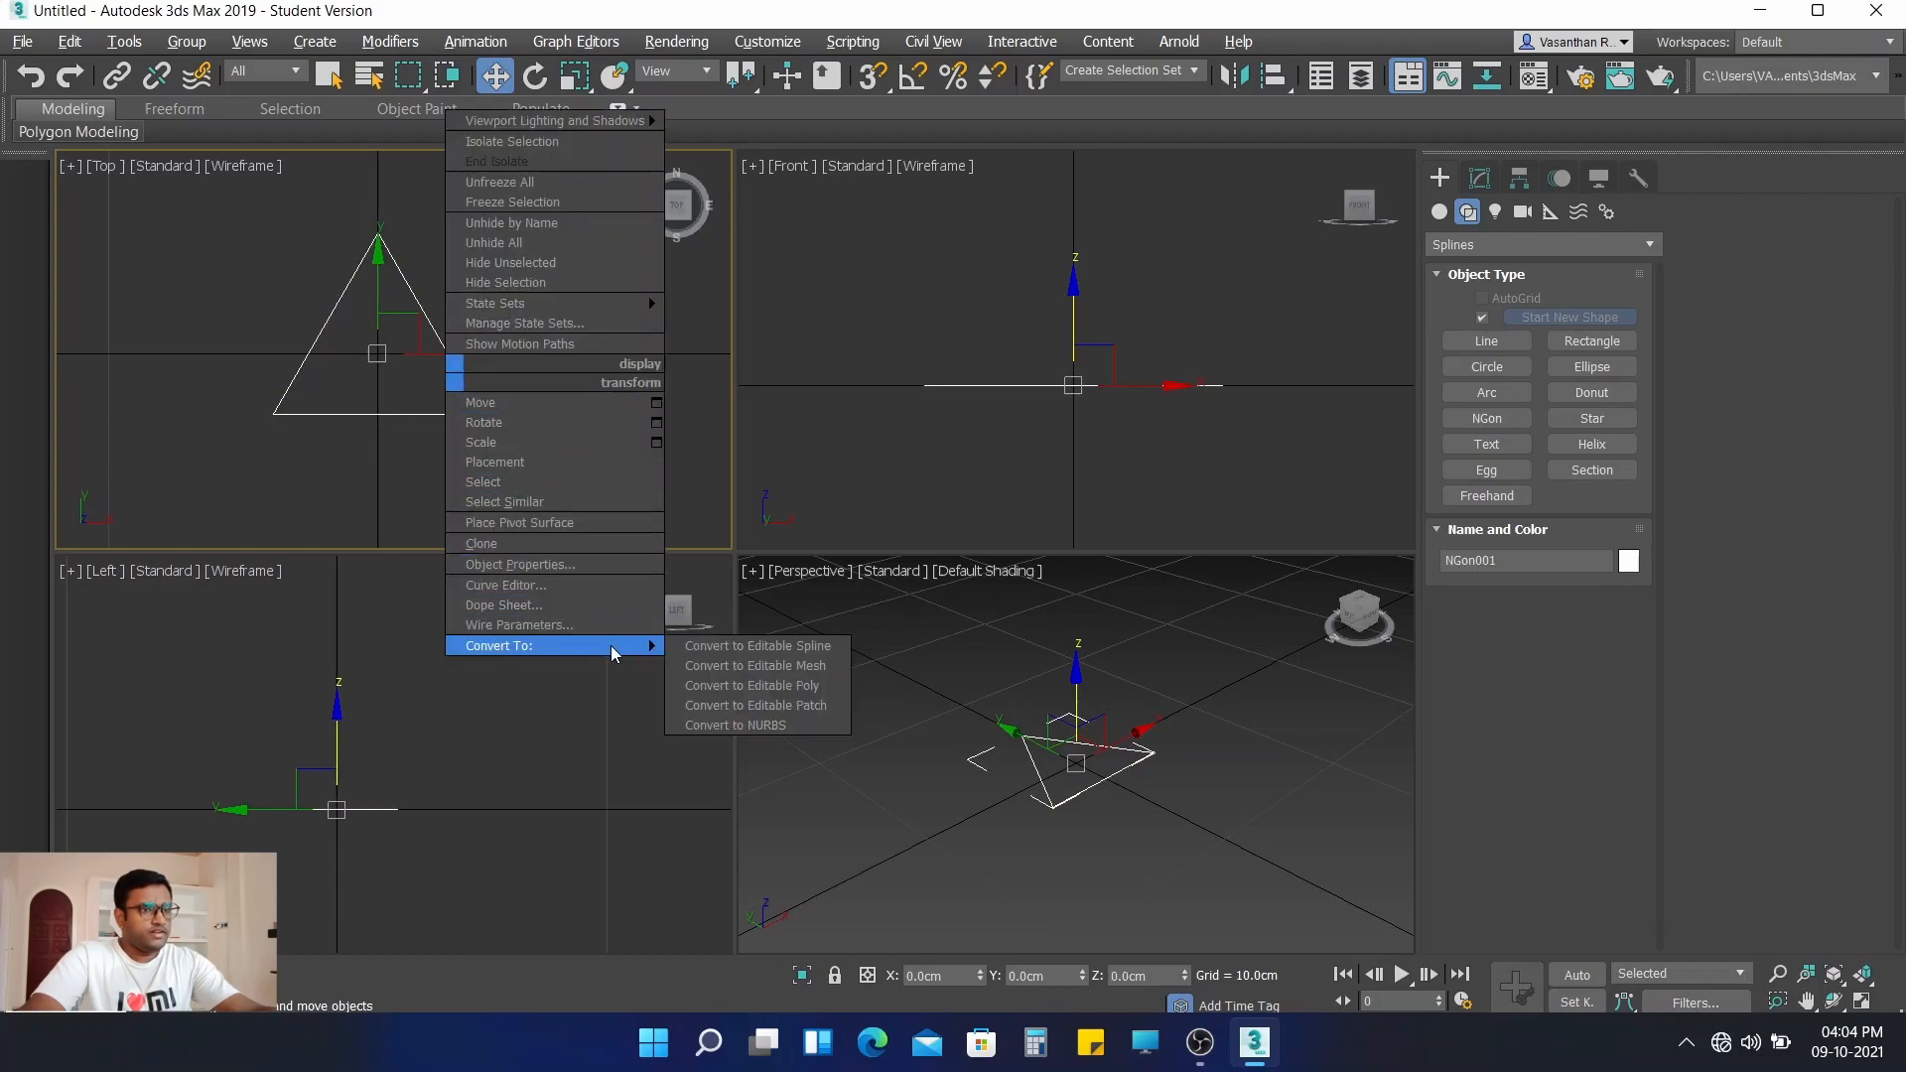
pyautogui.click(822, 650)
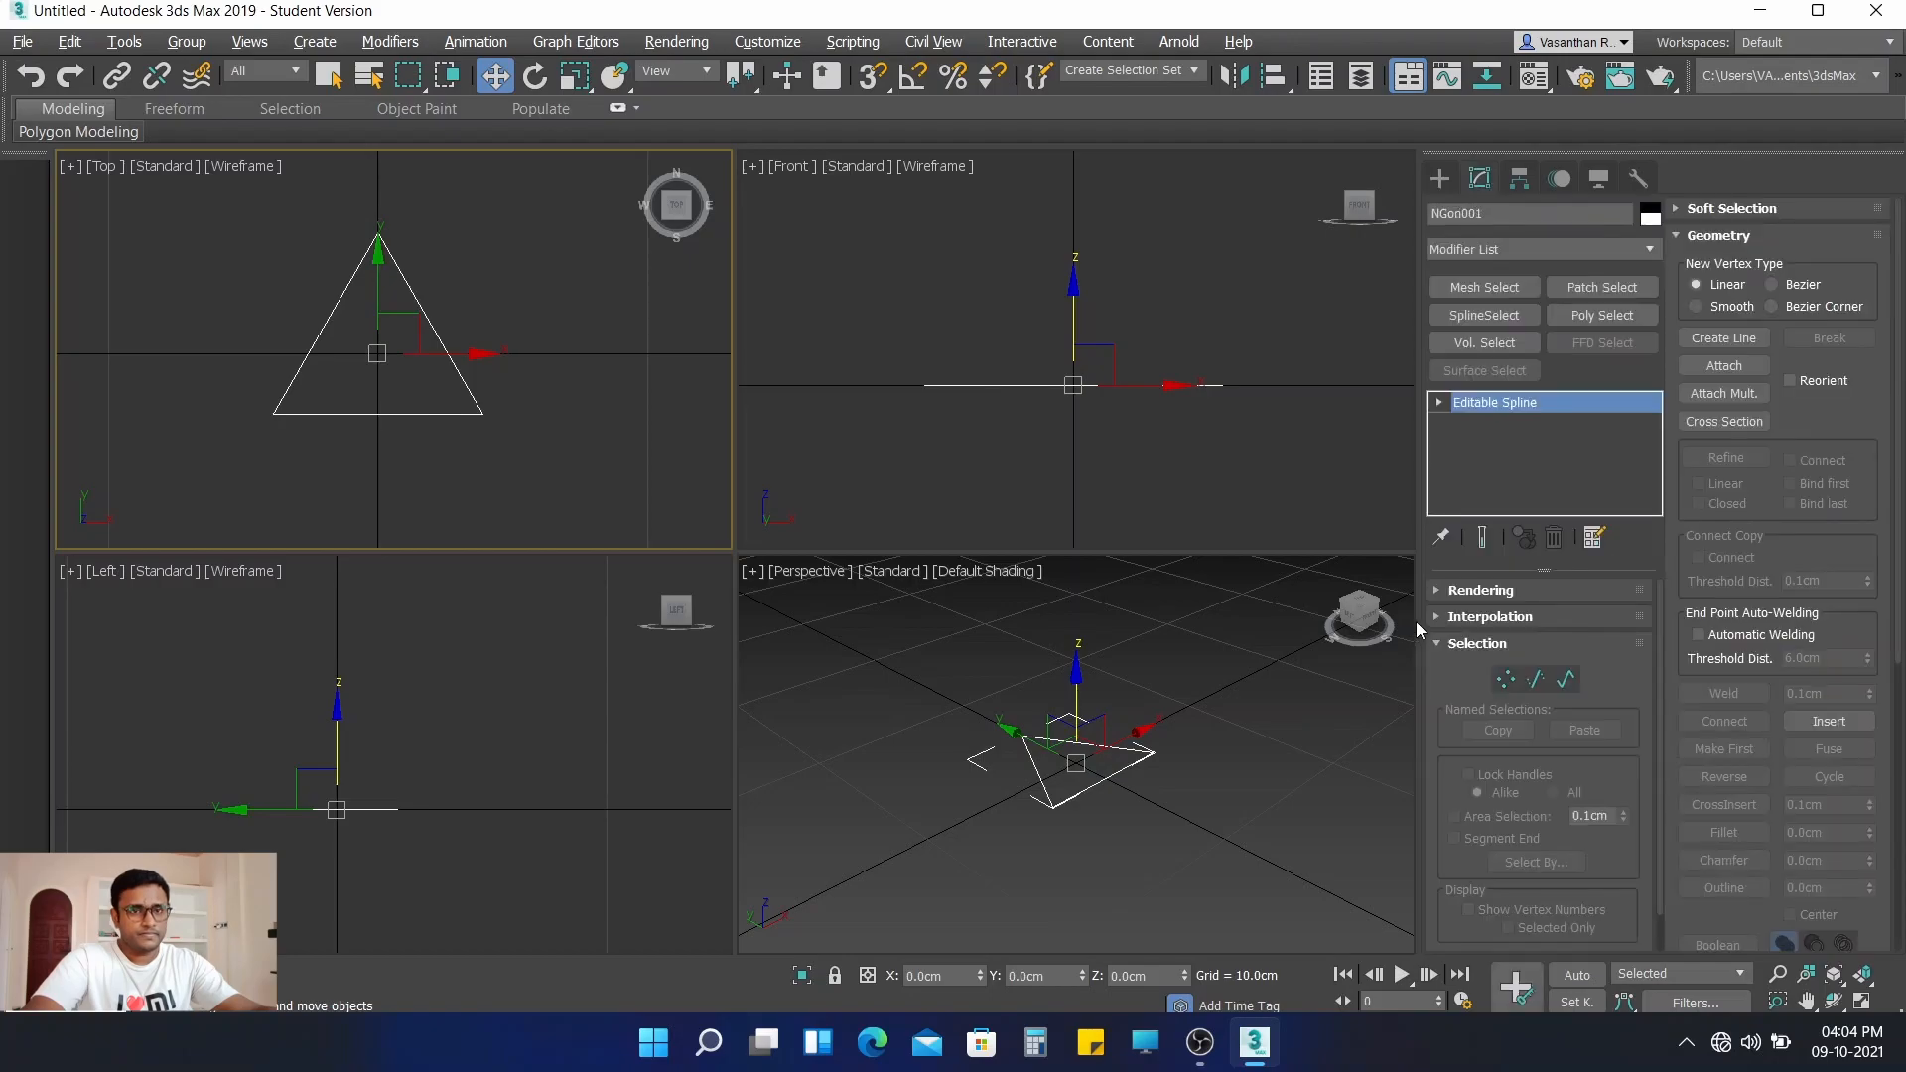
# - Set the editable spline's interpolation steps to 0
pyautogui.click(1521, 619)
pyautogui.moveTo(1569, 644); pyautogui.dragTo(1457, 640)
pyautogui.write('0')
pyautogui.press('Return')
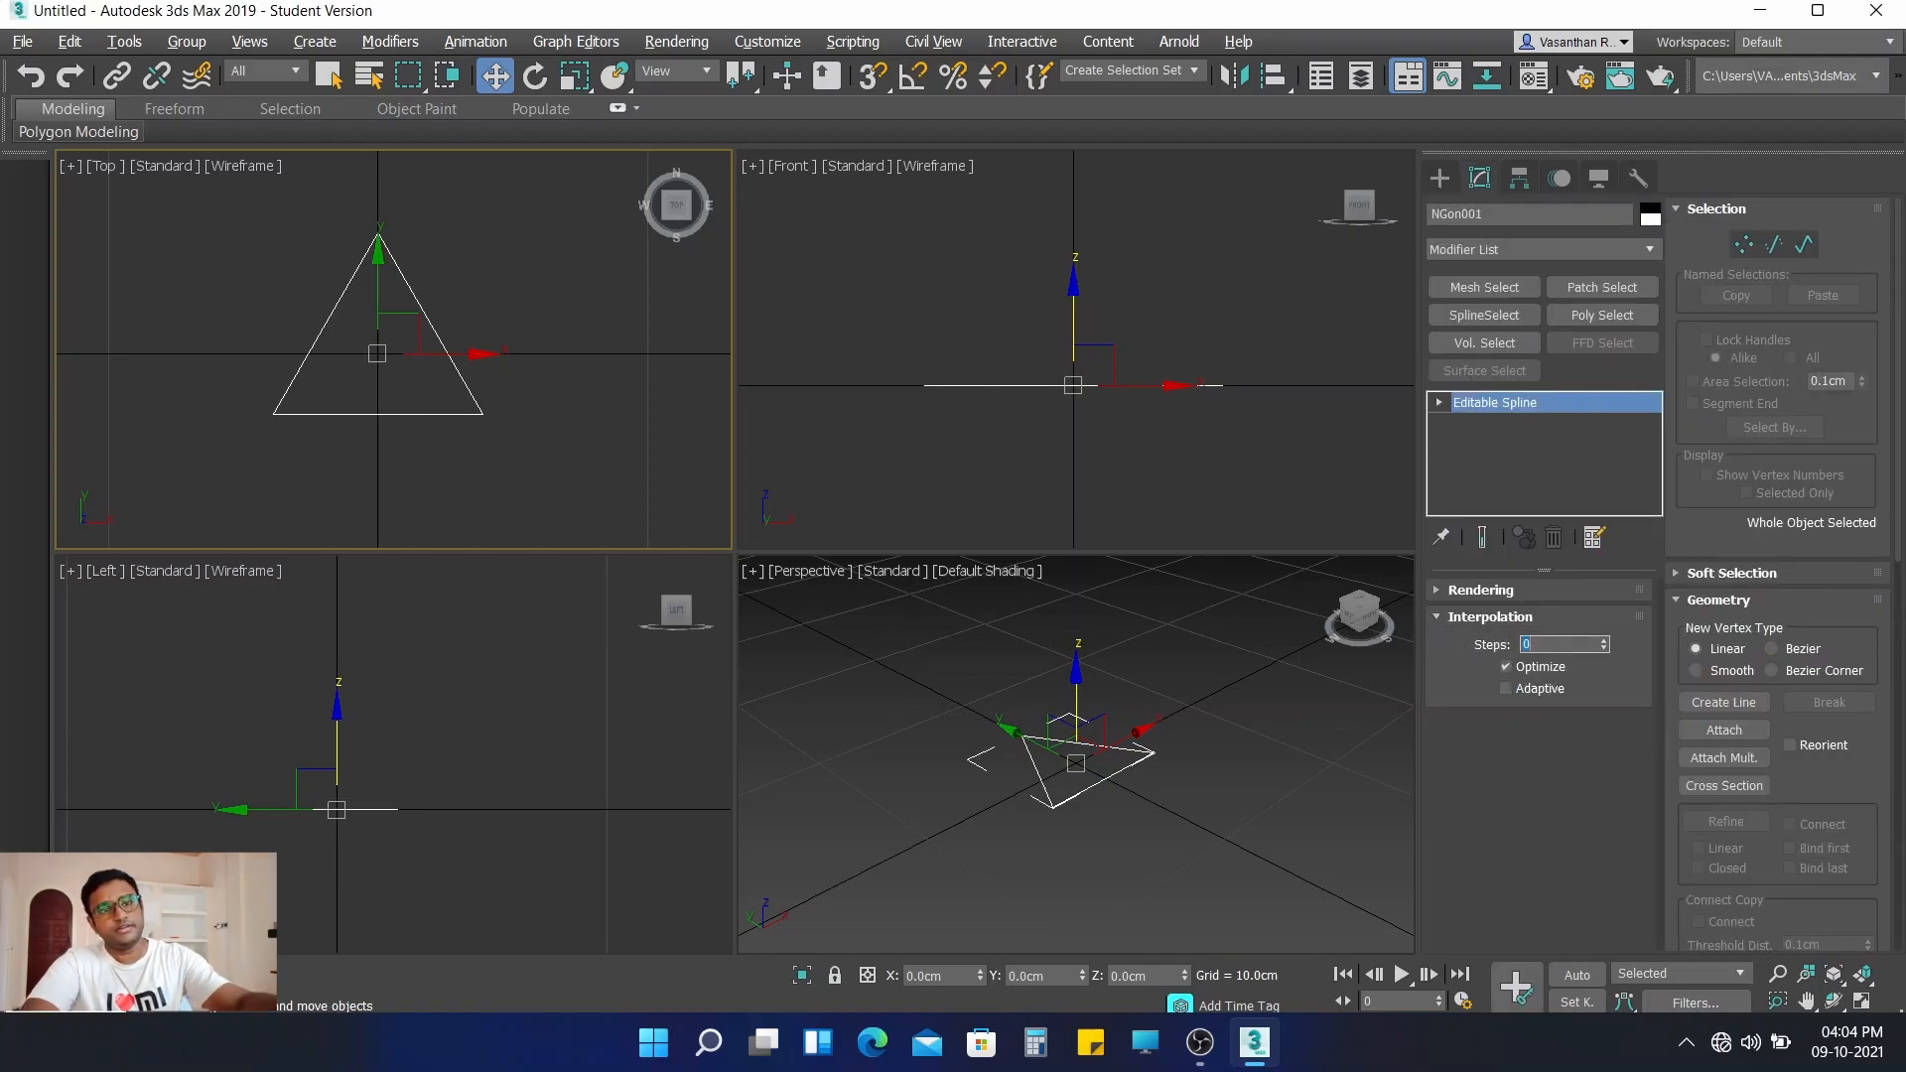
# - Fillet all three vertices of the triangle spline by about 1.1 cm in the Top view
pyautogui.click(1481, 617)
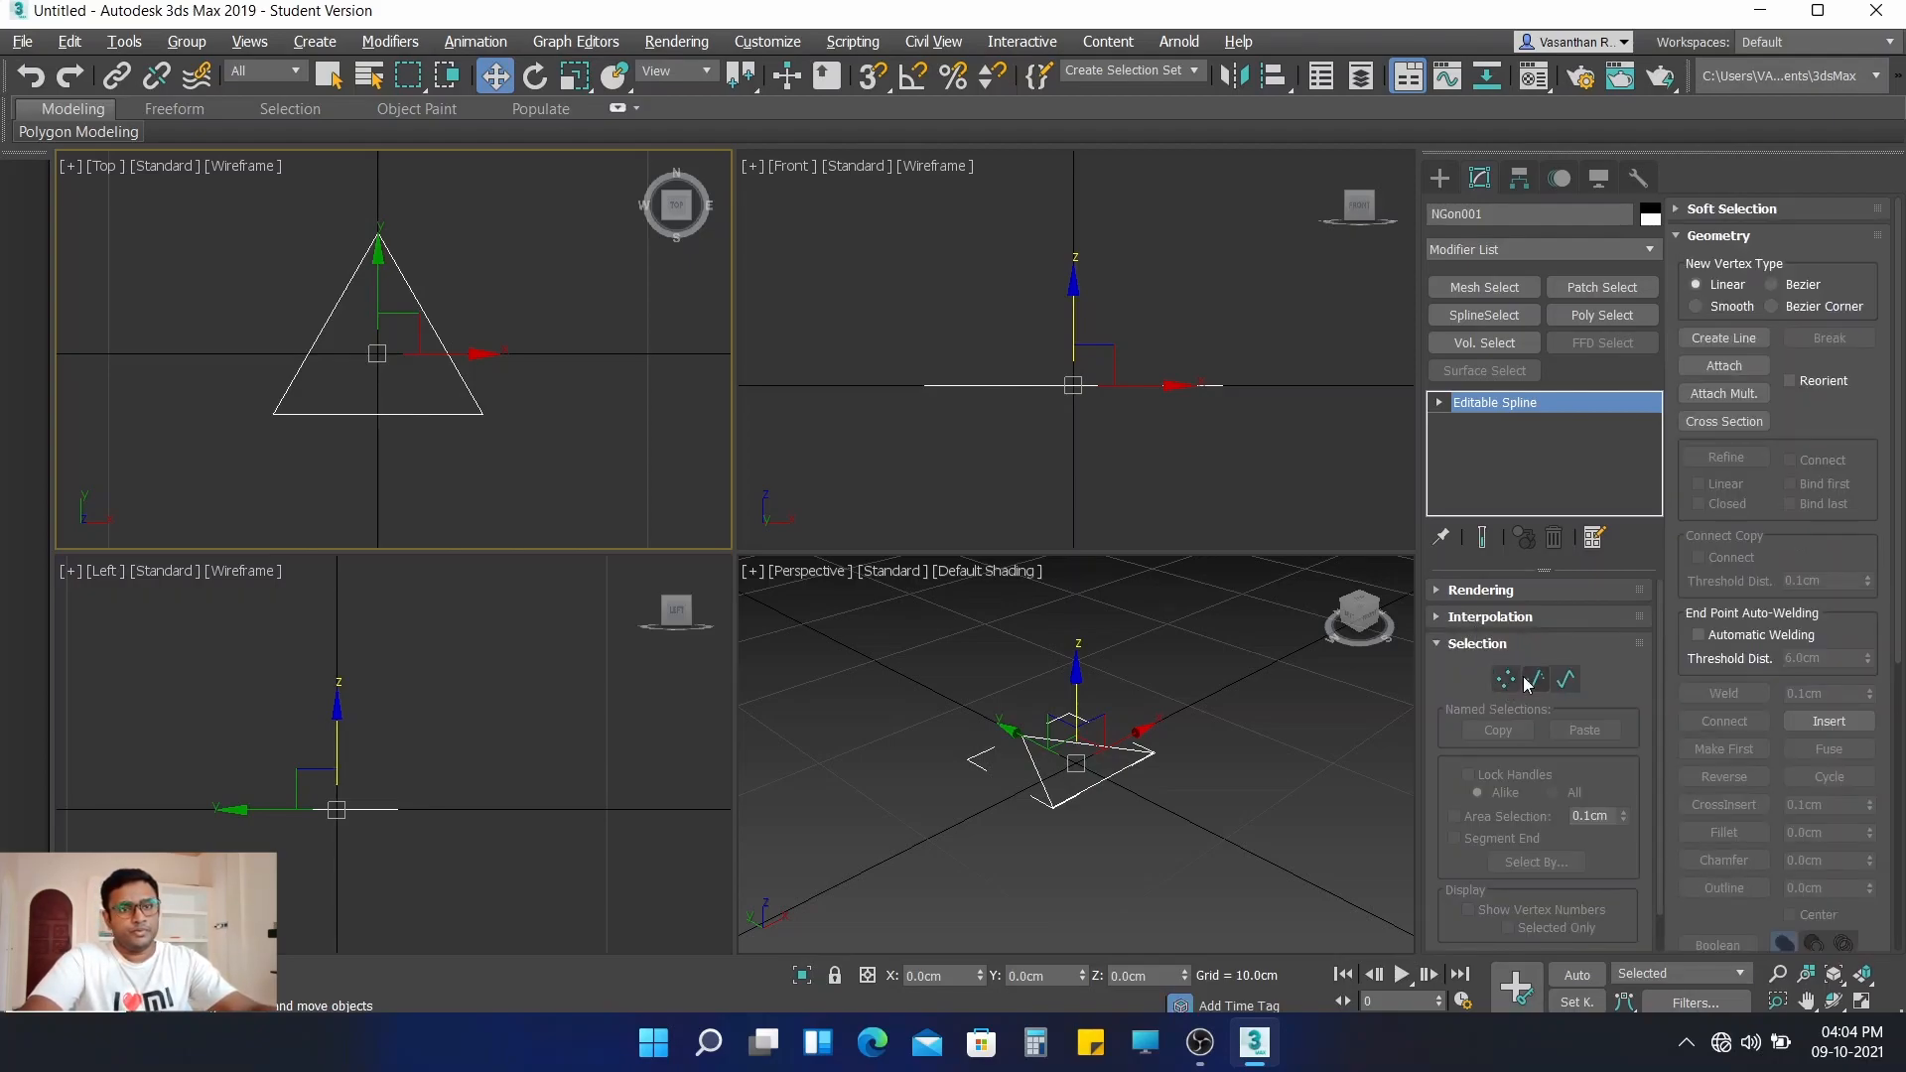
pyautogui.click(1505, 679)
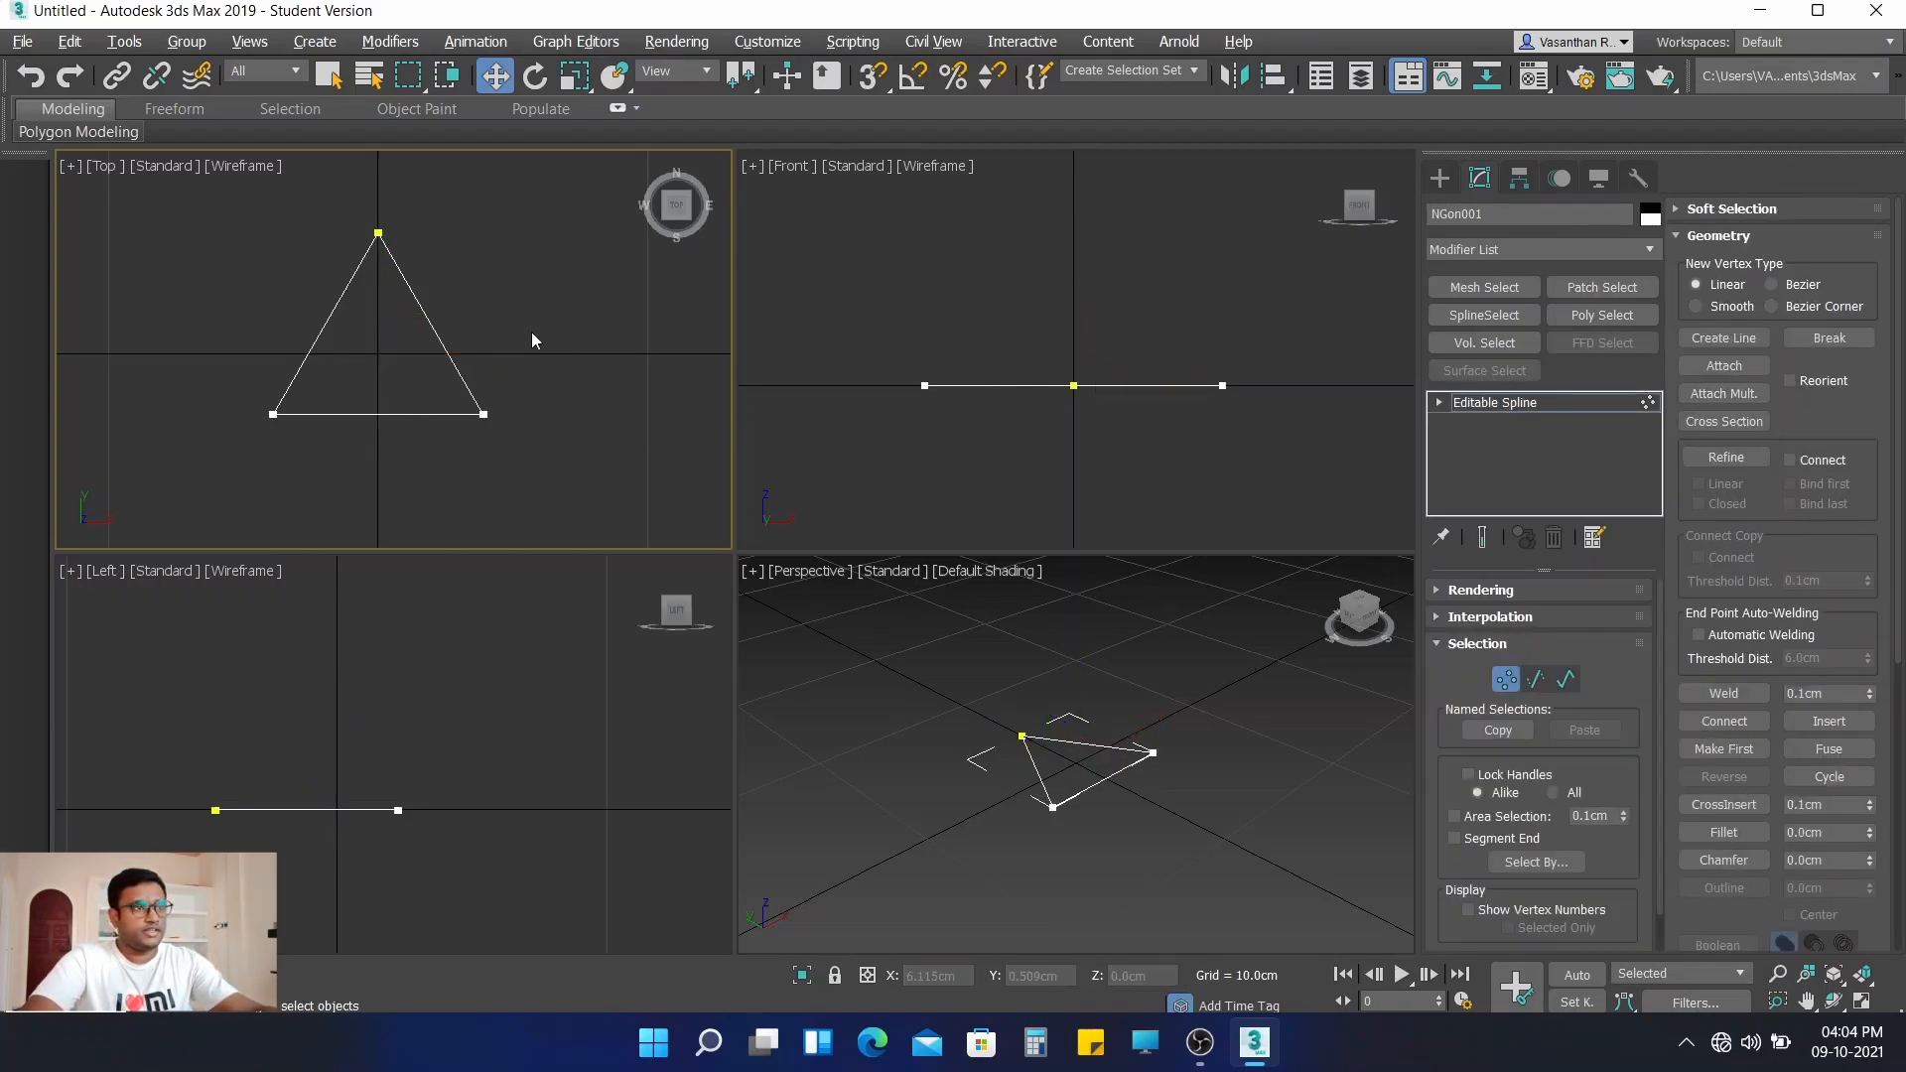
pyautogui.moveTo(152, 191); pyautogui.dragTo(601, 503)
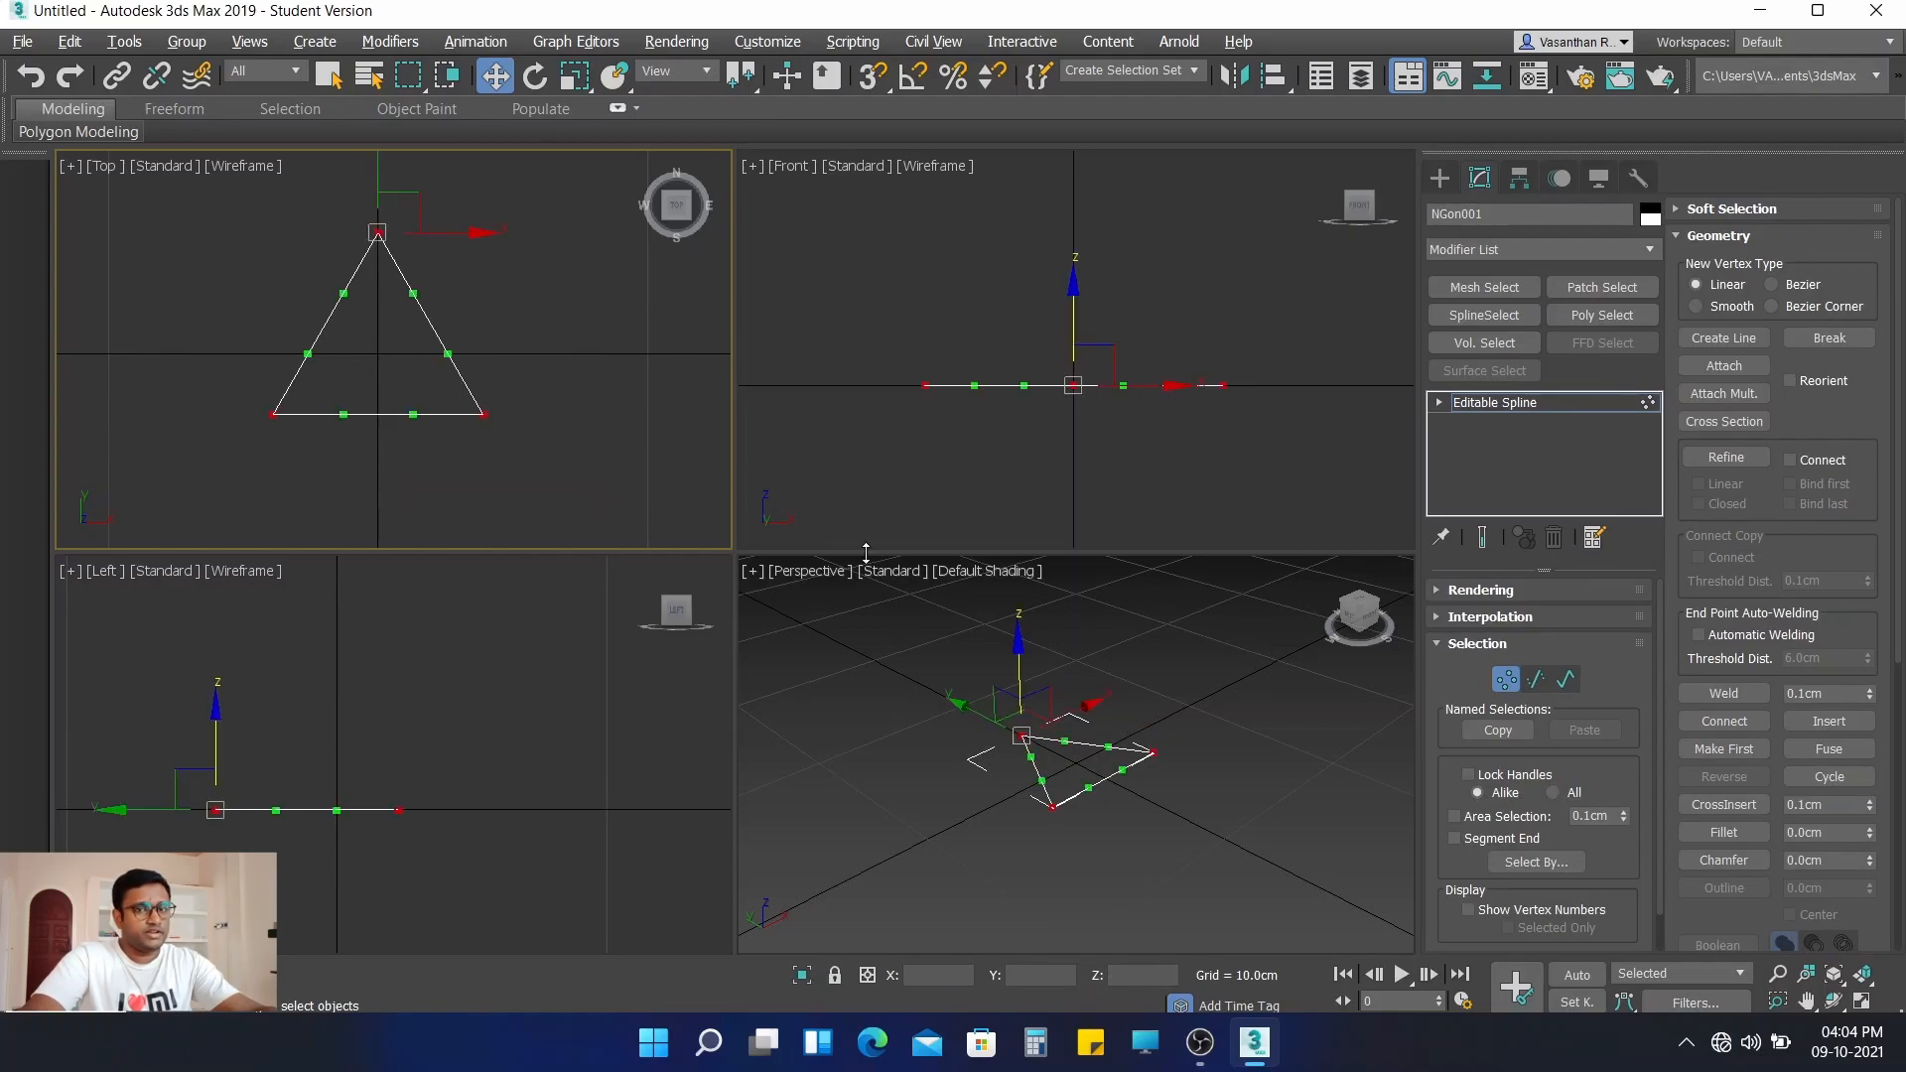
pyautogui.click(1742, 831)
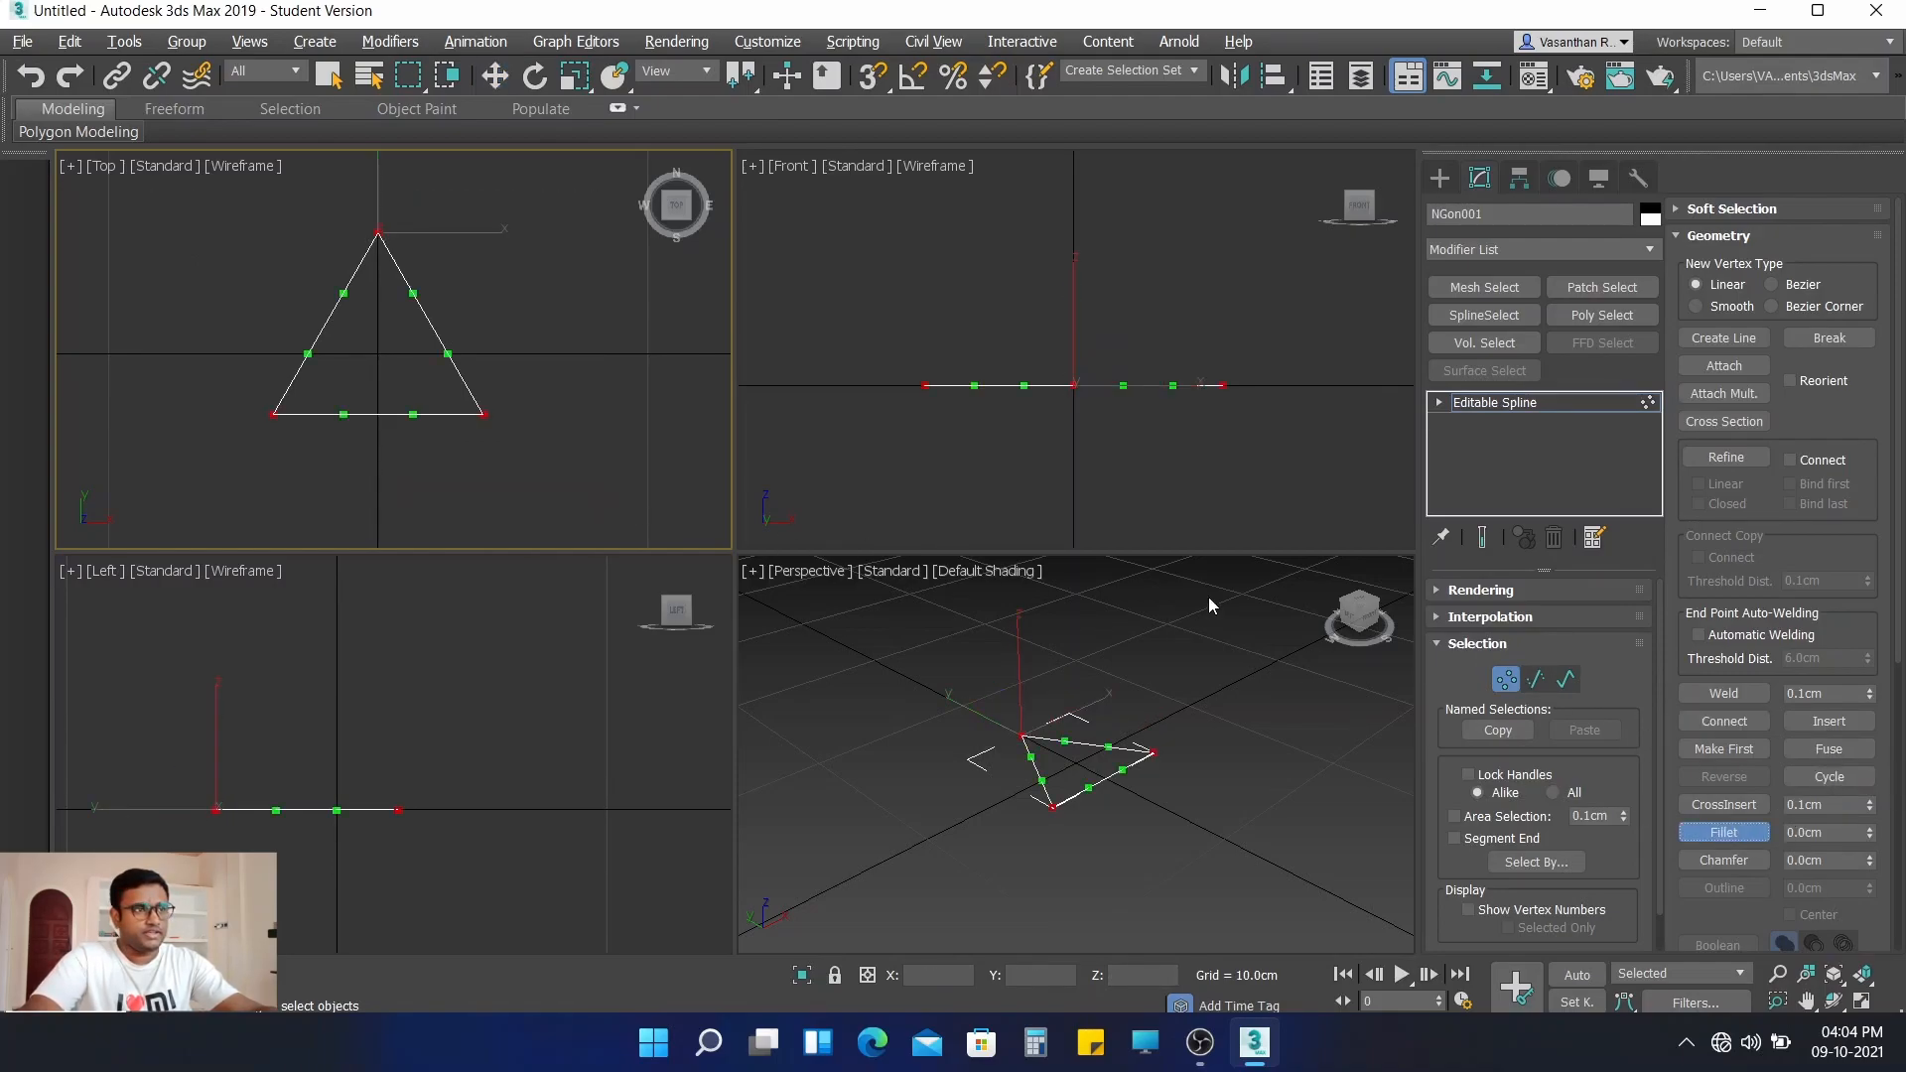
pyautogui.moveTo(379, 232); pyautogui.dragTo(382, 201)
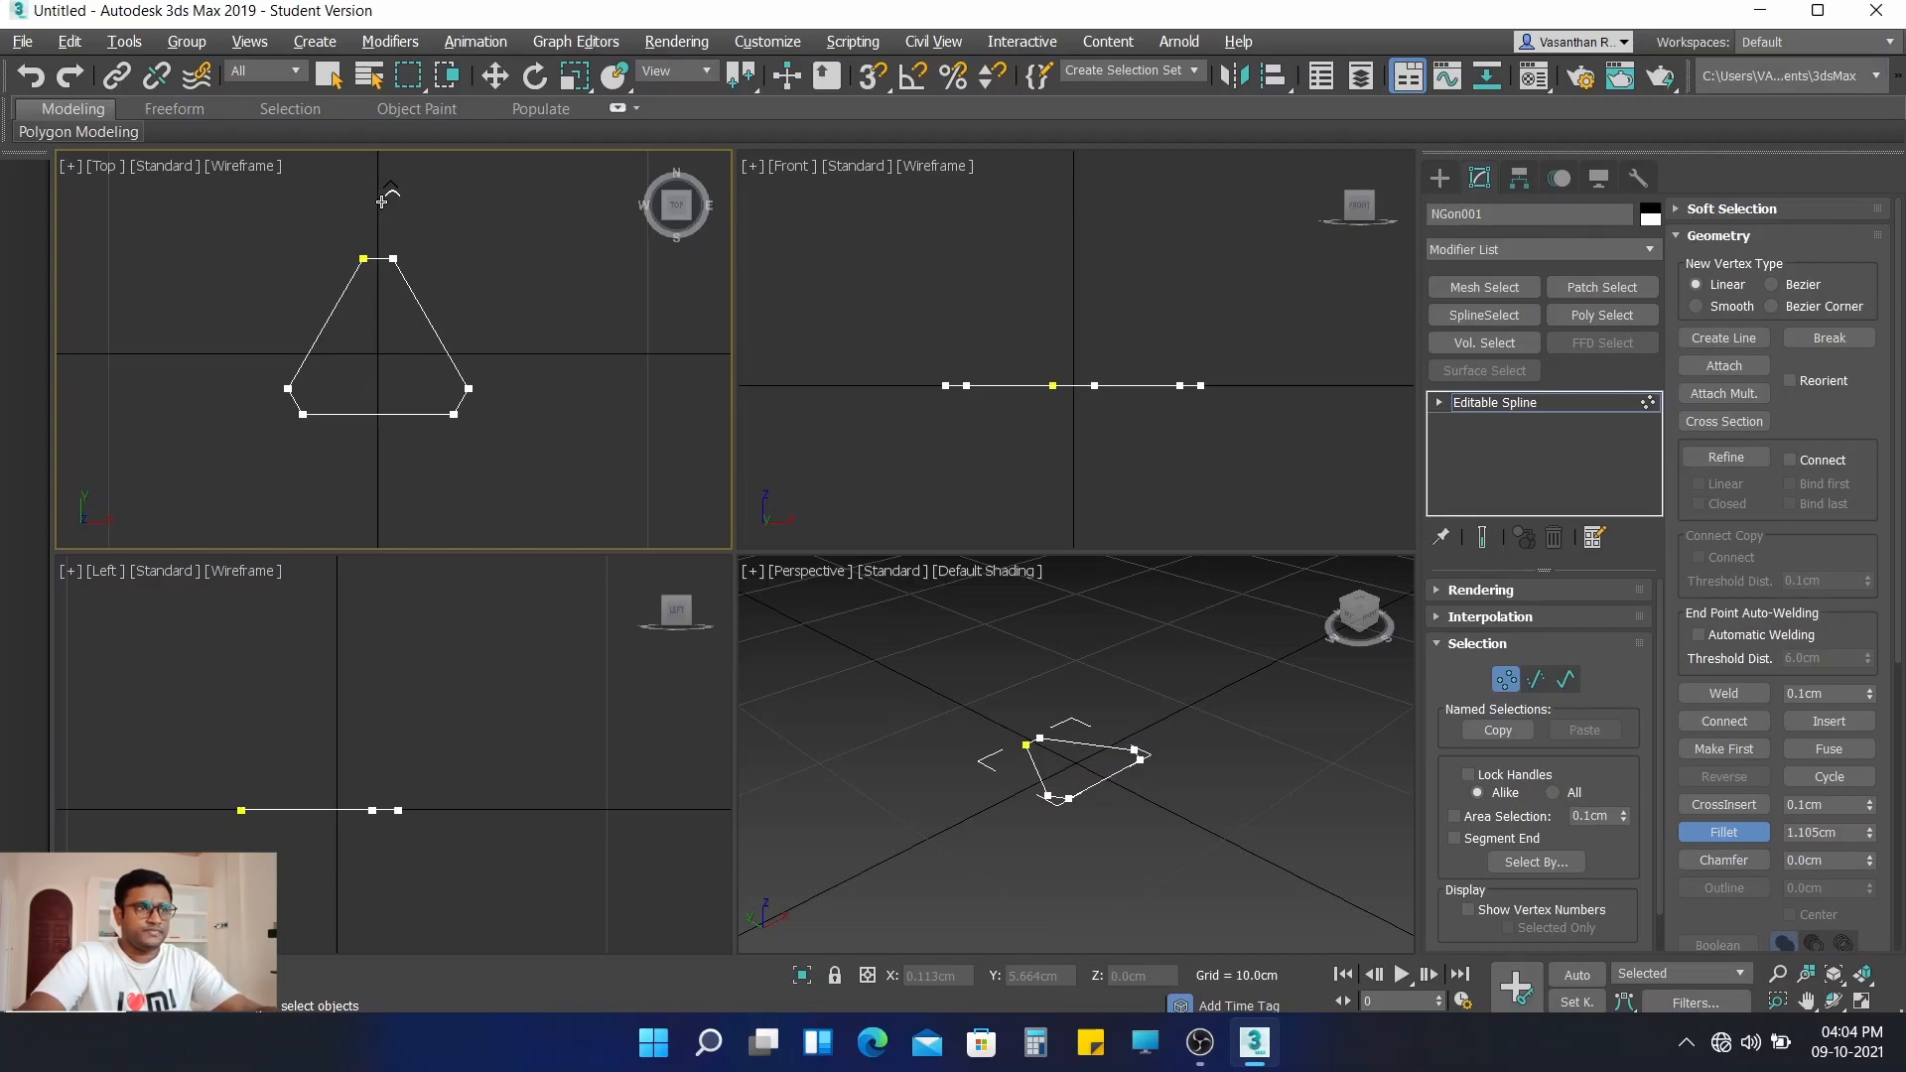
pyautogui.moveTo(381, 202); pyautogui.dragTo(385, 206)
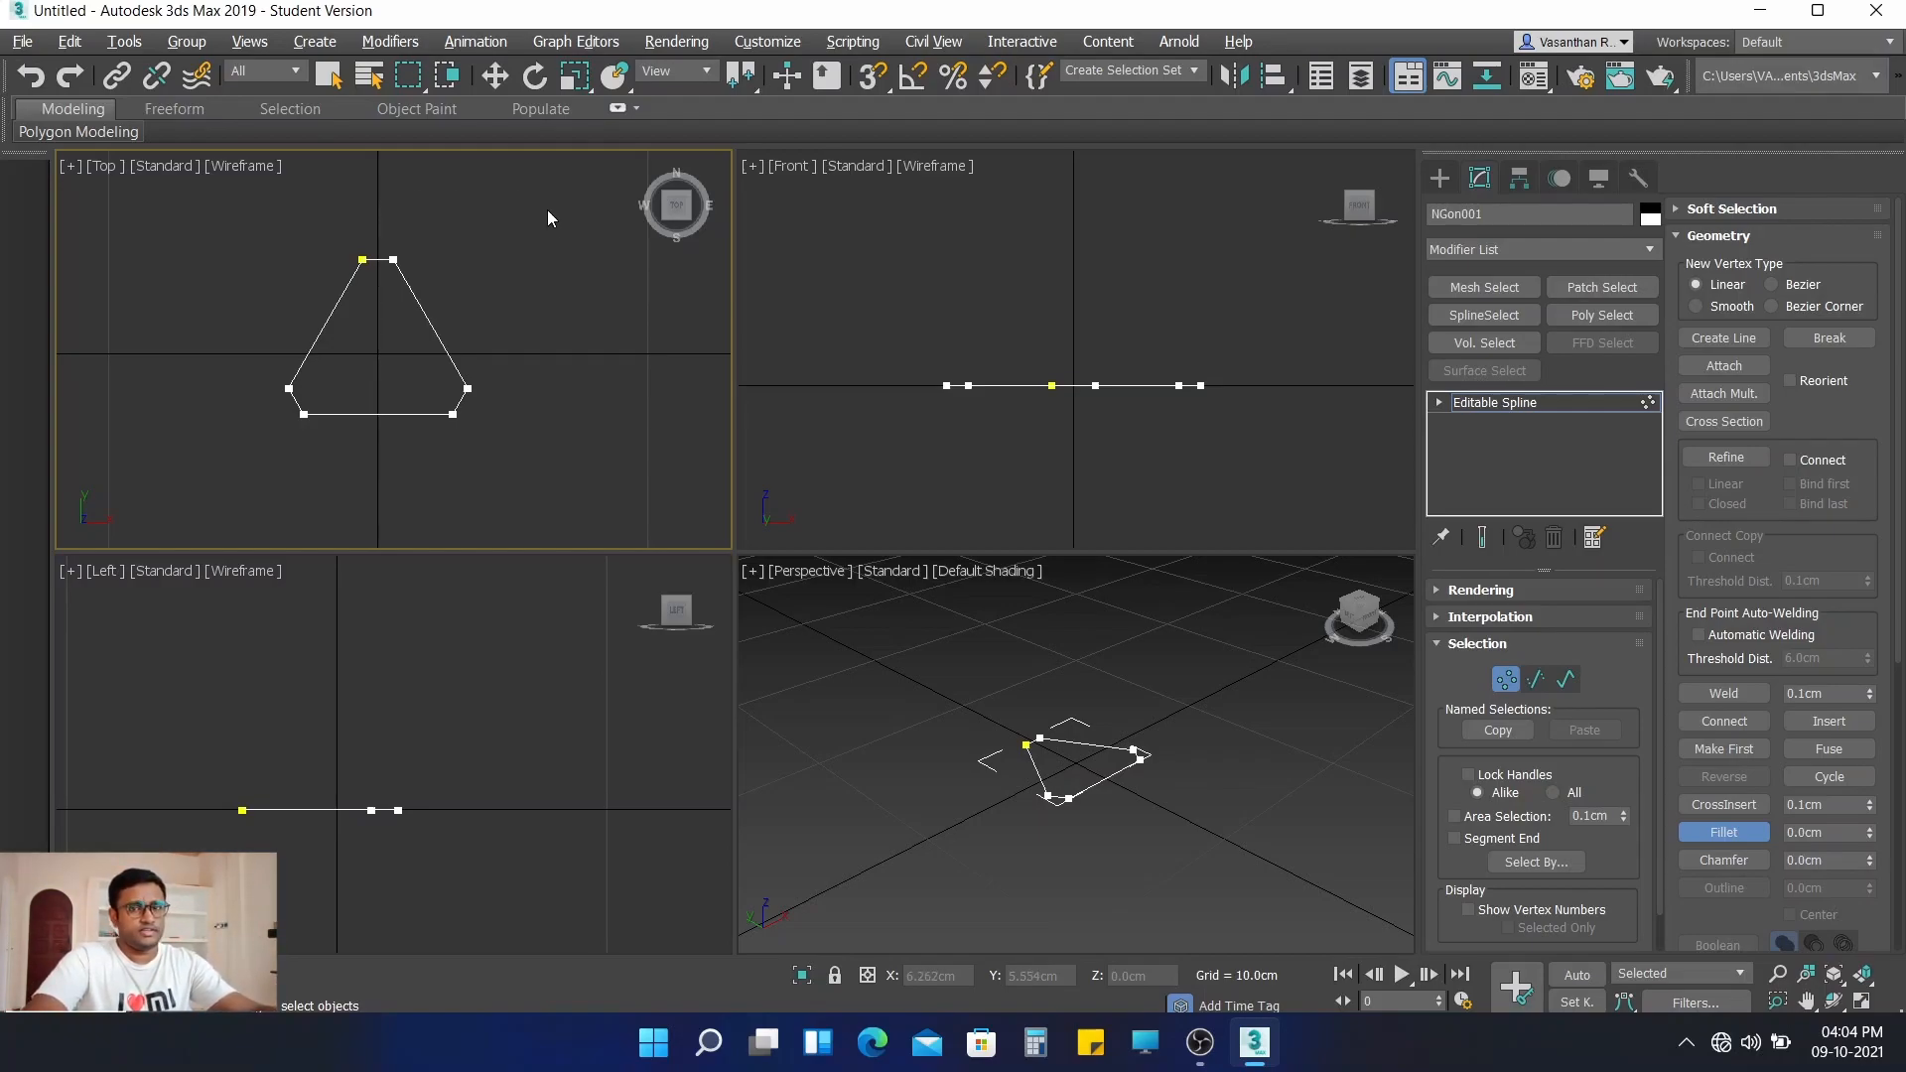
pyautogui.click(1710, 834)
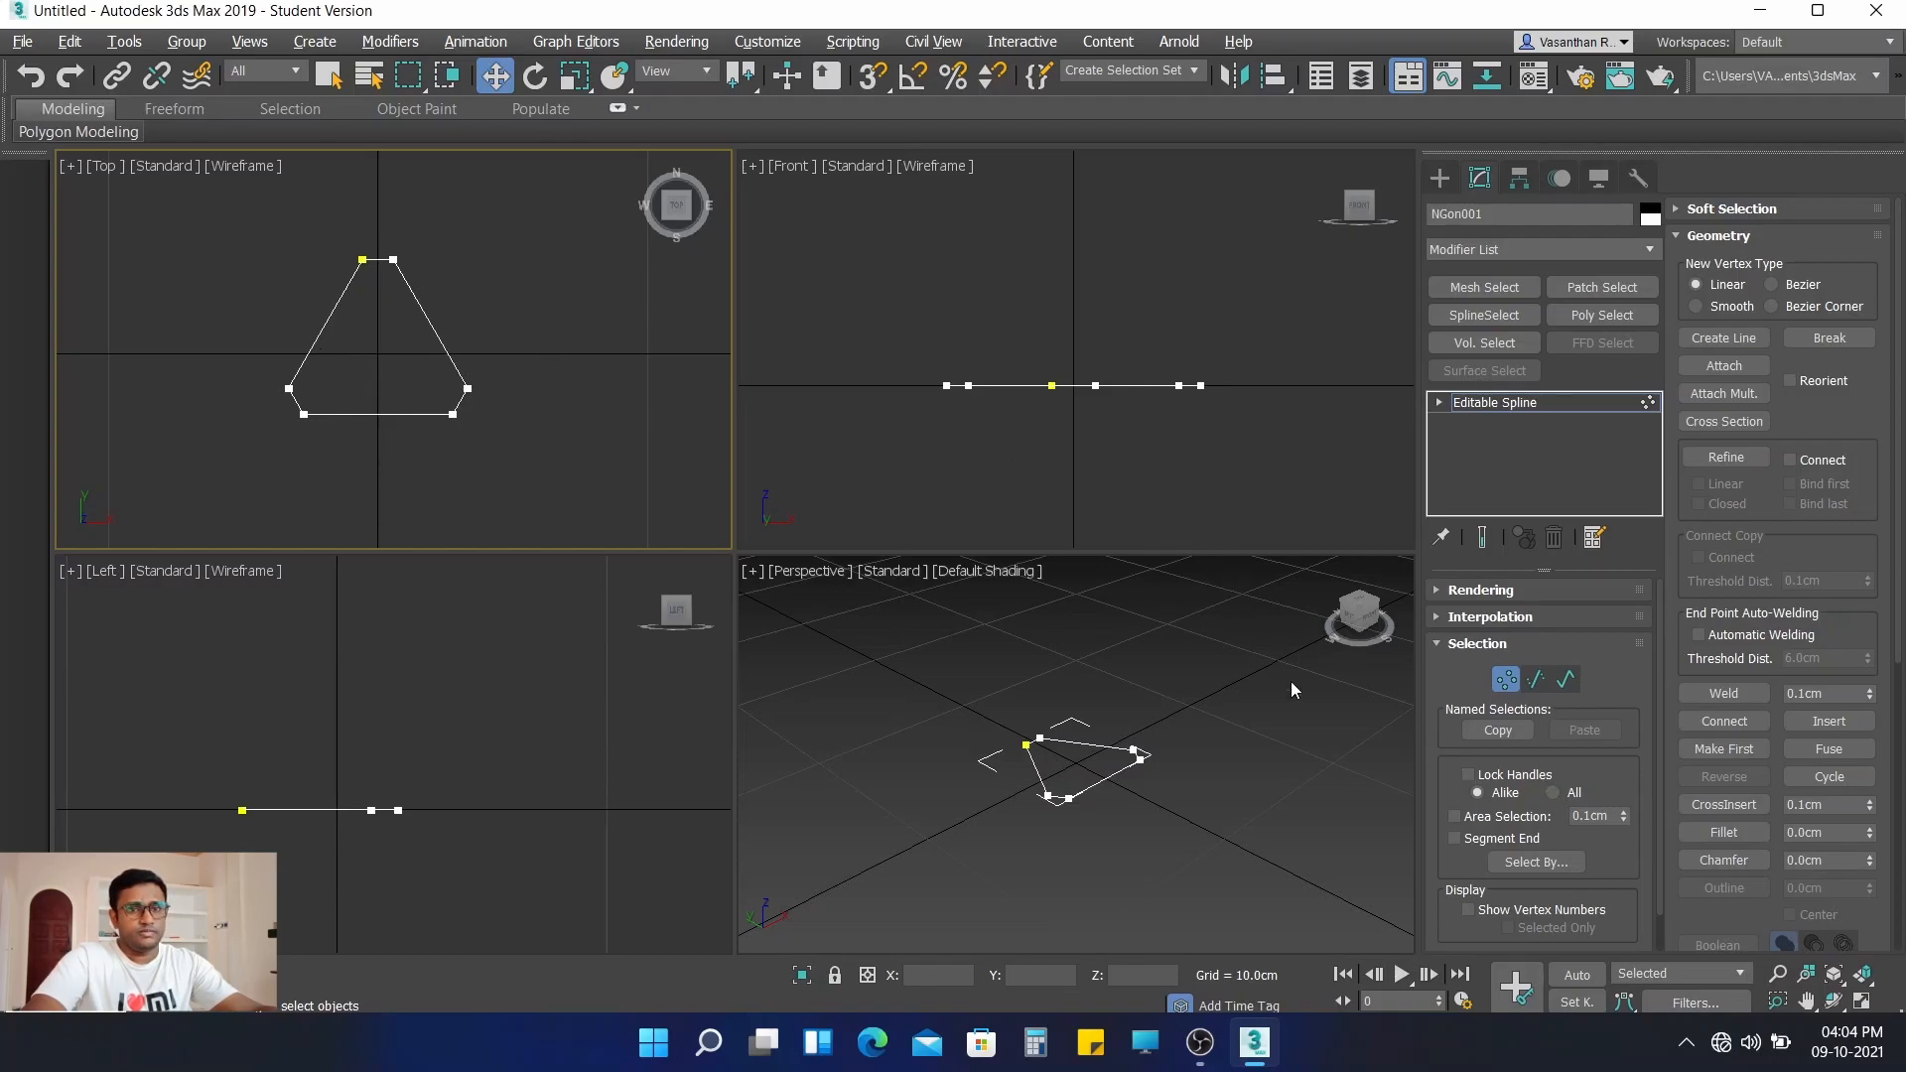
# - Select all the spline's segments and divide each one with a single added vertex
pyautogui.click(1535, 681)
pyautogui.moveTo(207, 262); pyautogui.dragTo(623, 498)
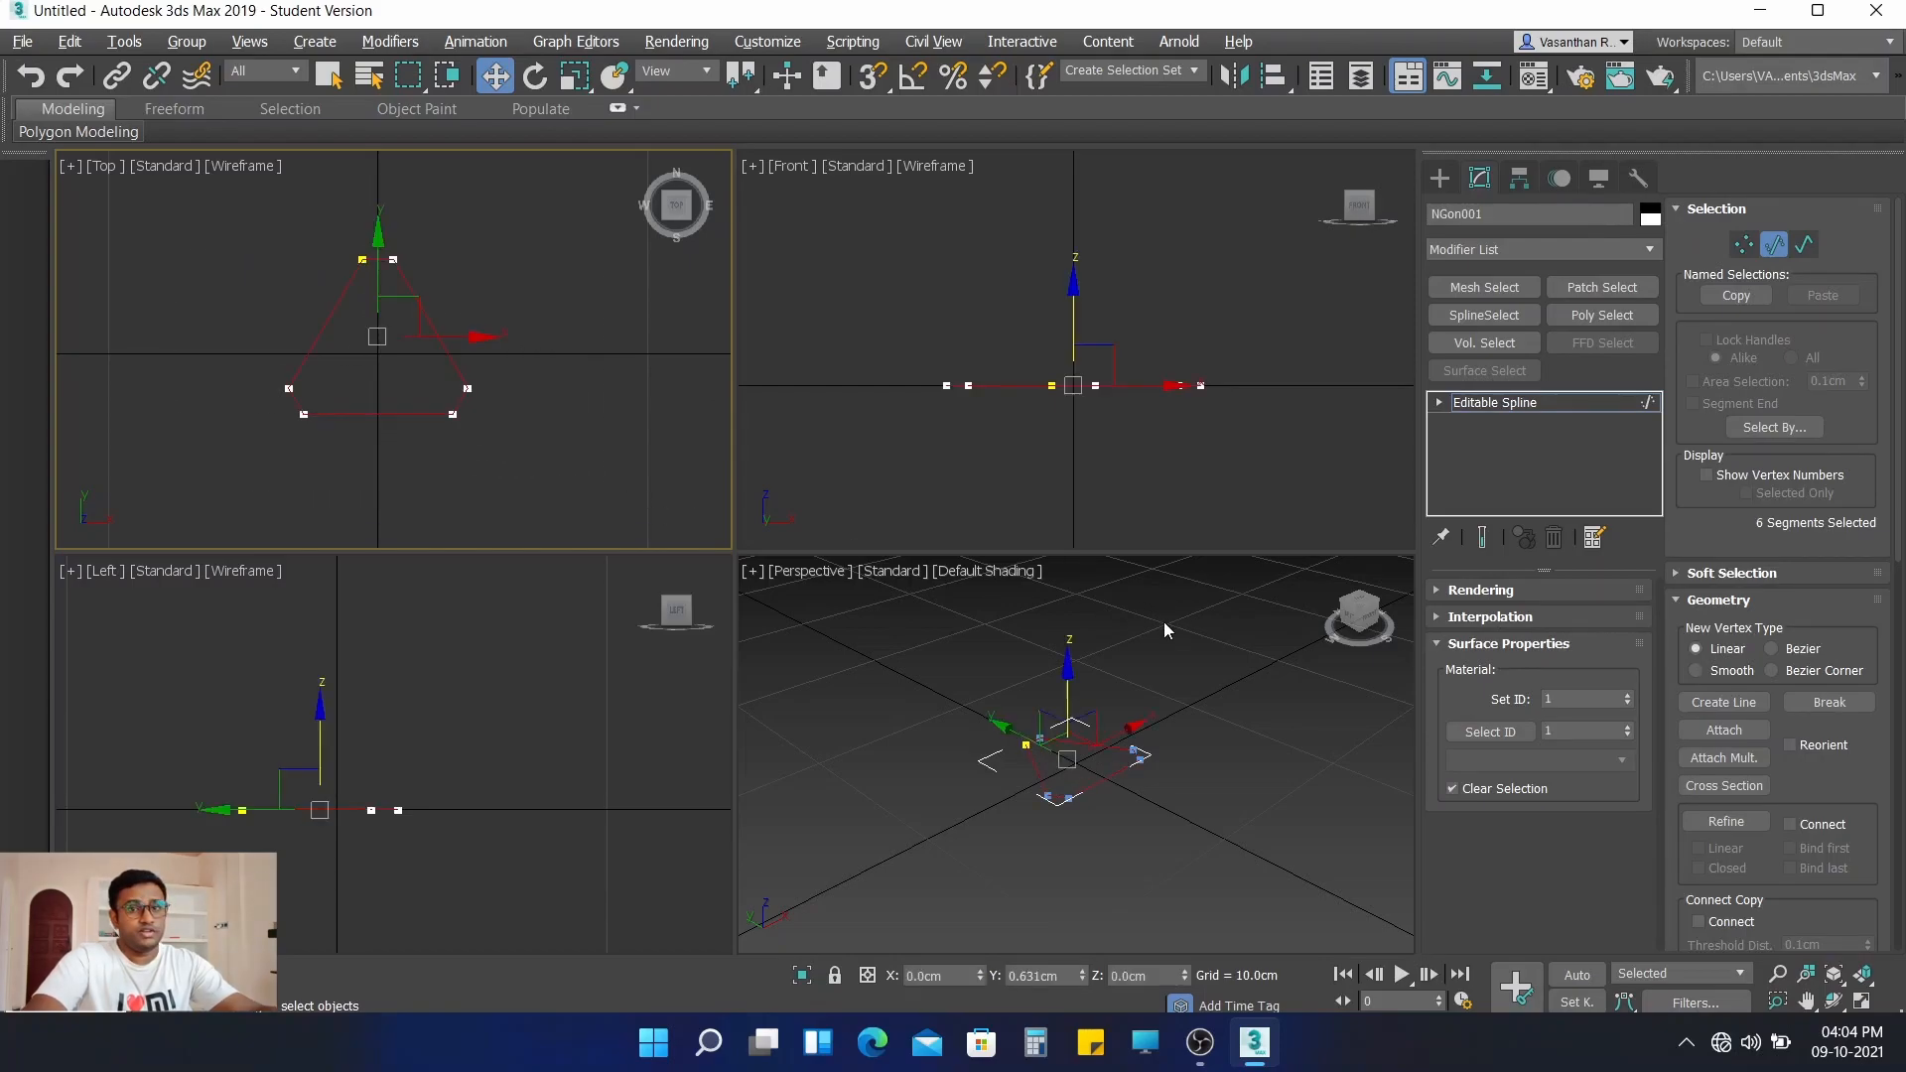
pyautogui.scroll(-10, 1774, 627)
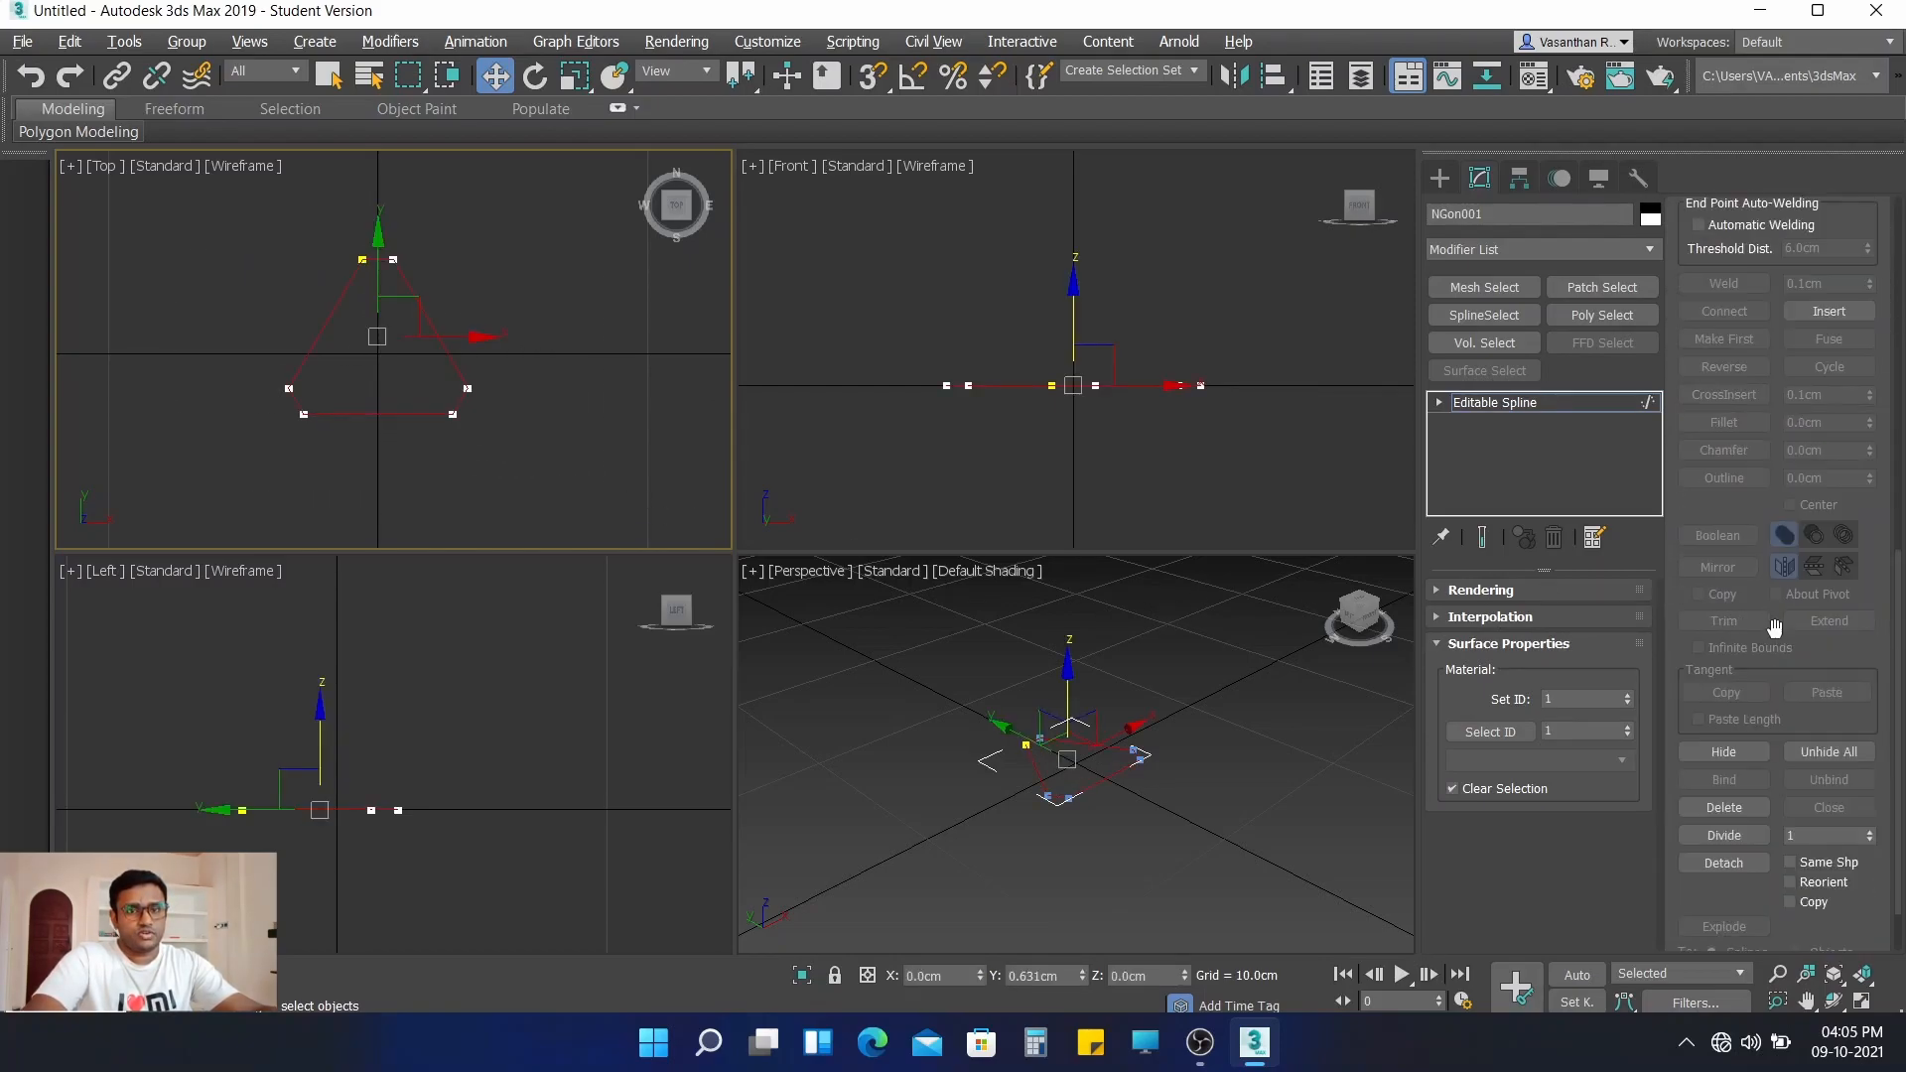
pyautogui.scroll(-2, 1774, 627)
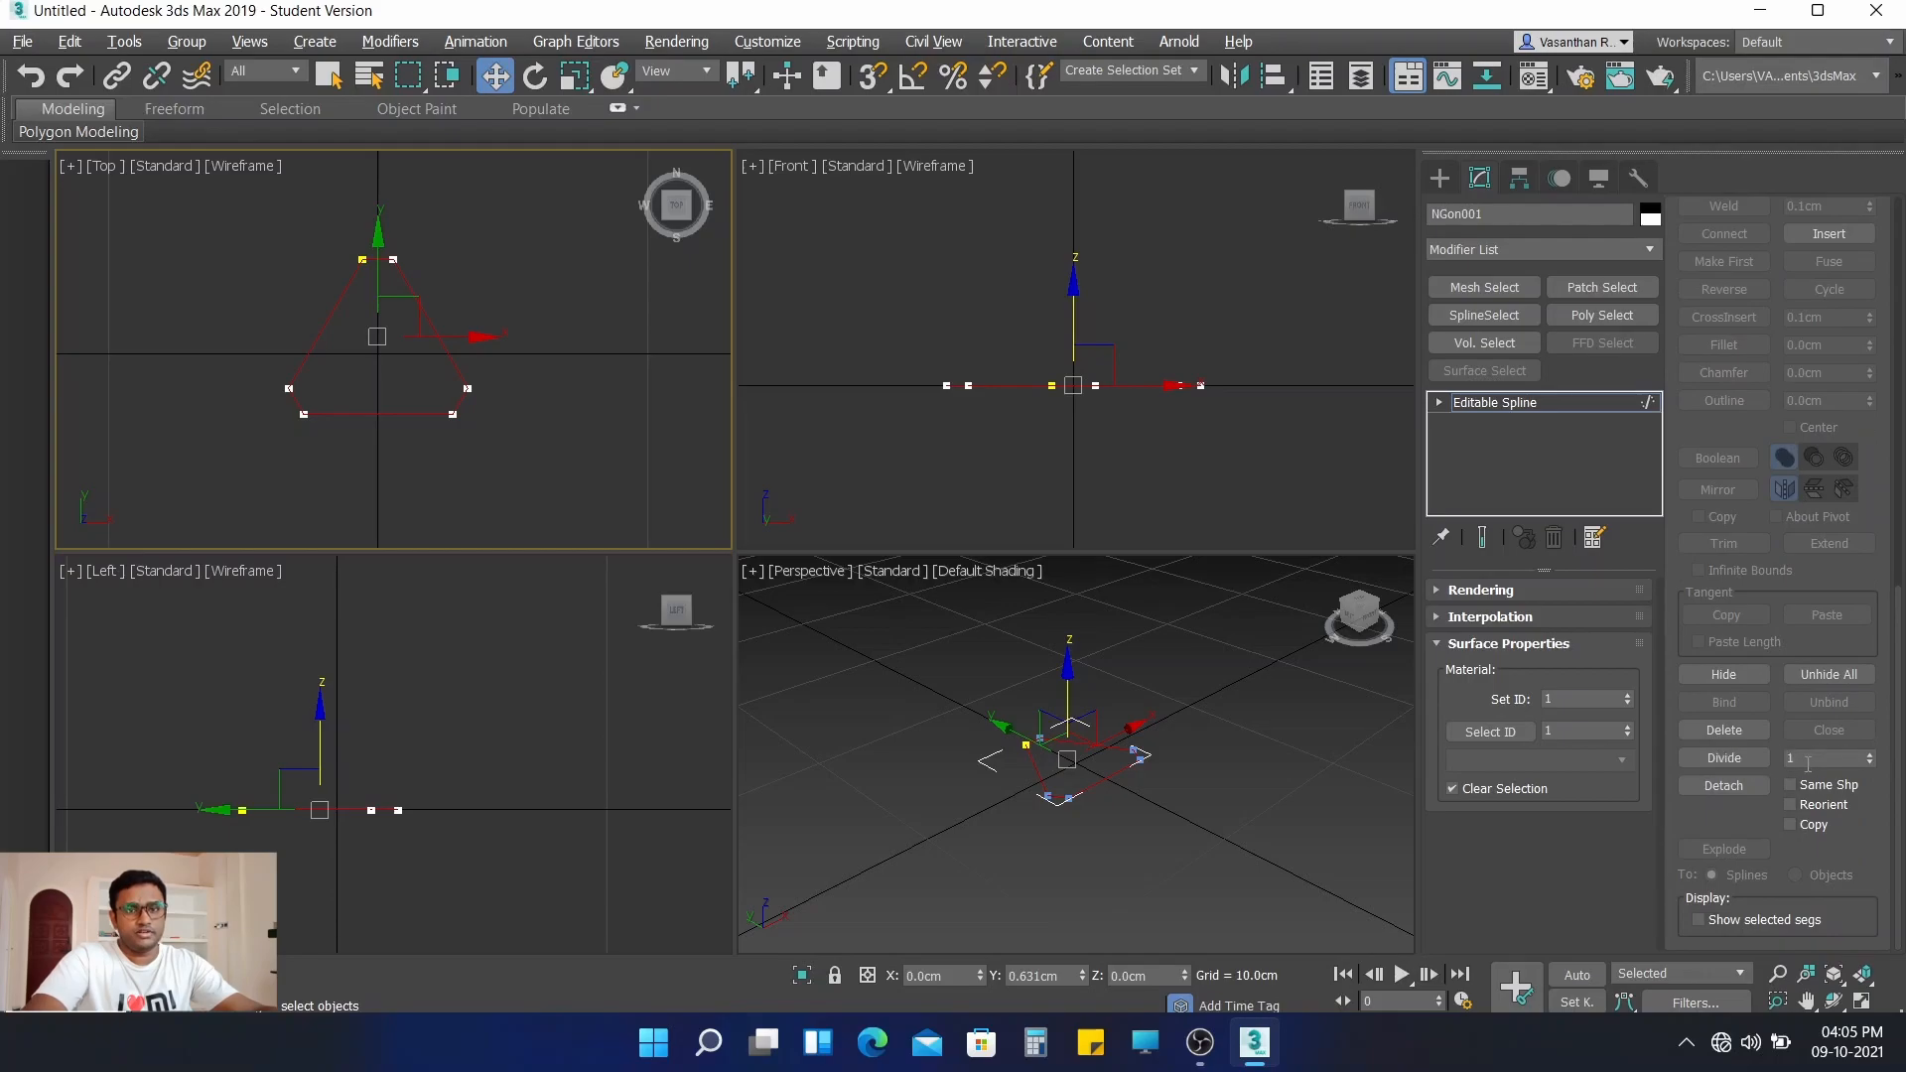
pyautogui.click(1736, 761)
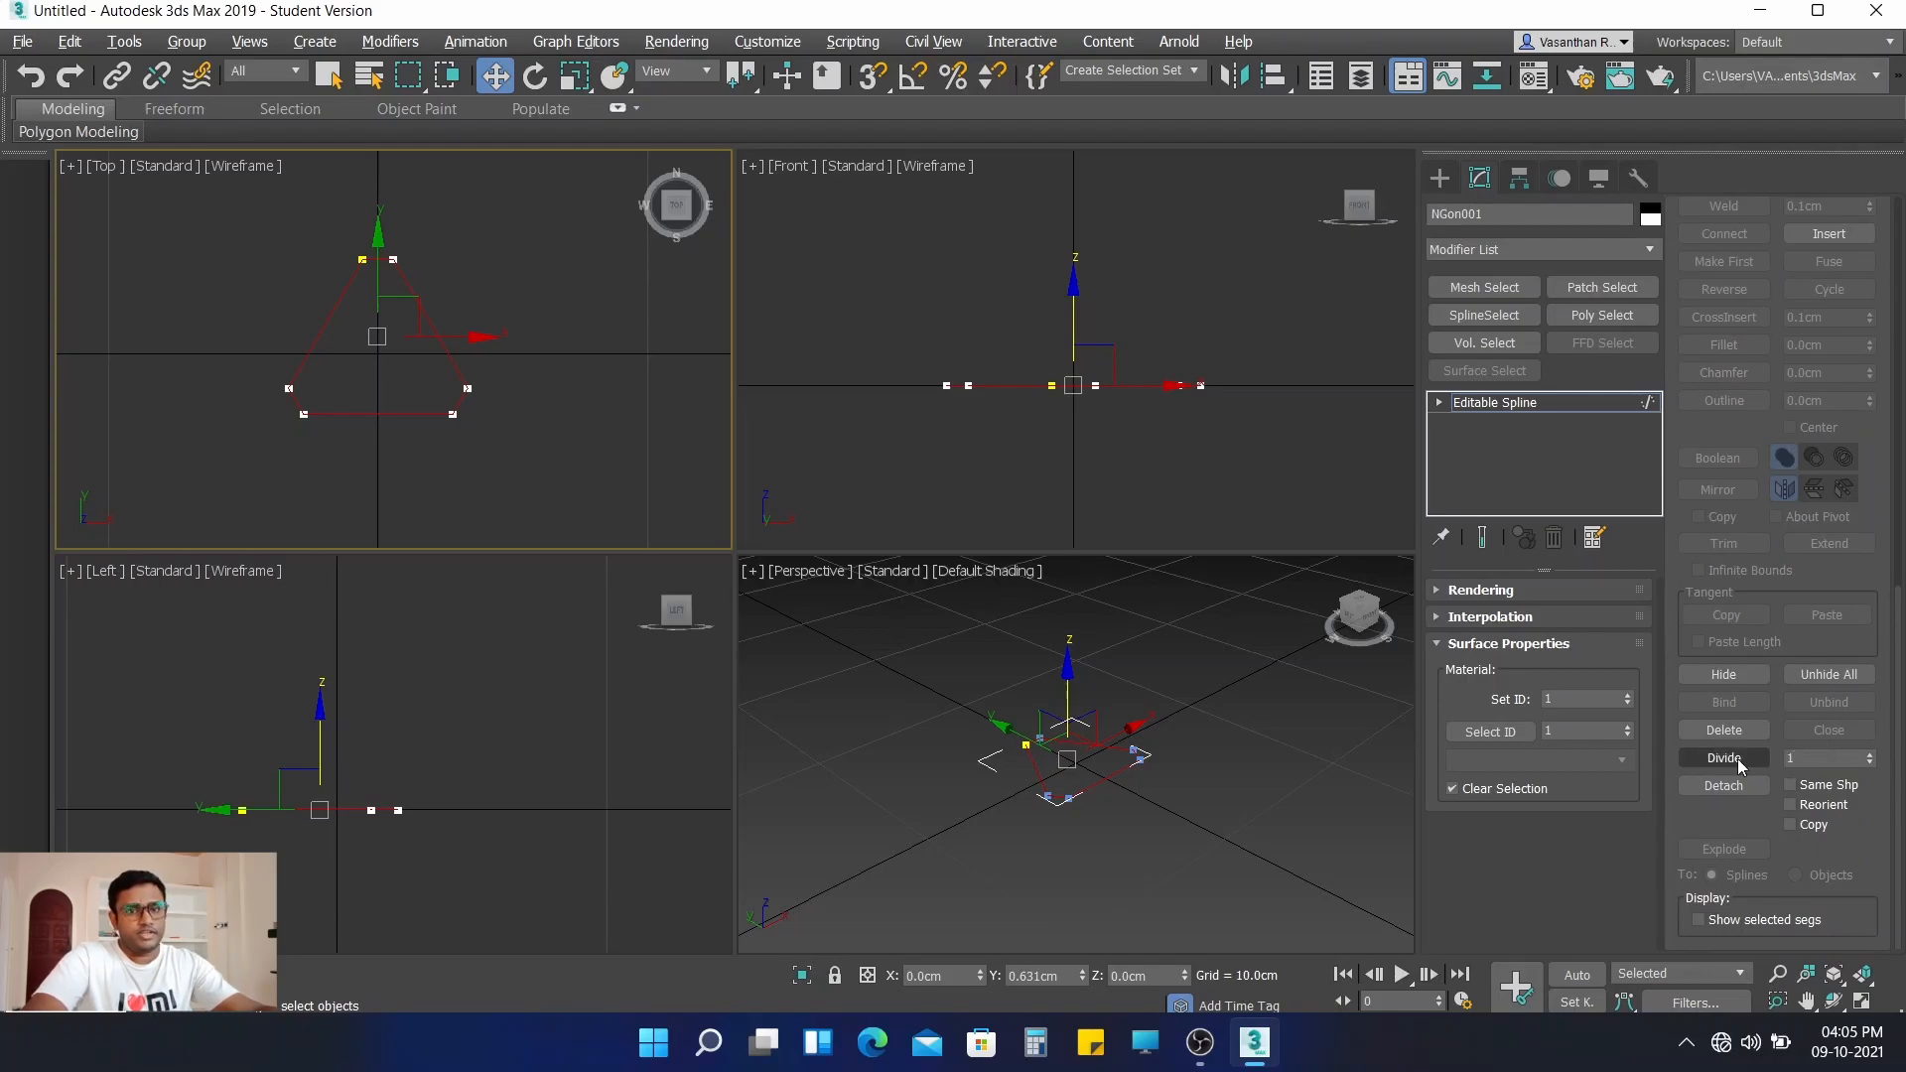
pyautogui.click(1727, 758)
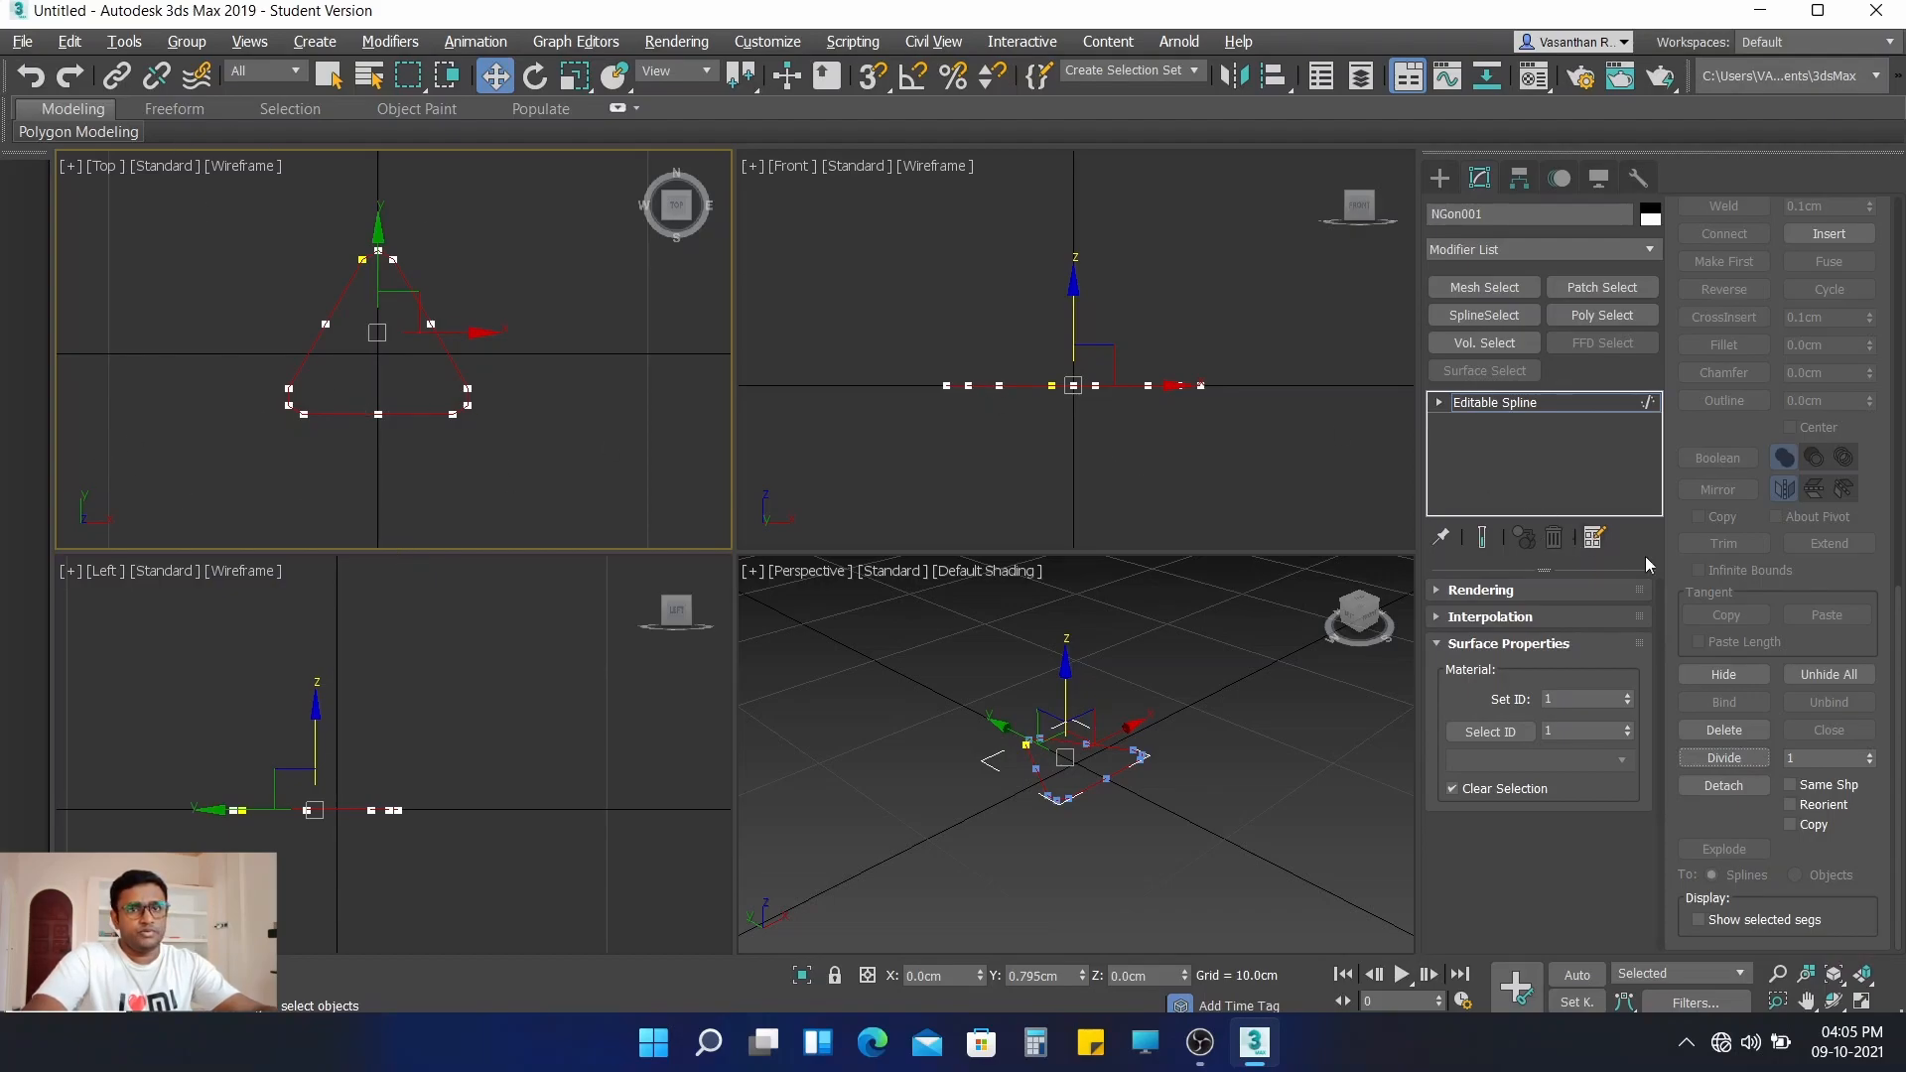
# - Select all the spline's vertices in the Top view and change their type to Smooth
pyautogui.scroll(15, 1751, 549)
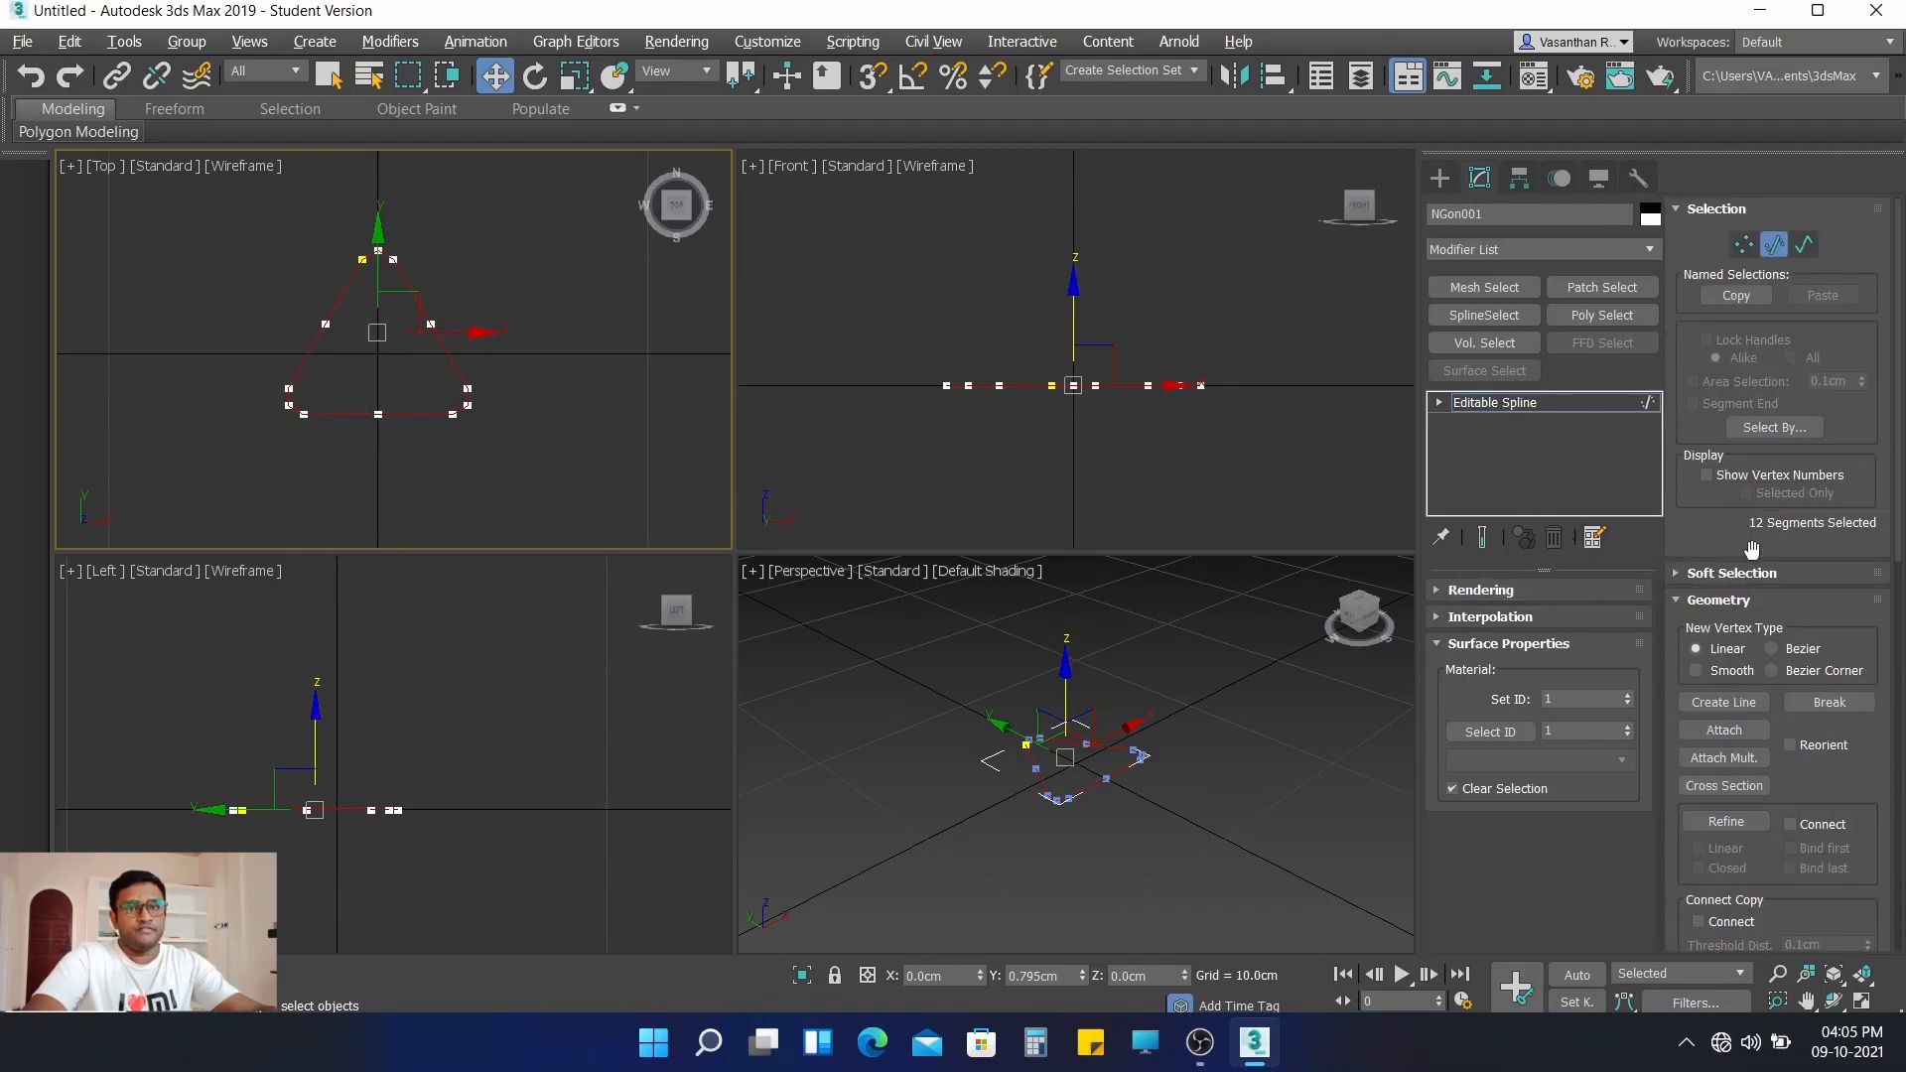
pyautogui.click(1744, 245)
pyautogui.moveTo(196, 216); pyautogui.dragTo(572, 495)
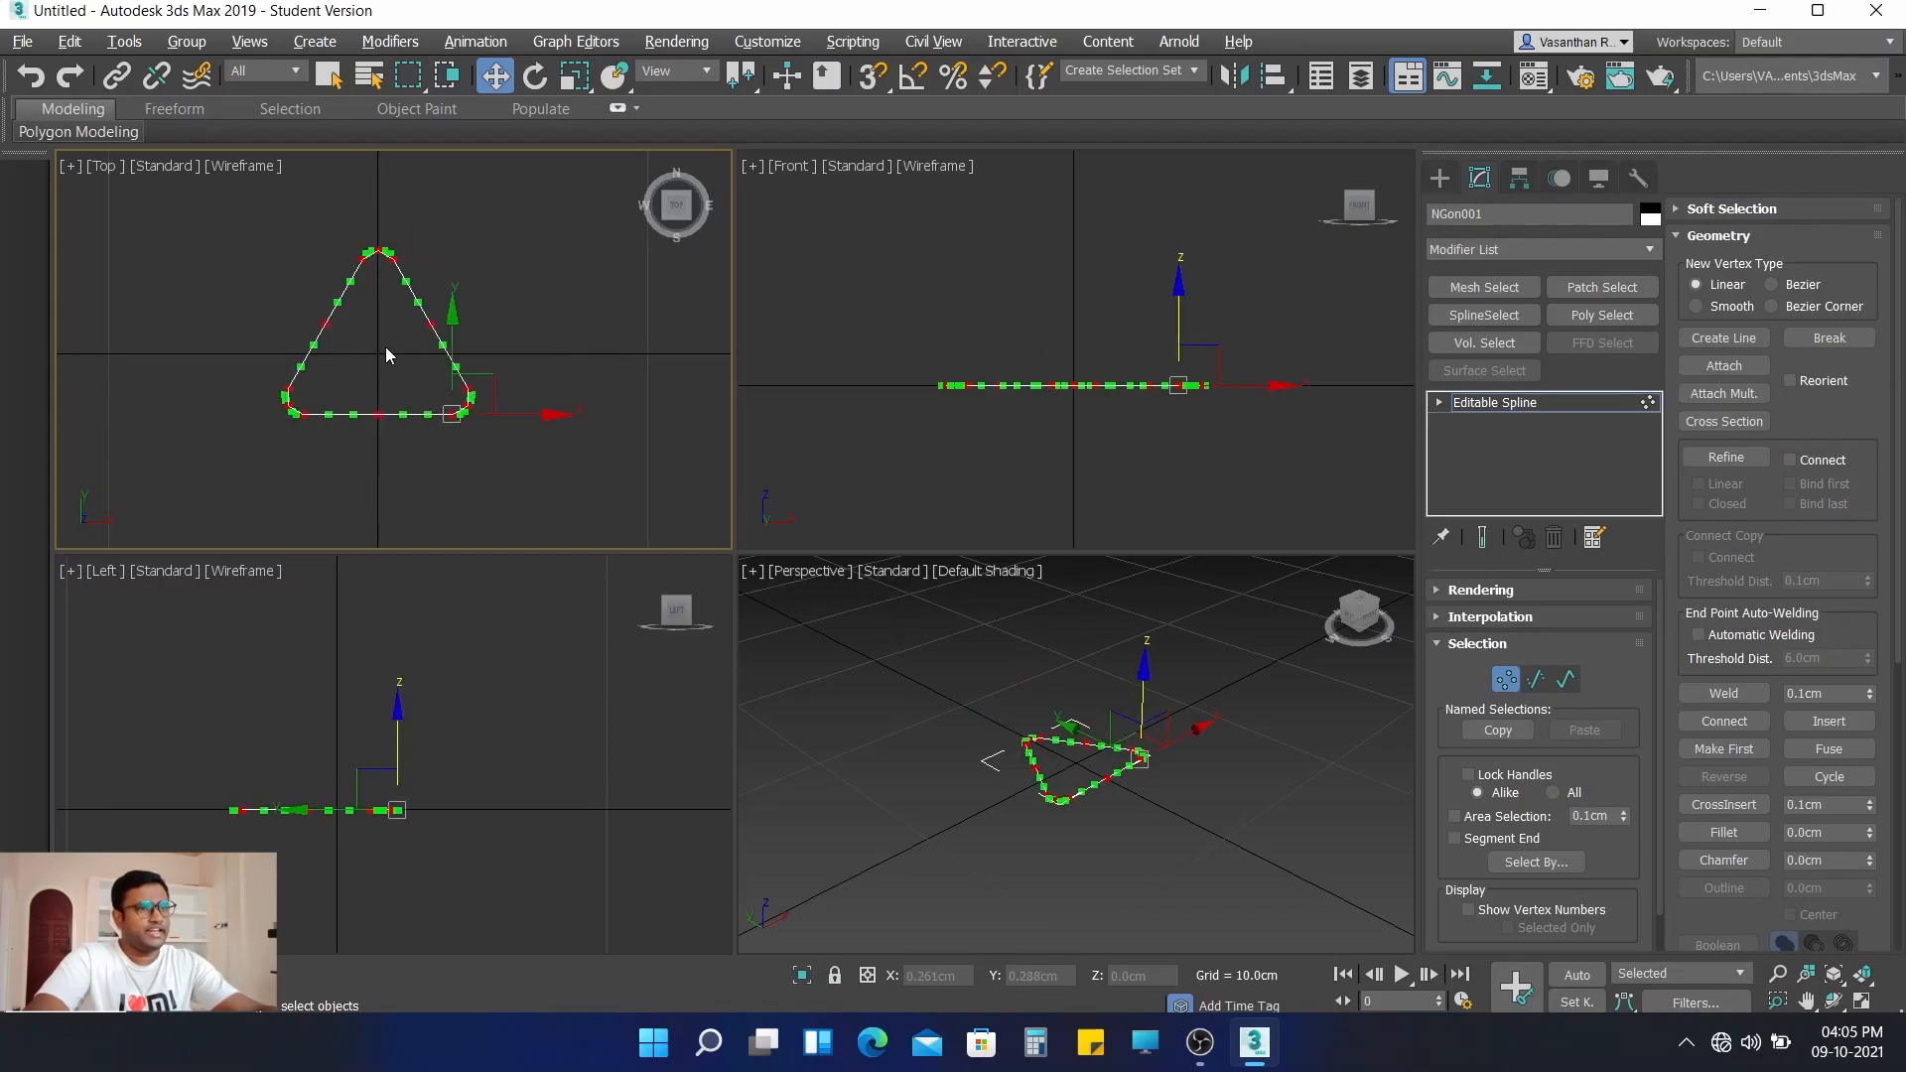
pyautogui.rightClick(386, 354)
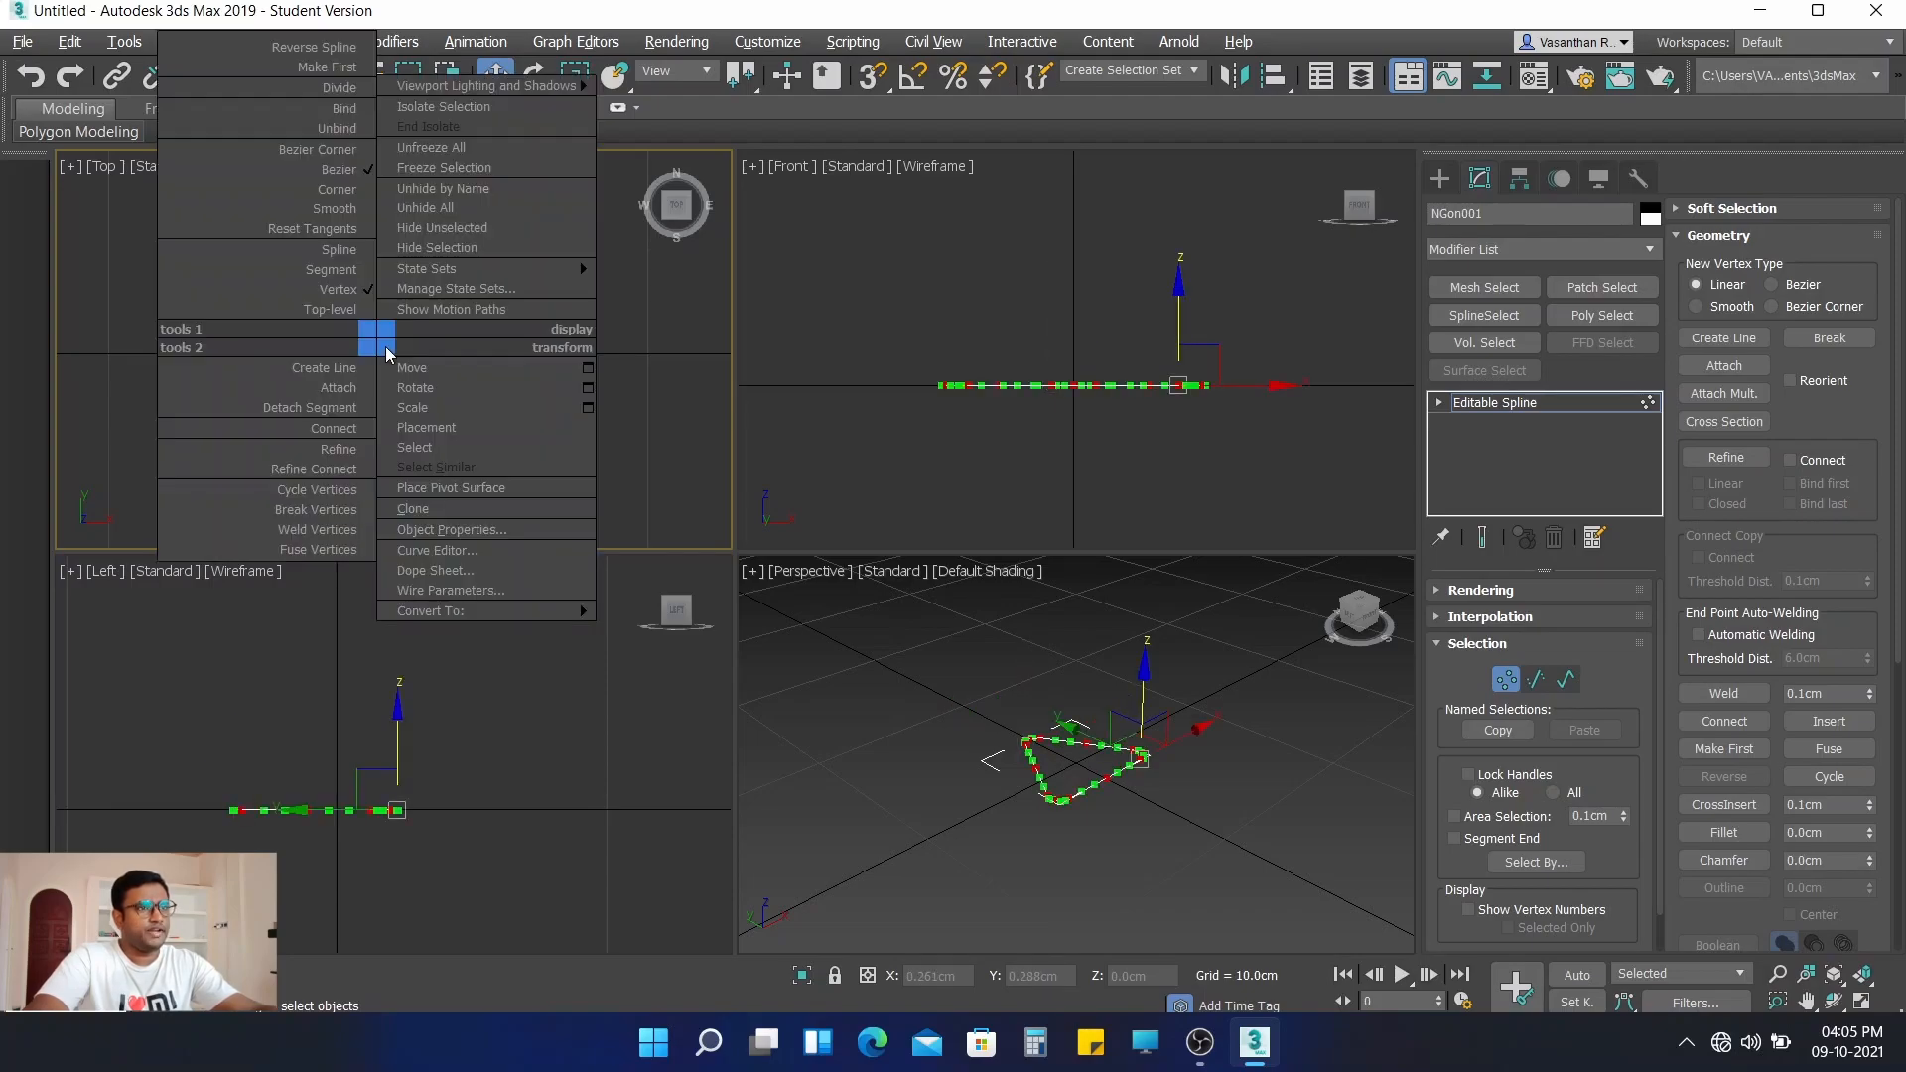
pyautogui.click(348, 208)
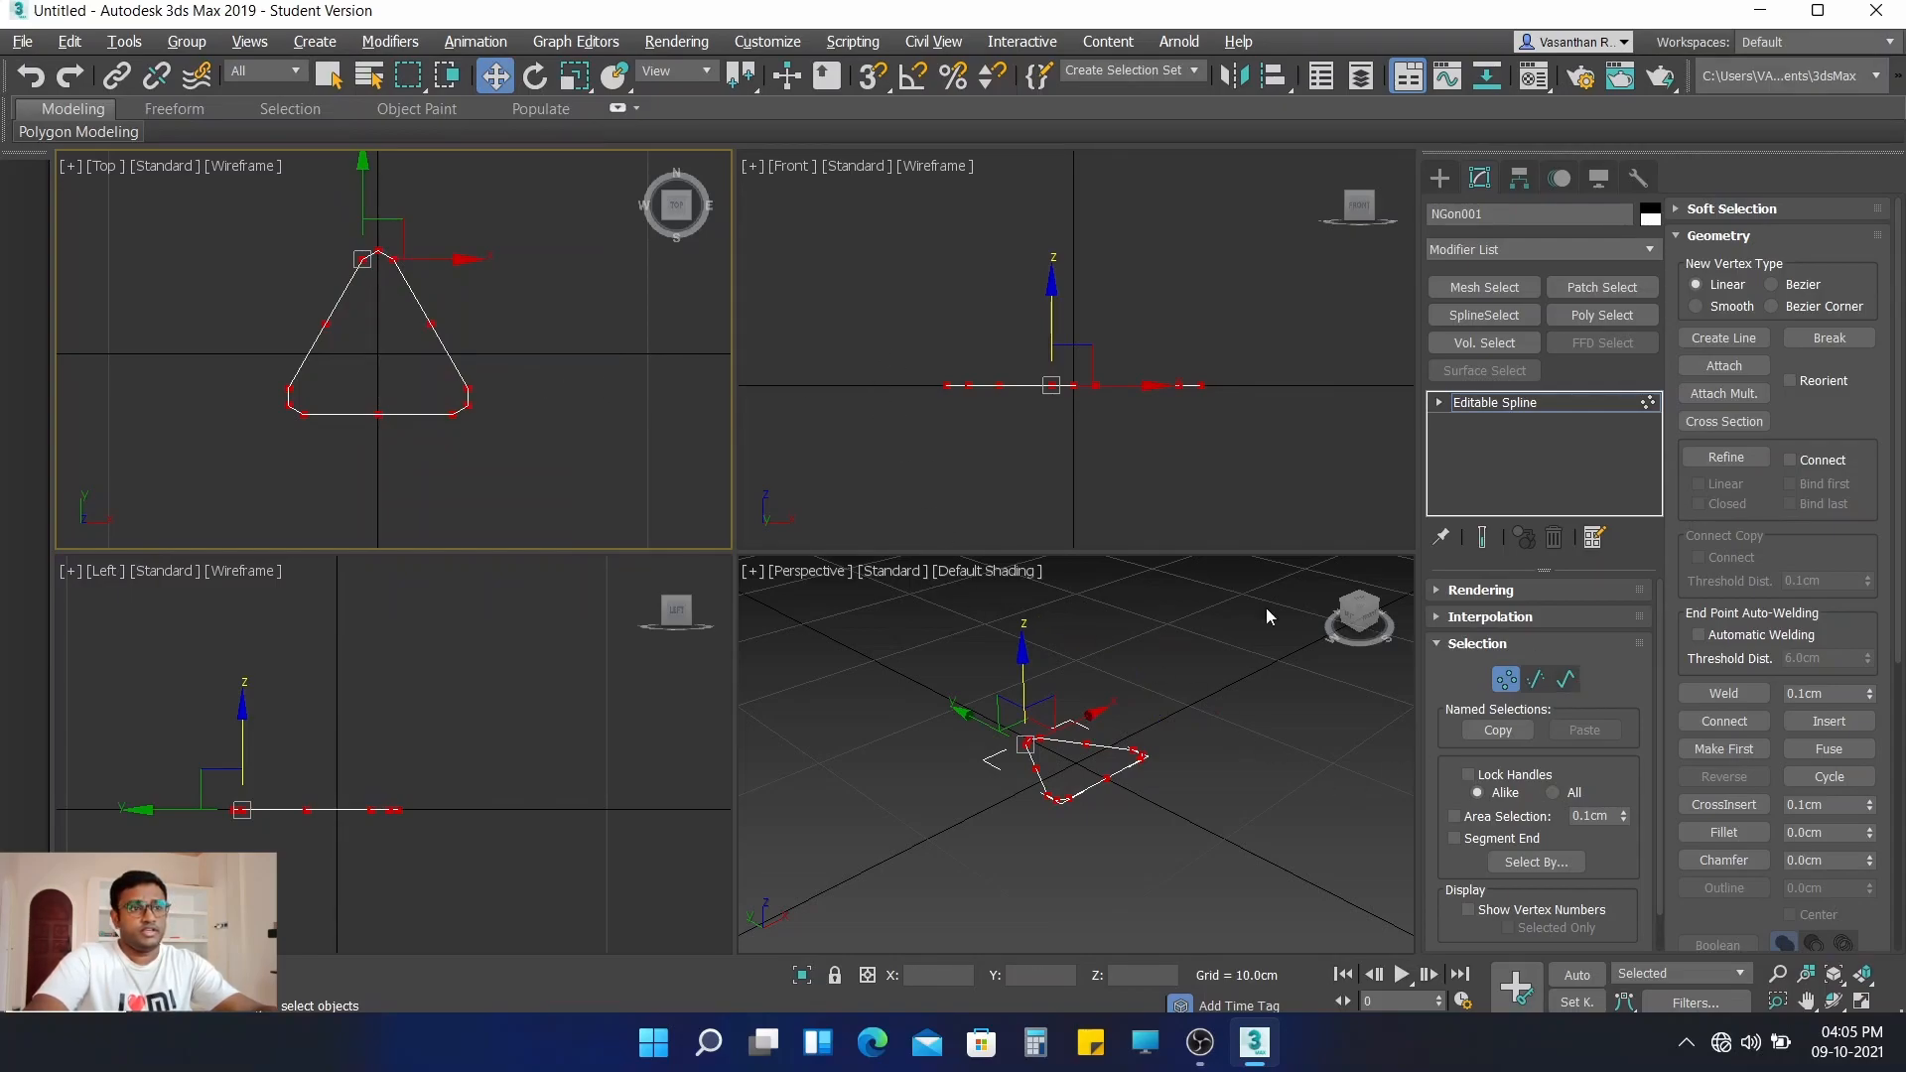
# - Apply an Extrude modifier to the rounded triangle spline
pyautogui.click(1614, 250)
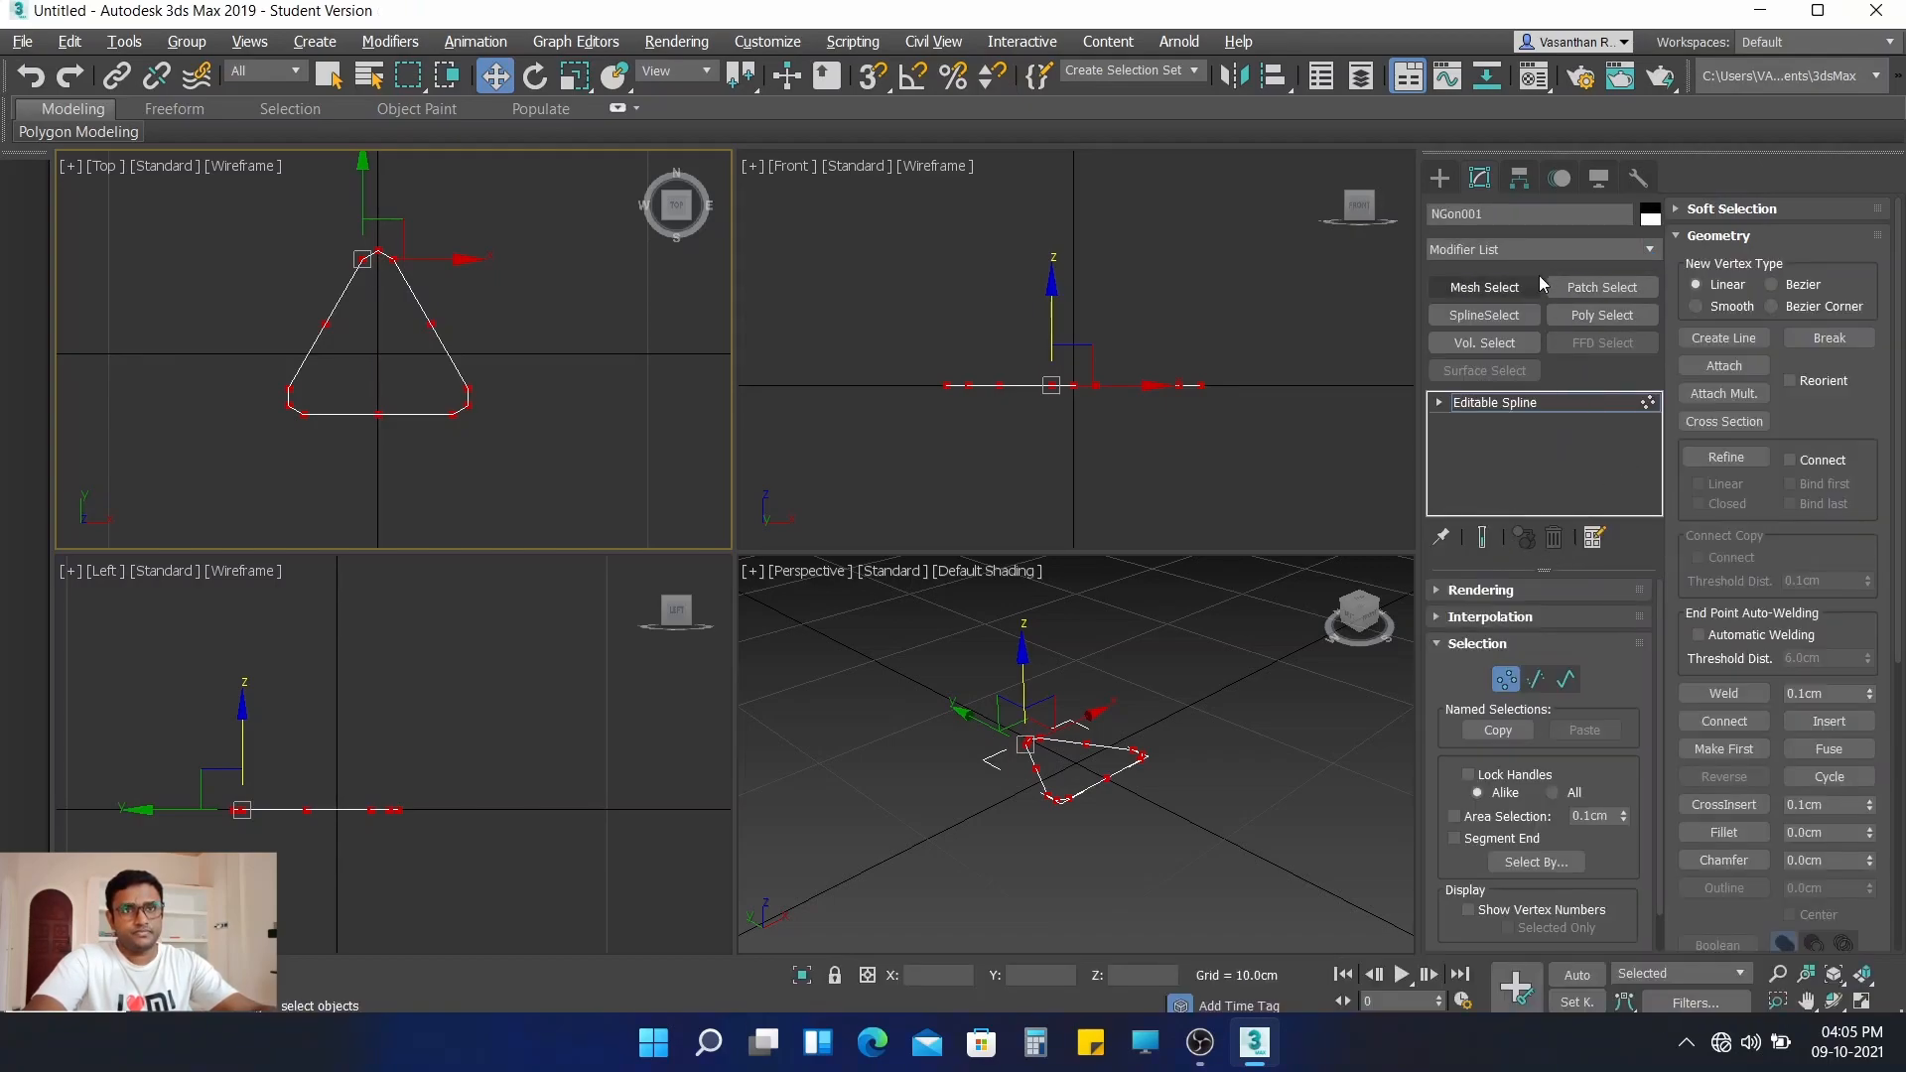
pyautogui.click(1526, 253)
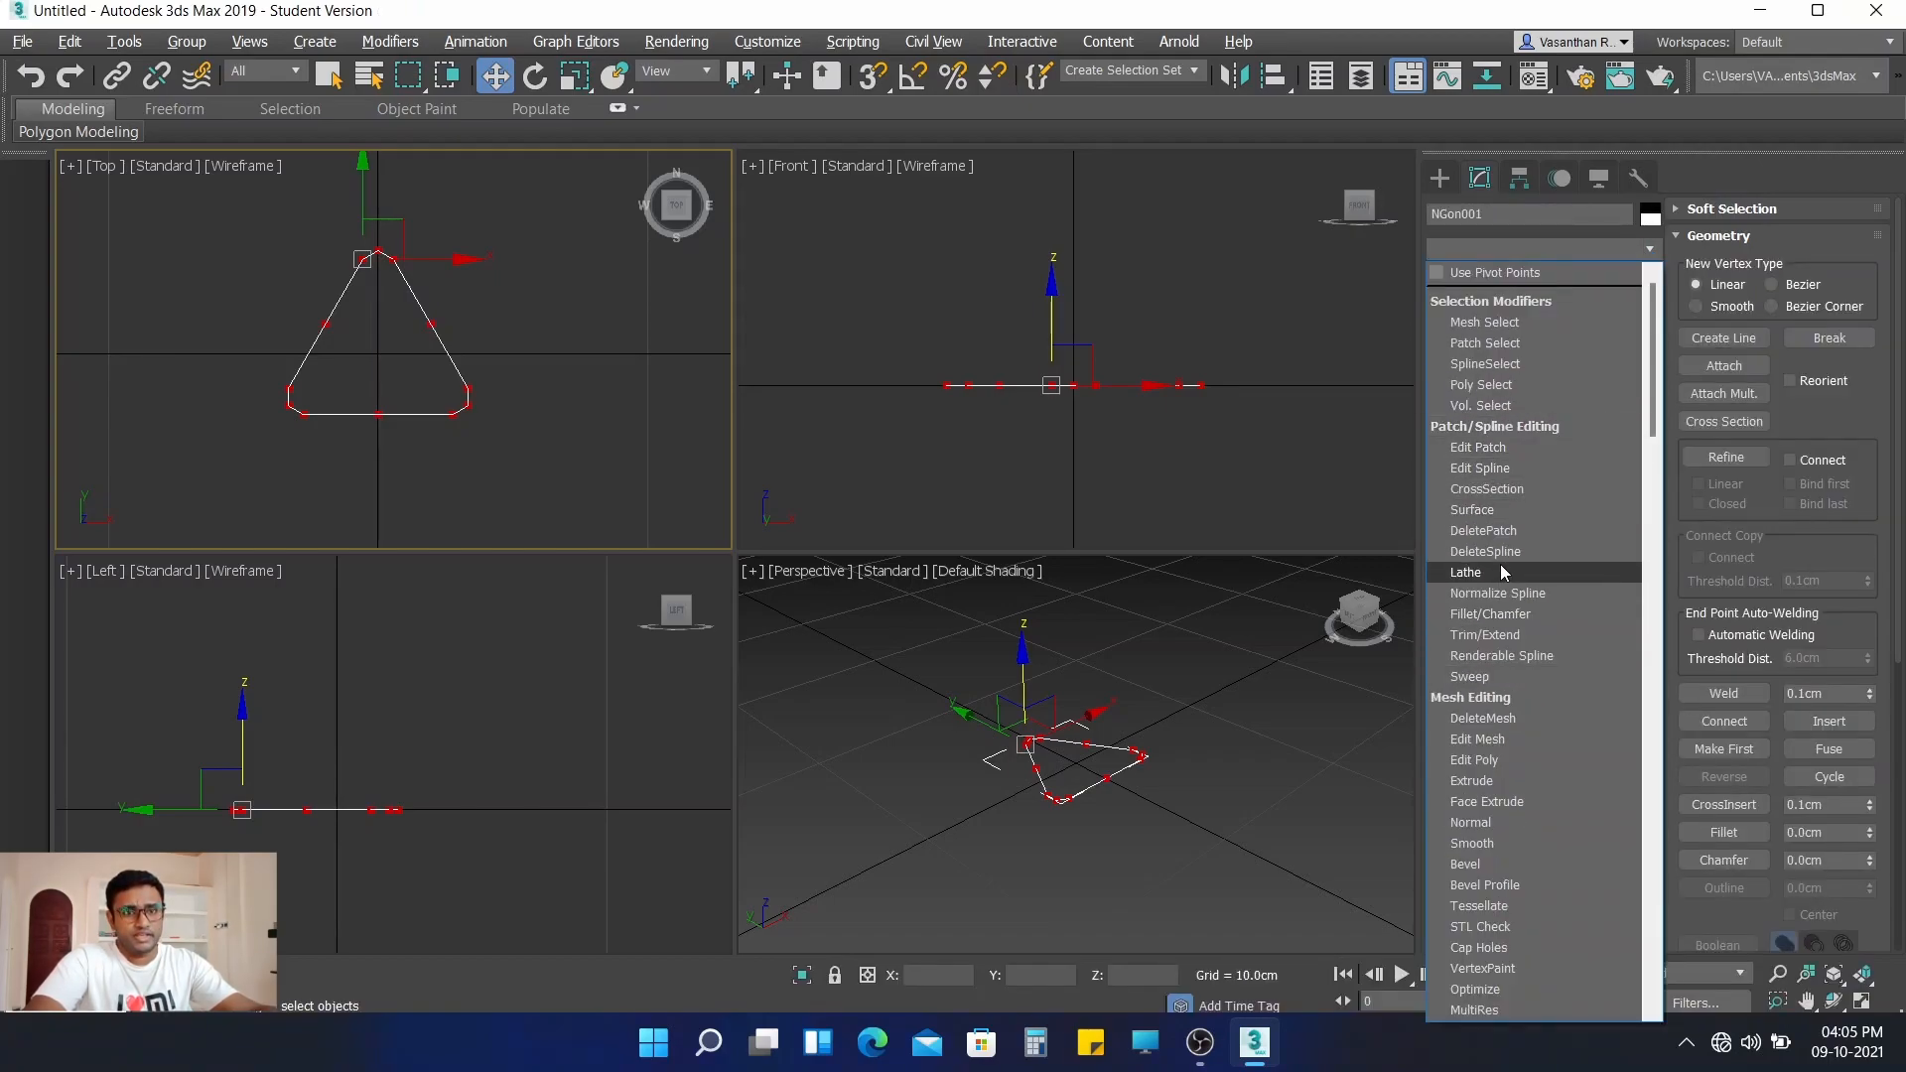
pyautogui.click(1503, 782)
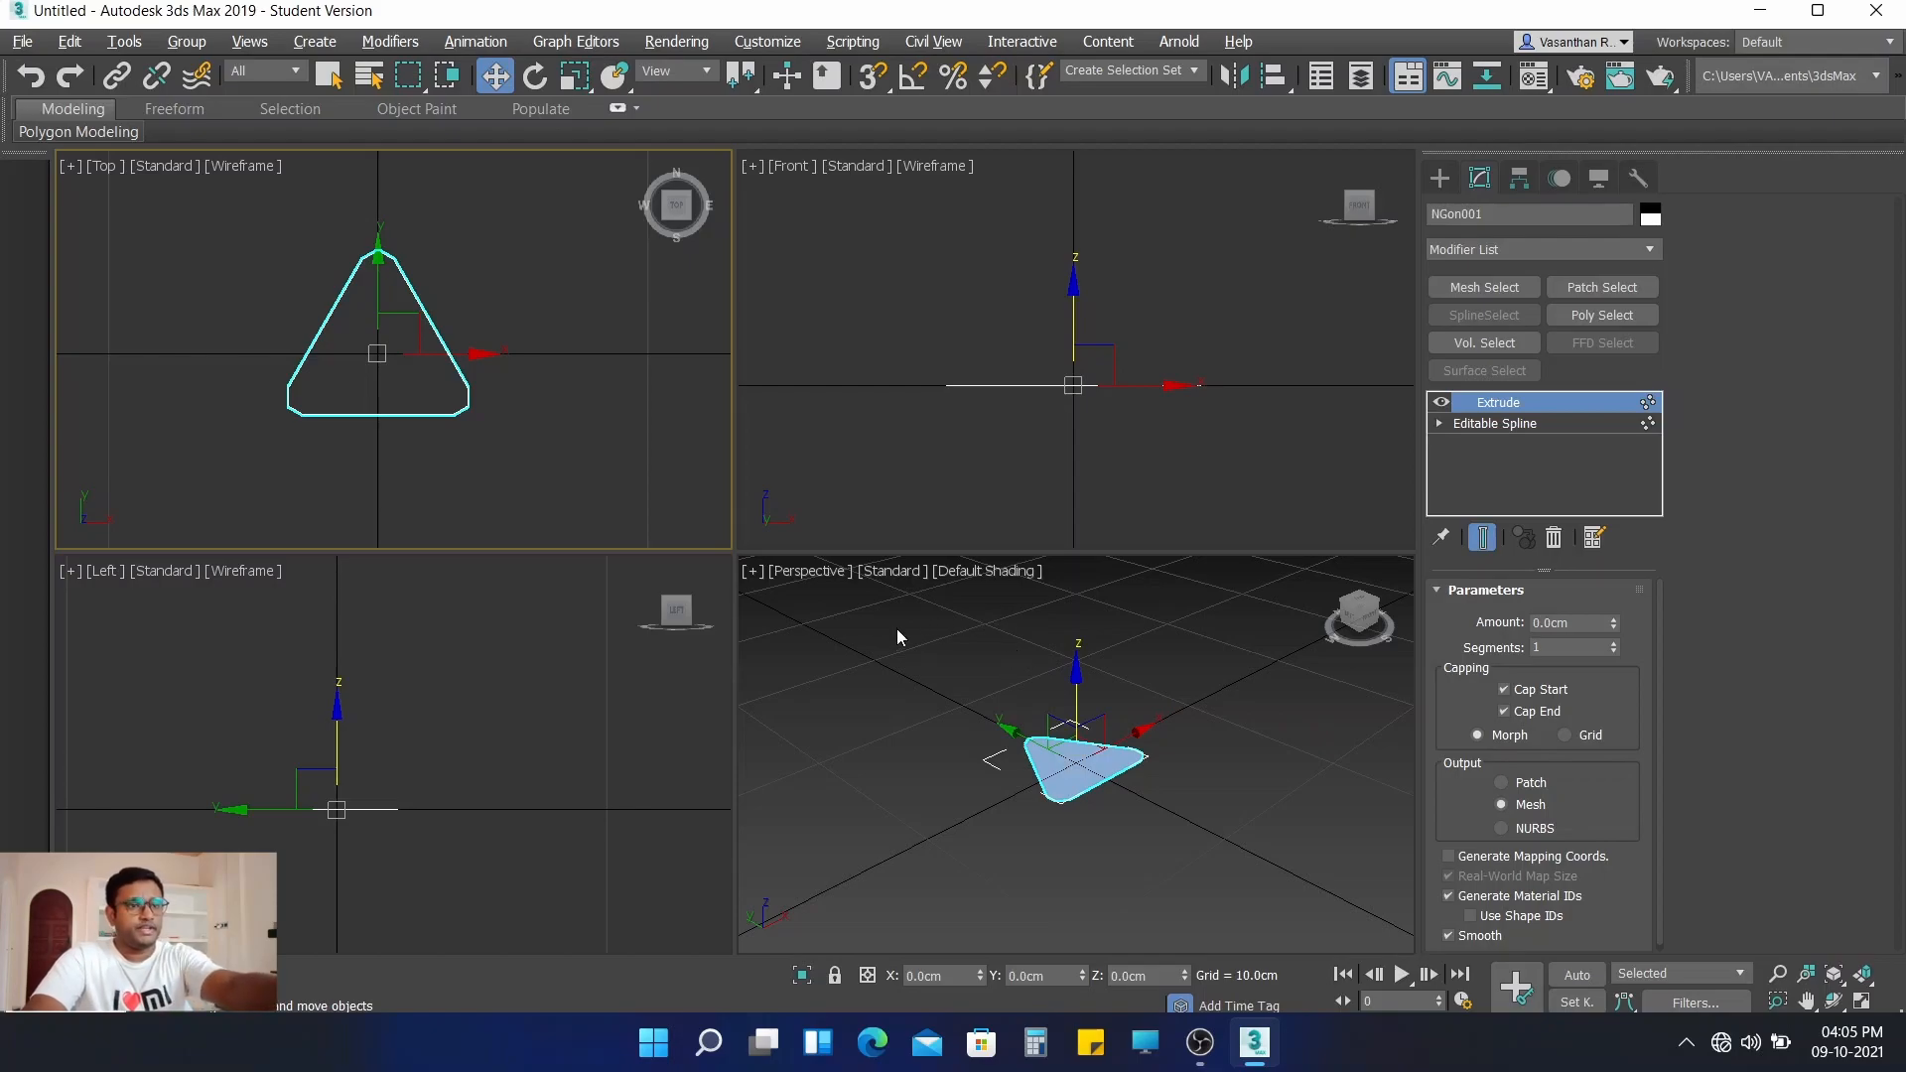
# - Turn on Edged Faces display in the Perspective view
pyautogui.click(871, 655)
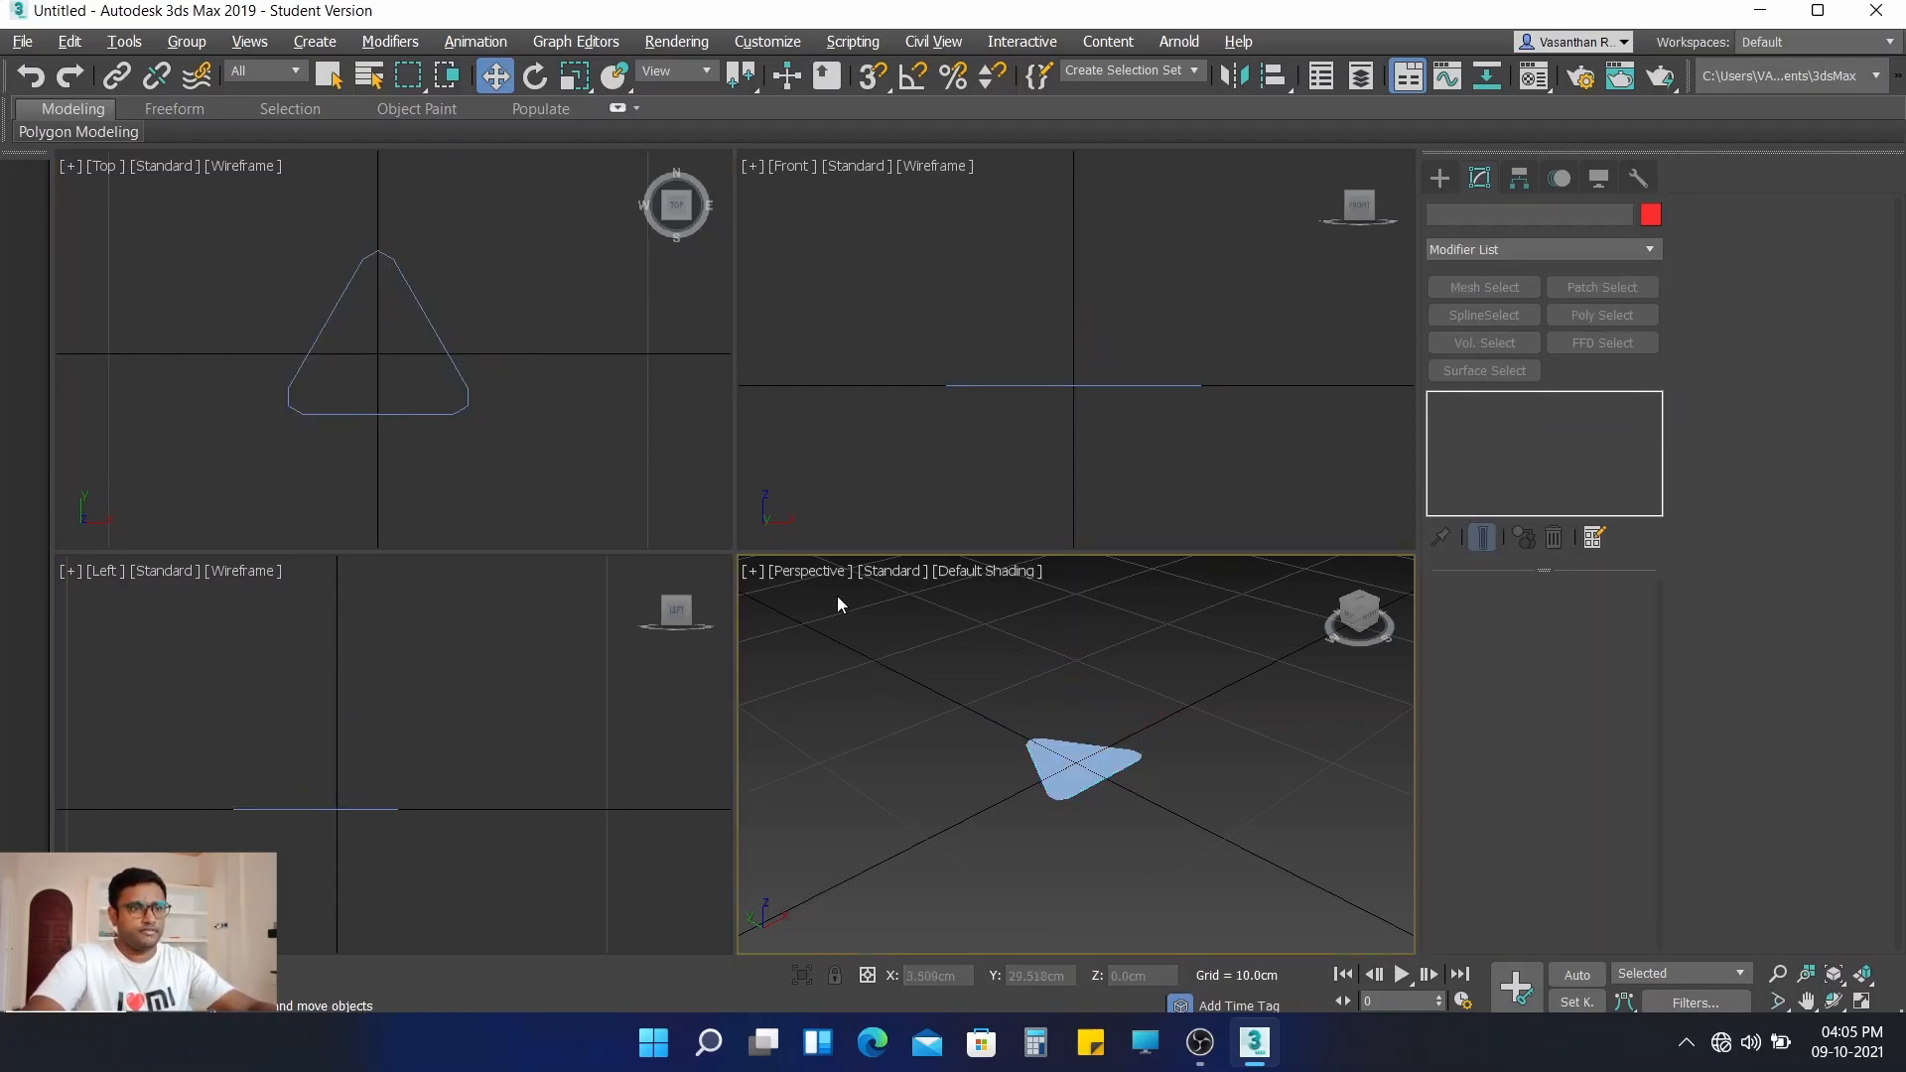
pyautogui.click(974, 566)
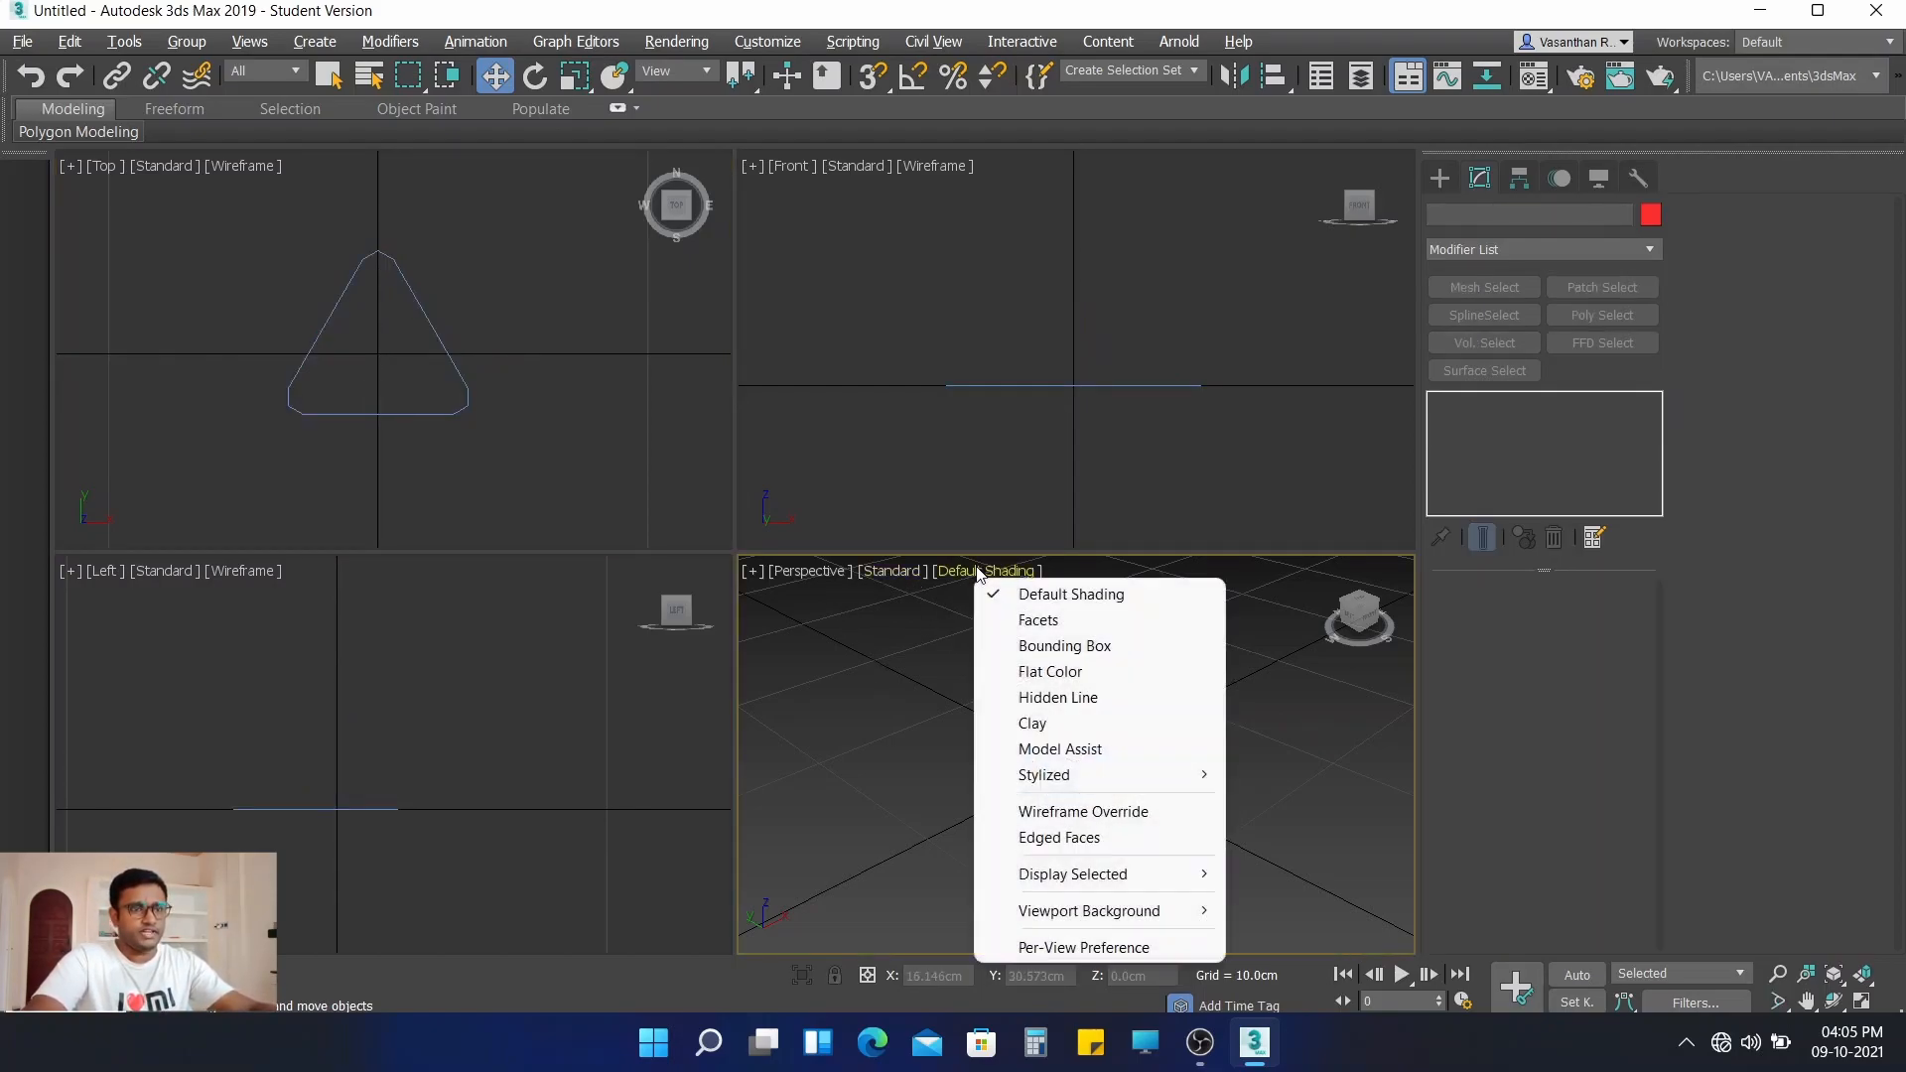
pyautogui.click(1107, 833)
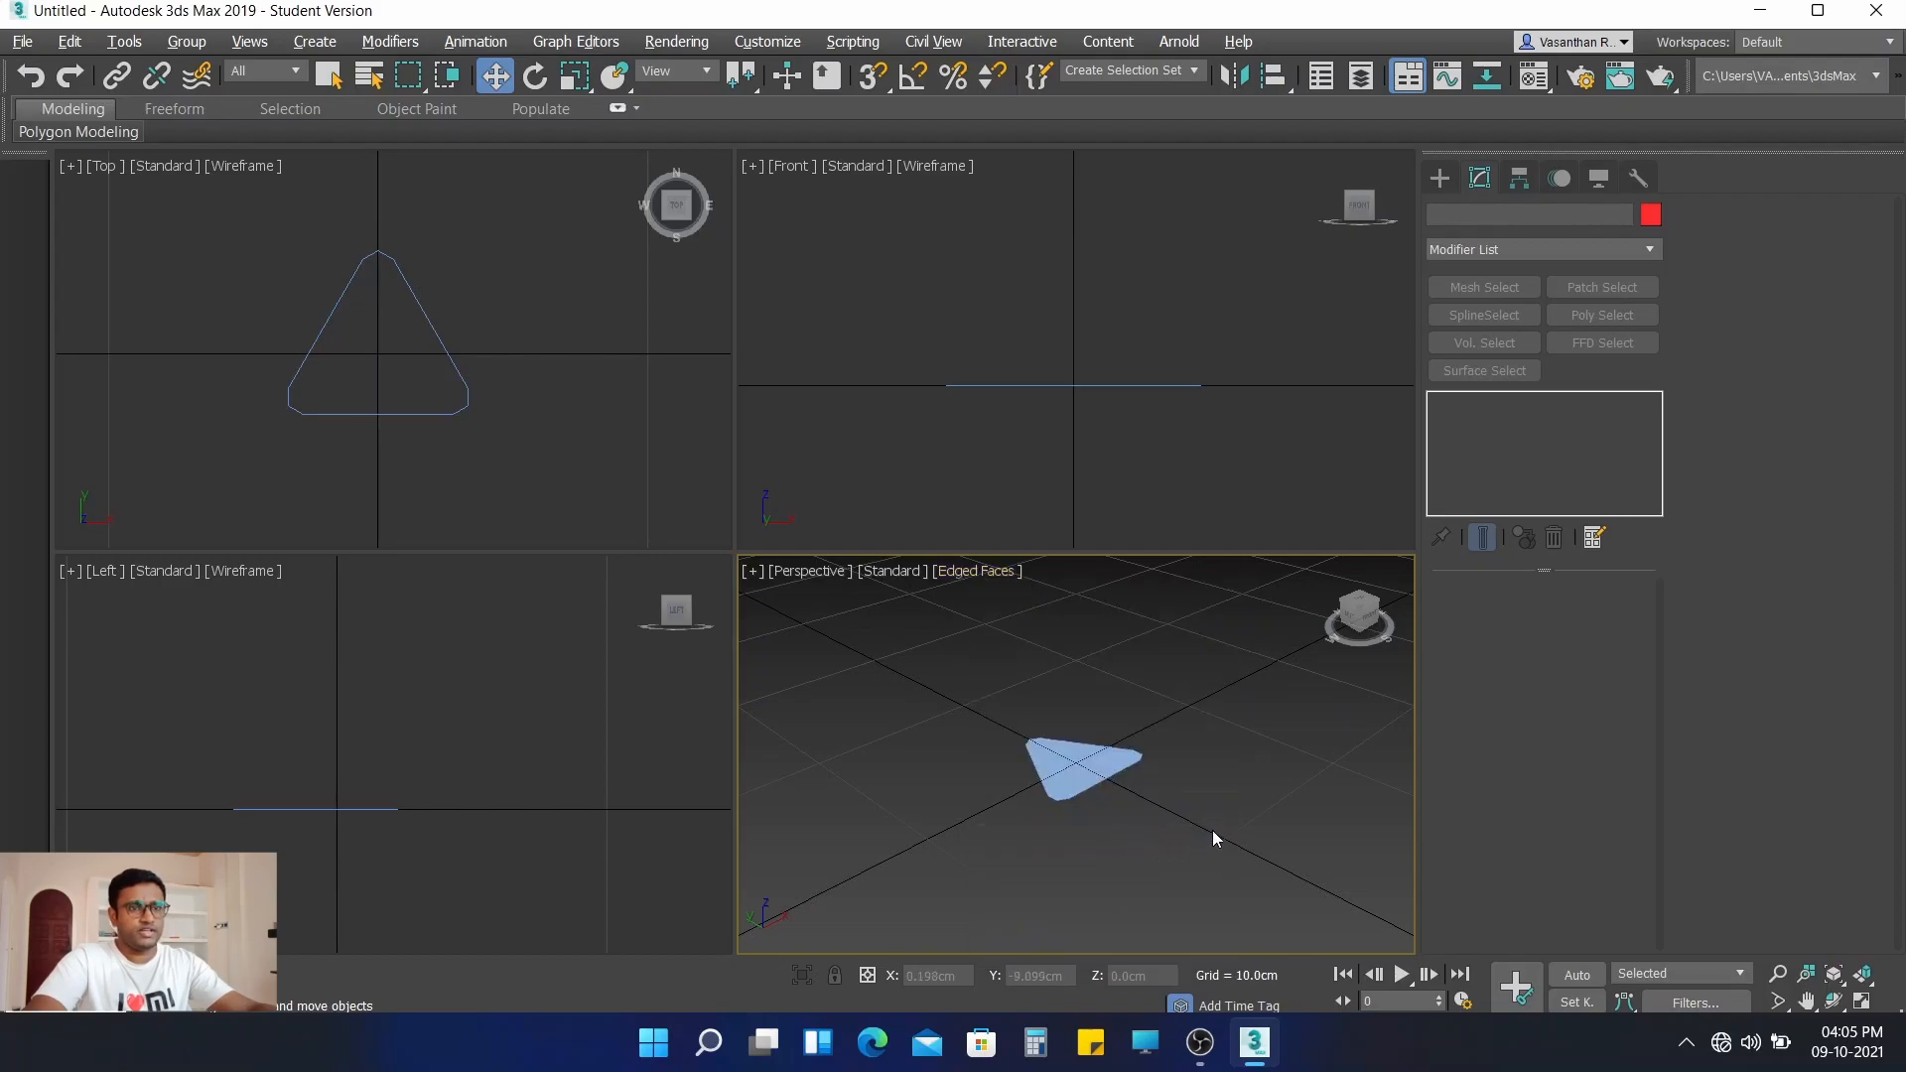
# - Set the triangle's Extrude amount to 2.5 cm and turn off both Cap Start and Cap End
pyautogui.click(1103, 776)
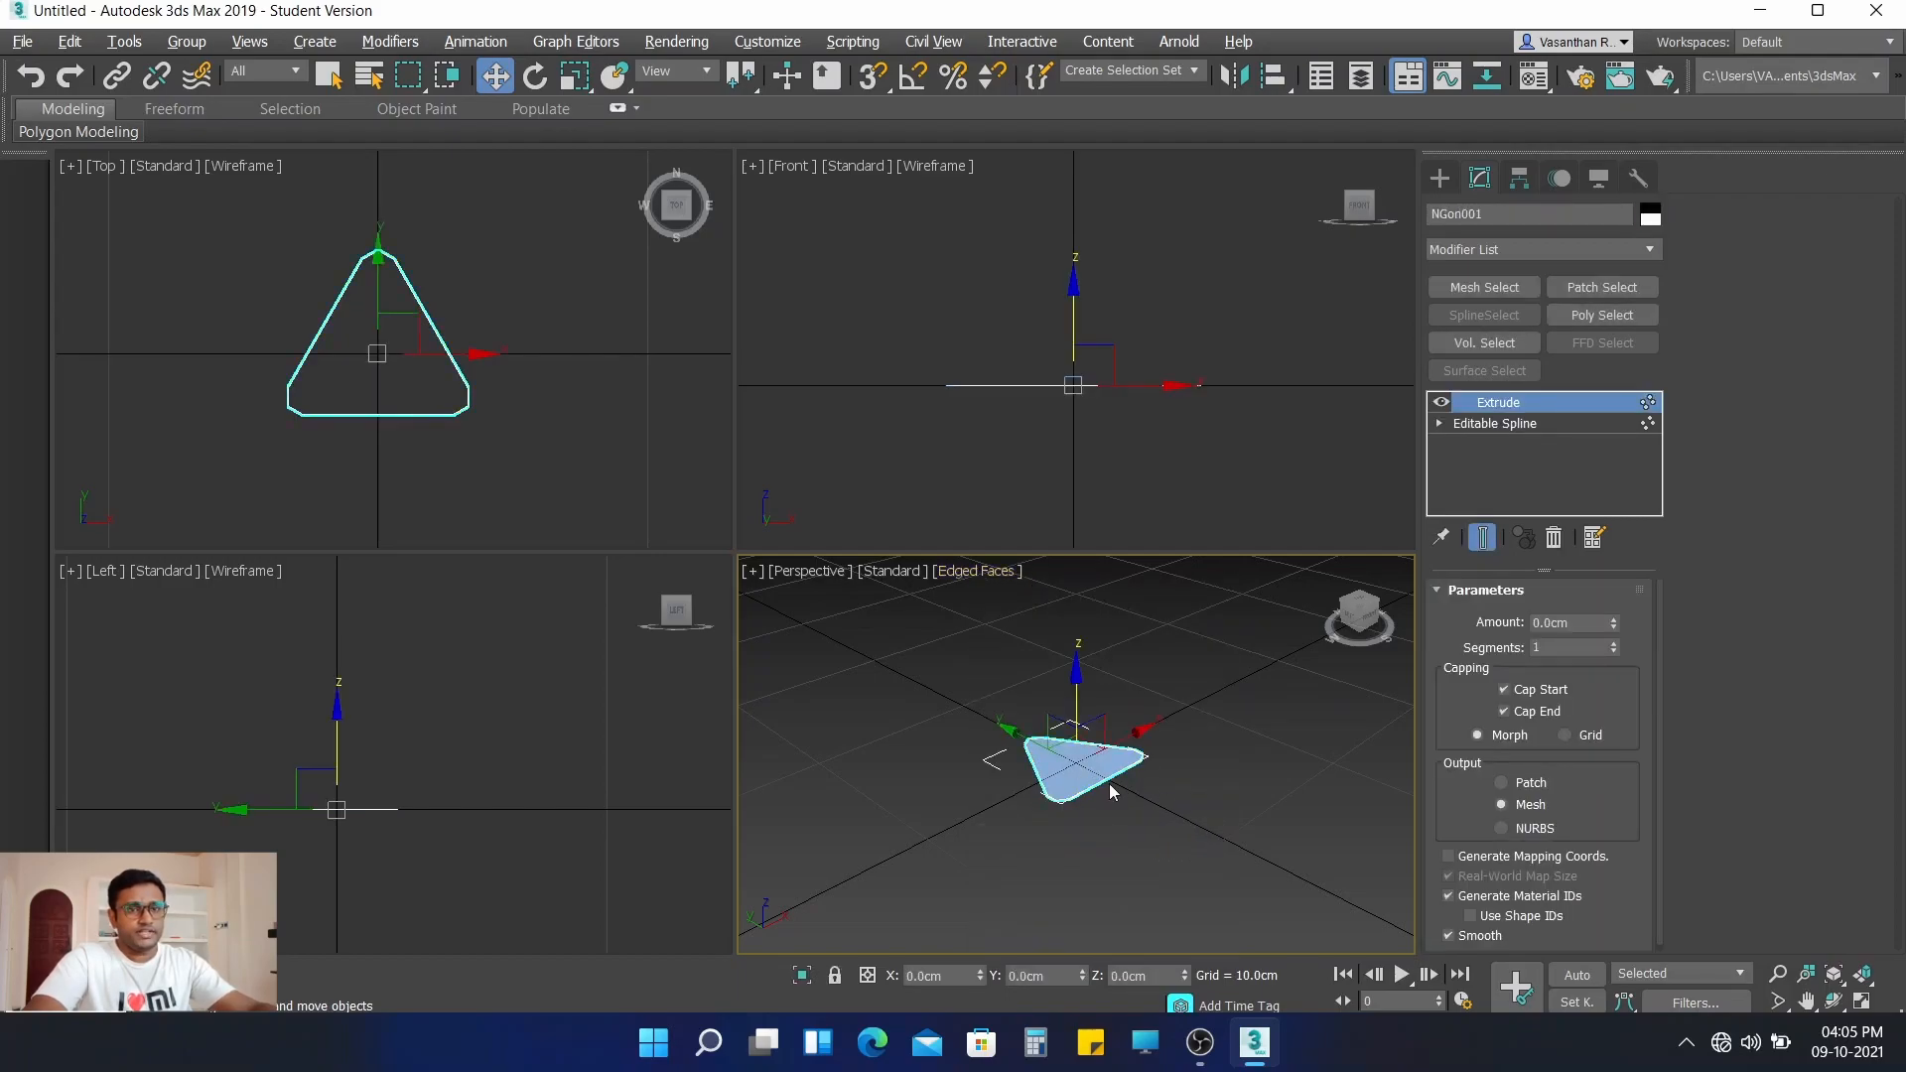
pyautogui.doubleClick(1585, 623)
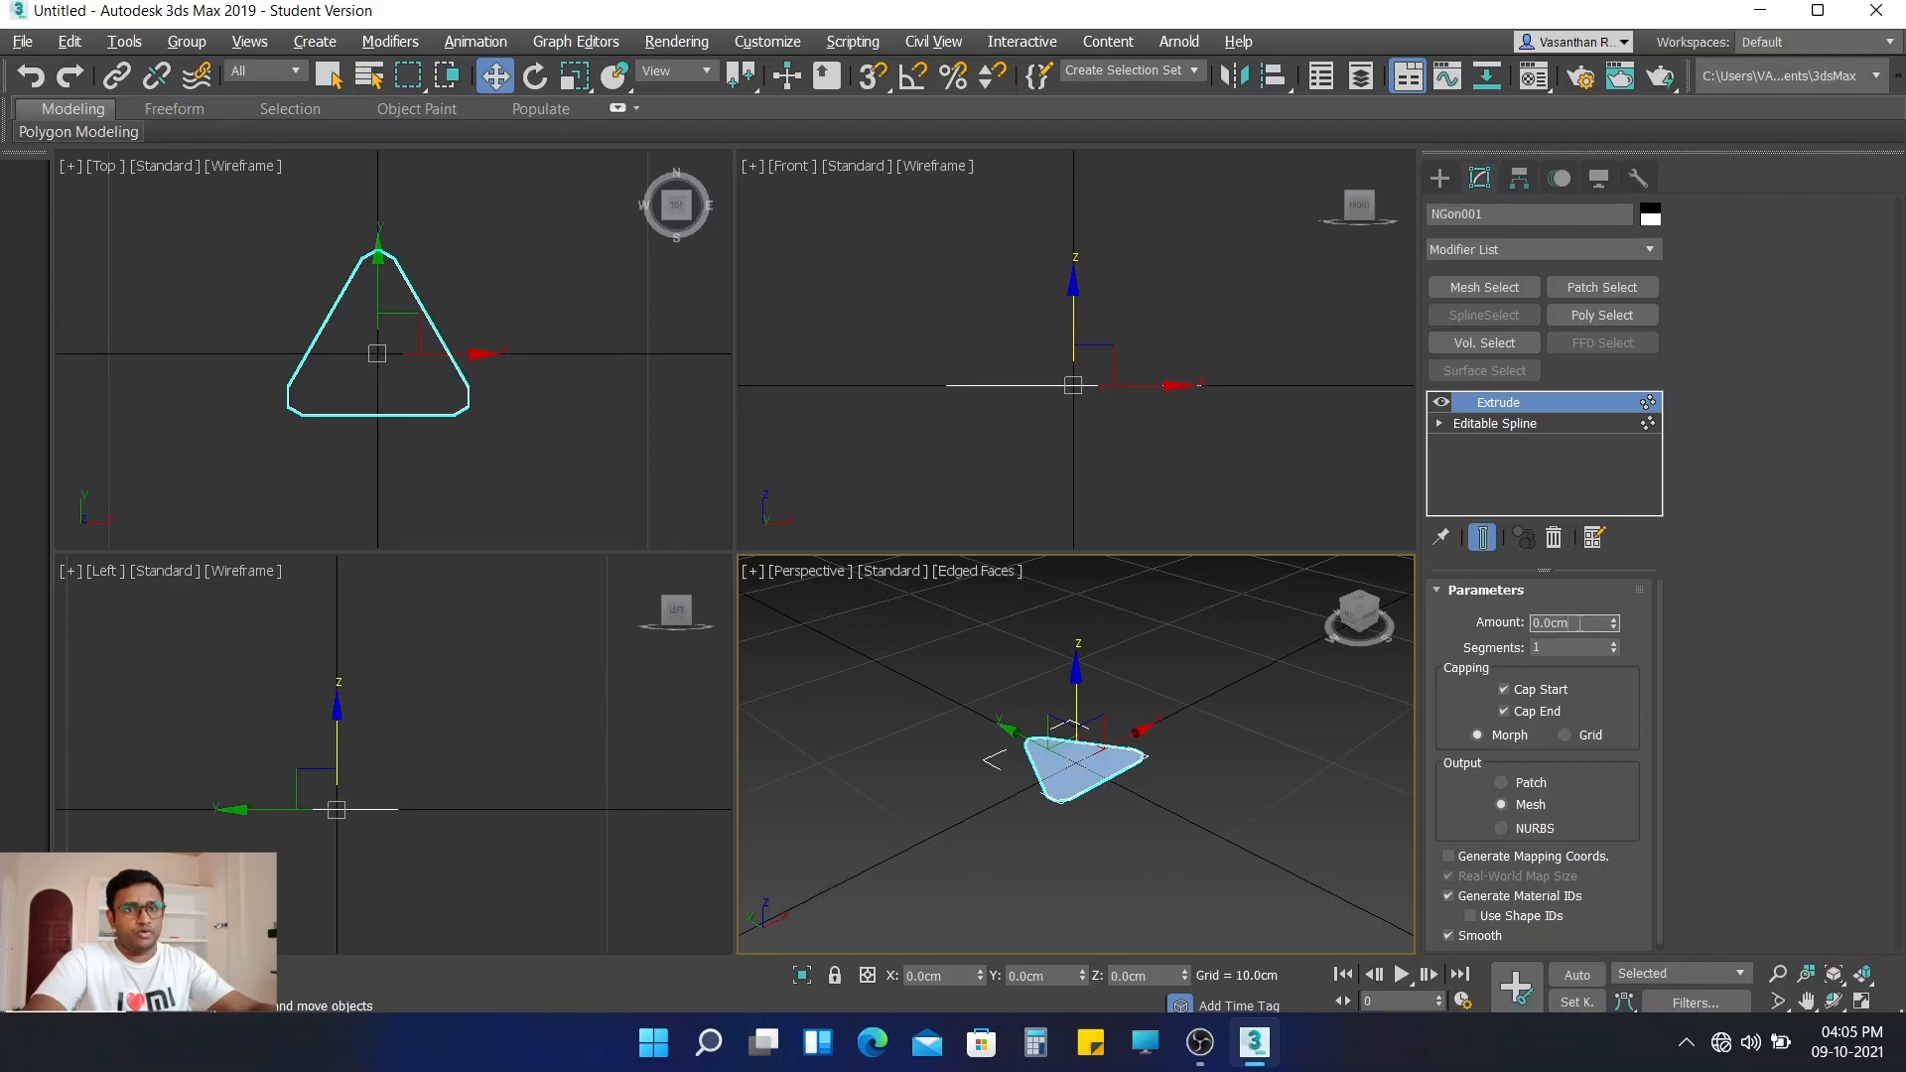
pyautogui.write('2.5')
pyautogui.press('Return')
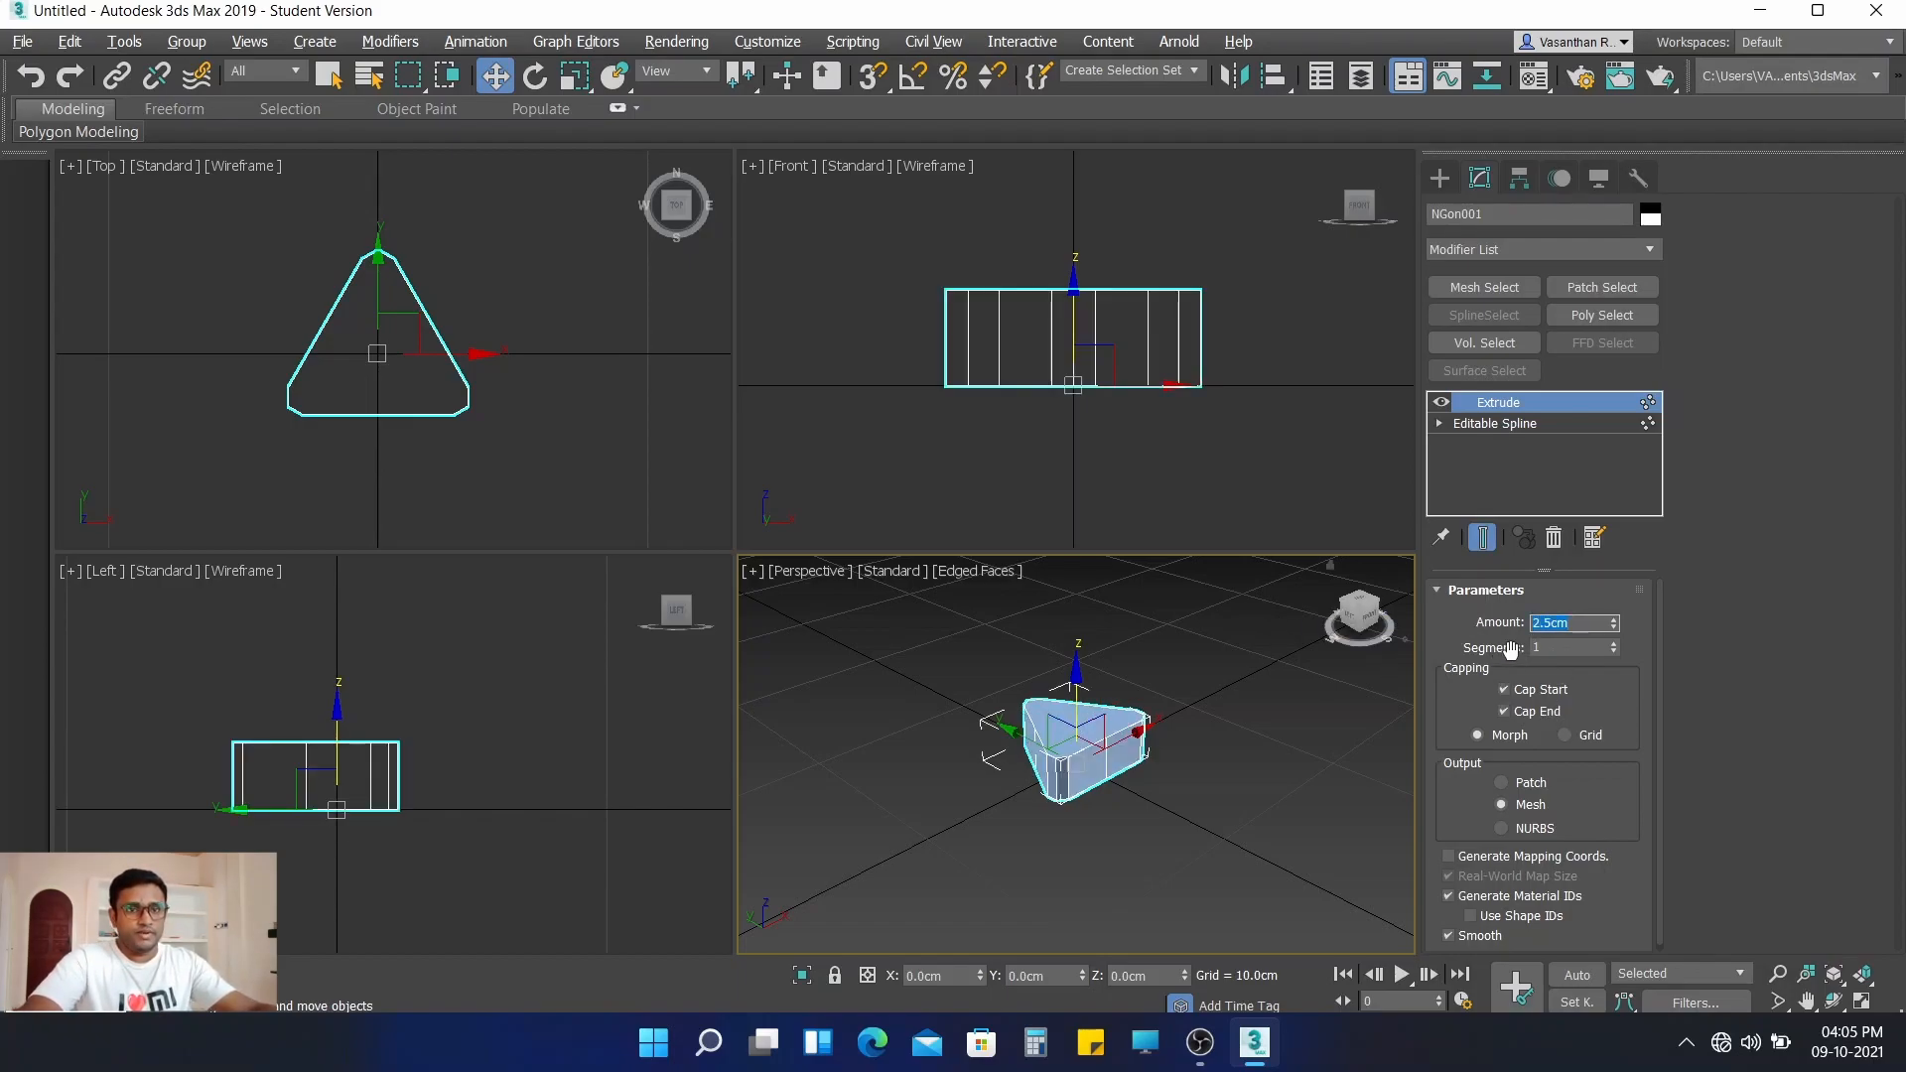
pyautogui.click(1535, 690)
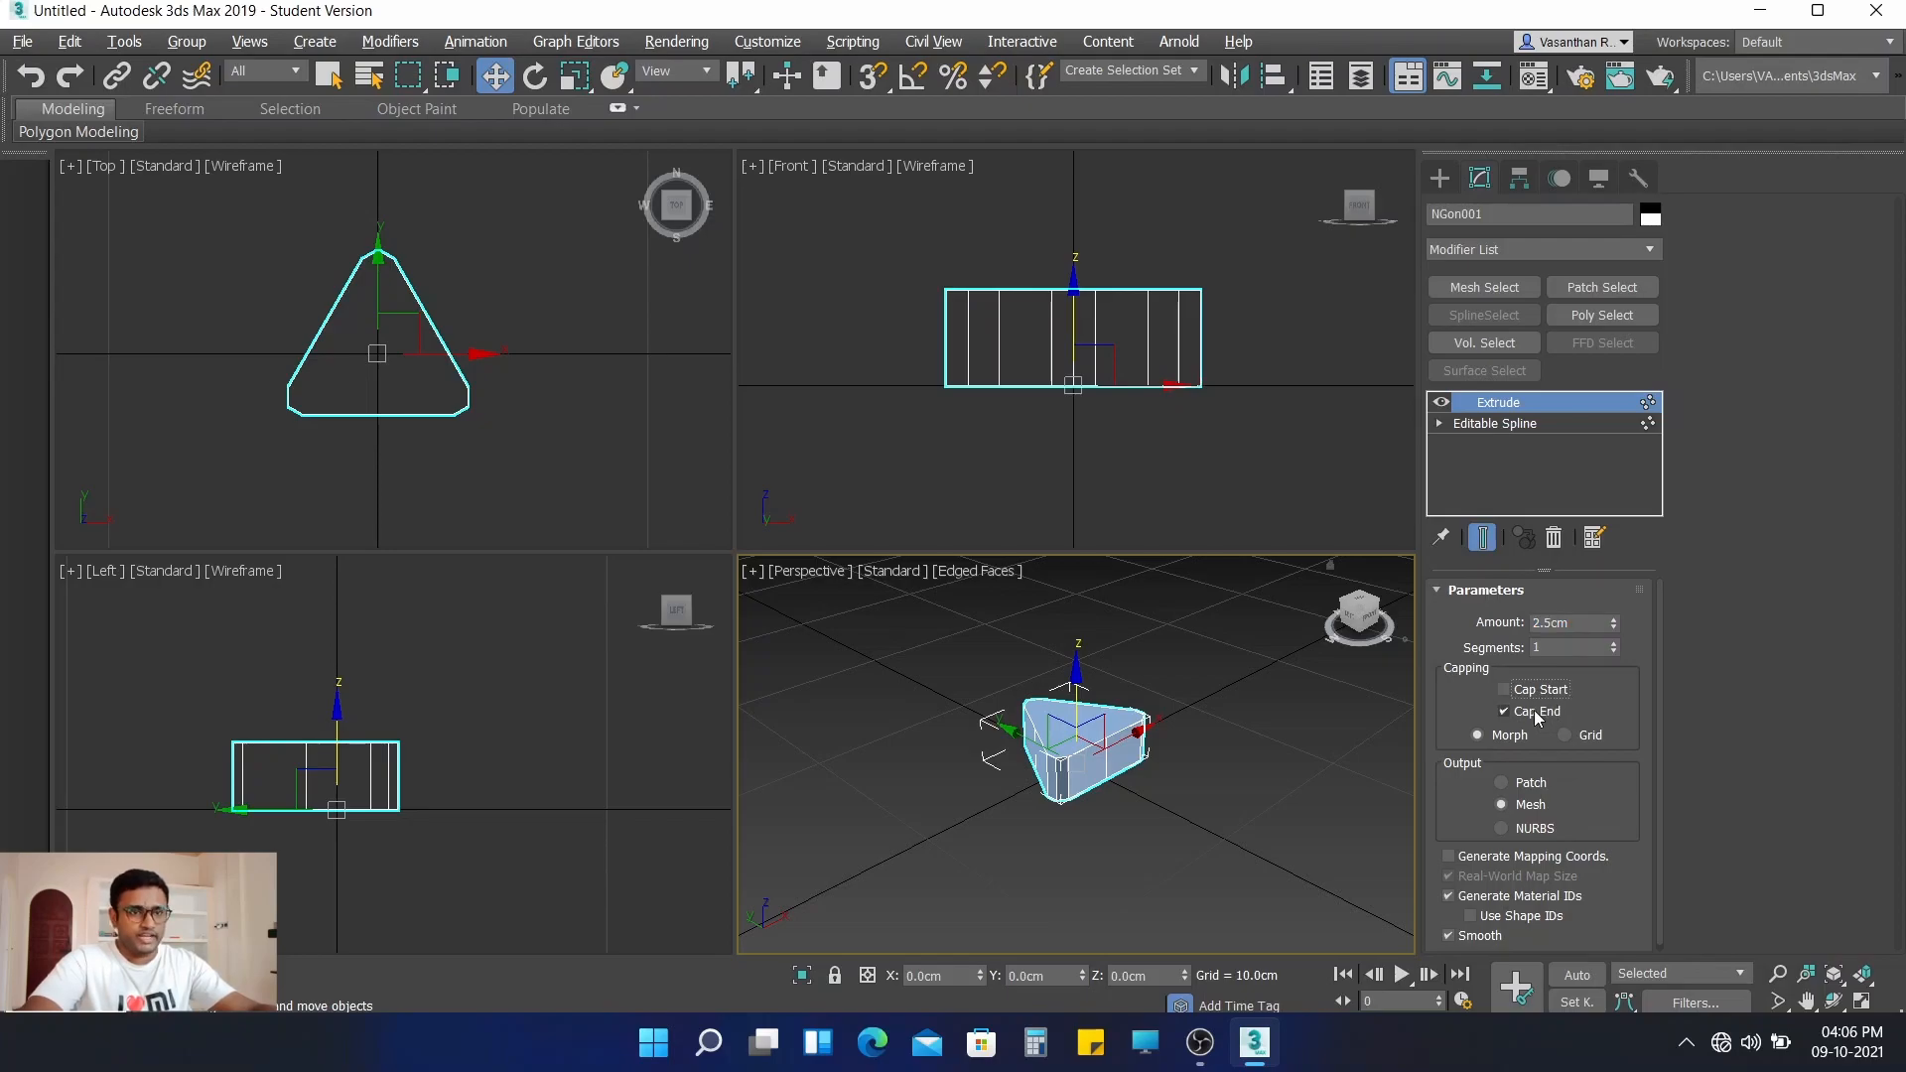
pyautogui.click(1504, 711)
pyautogui.scroll(4, 1092, 744)
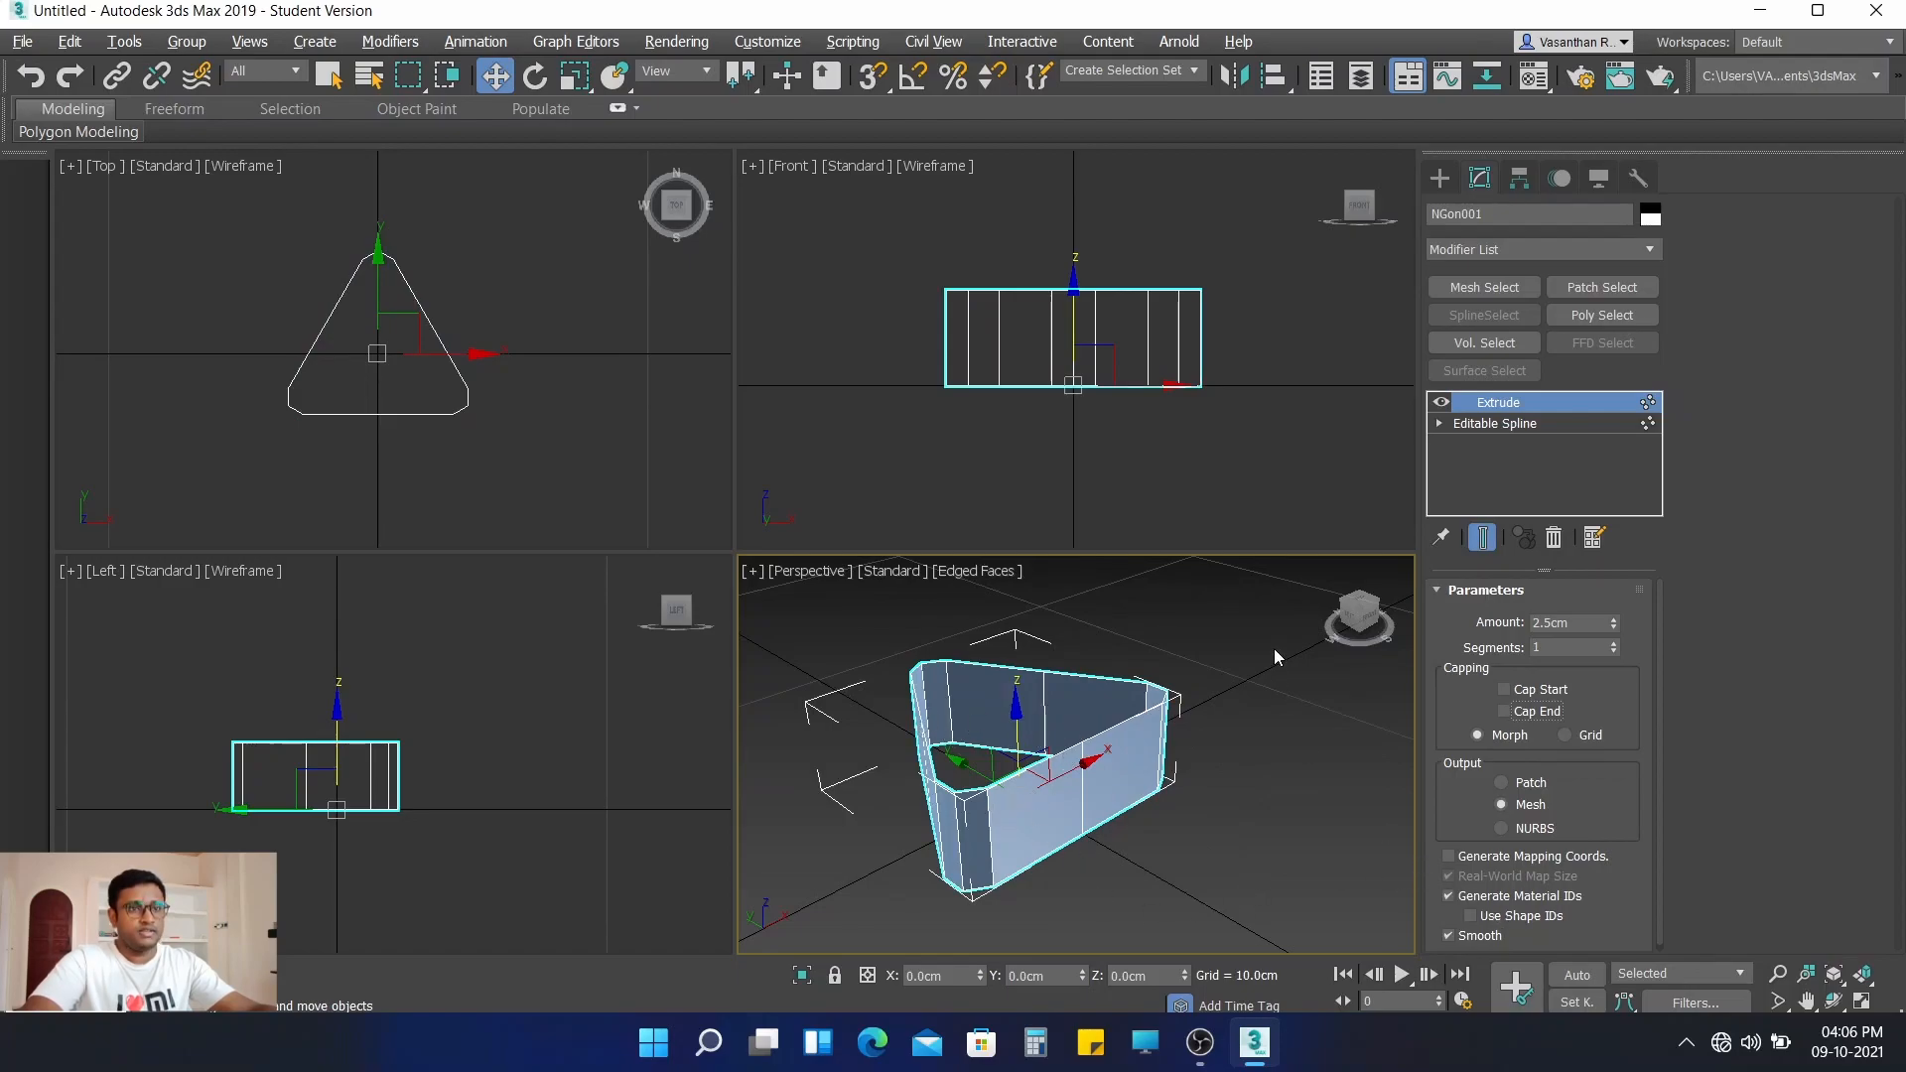
# - Convert the extruded triangle to an Editable Poly from the Front view
pyautogui.rightClick(980, 345)
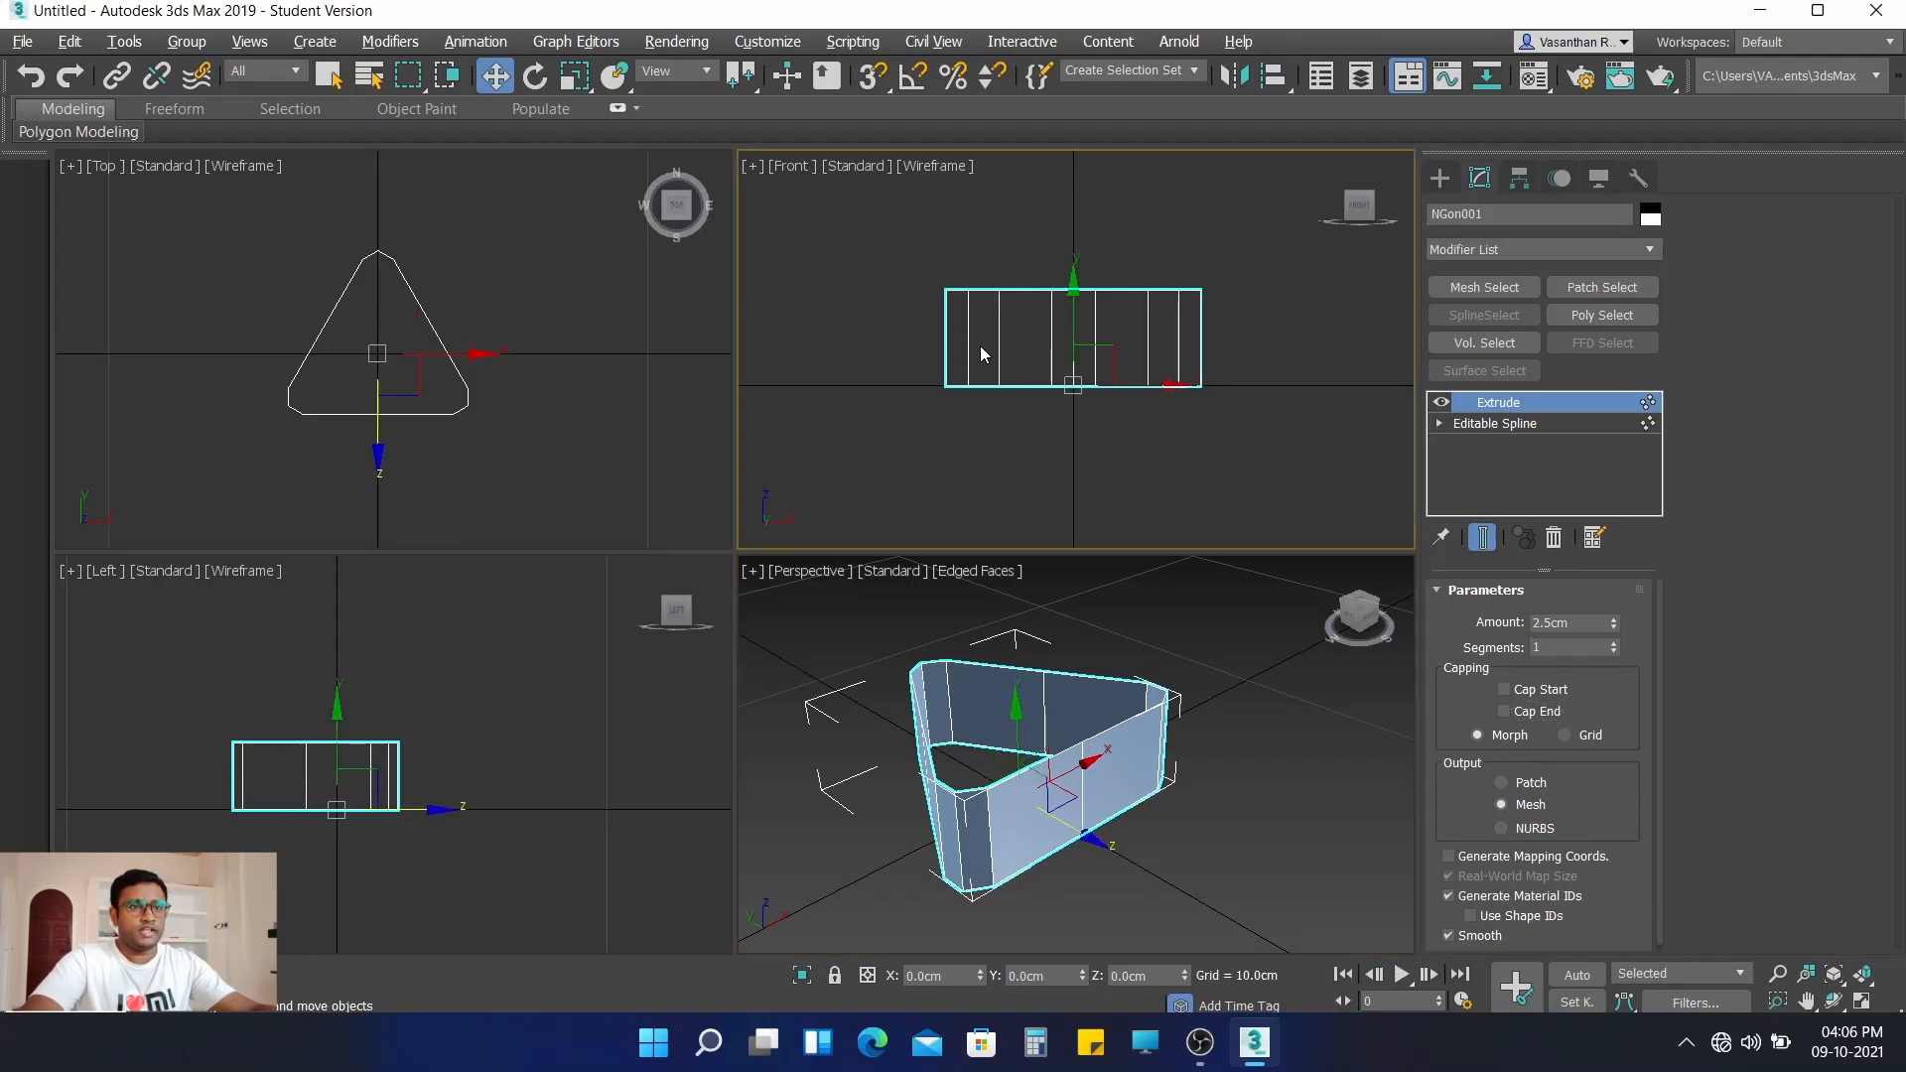
pyautogui.rightClick(980, 345)
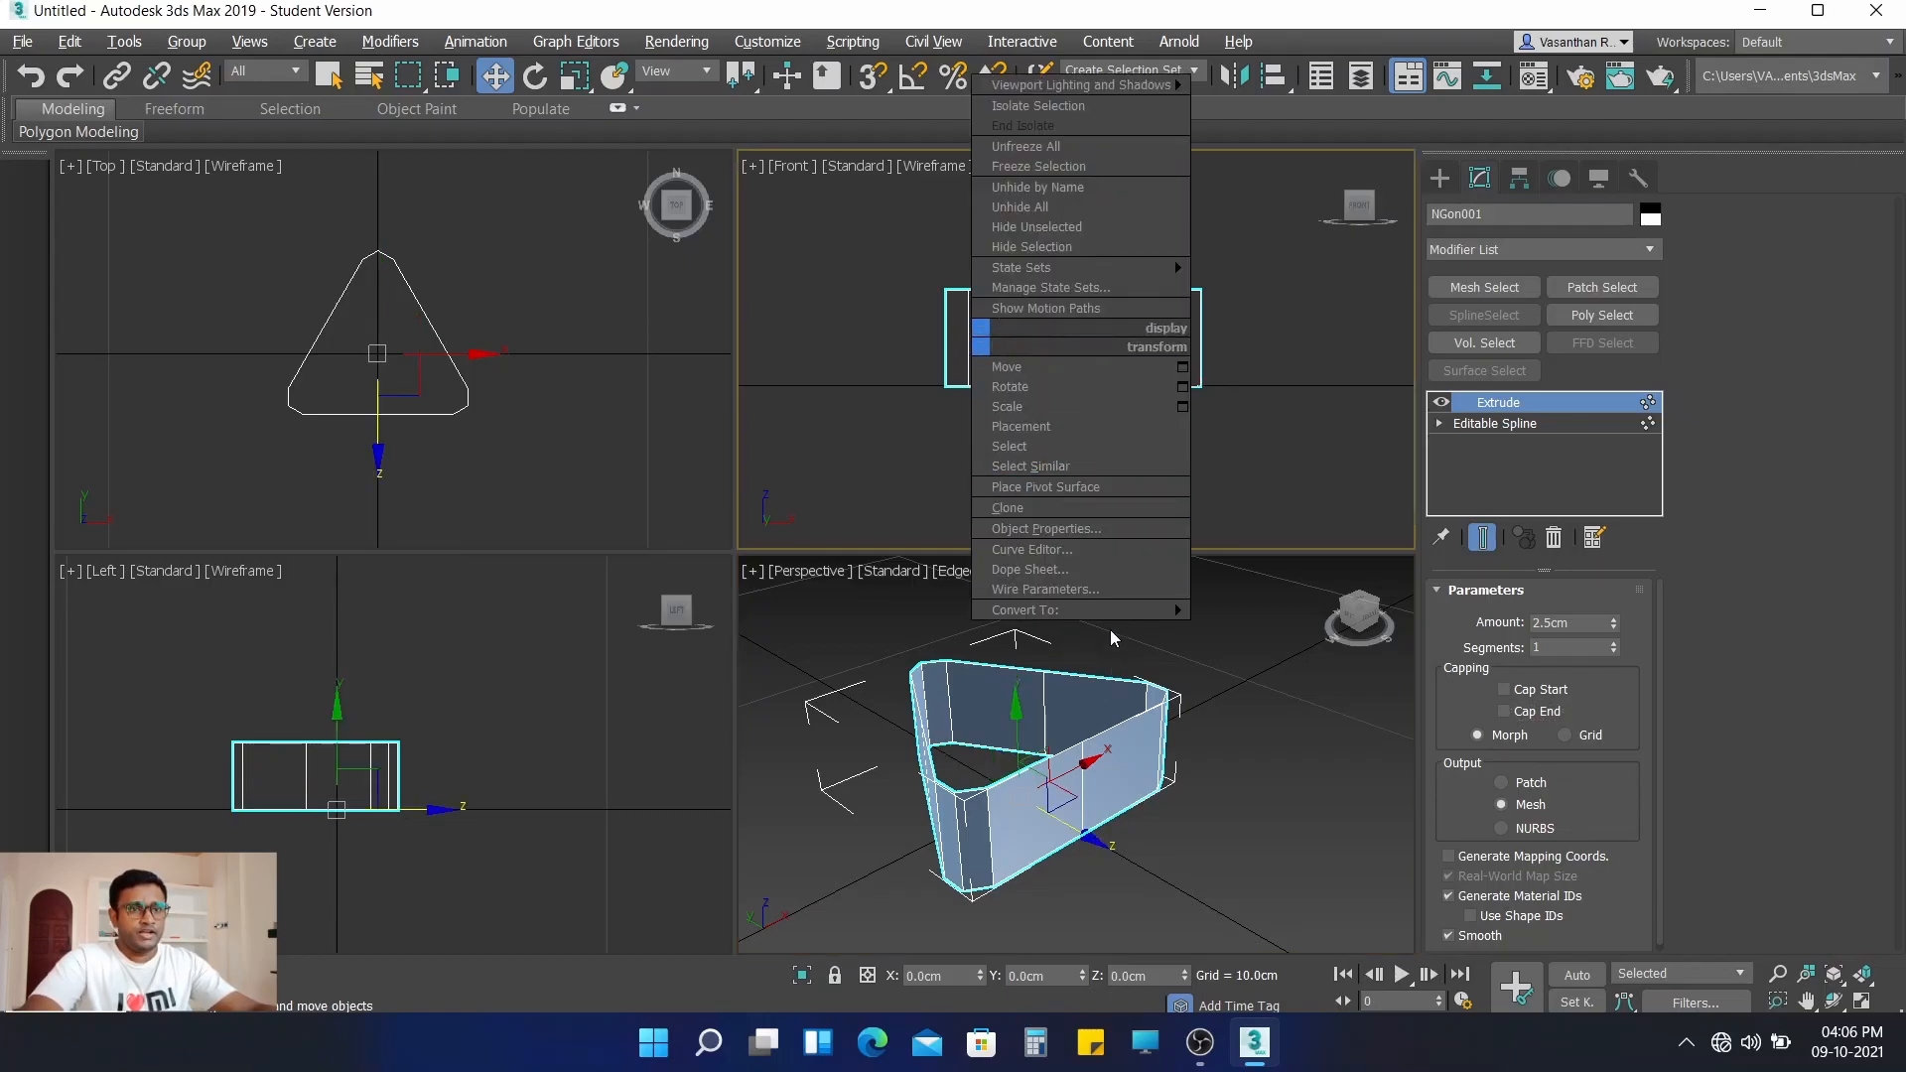
pyautogui.moveTo(1173, 610)
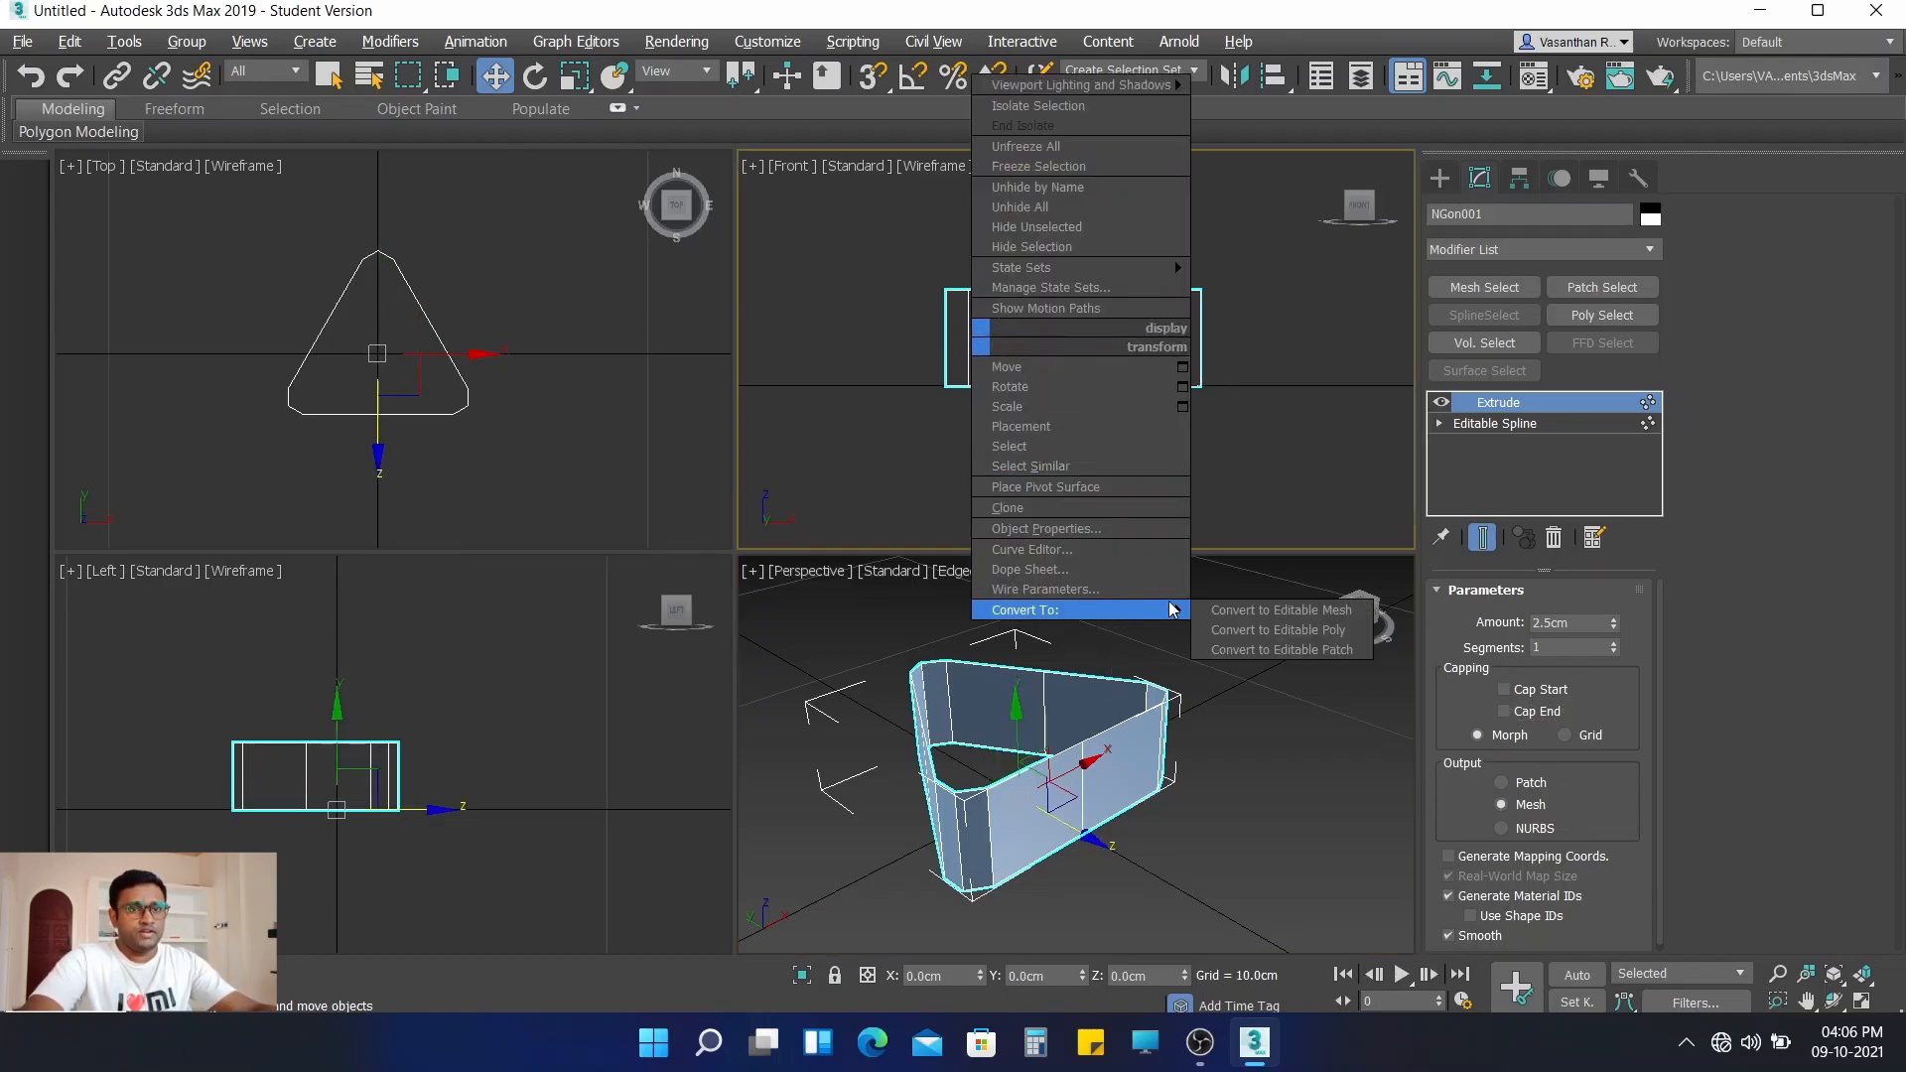
pyautogui.click(1306, 632)
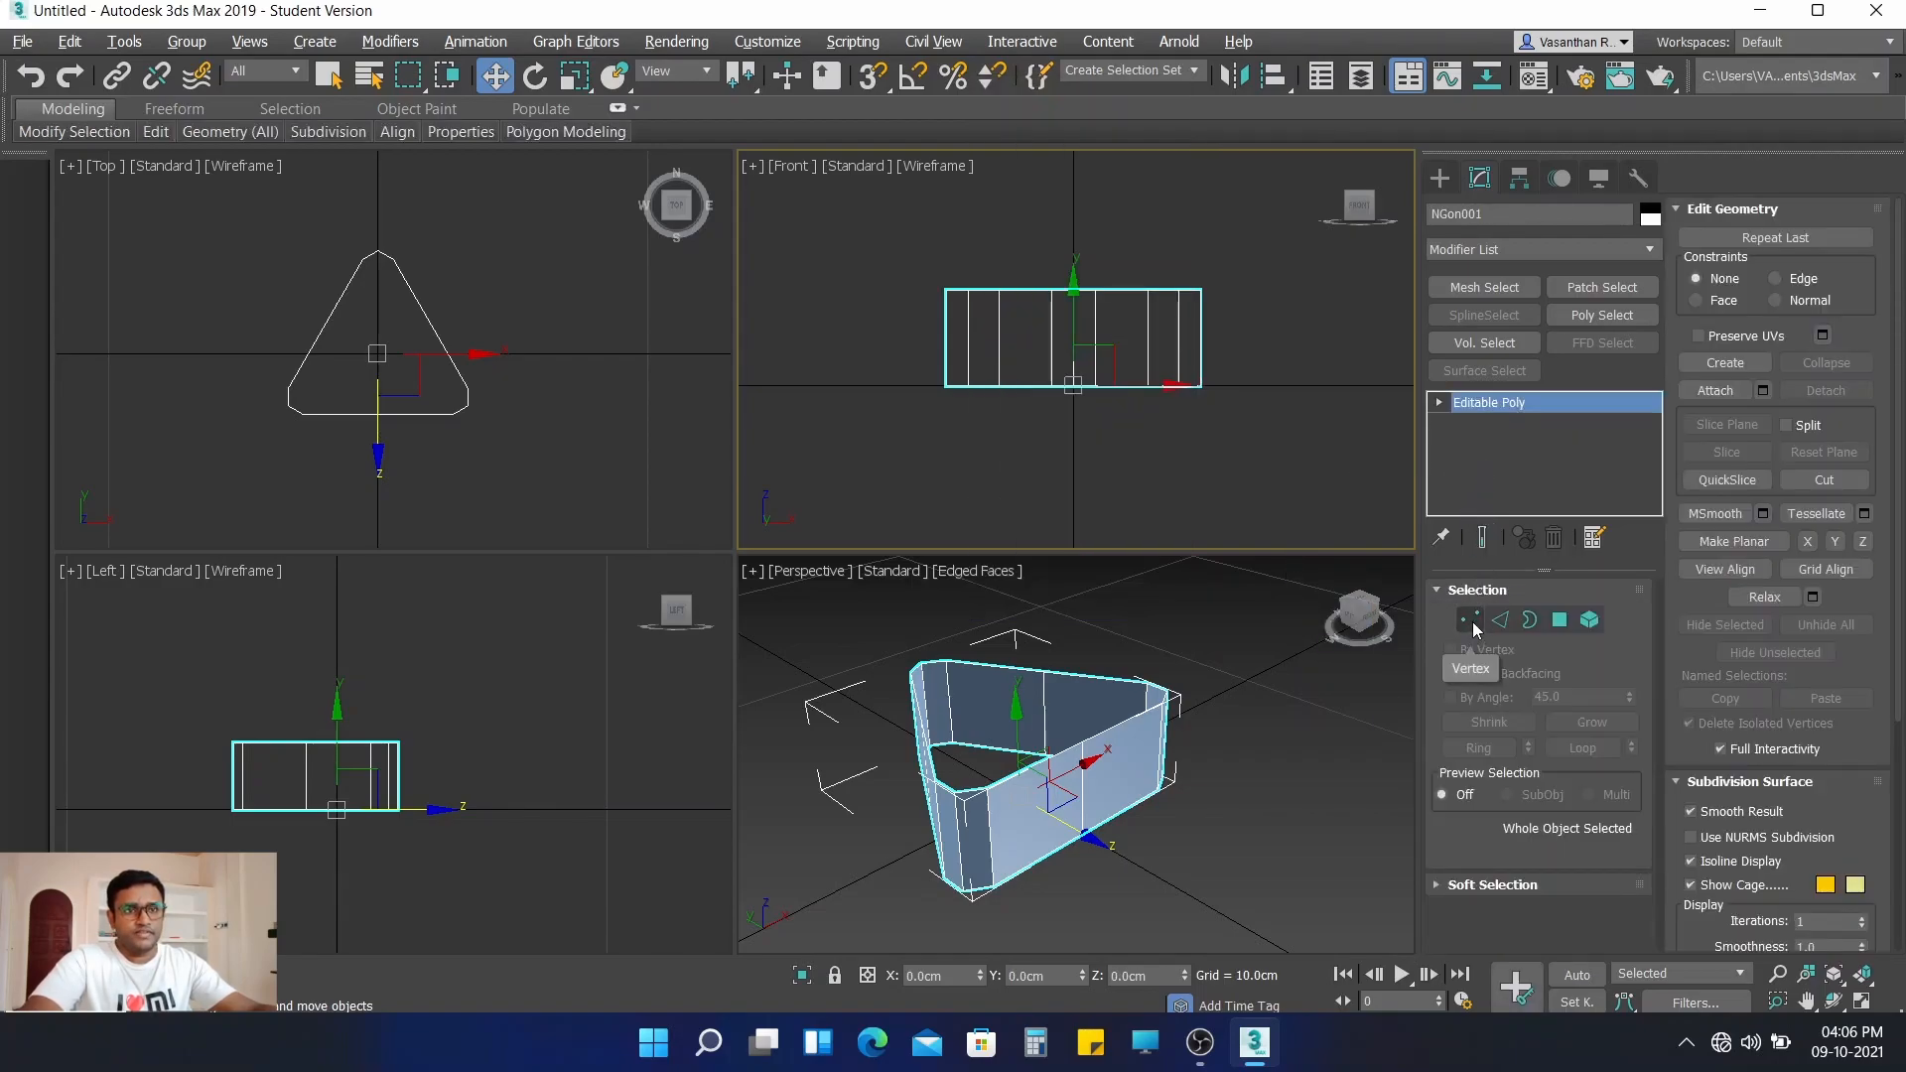
# - Select the lower open border's edges and extend a copy of them about 2.3 cm straight down in the Front view
pyautogui.click(1471, 622)
pyautogui.click(1501, 621)
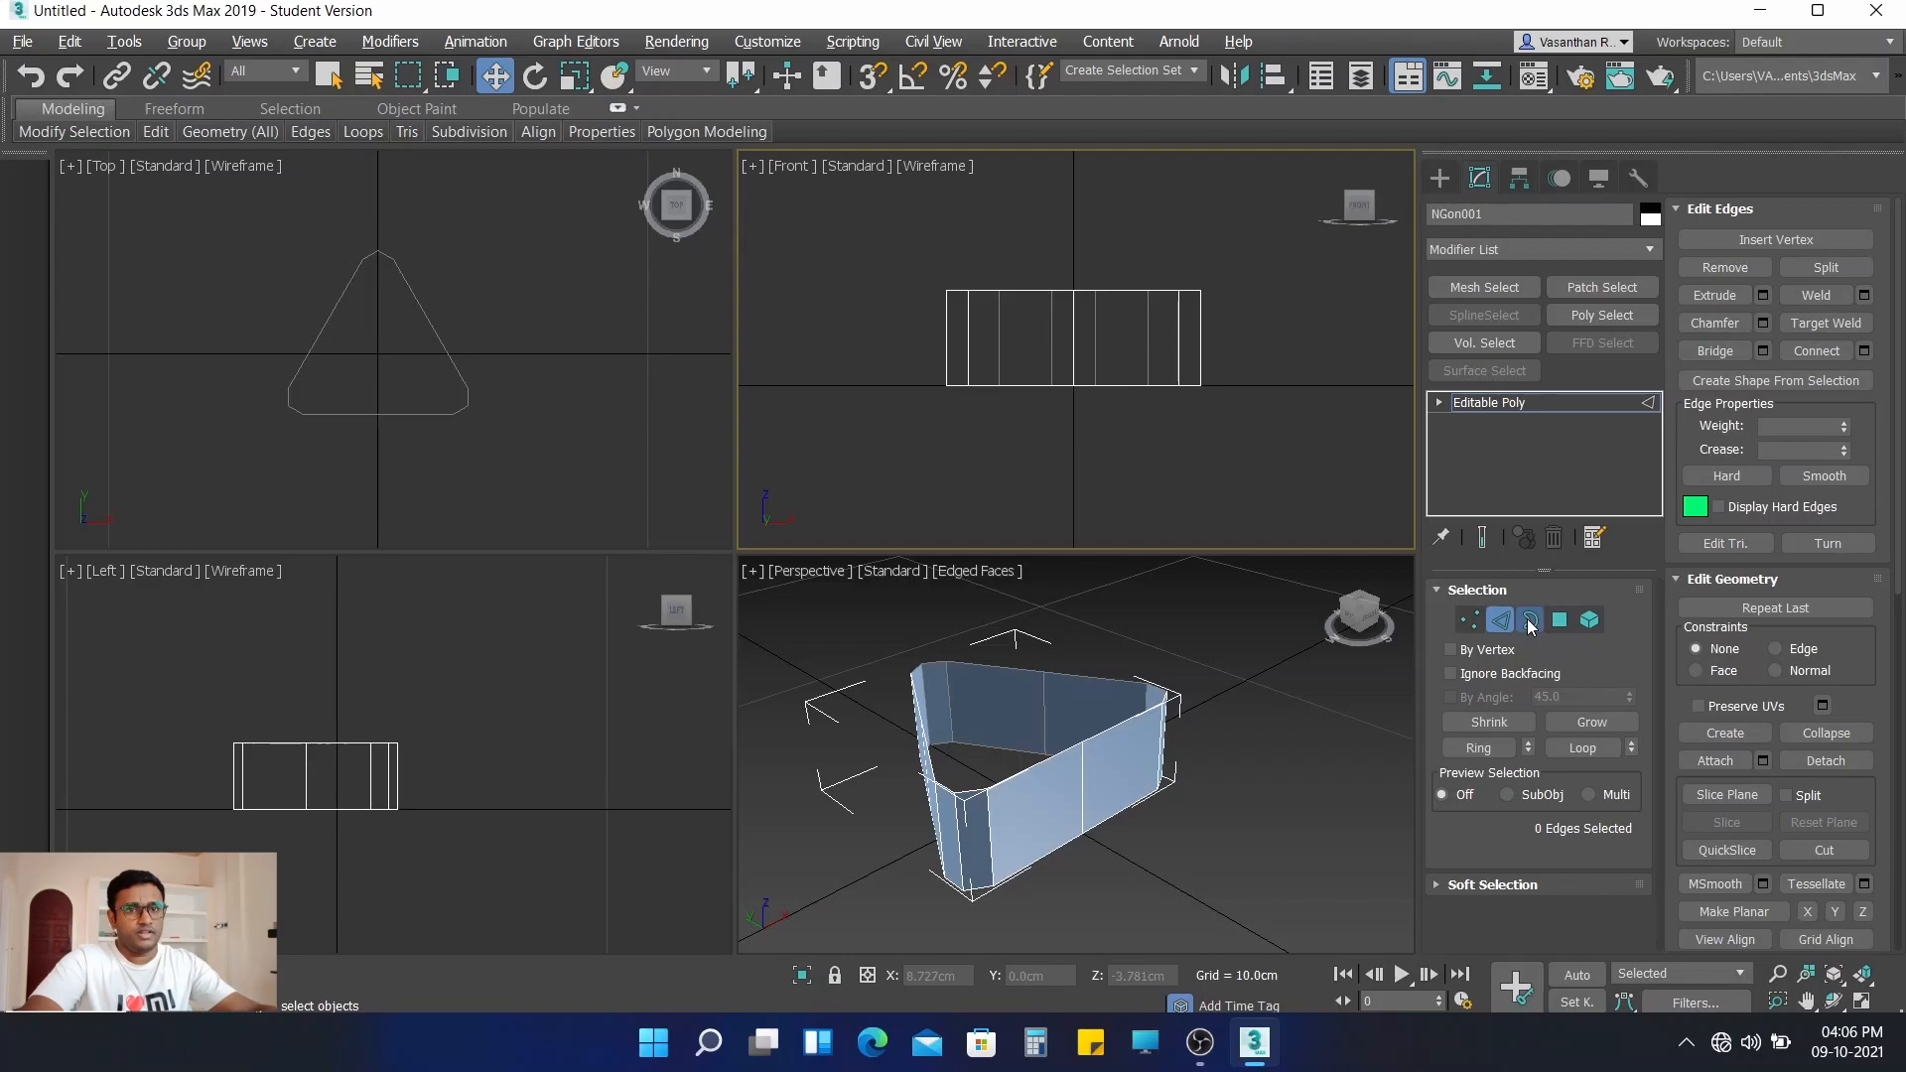
pyautogui.click(1530, 621)
pyautogui.click(1031, 385)
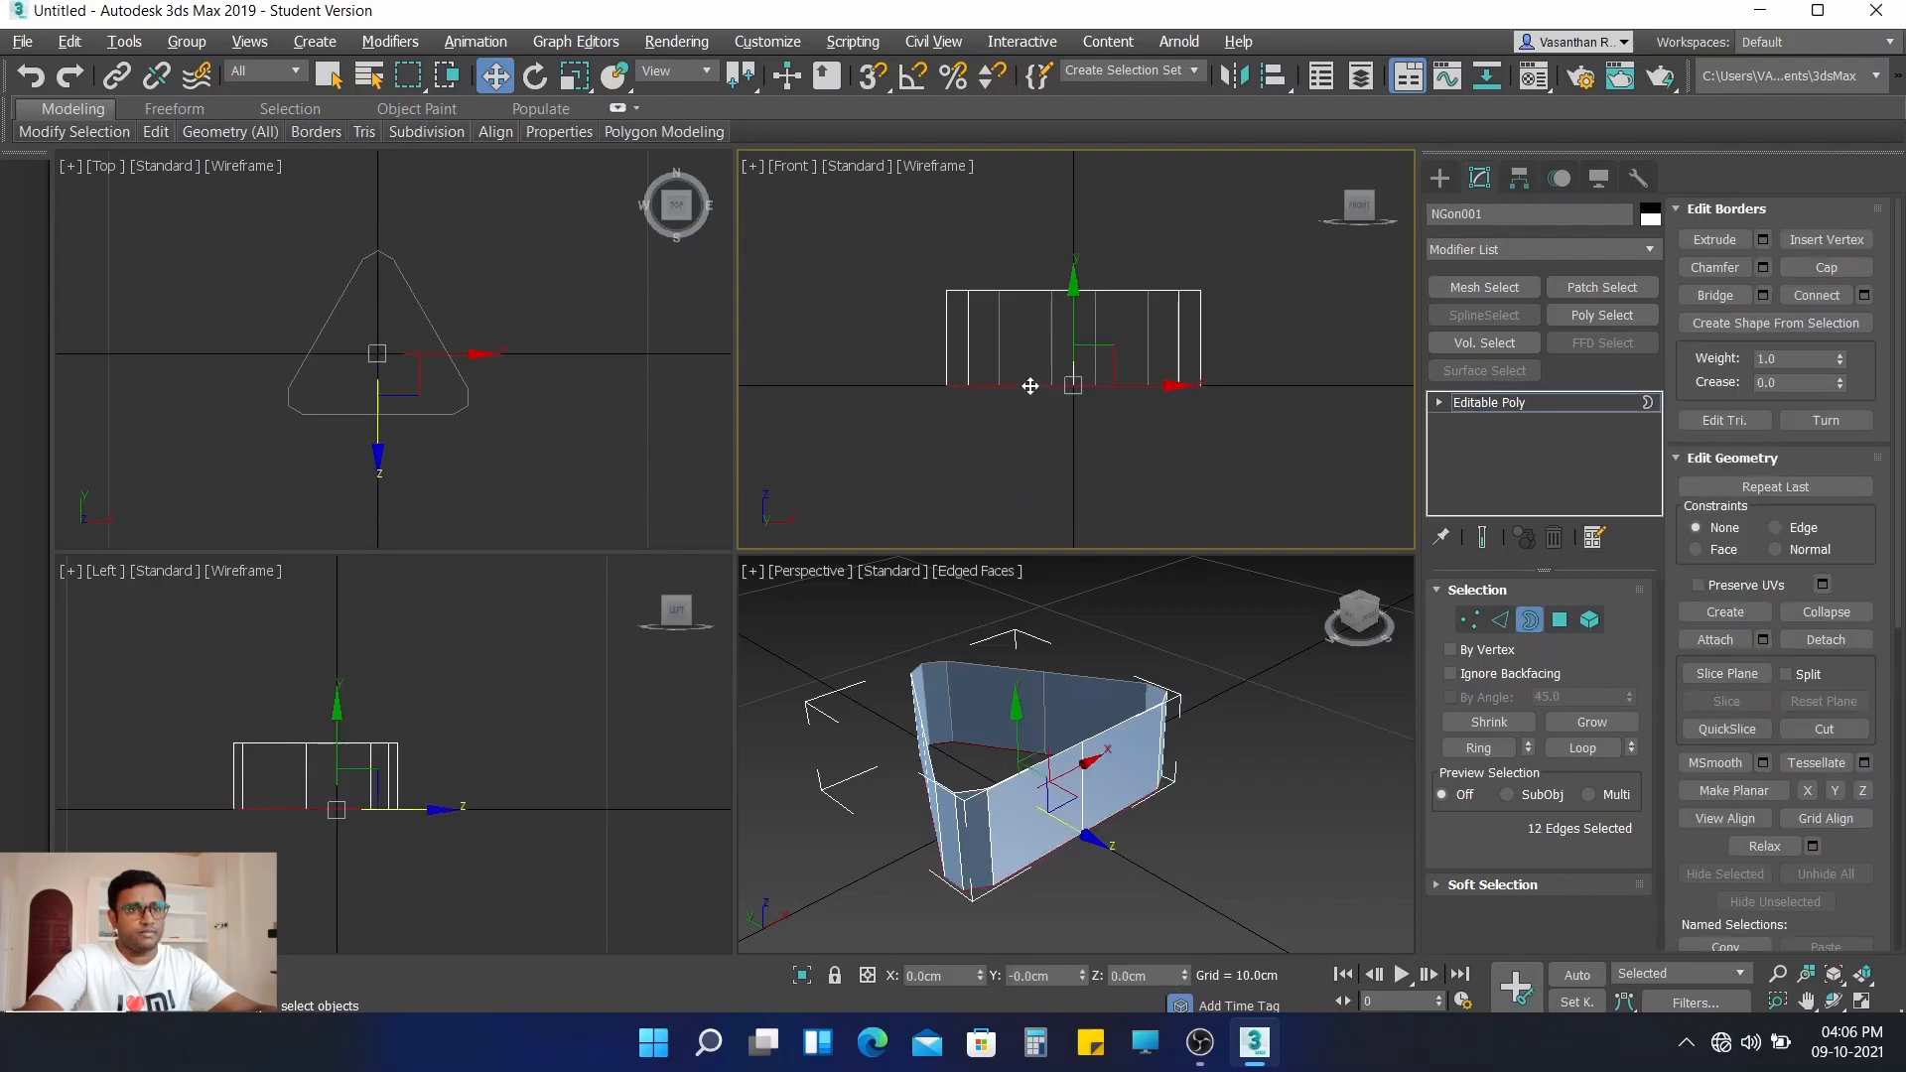
pyautogui.click(1499, 626)
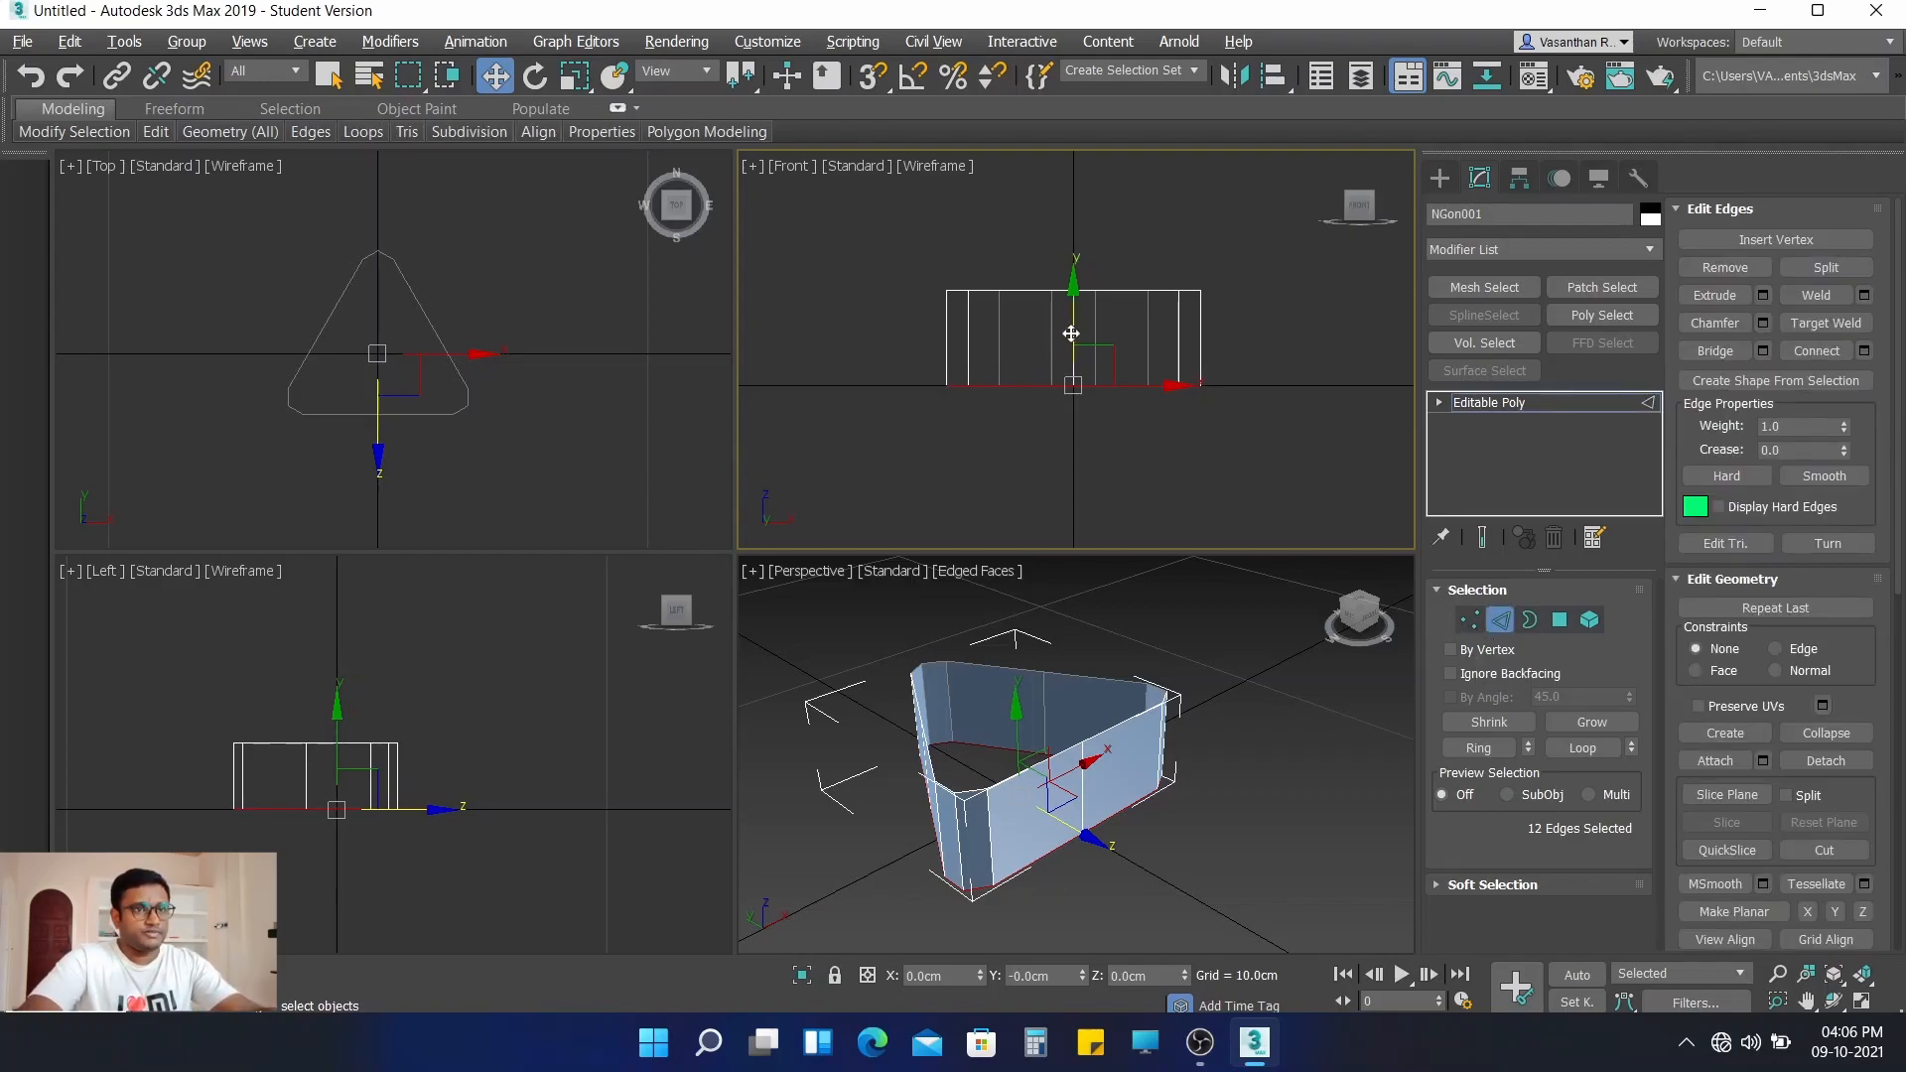
pyautogui.keyDown('shift'); pyautogui.moveTo(1070, 292); pyautogui.dragTo(1082, 375); pyautogui.keyUp('shift')
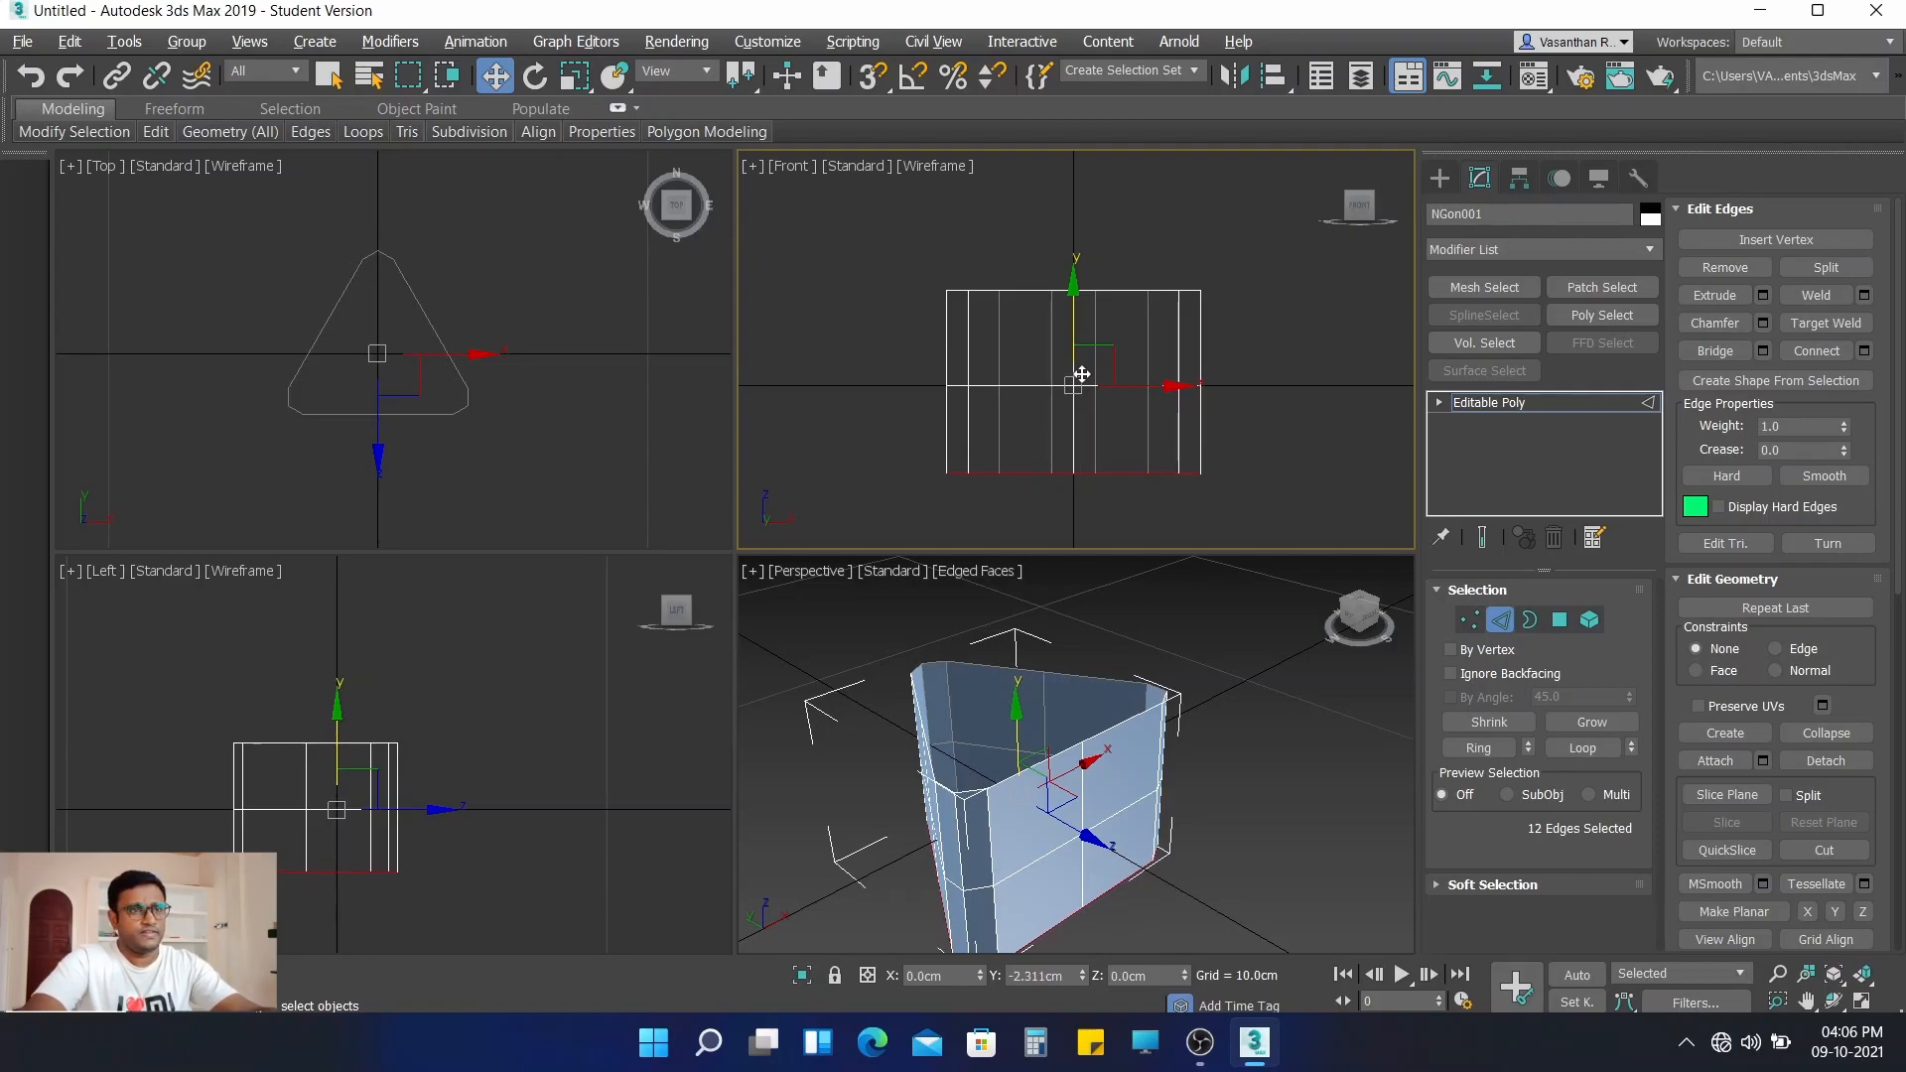
# - At Vertex level in the Perspective view, connect the four outer corner vertices of one flat side wall to its center vertex
pyautogui.keyDown('shift'); pyautogui.moveTo(1081, 374); pyautogui.dragTo(1081, 374); pyautogui.keyUp('shift')
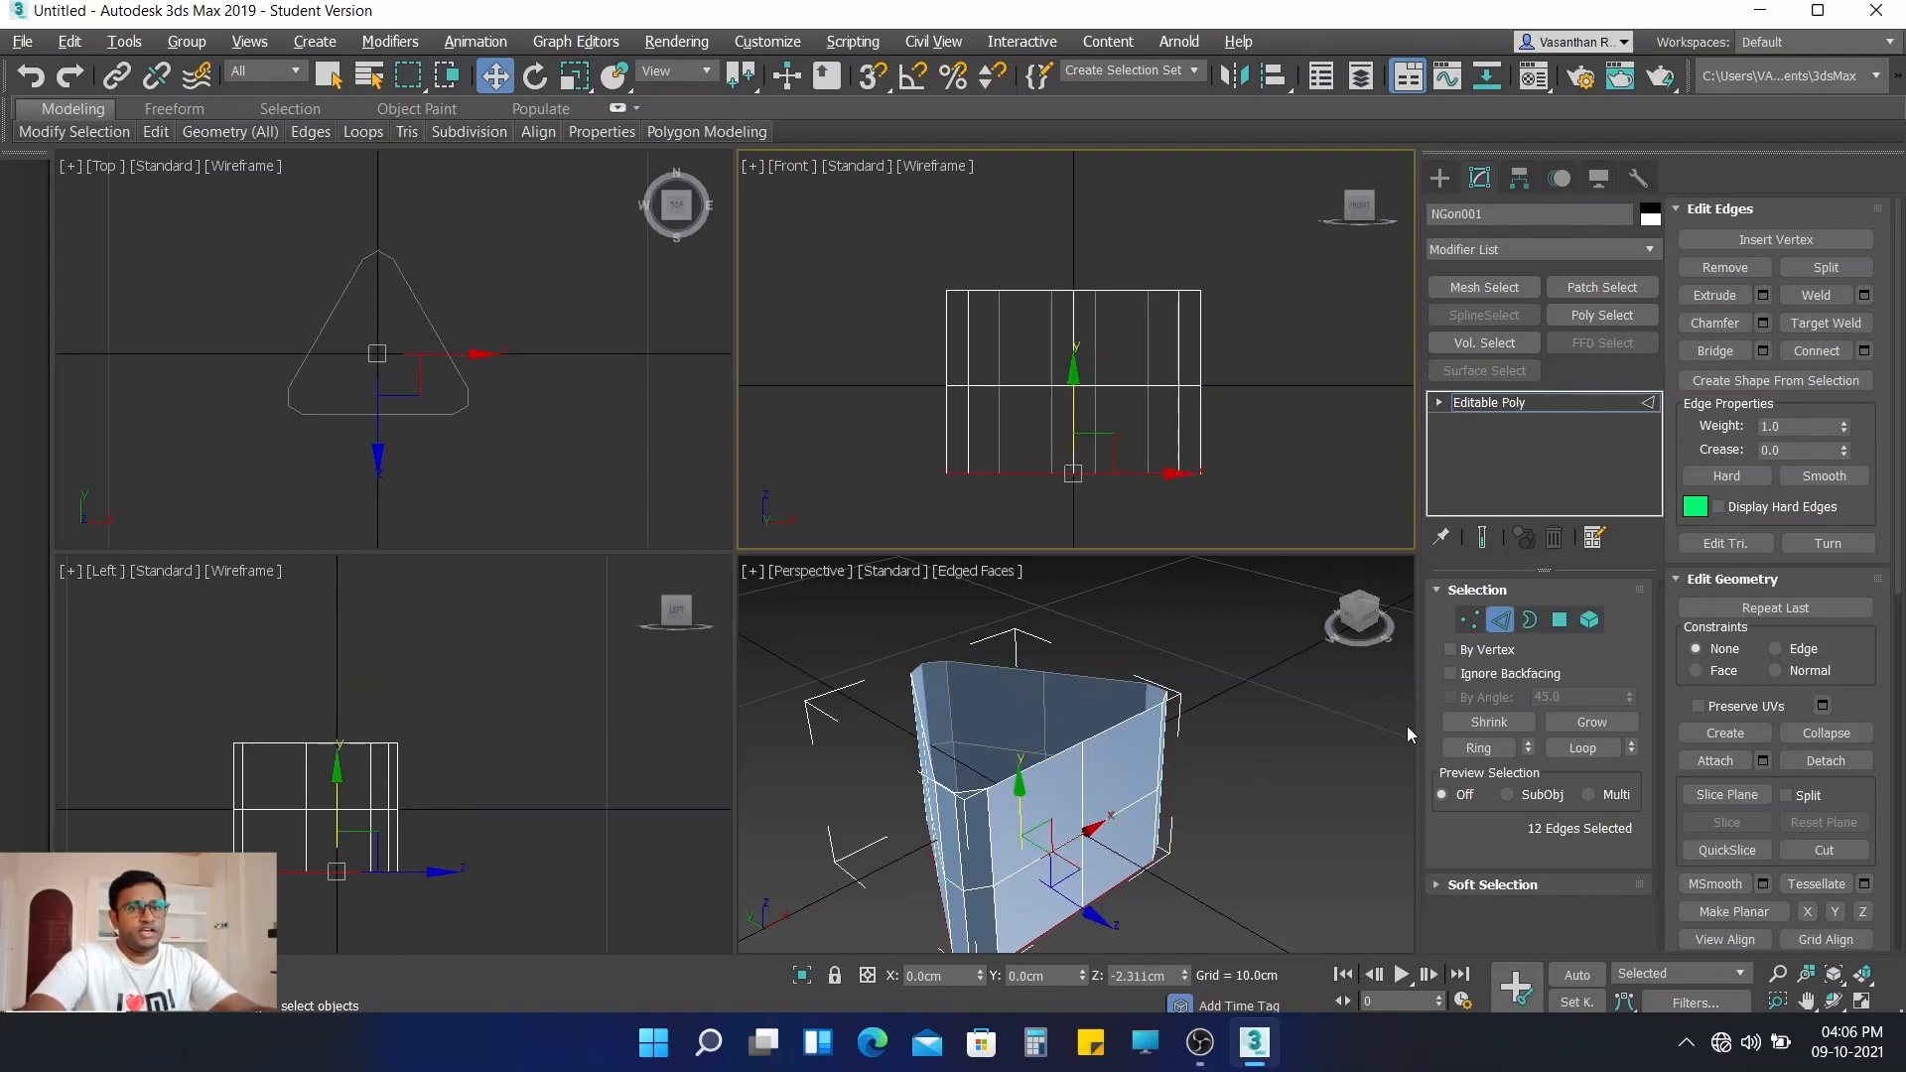
pyautogui.click(1472, 618)
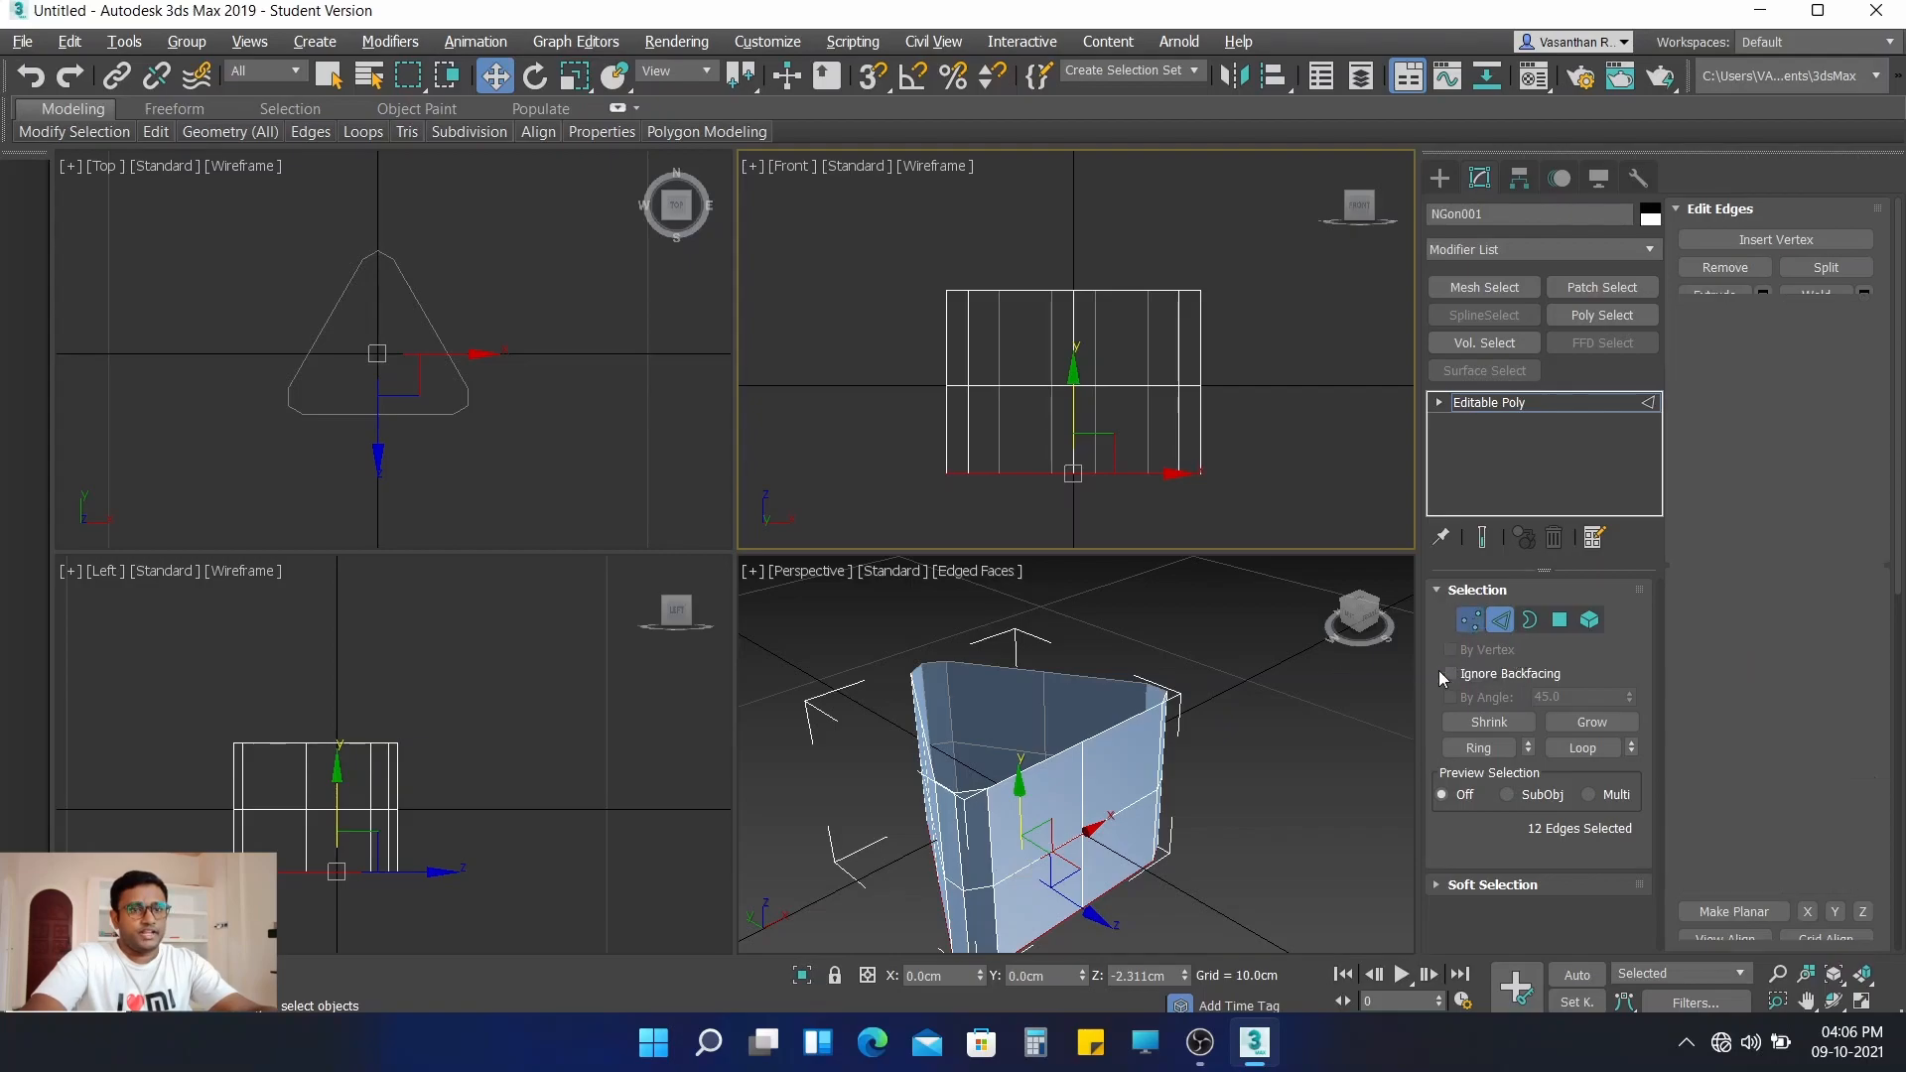
pyautogui.click(825, 629)
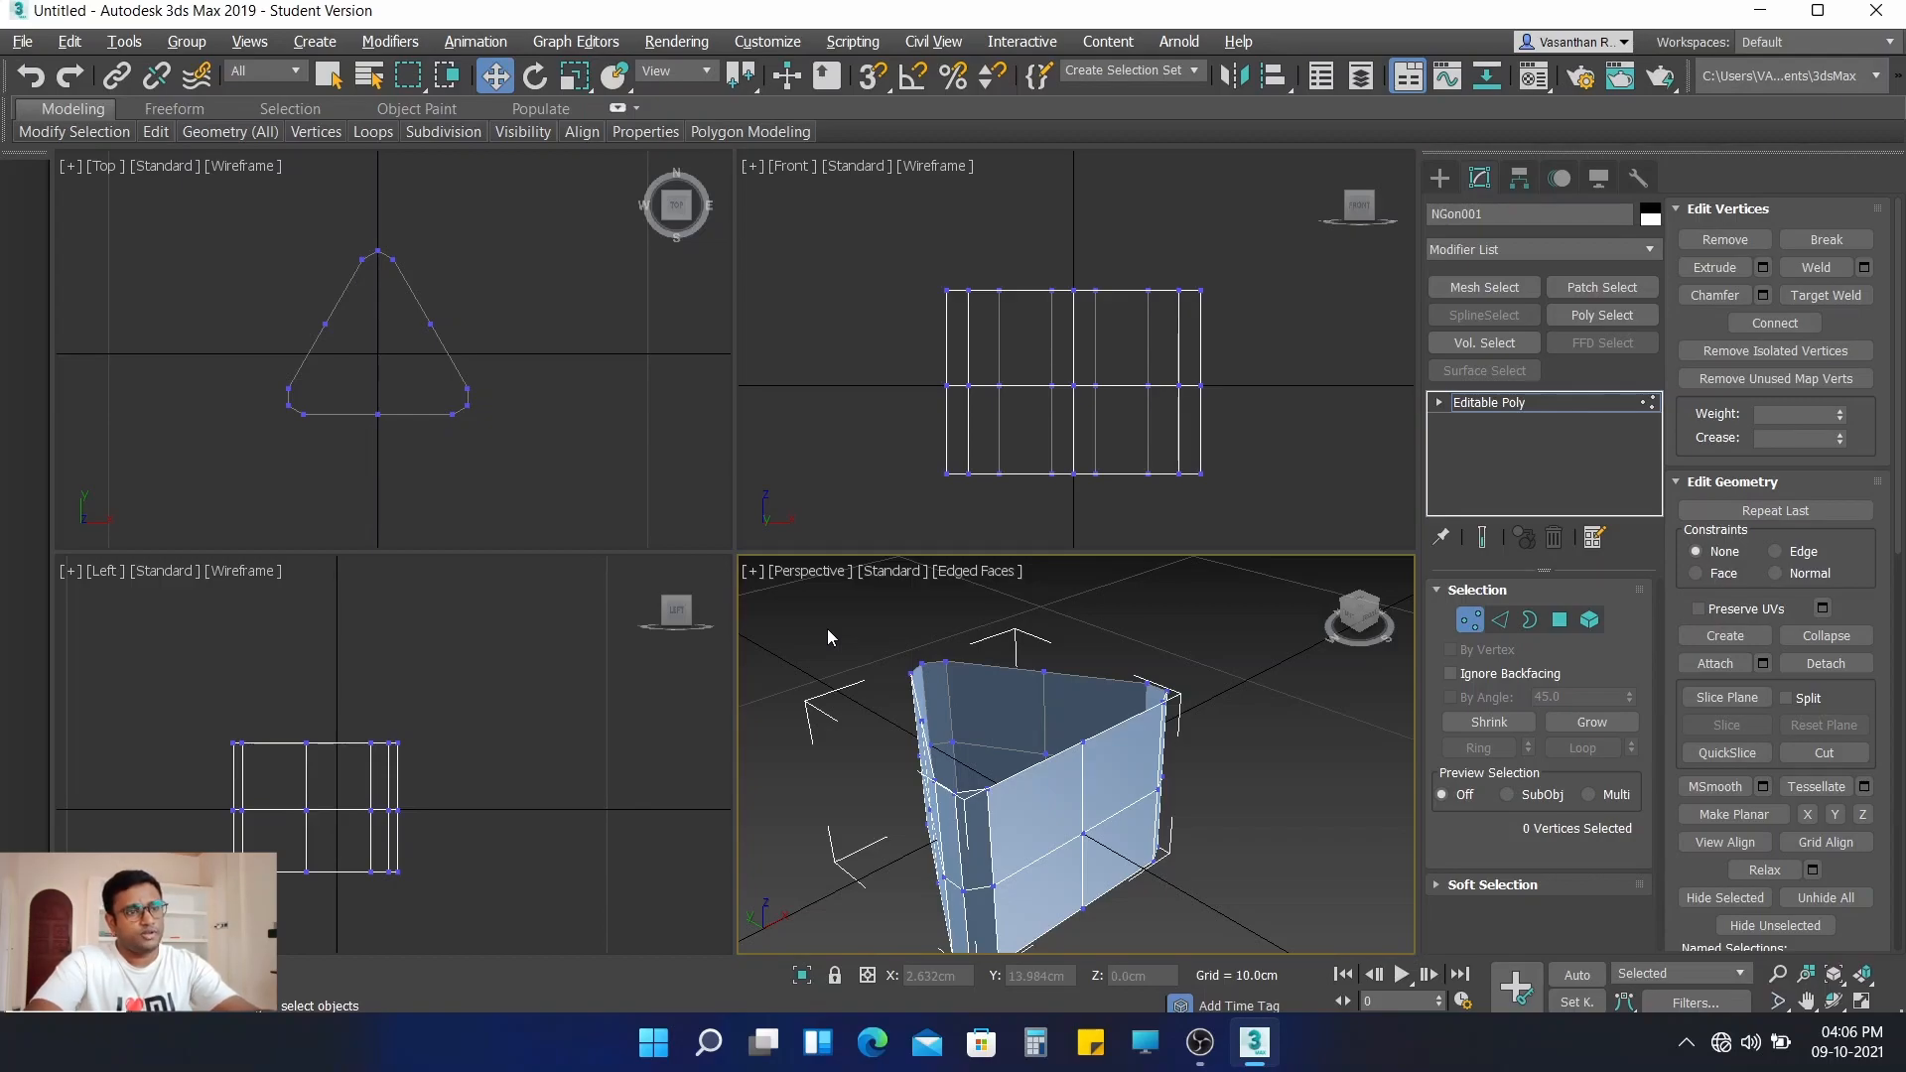
pyautogui.hotkey('alt', 'w')
pyautogui.keyDown('alt'); pyautogui.moveTo(1131, 691); pyautogui.dragTo(1076, 596, button='middle'); pyautogui.keyUp('alt')
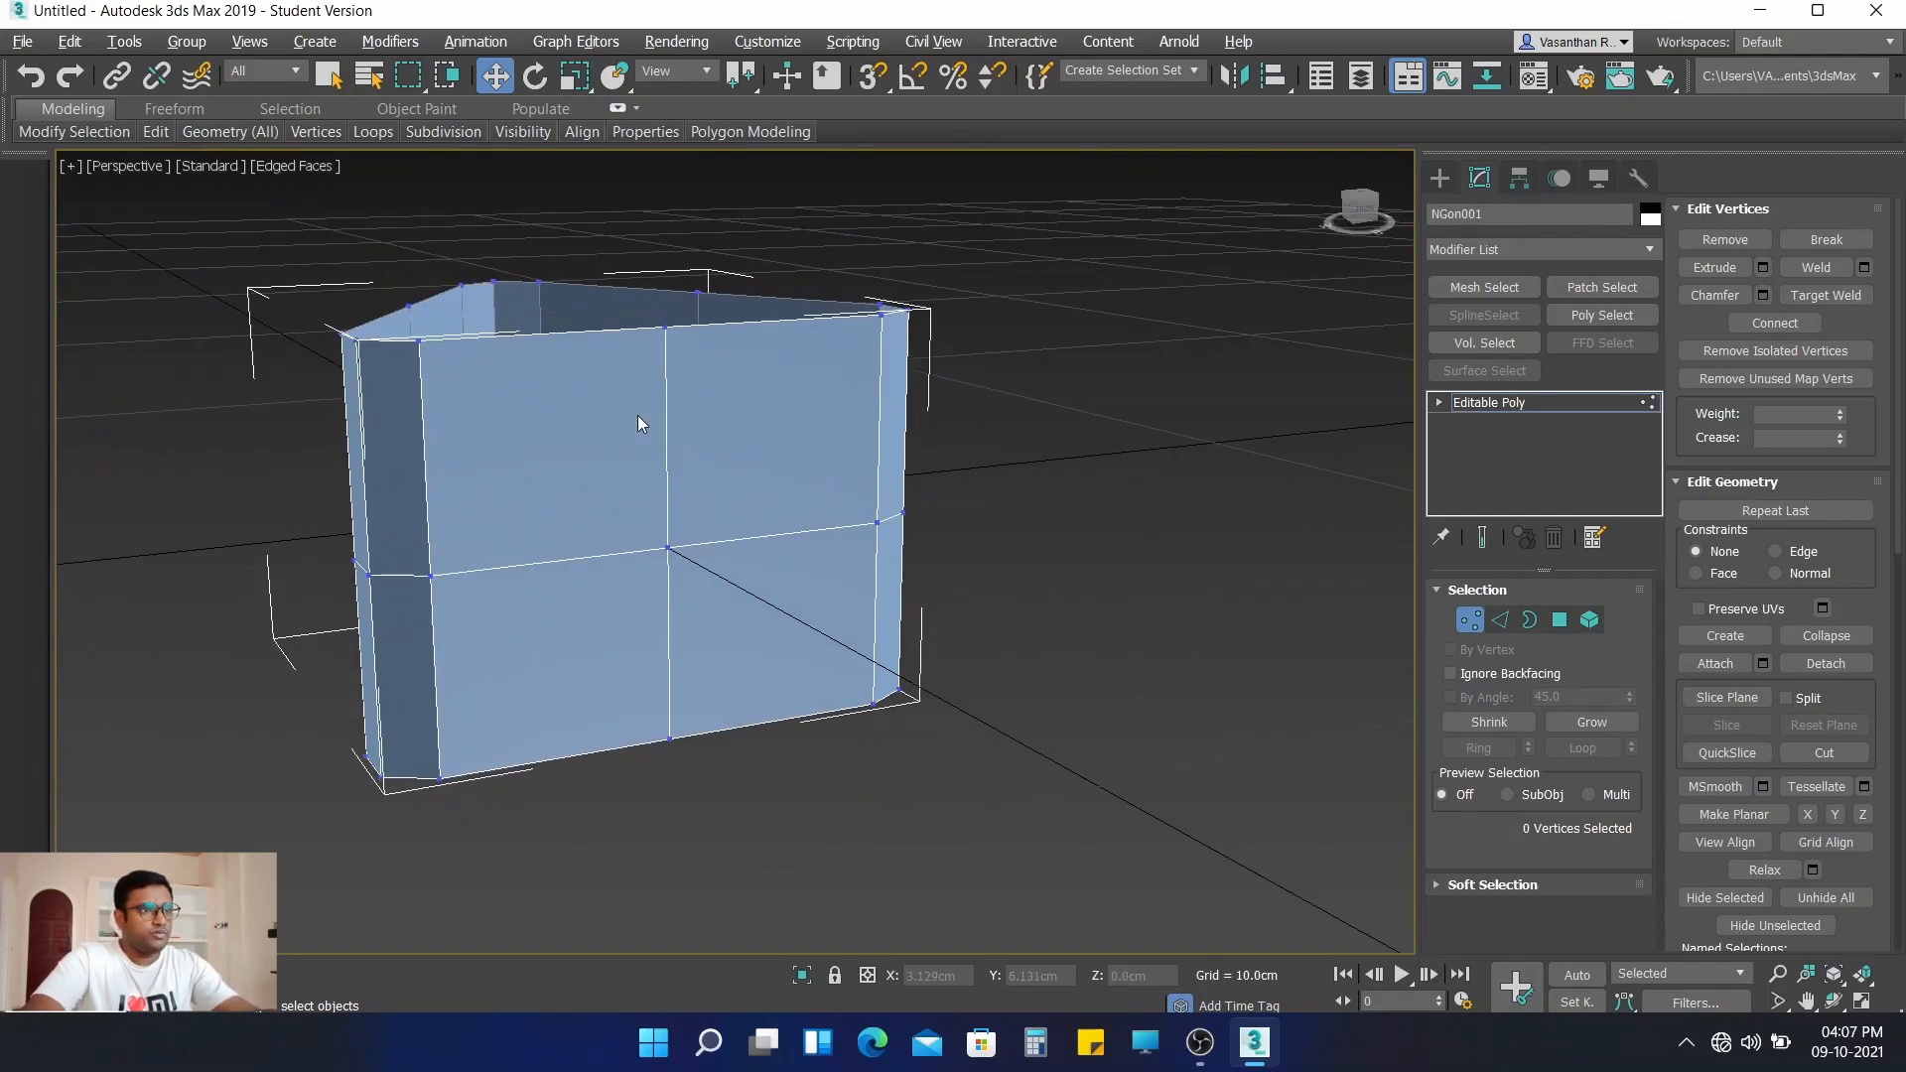
pyautogui.click(423, 341)
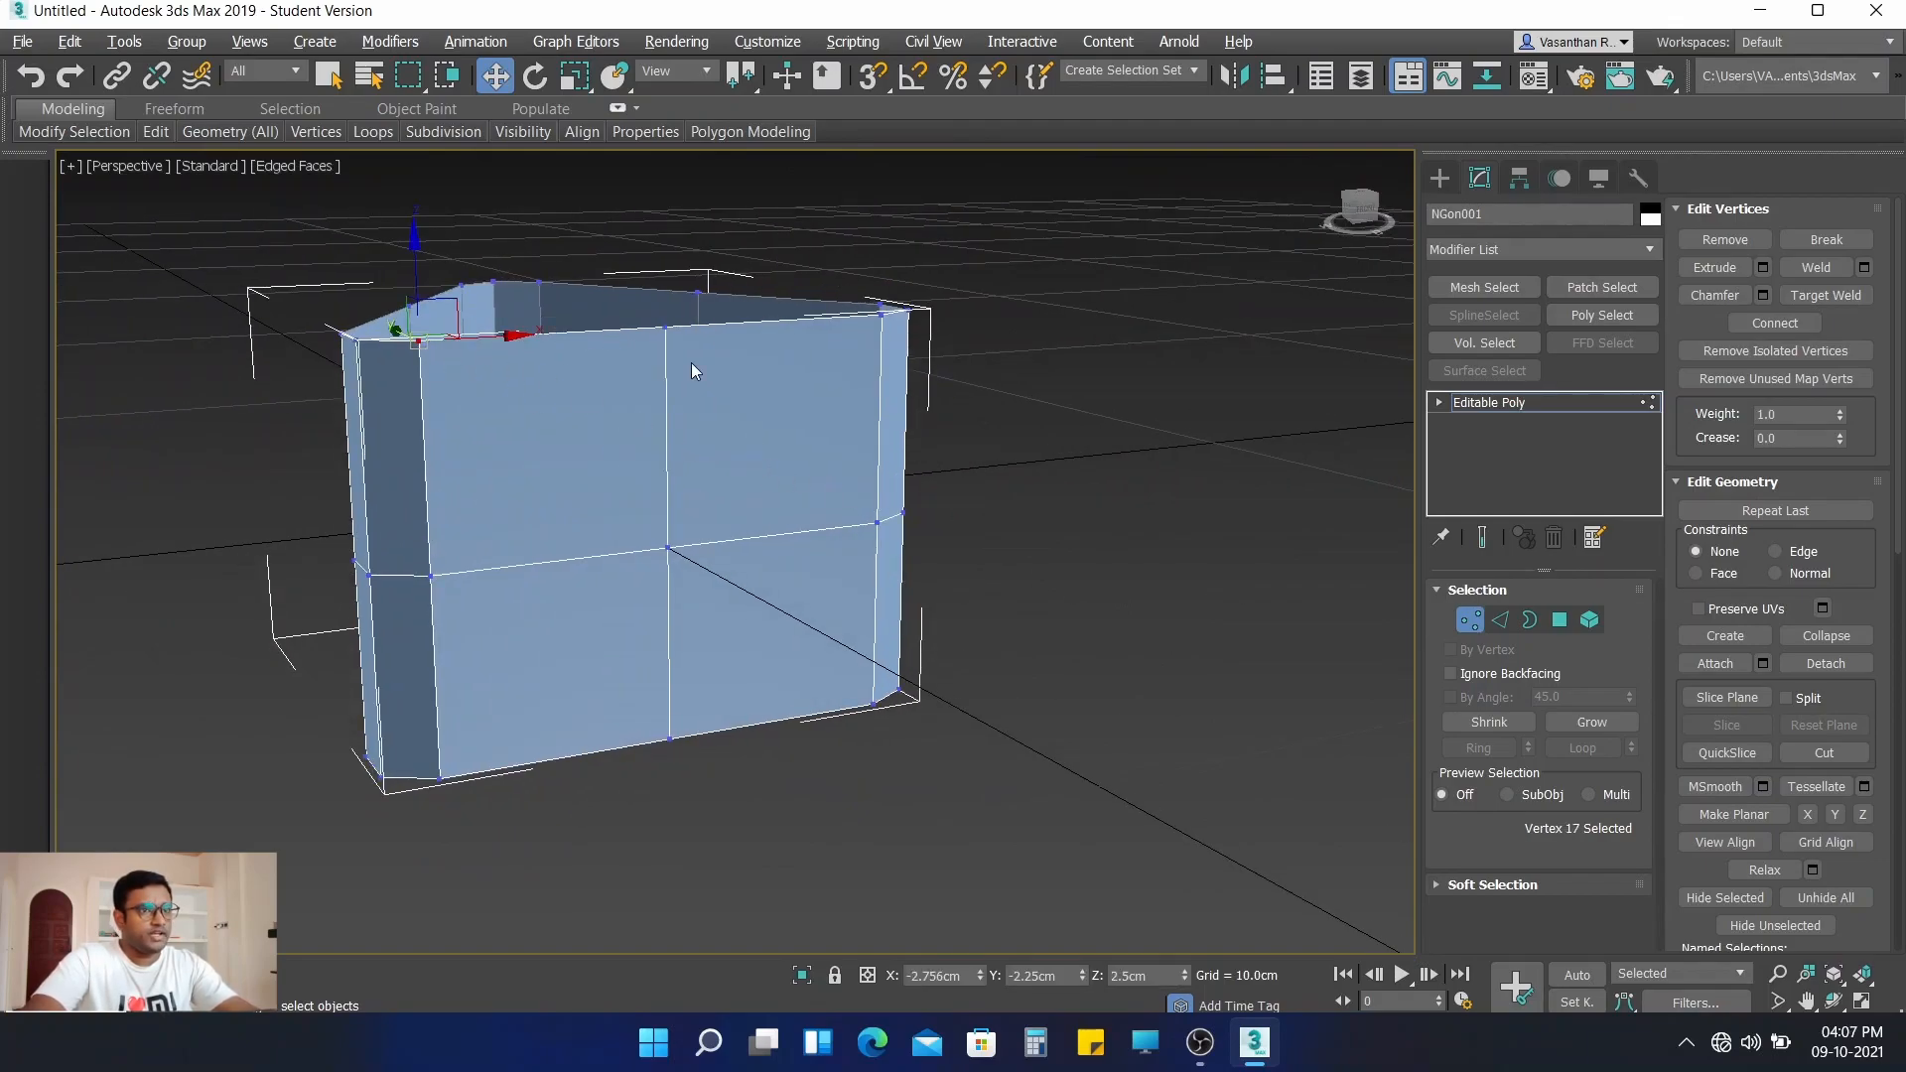
pyautogui.keyDown('ctrl'); pyautogui.click(878, 317); pyautogui.keyUp('ctrl')
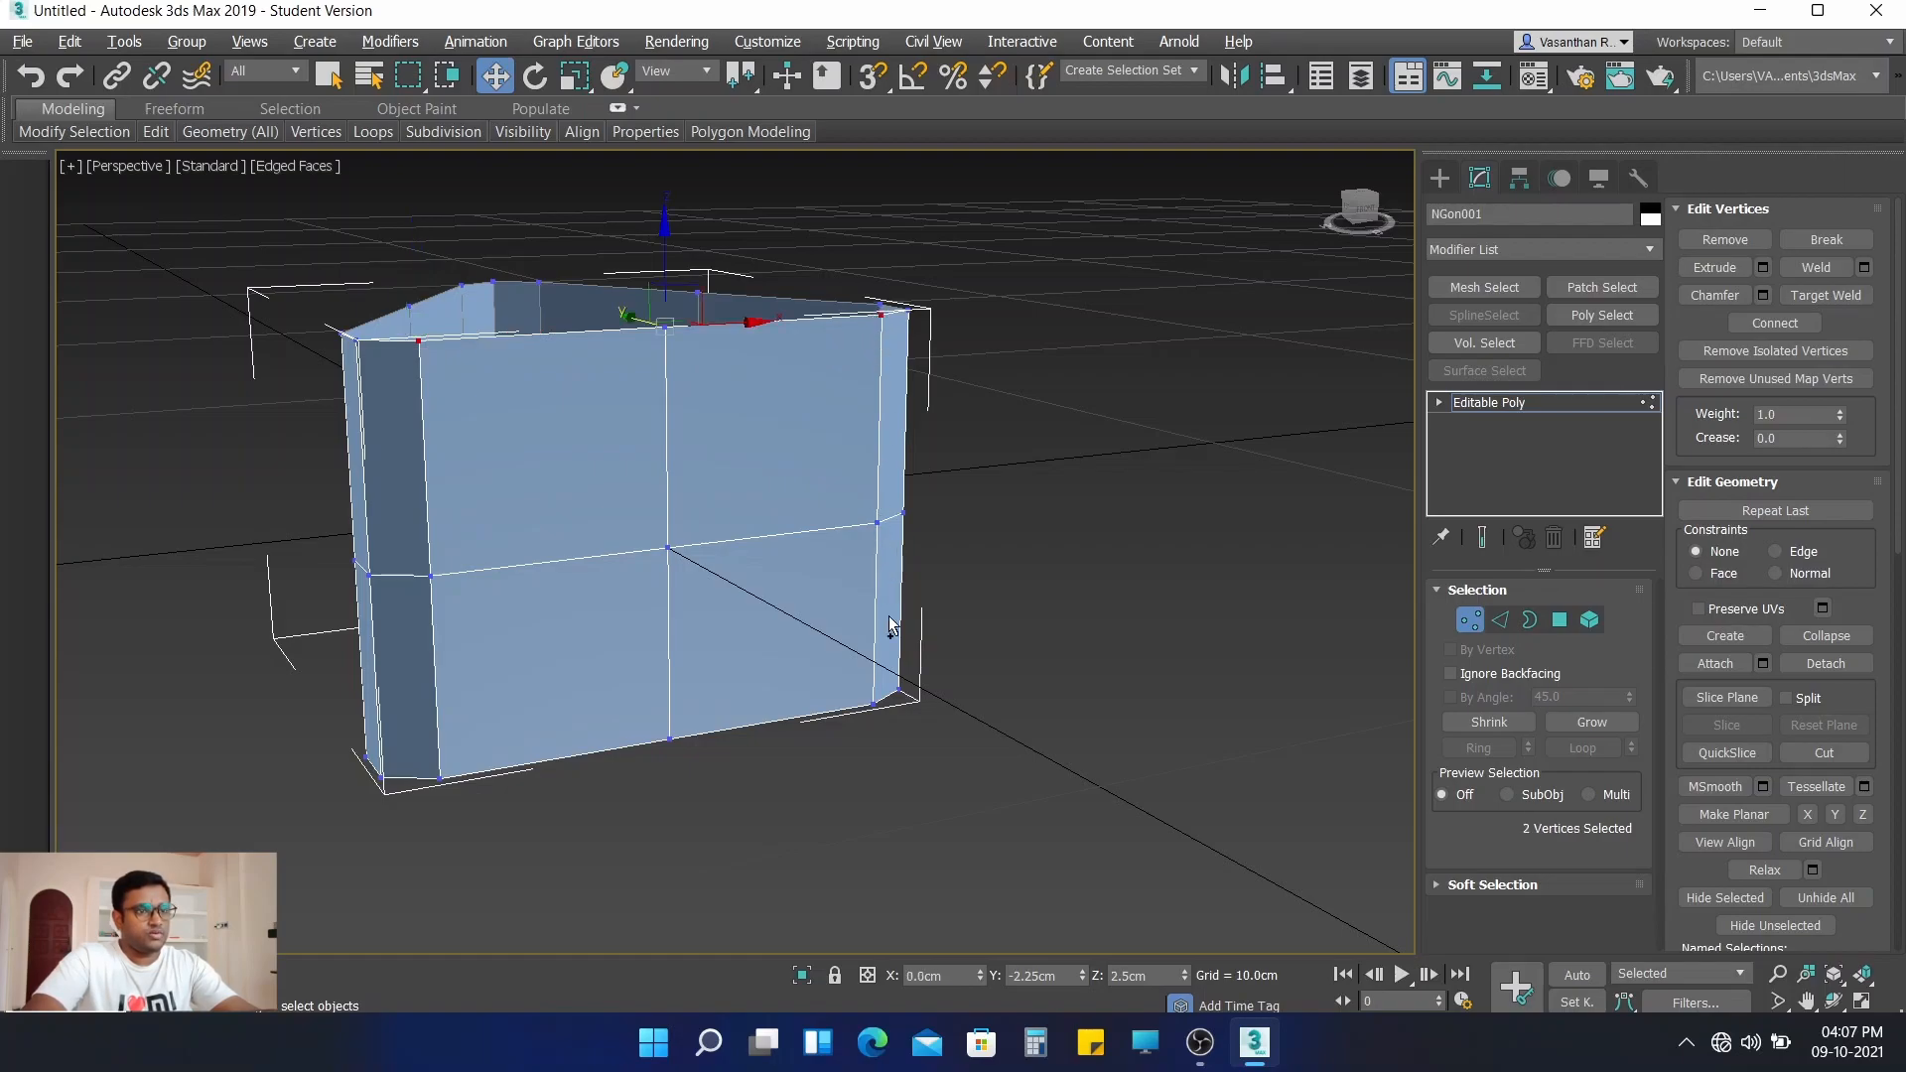
pyautogui.keyDown('ctrl'); pyautogui.click(873, 703); pyautogui.keyUp('ctrl')
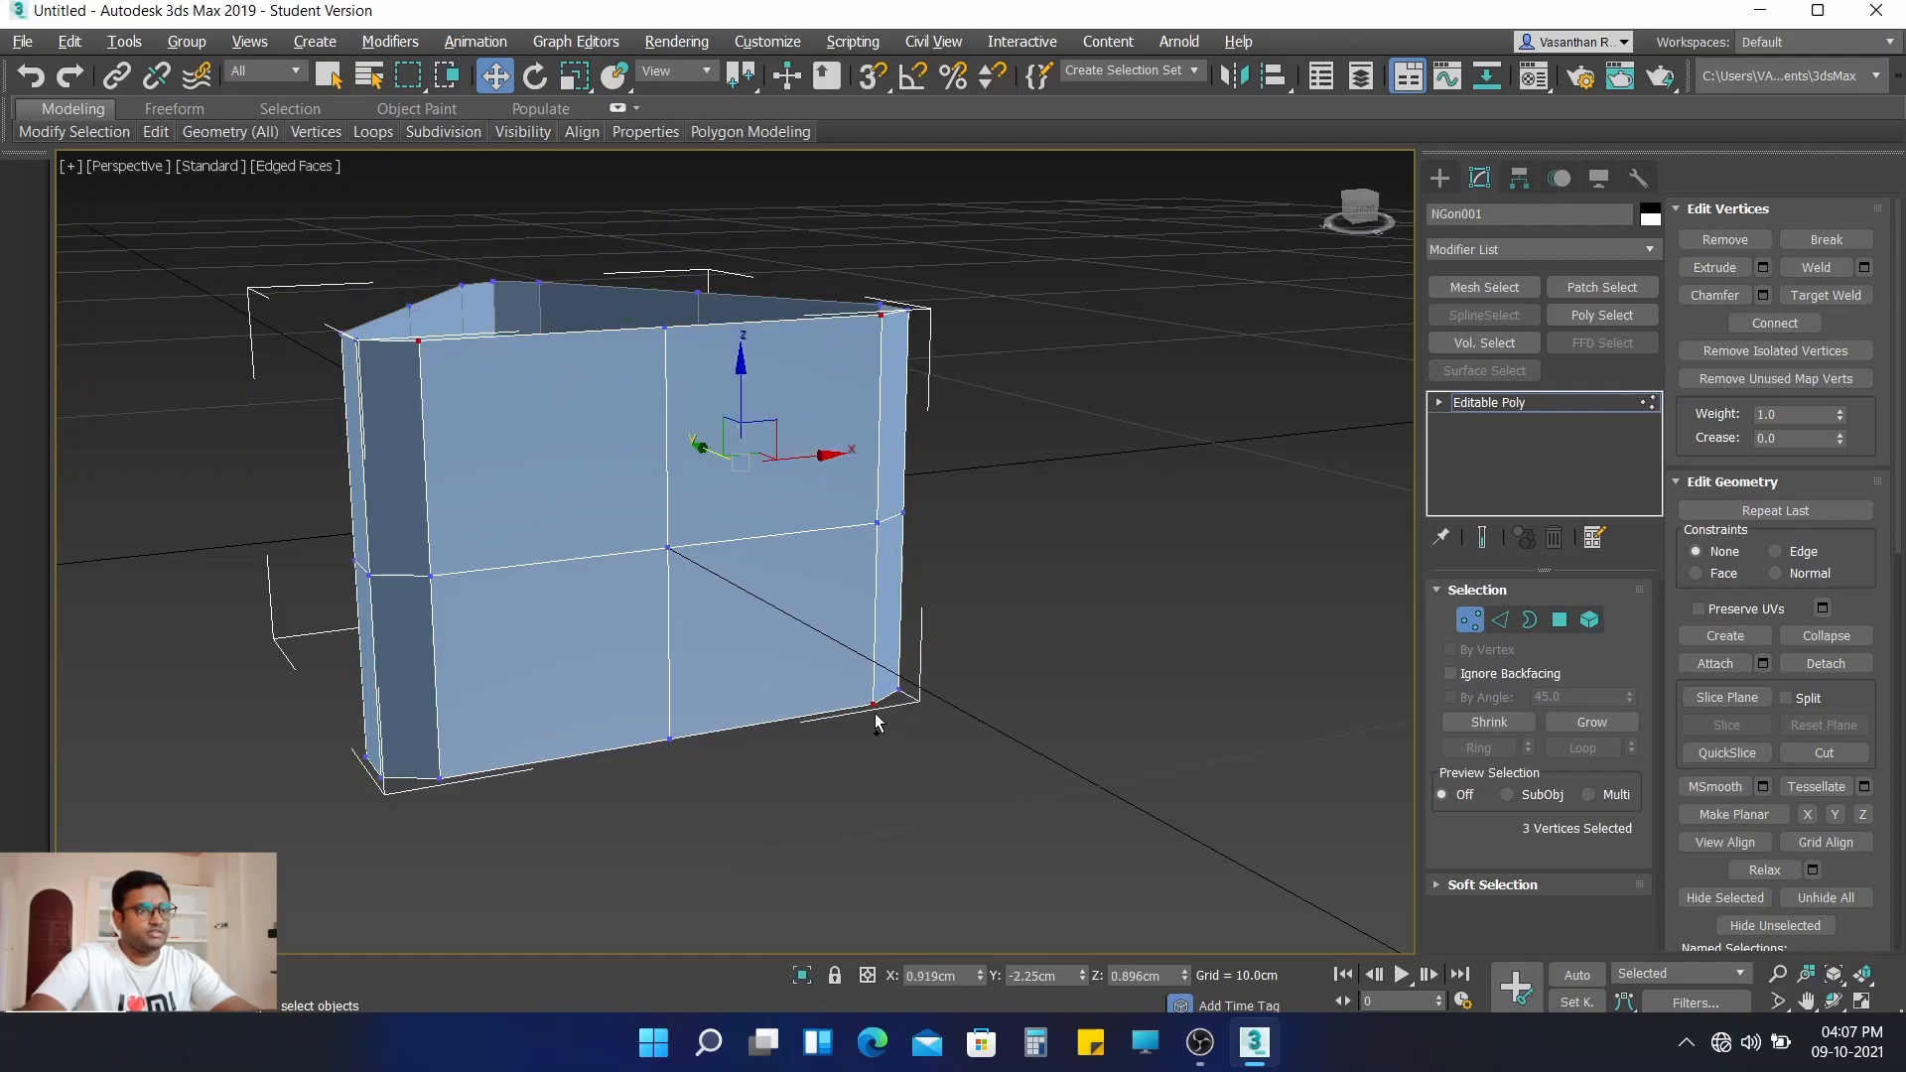
pyautogui.keyDown('ctrl'); pyautogui.click(442, 779); pyautogui.keyUp('ctrl')
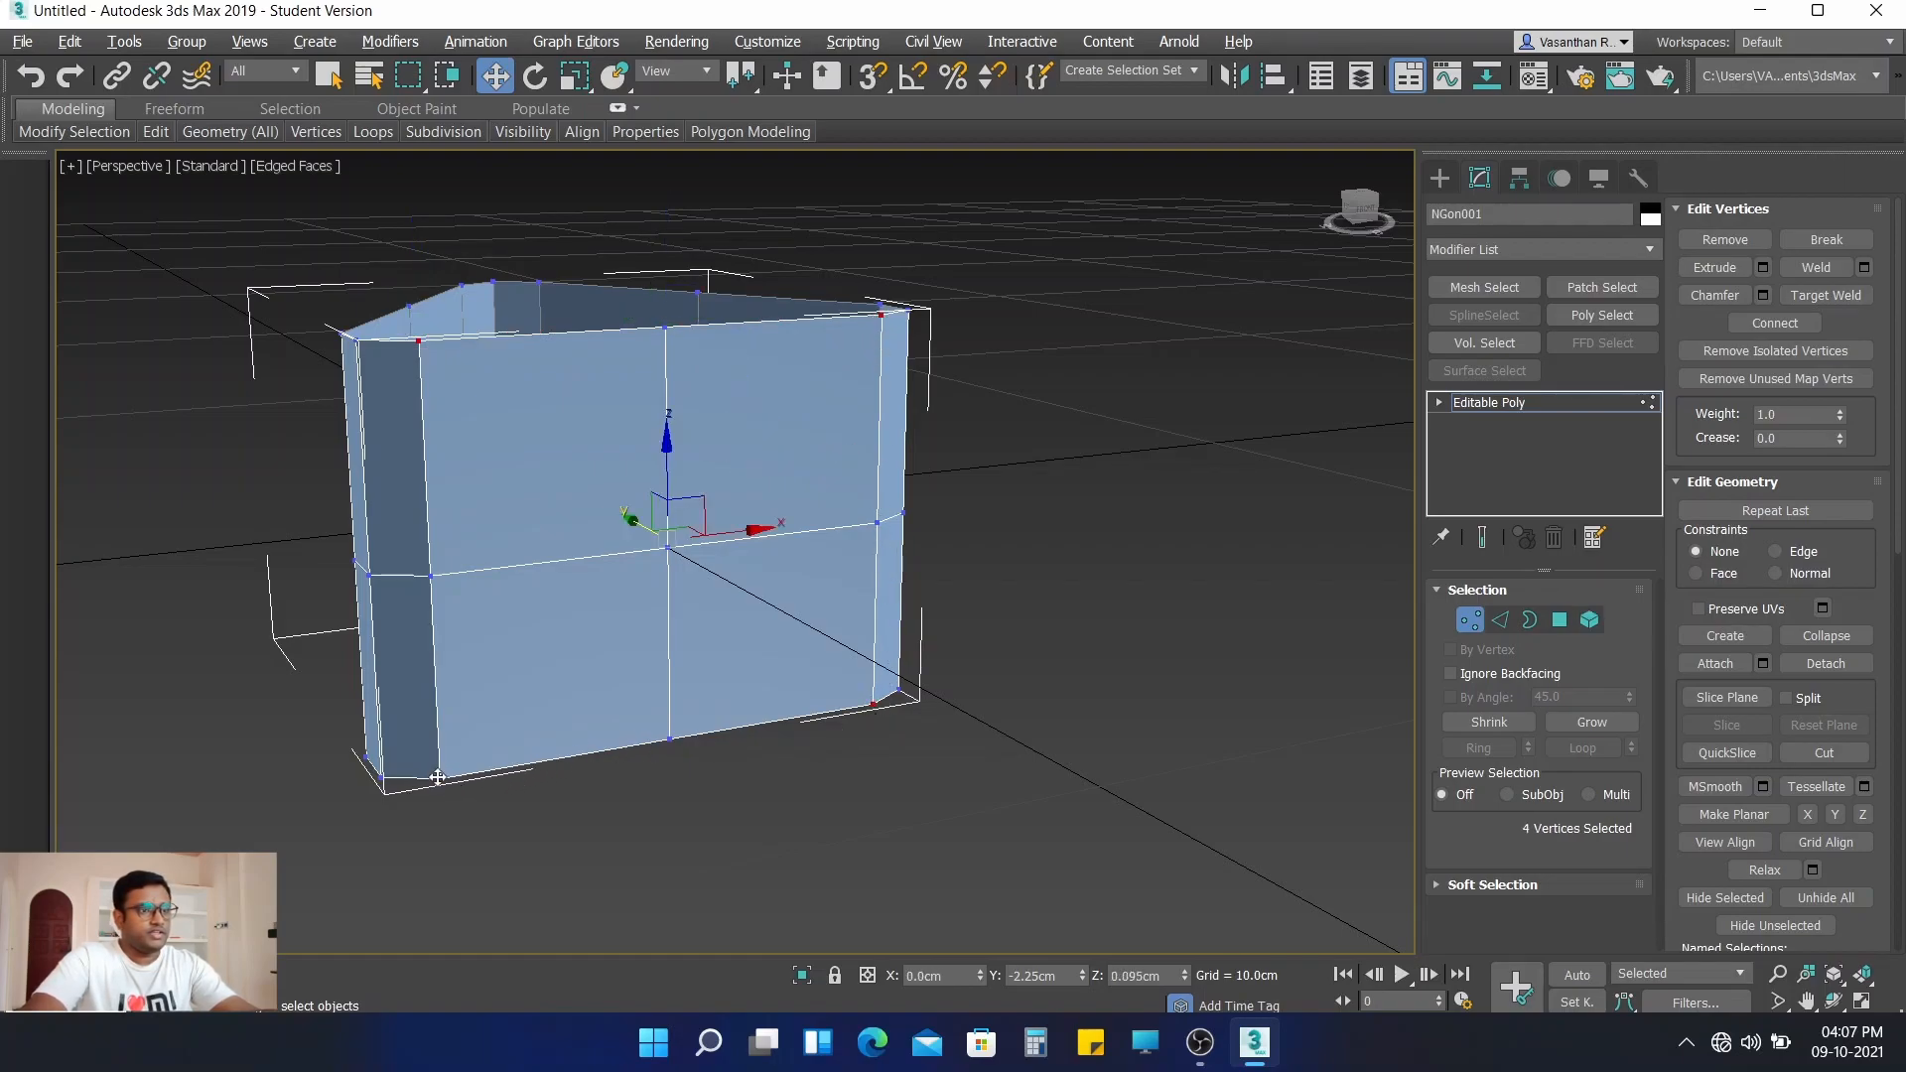
pyautogui.keyDown('ctrl'); pyautogui.click(669, 547); pyautogui.keyUp('ctrl')
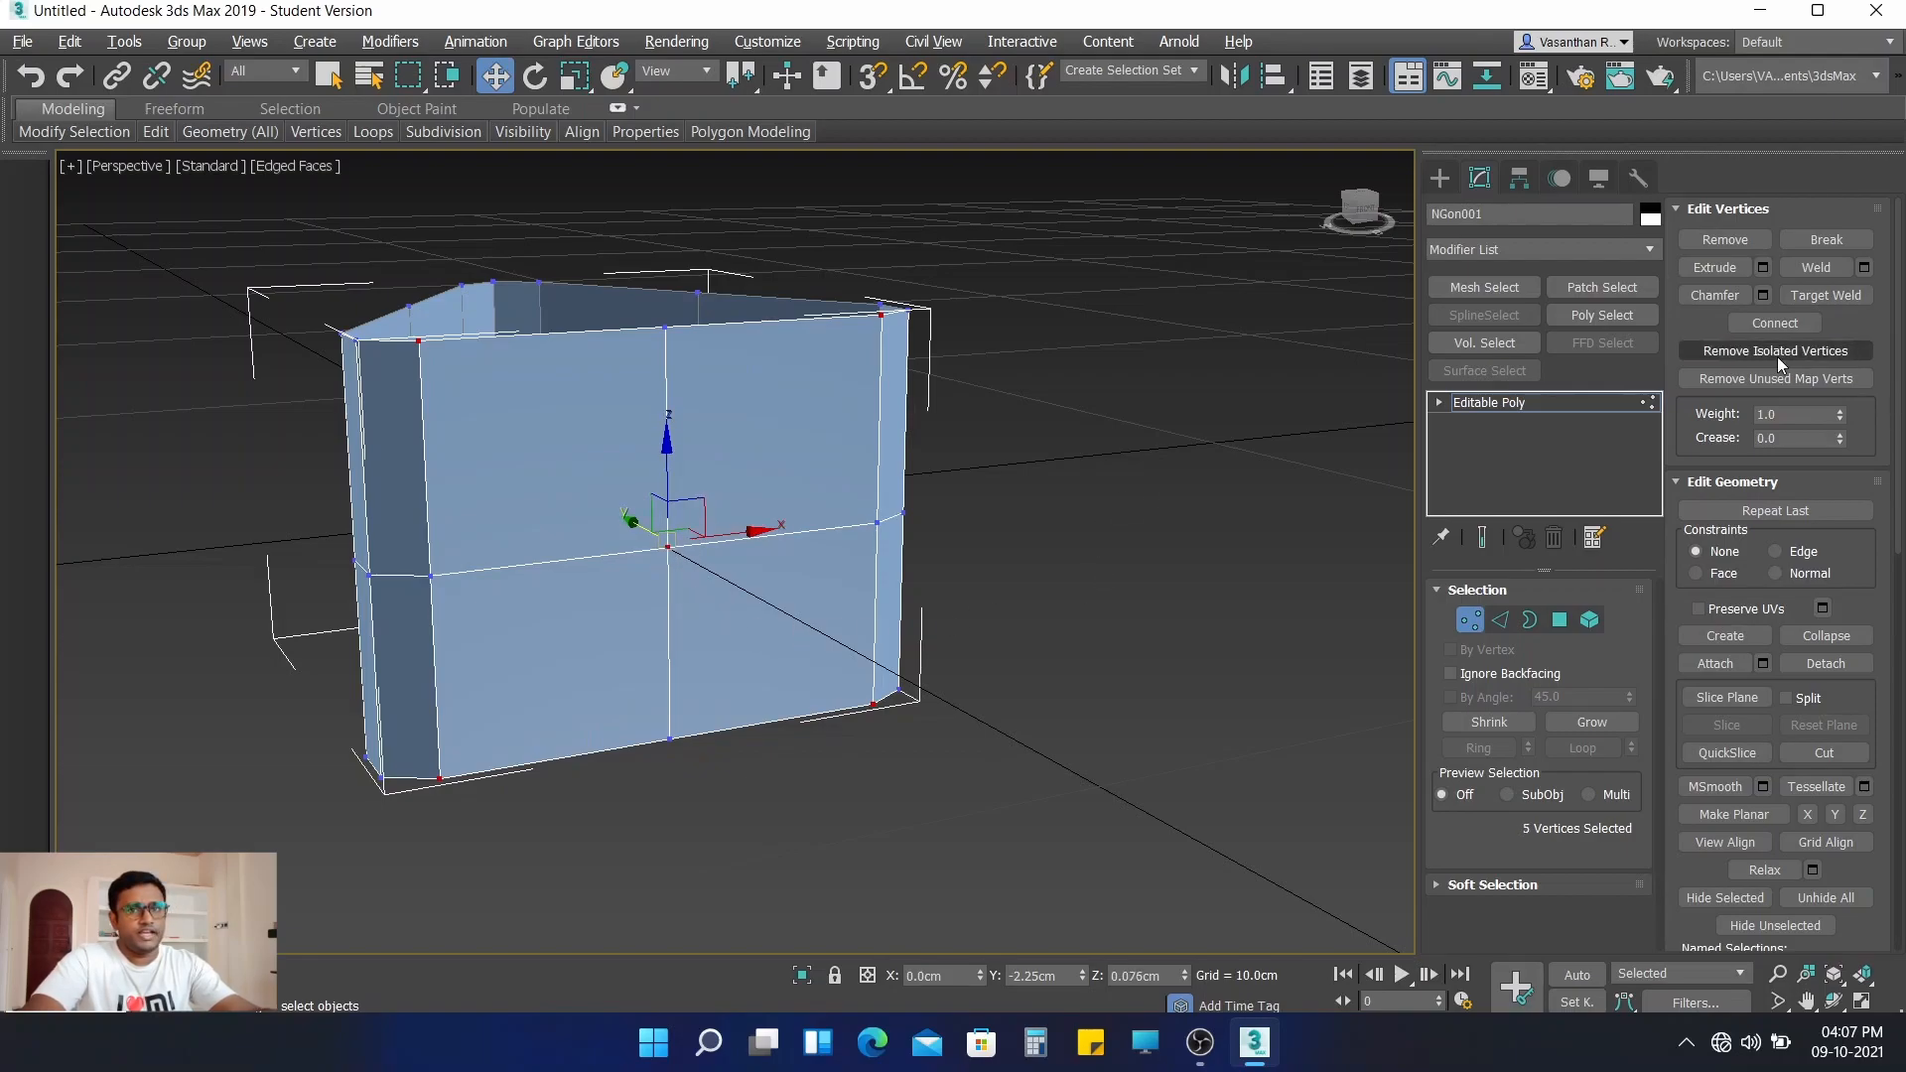
pyautogui.click(1775, 322)
# - Connect the four outer corner vertices of the second flat side wall to that wall's center vertex
pyautogui.keyDown('alt'); pyautogui.moveTo(1344, 589); pyautogui.dragTo(1145, 622, button='middle'); pyautogui.keyUp('alt')
pyautogui.scroll(3, 1146, 621)
pyautogui.scroll(-5, 1072, 568)
pyautogui.scroll(3, 1033, 540)
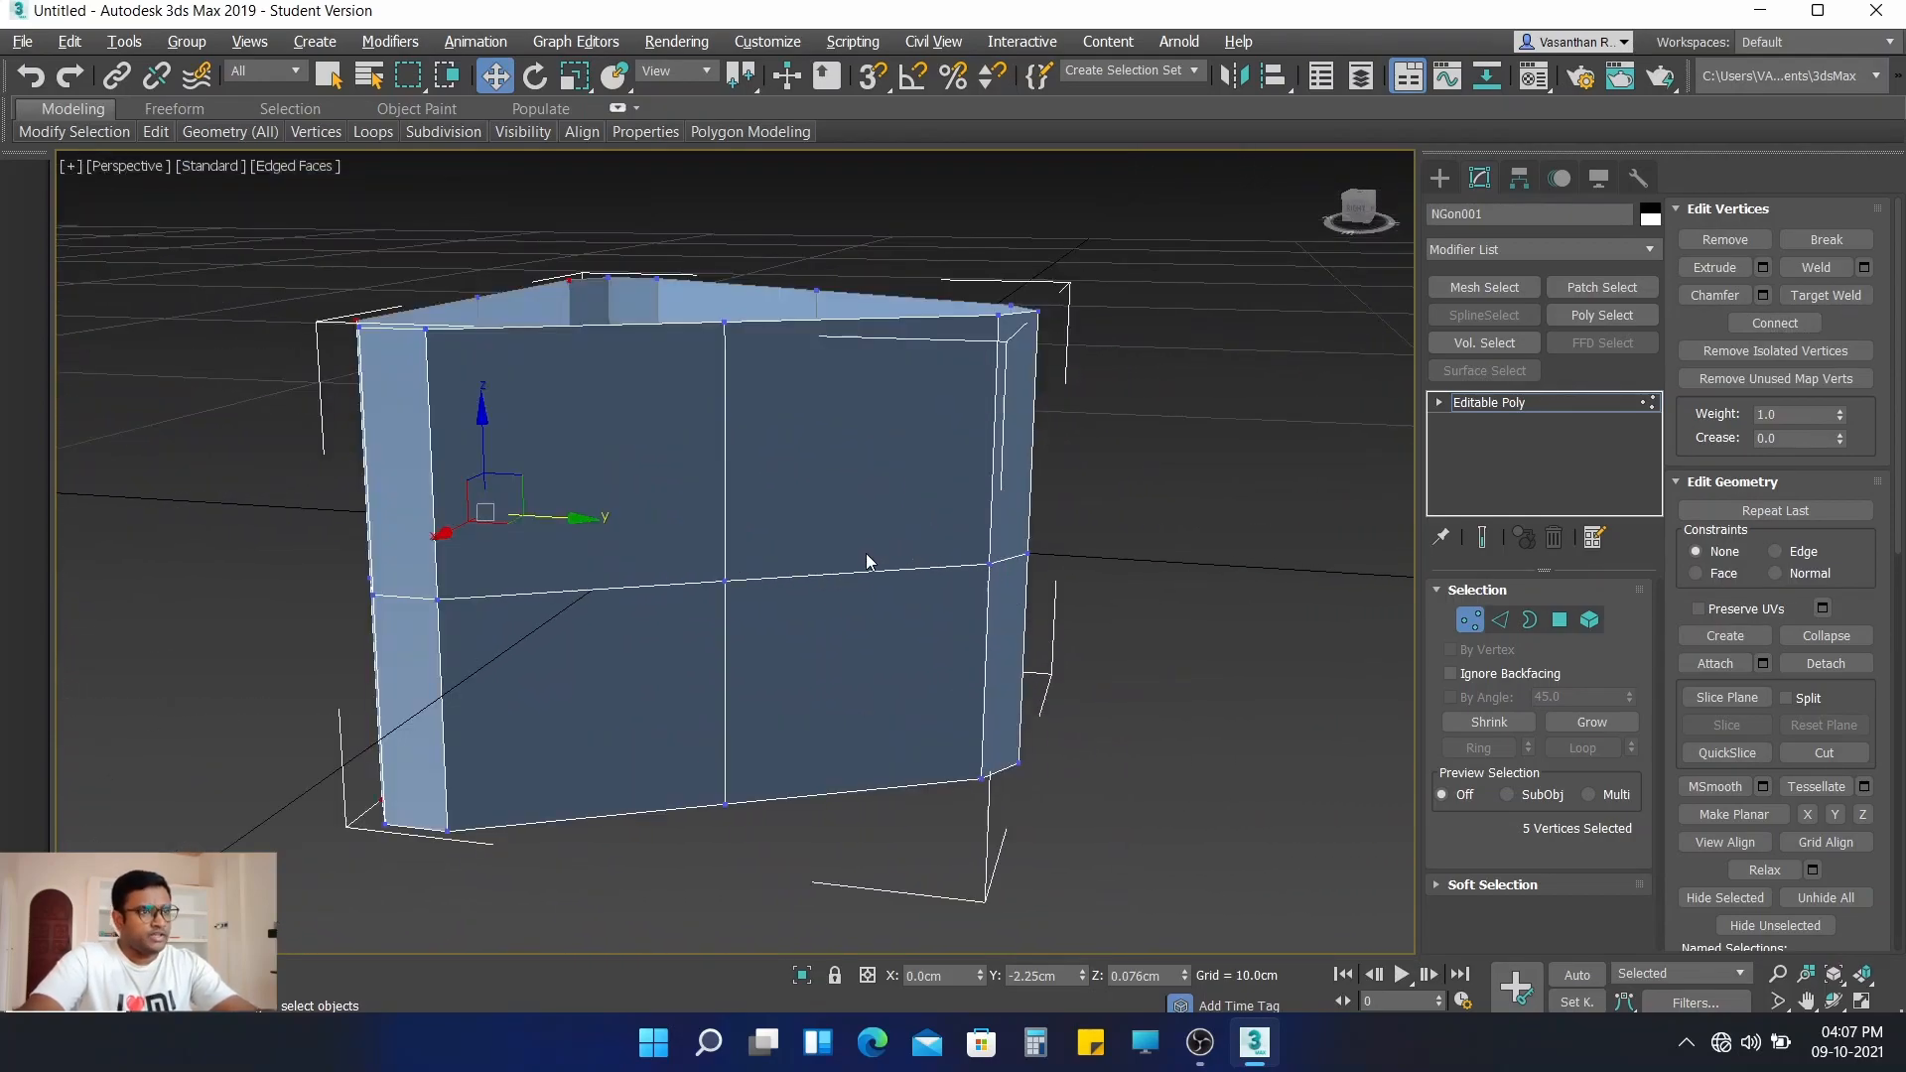
pyautogui.keyDown('ctrl'); pyautogui.click(425, 328); pyautogui.keyUp('ctrl')
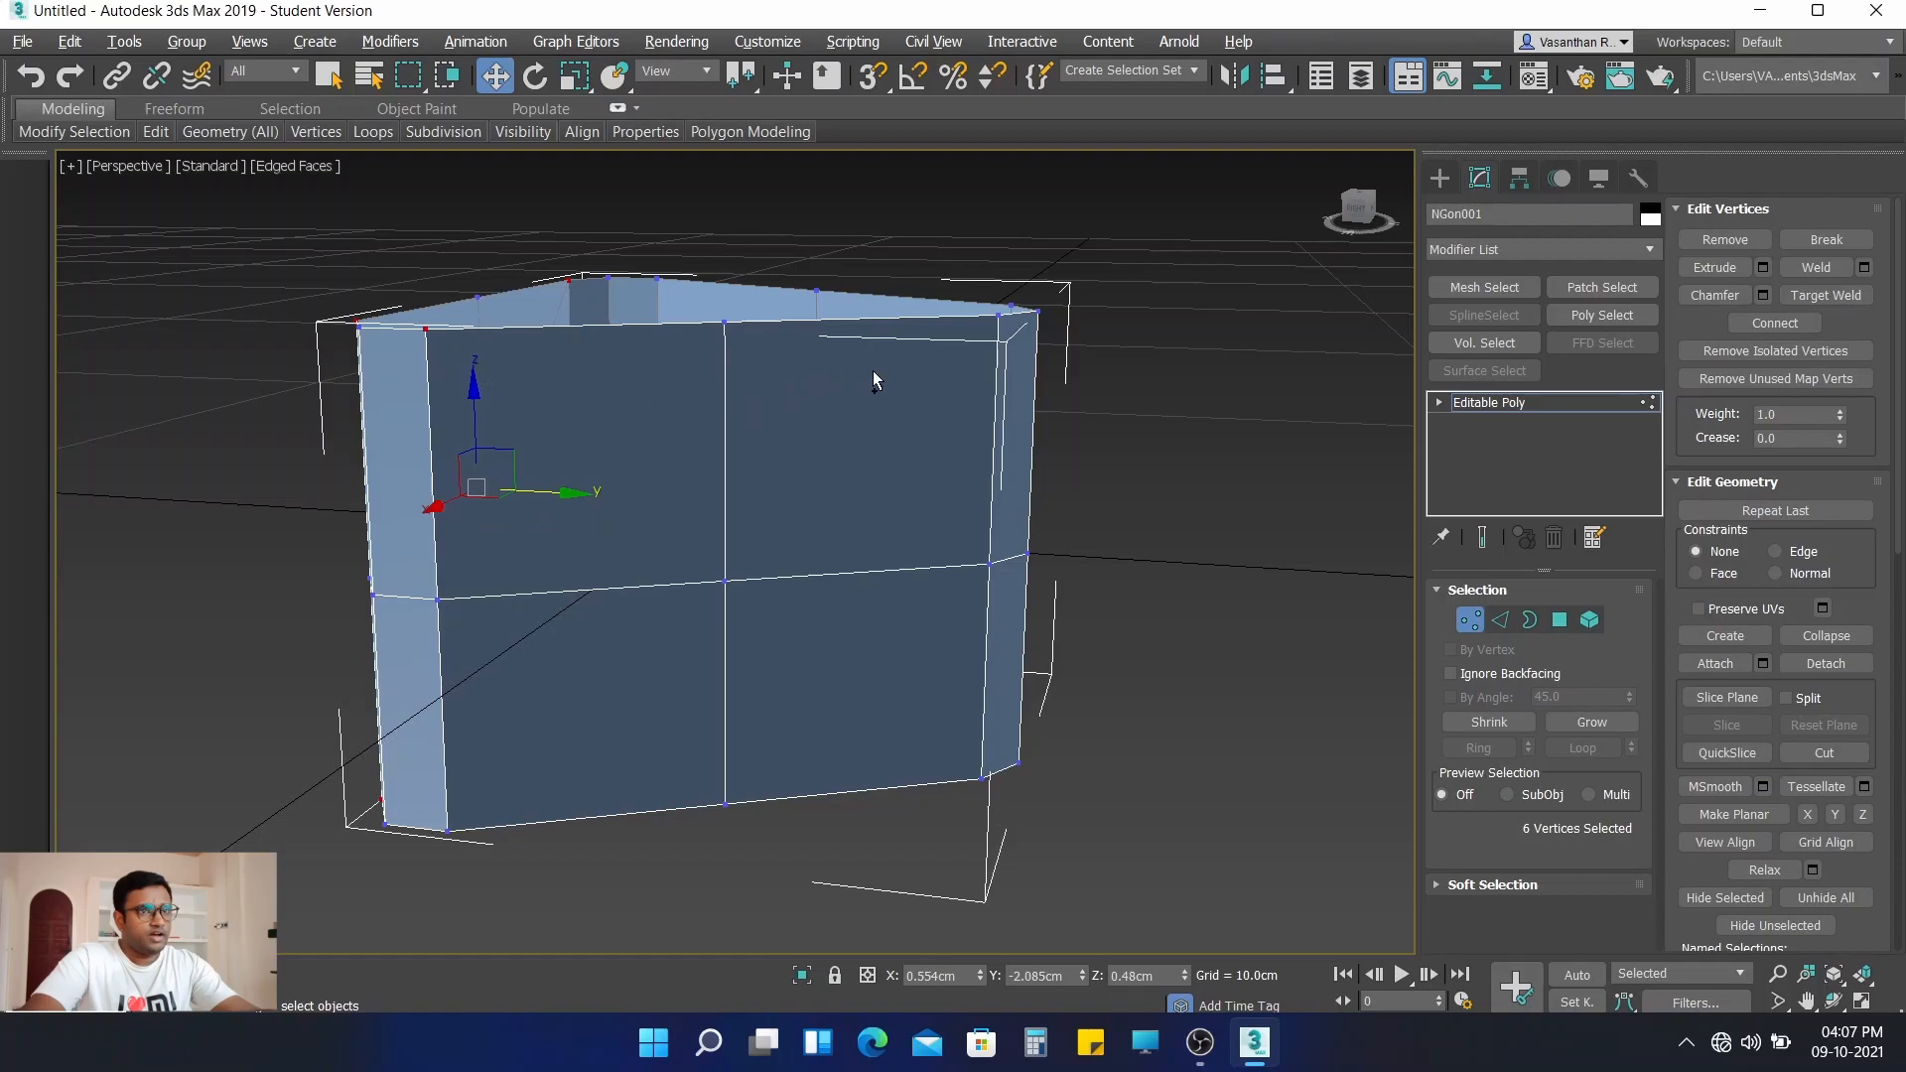
pyautogui.keyDown('ctrl'); pyautogui.click(998, 316); pyautogui.keyUp('ctrl')
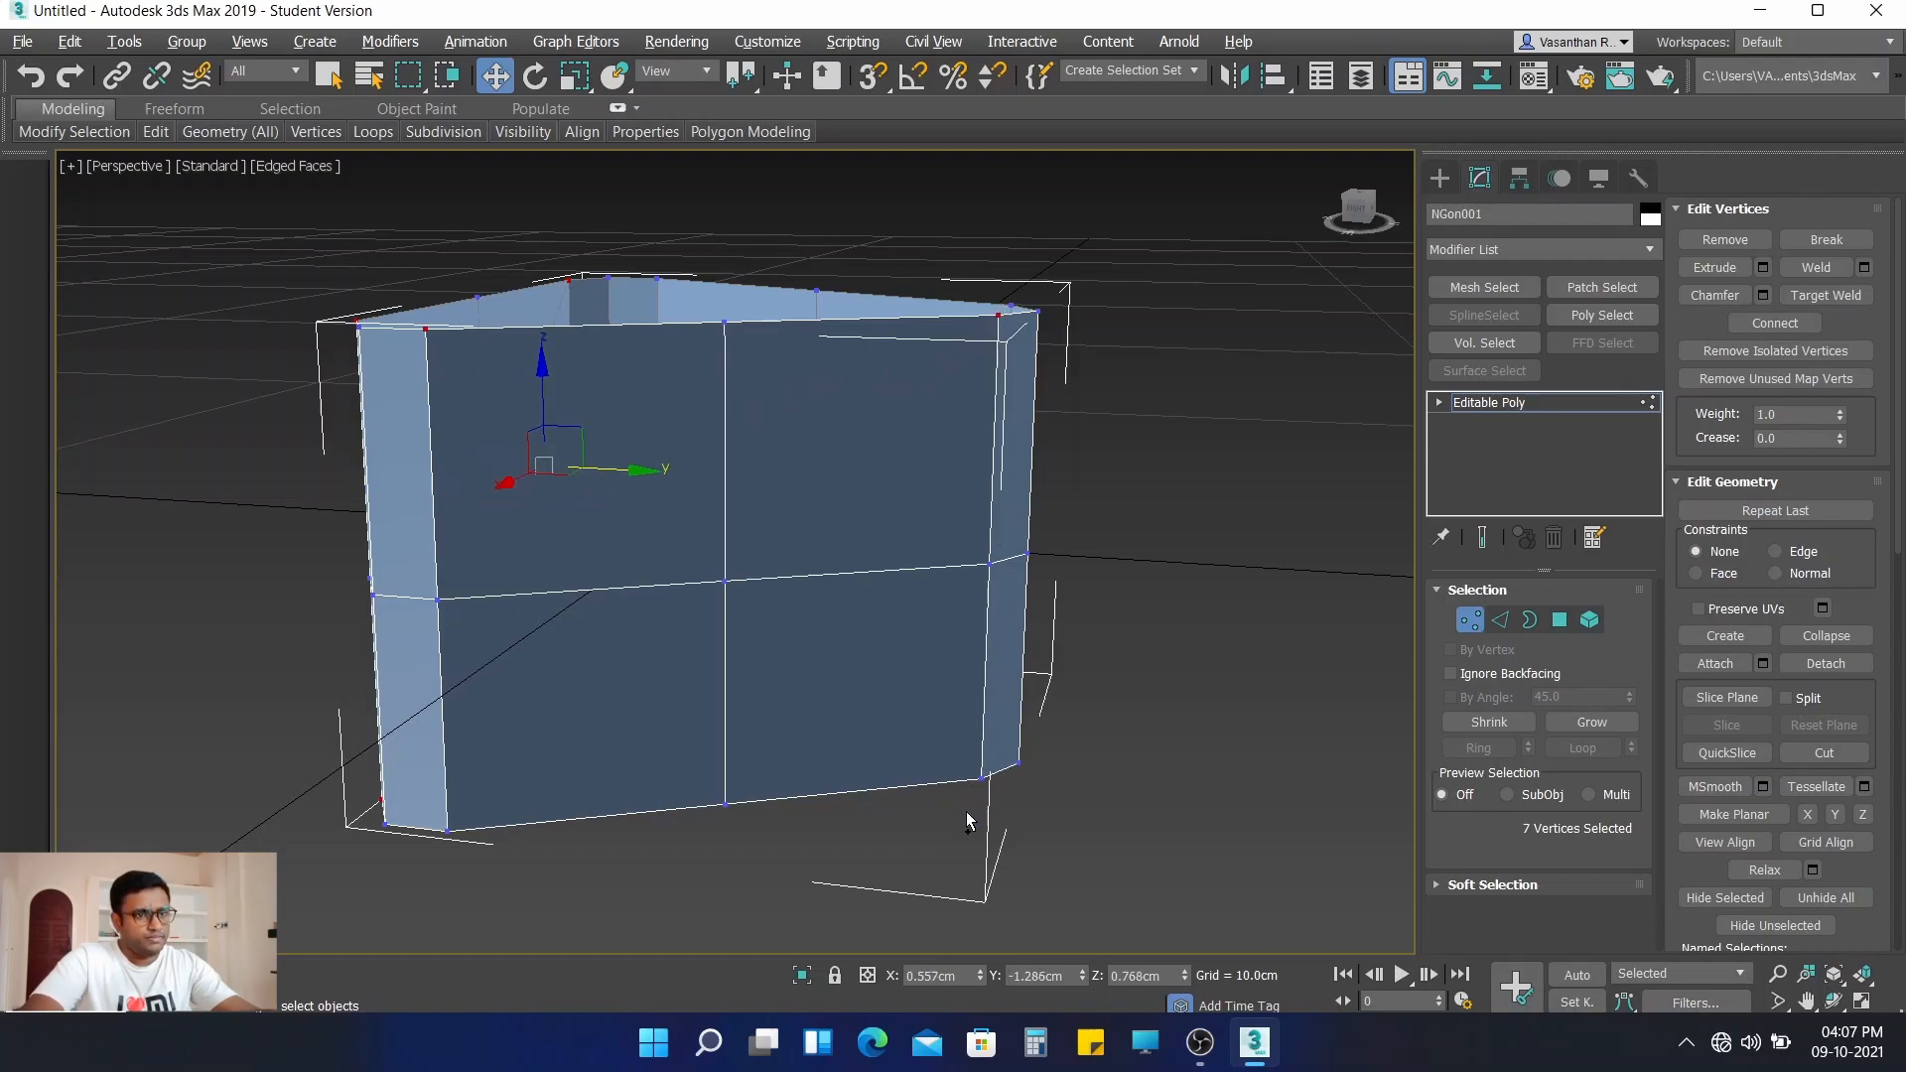
pyautogui.keyDown('ctrl'); pyautogui.click(982, 781); pyautogui.keyUp('ctrl')
pyautogui.keyDown('ctrl'); pyautogui.click(447, 828); pyautogui.keyUp('ctrl')
pyautogui.keyDown('ctrl'); pyautogui.click(726, 582); pyautogui.keyUp('ctrl')
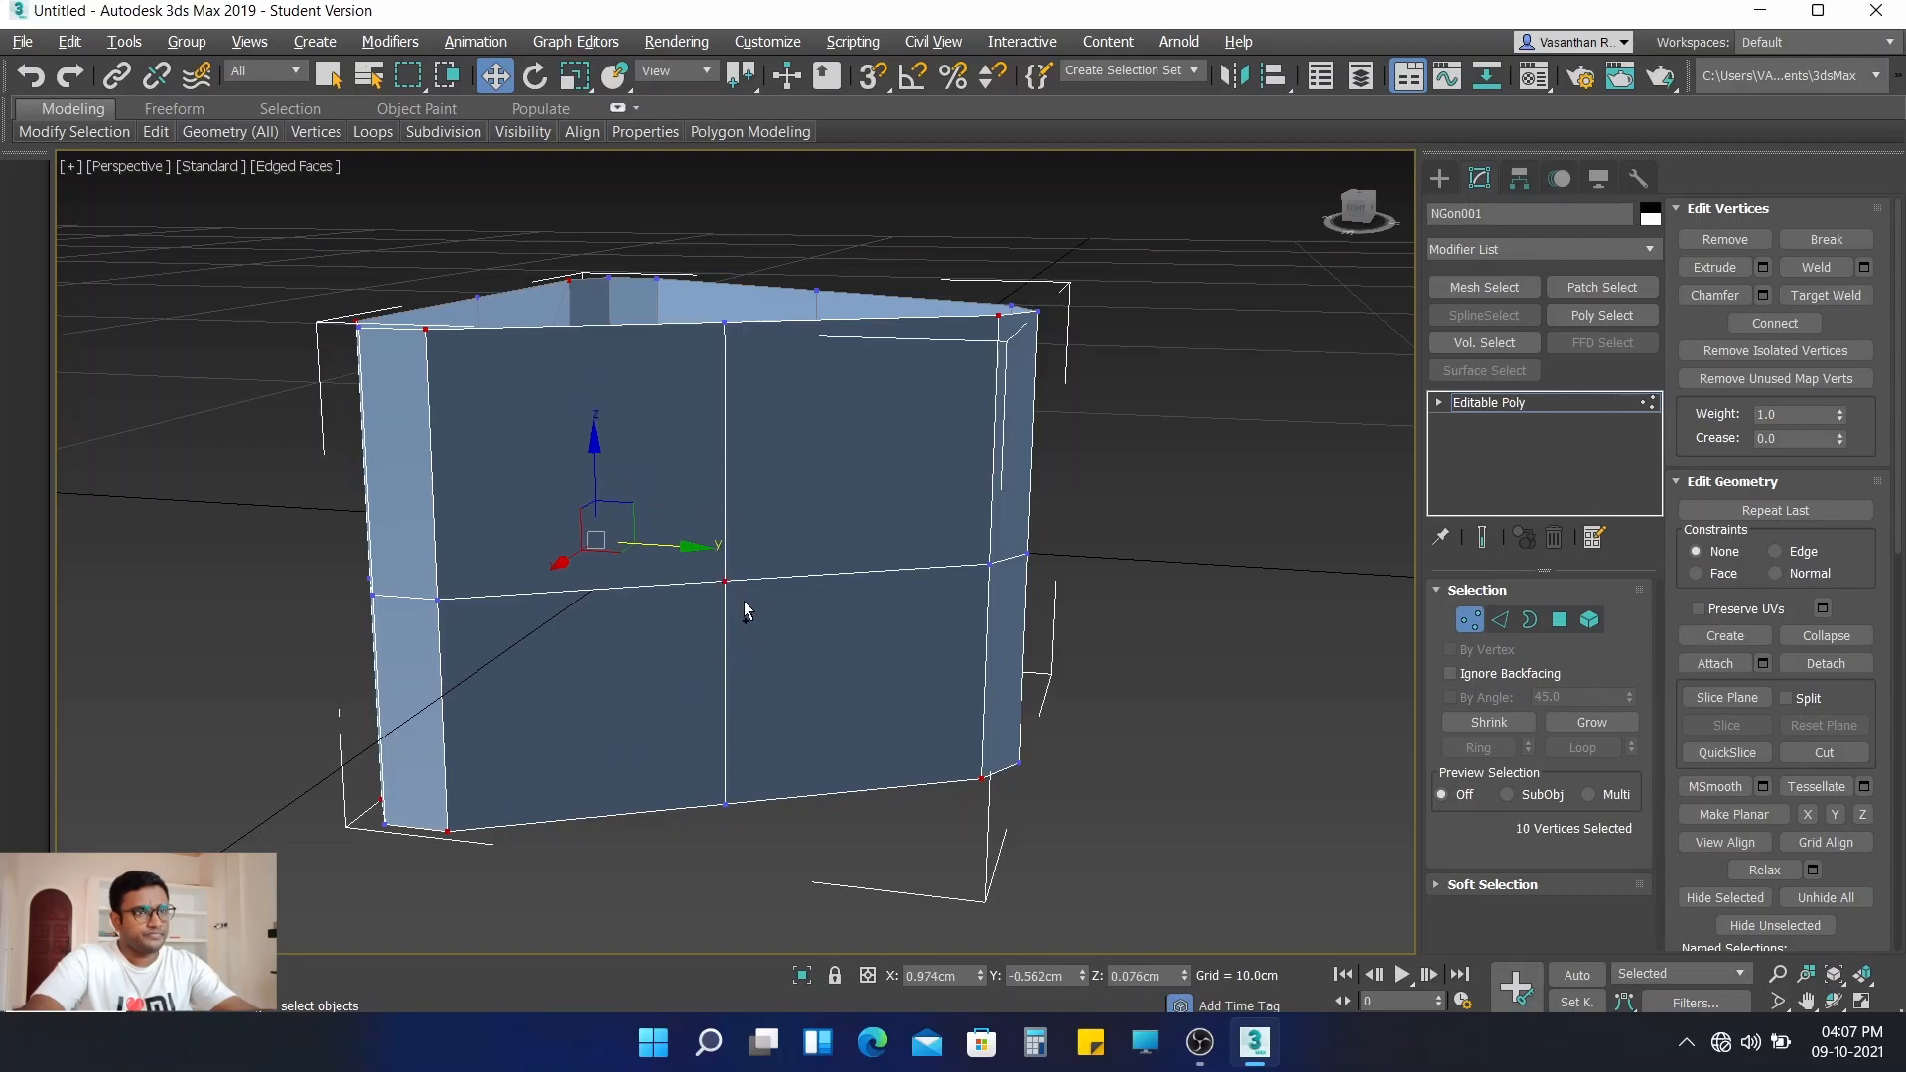
pyautogui.click(1792, 323)
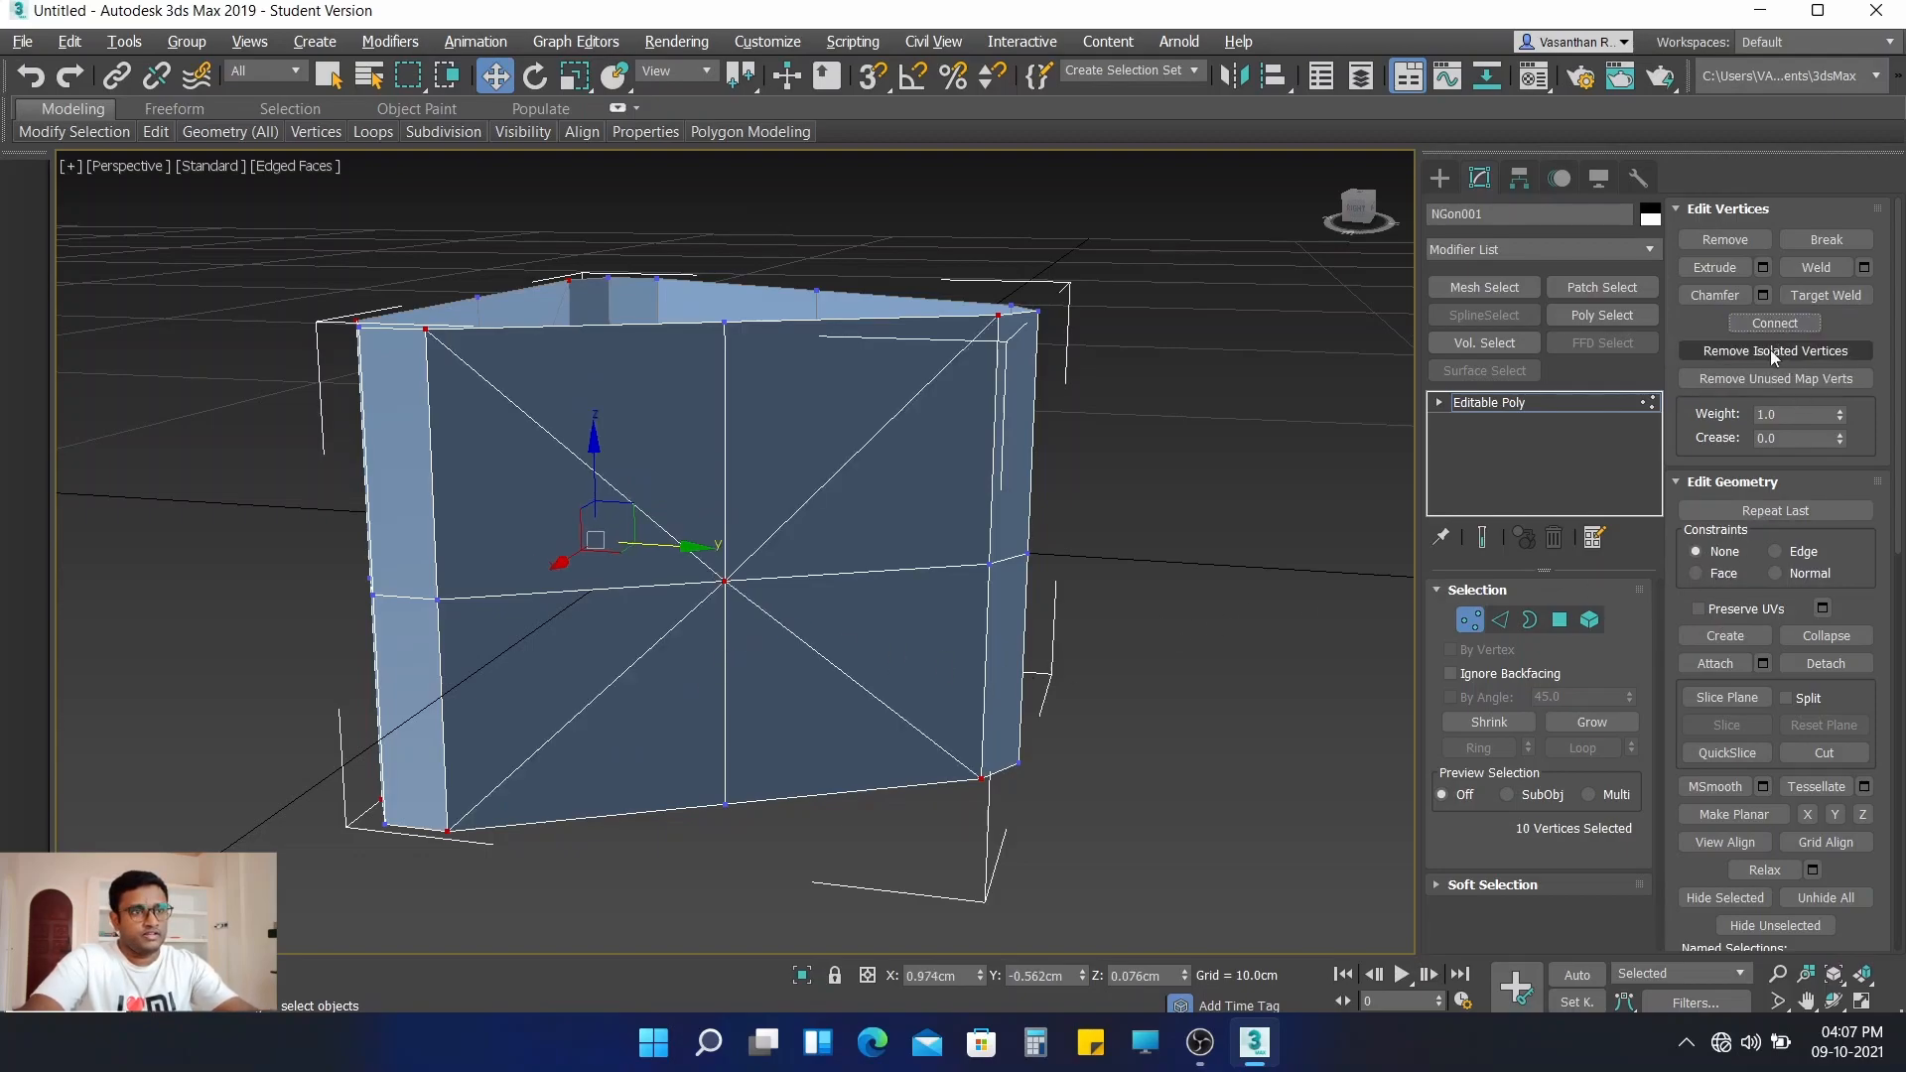
pyautogui.keyDown('alt'); pyautogui.moveTo(1308, 586); pyautogui.dragTo(1072, 571, button='middle'); pyautogui.keyUp('alt')
pyautogui.scroll(3, 1187, 628)
pyautogui.scroll(-6, 1177, 586)
pyautogui.scroll(3, 1048, 562)
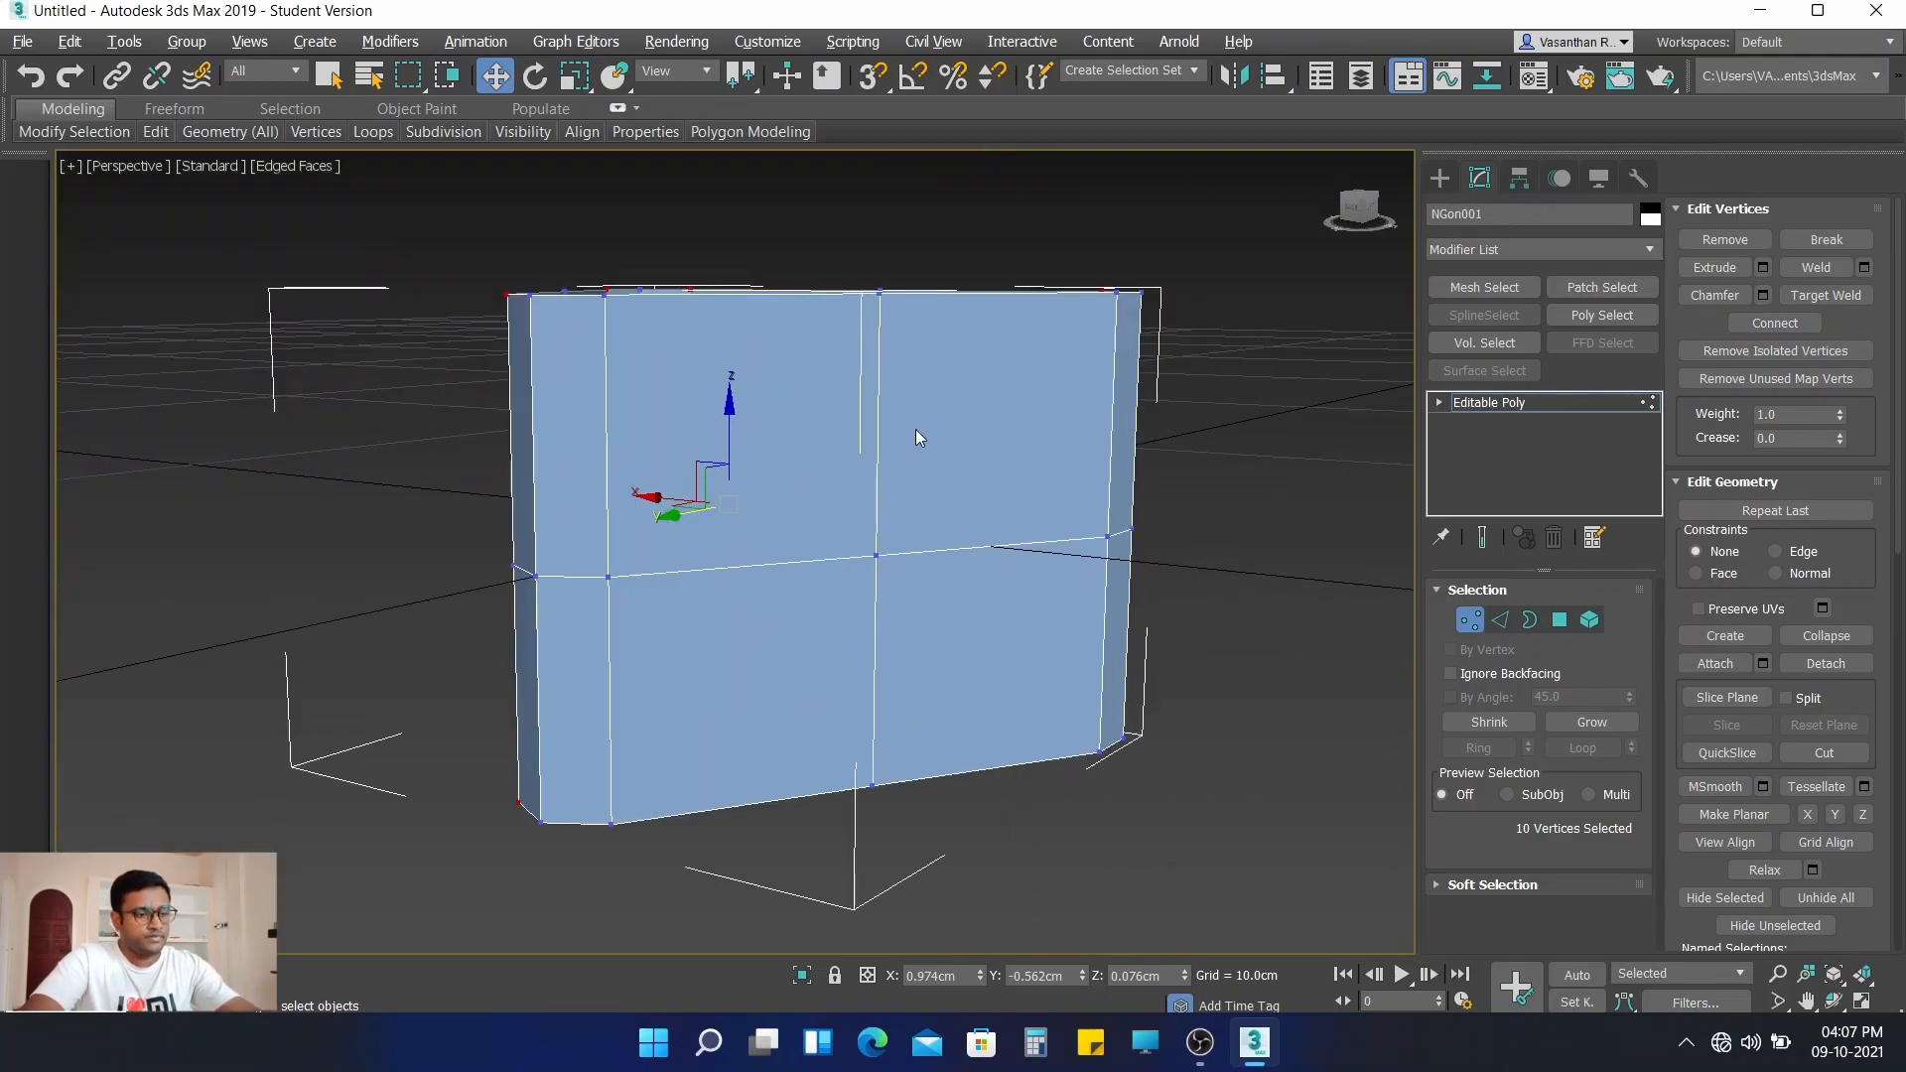
pyautogui.keyDown('alt'); pyautogui.moveTo(915, 431); pyautogui.dragTo(907, 441, button='middle'); pyautogui.keyUp('alt')
pyautogui.keyDown('ctrl'); pyautogui.click(874, 349); pyautogui.keyUp('ctrl')
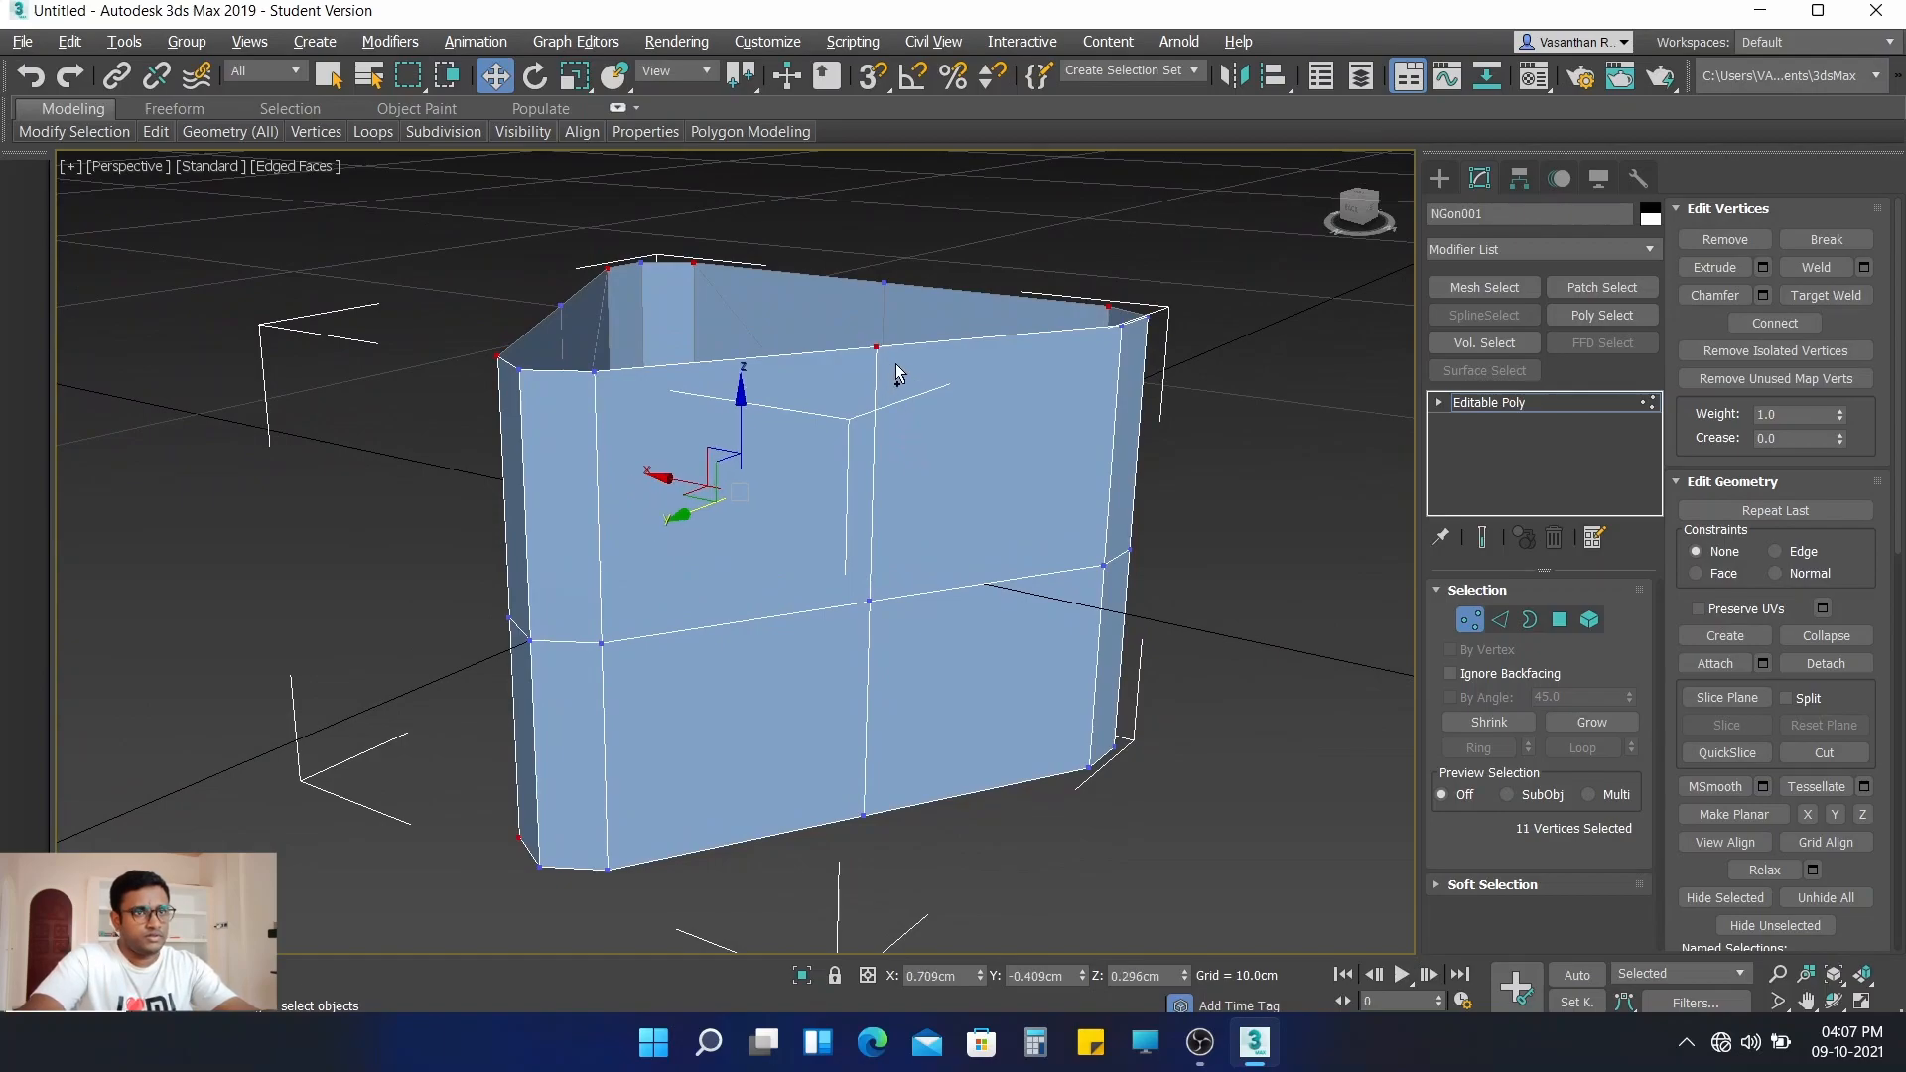
pyautogui.keyDown('ctrl'); pyautogui.click(1120, 325); pyautogui.keyUp('ctrl')
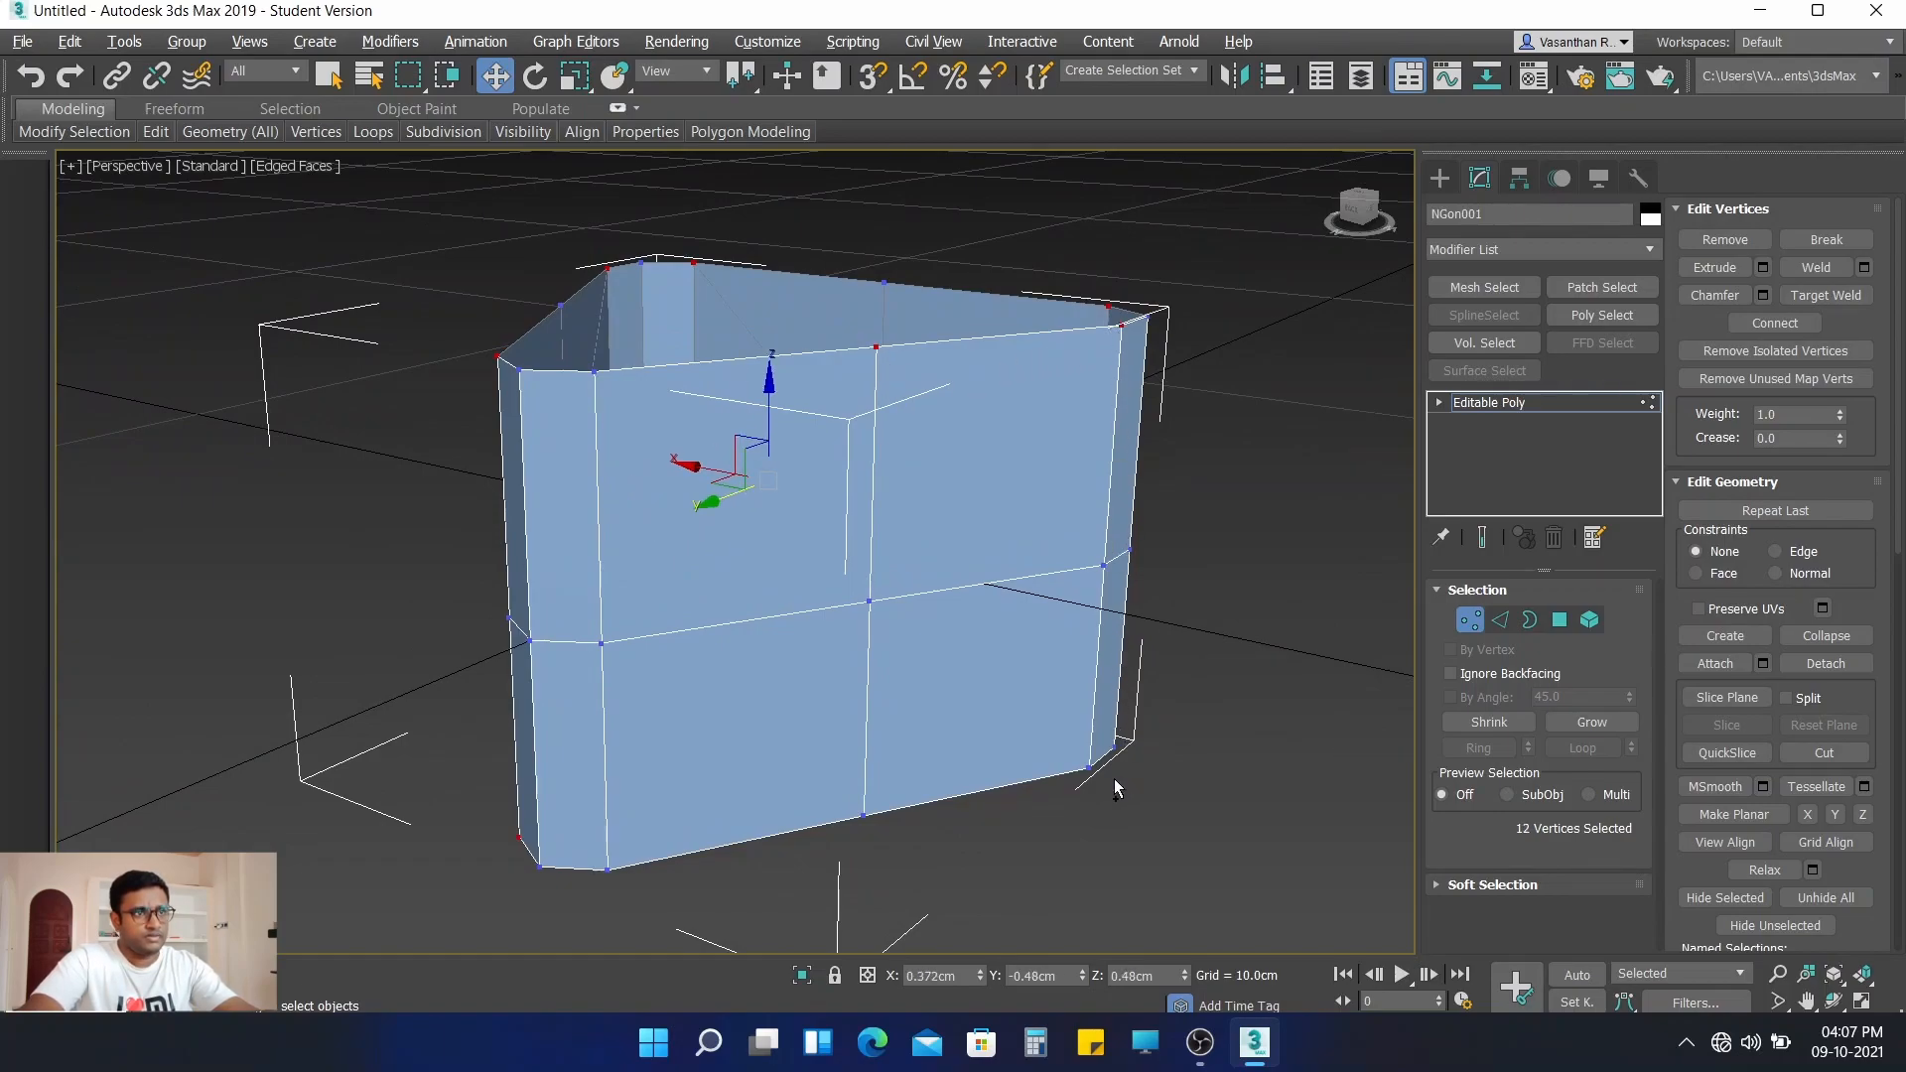
pyautogui.click(1118, 804)
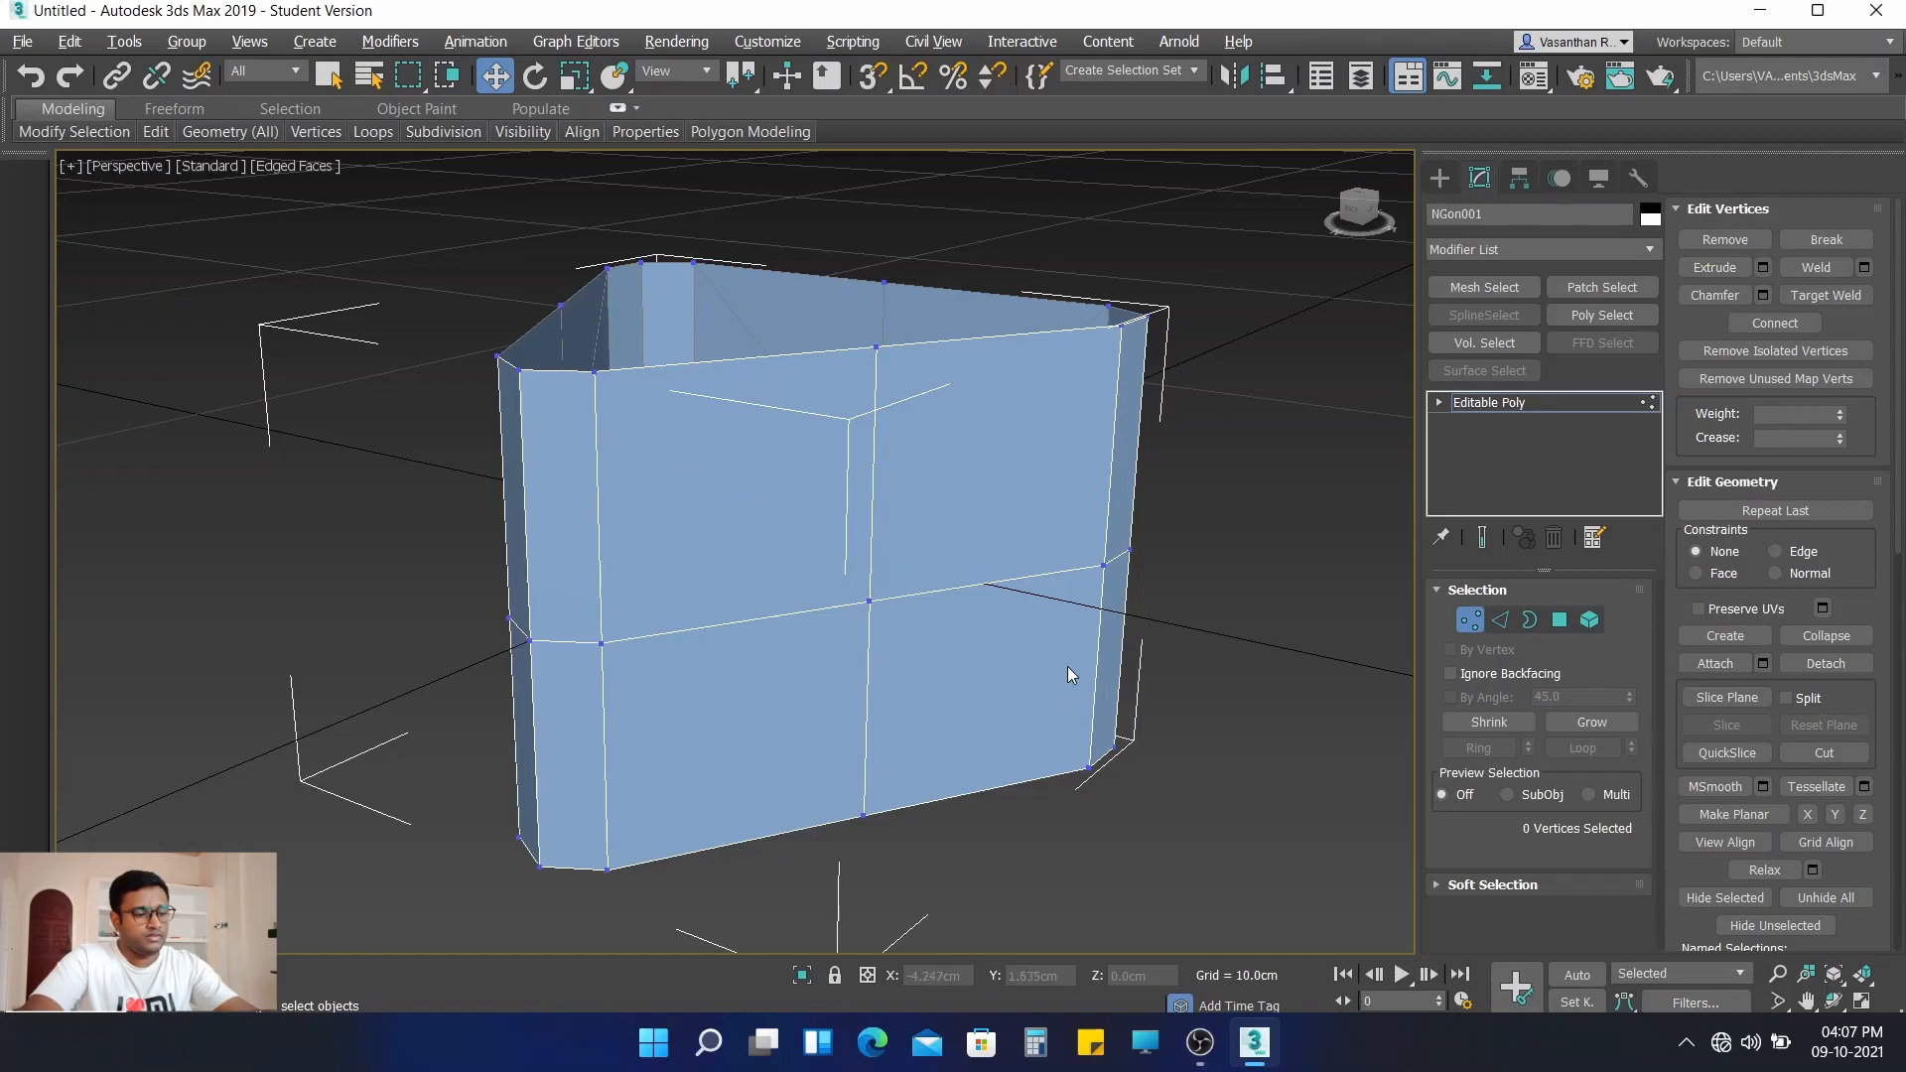
# - Connect the four outer corner vertices of the third flat side wall to its center vertex, then clear the selection
pyautogui.keyDown('alt'); pyautogui.moveTo(967, 674); pyautogui.dragTo(930, 657, button='middle'); pyautogui.keyUp('alt')
pyautogui.click(513, 342)
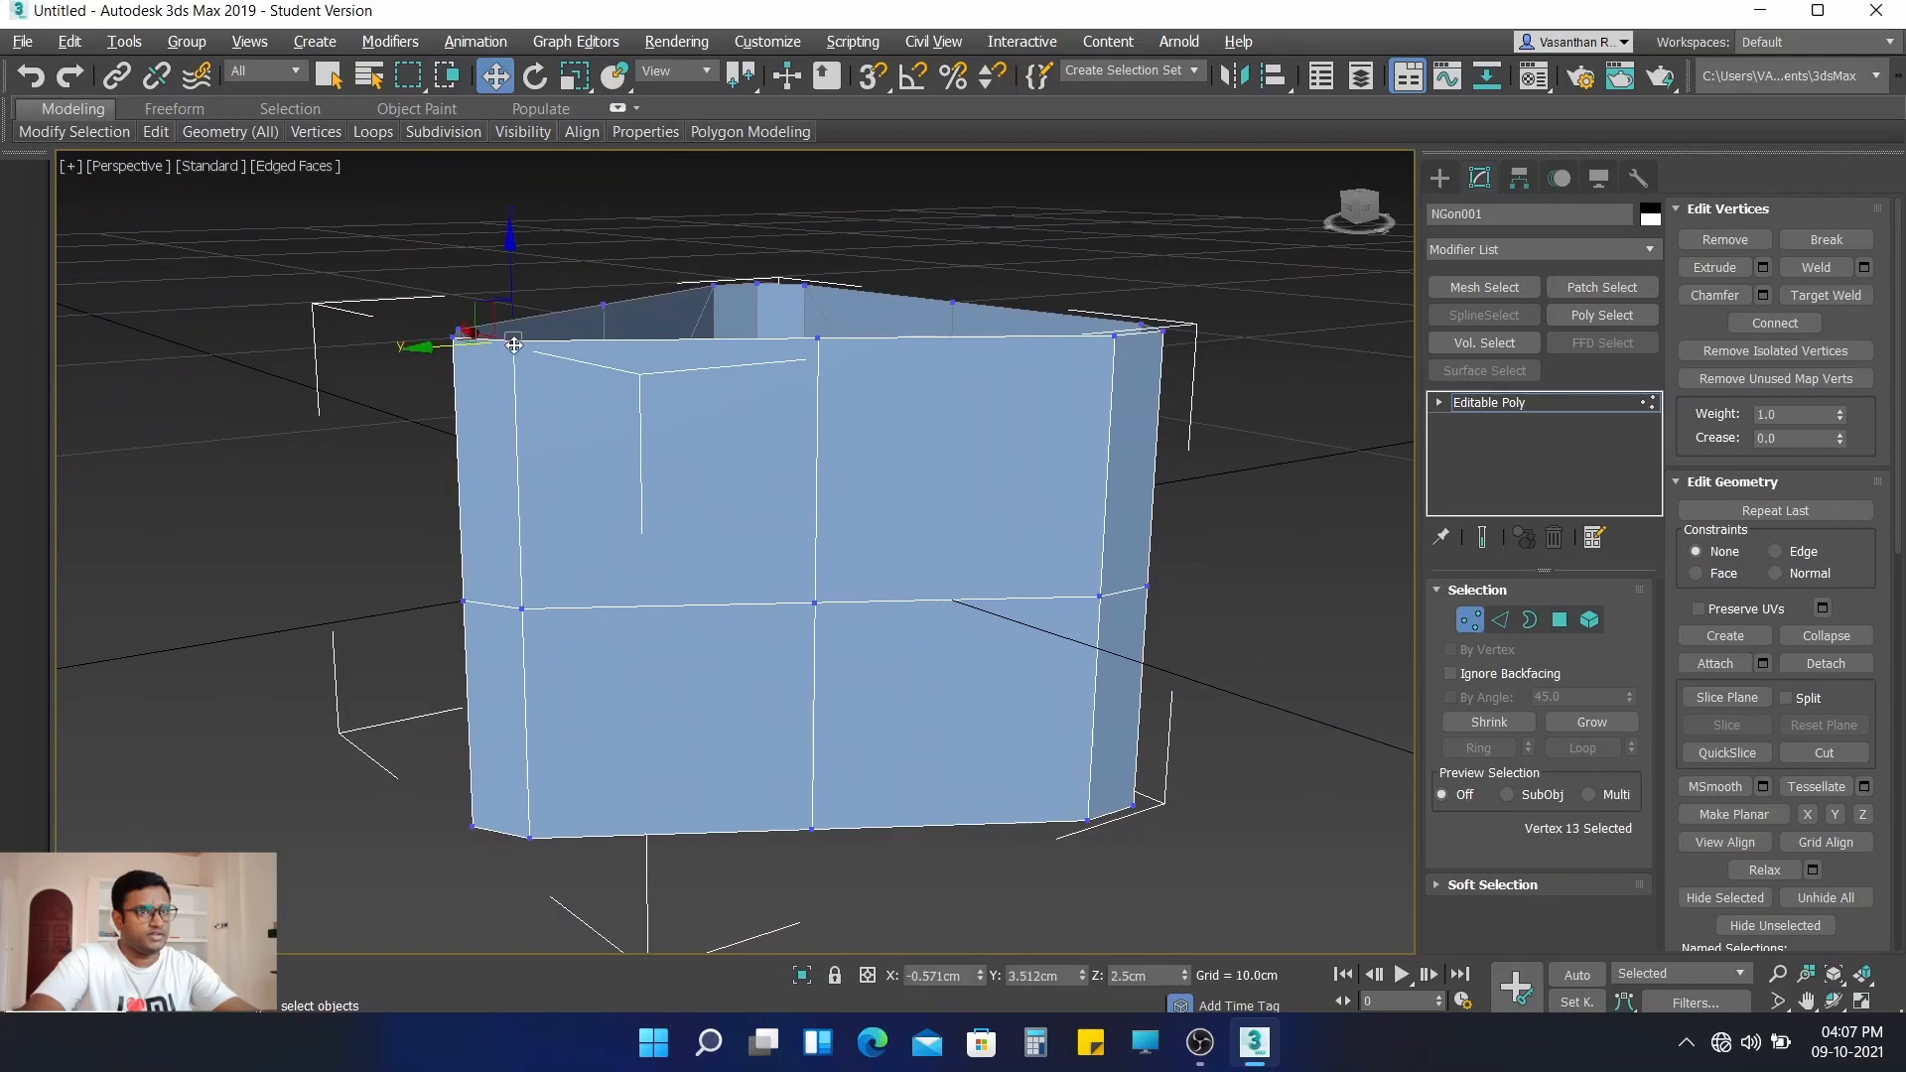
pyautogui.keyDown('ctrl'); pyautogui.click(1114, 336); pyautogui.keyUp('ctrl')
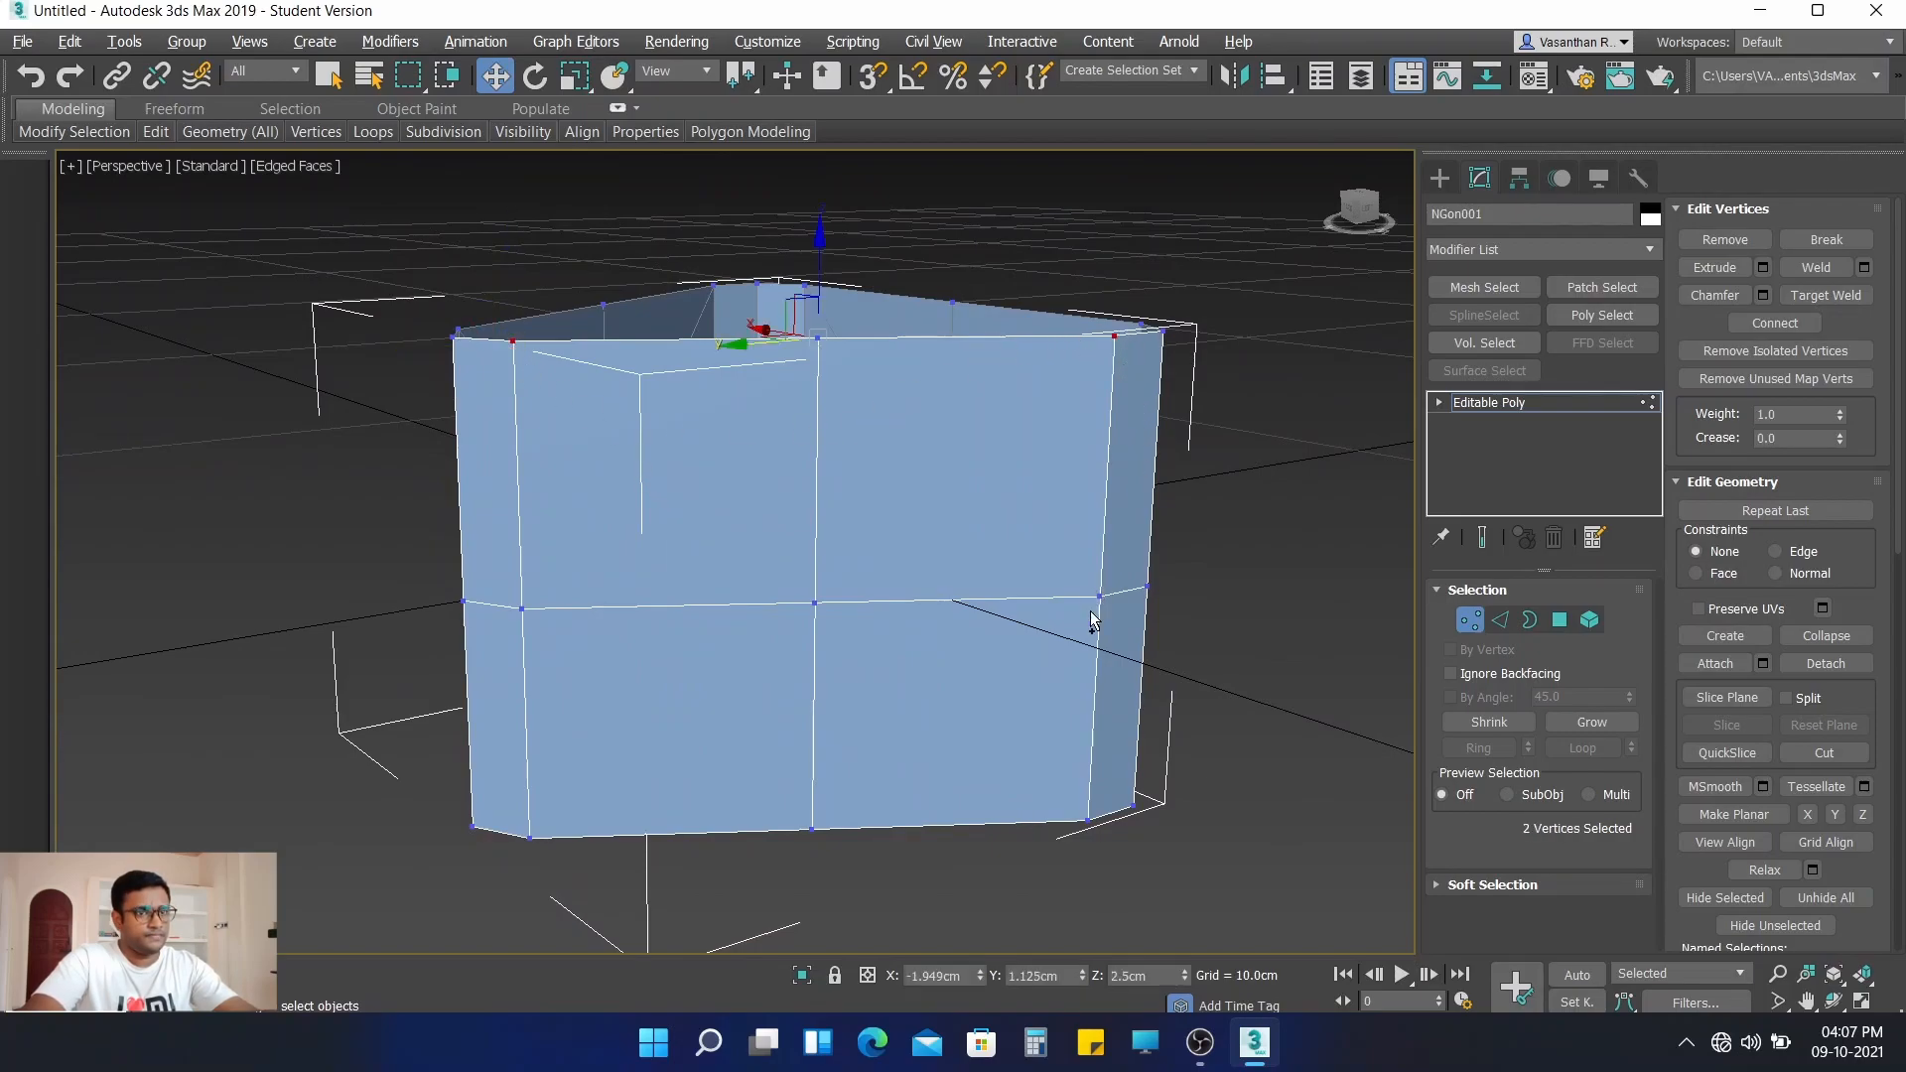
pyautogui.keyDown('ctrl'); pyautogui.click(1089, 820); pyautogui.keyUp('ctrl')
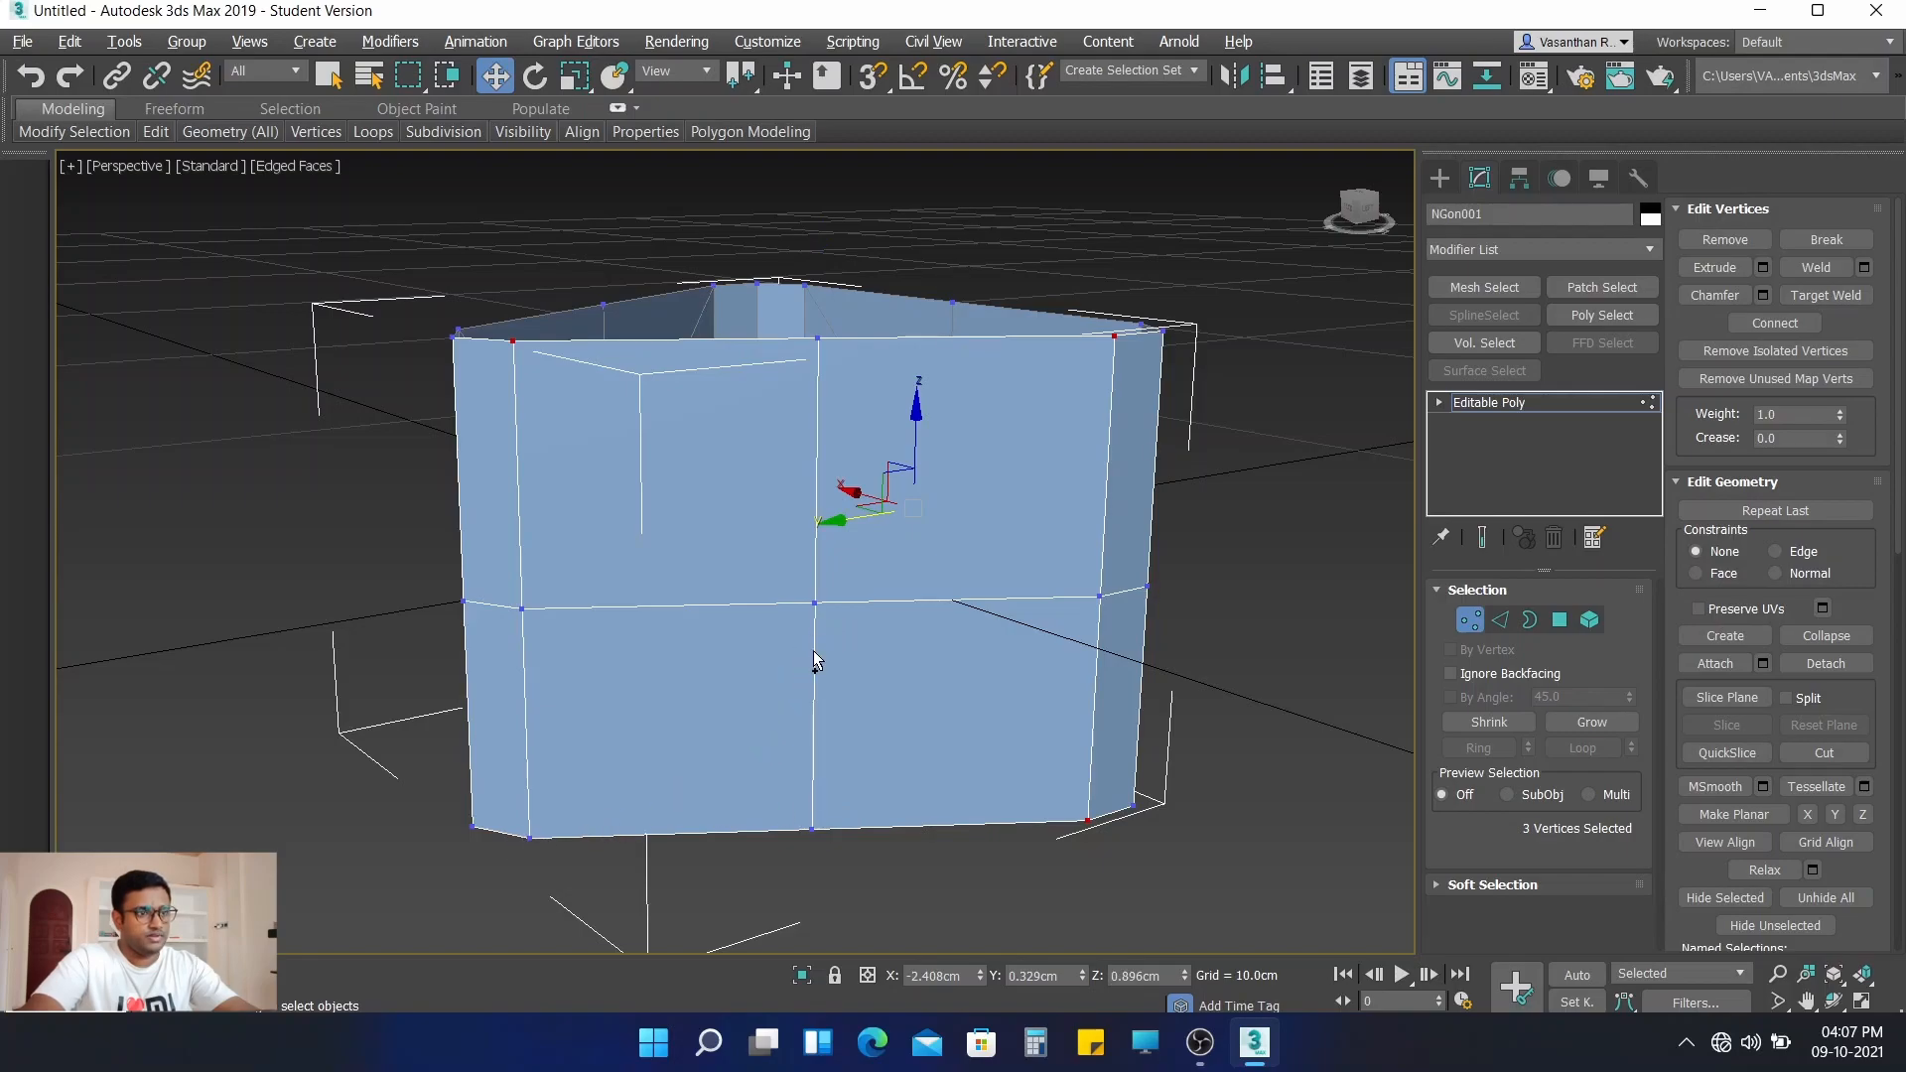
pyautogui.keyDown('ctrl'); pyautogui.click(529, 839); pyautogui.keyUp('ctrl')
pyautogui.keyDown('ctrl'); pyautogui.click(814, 604); pyautogui.keyUp('ctrl')
pyautogui.click(1797, 329)
pyautogui.click(1312, 663)
# - Select the center vertices of all three side walls and chamfer them by 2.0 cm
pyautogui.keyDown('alt'); pyautogui.moveTo(1312, 664); pyautogui.dragTo(1080, 693, button='middle'); pyautogui.keyUp('alt')
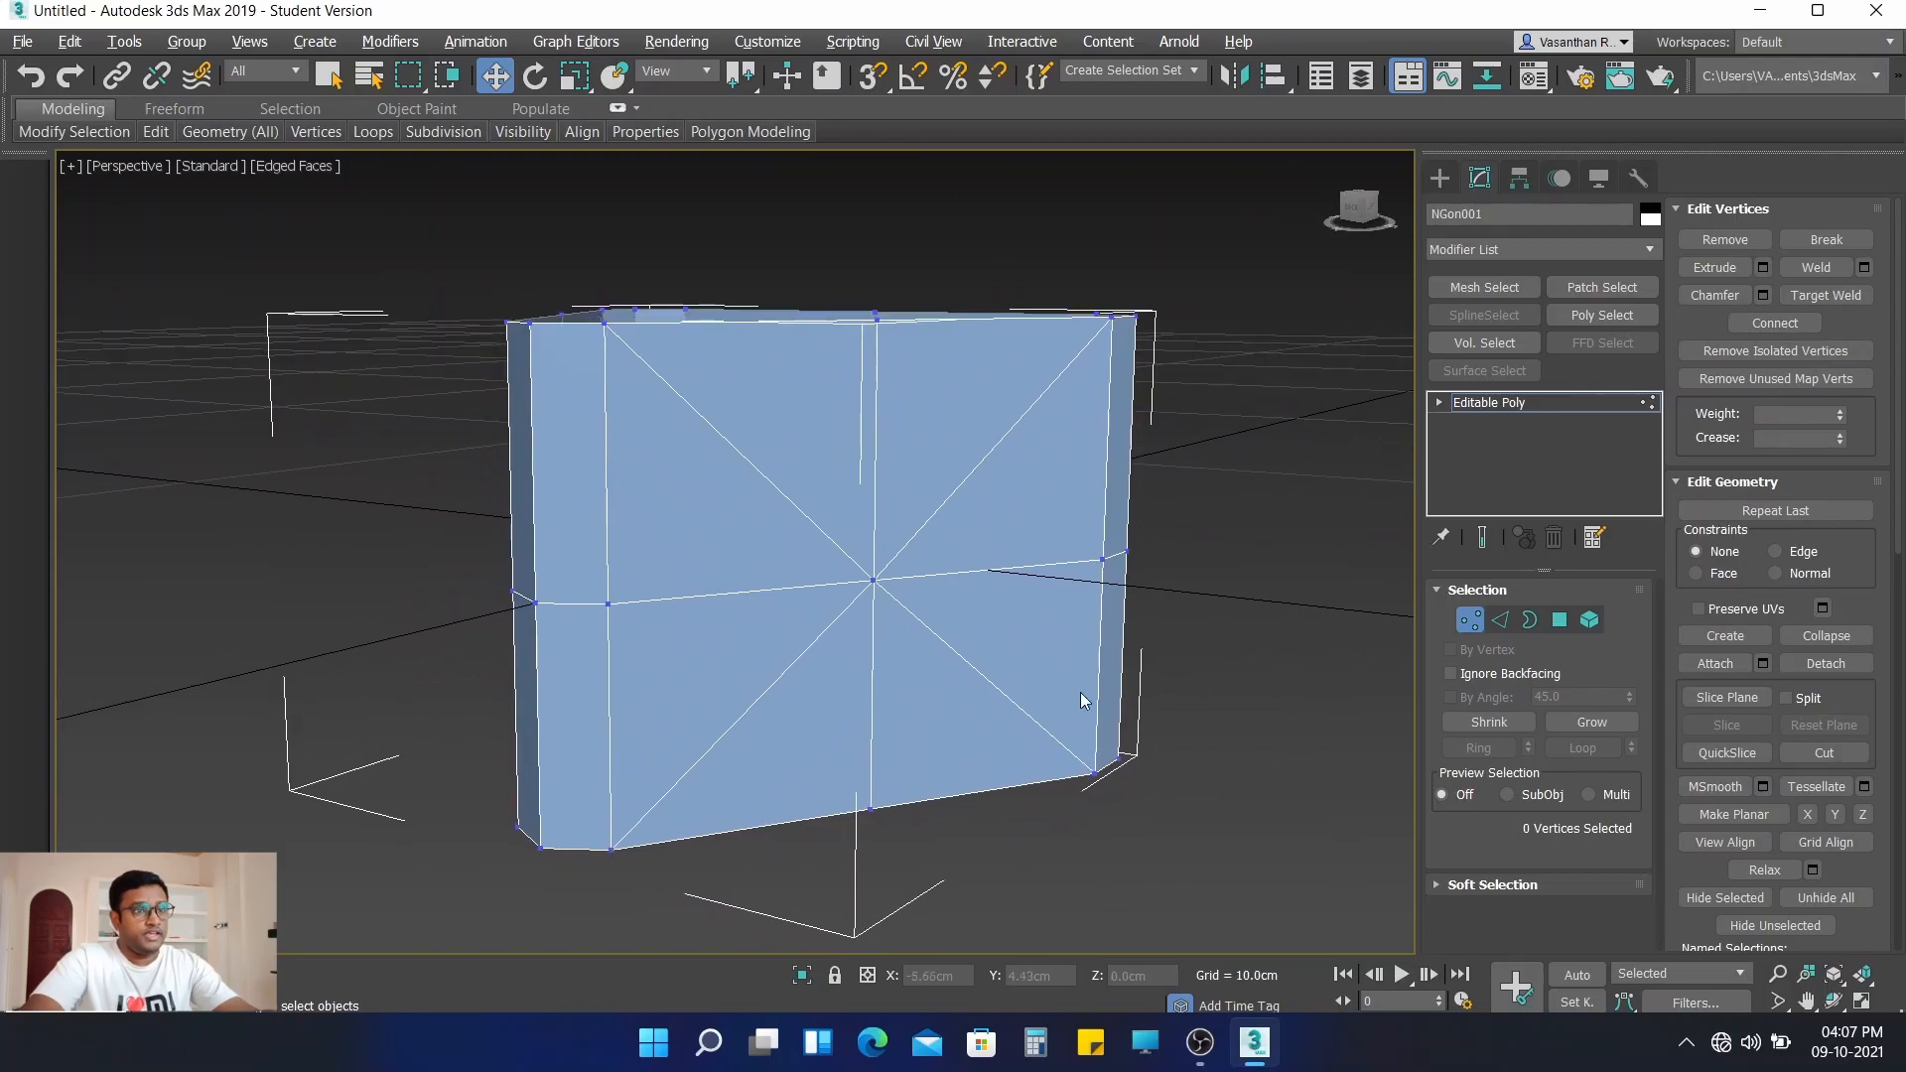
pyautogui.click(872, 580)
pyautogui.keyDown('alt'); pyautogui.moveTo(1082, 711); pyautogui.dragTo(1008, 592, button='middle'); pyautogui.keyUp('alt')
pyautogui.keyDown('ctrl'); pyautogui.click(1004, 572); pyautogui.keyUp('ctrl')
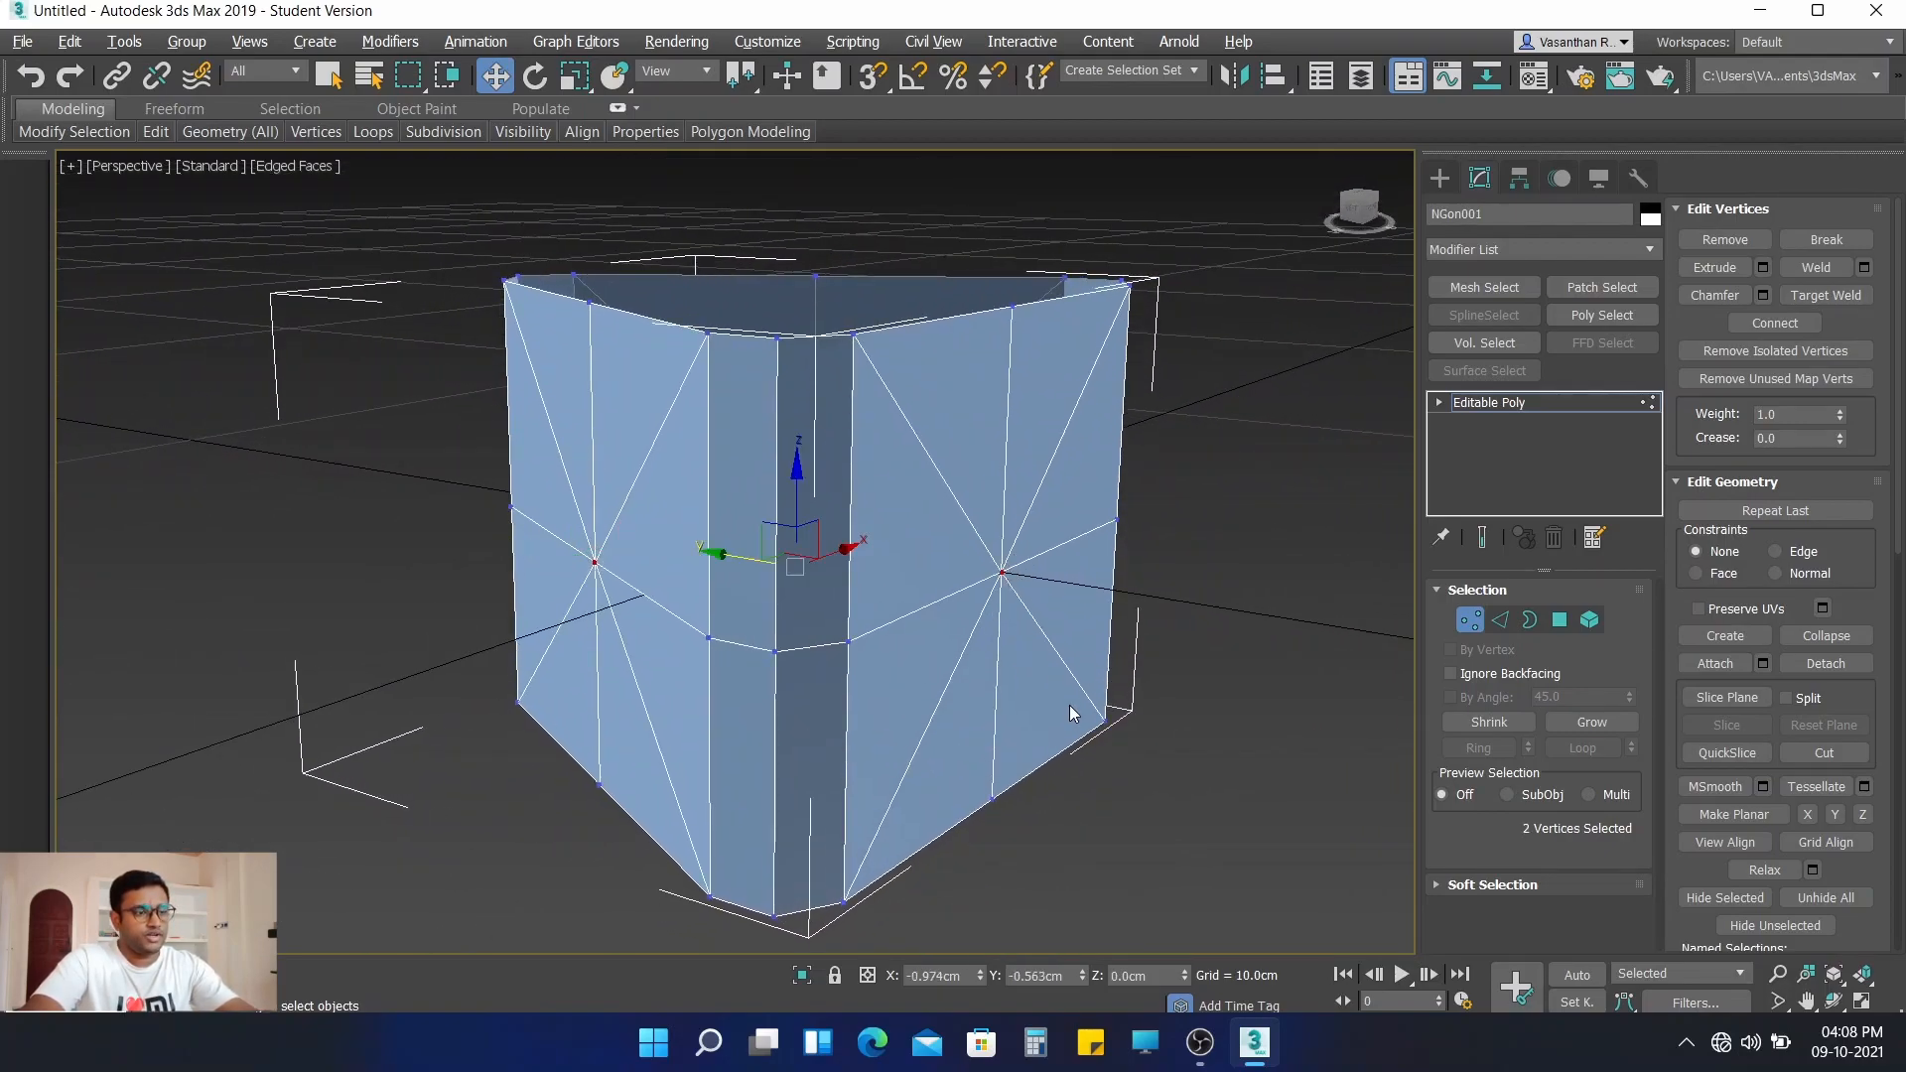
pyautogui.keyDown('alt'); pyautogui.moveTo(1156, 794); pyautogui.dragTo(1038, 741, button='middle'); pyautogui.keyUp('alt')
pyautogui.keyDown('ctrl'); pyautogui.click(1099, 631); pyautogui.keyUp('ctrl')
pyautogui.keyDown('alt'); pyautogui.moveTo(1099, 631); pyautogui.dragTo(976, 703, button='middle'); pyautogui.keyUp('alt')
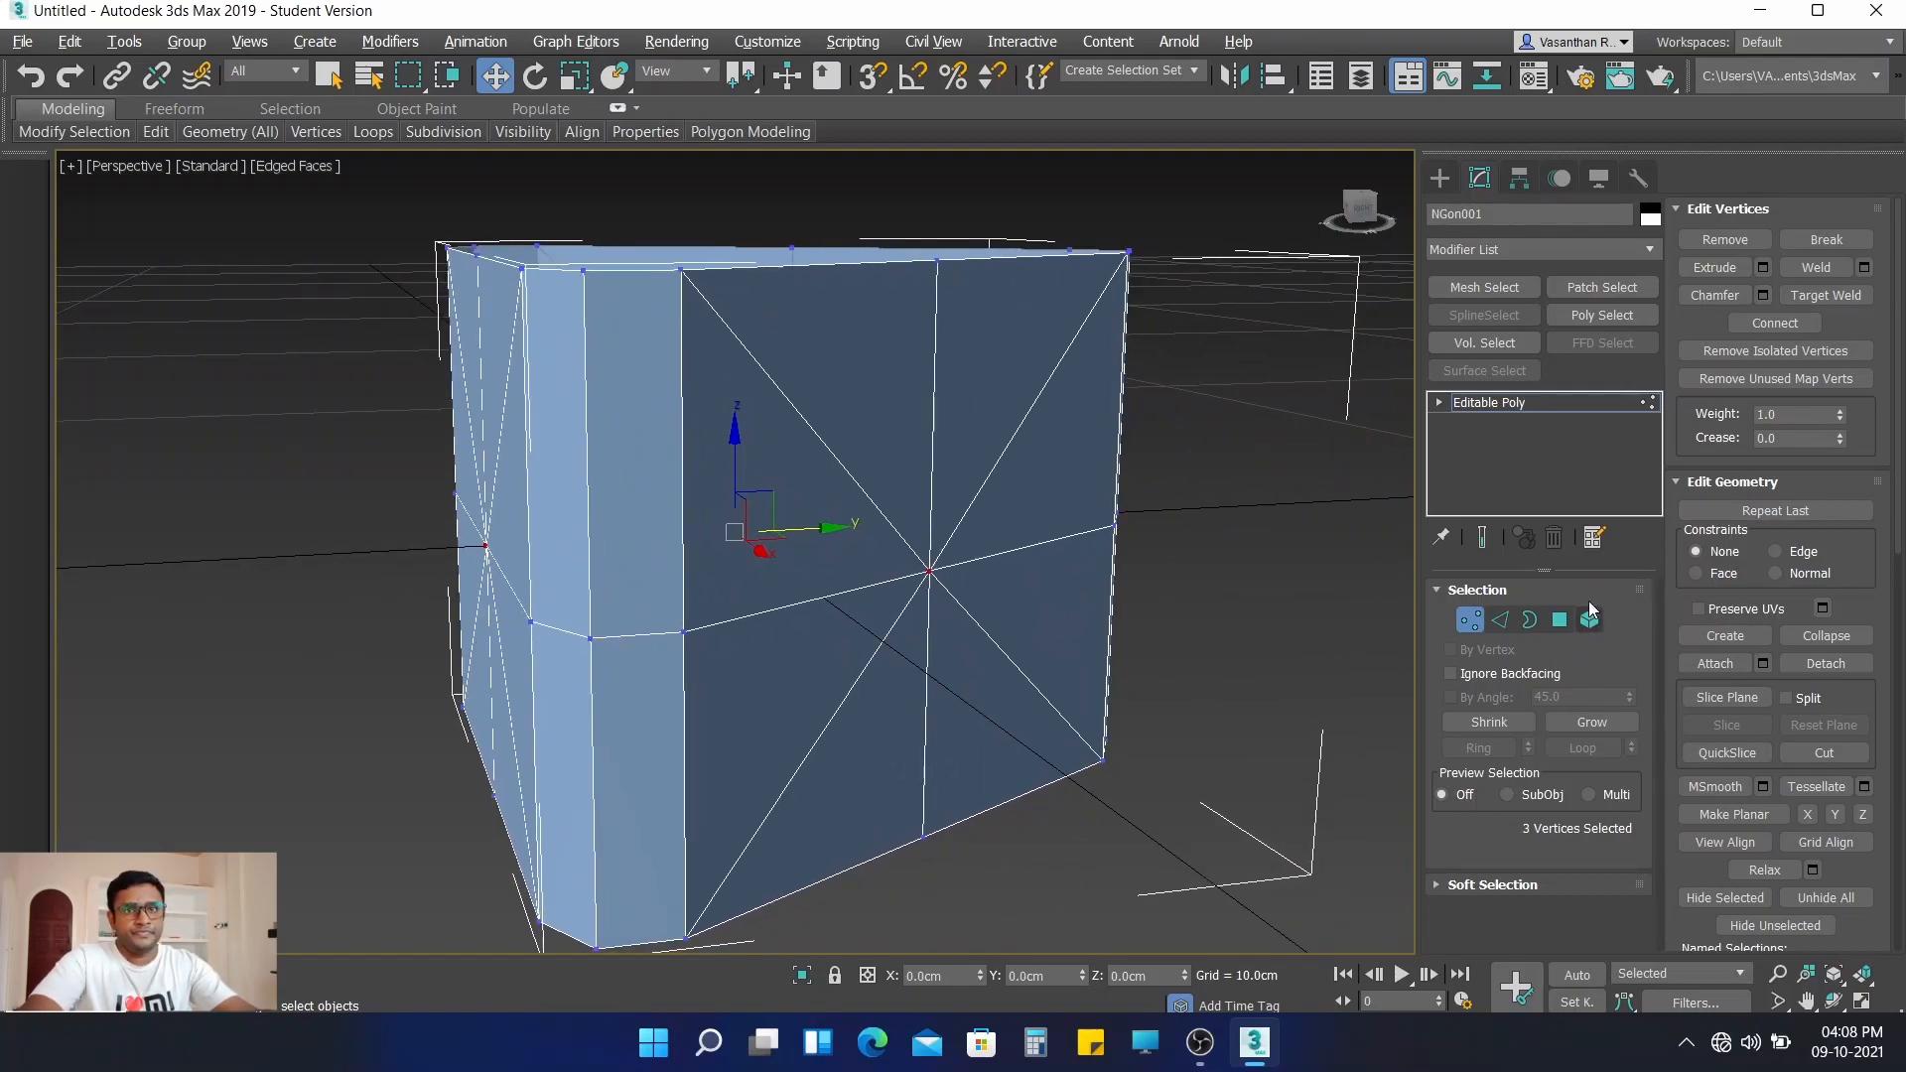
pyautogui.click(1765, 296)
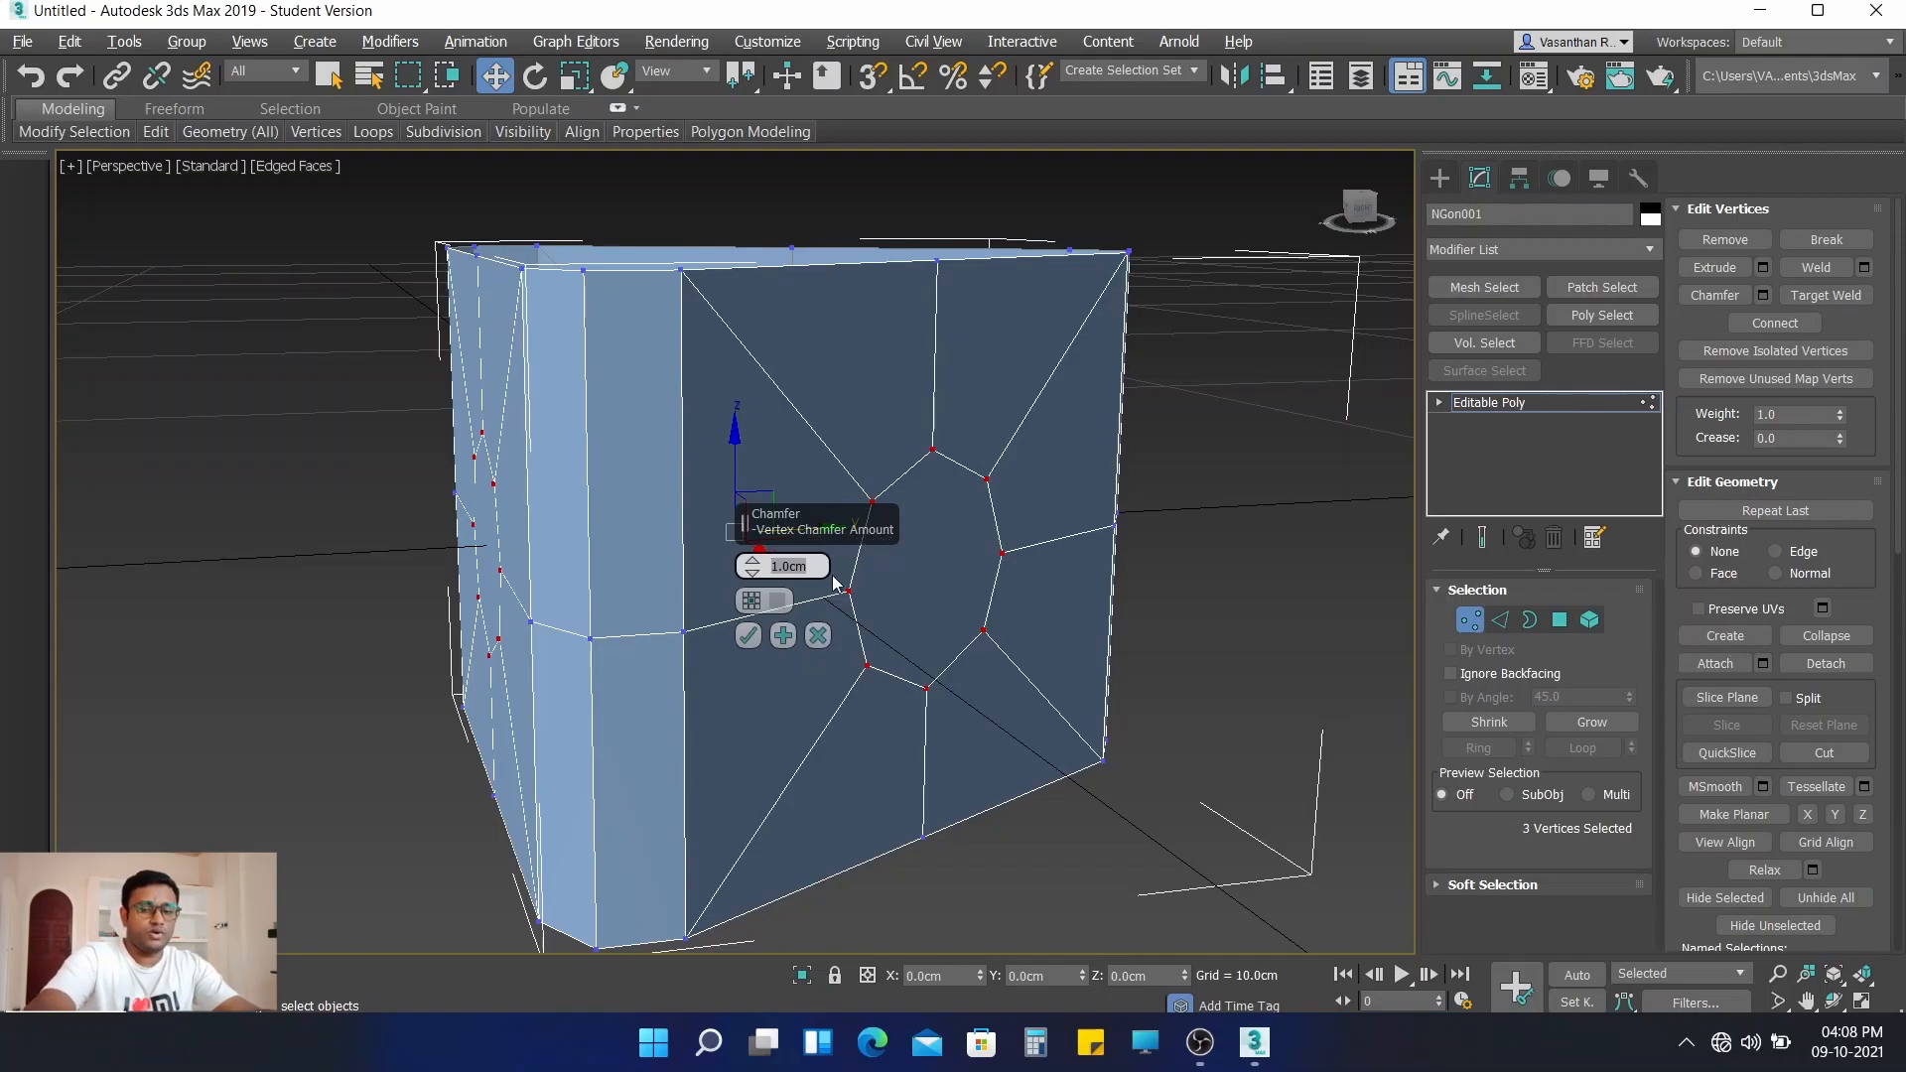
pyautogui.write('2')
pyautogui.press('Return')
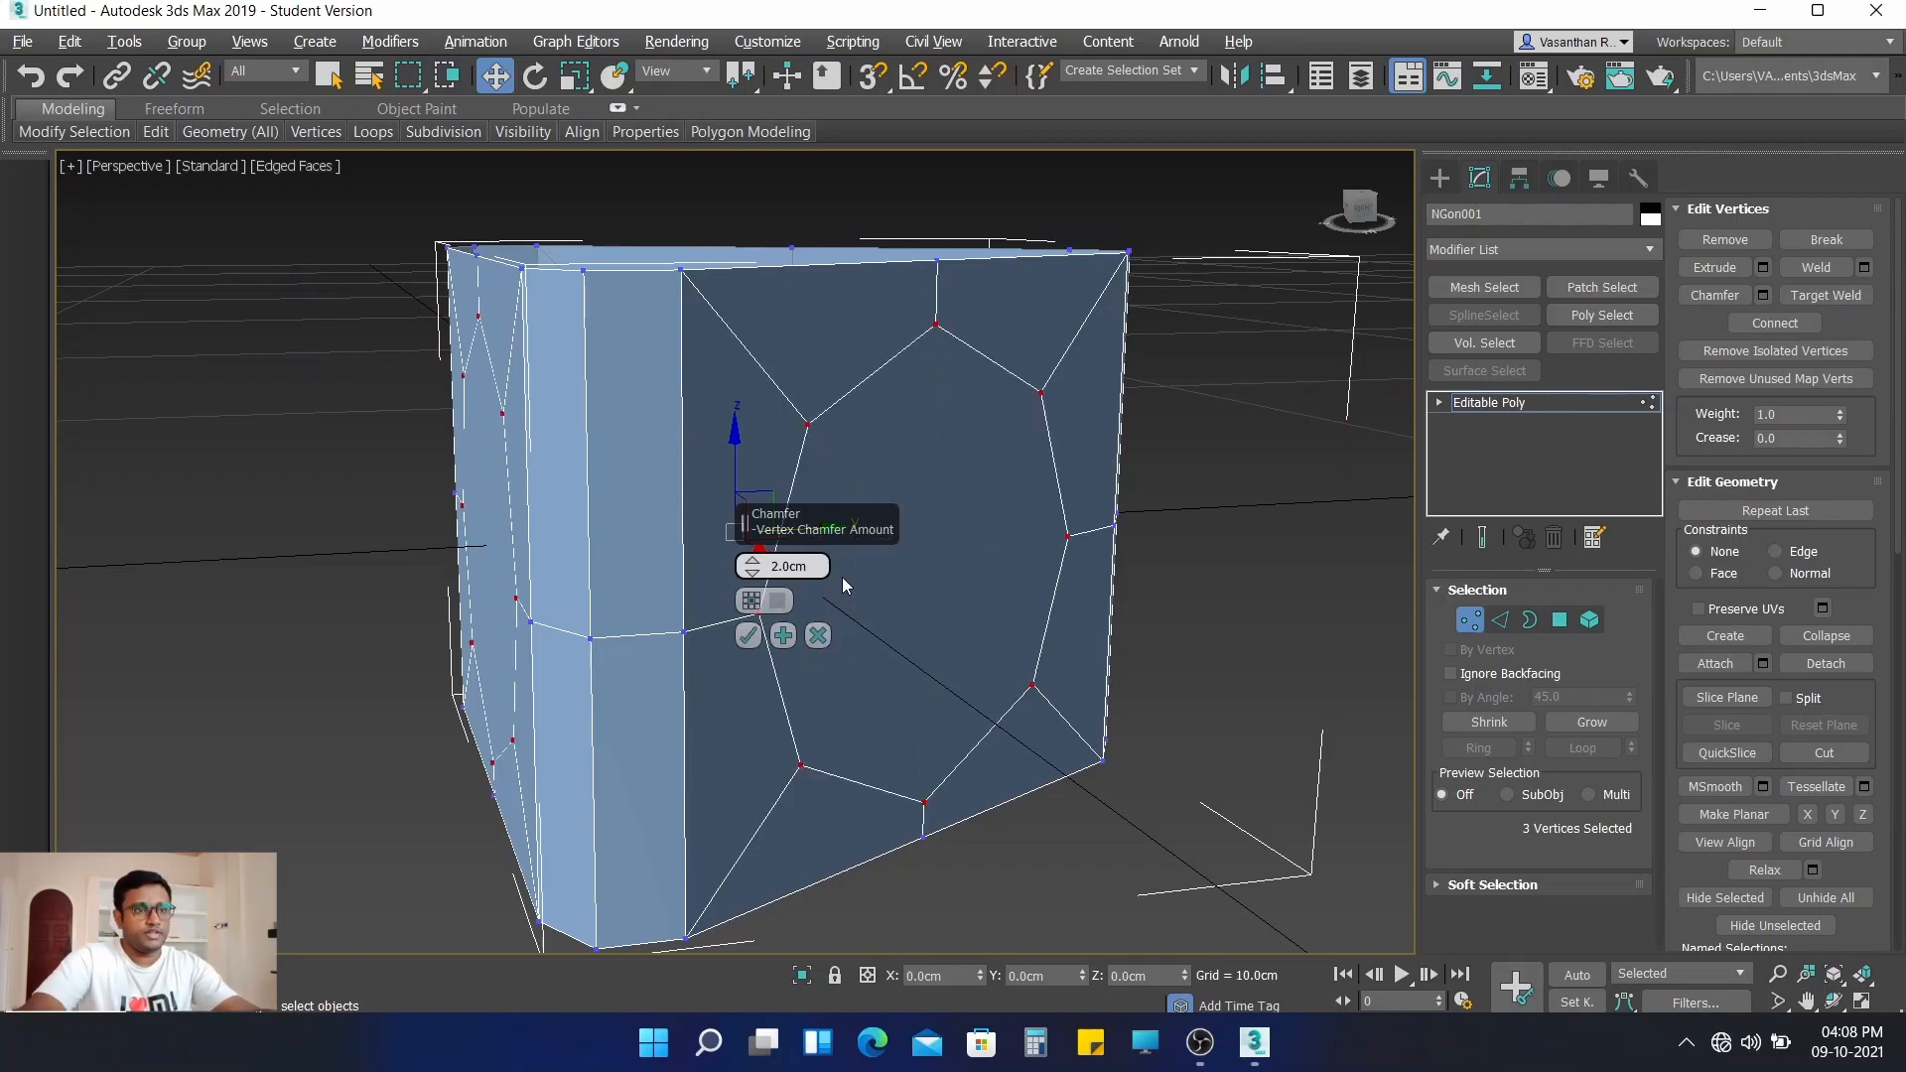
pyautogui.click(759, 635)
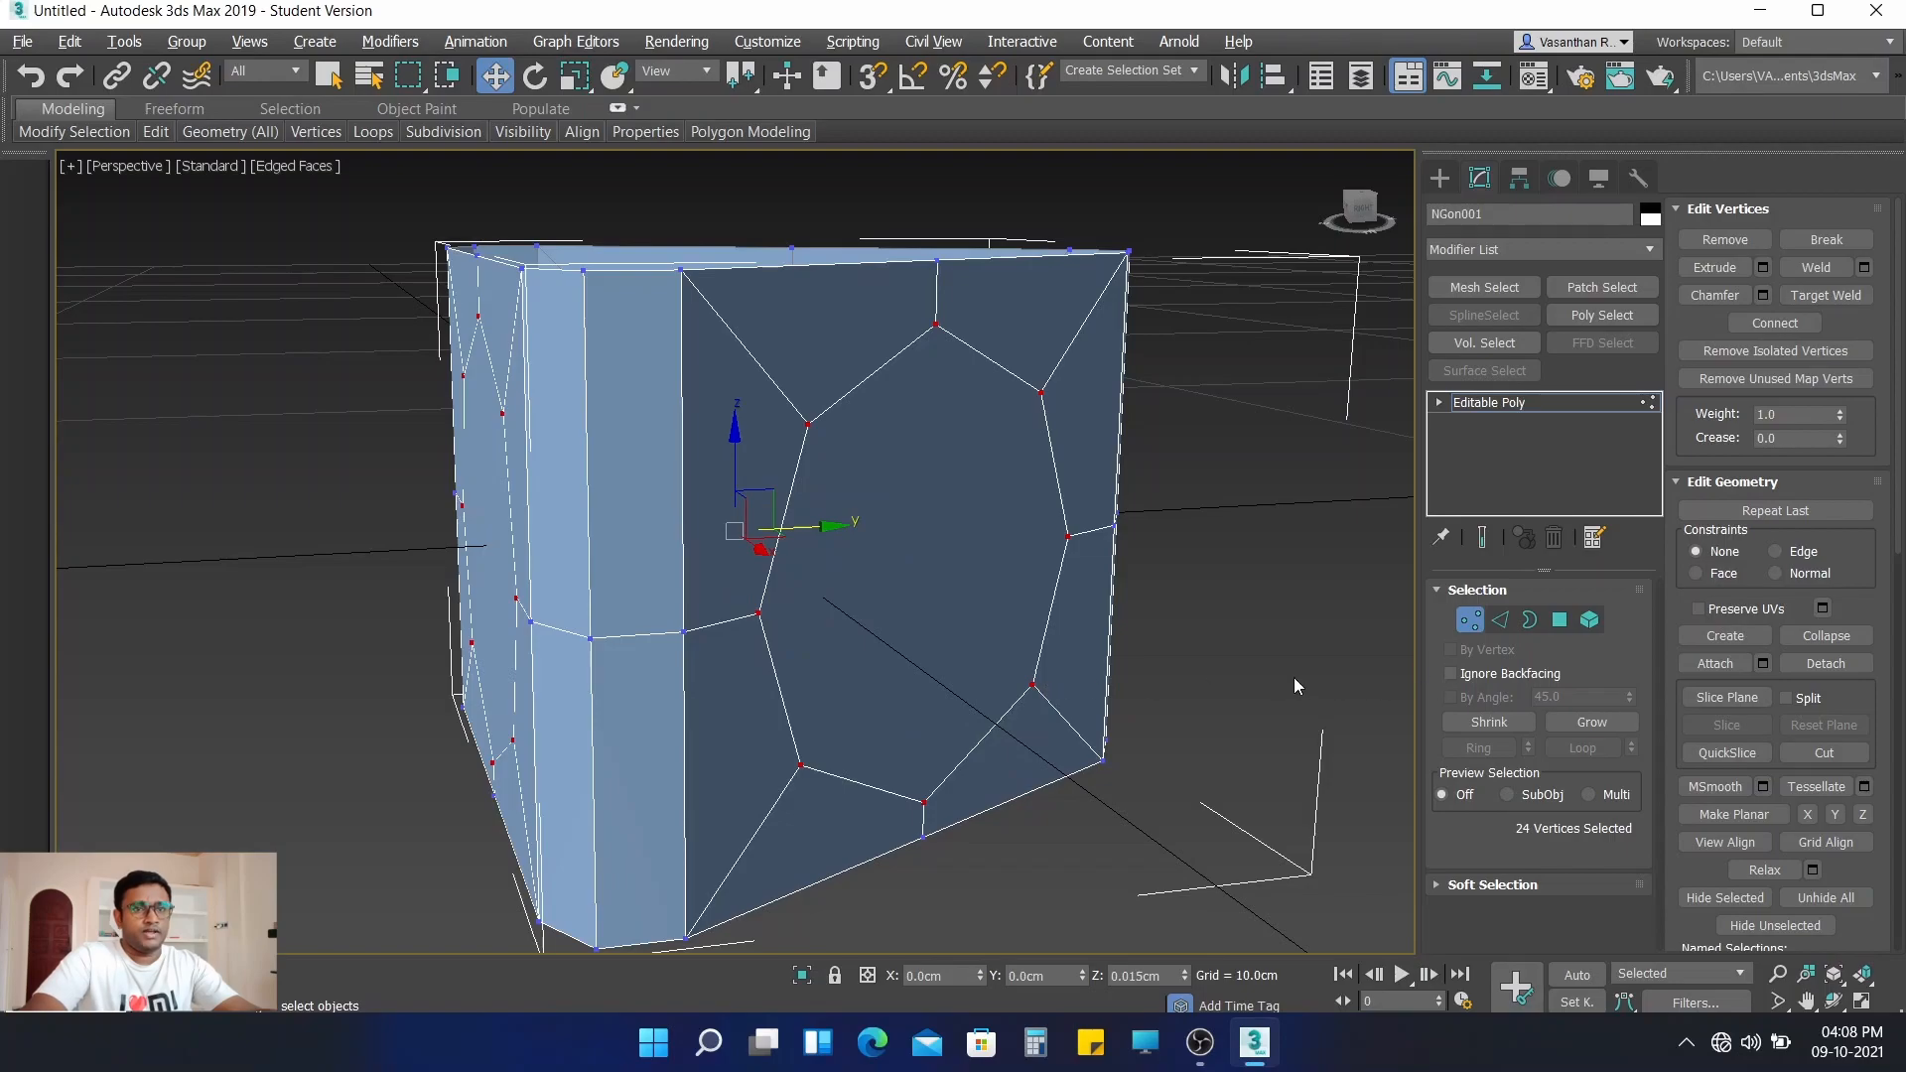
pyautogui.click(1051, 544)
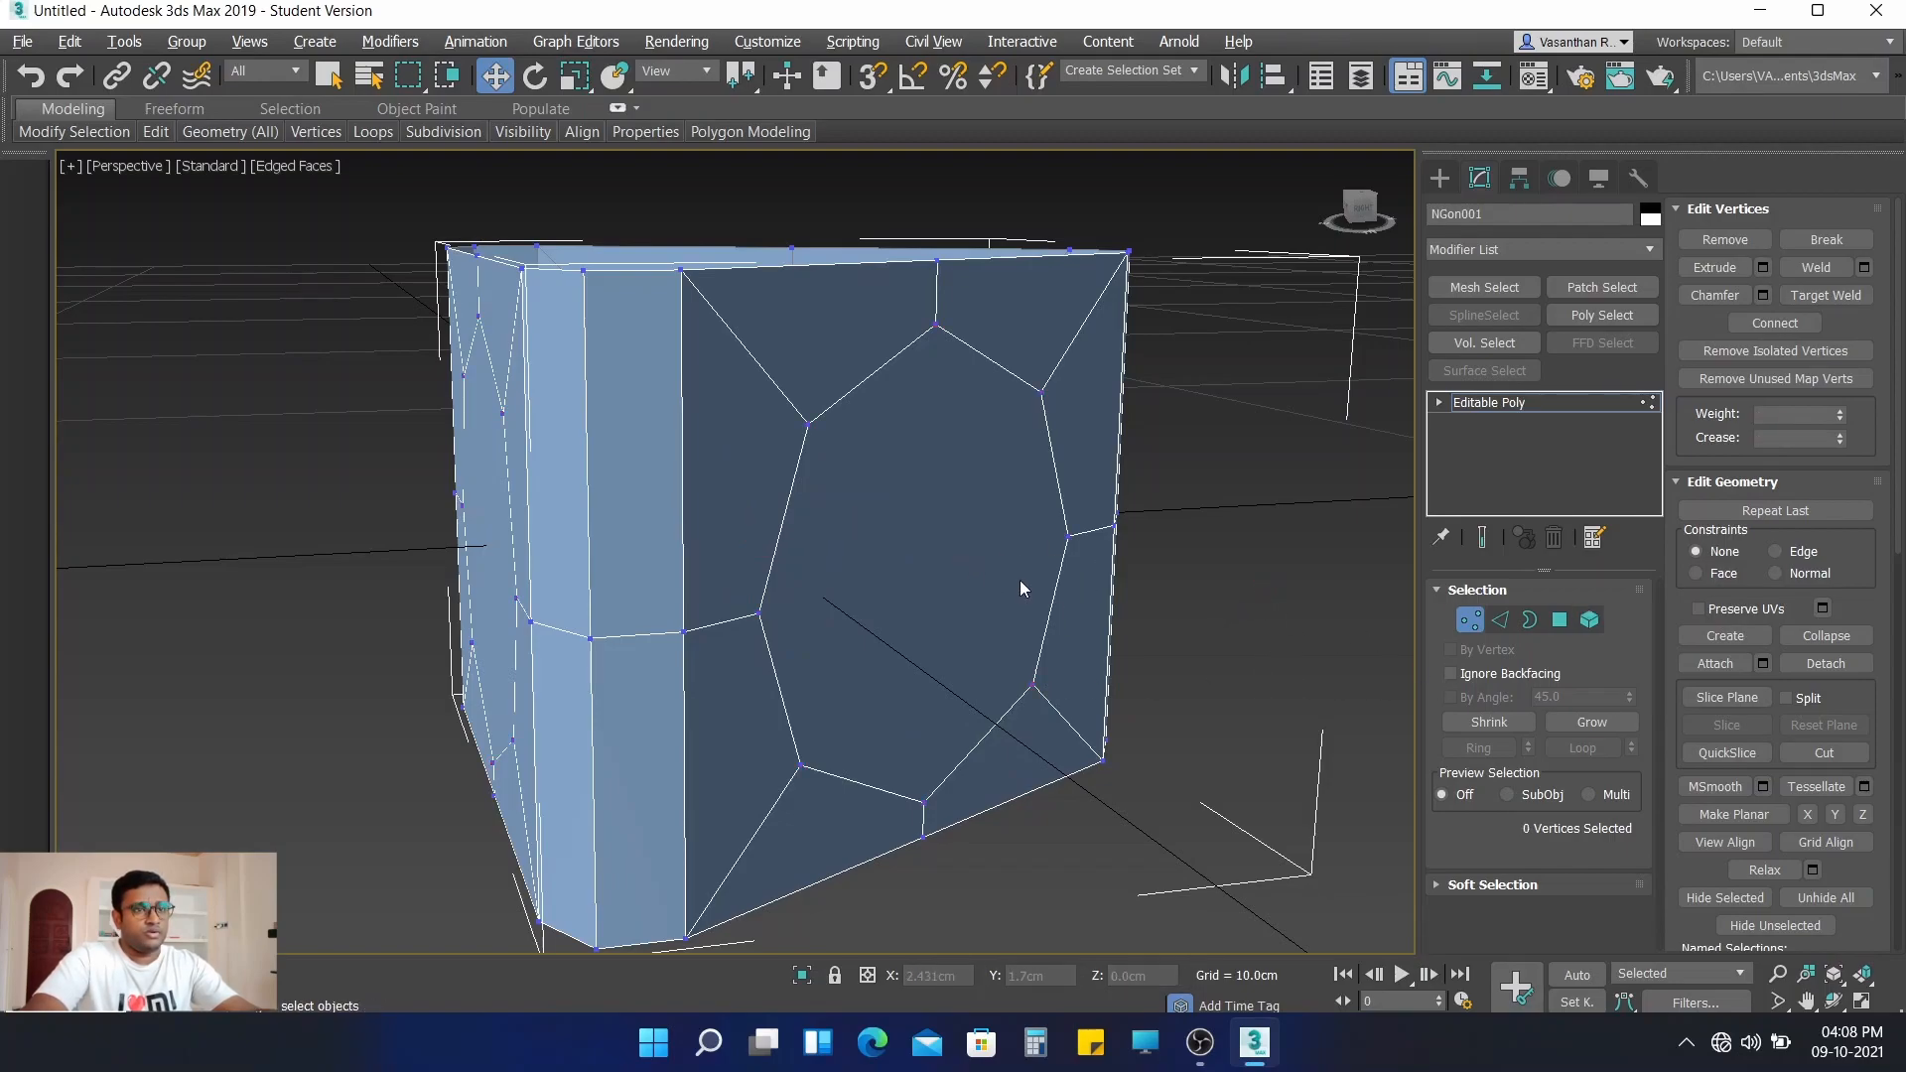
# - Select the octagonal polygons in the middle of all three side walls and delete them
pyautogui.scroll(-2, 1020, 588)
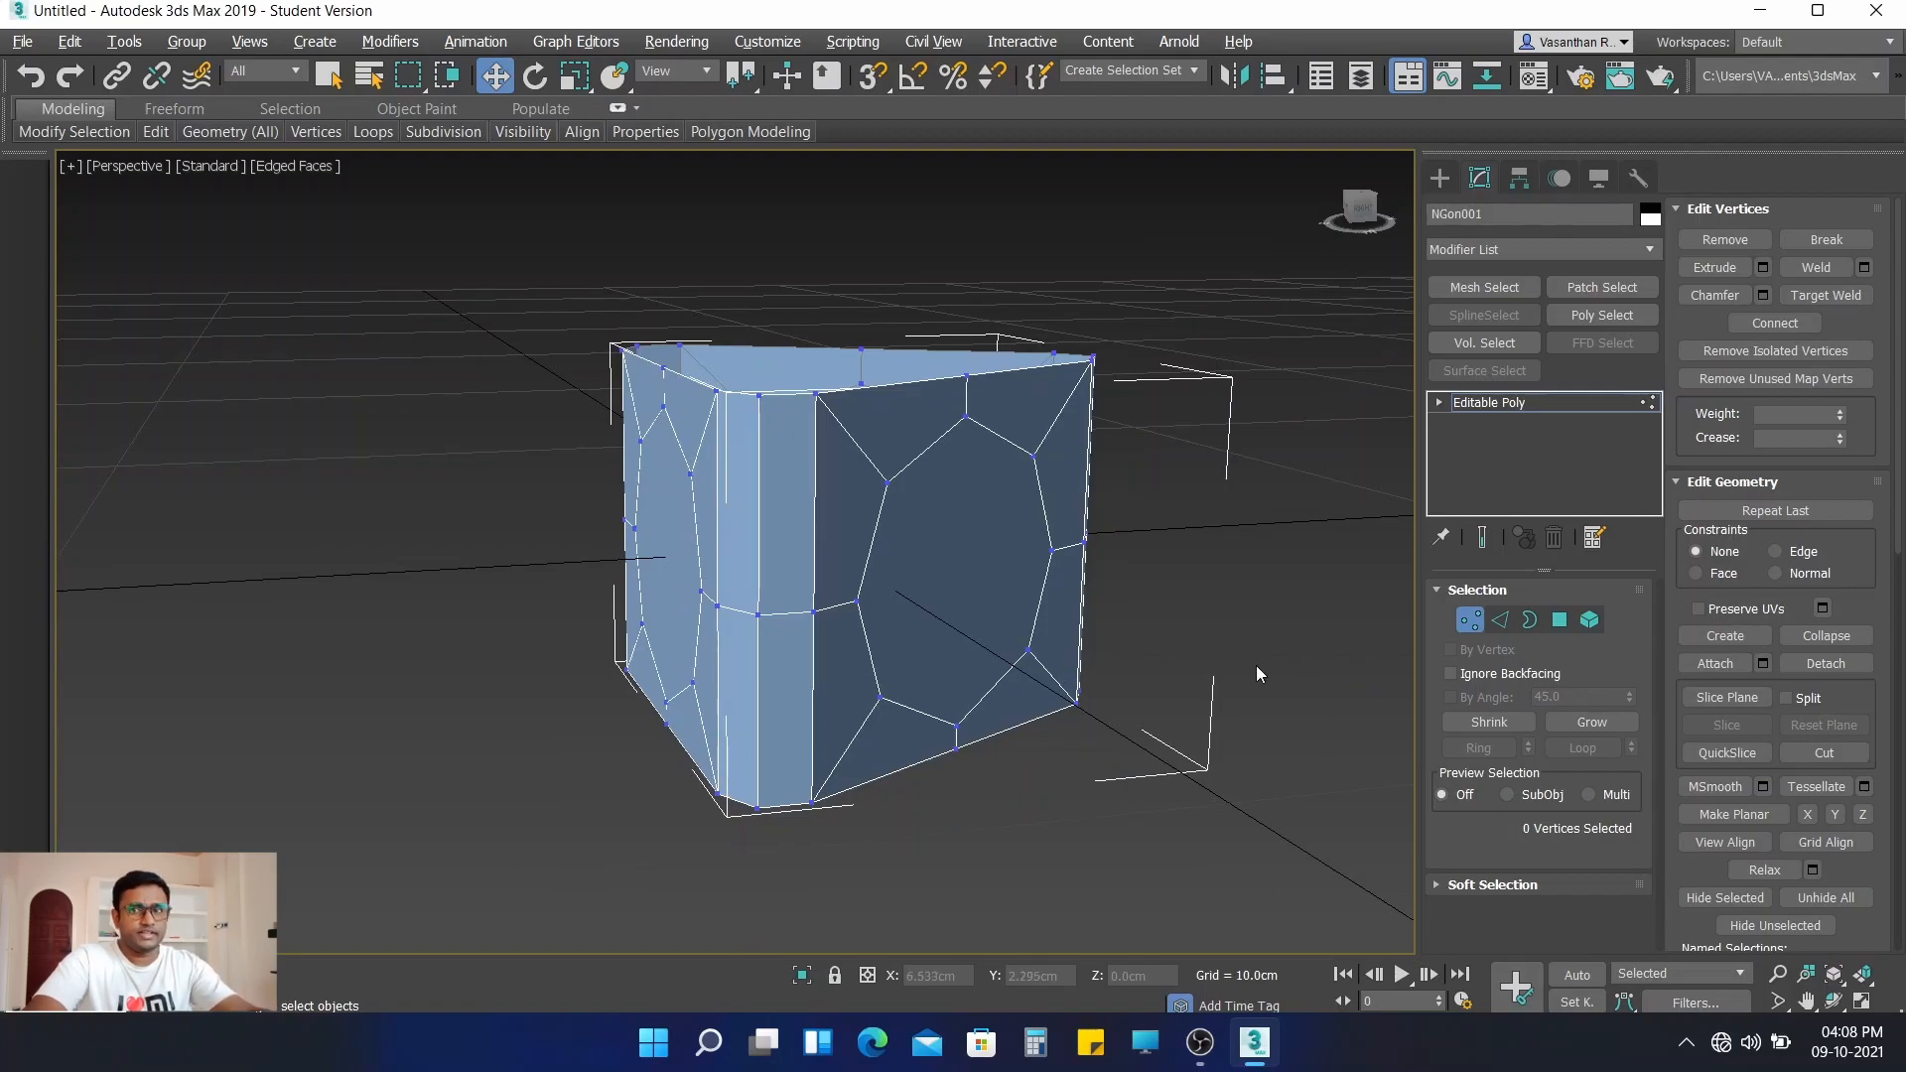
pyautogui.click(1563, 623)
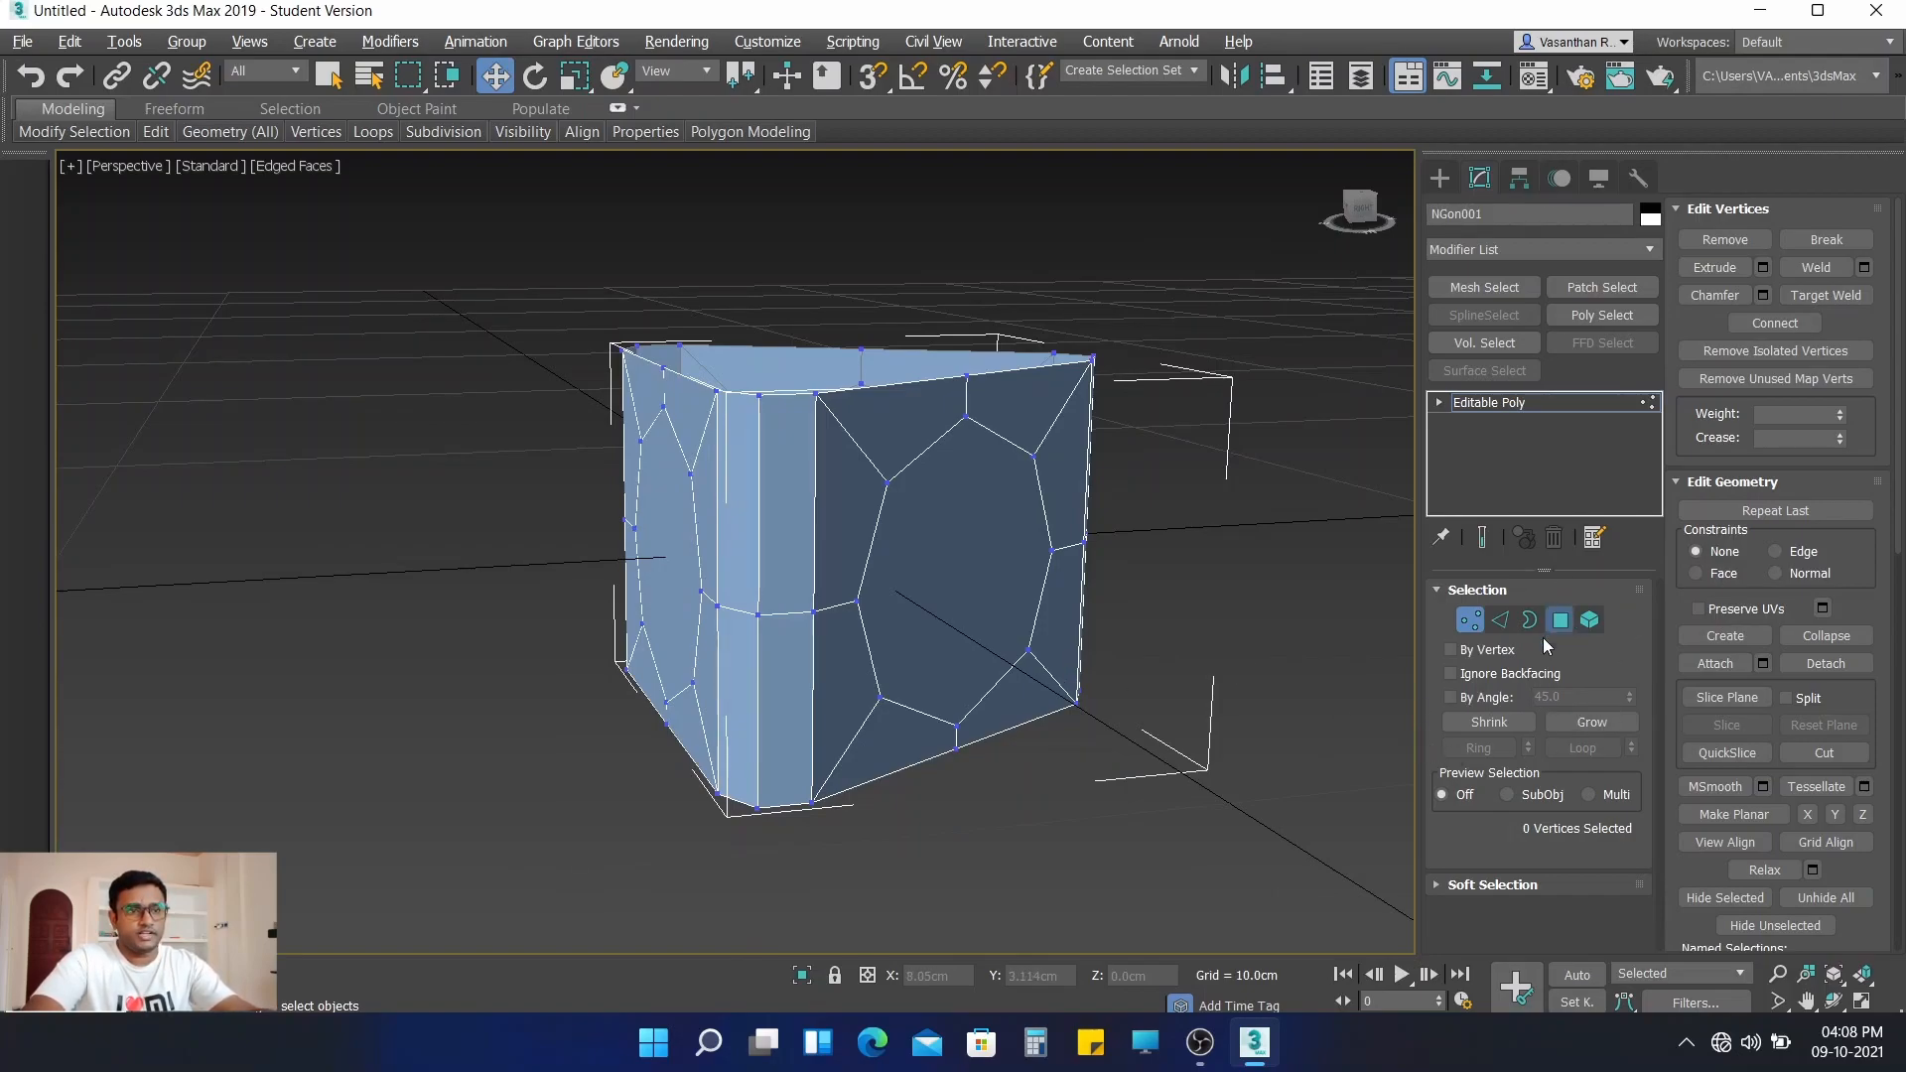
pyautogui.click(961, 604)
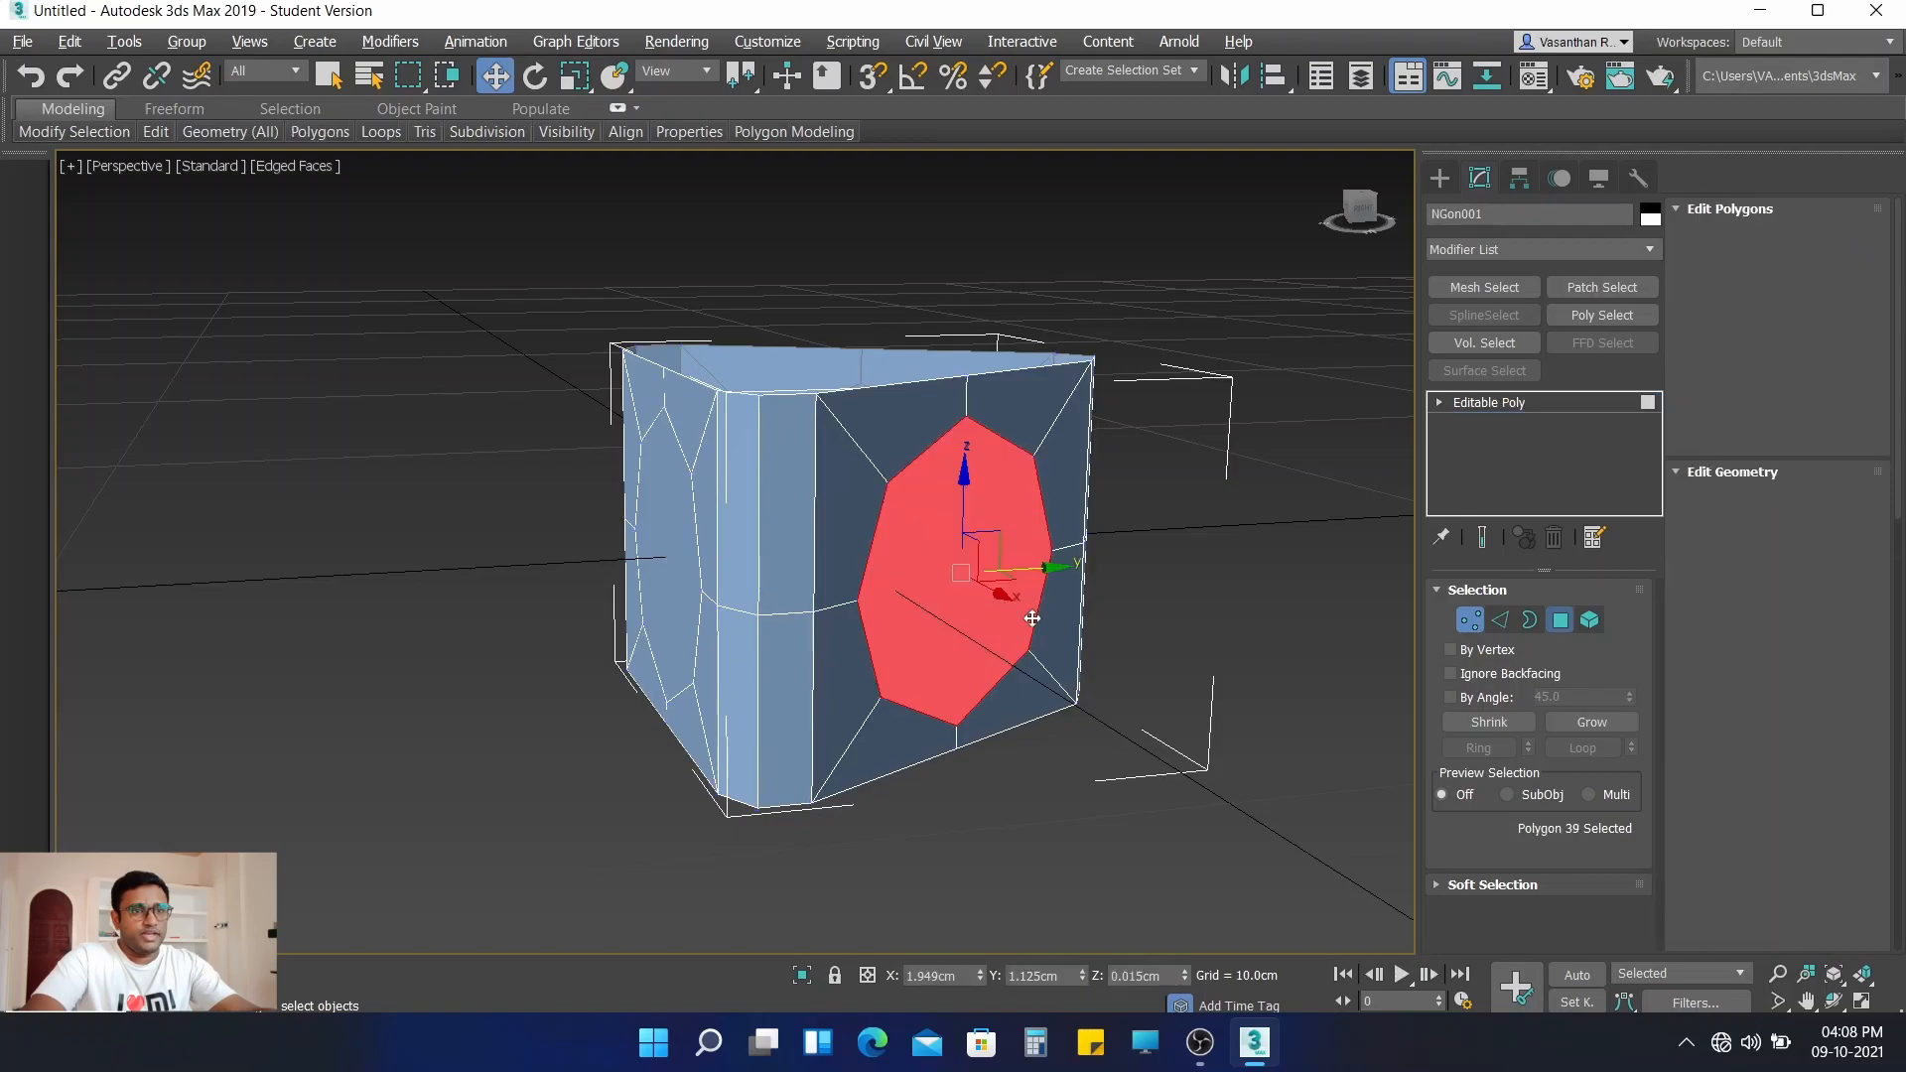
pyautogui.keyDown('ctrl'); pyautogui.click(682, 577); pyautogui.keyUp('ctrl')
pyautogui.keyDown('alt'); pyautogui.moveTo(1318, 945); pyautogui.dragTo(1074, 925, button='middle'); pyautogui.keyUp('alt')
pyautogui.keyDown('ctrl'); pyautogui.click(882, 626); pyautogui.keyUp('ctrl')
pyautogui.press('Delete')
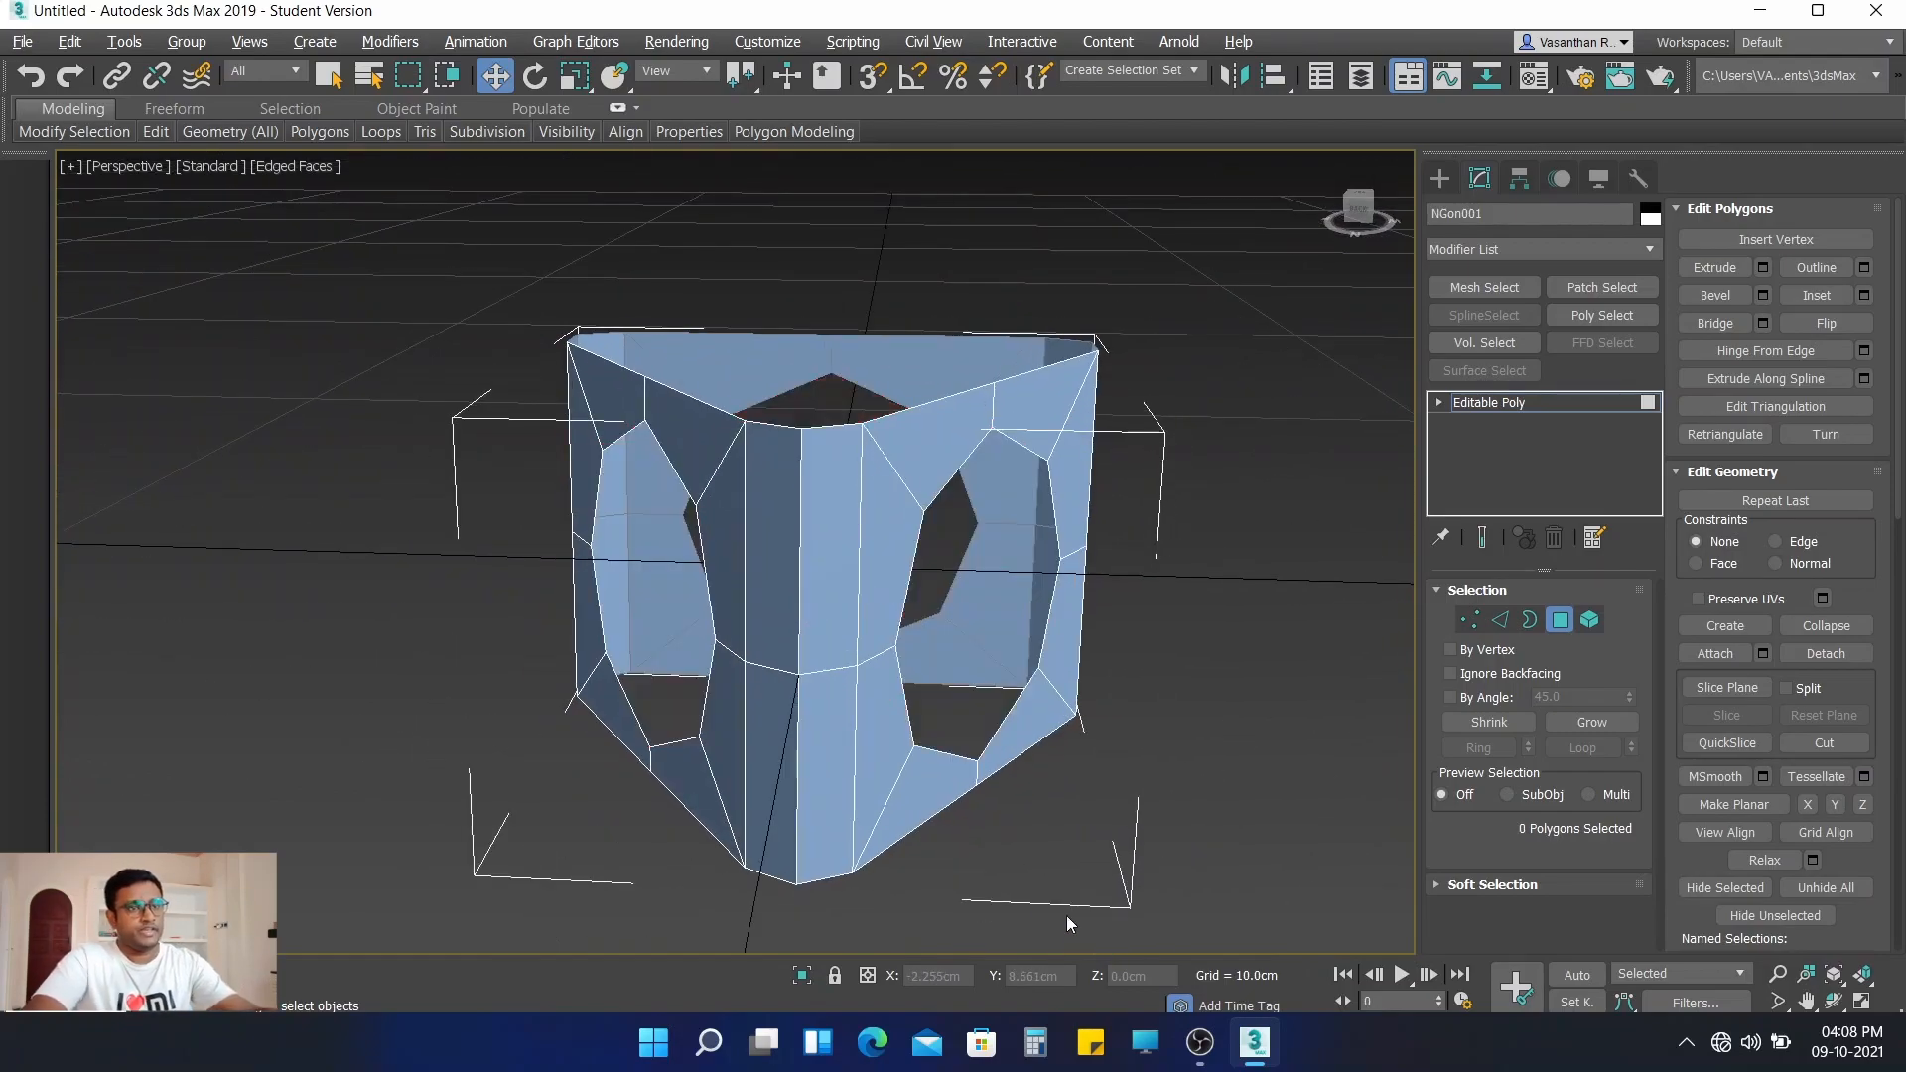
# - Check the three wall openings in the Perspective view and return to the four-viewport layout
pyautogui.scroll(5, 1101, 842)
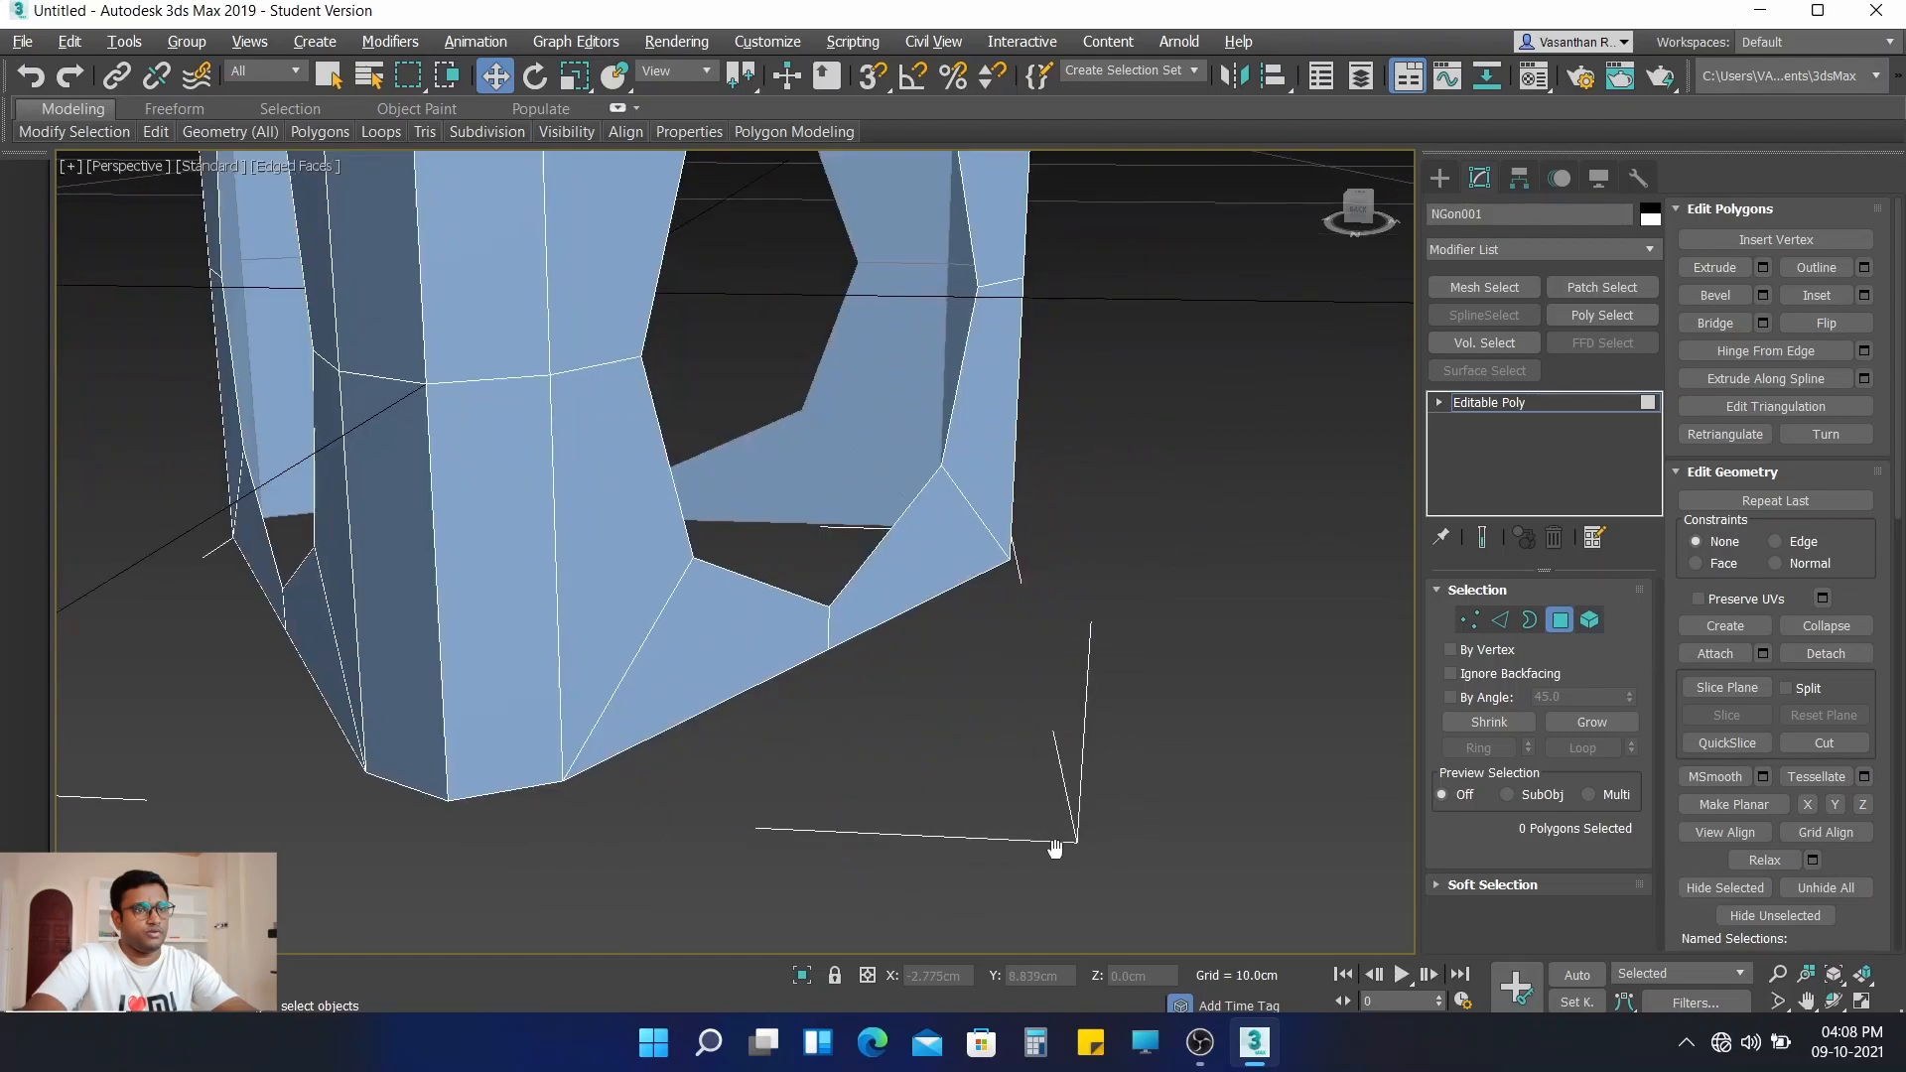
pyautogui.scroll(-5, 1042, 842)
pyautogui.keyDown('alt'); pyautogui.moveTo(985, 804); pyautogui.dragTo(1055, 769, button='middle'); pyautogui.keyUp('alt')
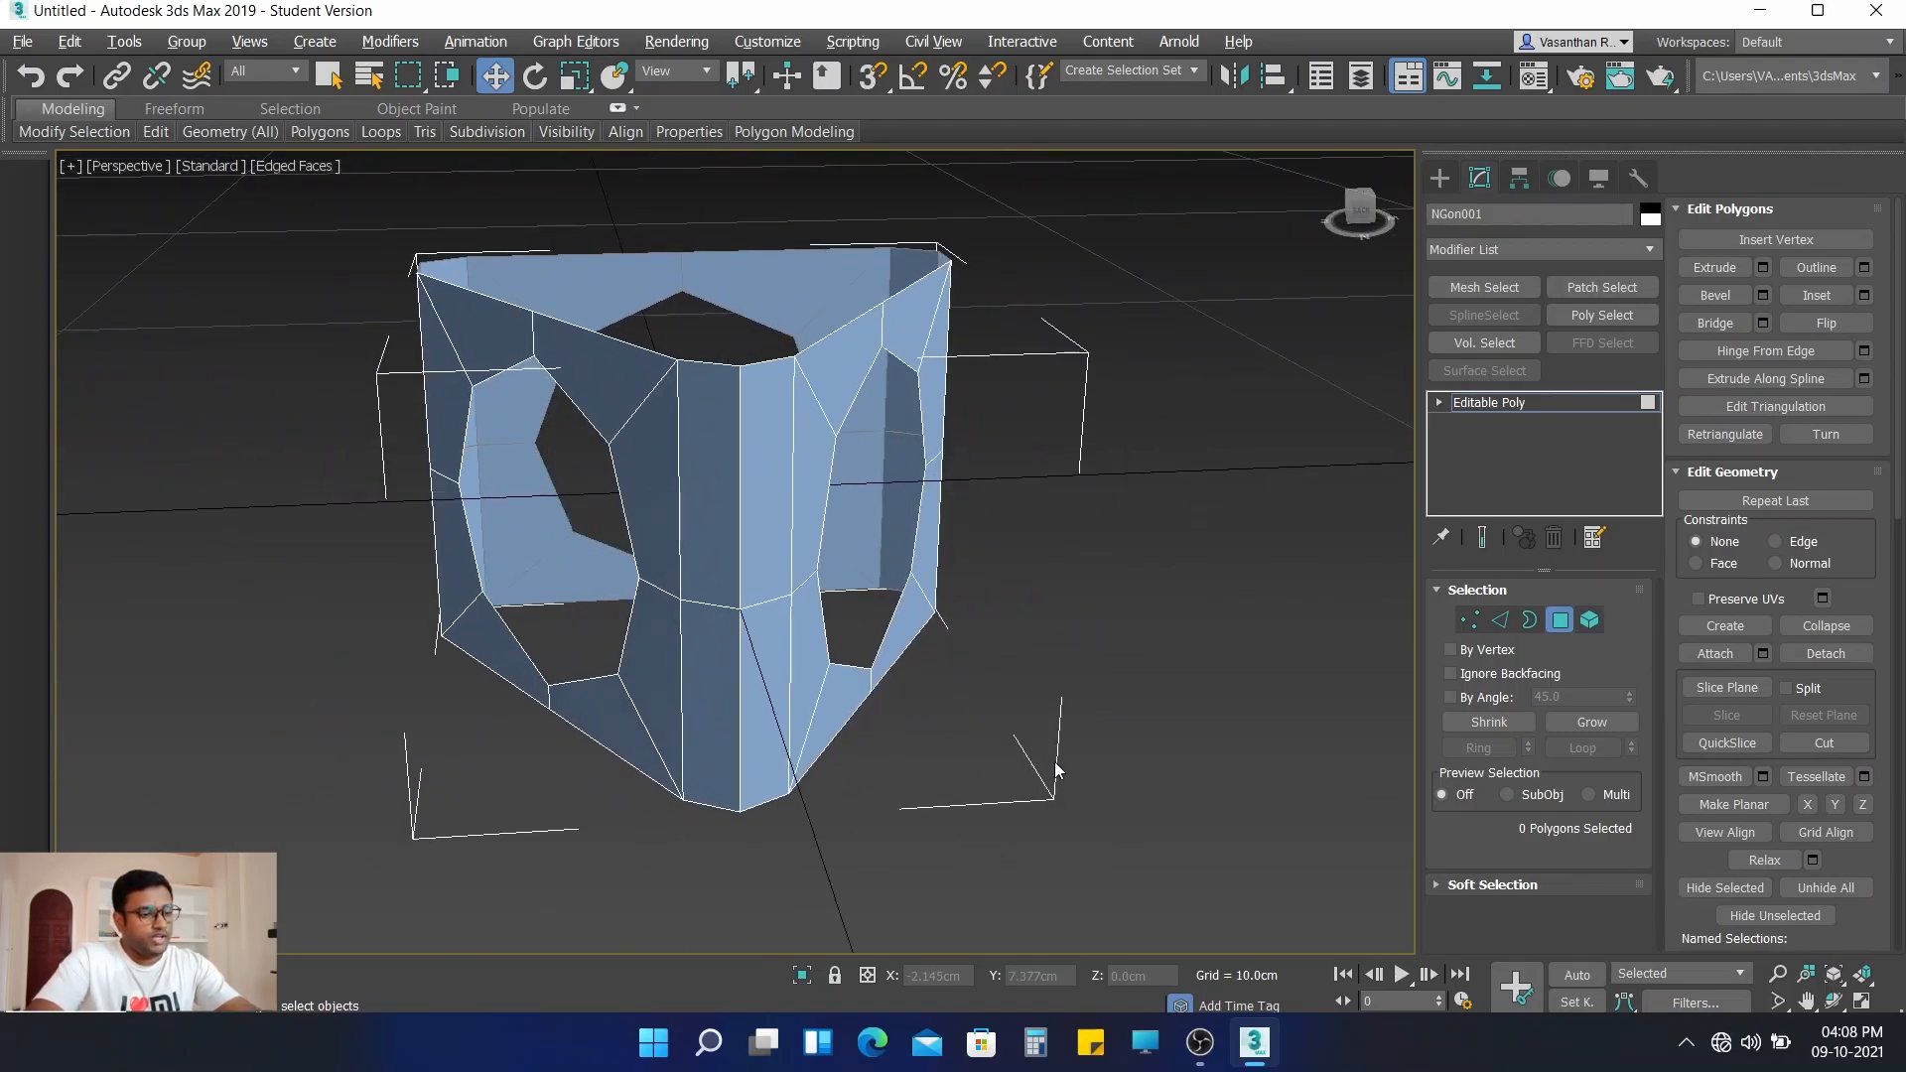
pyautogui.hotkey('alt', 'w')
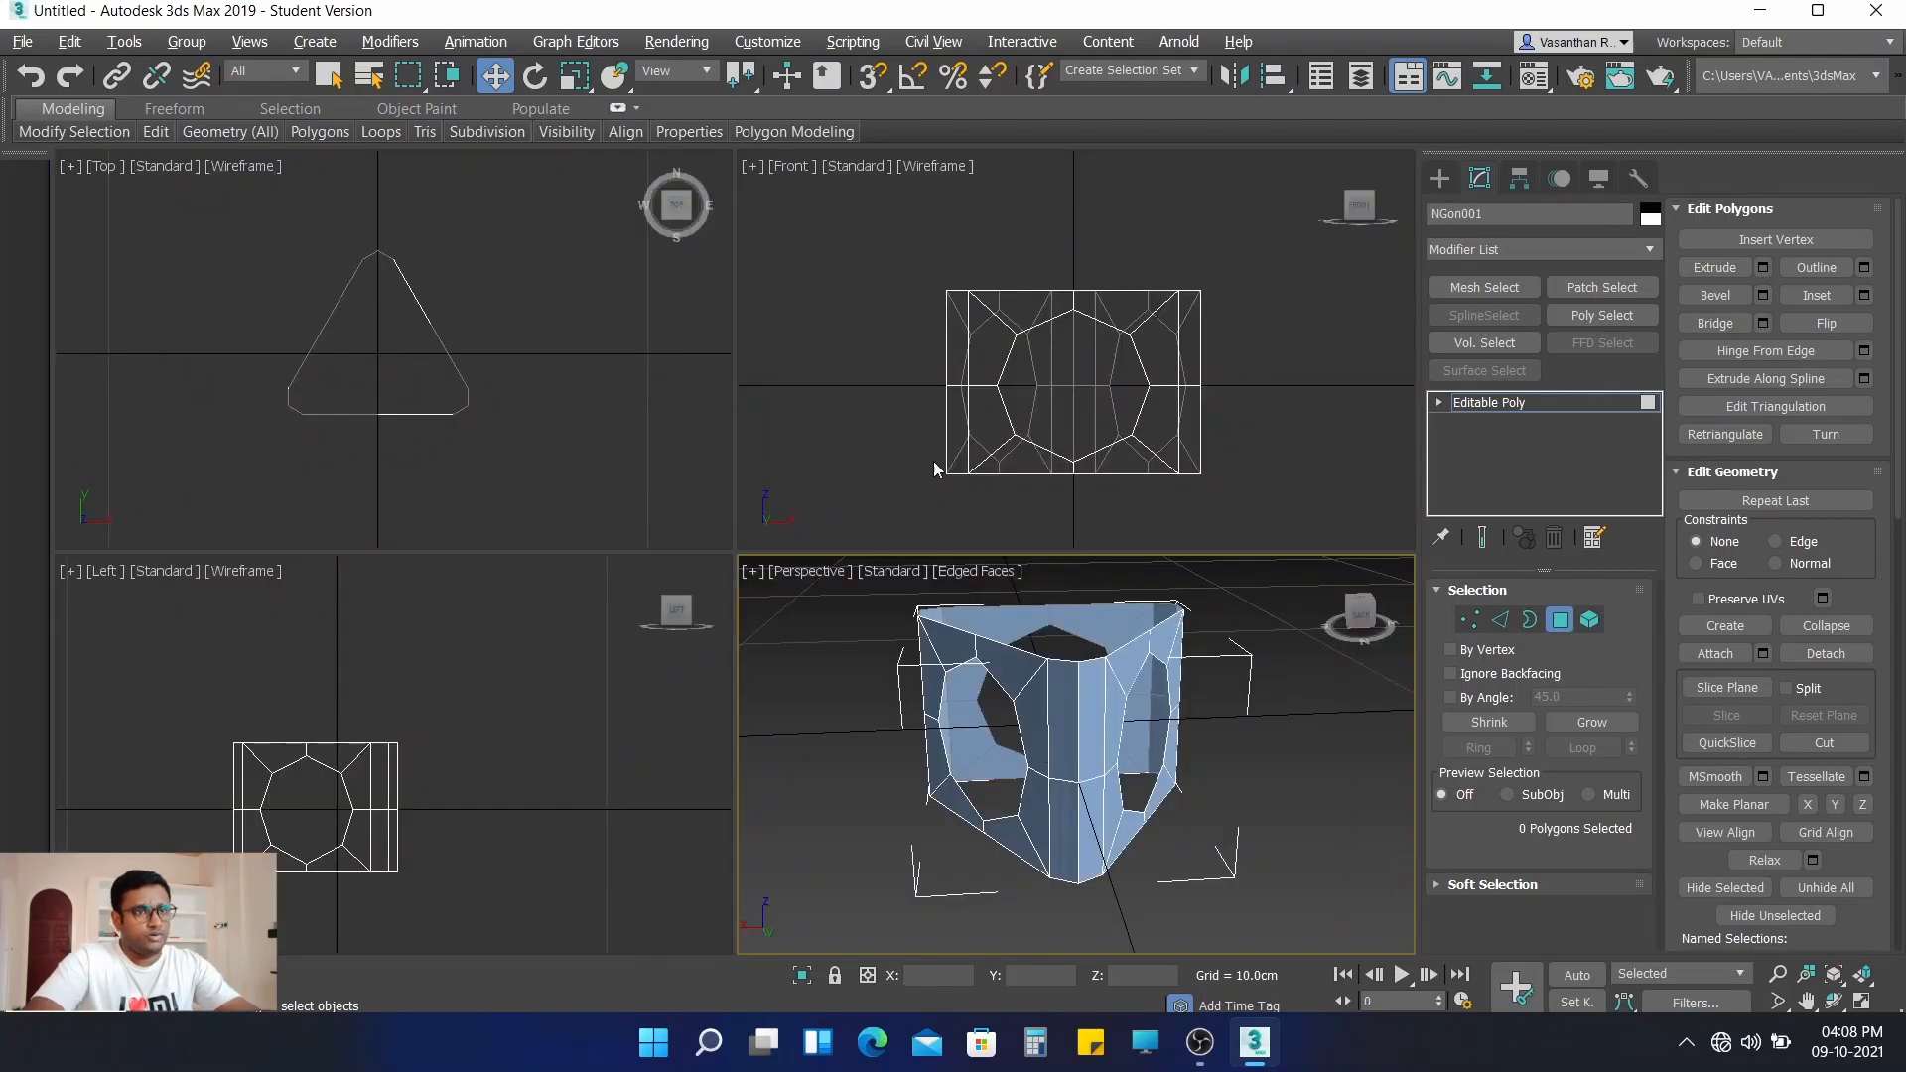
# - Leave polygon sub-object editing and scale the whole shell along its height only to about 181%
pyautogui.moveTo(1069, 425); pyautogui.dragTo(1062, 369, button='middle')
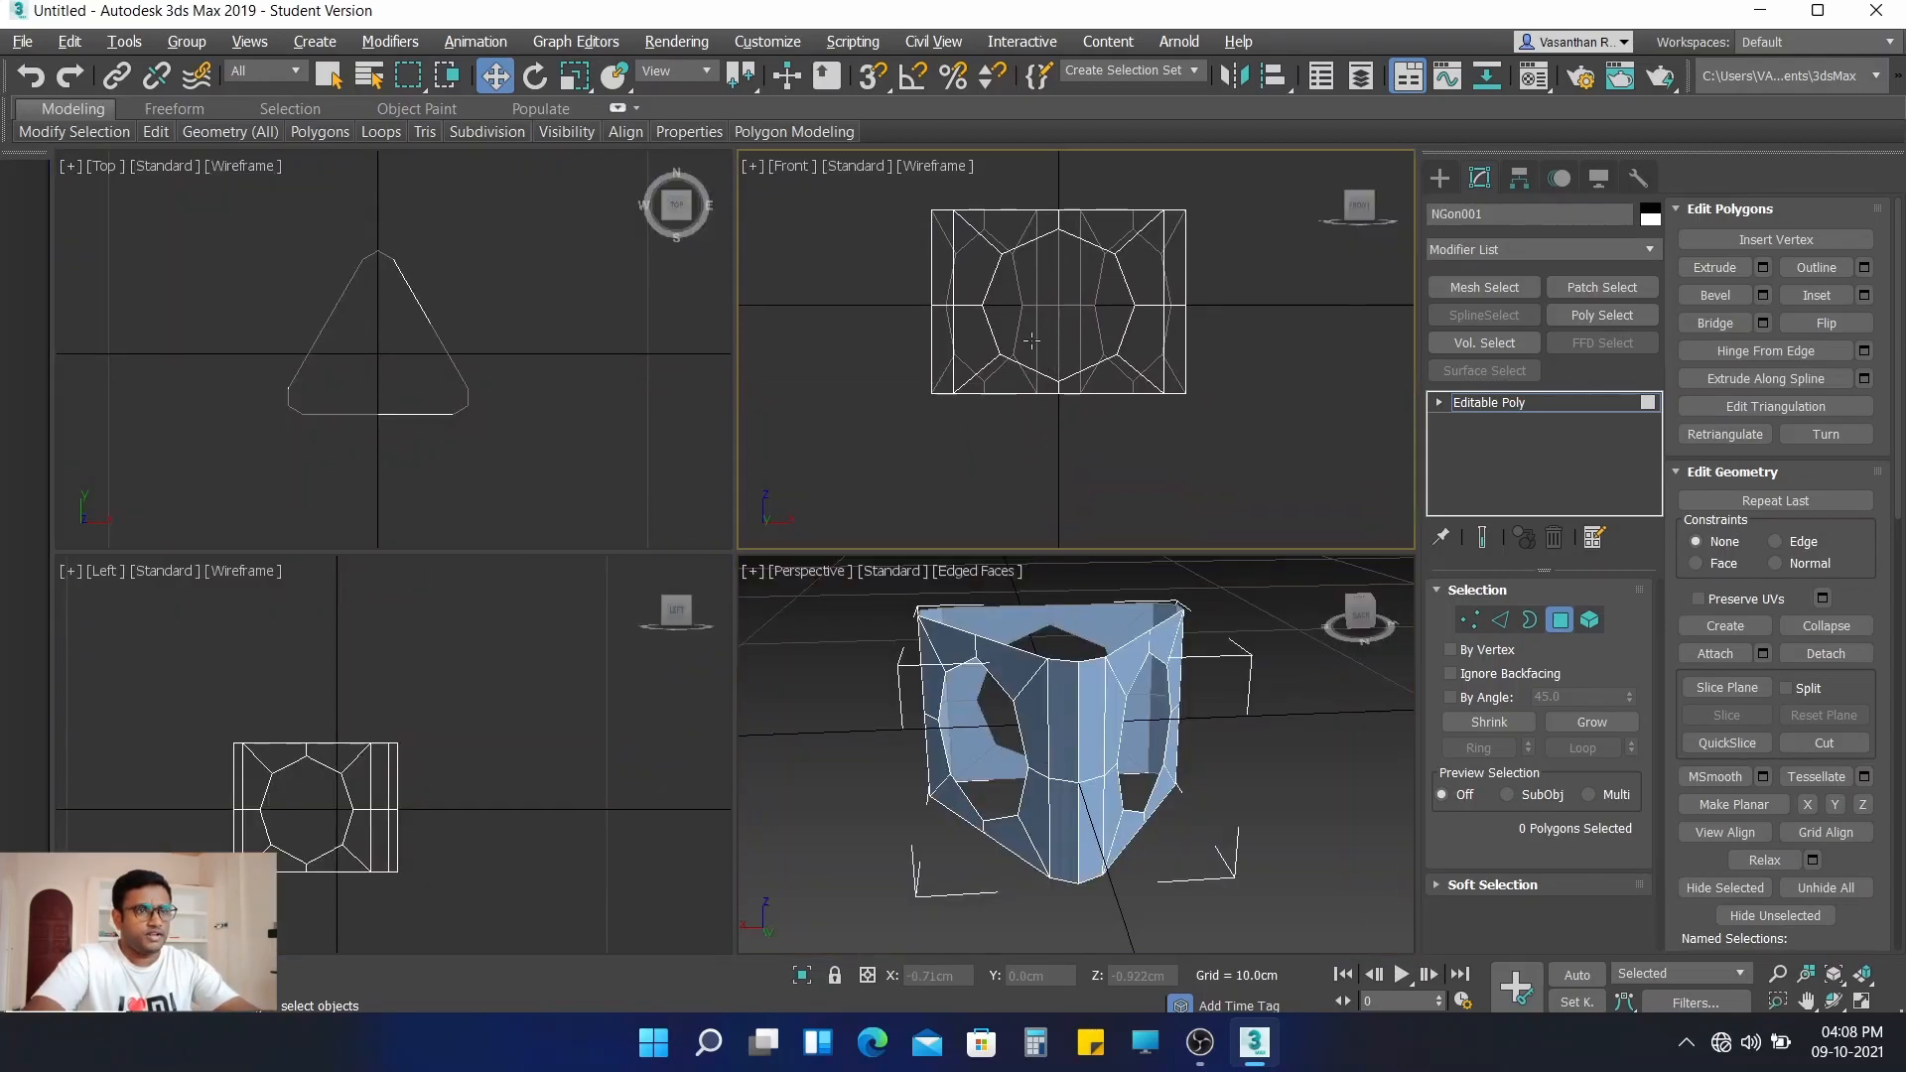
pyautogui.click(1567, 617)
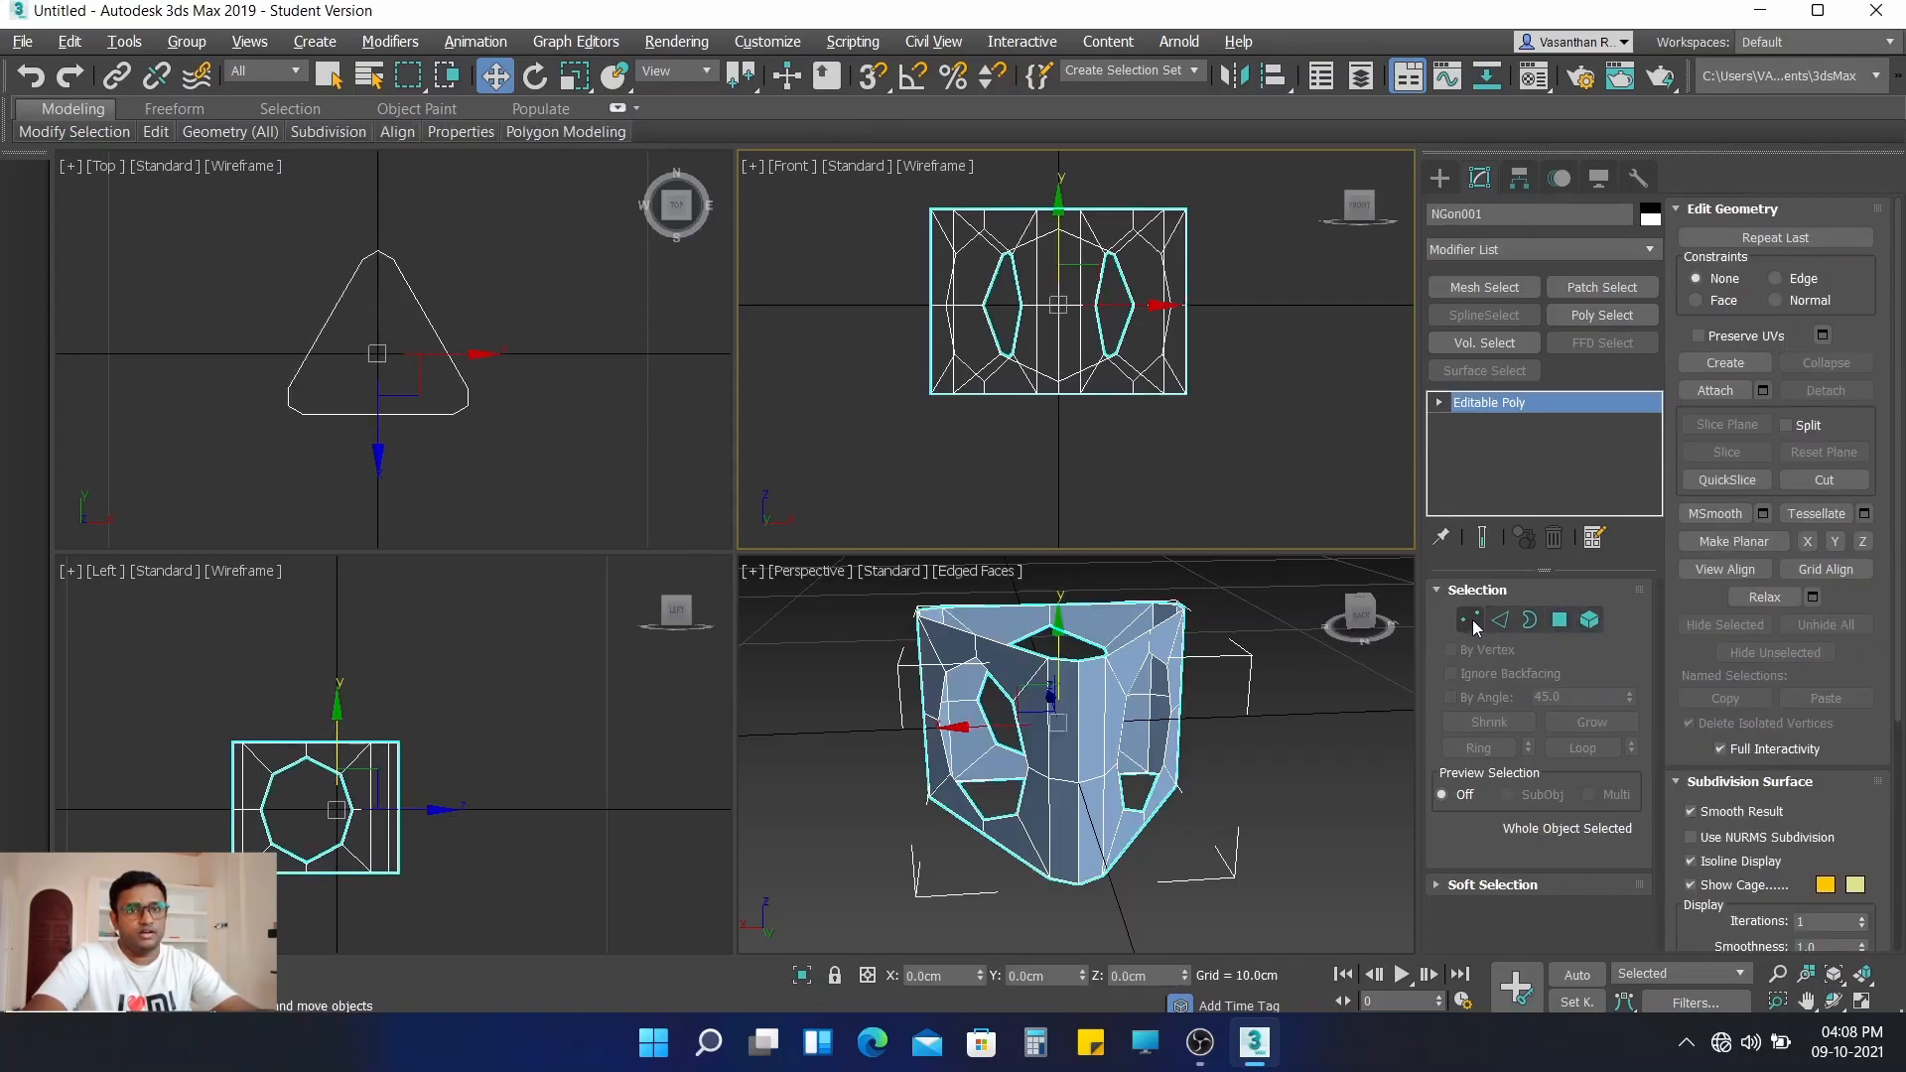
pyautogui.moveTo(993, 425); pyautogui.dragTo(980, 502, button='middle')
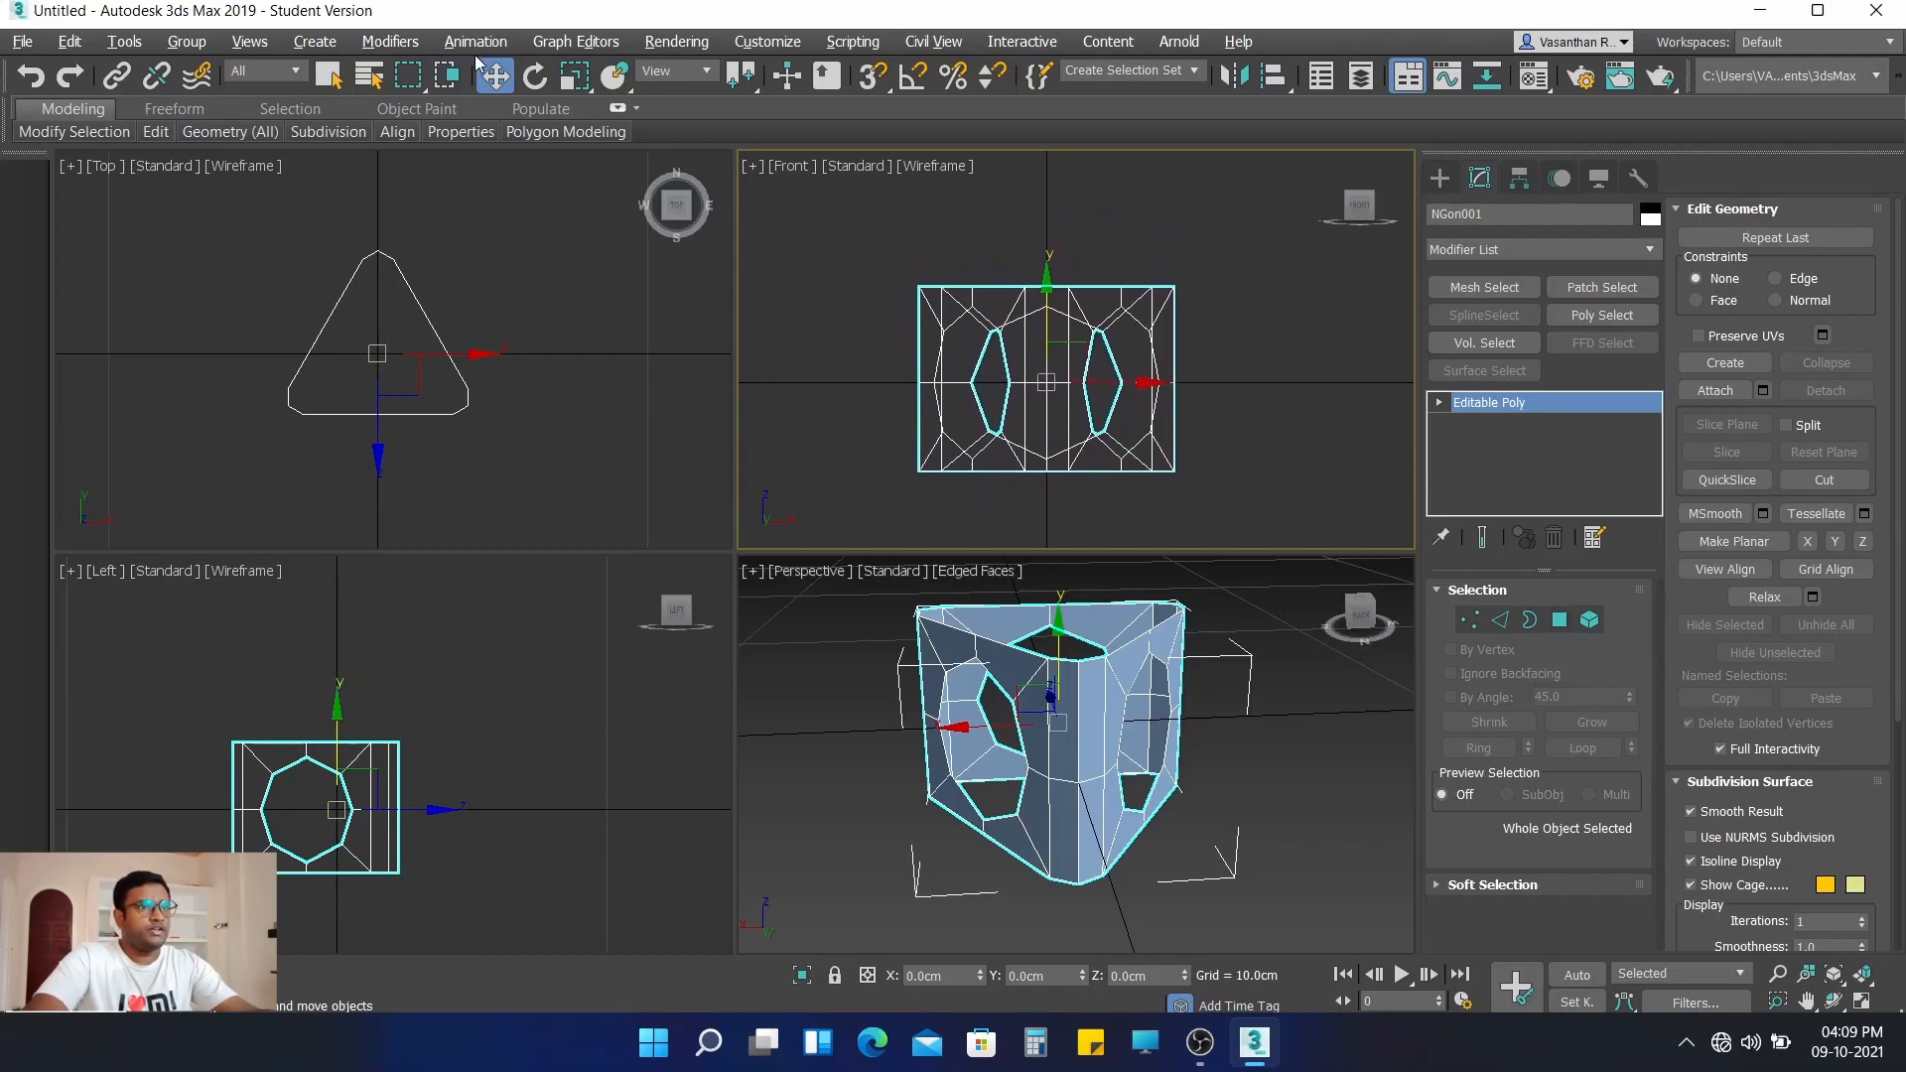
pyautogui.click(573, 81)
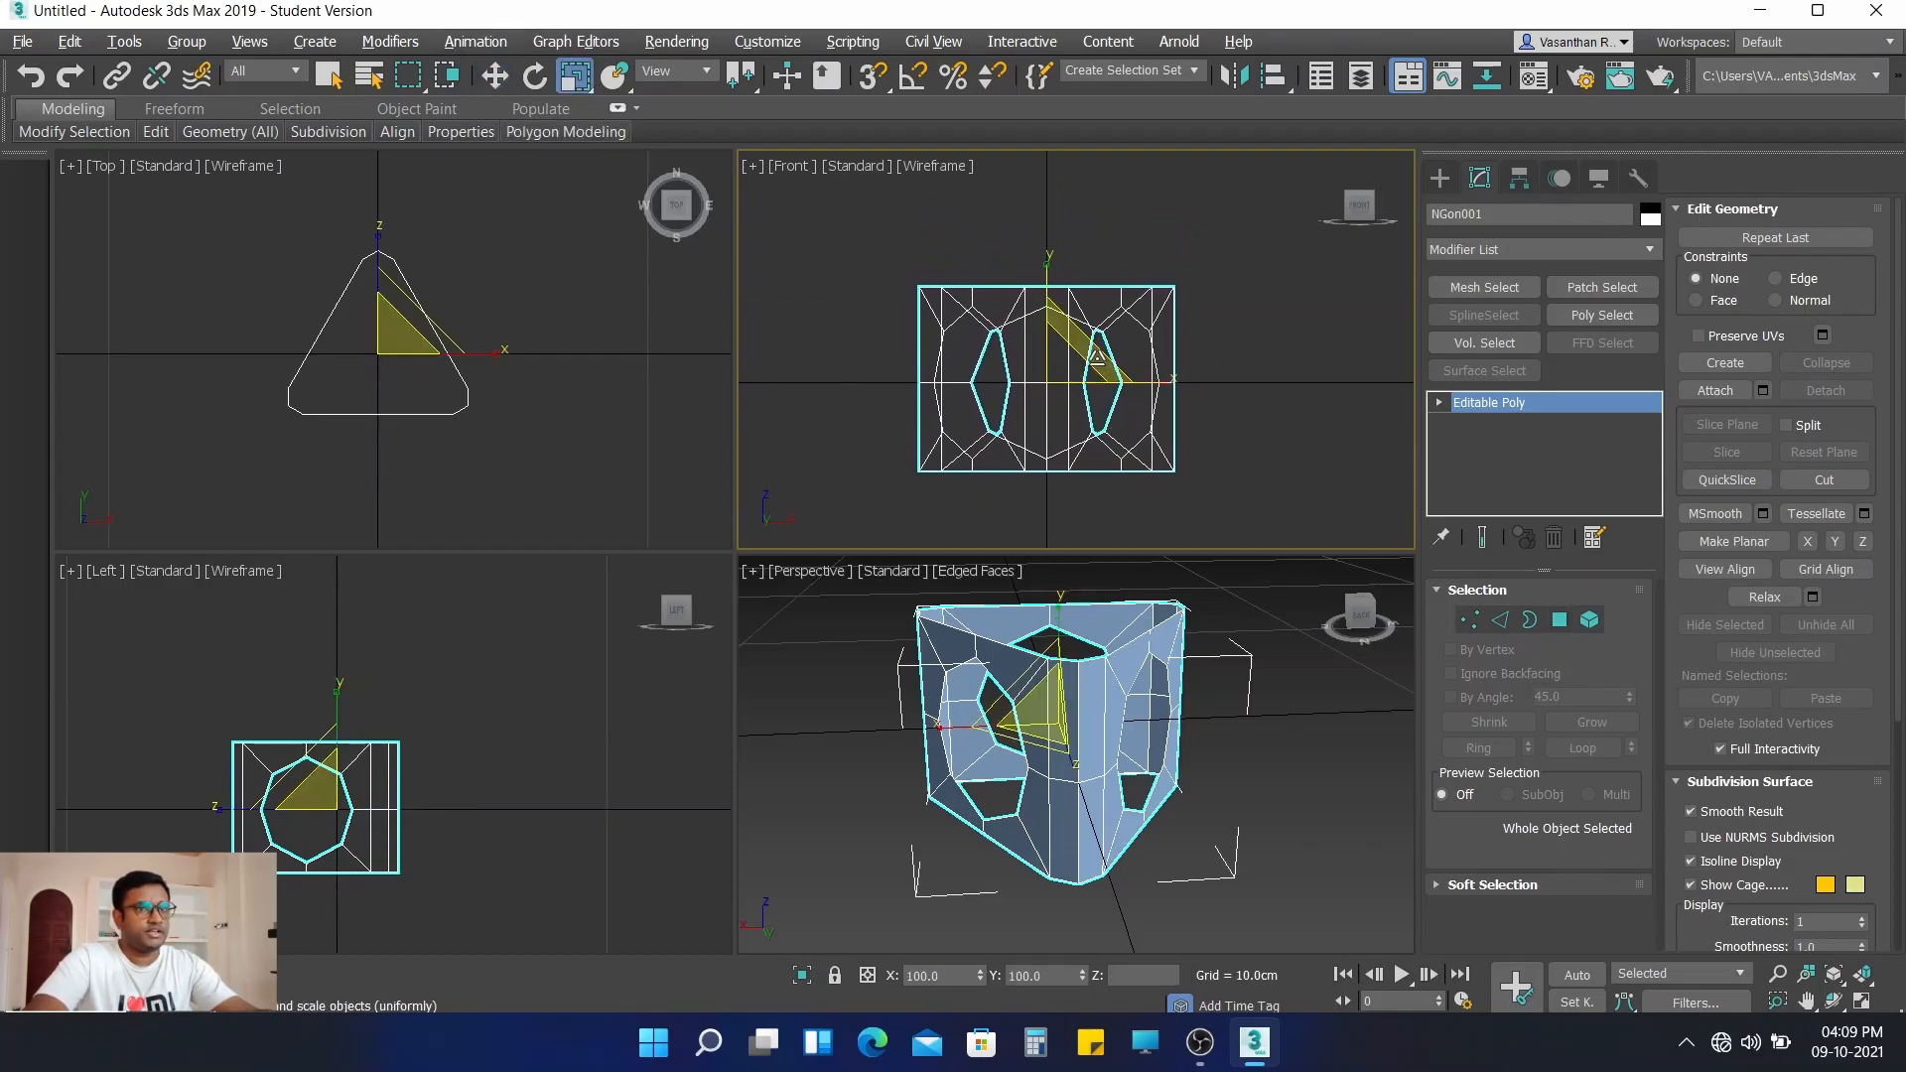
pyautogui.moveTo(1062, 369); pyautogui.dragTo(1061, 343)
pyautogui.hotkey('ctrl', 'z')
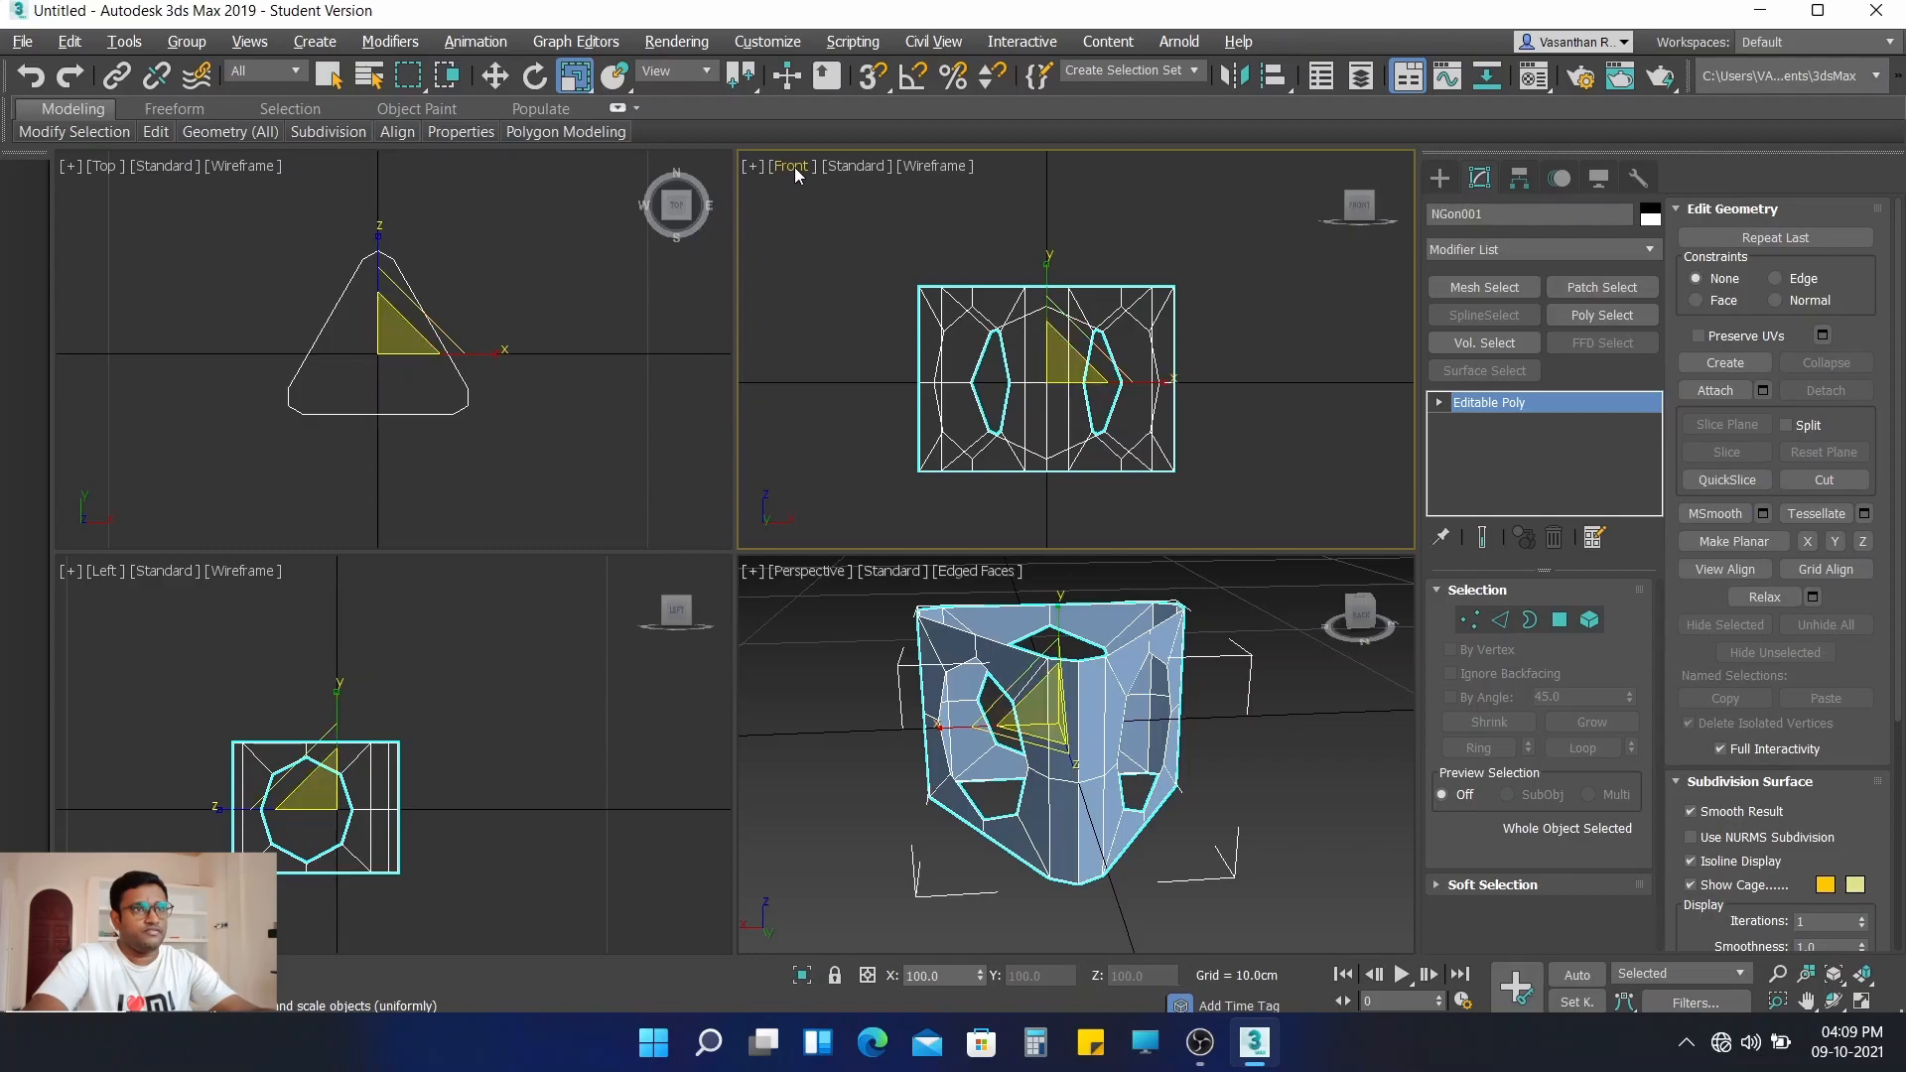
pyautogui.moveTo(1045, 289); pyautogui.dragTo(1049, 240)
pyautogui.keyDown('alt'); pyautogui.moveTo(1253, 836); pyautogui.dragTo(1020, 343, button='middle'); pyautogui.keyUp('alt')
pyautogui.rightClick(1047, 274)
pyautogui.moveTo(1047, 257); pyautogui.dragTo(1042, 252)
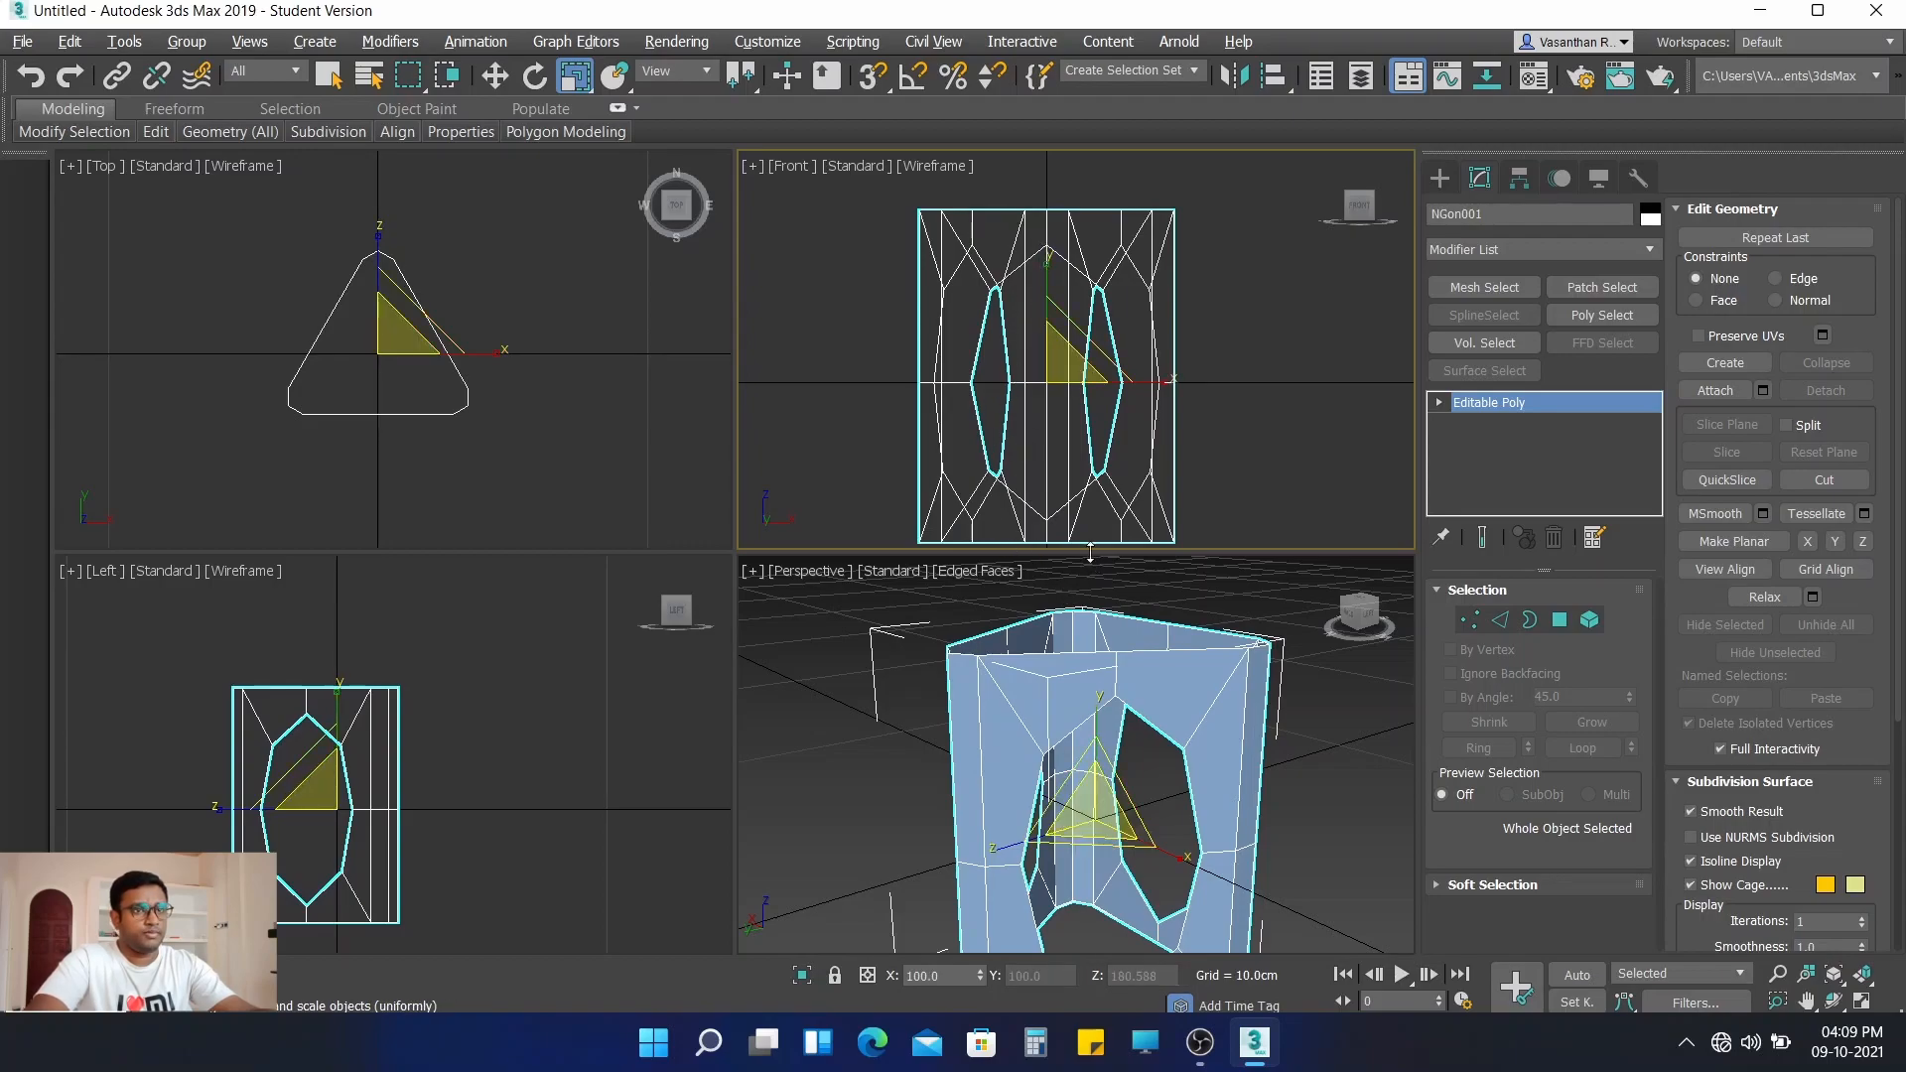
# - Select all vertices in the lower half of the shell, below its middle row, and delete them
pyautogui.scroll(-2, 1112, 465)
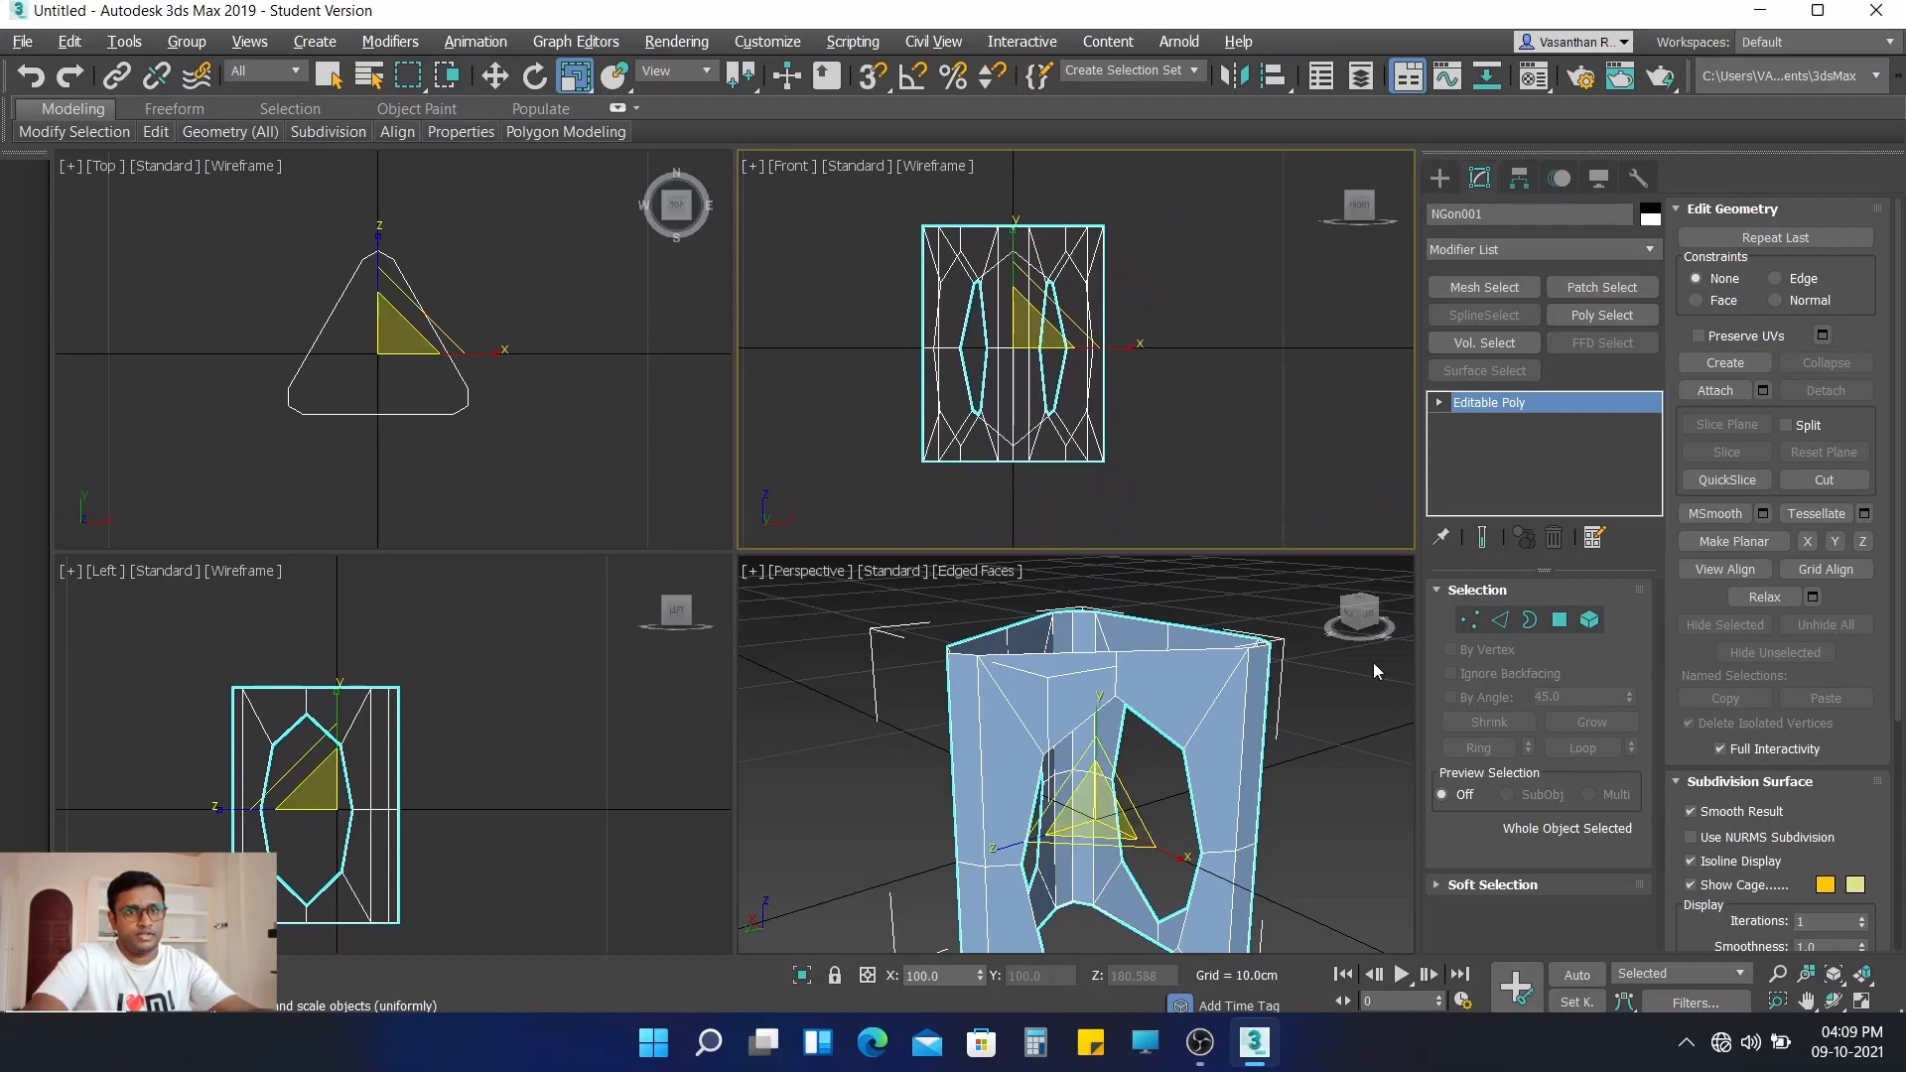
pyautogui.click(1472, 621)
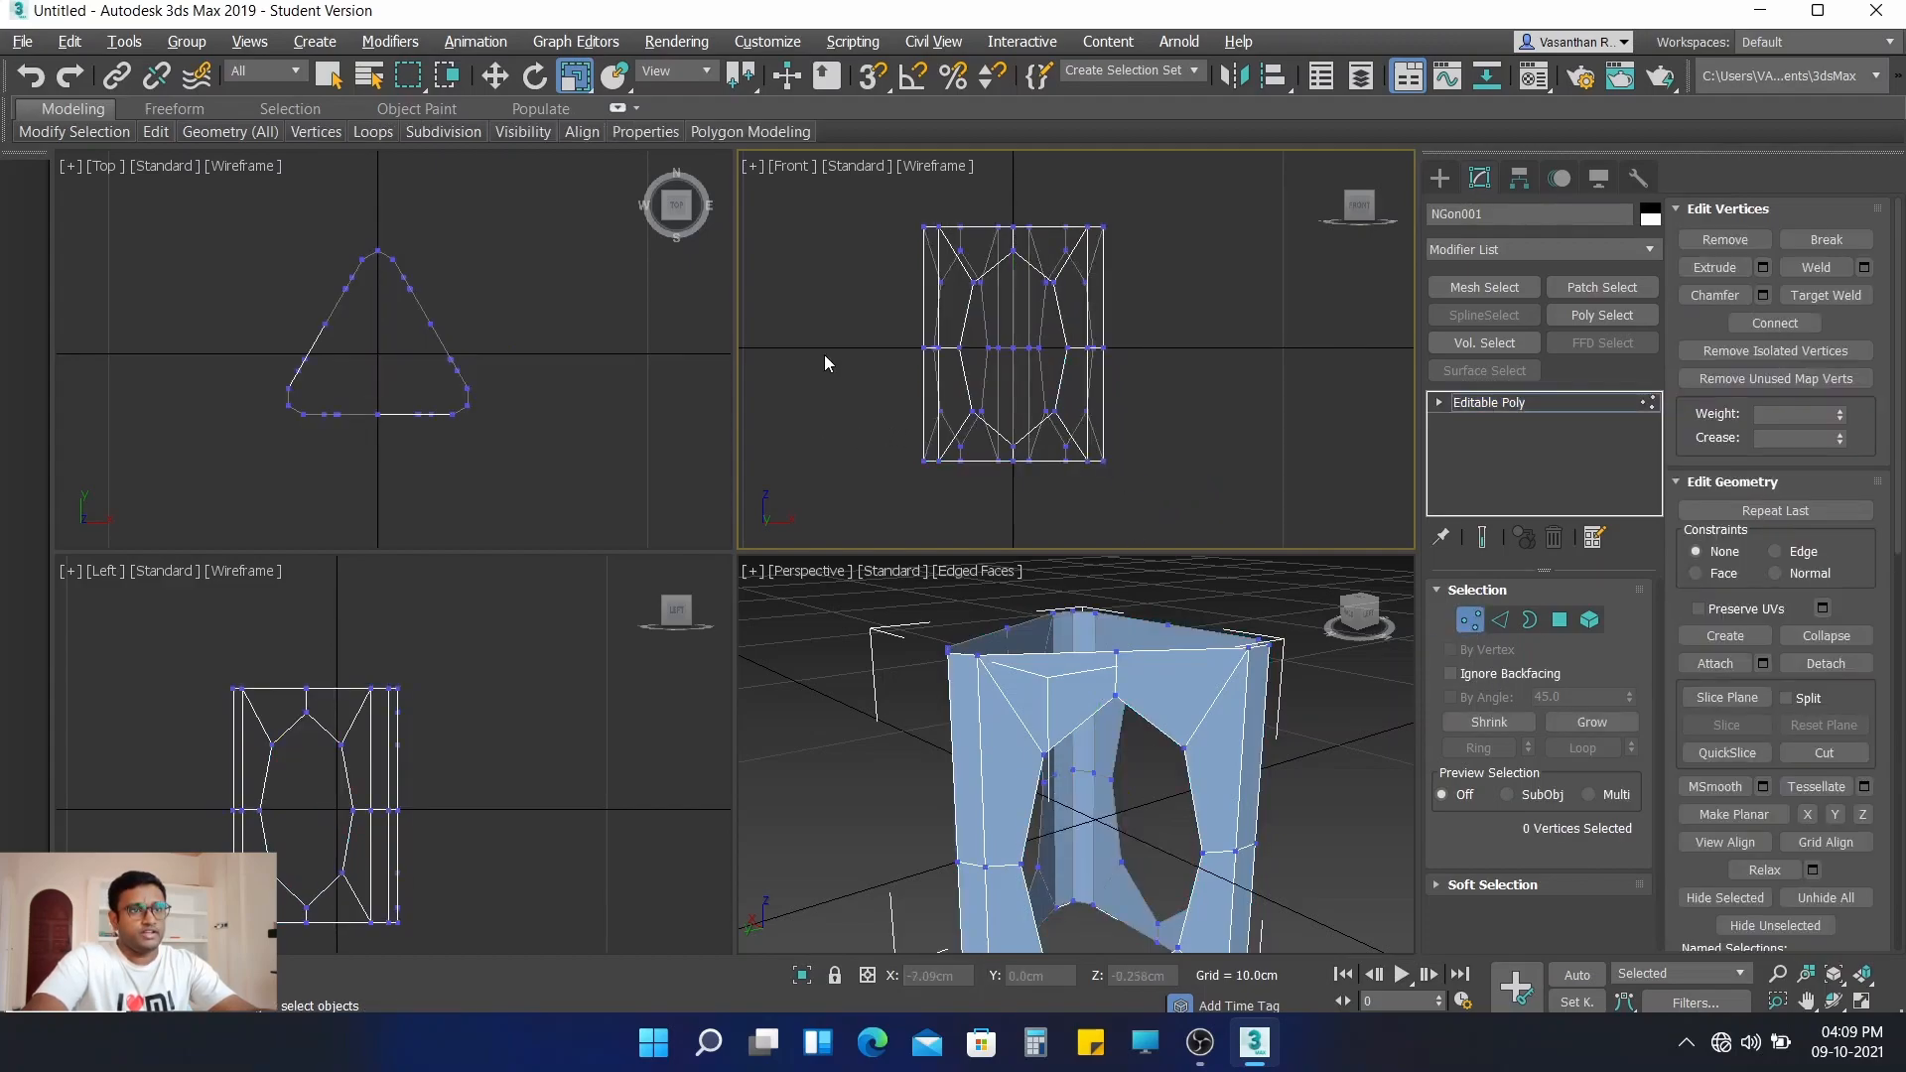
pyautogui.moveTo(832, 384); pyautogui.dragTo(1261, 514)
pyautogui.press('Delete')
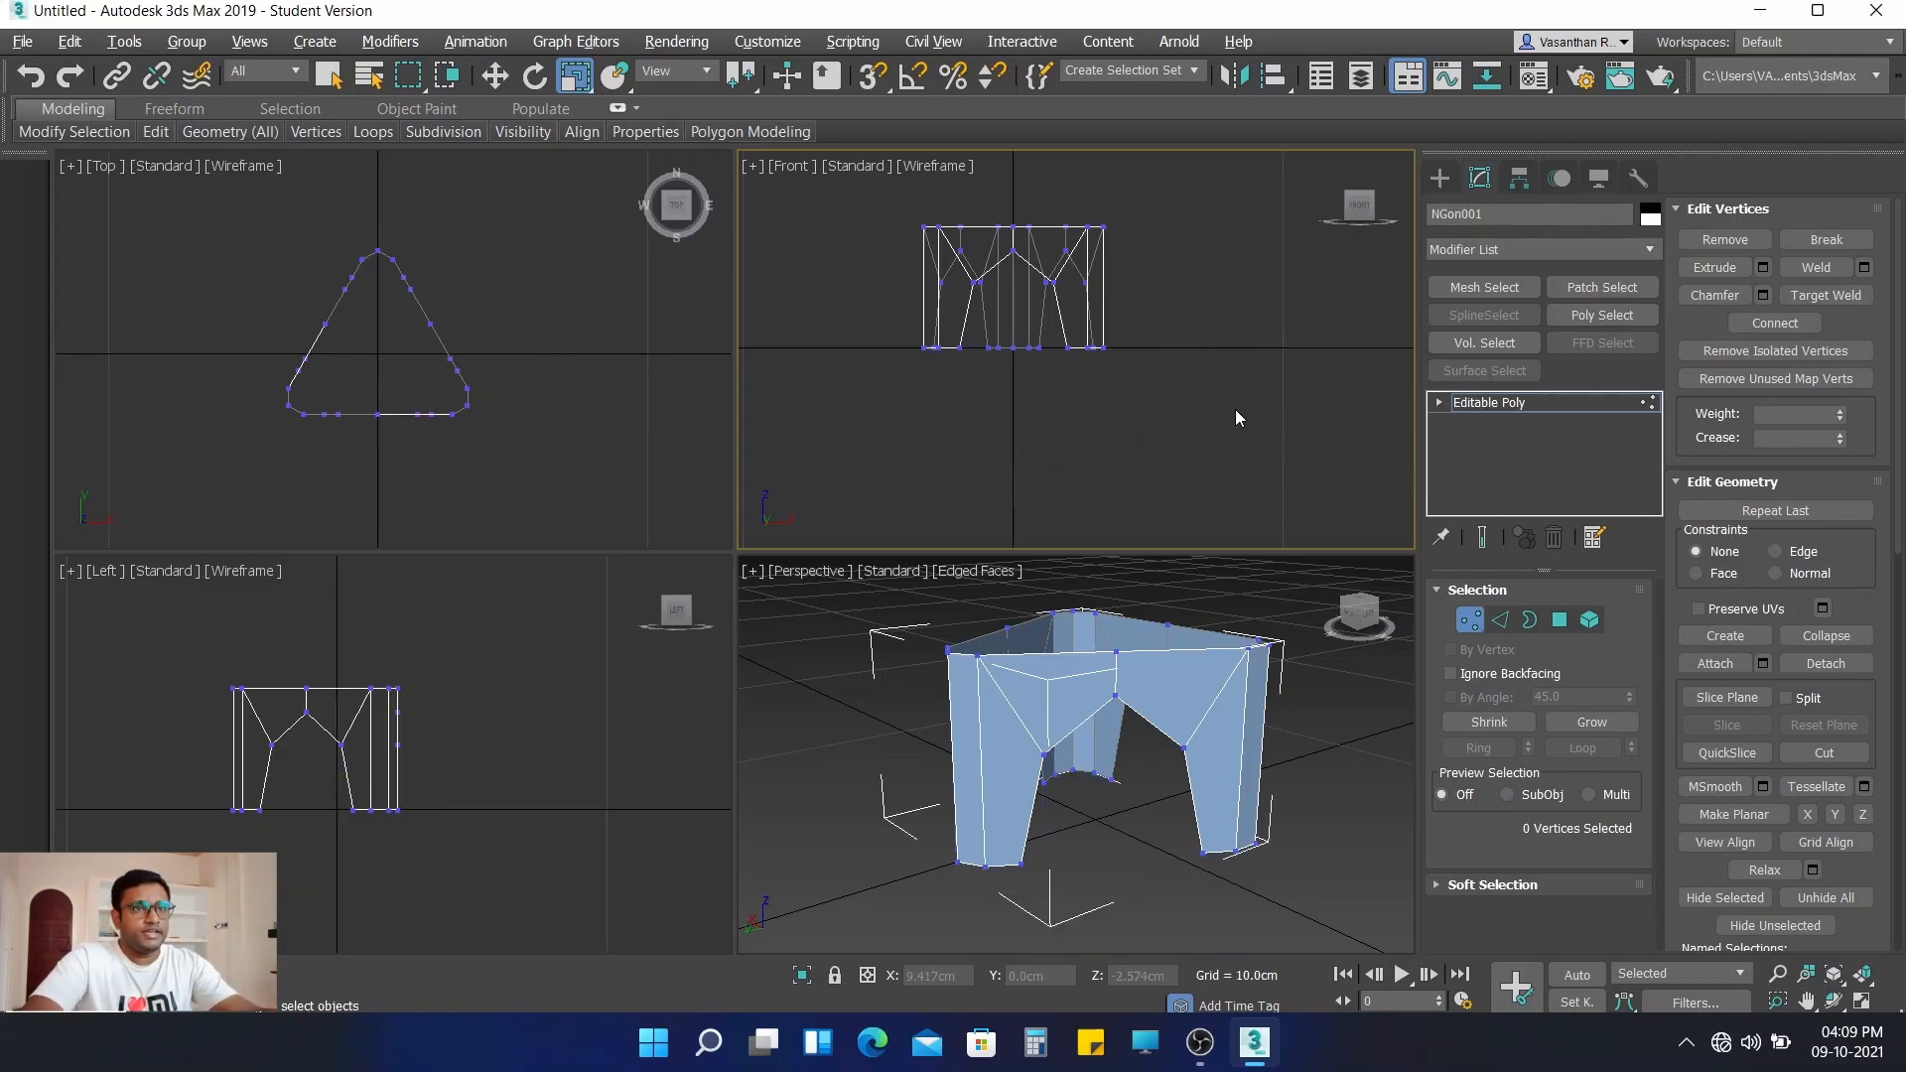
# - Window-select the bottom edges of all three legs and extend them downward as a narrow strip about 0.14 cm high
pyautogui.moveTo(1193, 391); pyautogui.dragTo(1220, 444, button='middle')
pyautogui.click(1502, 620)
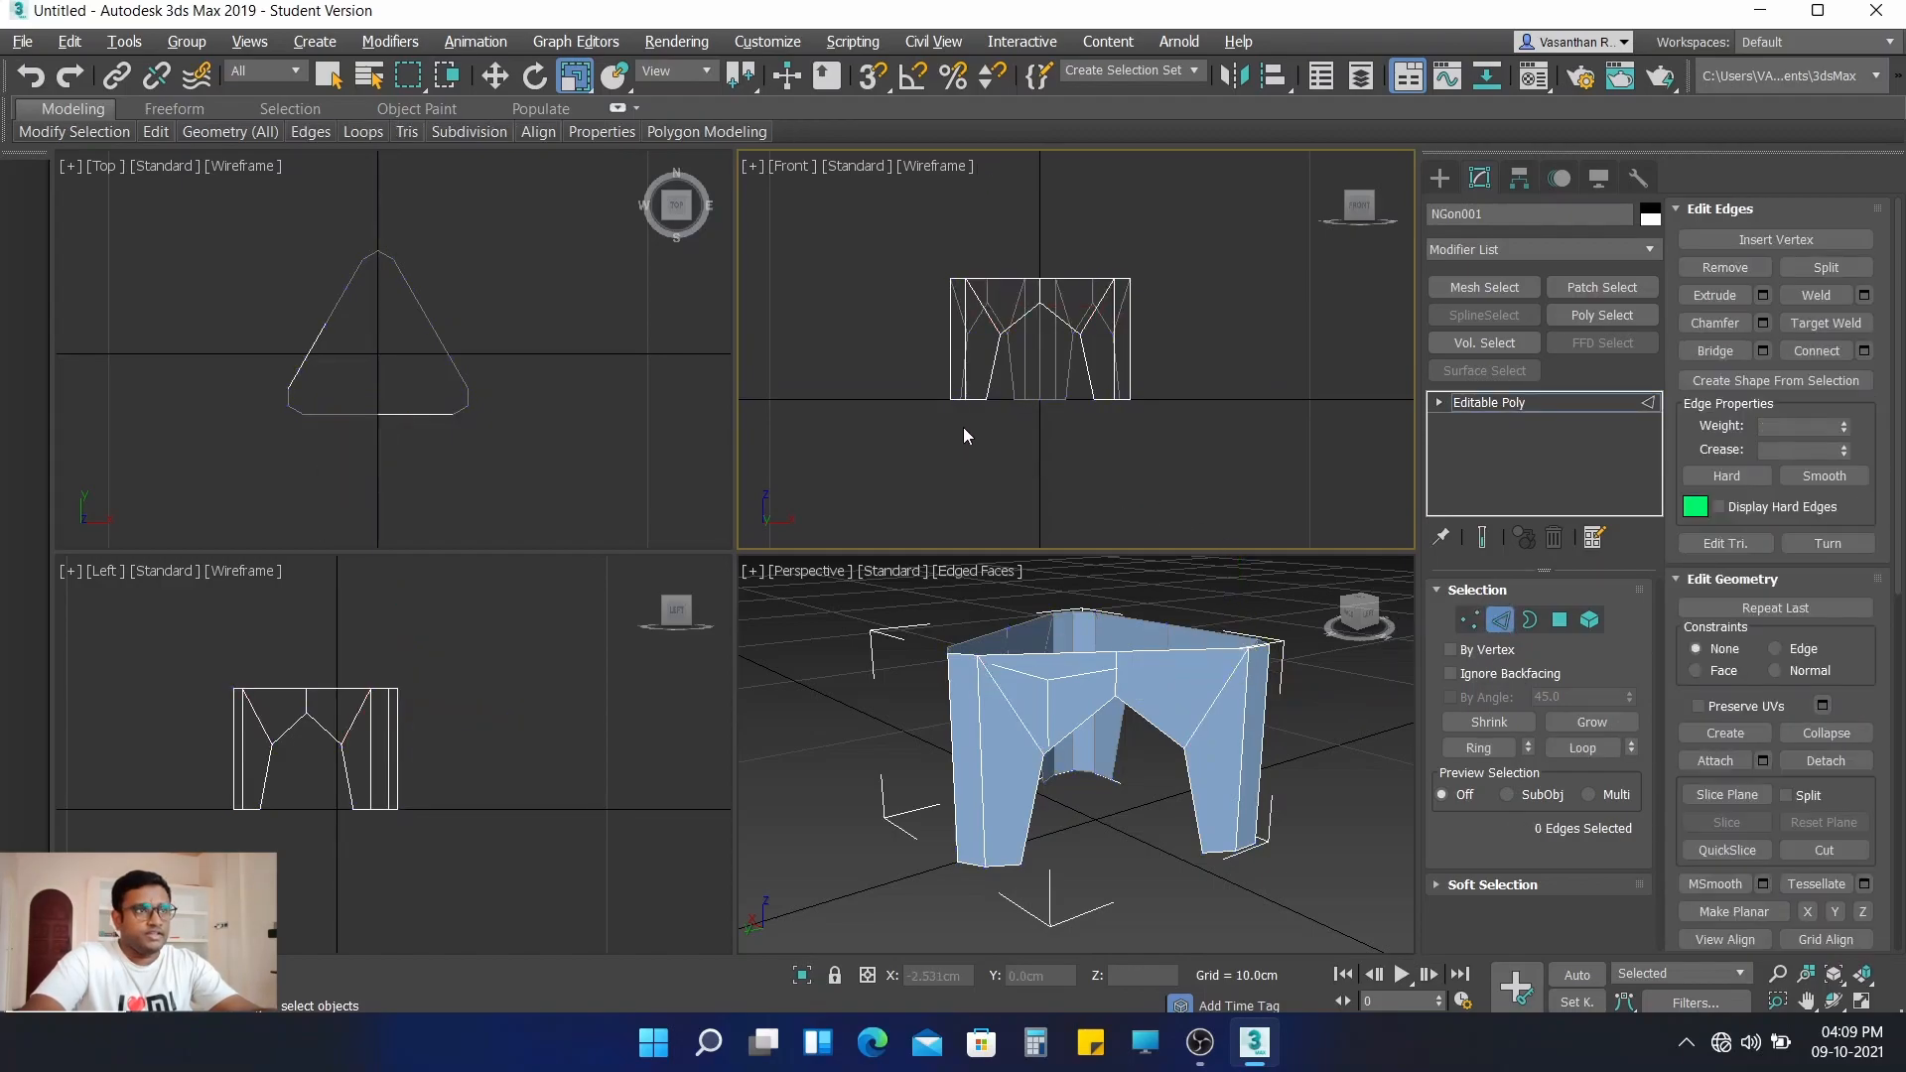
pyautogui.click(445, 75)
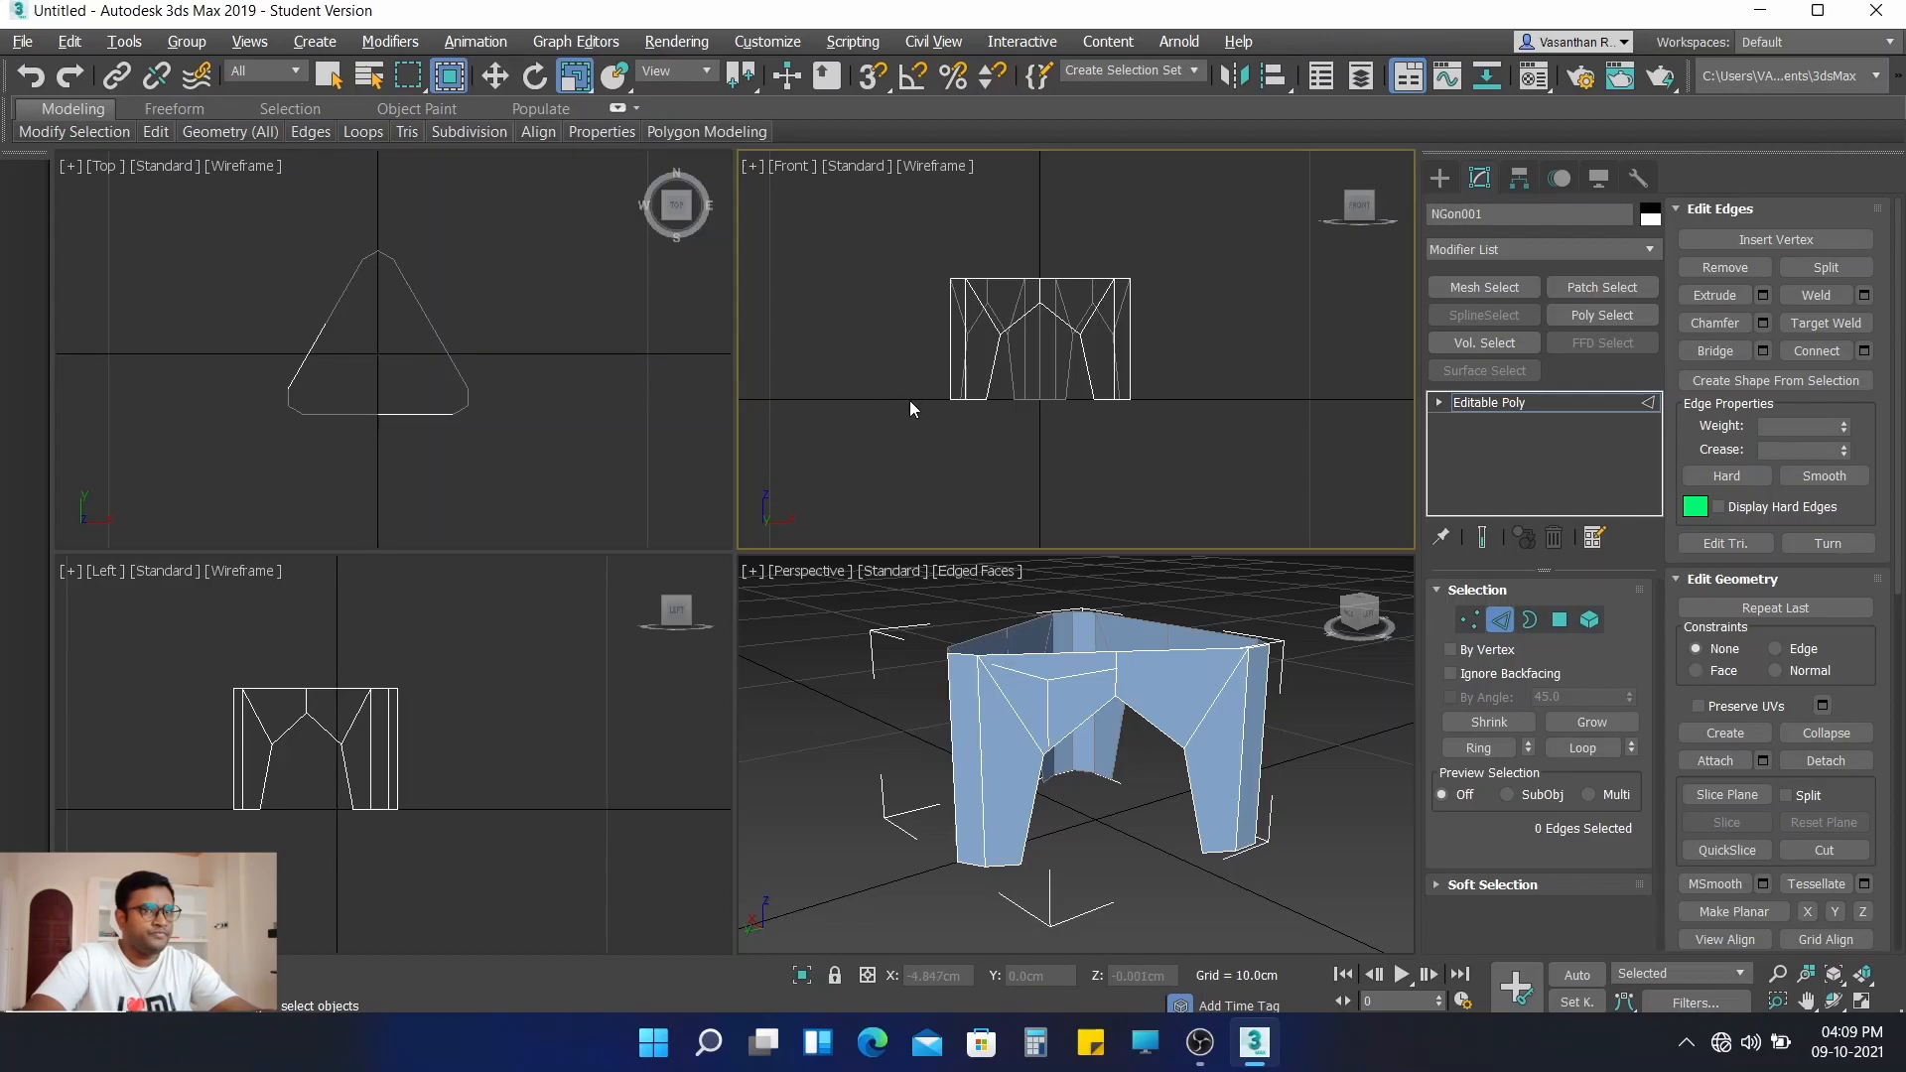
pyautogui.moveTo(1196, 446); pyautogui.dragTo(1196, 447)
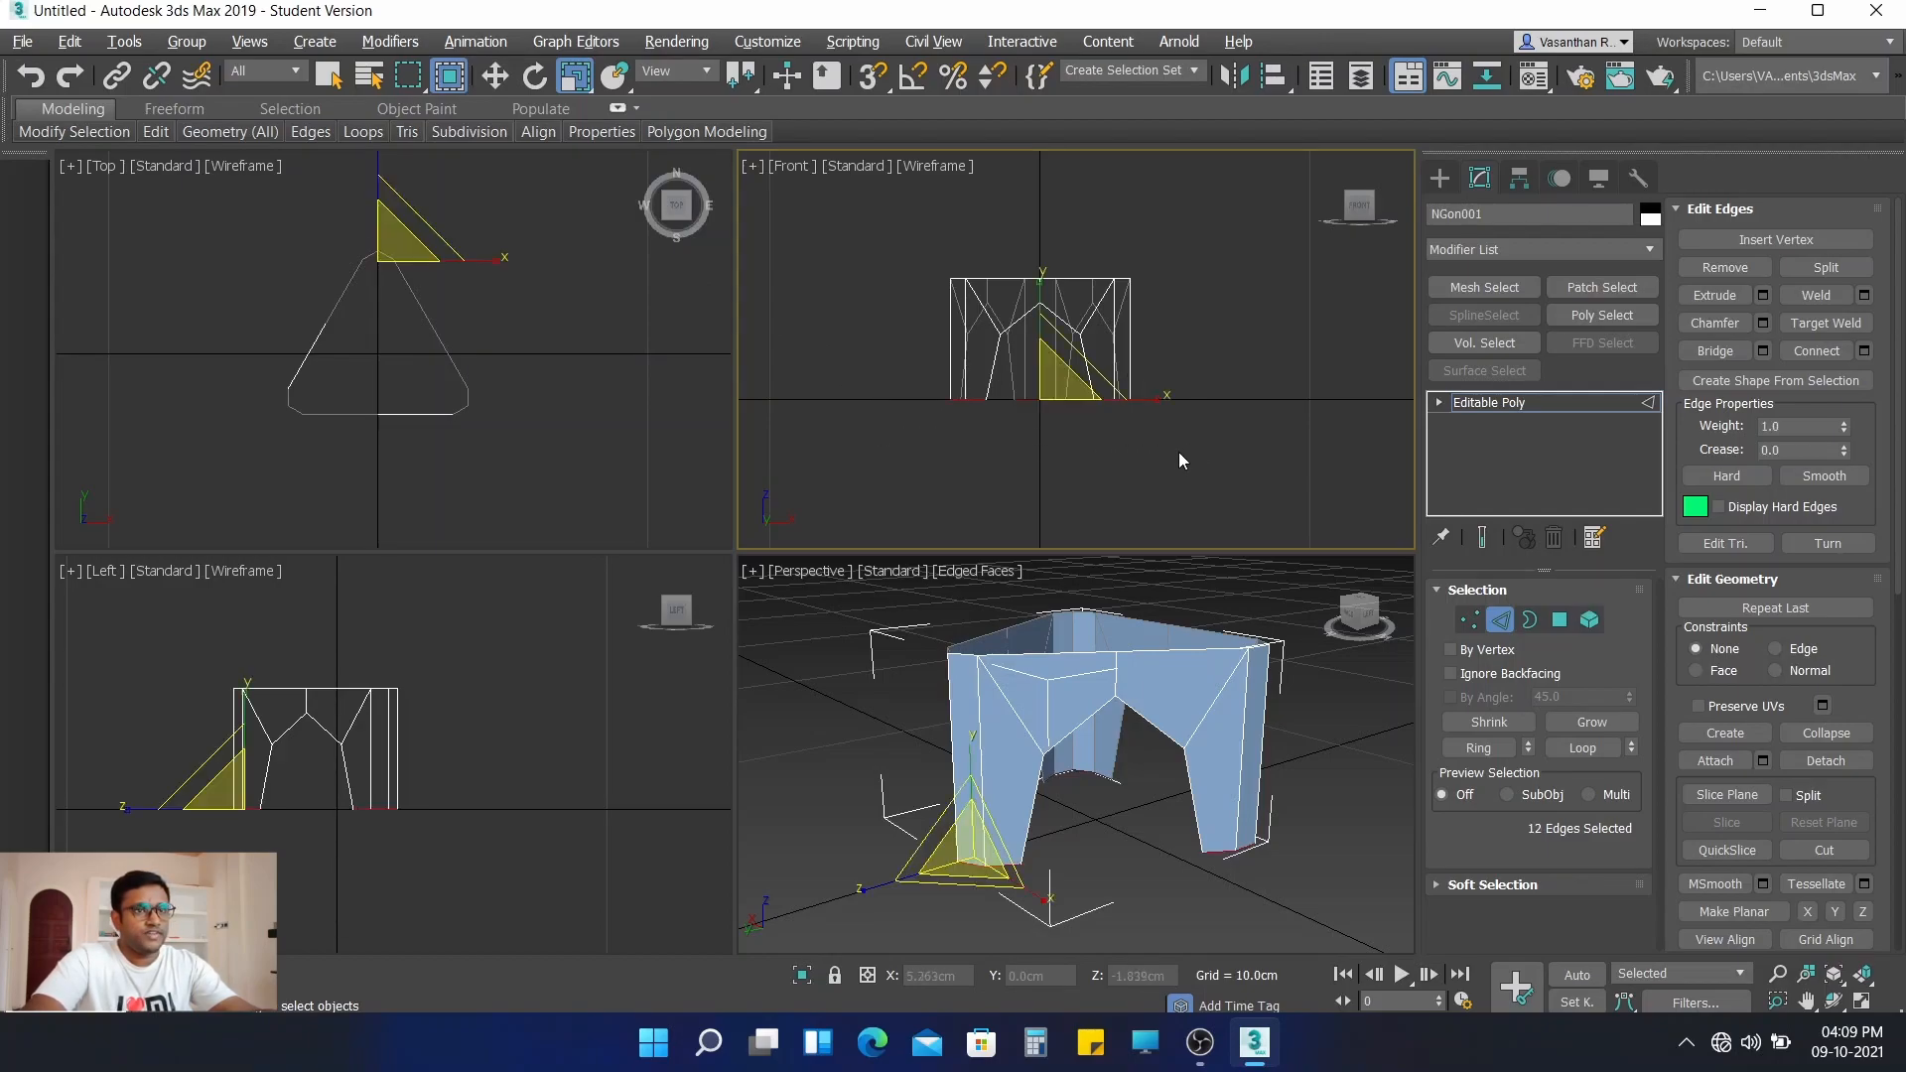
pyautogui.click(495, 78)
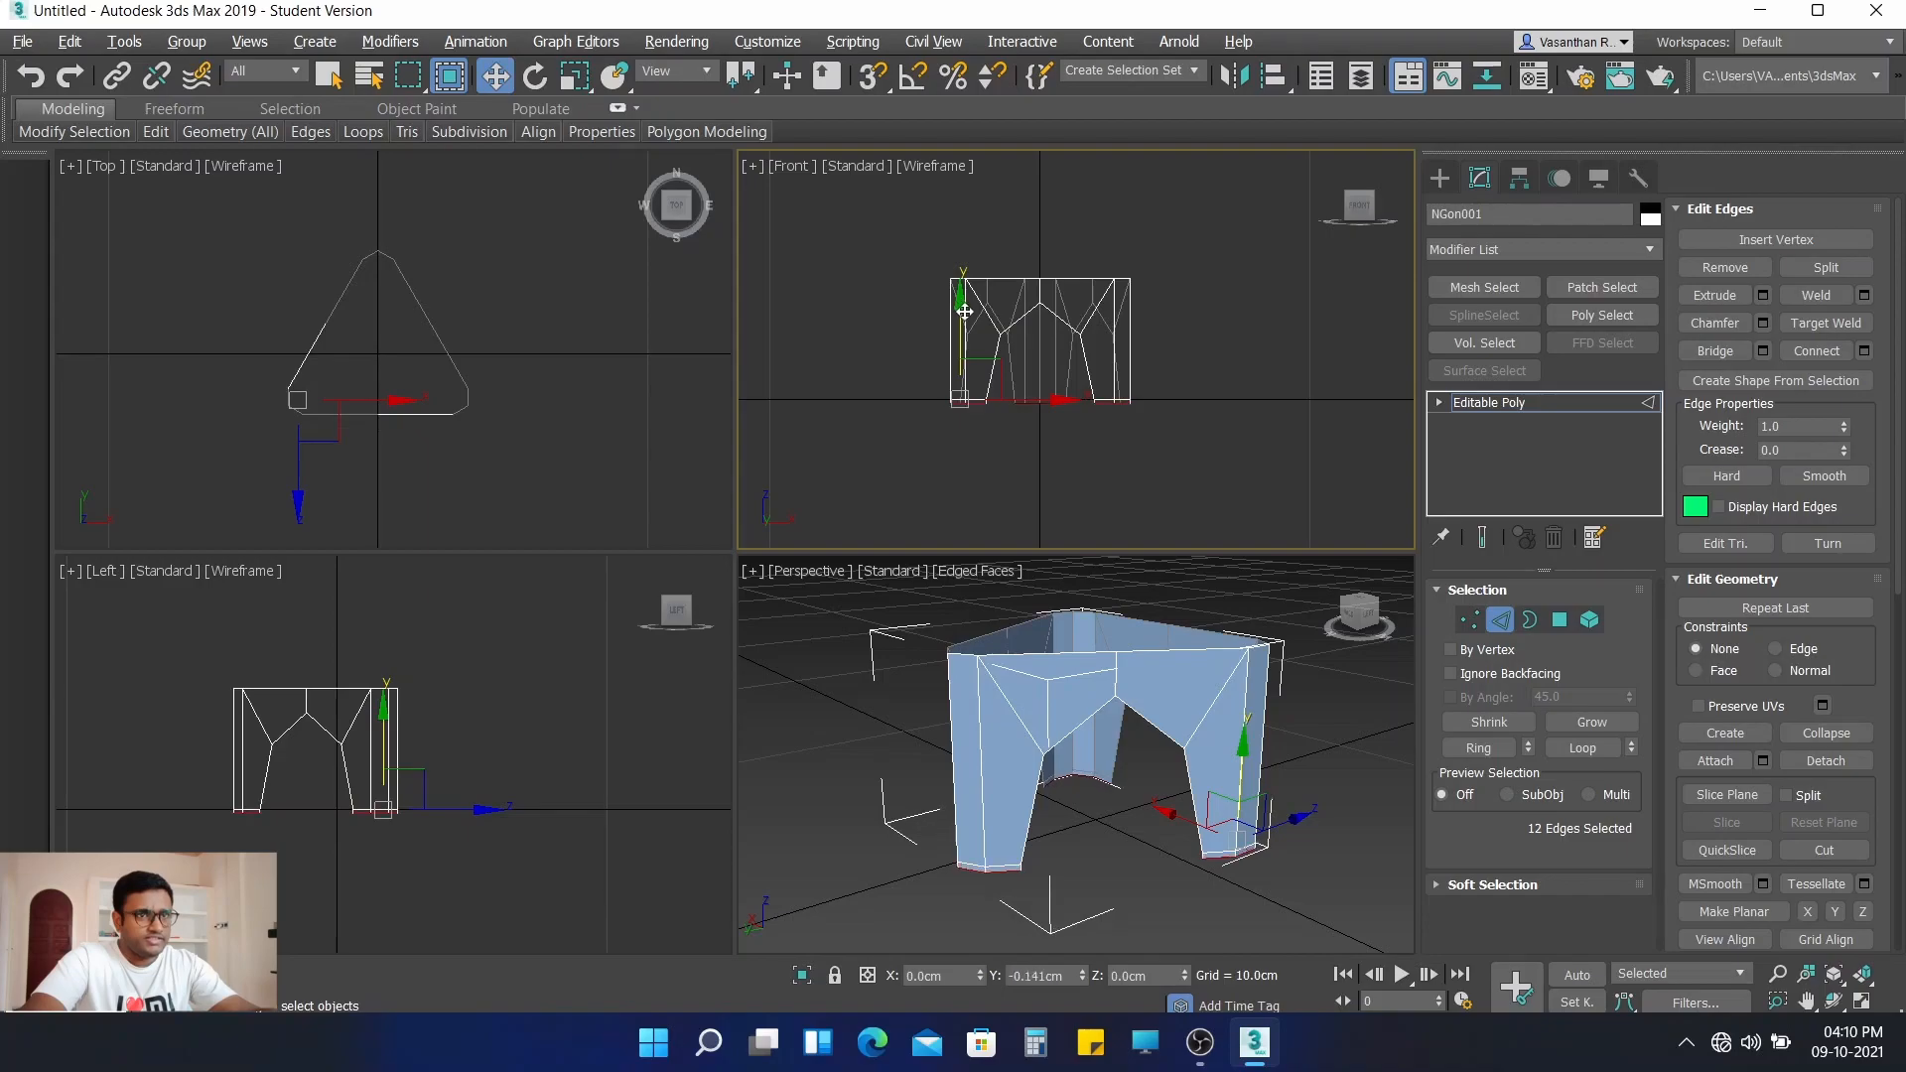
# - Fine-tune the height of the bottom edge strip so it is slightly narrower on all three legs
pyautogui.scroll(5, 1014, 354)
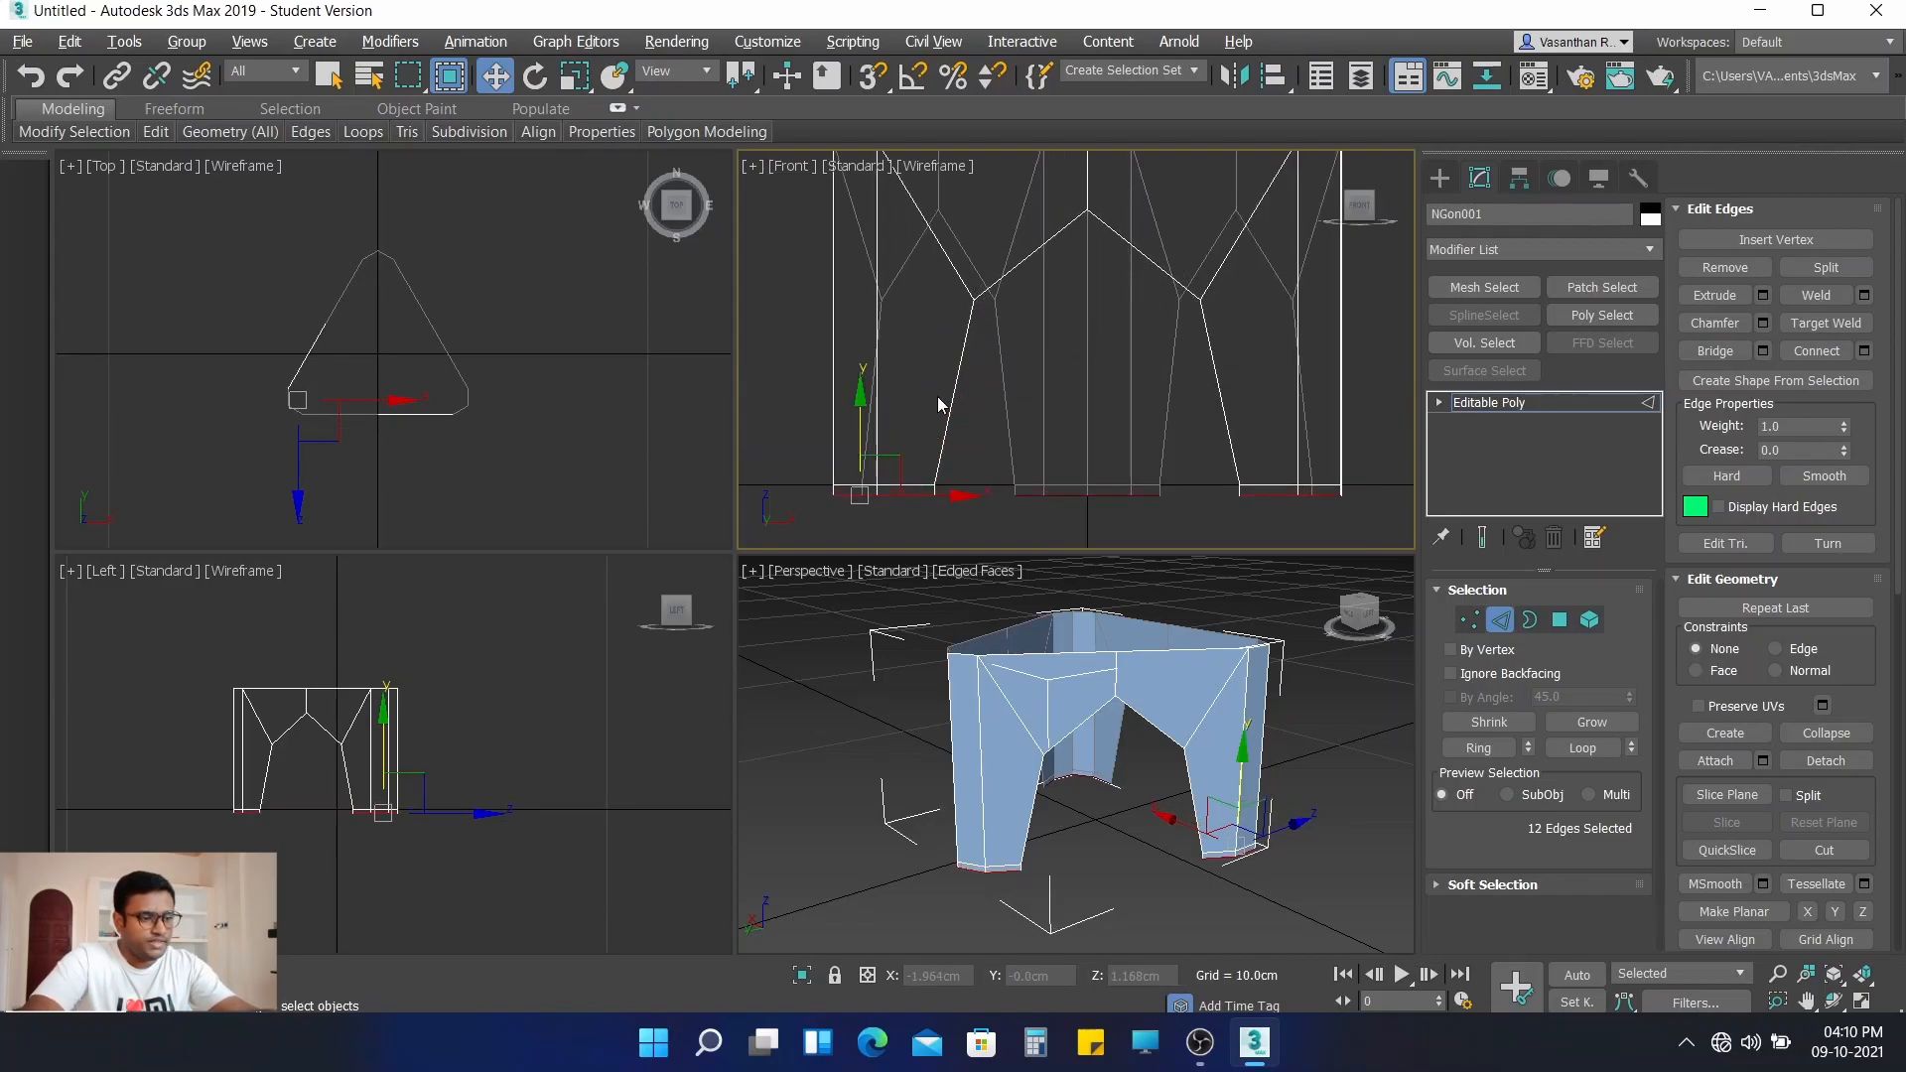
pyautogui.moveTo(862, 396); pyautogui.dragTo(862, 391)
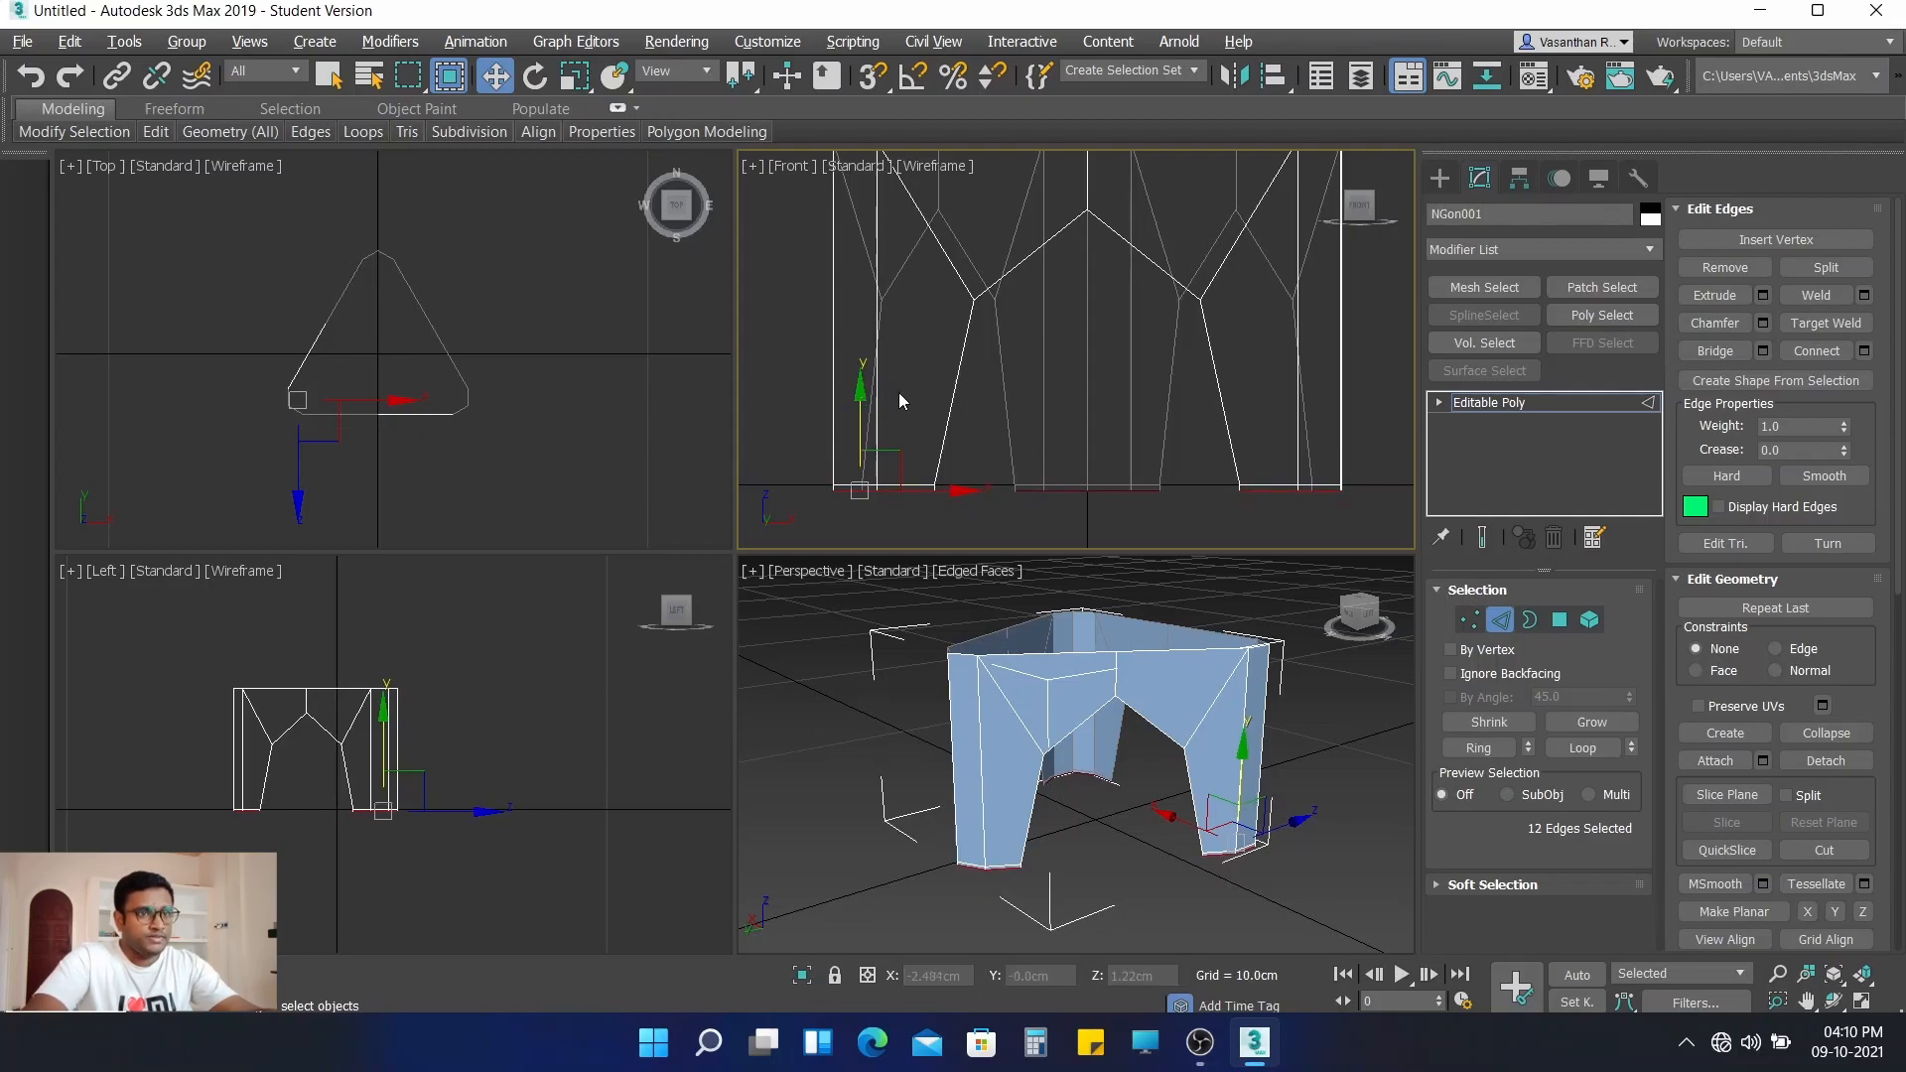
pyautogui.scroll(-3, 1074, 354)
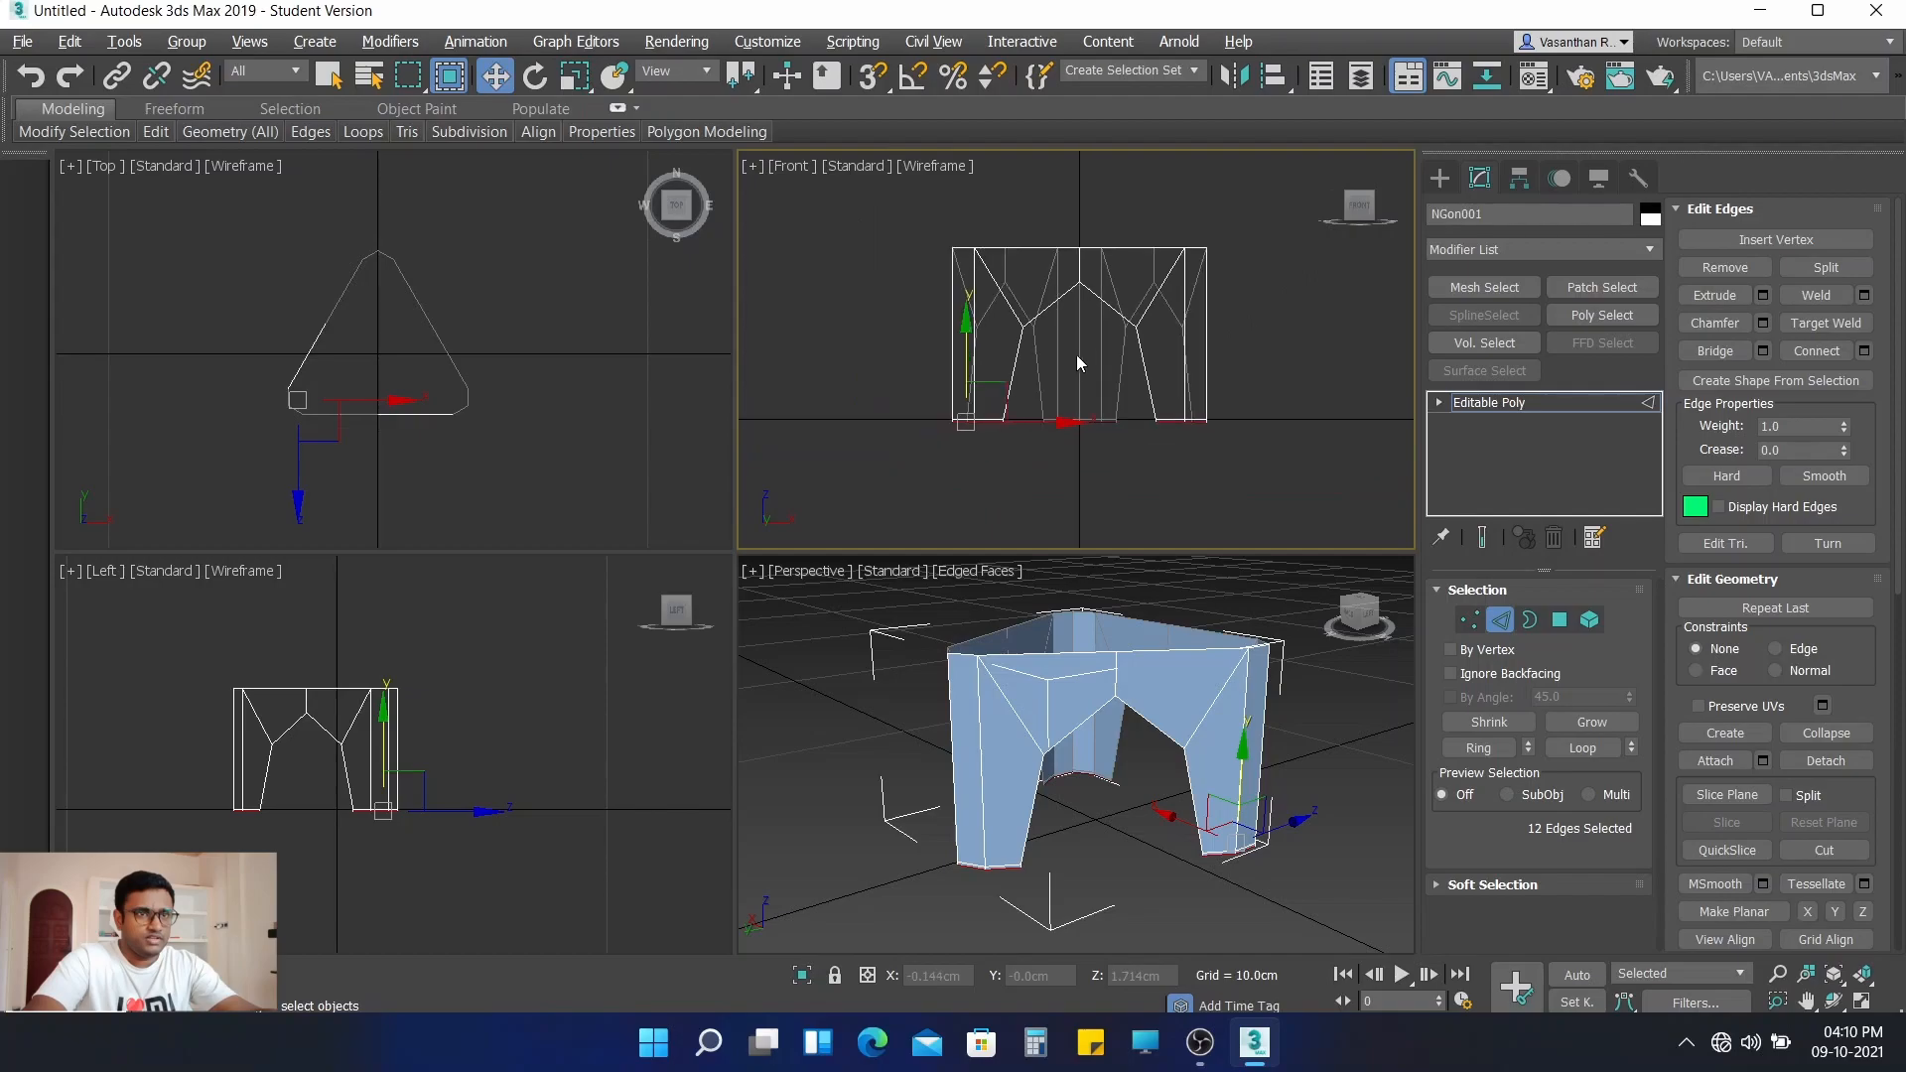
pyautogui.scroll(3, 1094, 354)
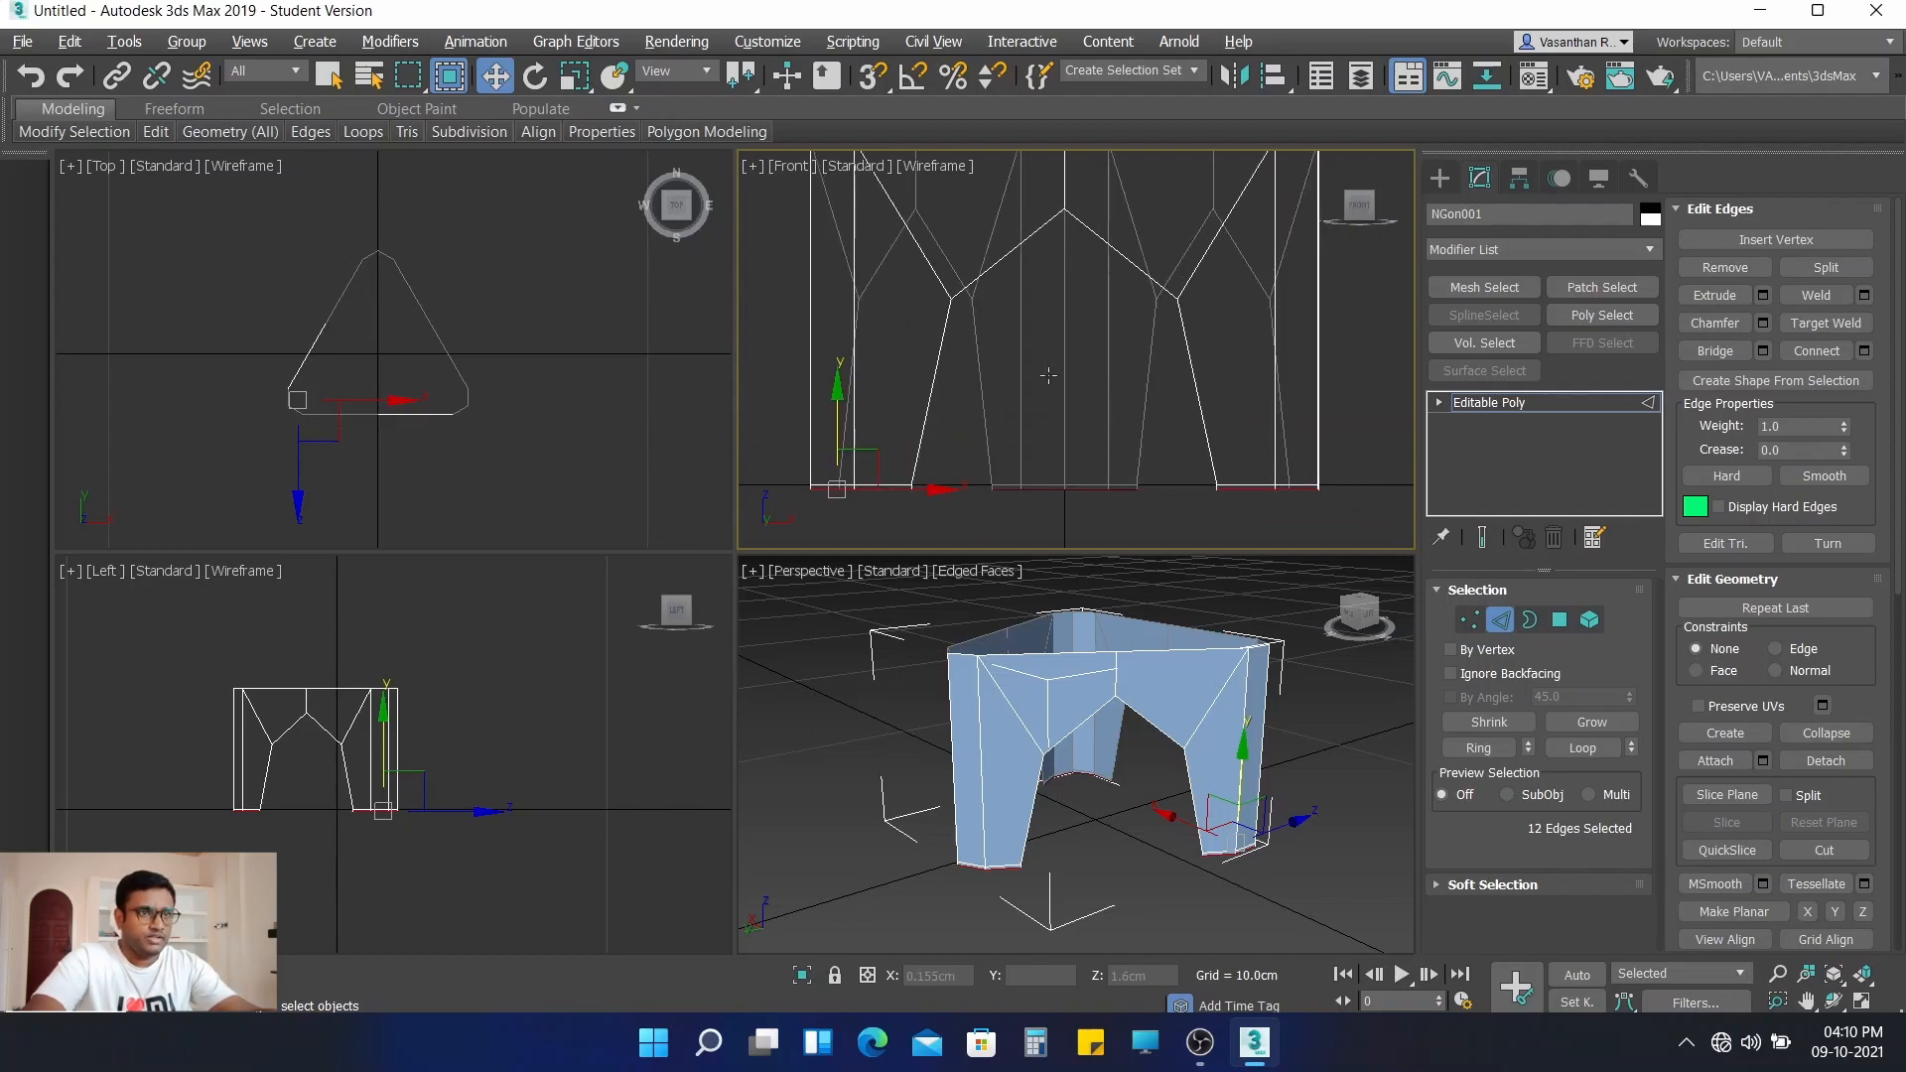
pyautogui.moveTo(839, 389); pyautogui.dragTo(838, 392)
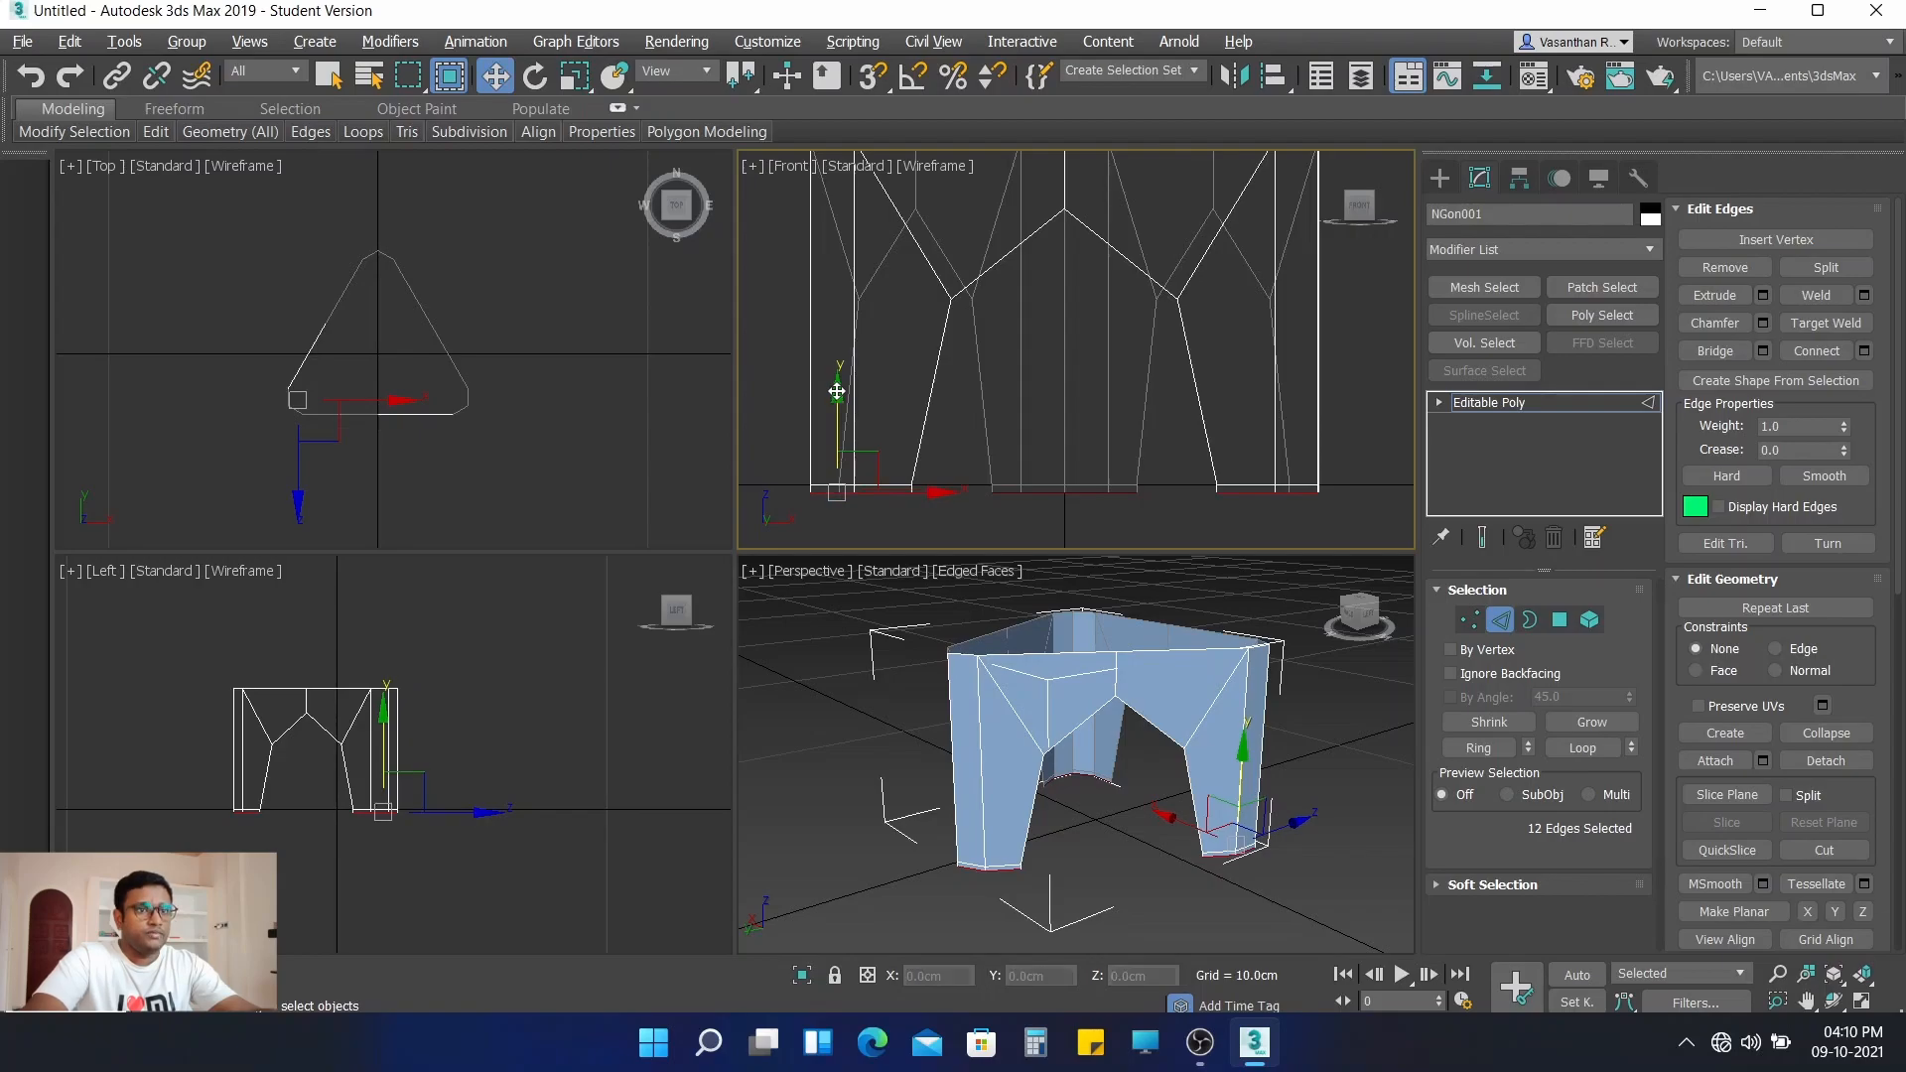
pyautogui.scroll(-2, 1009, 420)
pyautogui.moveTo(1008, 420); pyautogui.dragTo(1034, 455, button='middle')
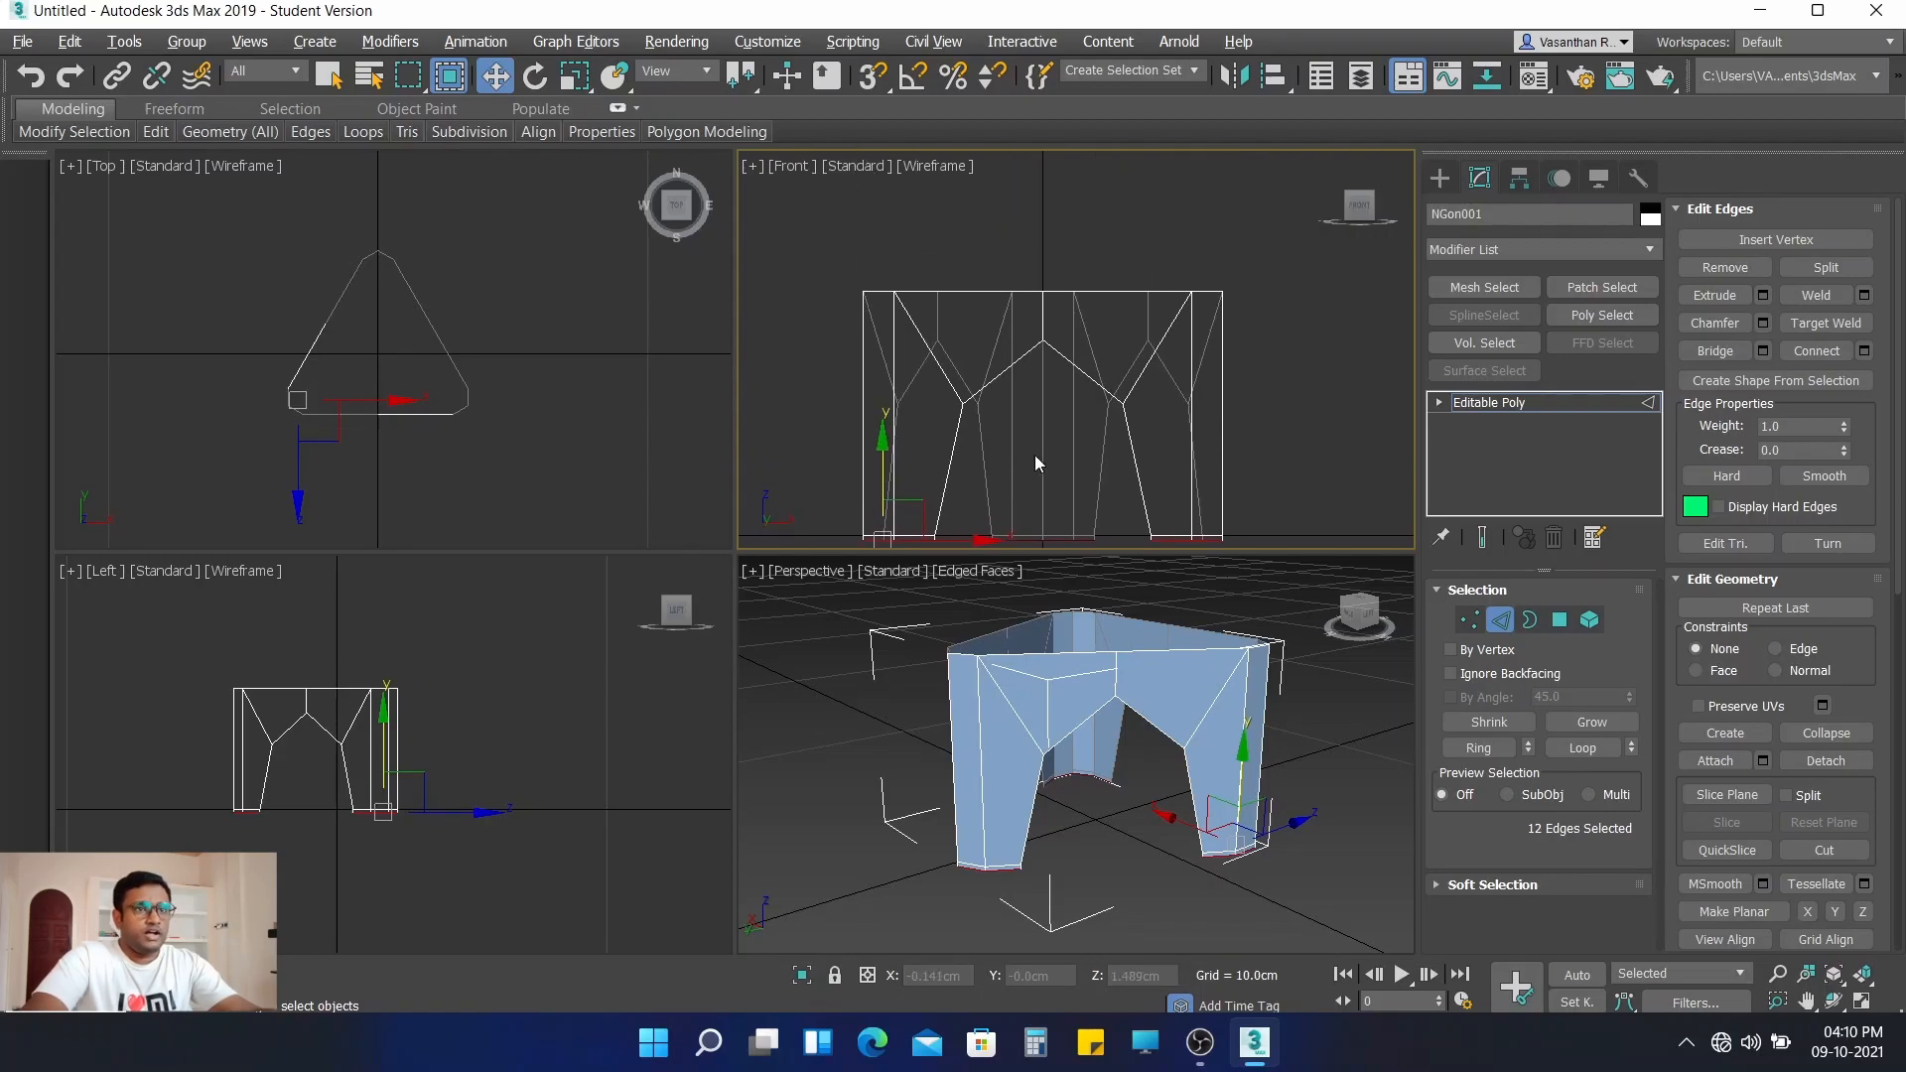
# - Select the top rim edges of the shell and raise them to a height of about 5.47 cm
pyautogui.click(885, 254)
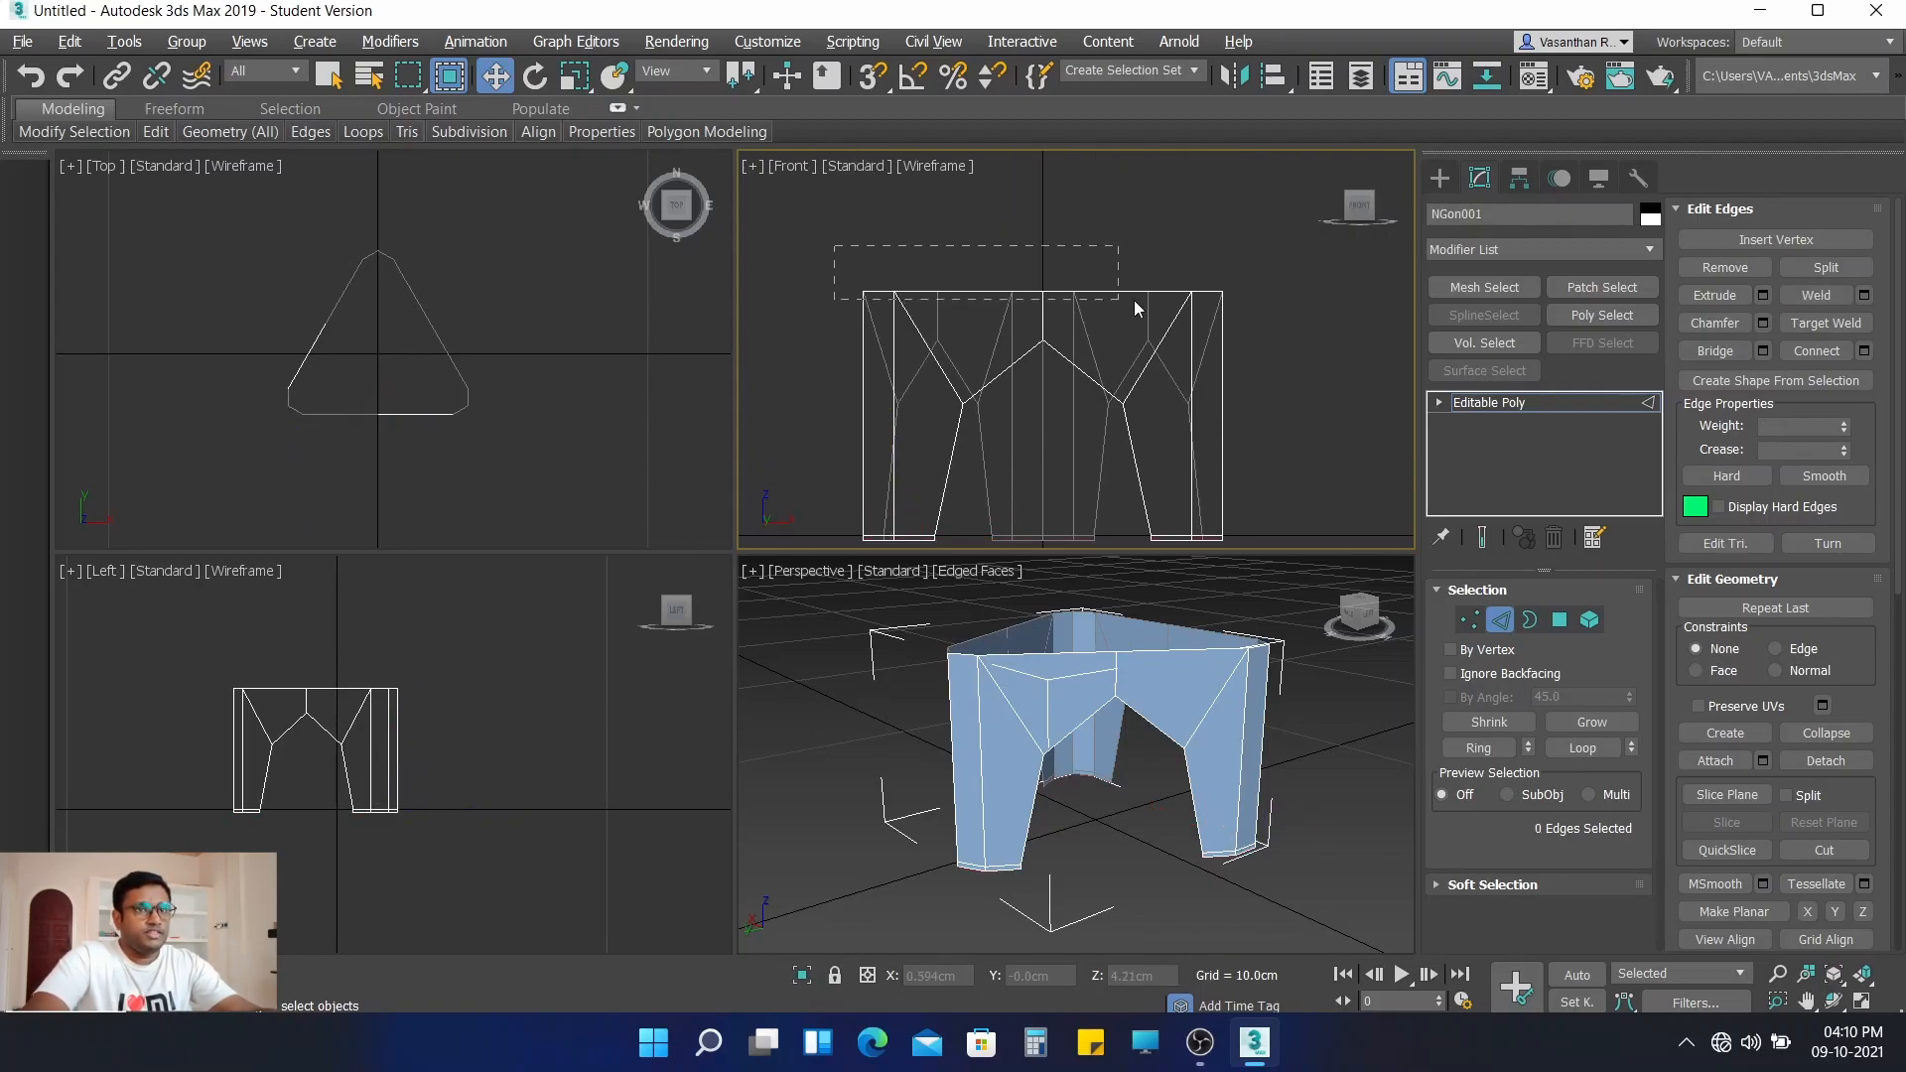
pyautogui.moveTo(1294, 314); pyautogui.dragTo(1295, 314)
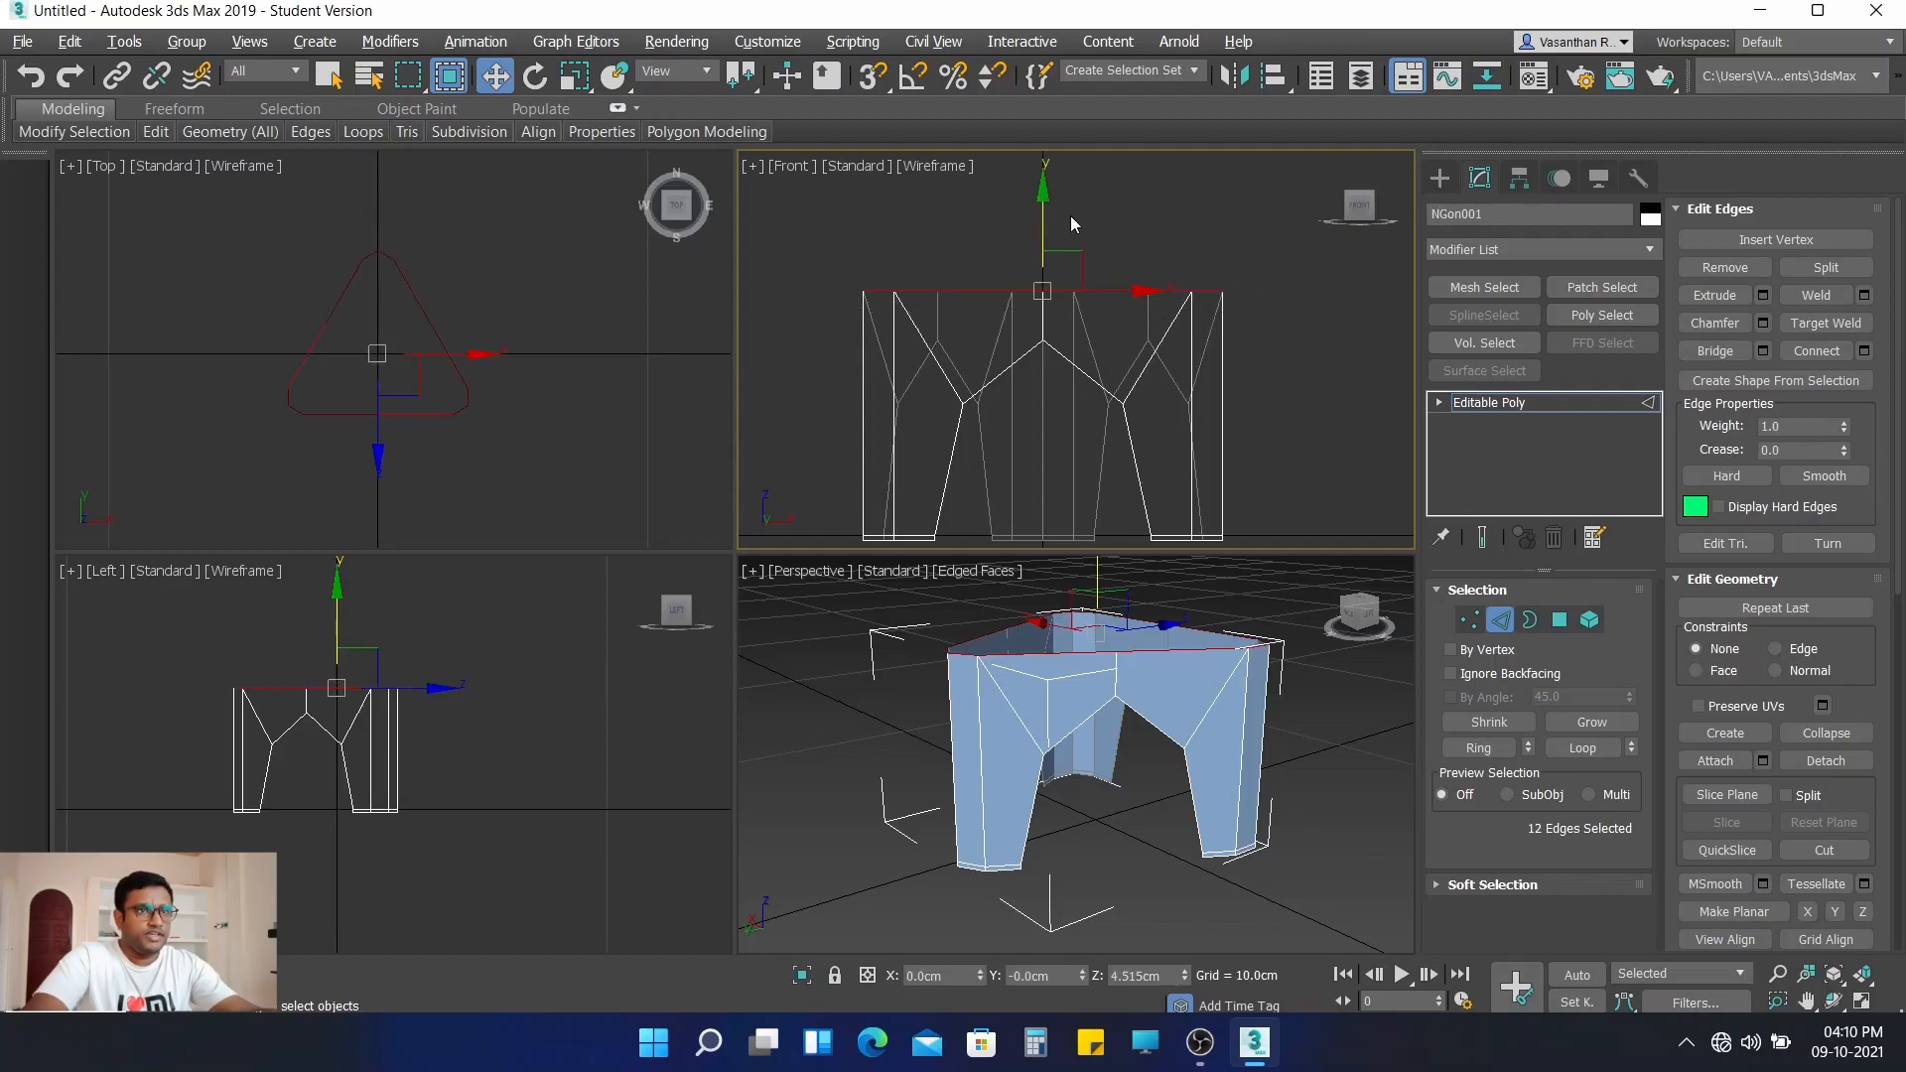
pyautogui.moveTo(1044, 194); pyautogui.dragTo(1062, 142)
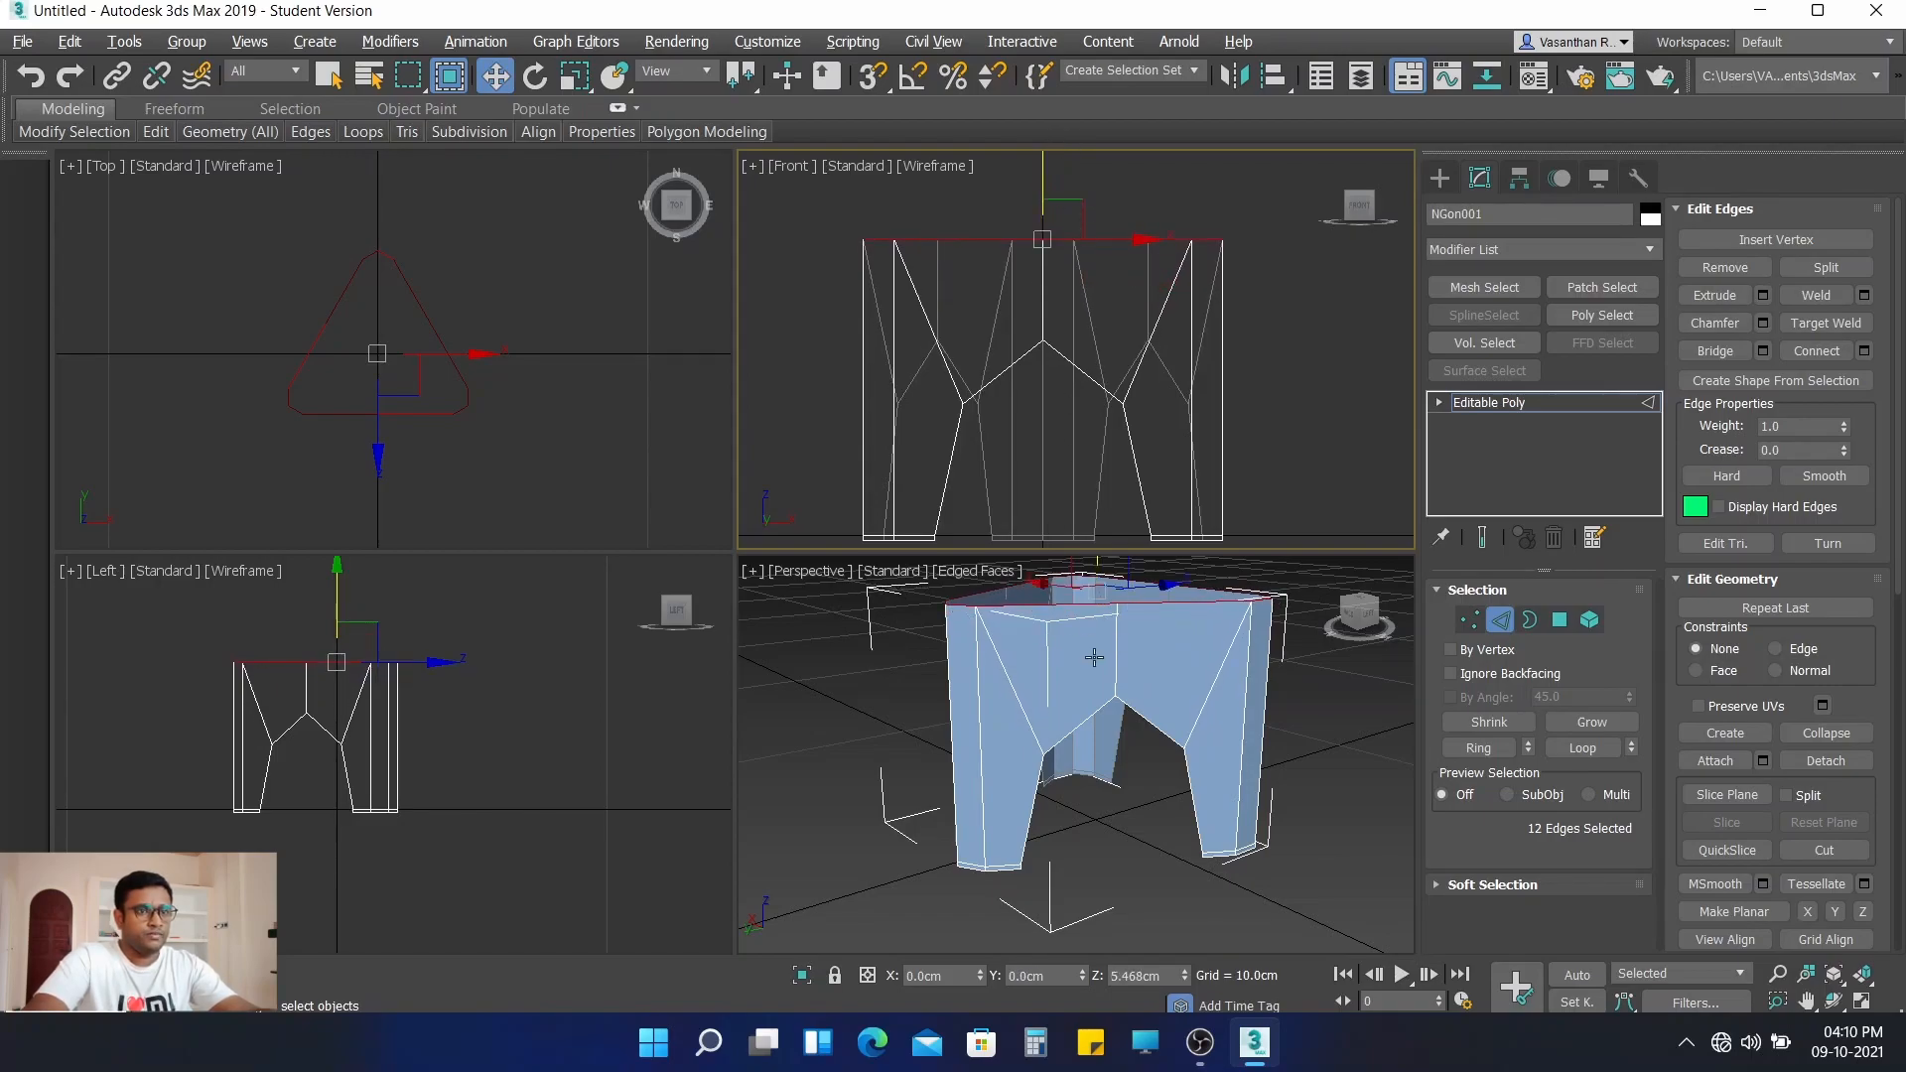
pyautogui.scroll(-2, 1094, 656)
pyautogui.moveTo(1096, 664); pyautogui.dragTo(1056, 747, button='middle')
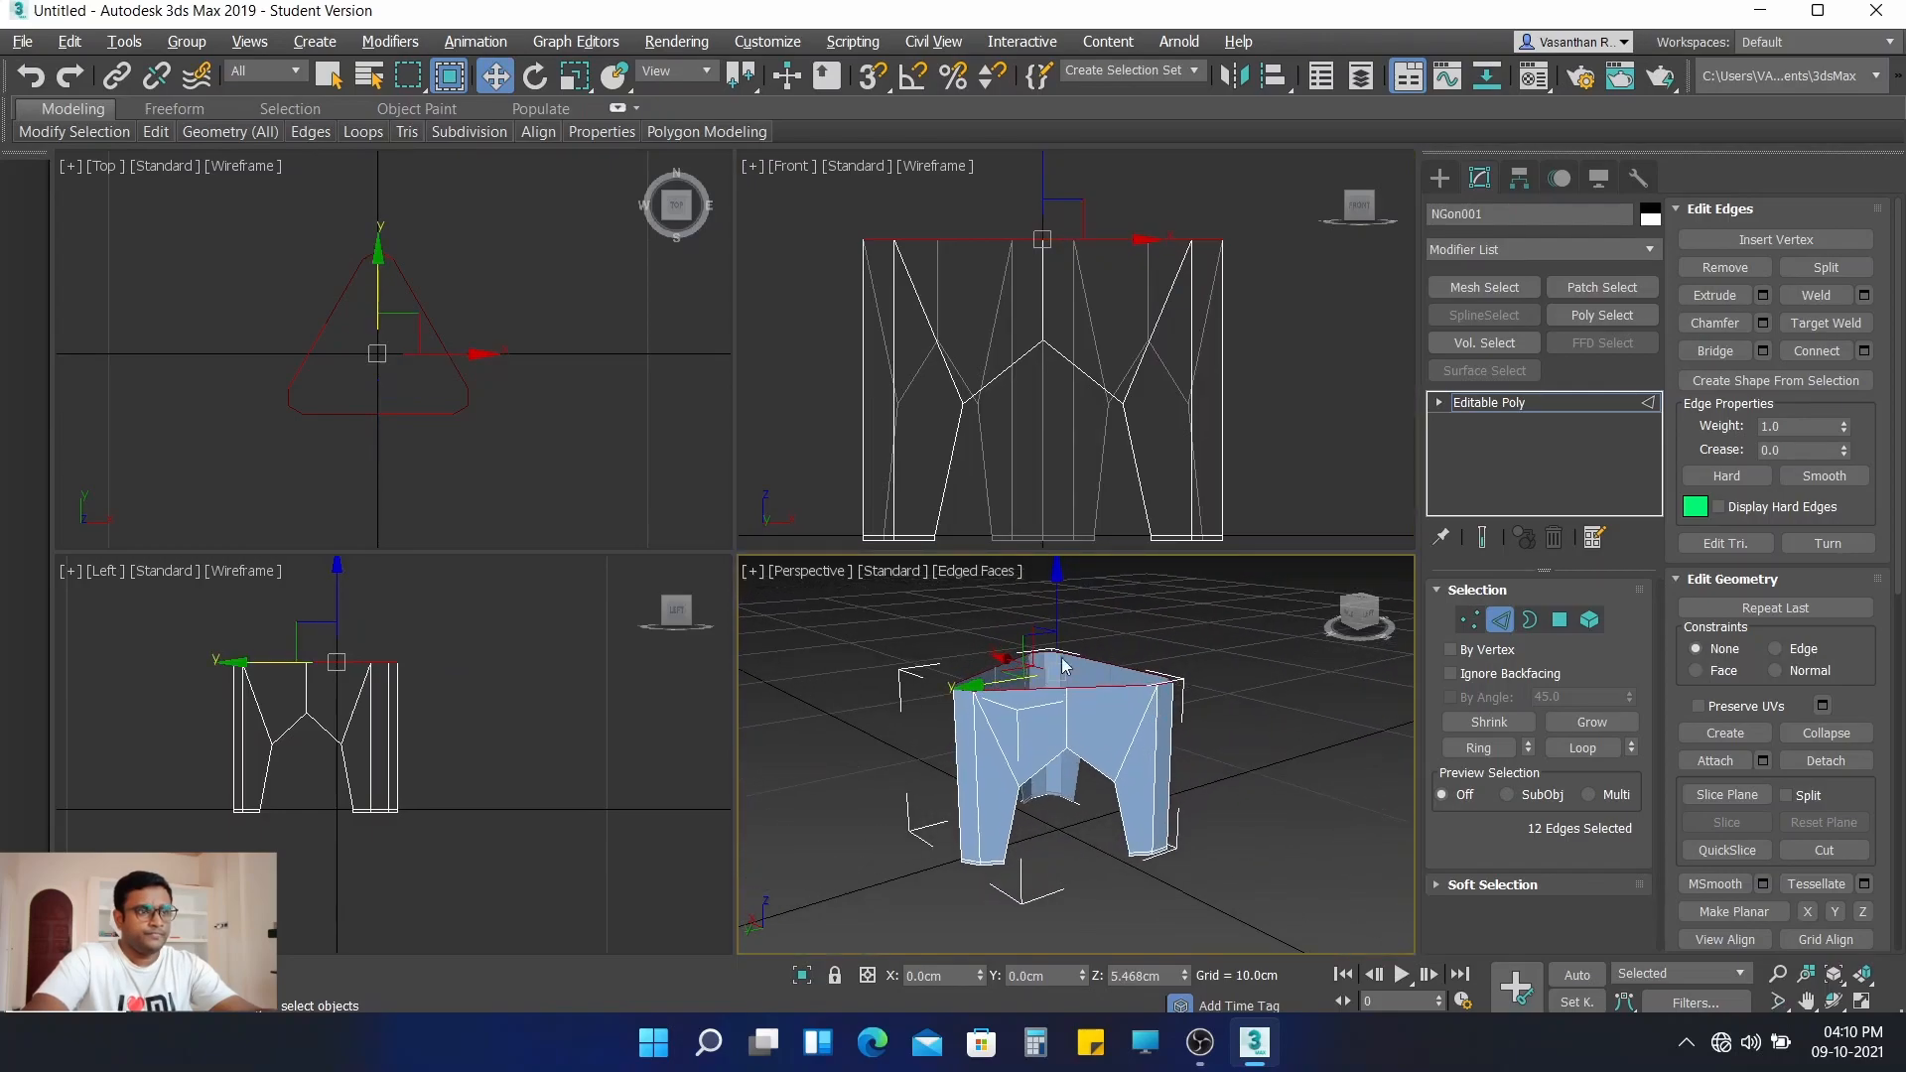
# - Select all edges of the narrow bottom strips on the three legs and move them down to lengthen the legs
pyautogui.scroll(2, 328, 429)
pyautogui.scroll(2, 310, 679)
pyautogui.moveTo(315, 723); pyautogui.dragTo(372, 740, button='middle')
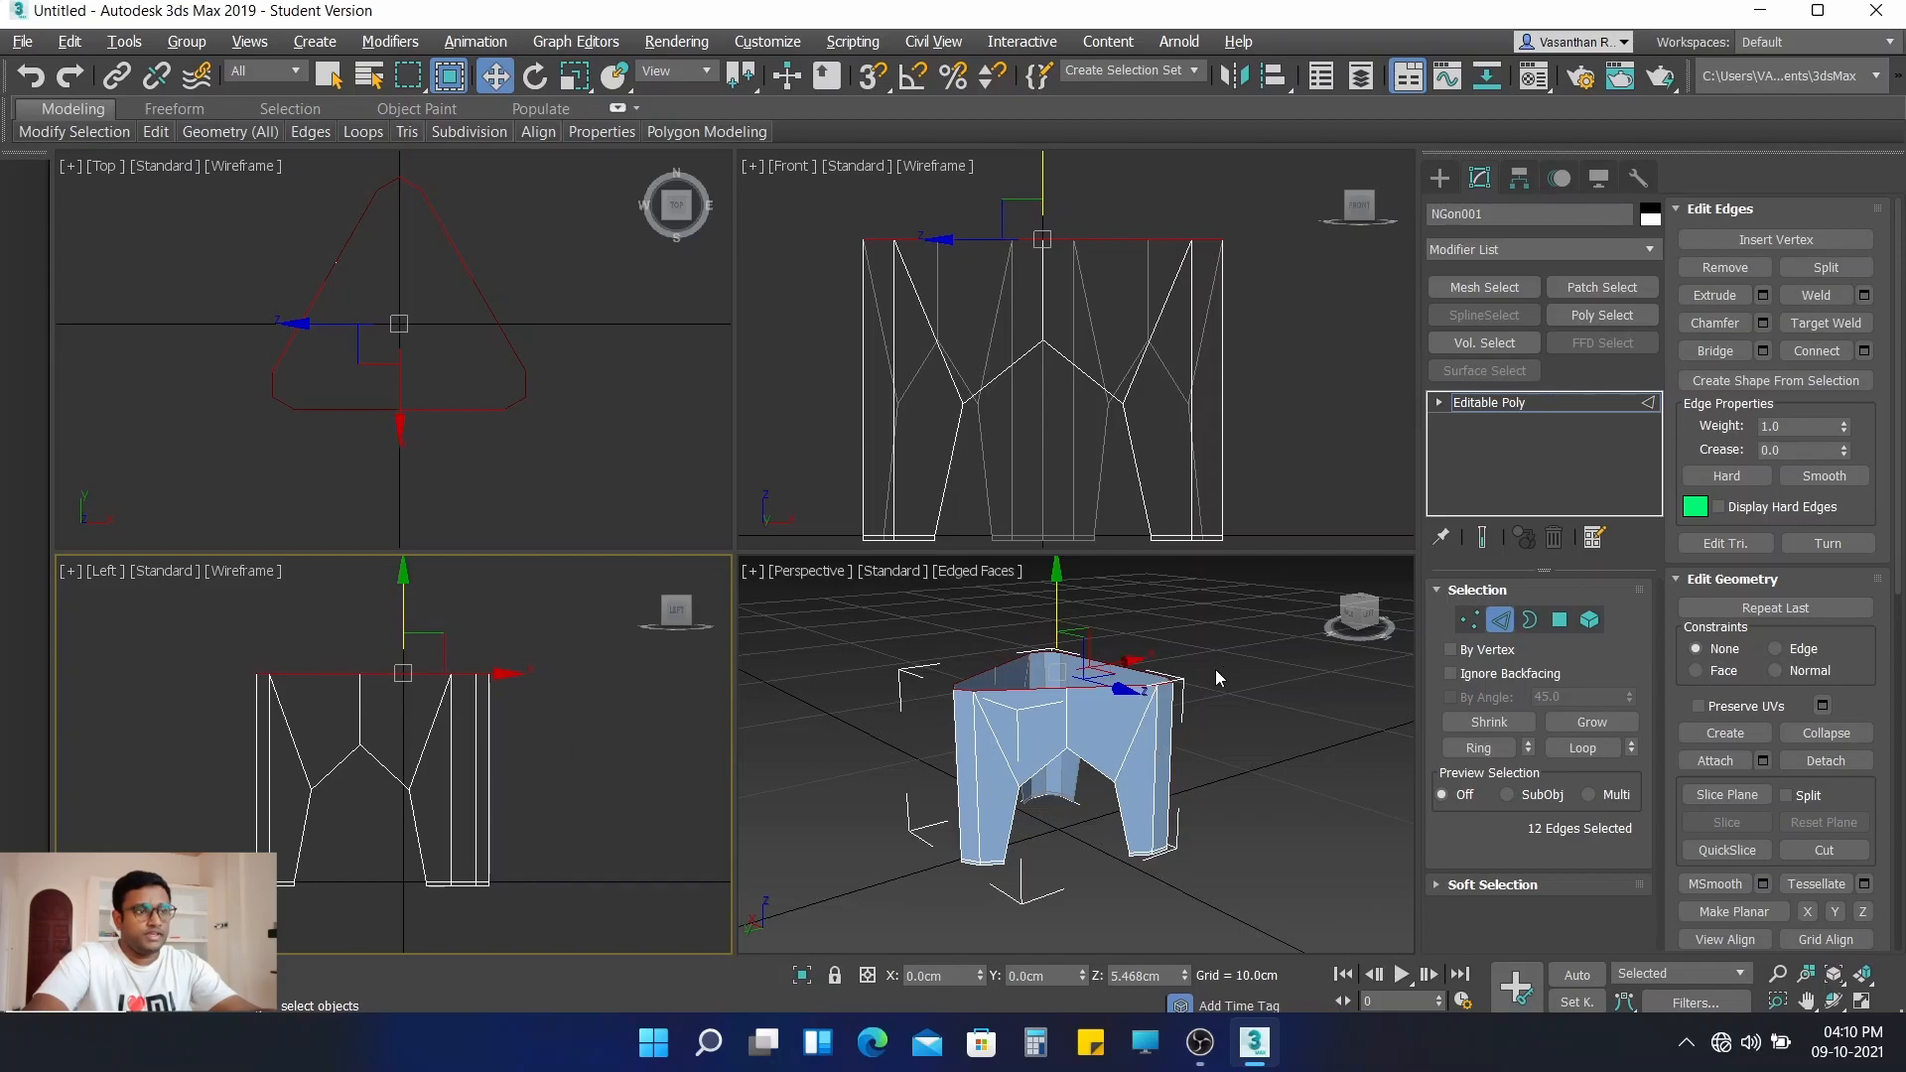
pyautogui.moveTo(530, 707); pyautogui.dragTo(640, 675, button='middle')
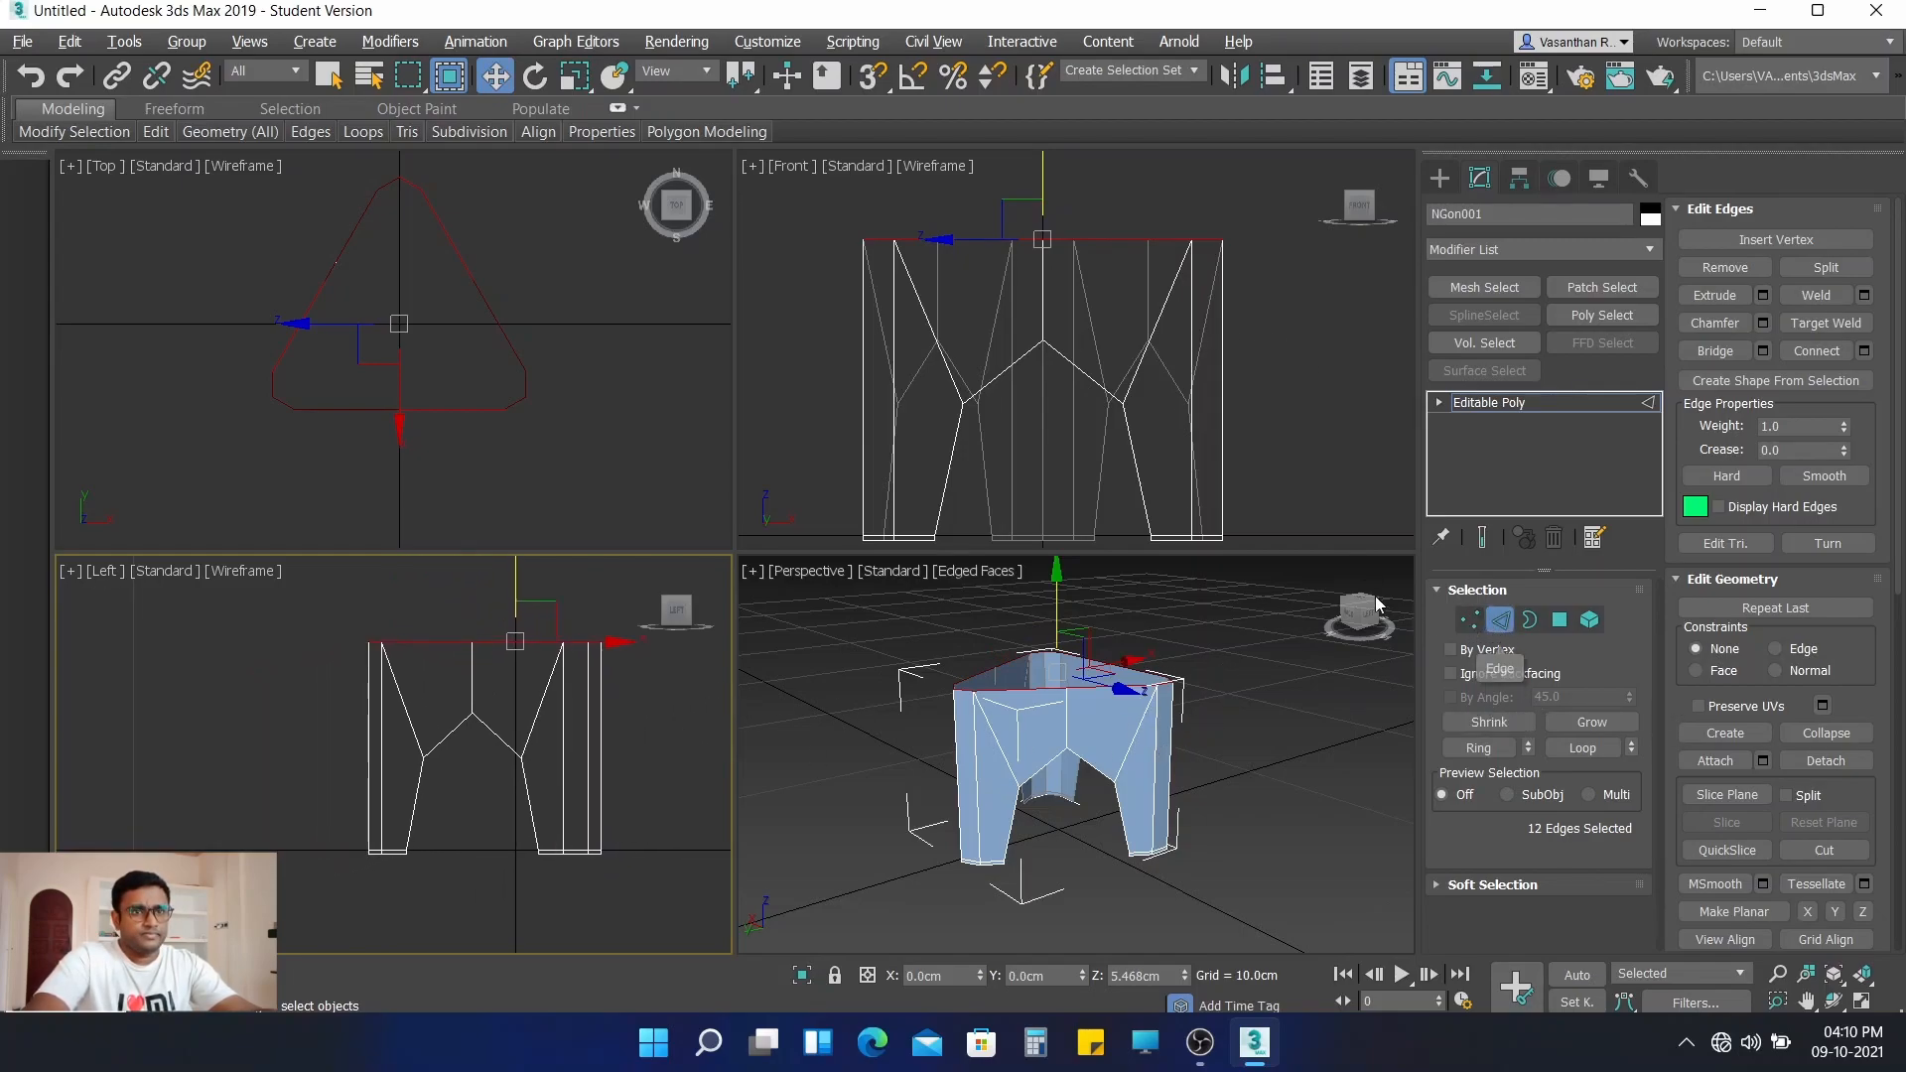
pyautogui.moveTo(1314, 525); pyautogui.dragTo(1328, 404, button='middle')
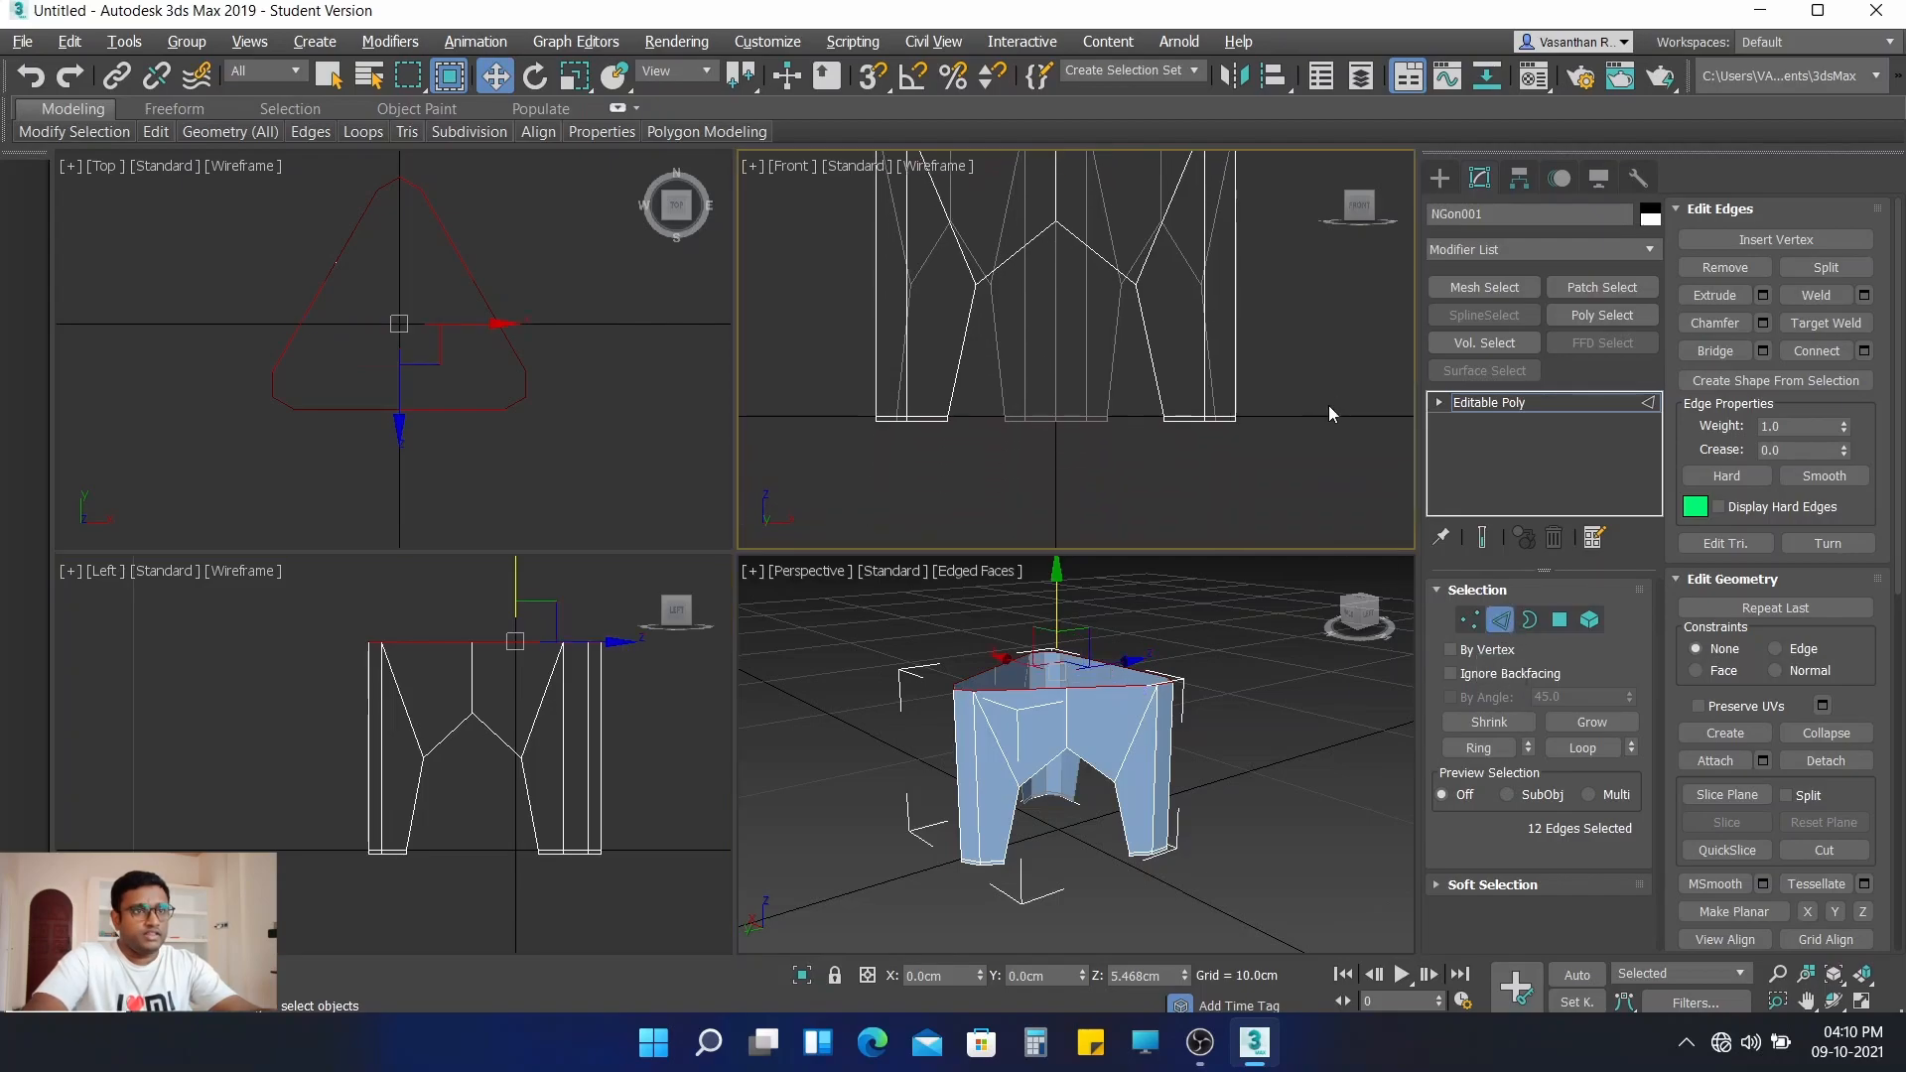
pyautogui.moveTo(868, 435); pyautogui.dragTo(1284, 480)
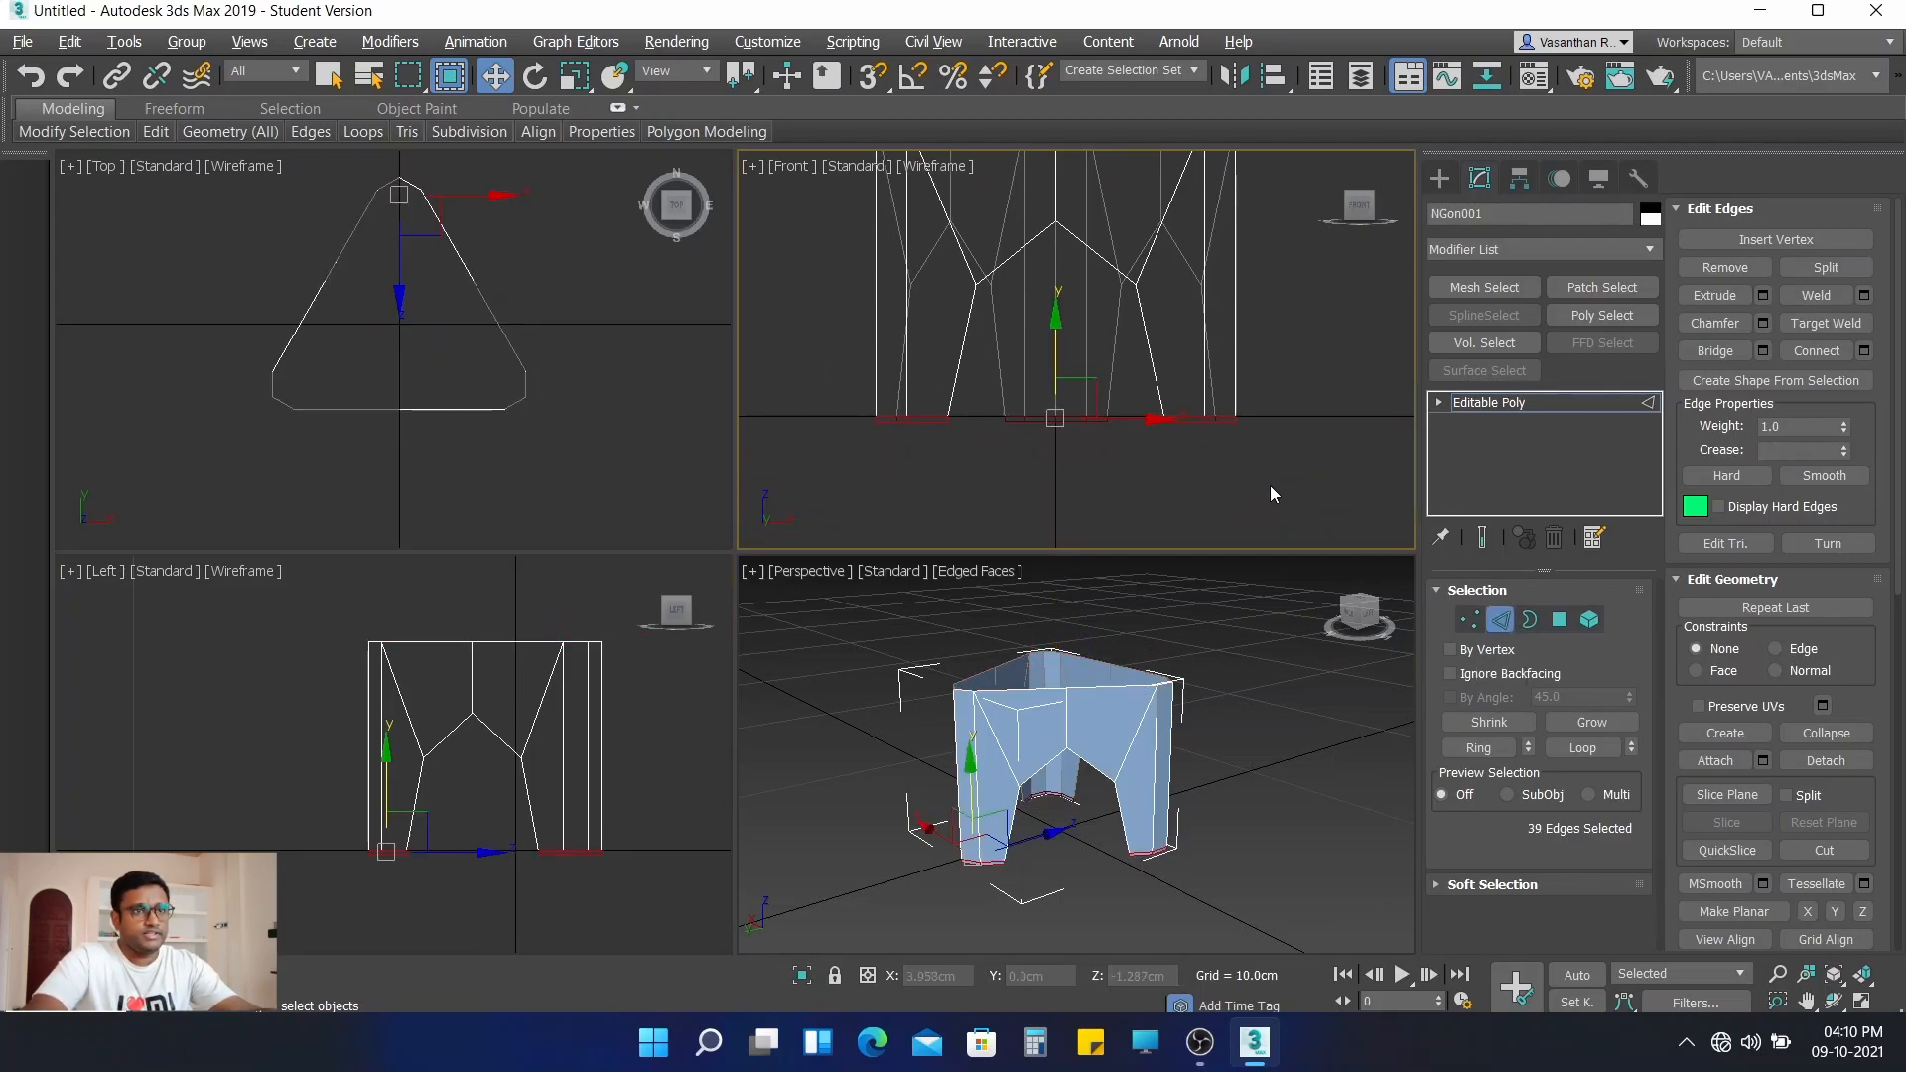
pyautogui.moveTo(1056, 322); pyautogui.dragTo(1065, 371)
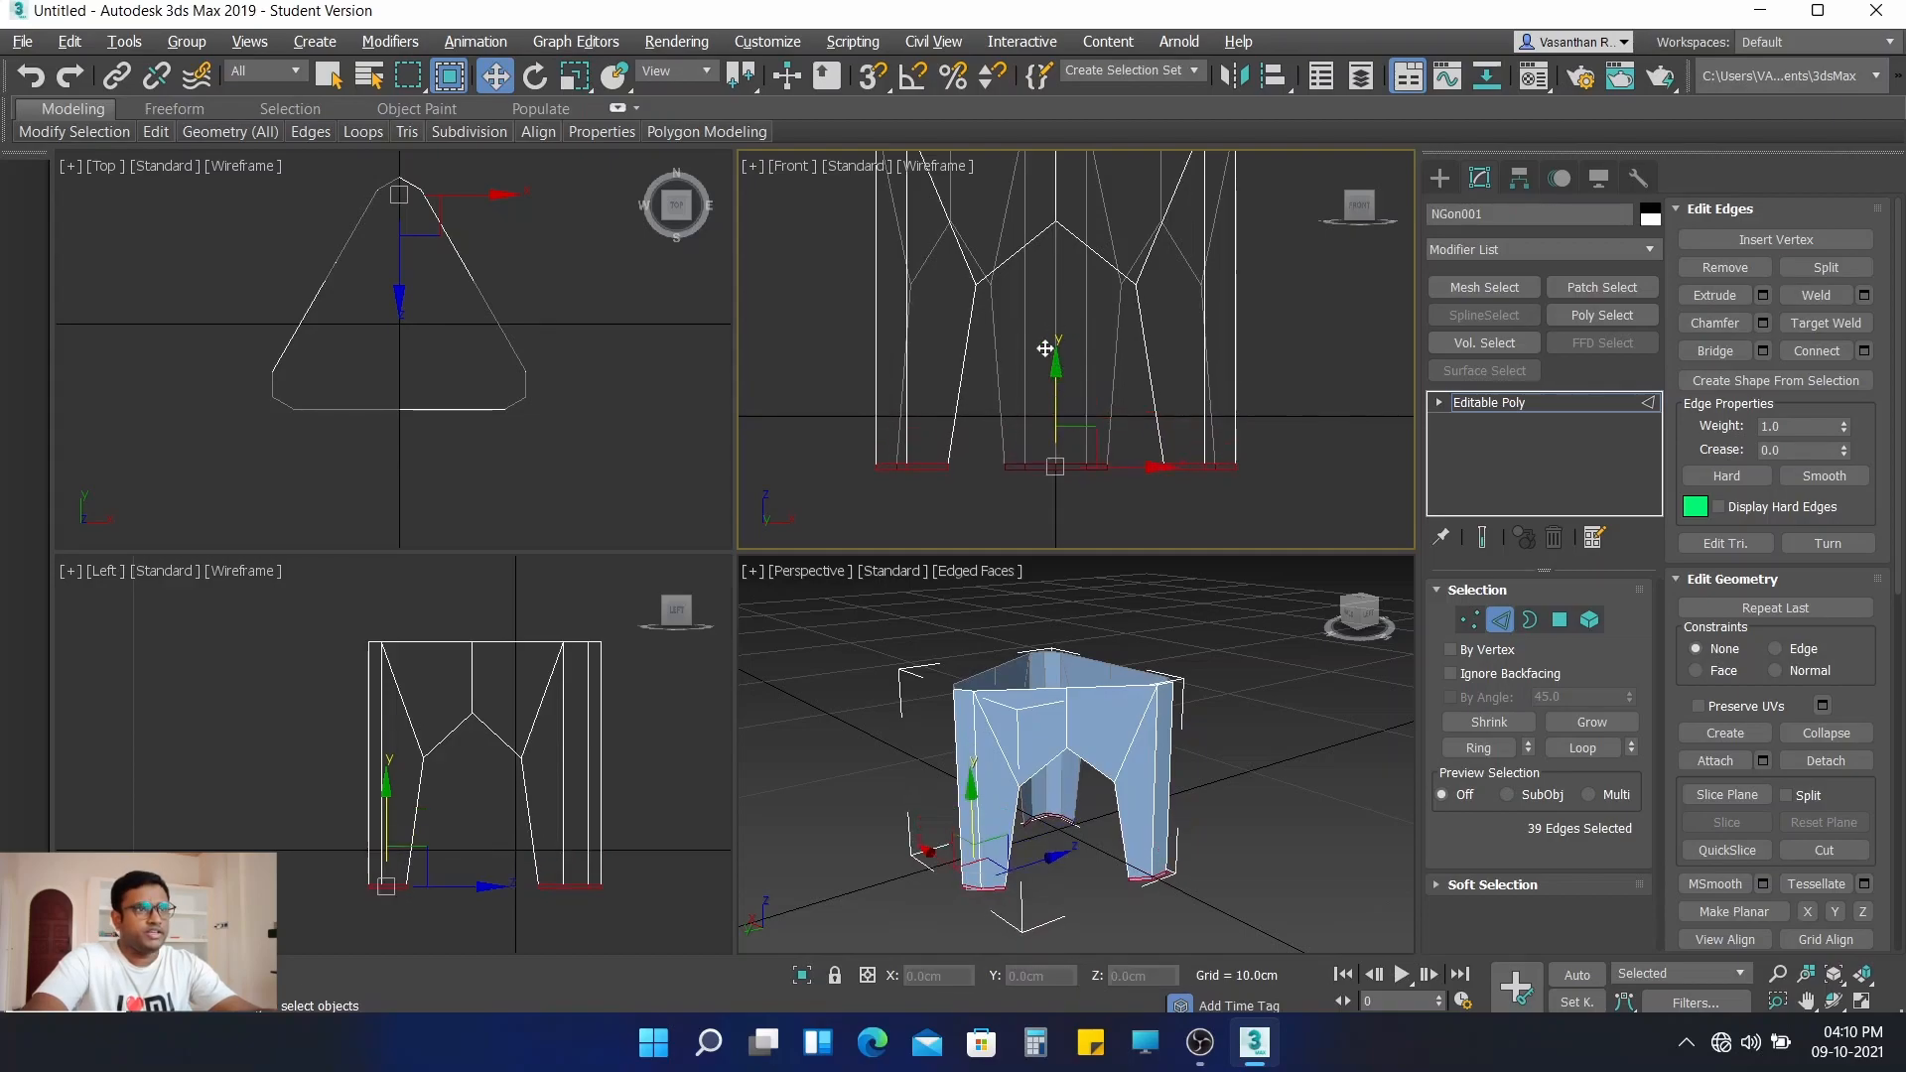
# - Try to widen the leg ends by uniformly scaling the selected bottom edges
pyautogui.click(573, 73)
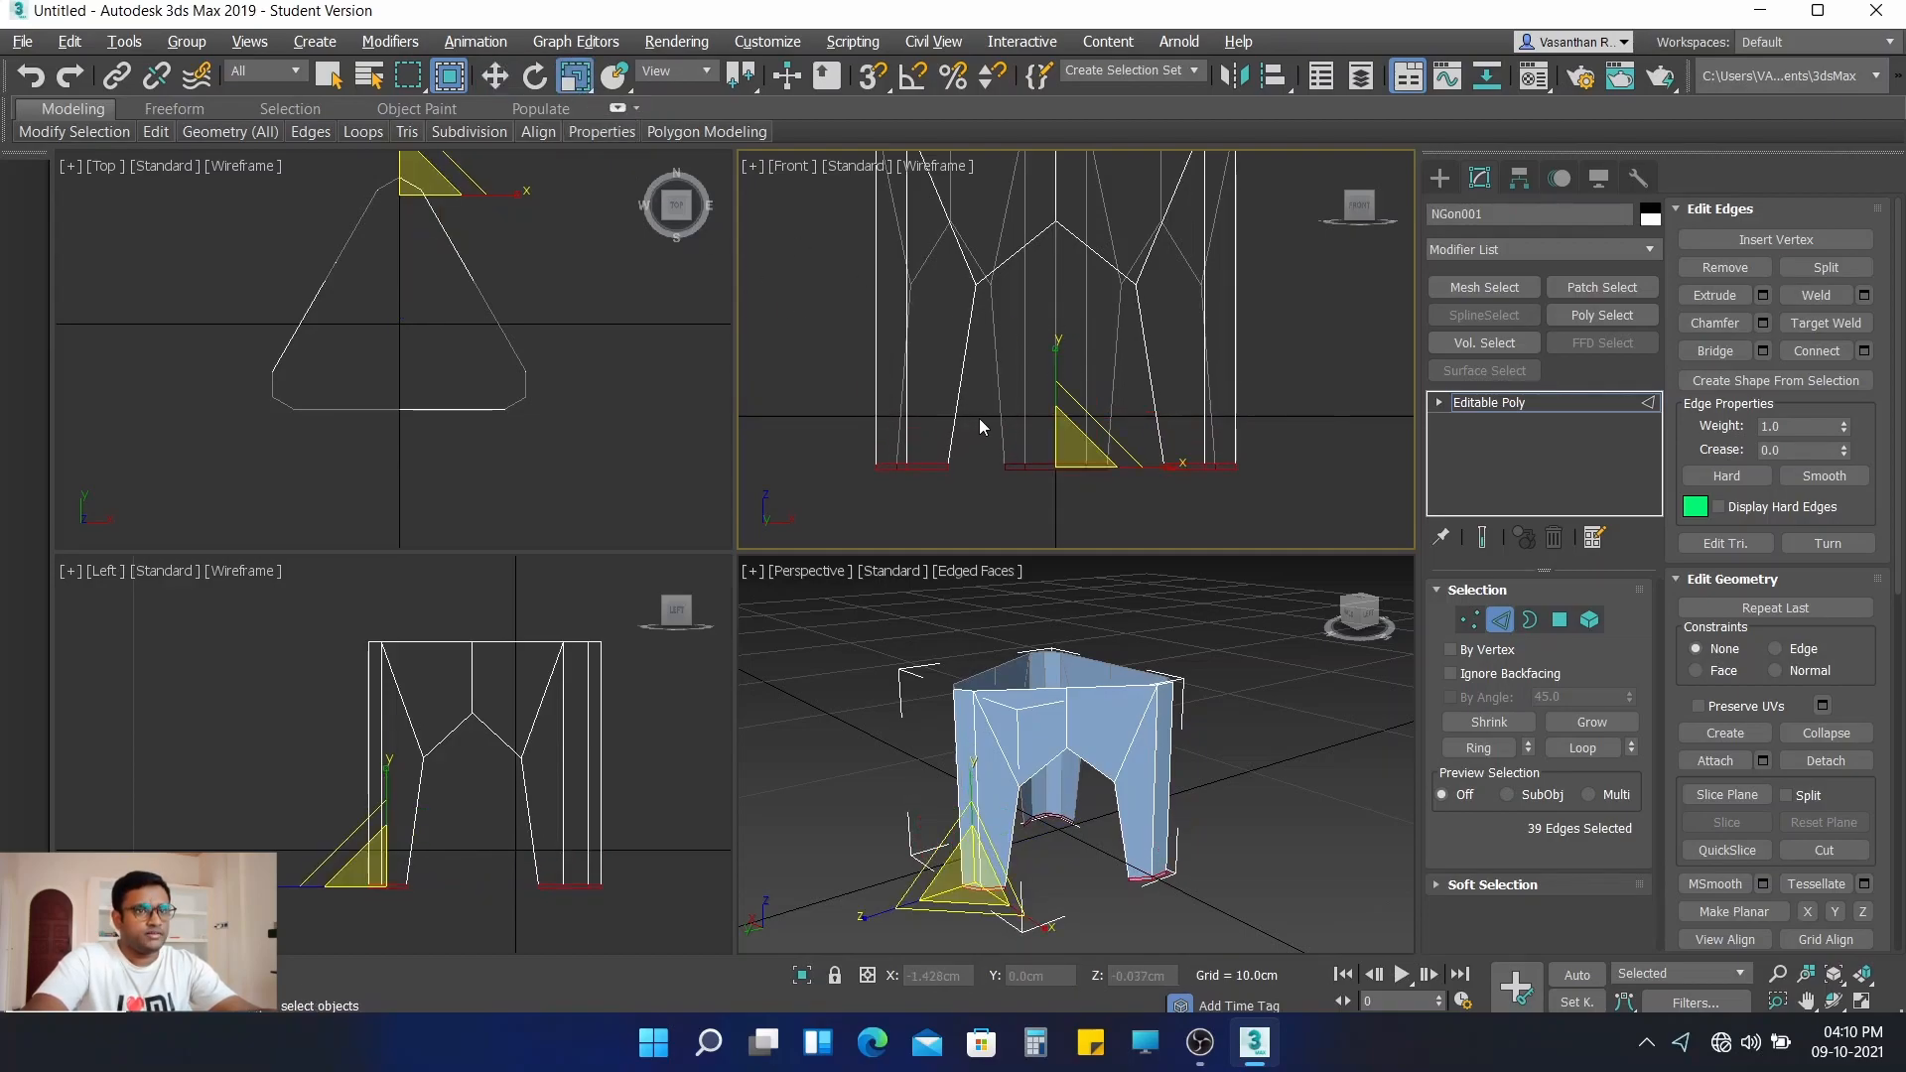
pyautogui.moveTo(1079, 438); pyautogui.dragTo(1086, 411)
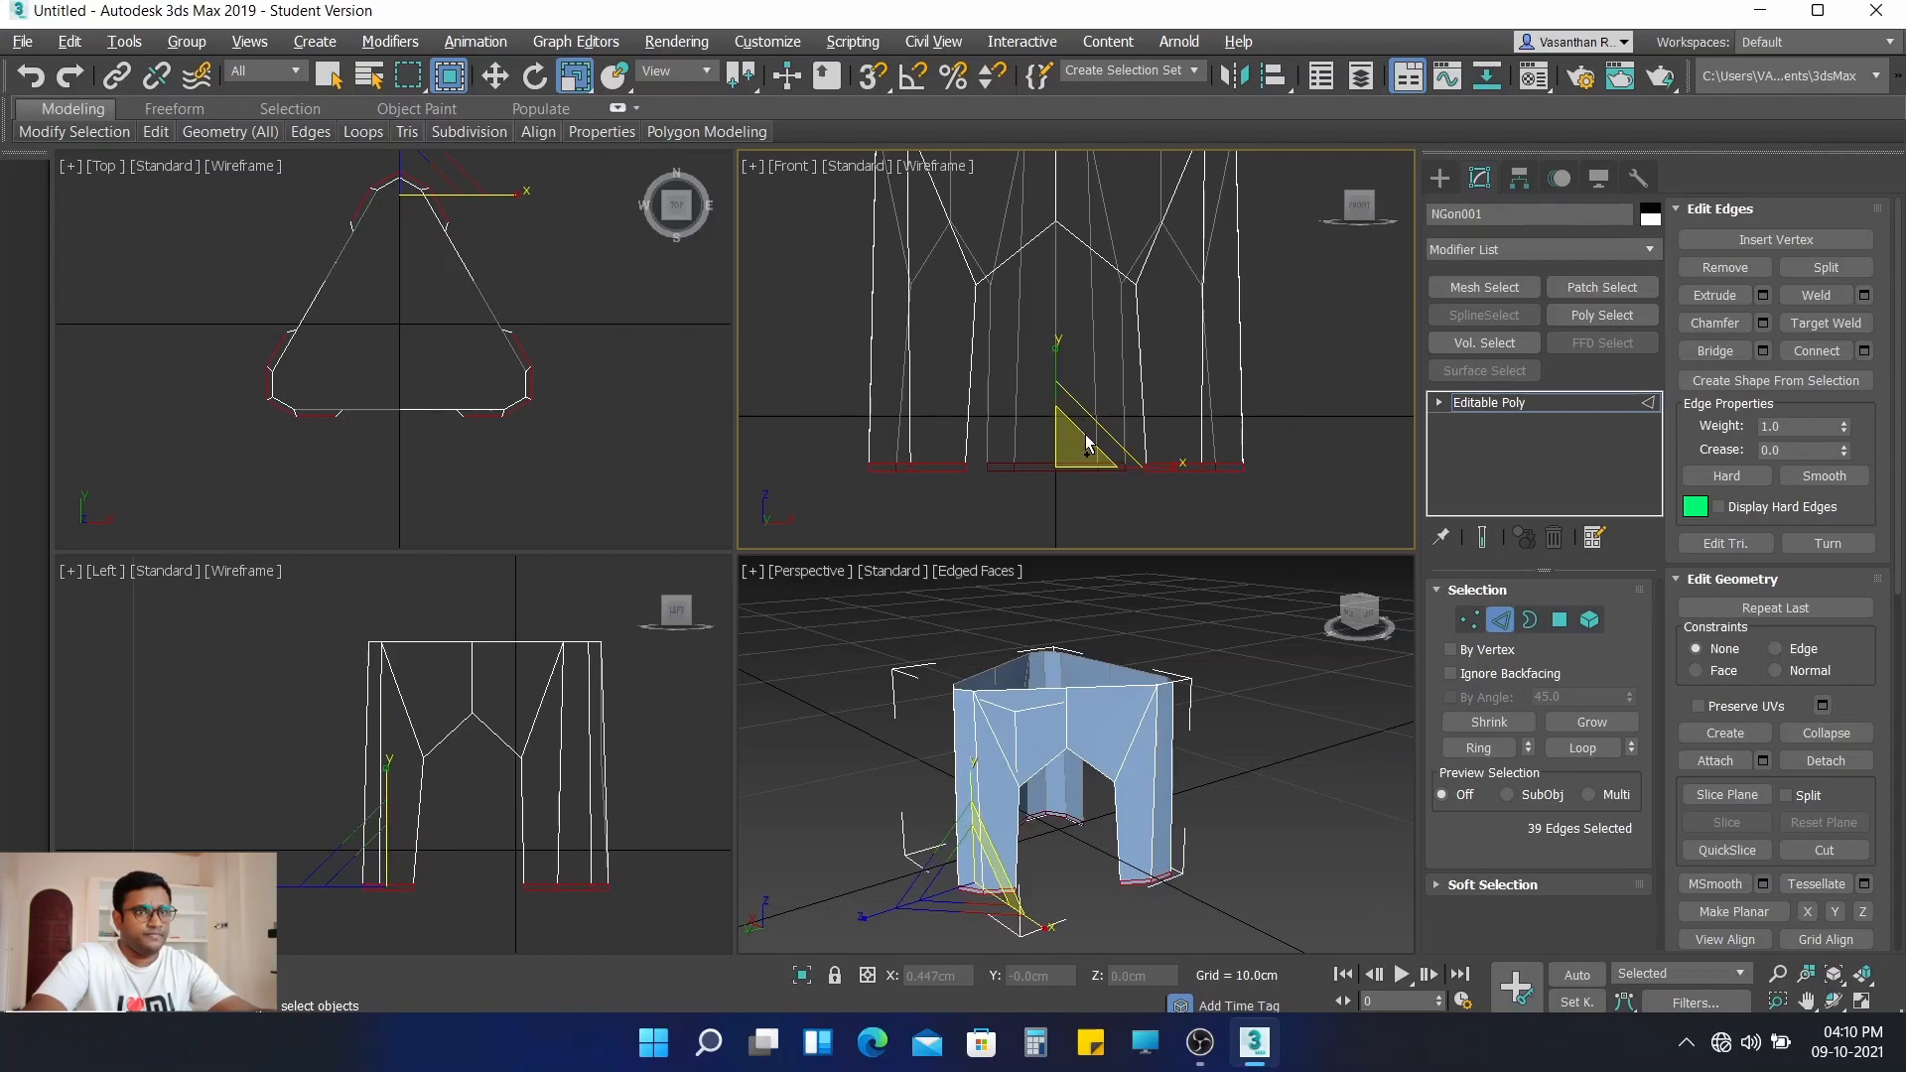
pyautogui.hotkey('ctrl', 'z')
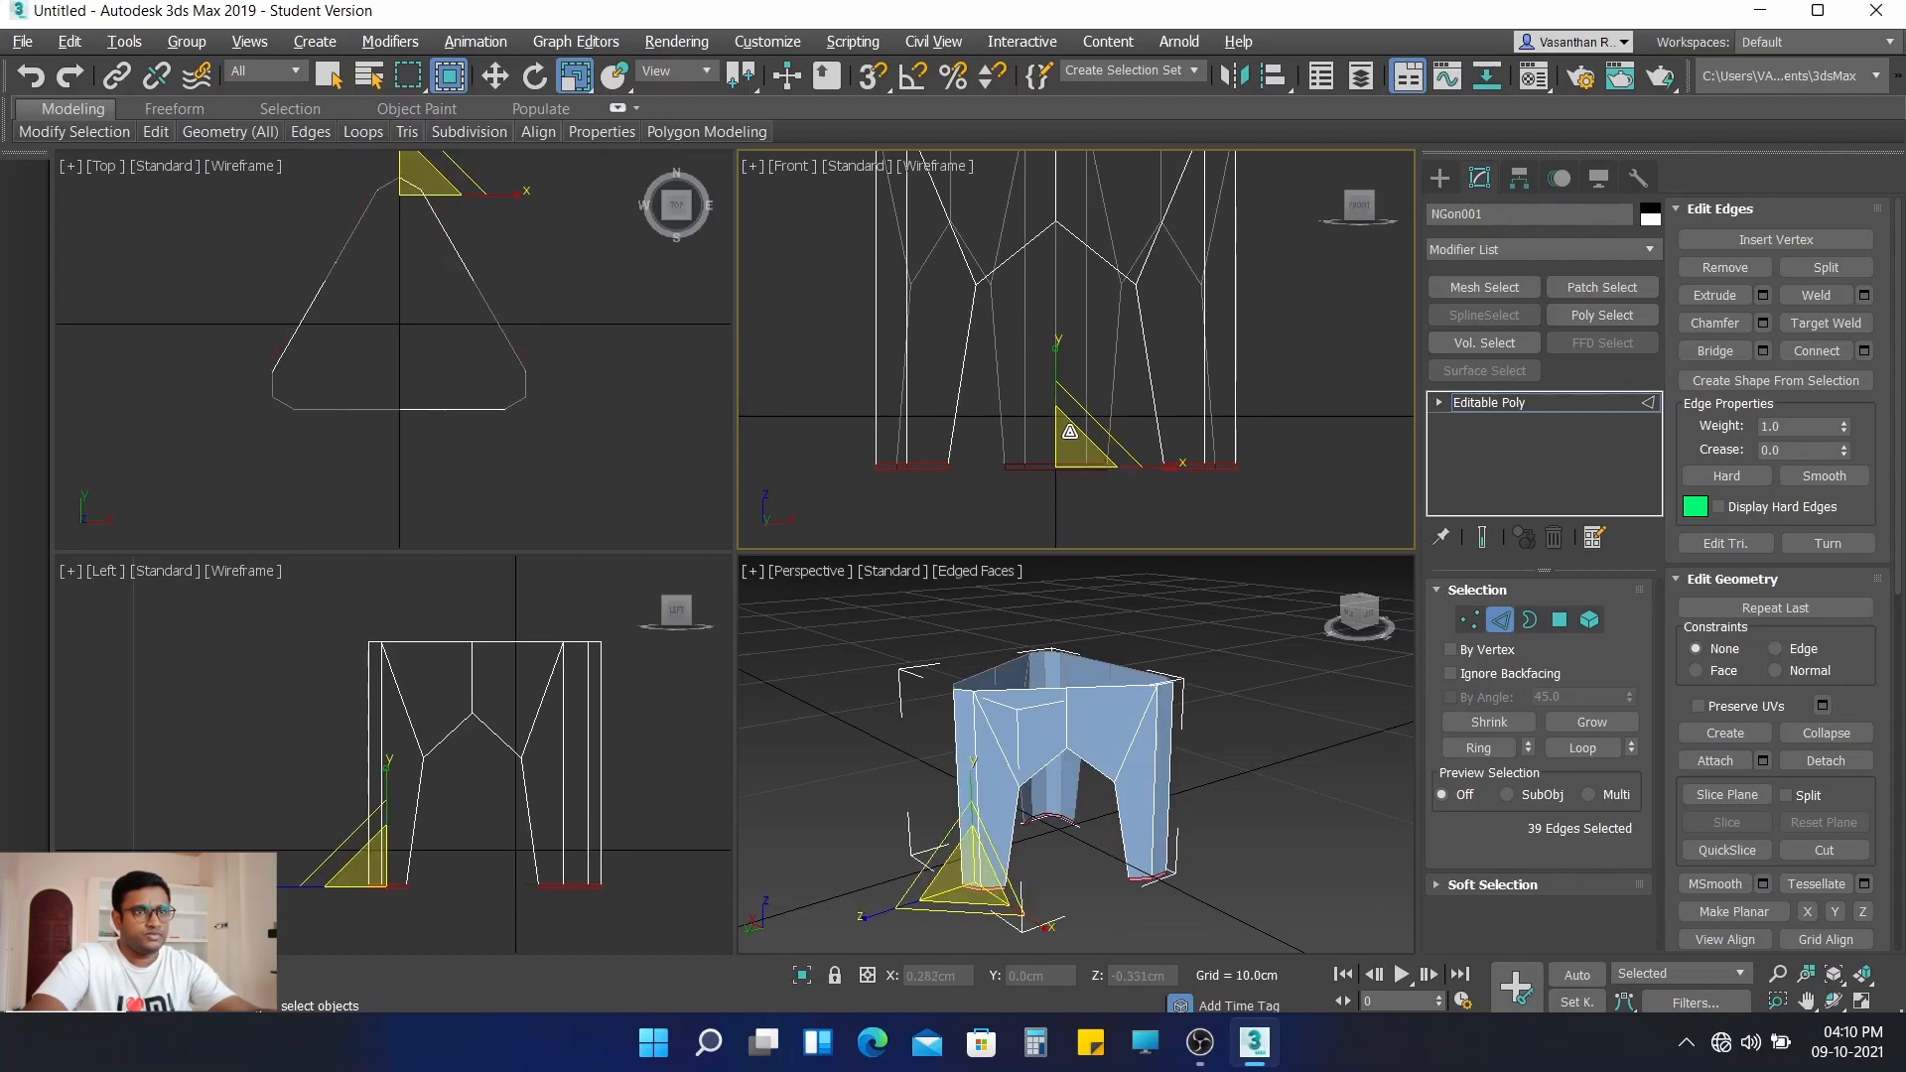
pyautogui.moveTo(1054, 363); pyautogui.dragTo(1058, 323)
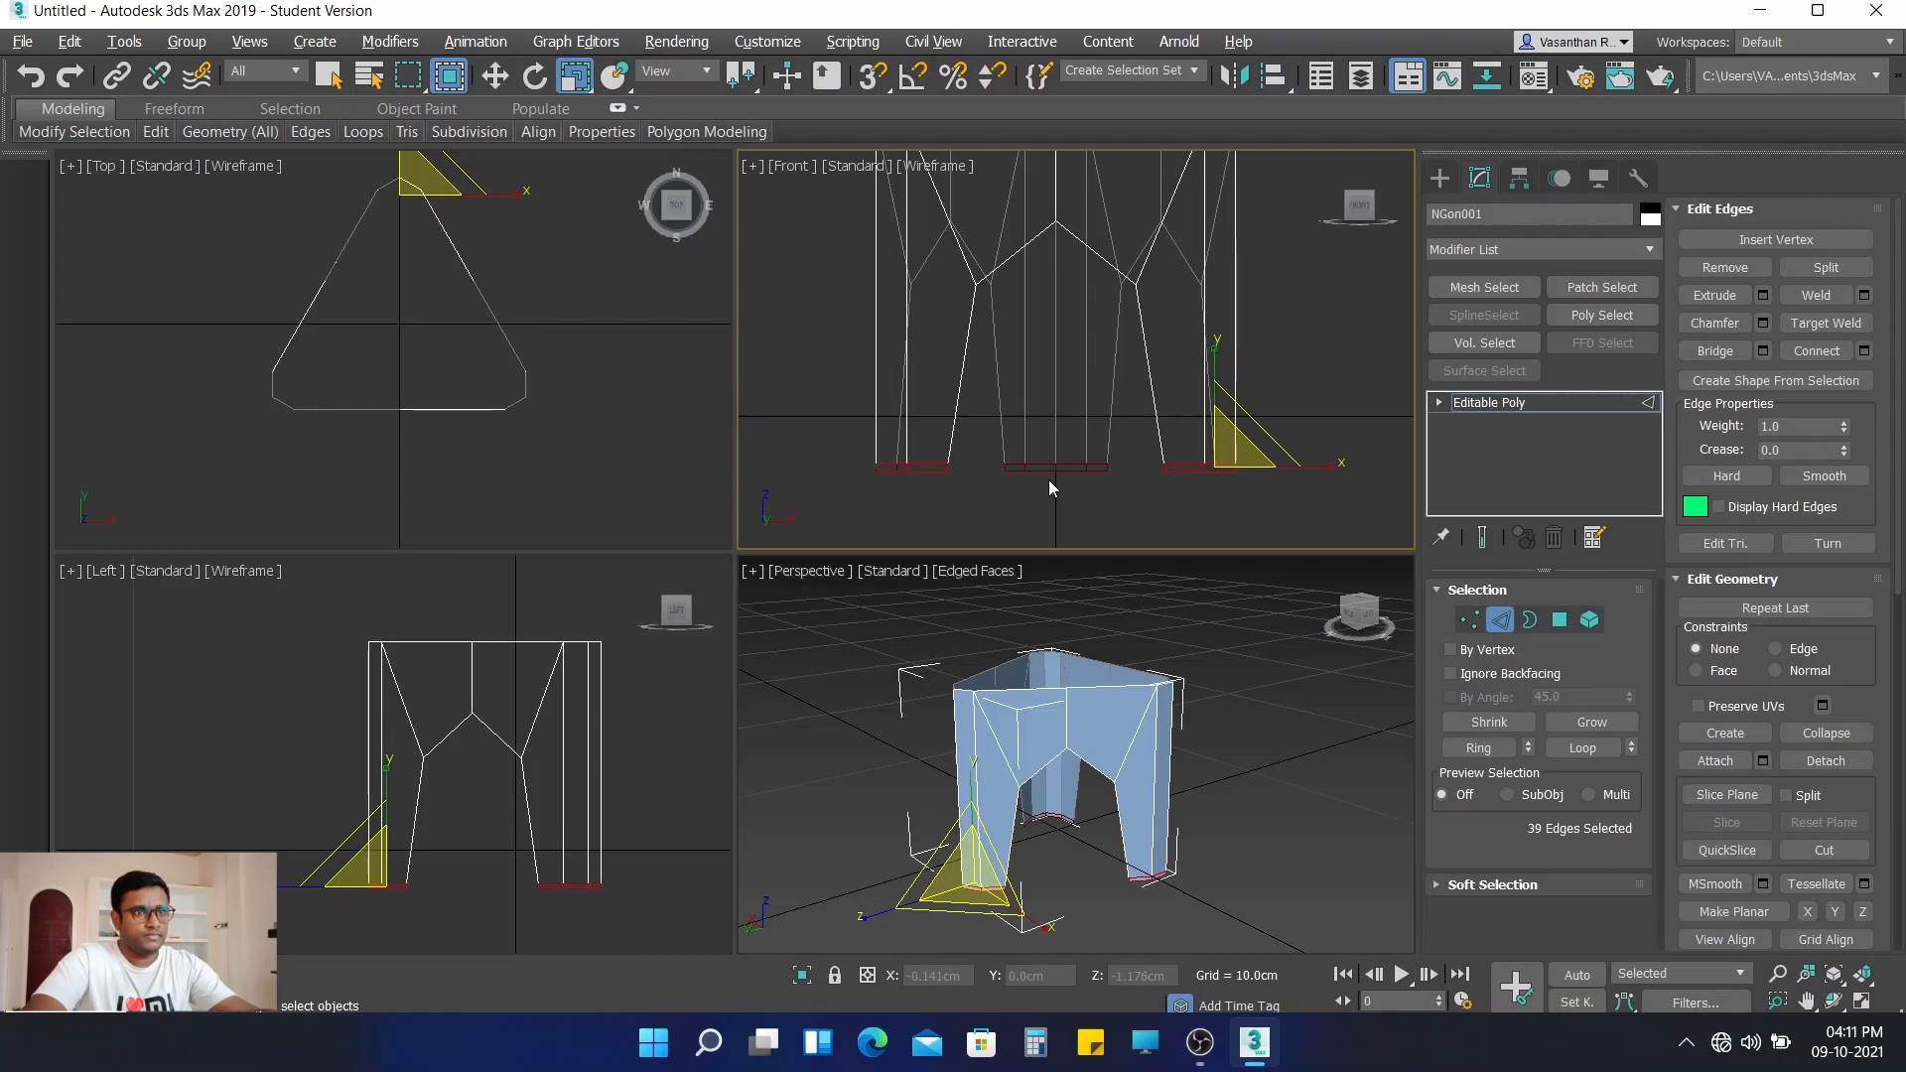
# - Select the bottom strip vertices of all three legs together and scale them outward so the legs splay away from the center
pyautogui.click(1469, 620)
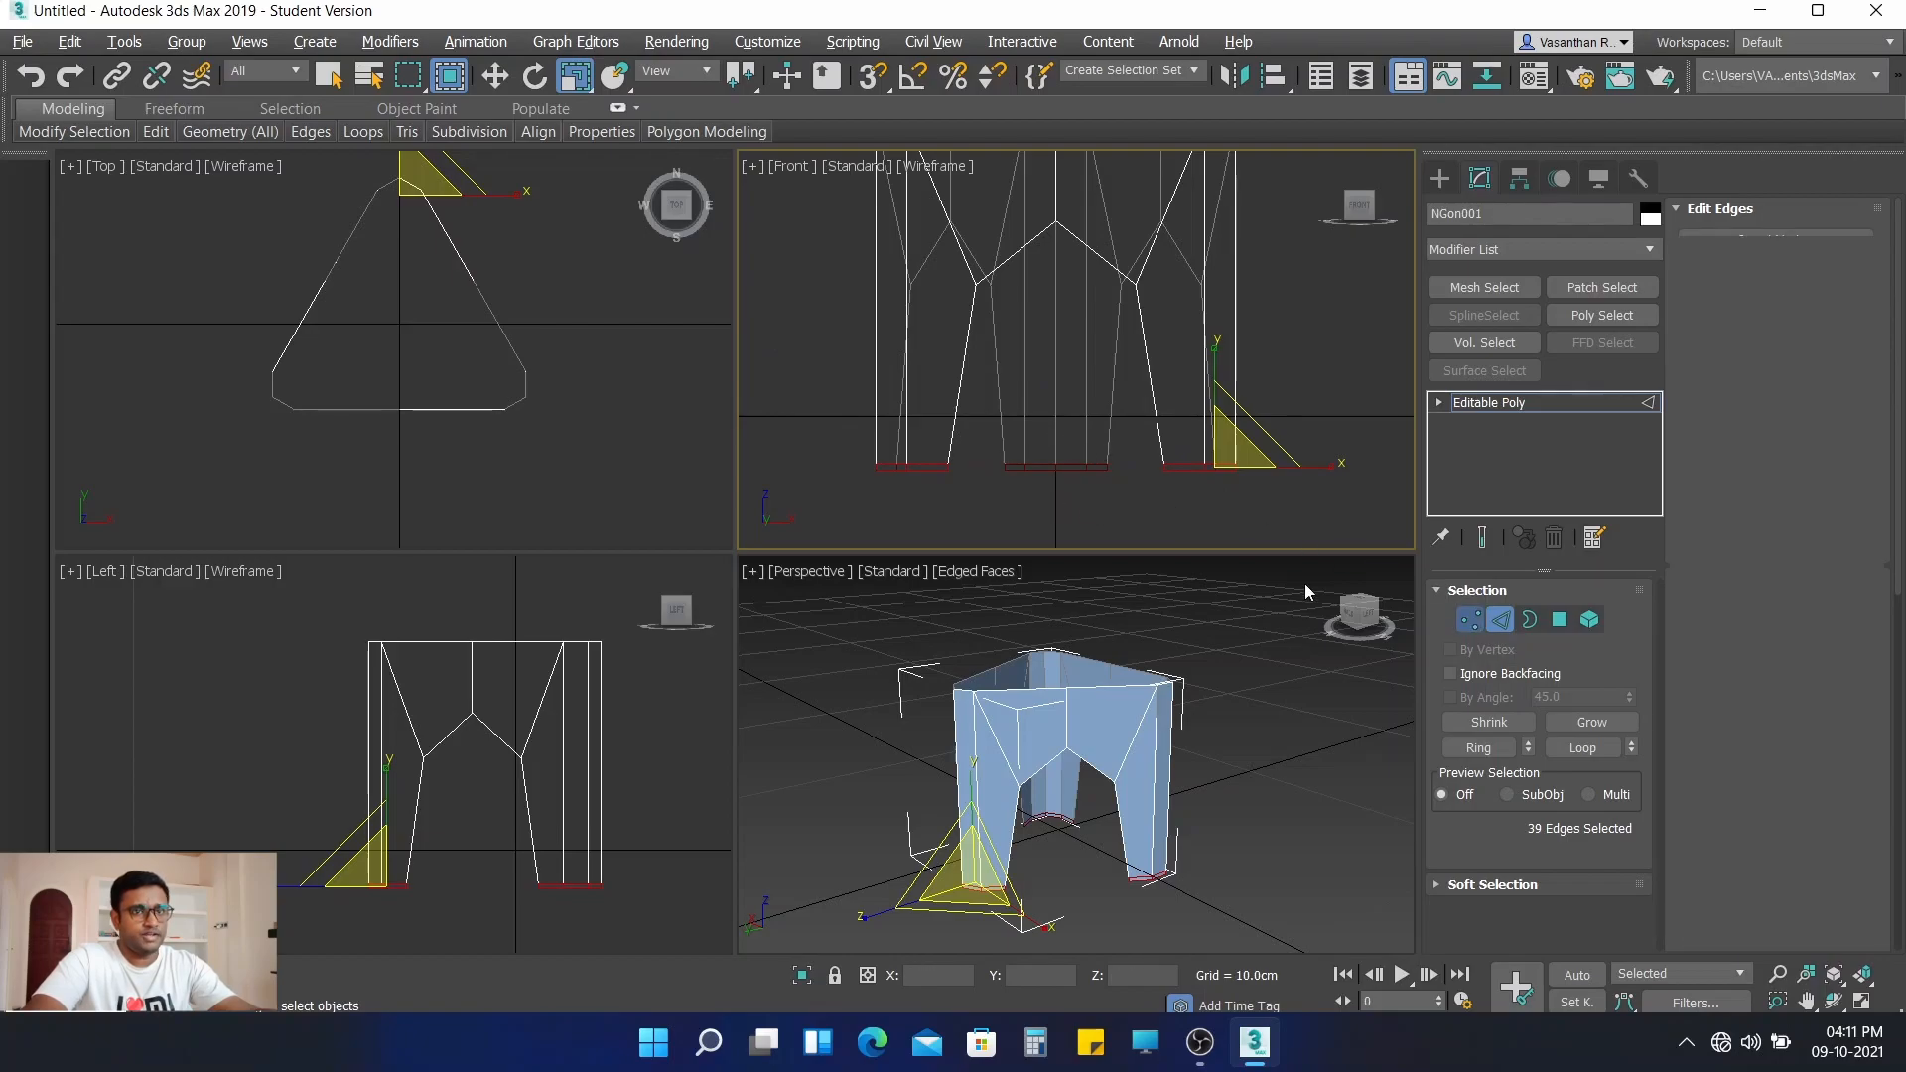
pyautogui.moveTo(836, 417); pyautogui.dragTo(859, 481)
pyautogui.moveTo(1114, 556); pyautogui.dragTo(1295, 498)
pyautogui.moveTo(1077, 466); pyautogui.dragTo(1086, 423)
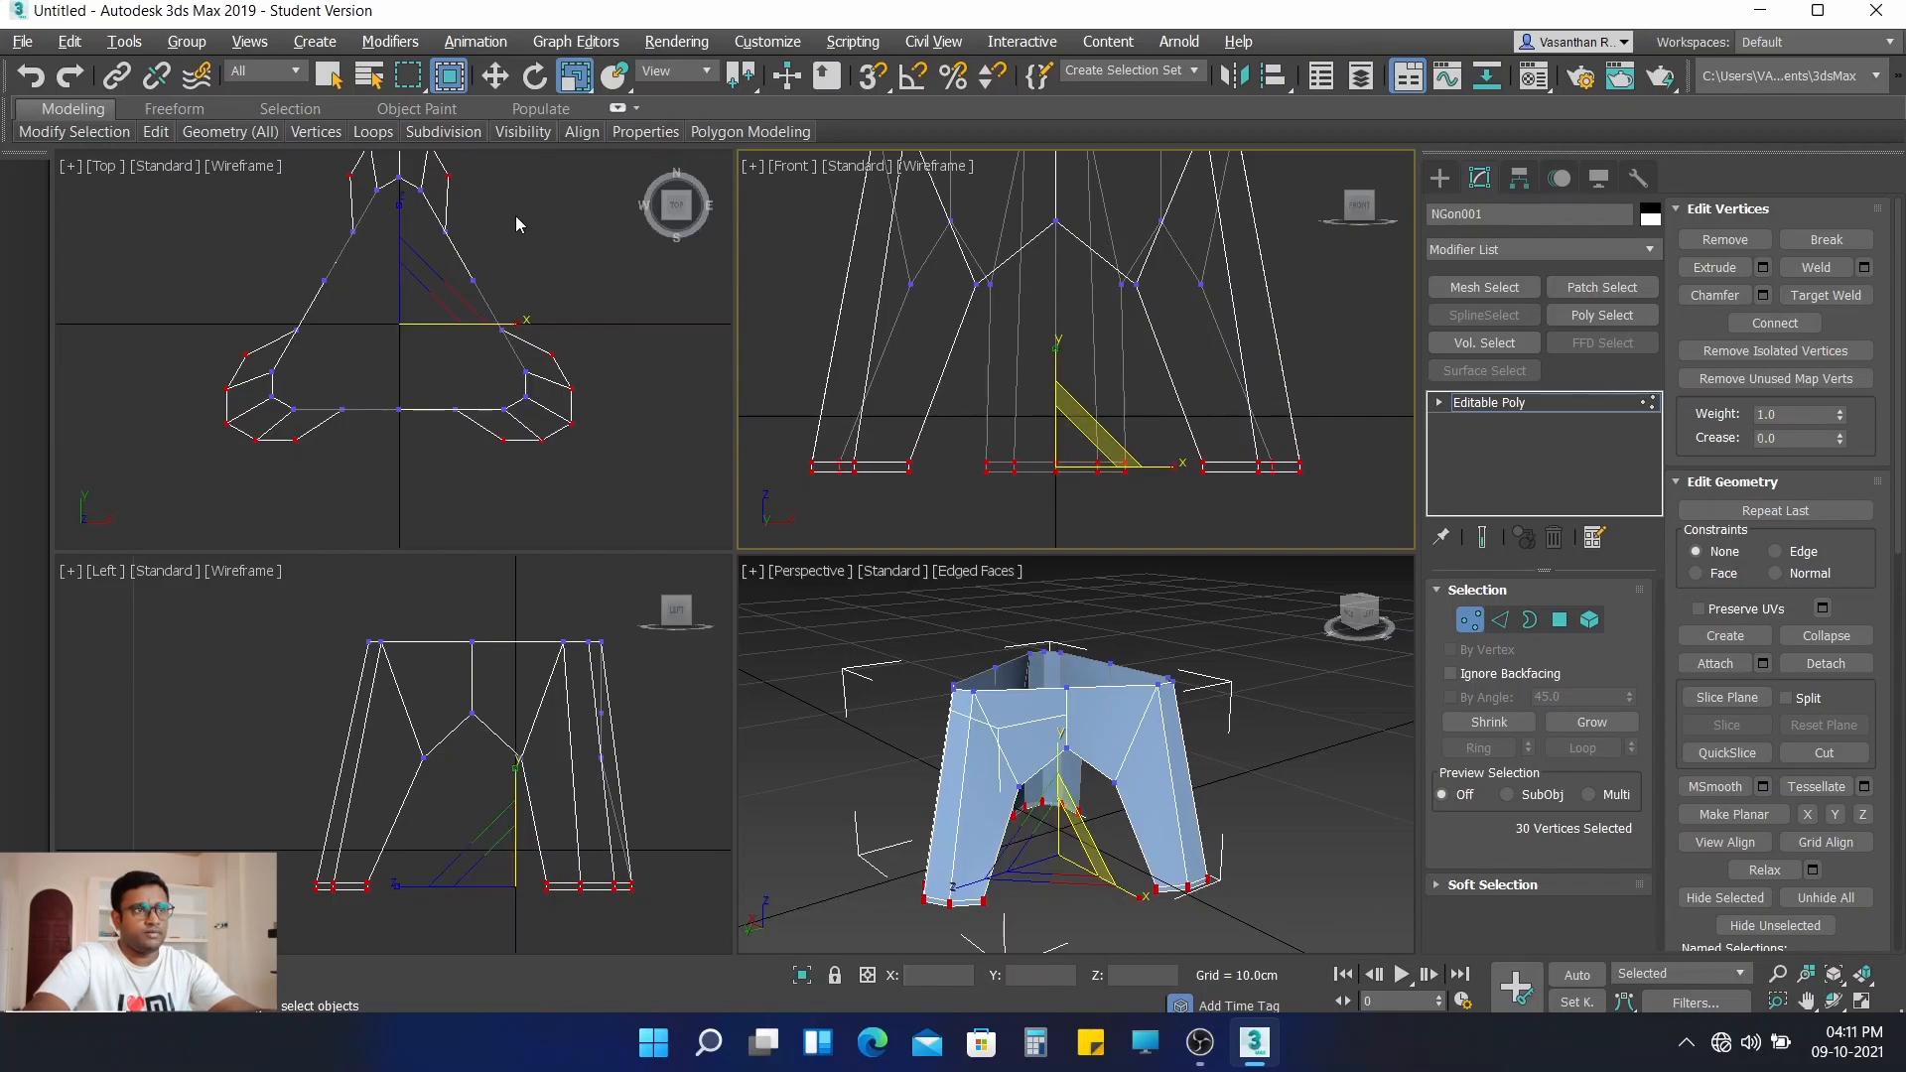
pyautogui.moveTo(516, 216); pyautogui.dragTo(532, 260, button='middle')
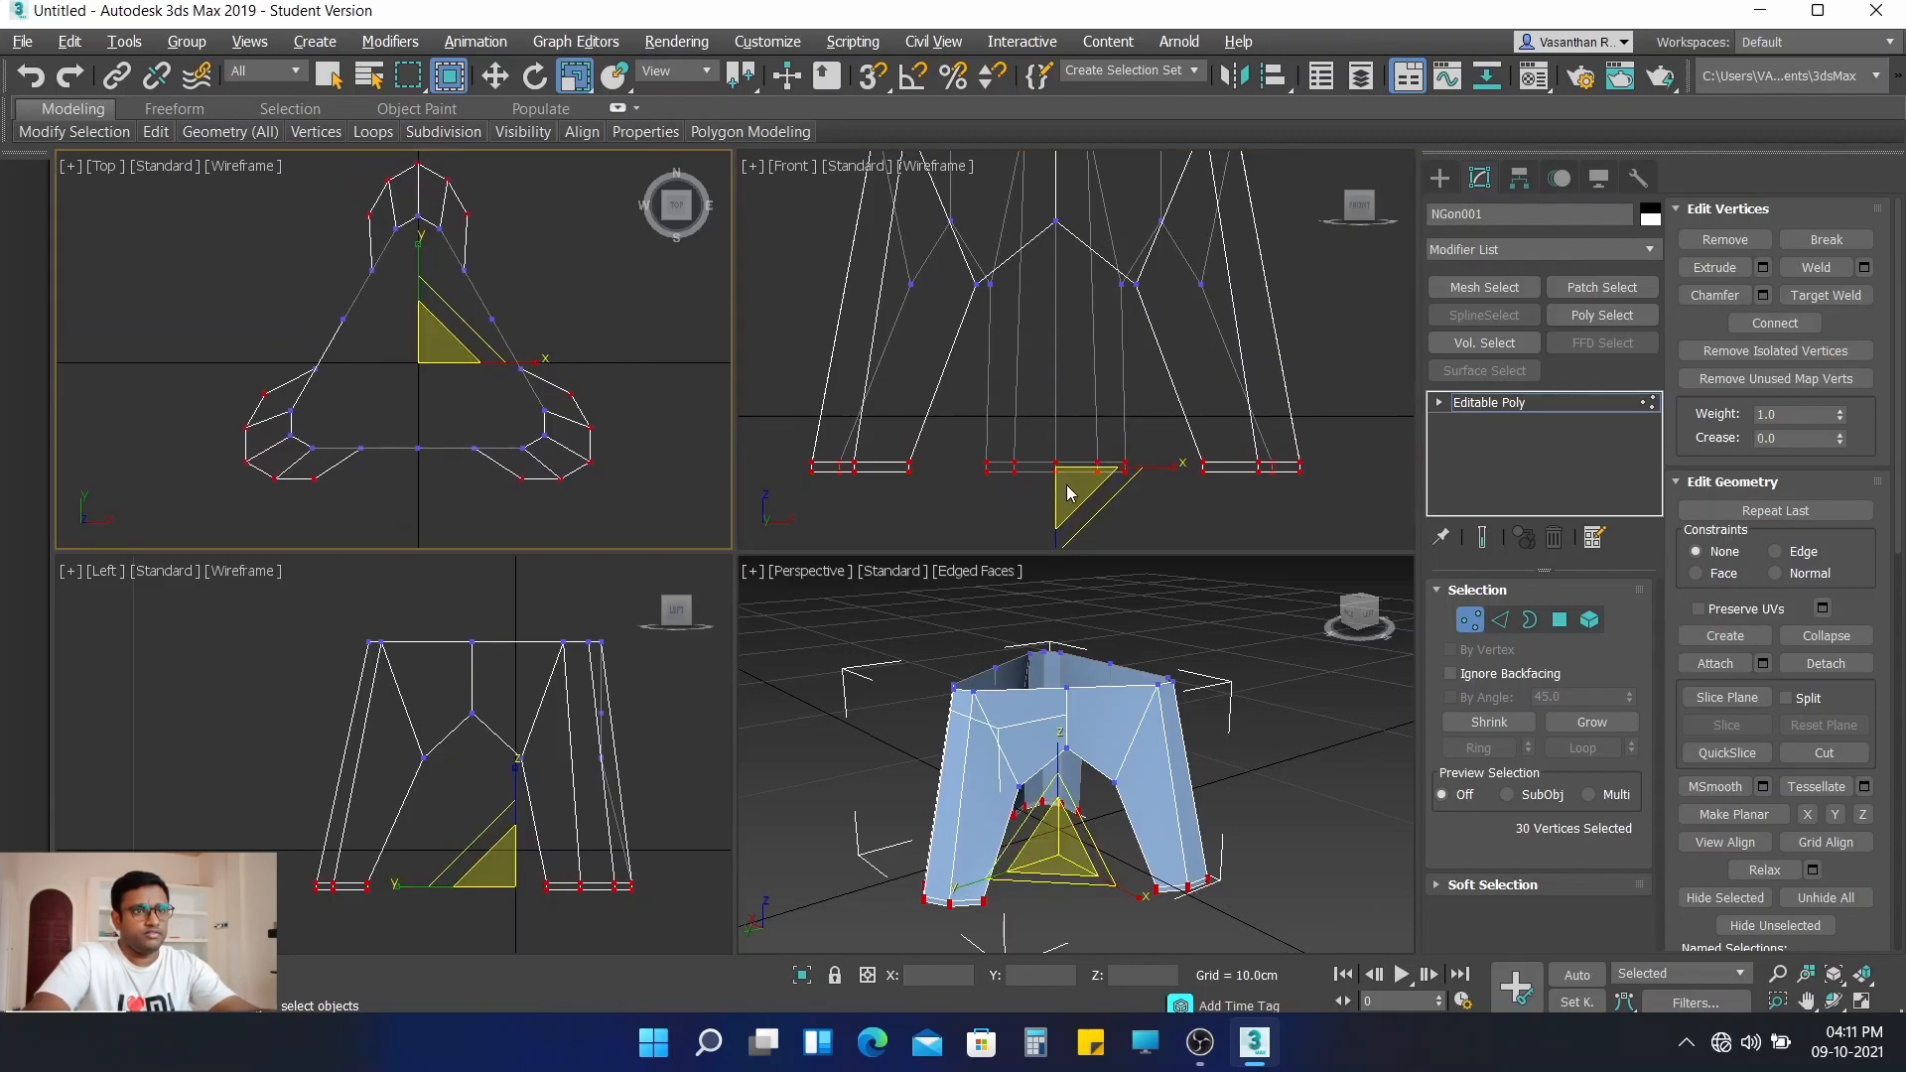
# - Select the bottom strip vertices of all three legs and scale them uniformly to 95% to reduce the splay slightly
pyautogui.click(1067, 494)
pyautogui.moveTo(757, 419); pyautogui.dragTo(1388, 524)
pyautogui.moveTo(1088, 427); pyautogui.dragTo(1084, 457)
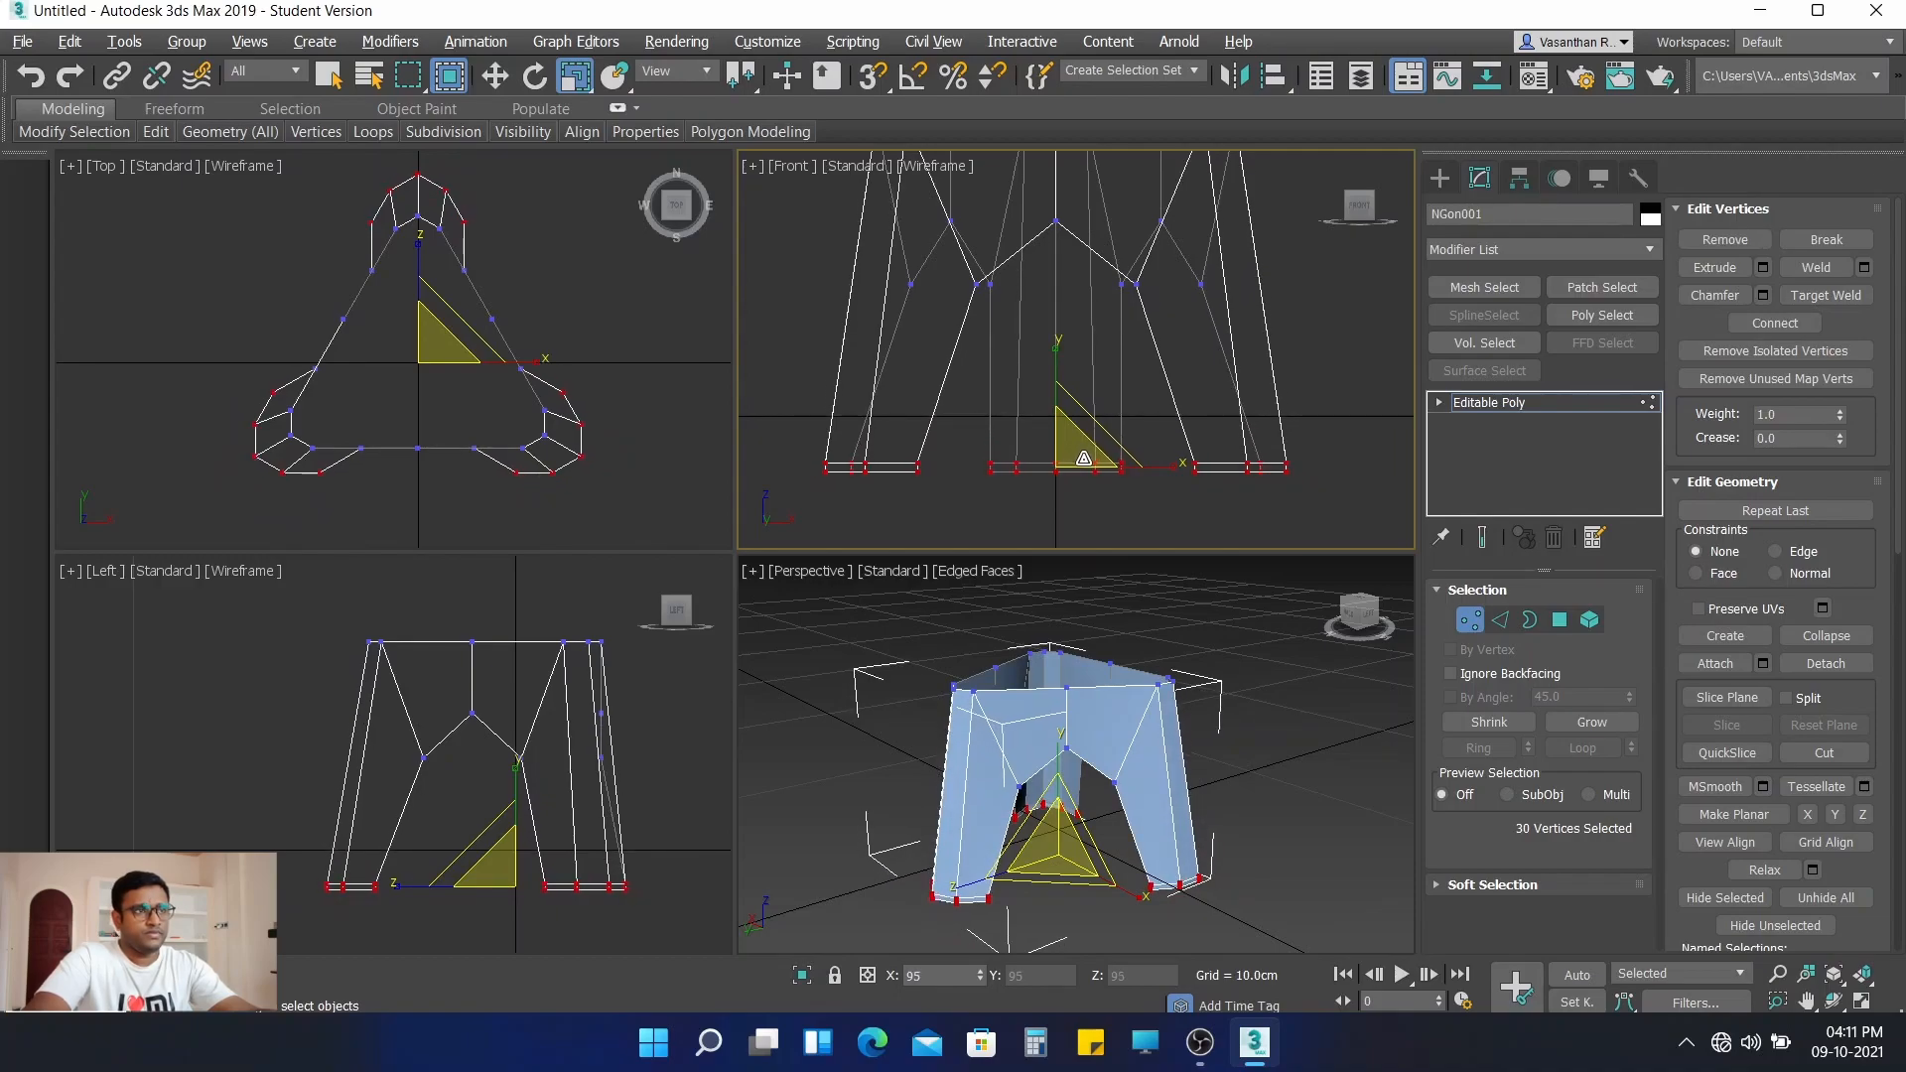
pyautogui.moveTo(1084, 457); pyautogui.dragTo(1084, 458)
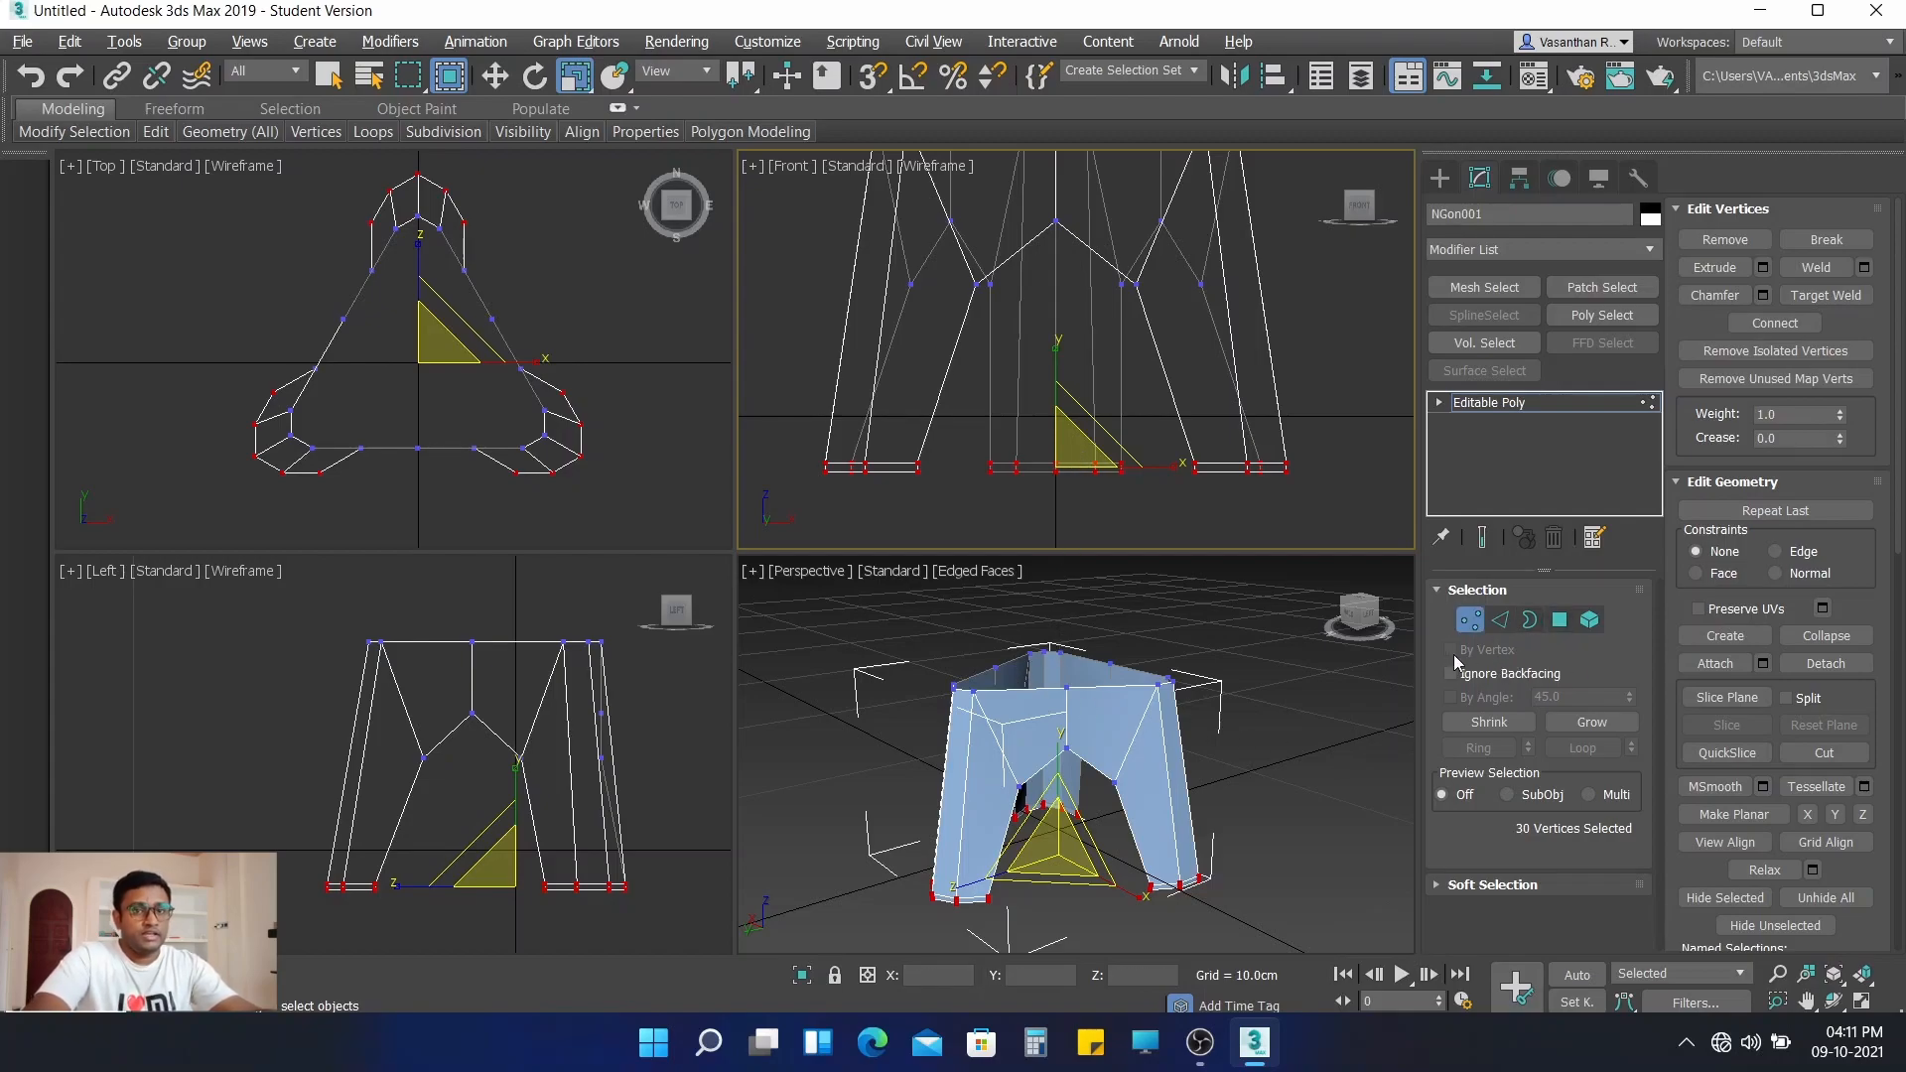
# - Select the top rim edges and extend them inward as two new edge rings, scaled to 90% and 80%
pyautogui.click(1500, 621)
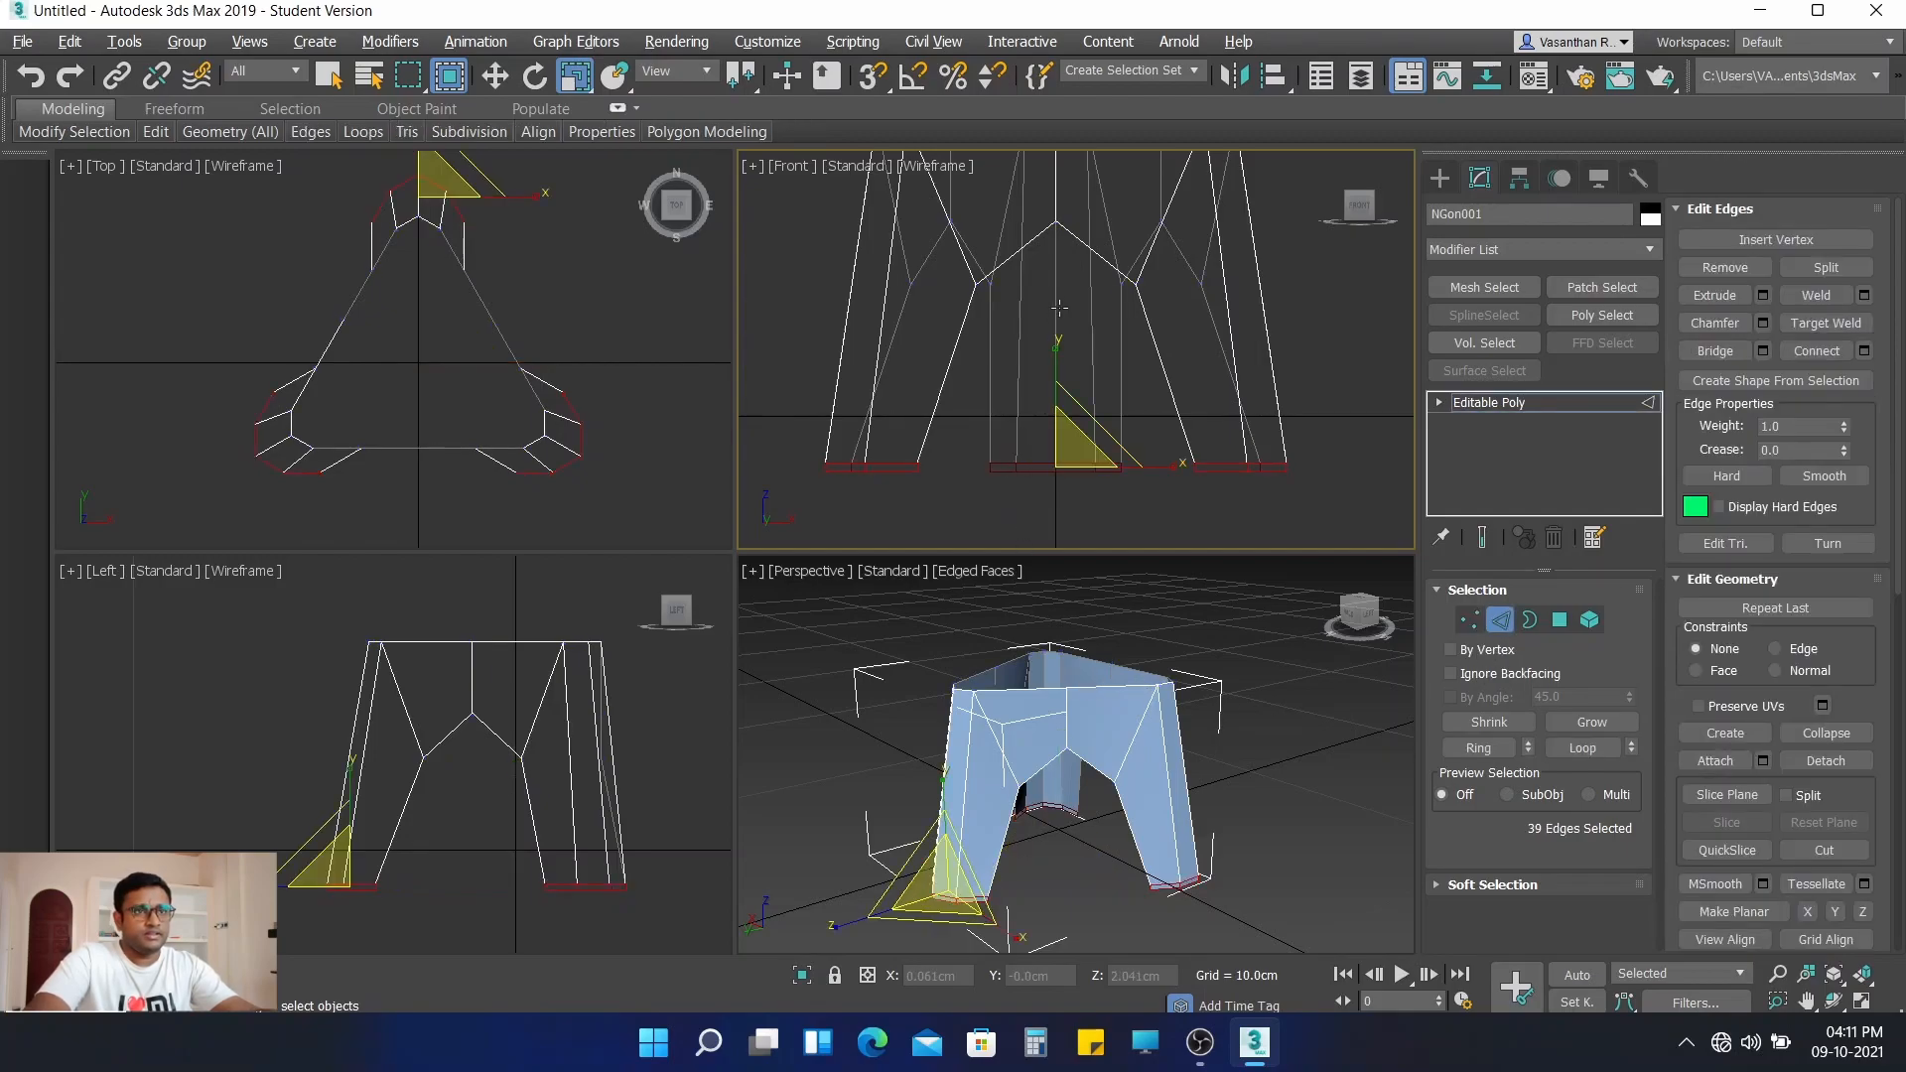
pyautogui.scroll(-3, 1058, 306)
pyautogui.moveTo(866, 258); pyautogui.dragTo(1272, 342)
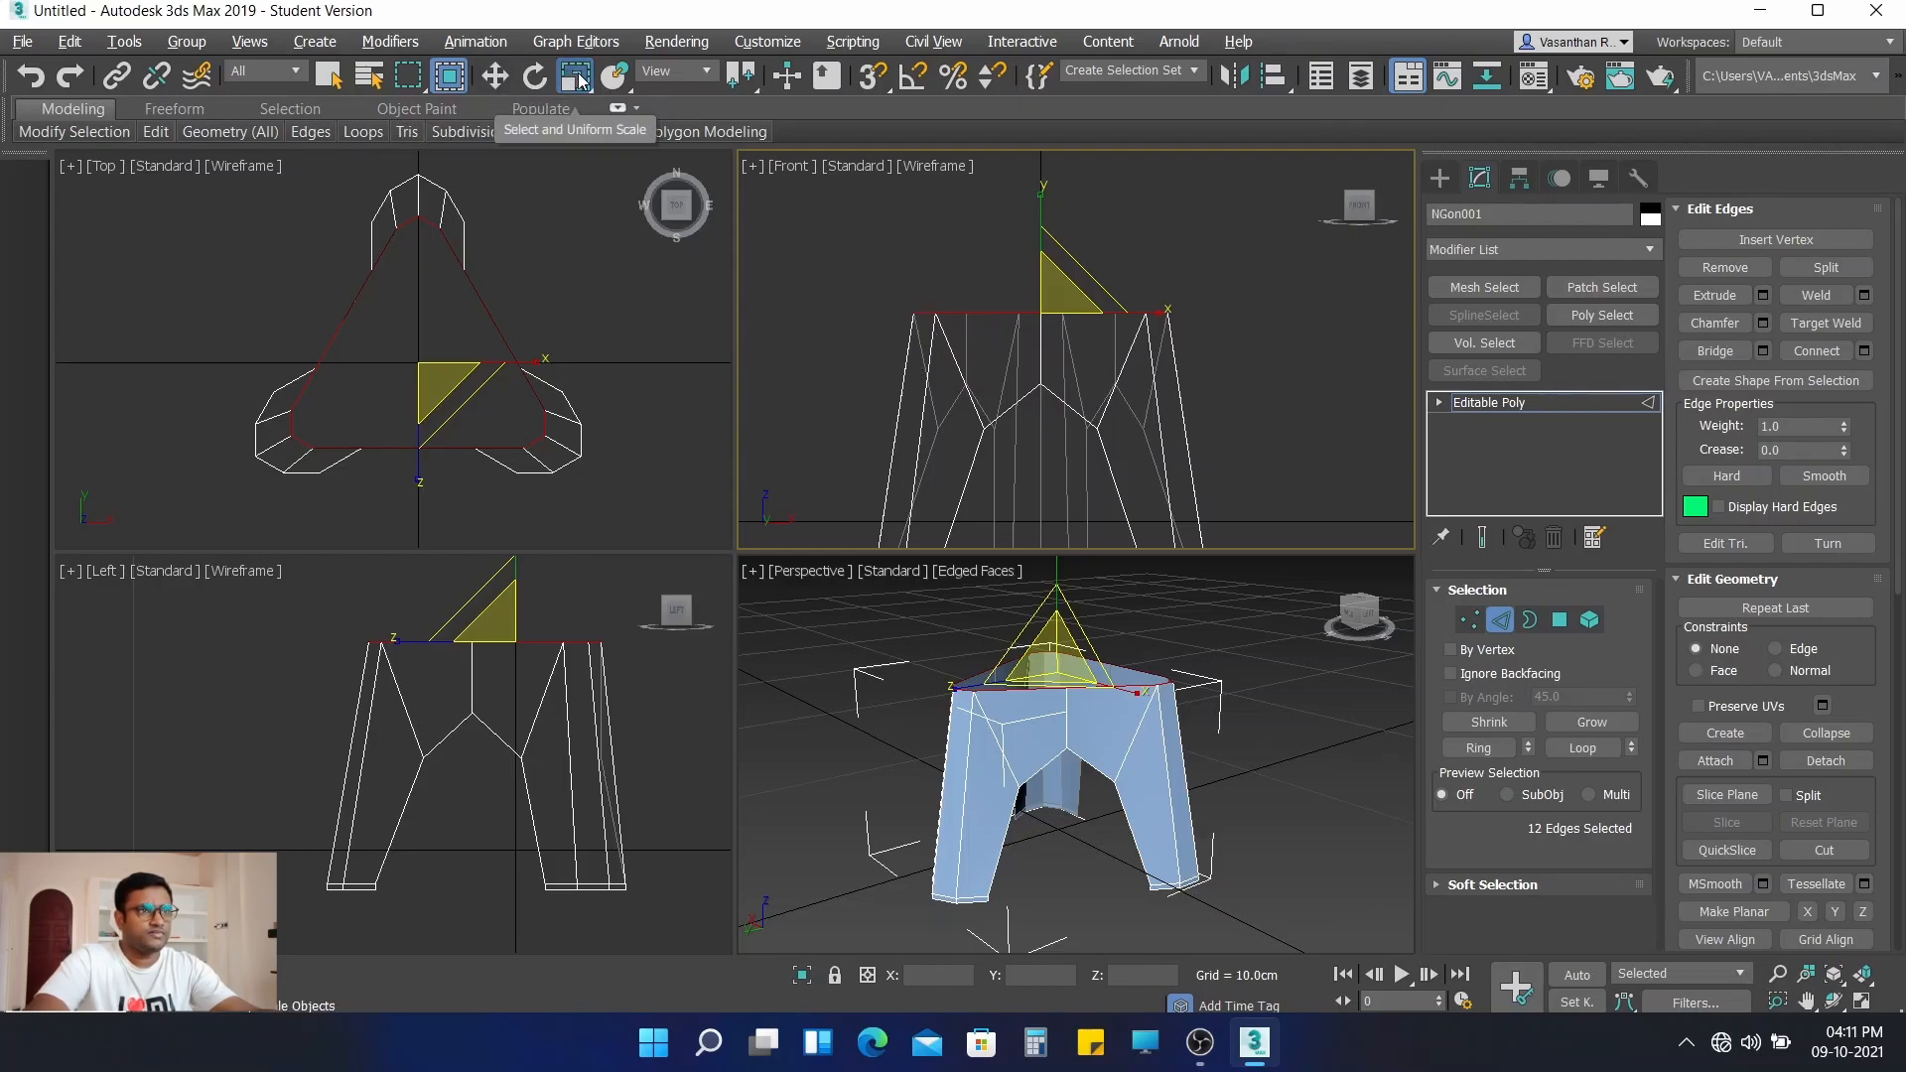
pyautogui.click(498, 79)
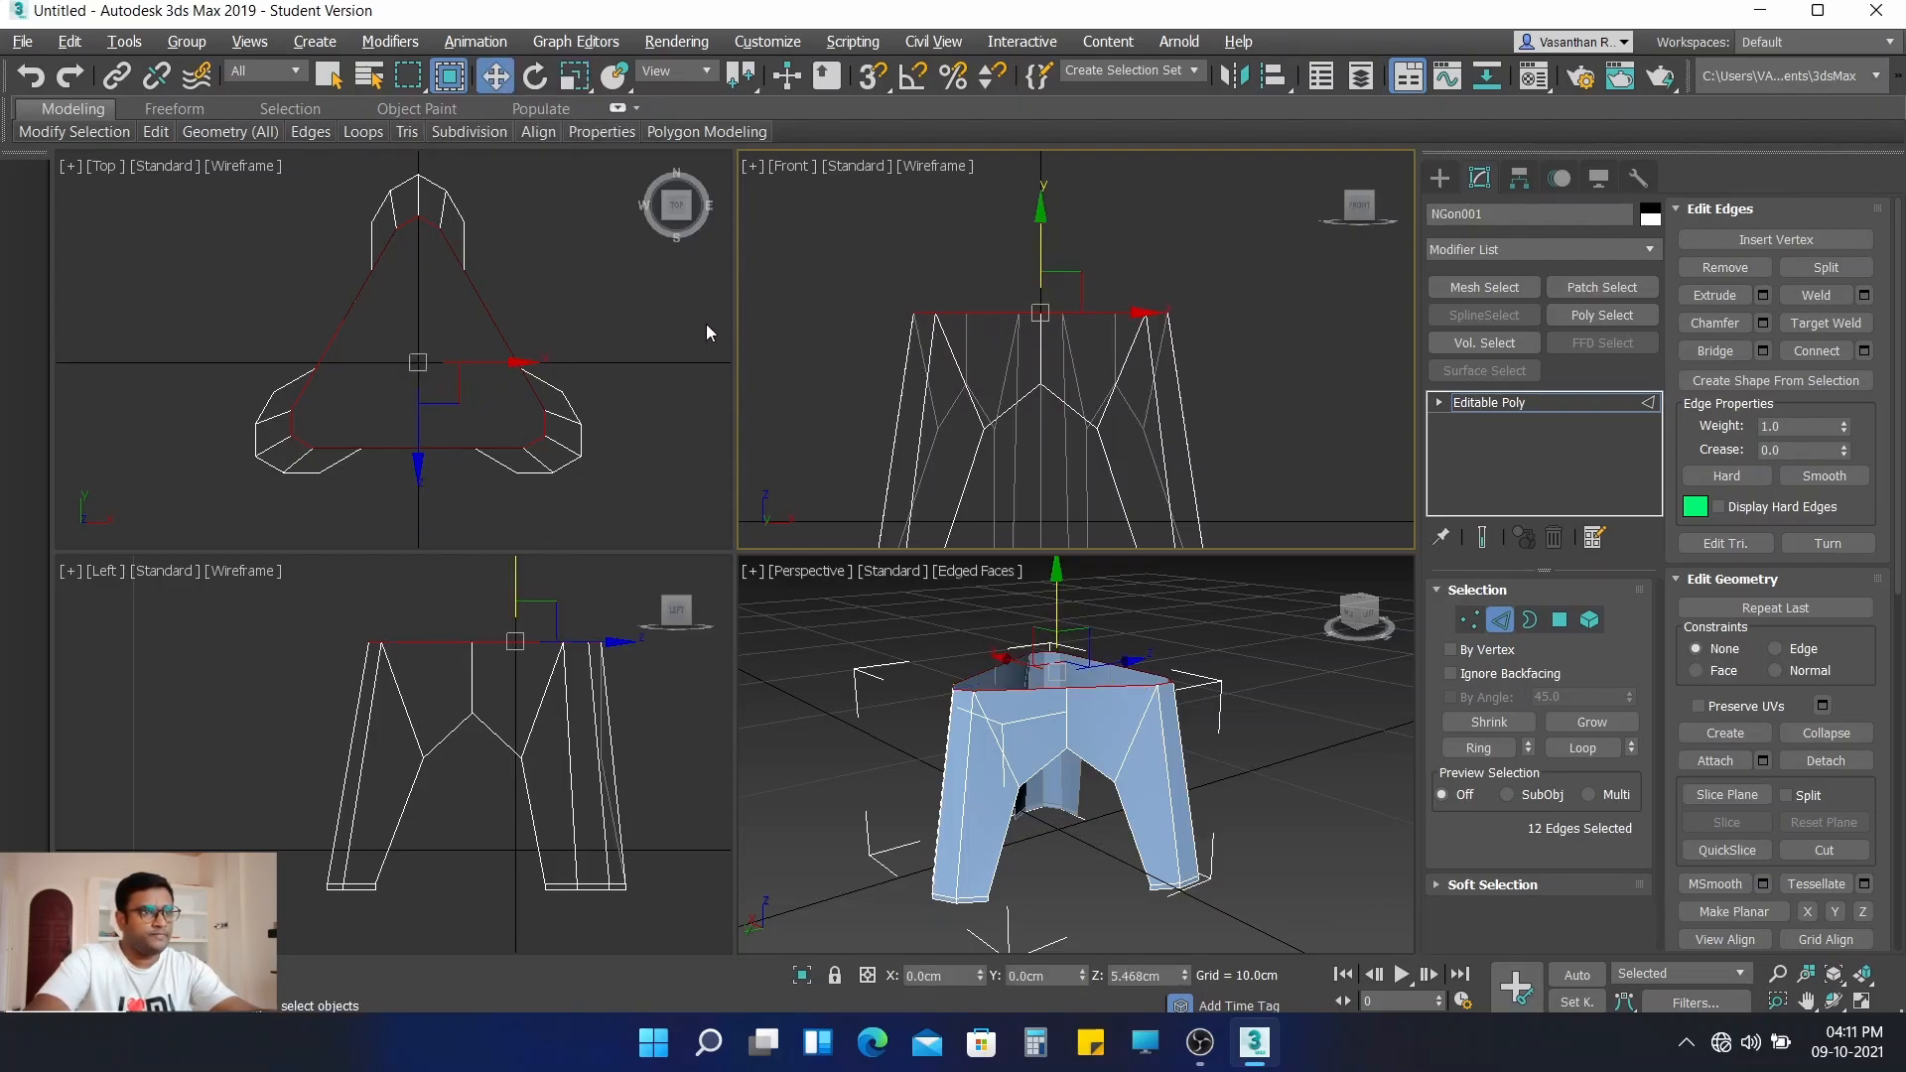
pyautogui.click(573, 76)
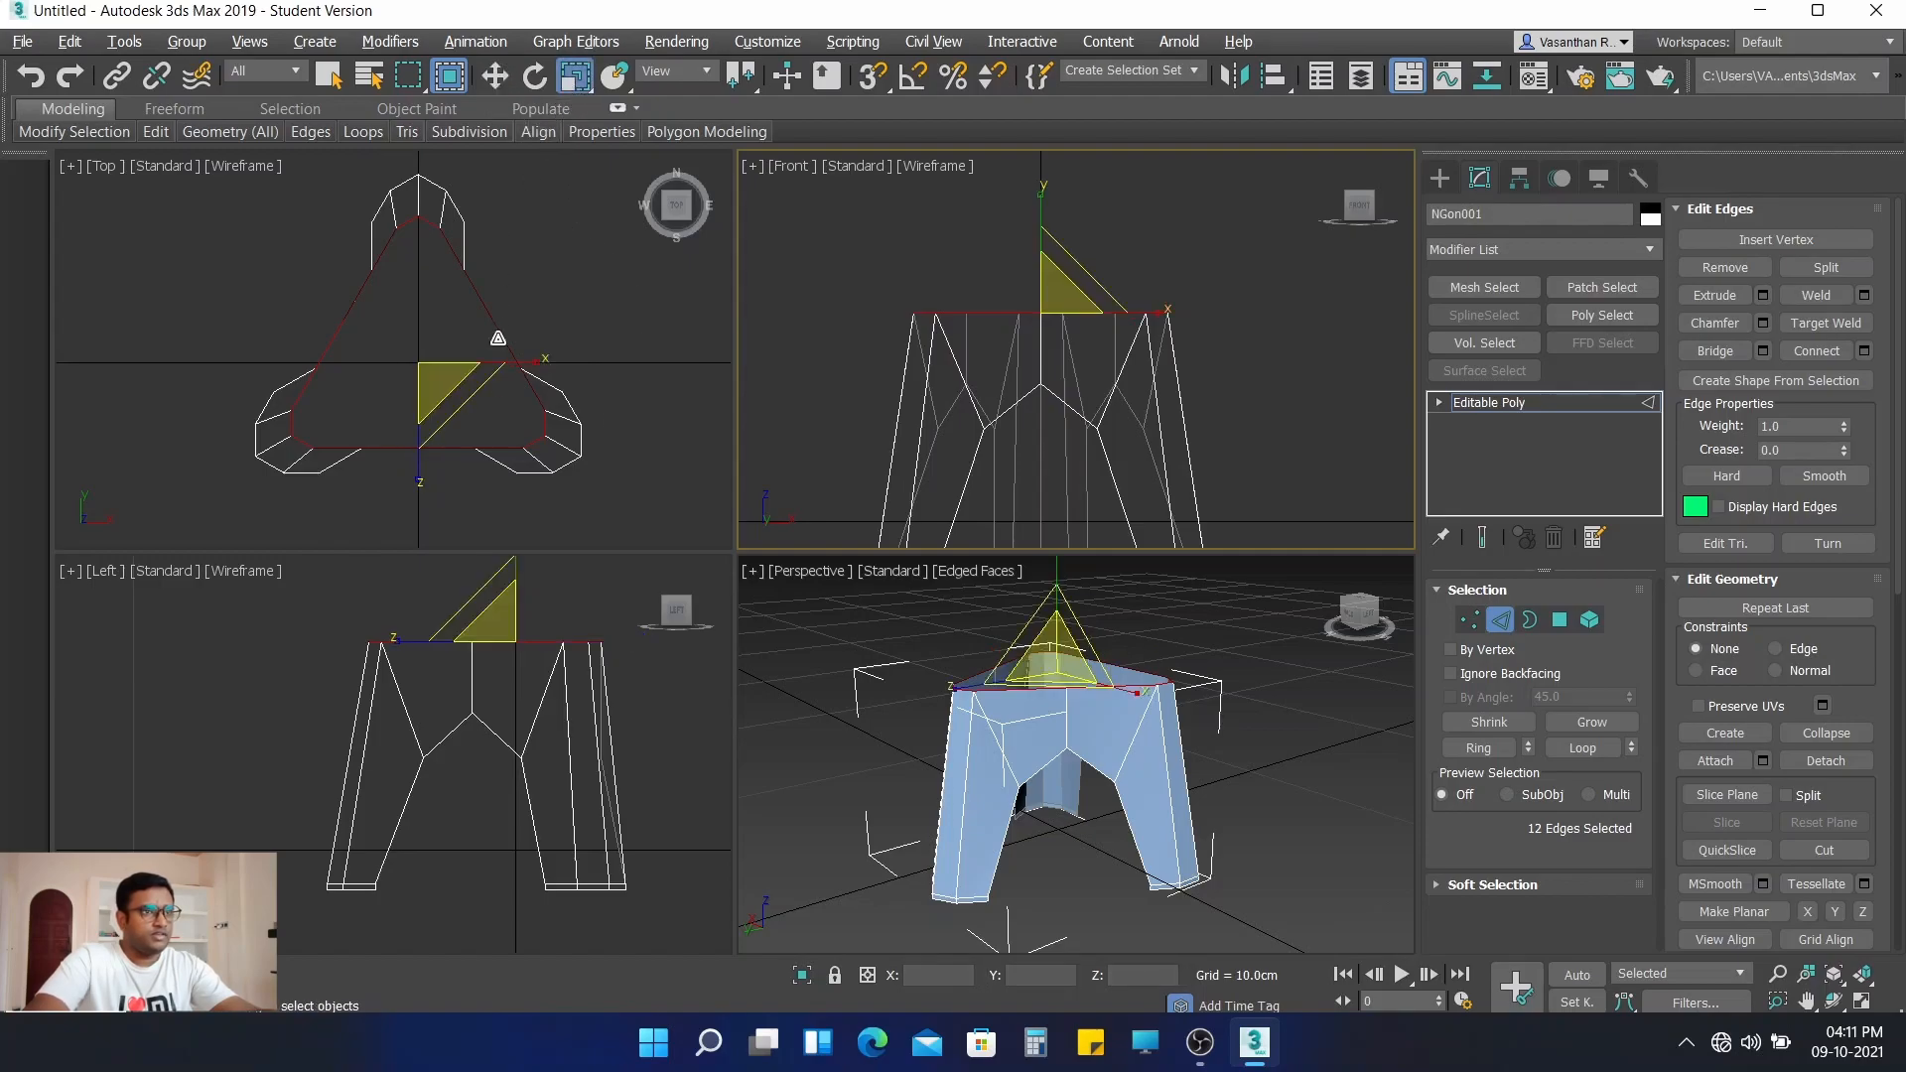
pyautogui.rightClick(434, 381)
pyautogui.moveTo(433, 342); pyautogui.dragTo(435, 350)
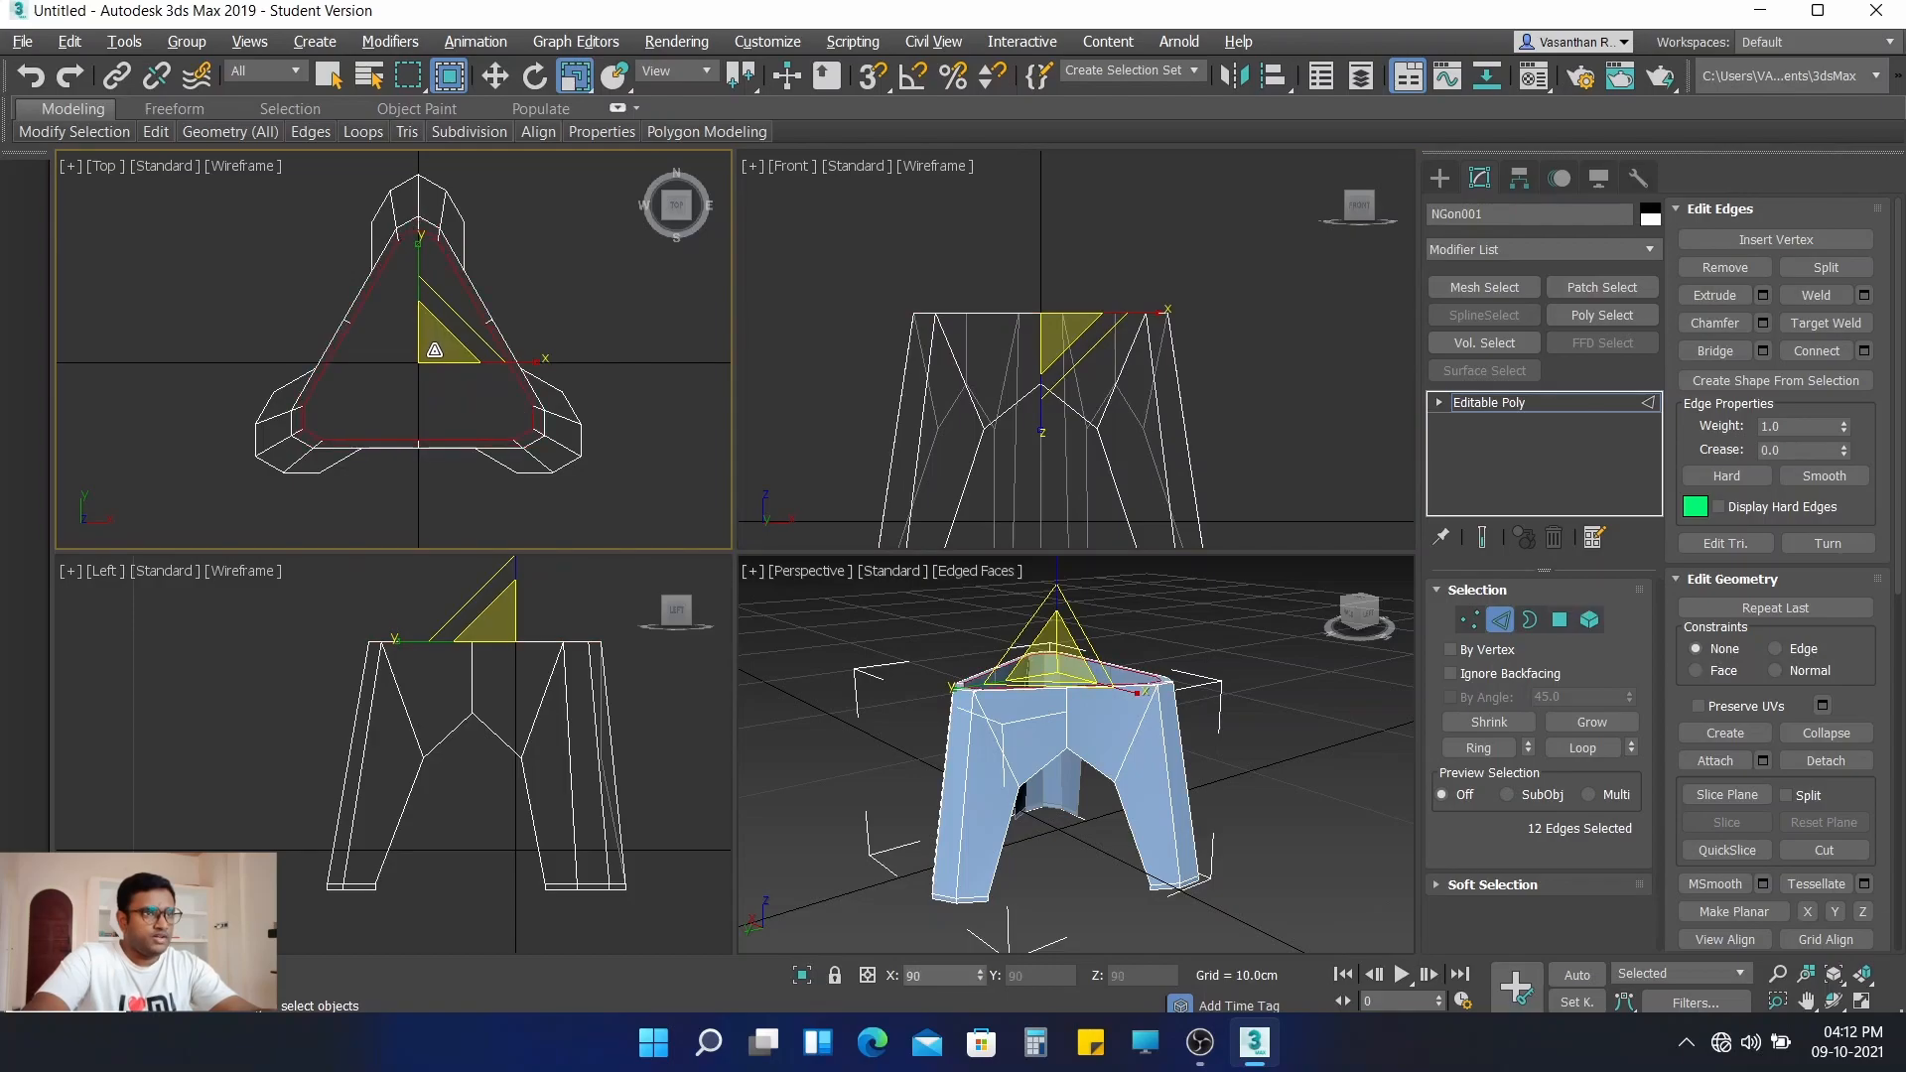
pyautogui.moveTo(435, 350); pyautogui.dragTo(437, 367)
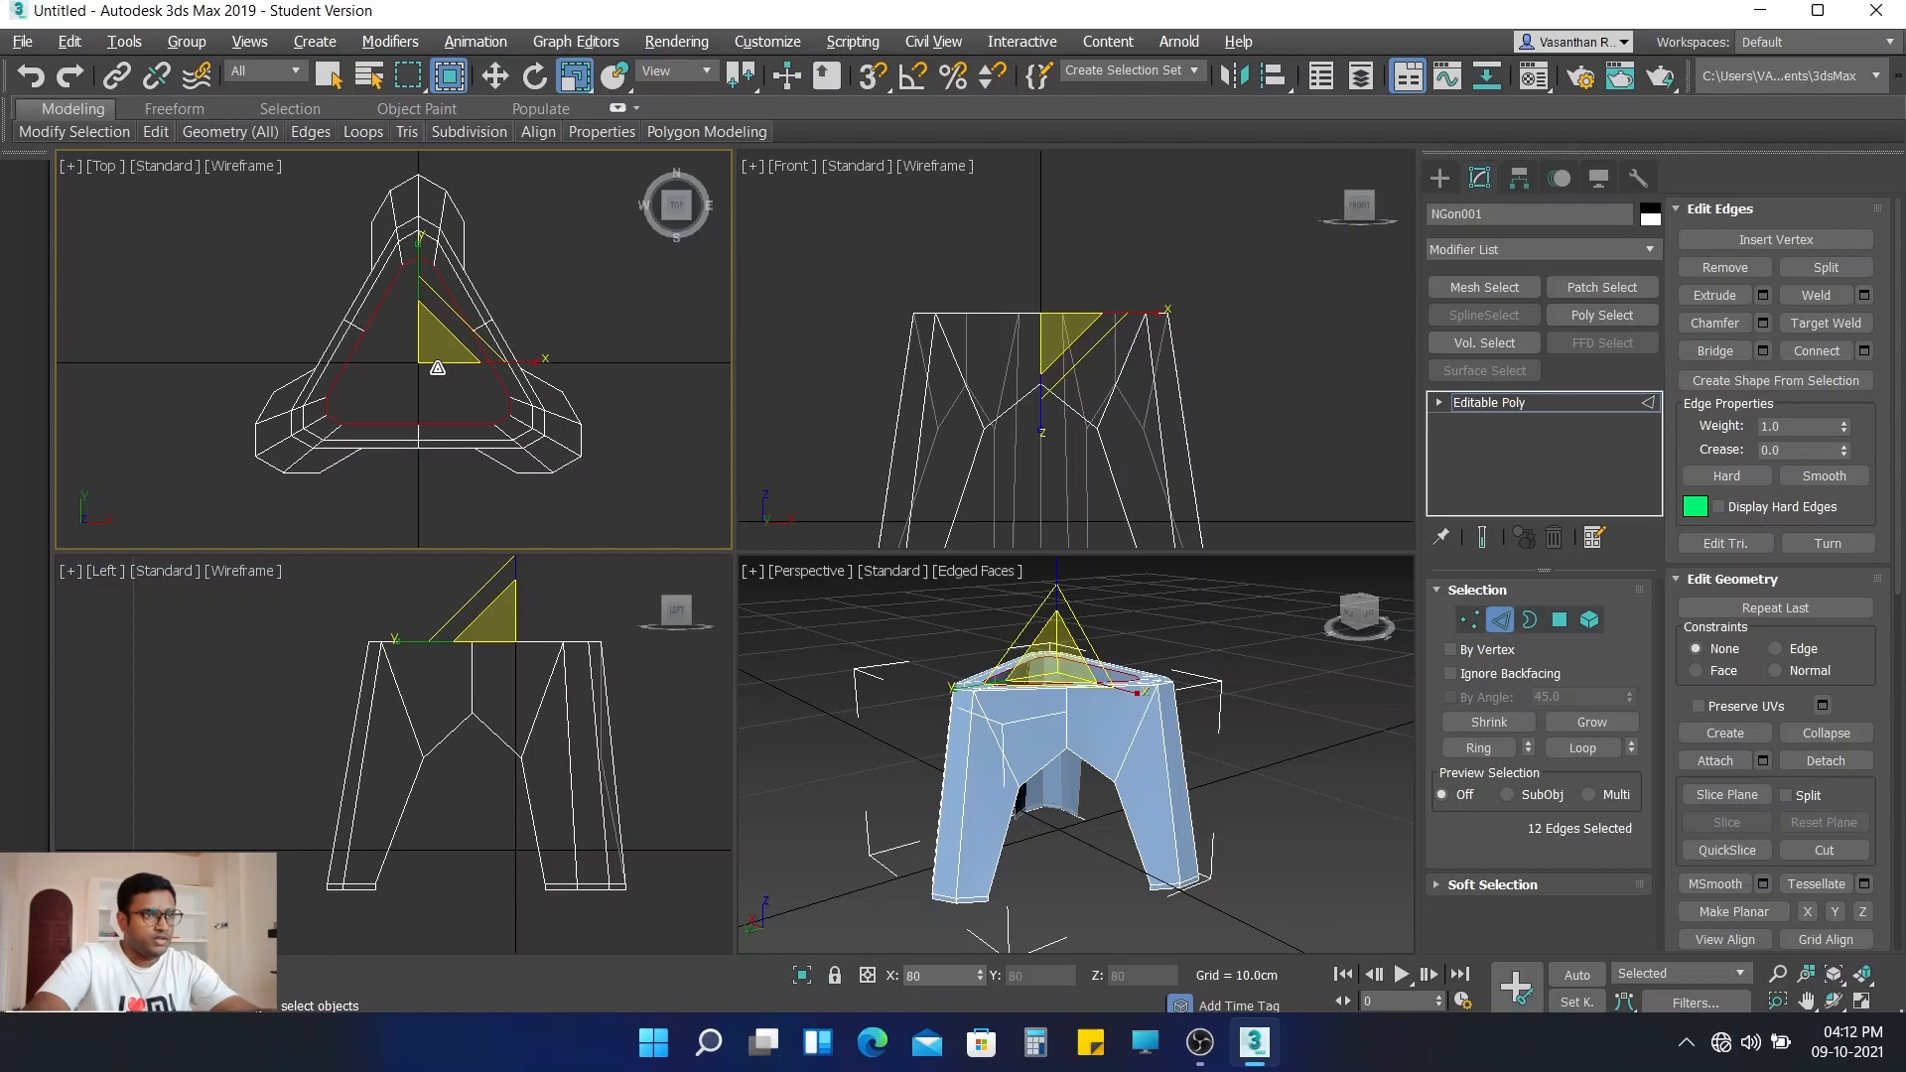
pyautogui.moveTo(437, 369); pyautogui.dragTo(437, 367)
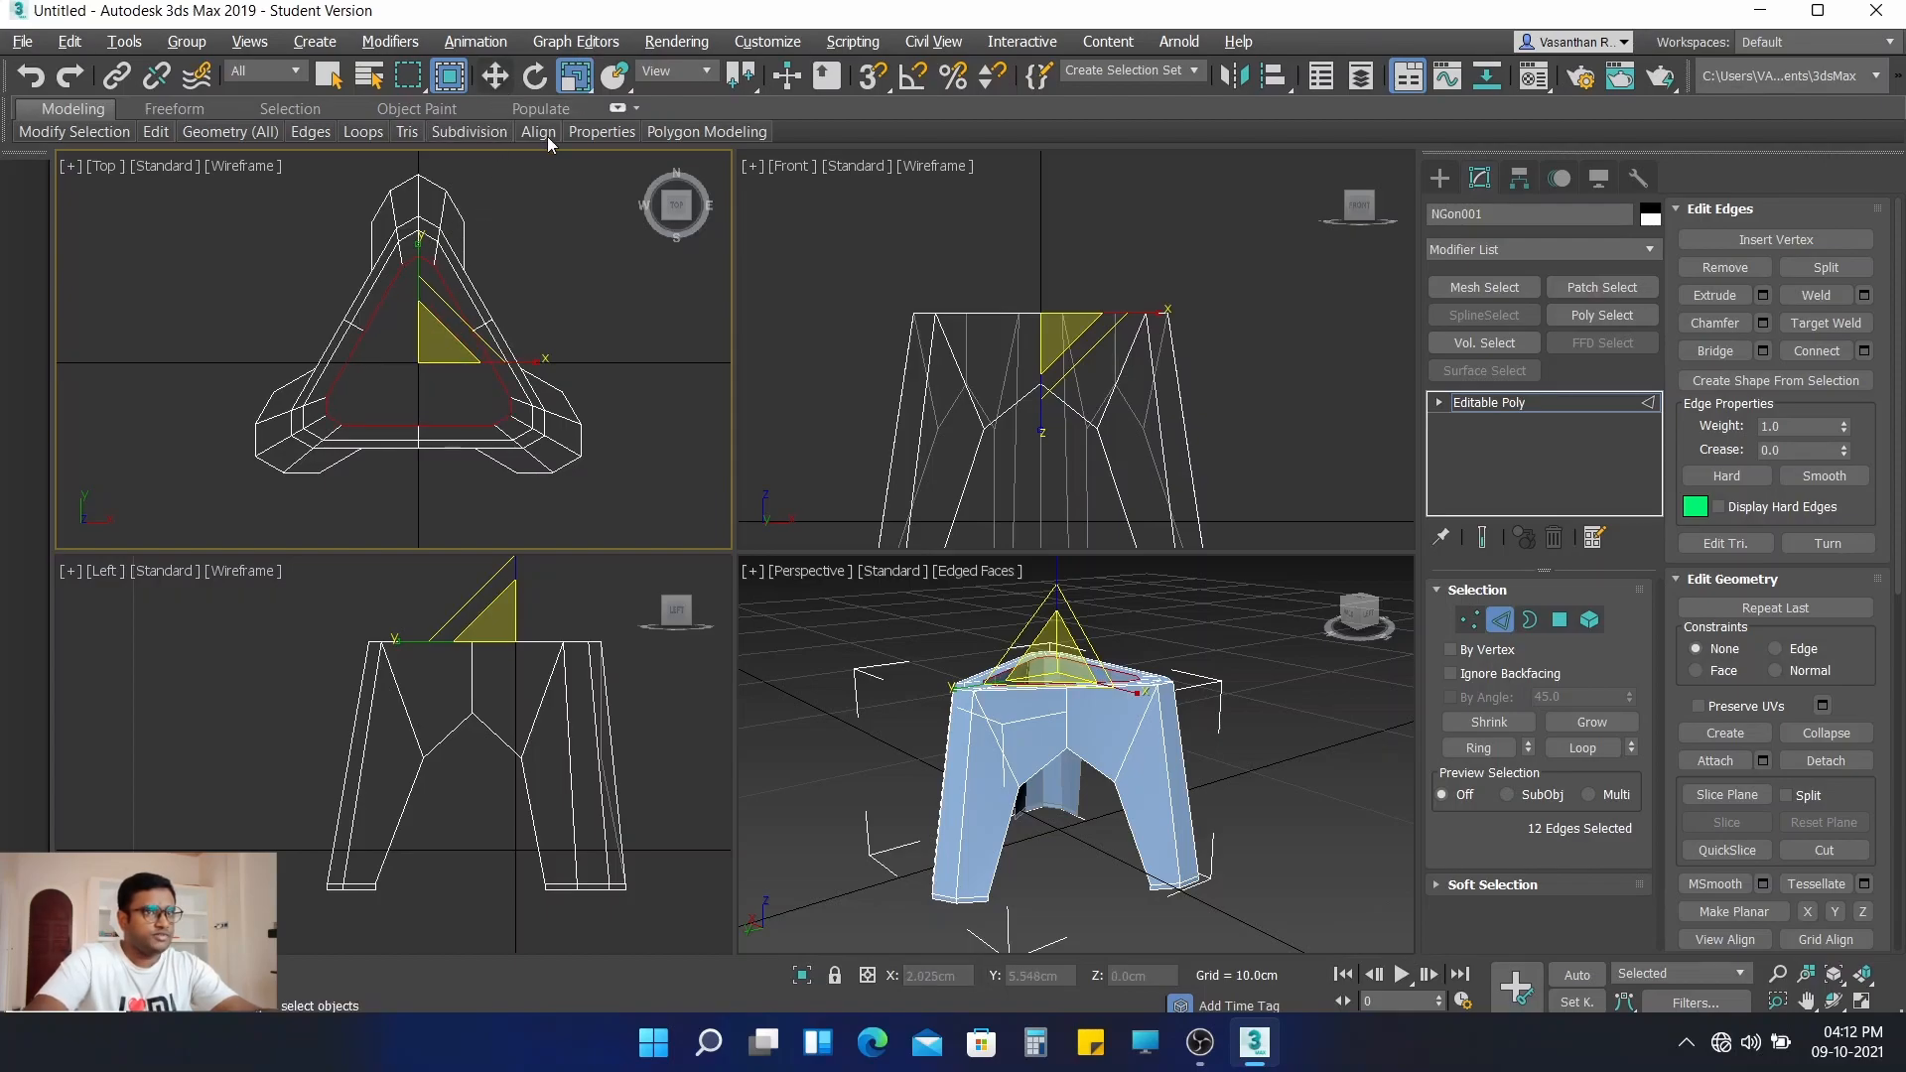
# - Lower the innermost edge ring of the seat top to a height of about 5.26 cm
pyautogui.press('w')
pyautogui.click(1038, 206)
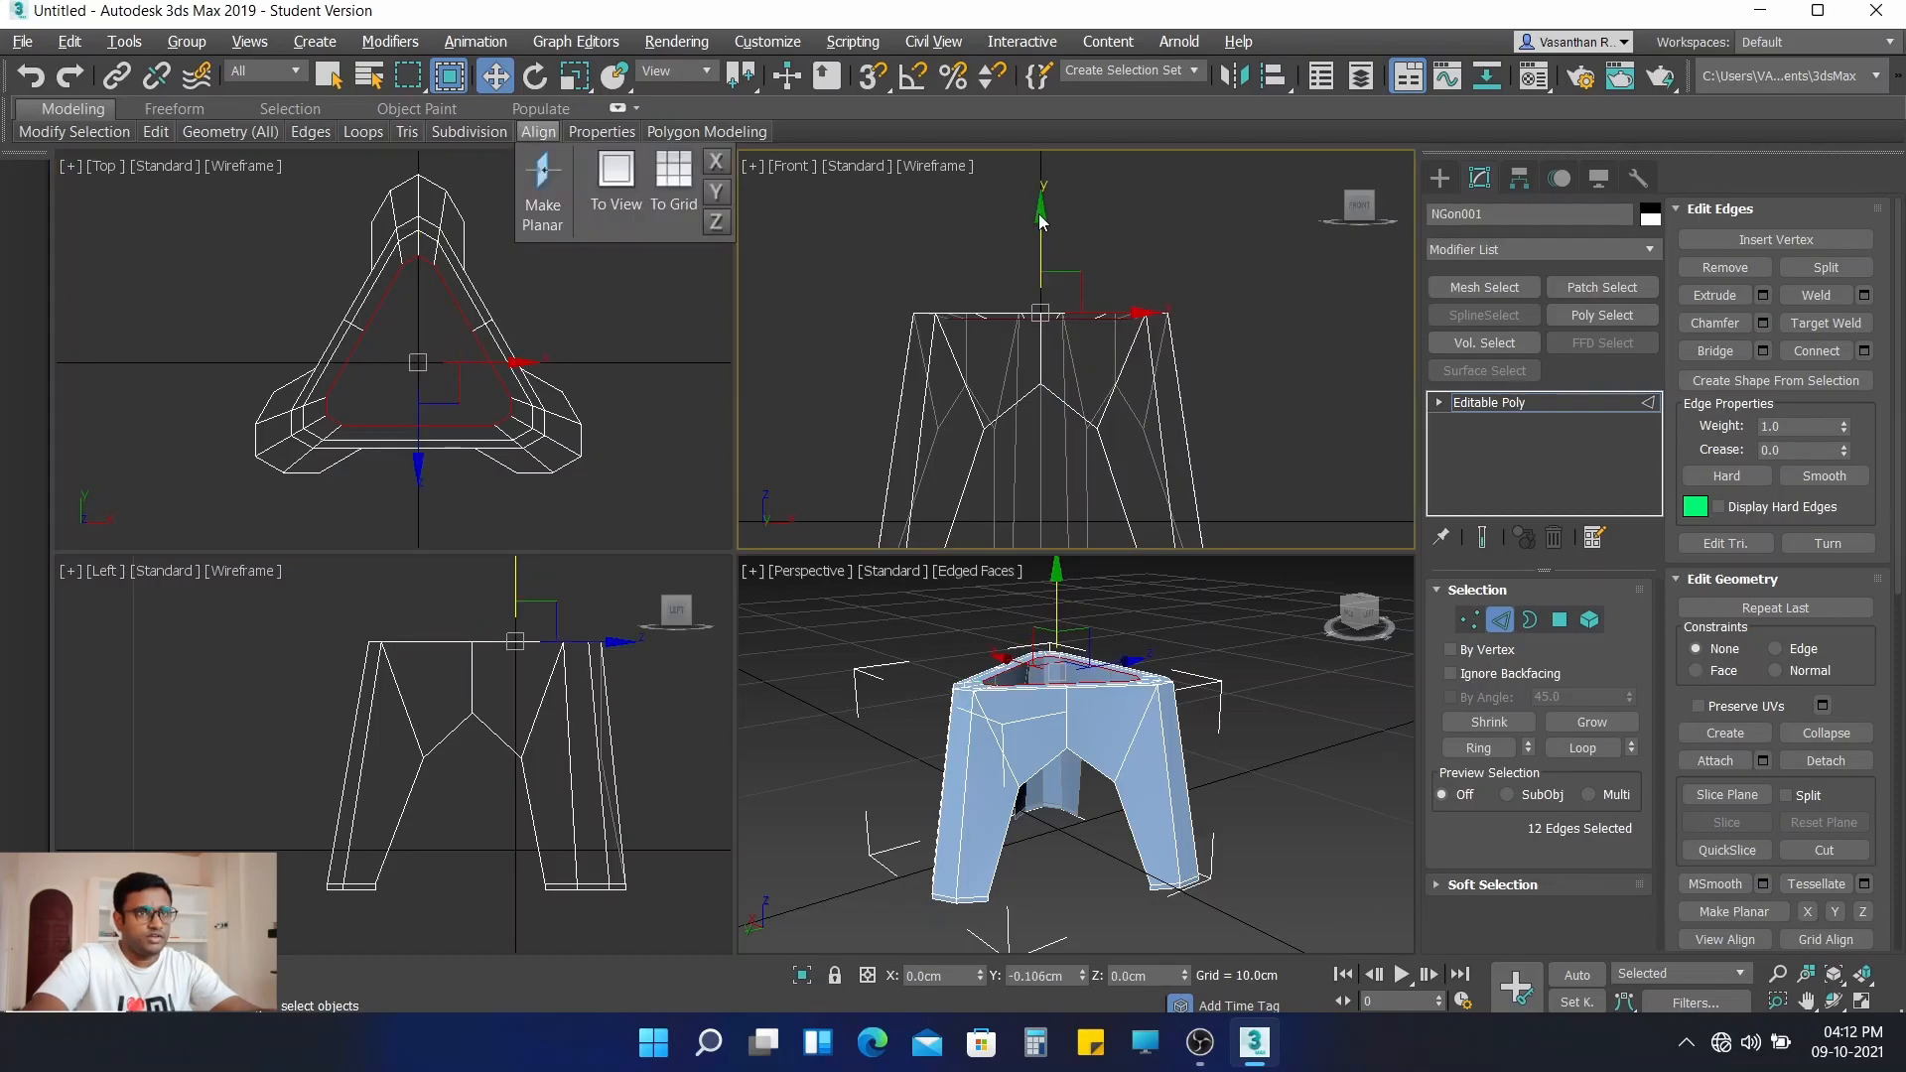
pyautogui.moveTo(1044, 230)
pyautogui.mouseDown()
pyautogui.moveTo(1045, 252)
pyautogui.moveTo(1049, 222)
pyautogui.mouseUp()
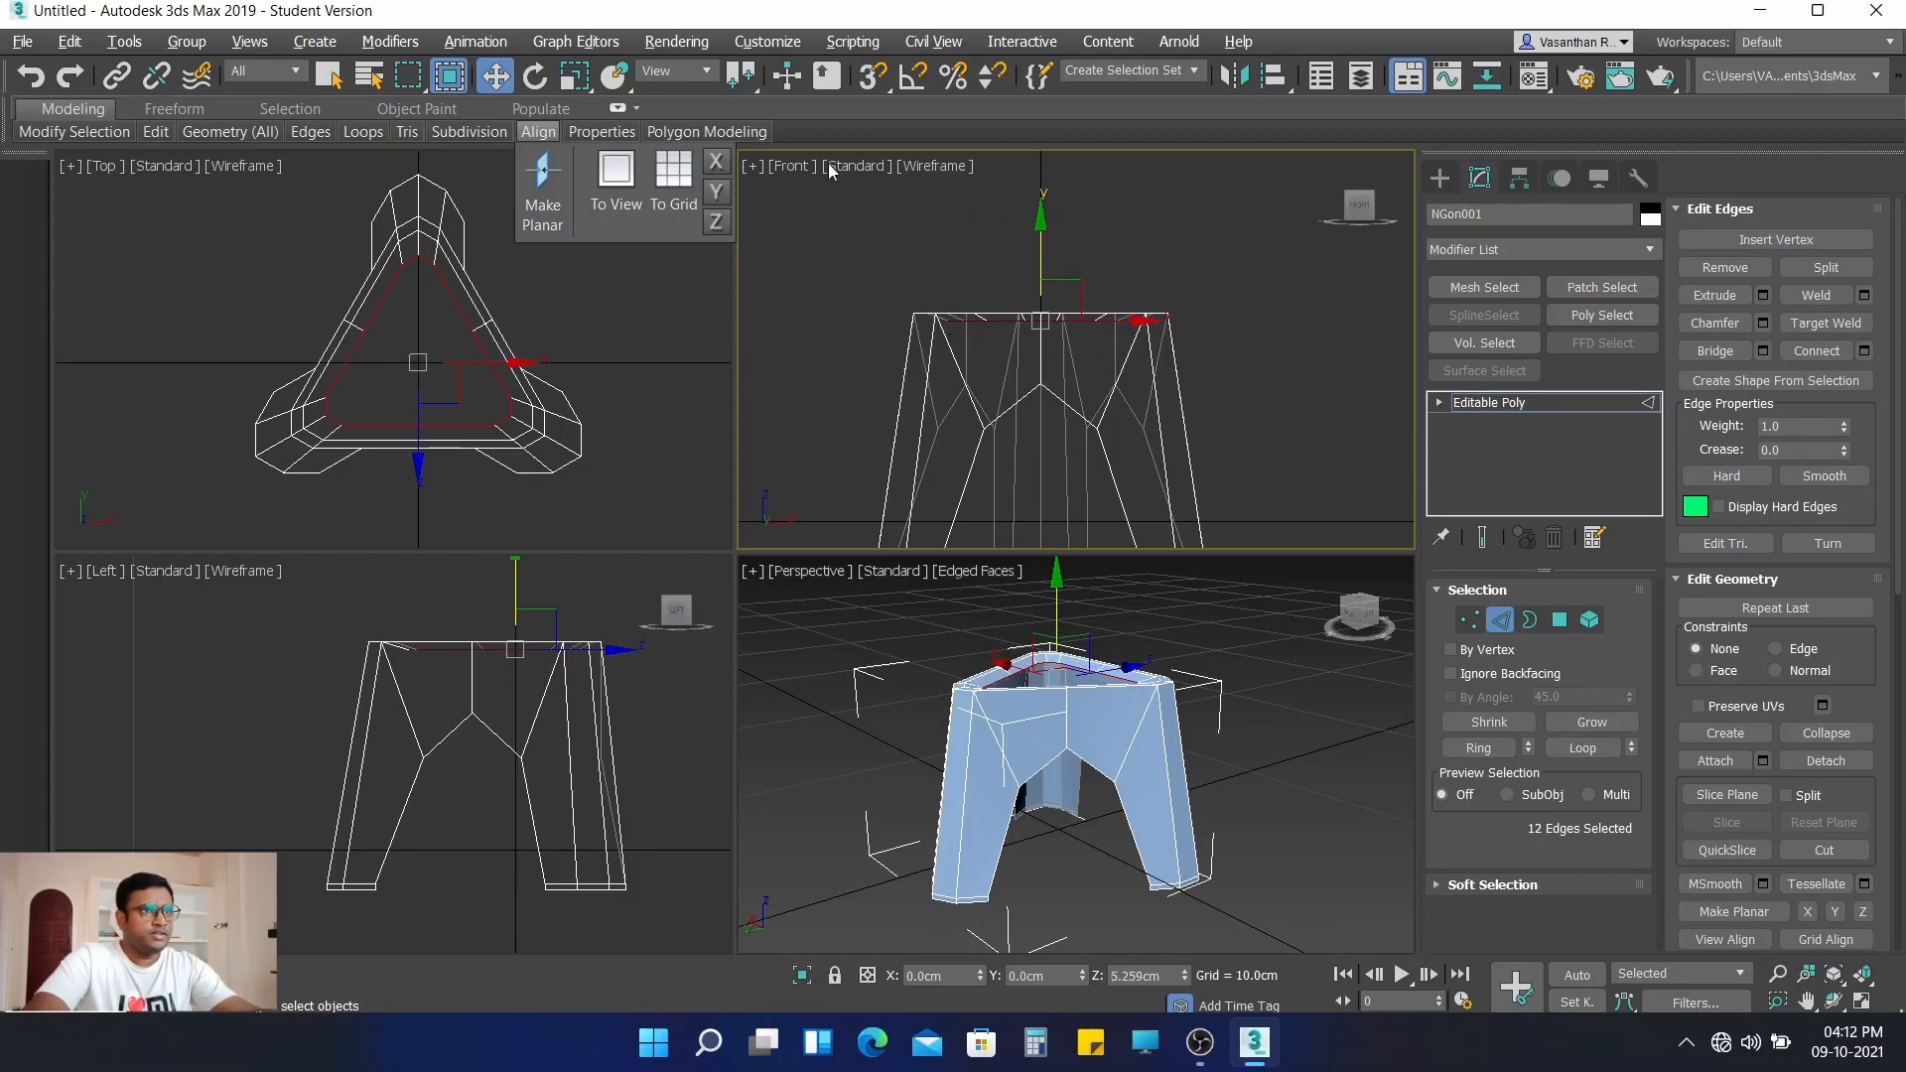
# - Extend the lowered edge ring toward the center with further scaled-in rings, leaving only a small central opening
pyautogui.click(584, 79)
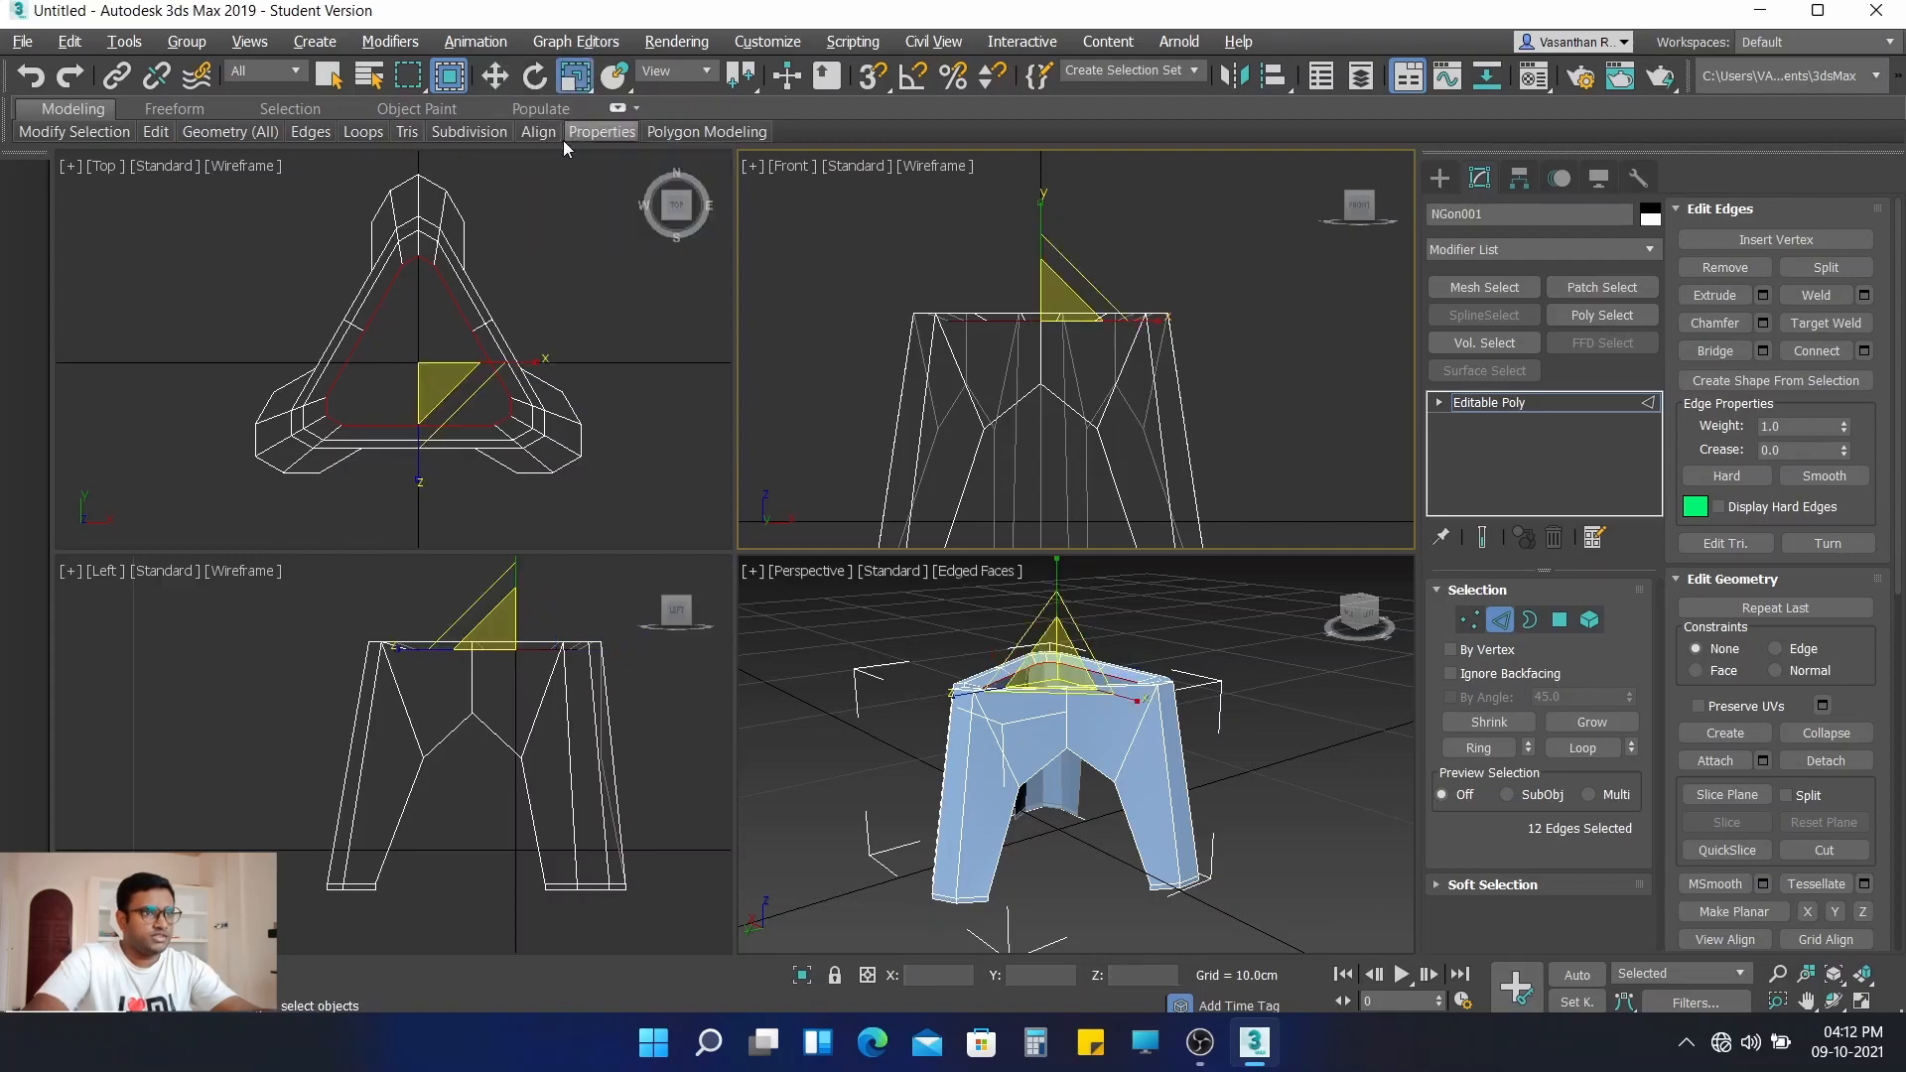
pyautogui.rightClick(438, 379)
pyautogui.moveTo(435, 350); pyautogui.dragTo(438, 430)
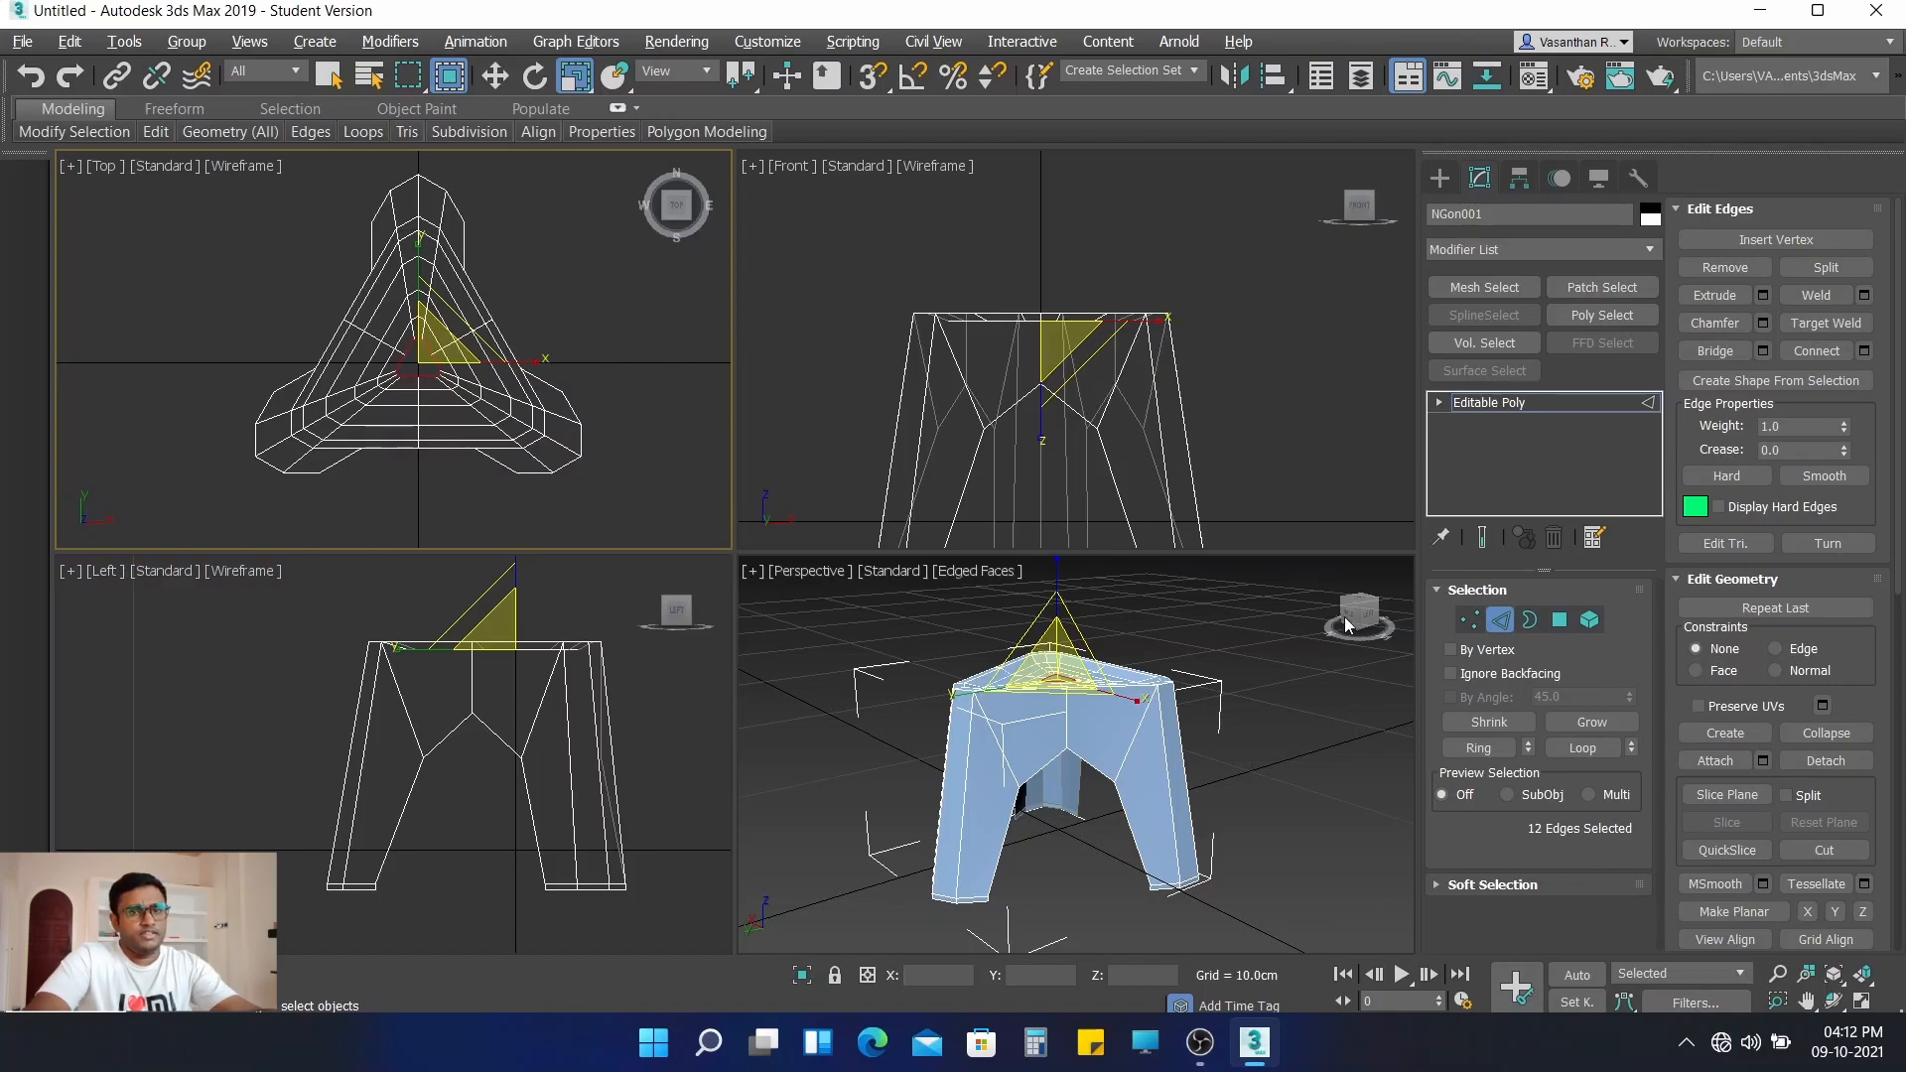
# - Cap the open border of the small hole at the center of the seat top
pyautogui.click(1530, 621)
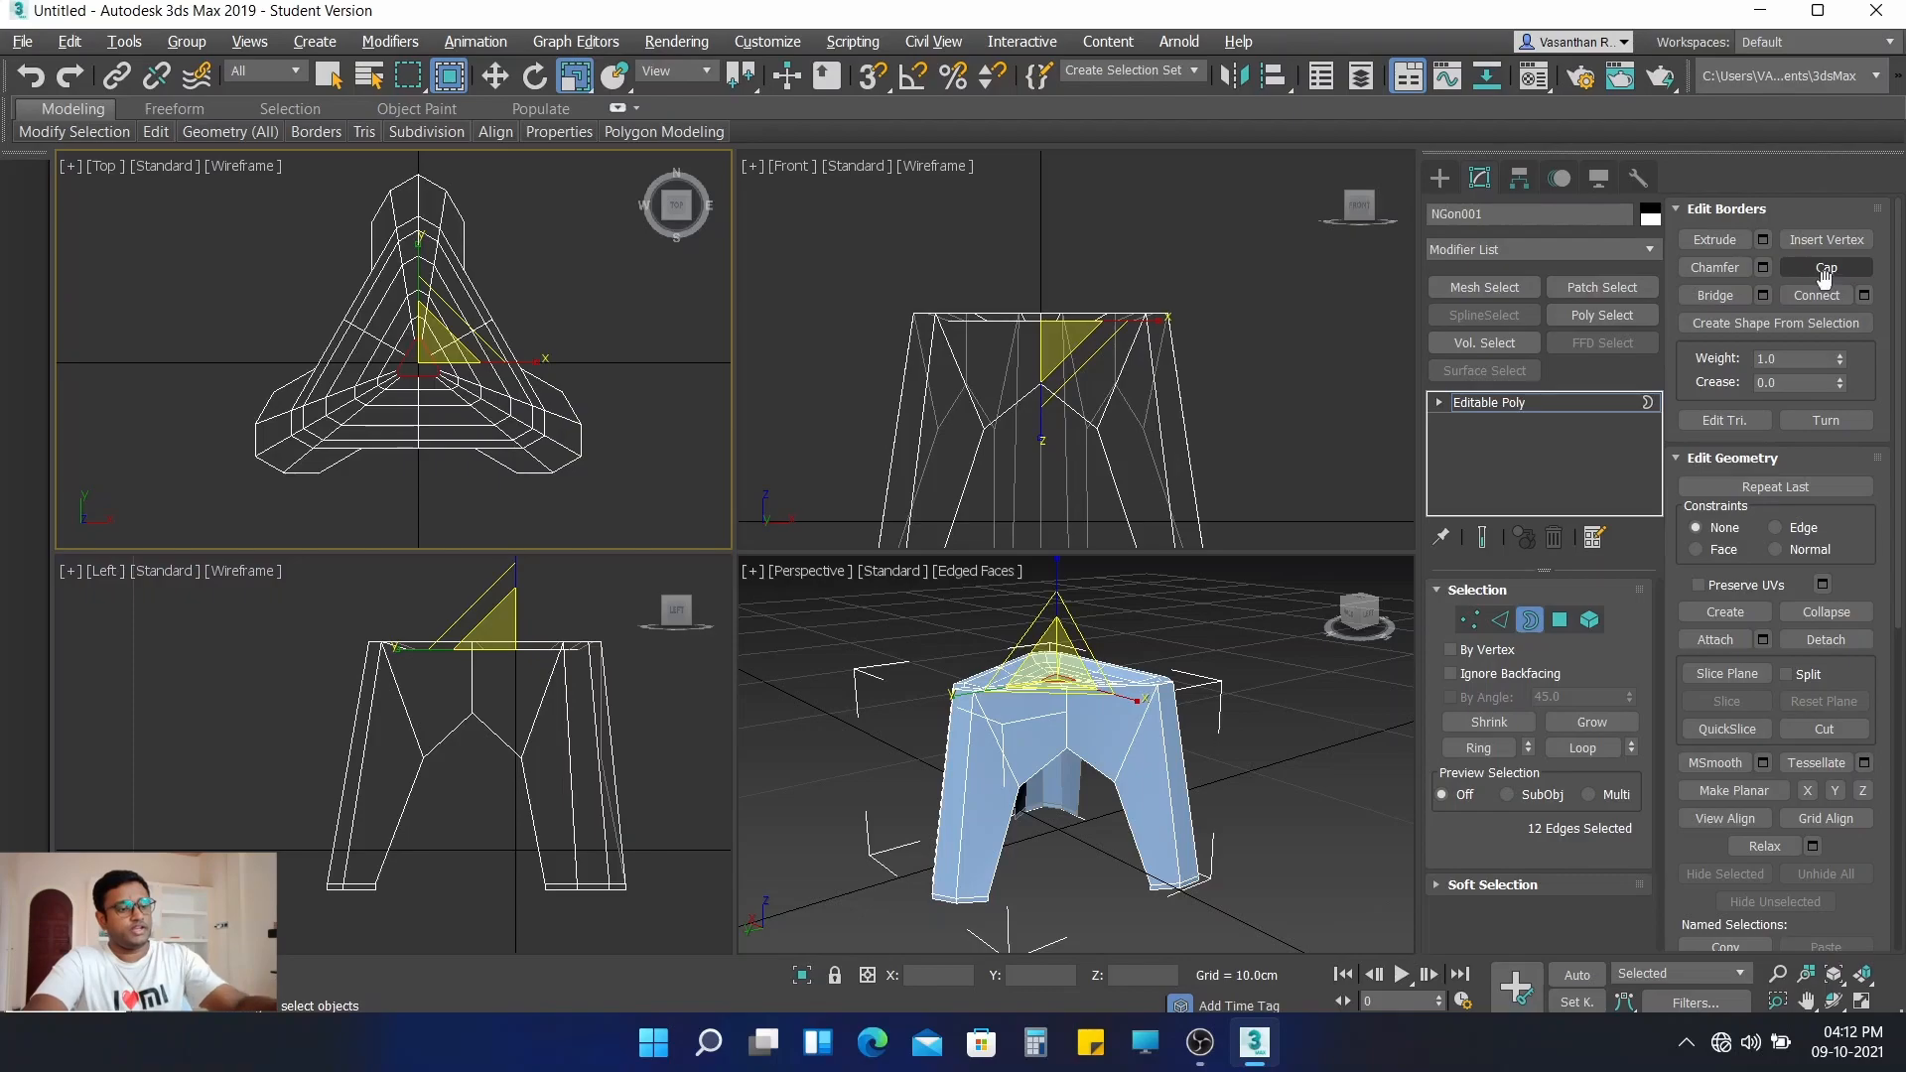
pyautogui.keyDown('alt'); pyautogui.moveTo(1291, 717); pyautogui.dragTo(1276, 794, button='middle'); pyautogui.keyUp('alt')
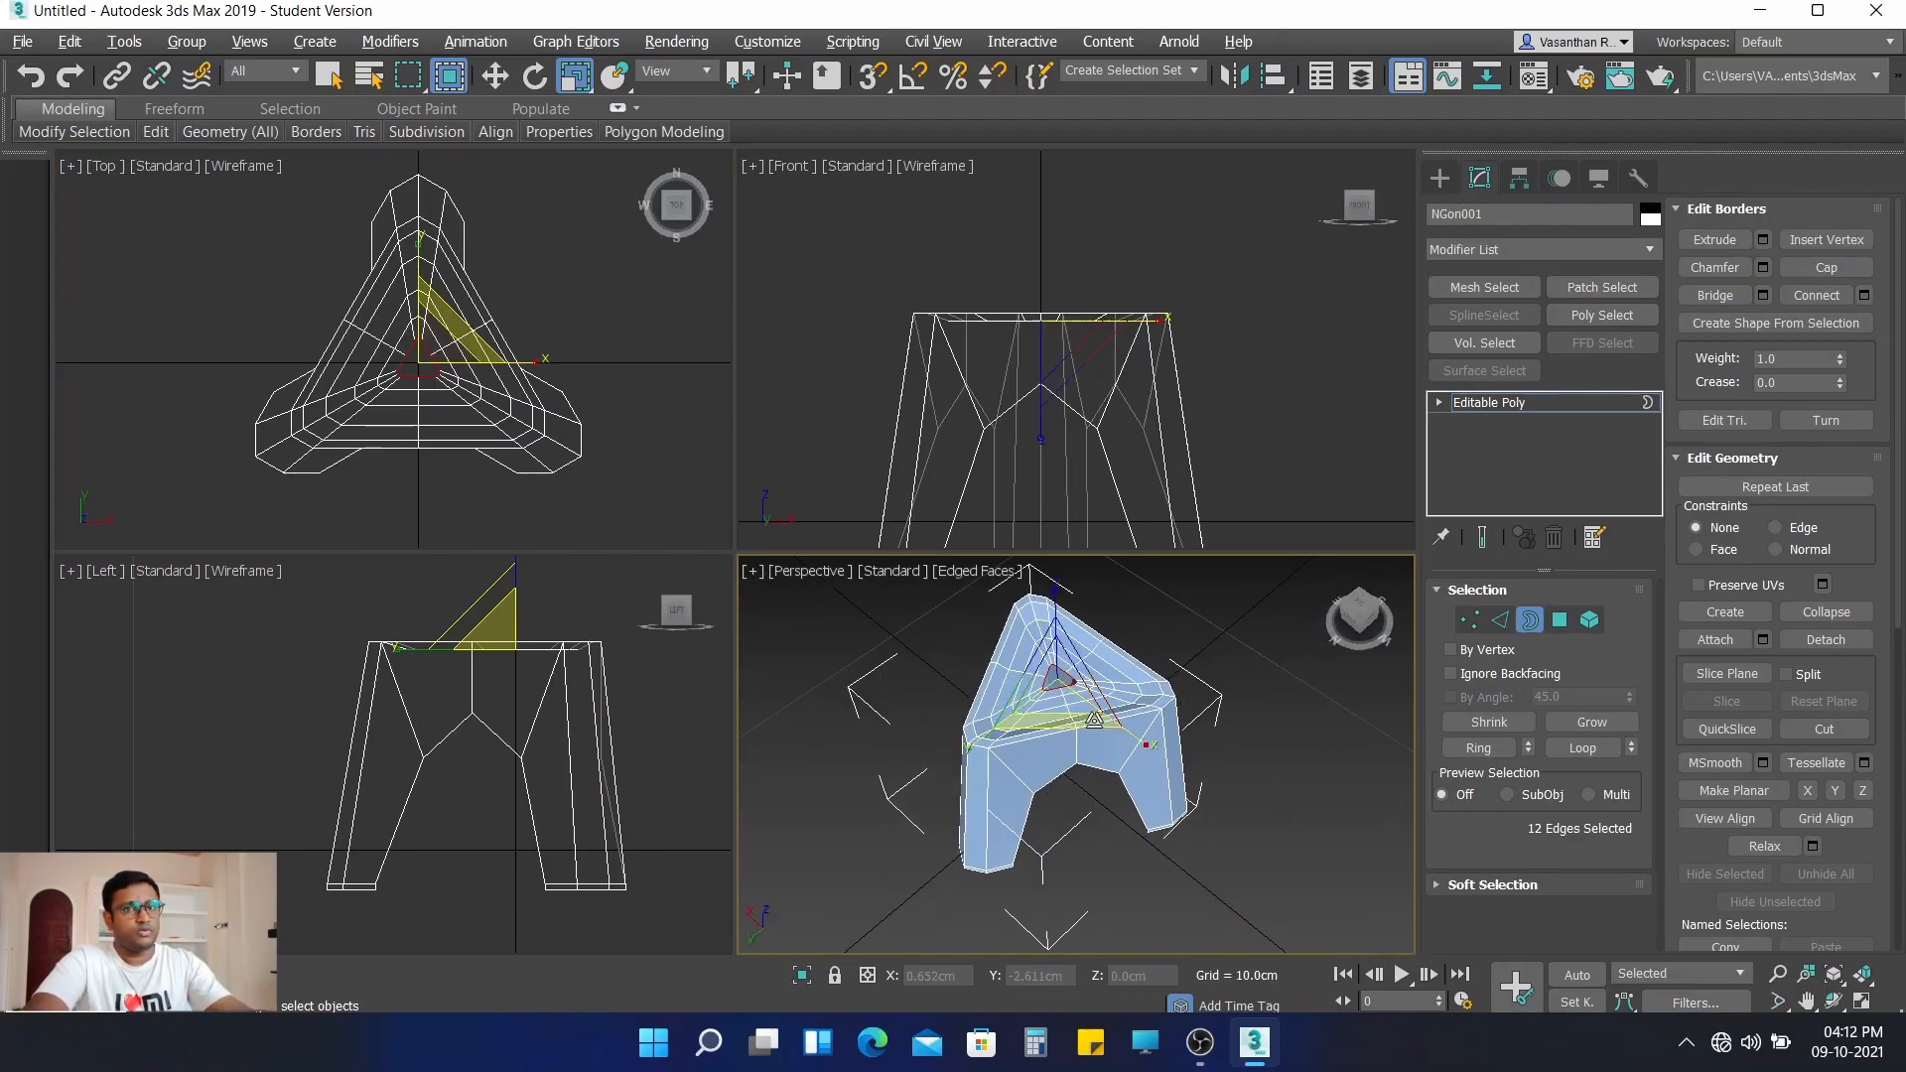
pyautogui.click(1825, 272)
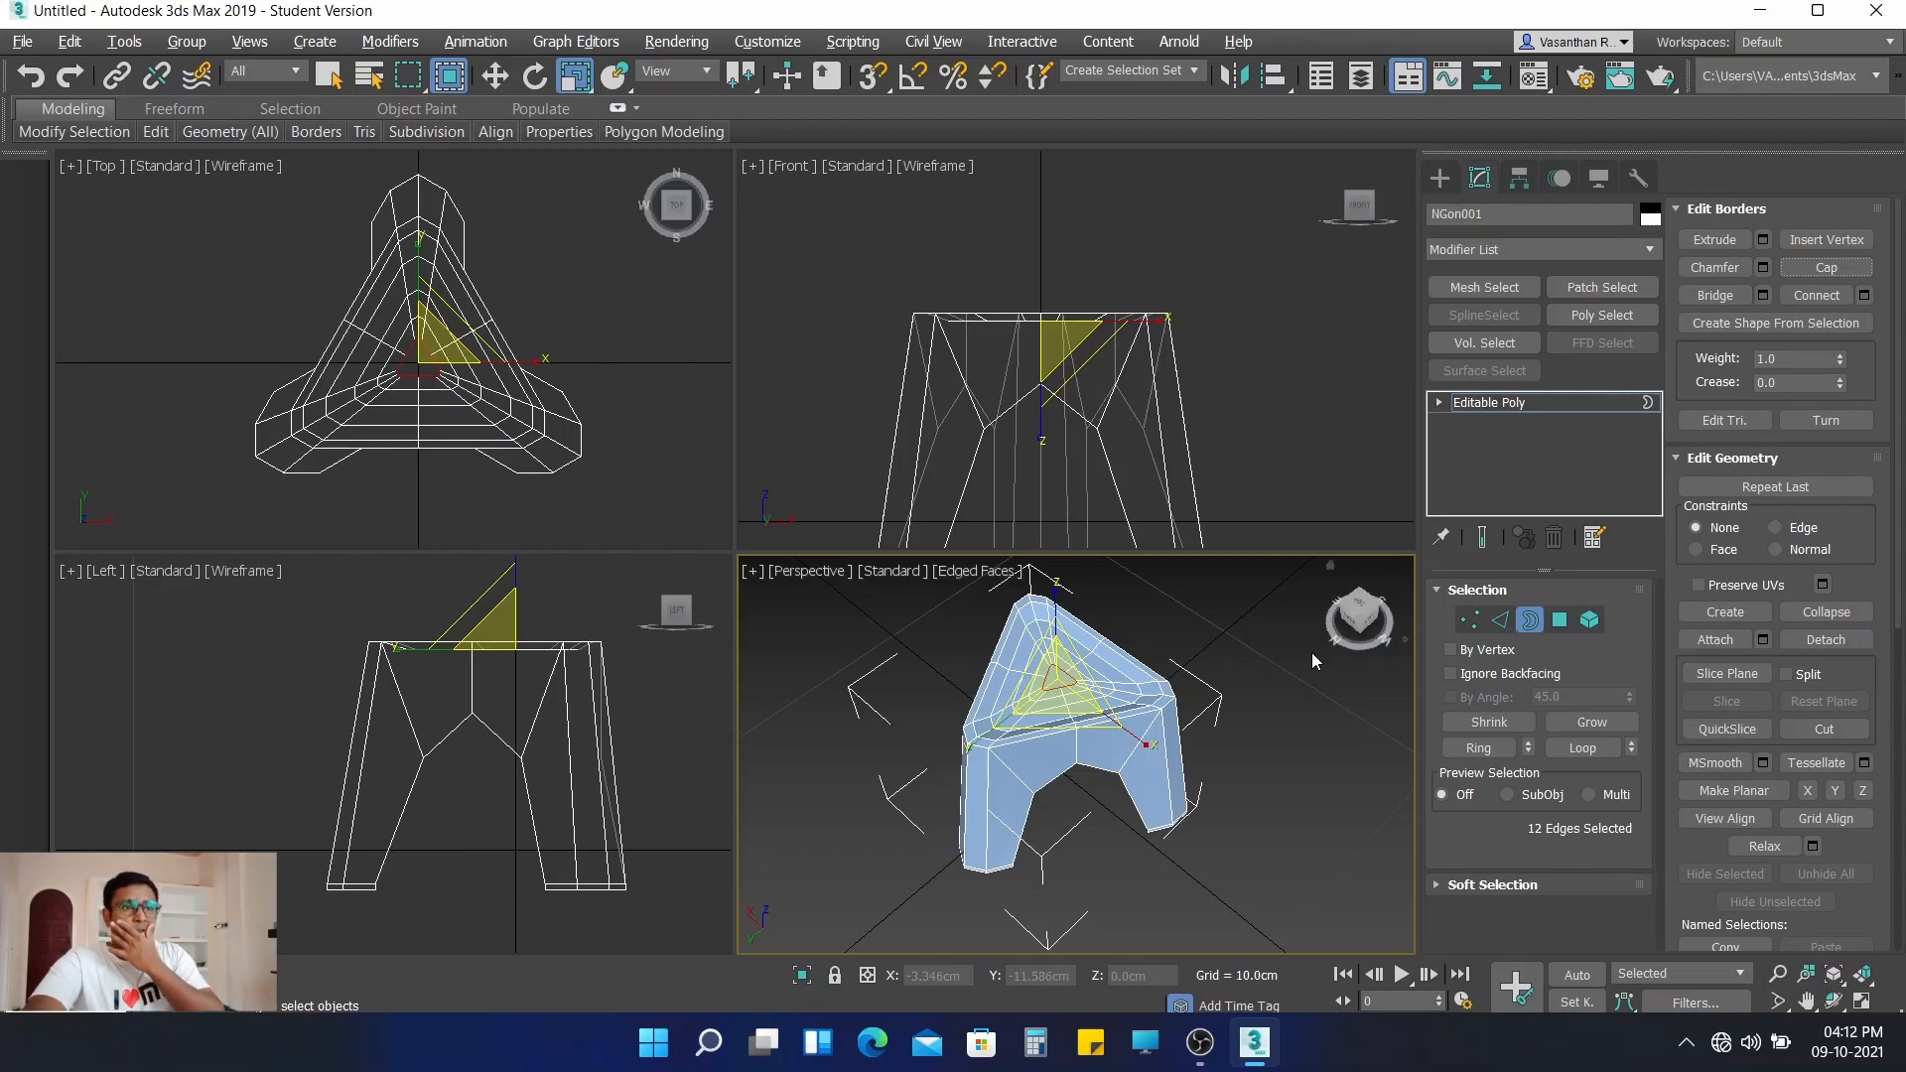
pyautogui.keyDown('alt'); pyautogui.moveTo(1254, 767); pyautogui.dragTo(1210, 759, button='middle'); pyautogui.keyUp('alt')
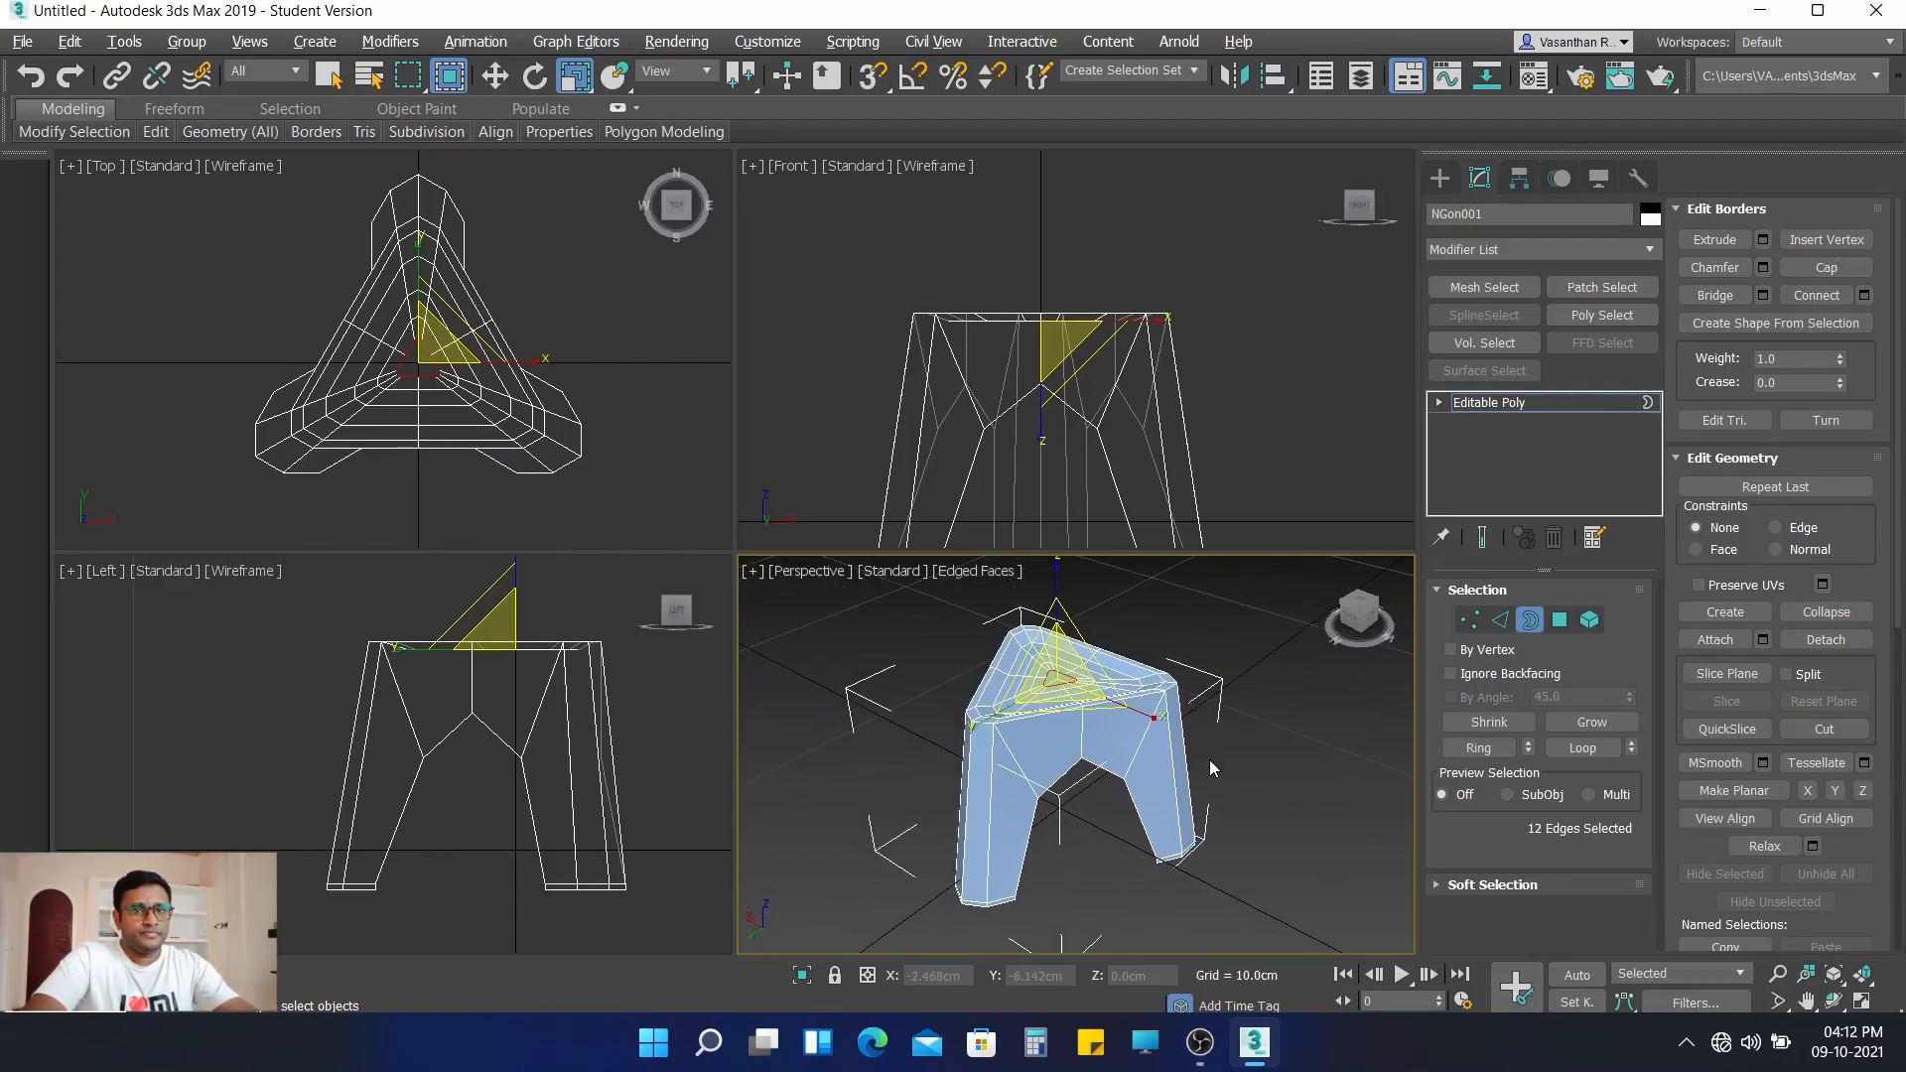
pyautogui.click(1492, 248)
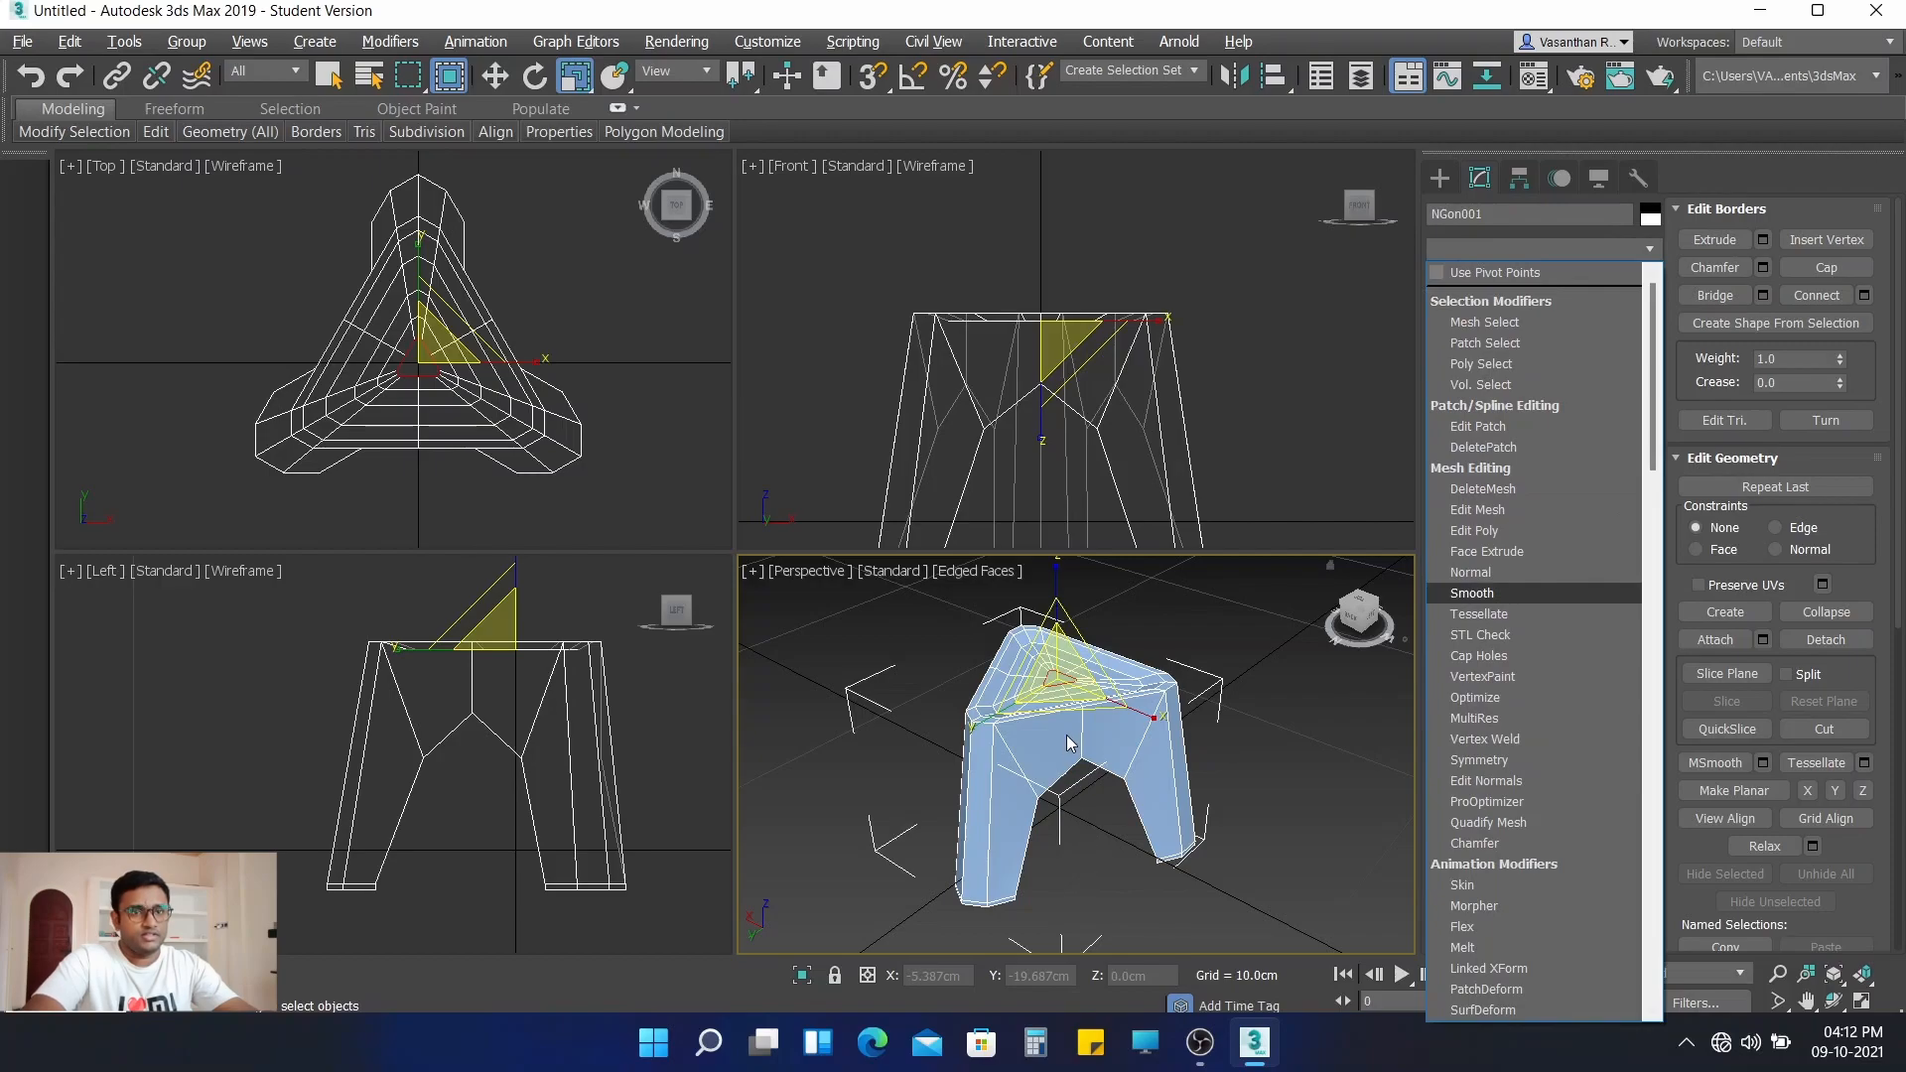
pyautogui.click(1111, 862)
pyautogui.keyDown('alt'); pyautogui.moveTo(1108, 859); pyautogui.dragTo(1123, 766, button='middle'); pyautogui.keyUp('alt')
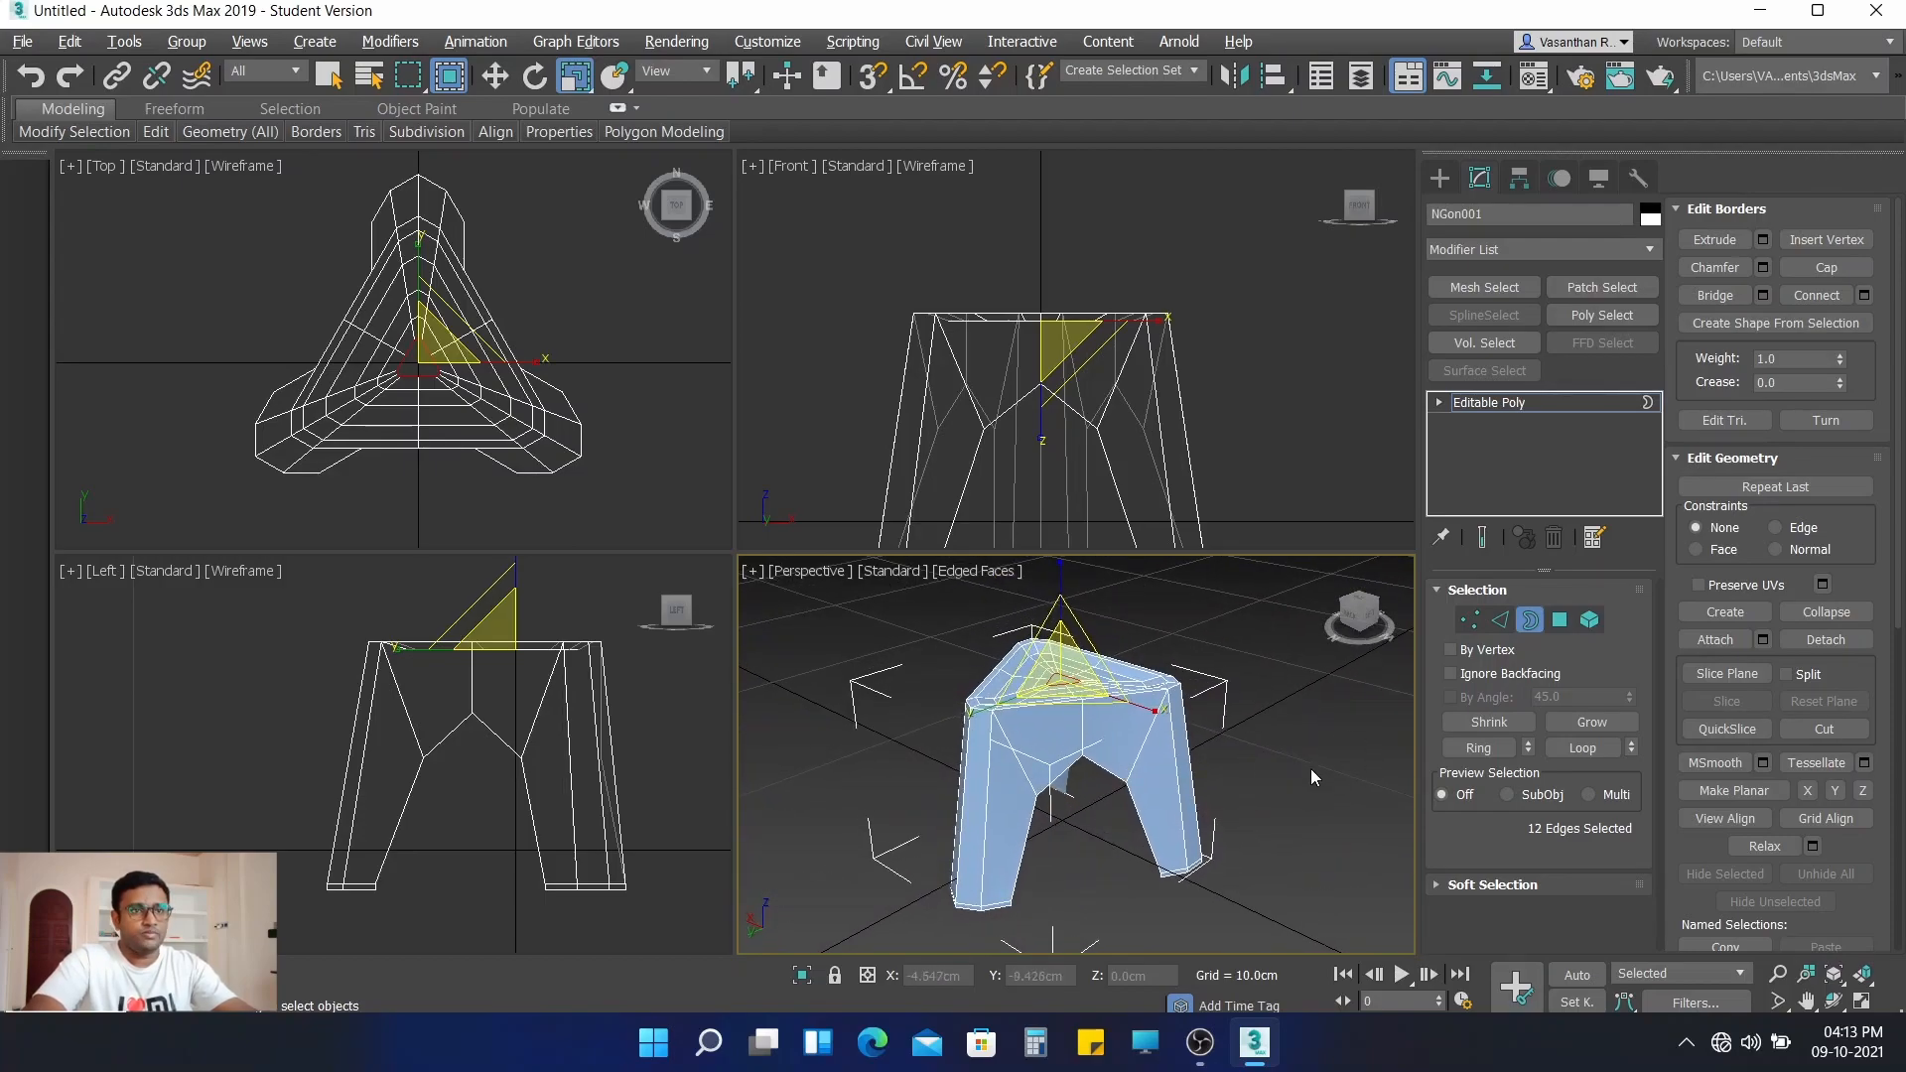
pyautogui.moveTo(1153, 459); pyautogui.dragTo(1180, 367, button='middle')
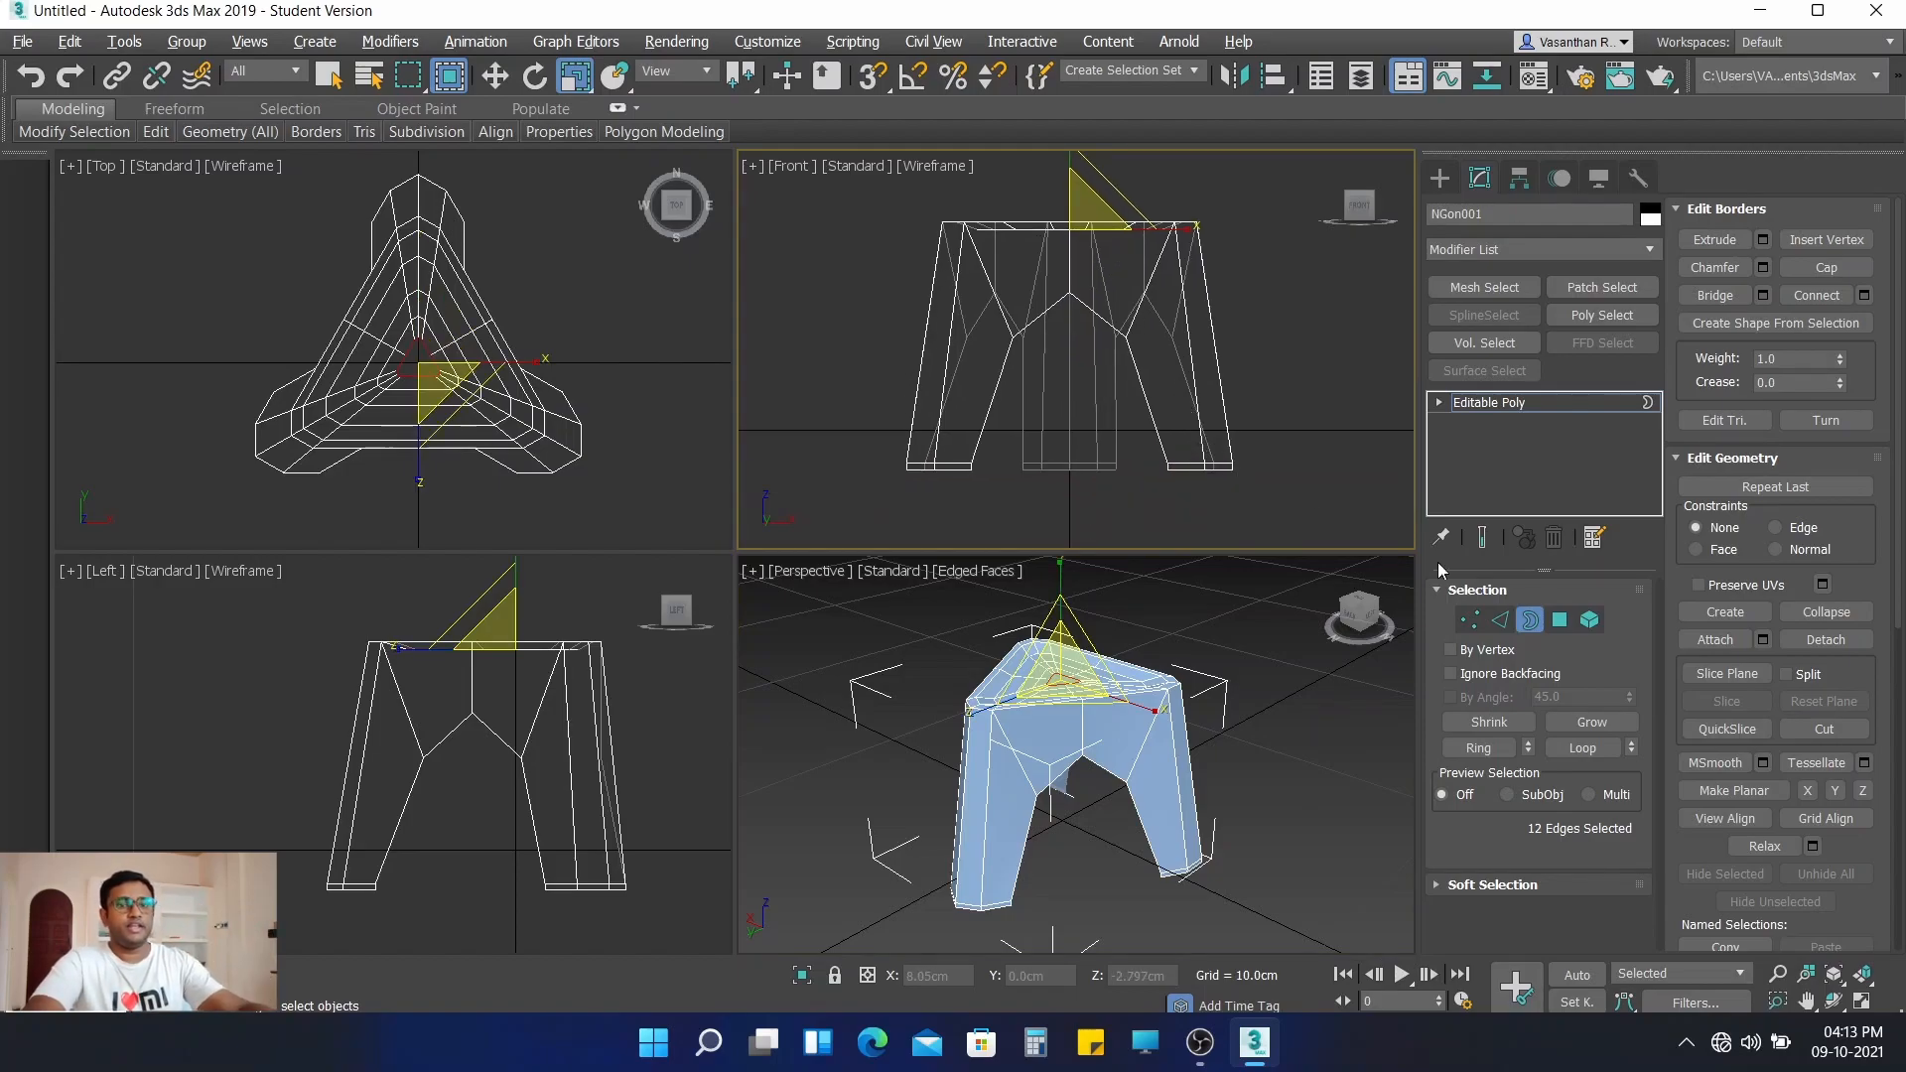
# - Leave border editing and scale the whole stool uniformly to about 156% of its original size
pyautogui.click(1532, 620)
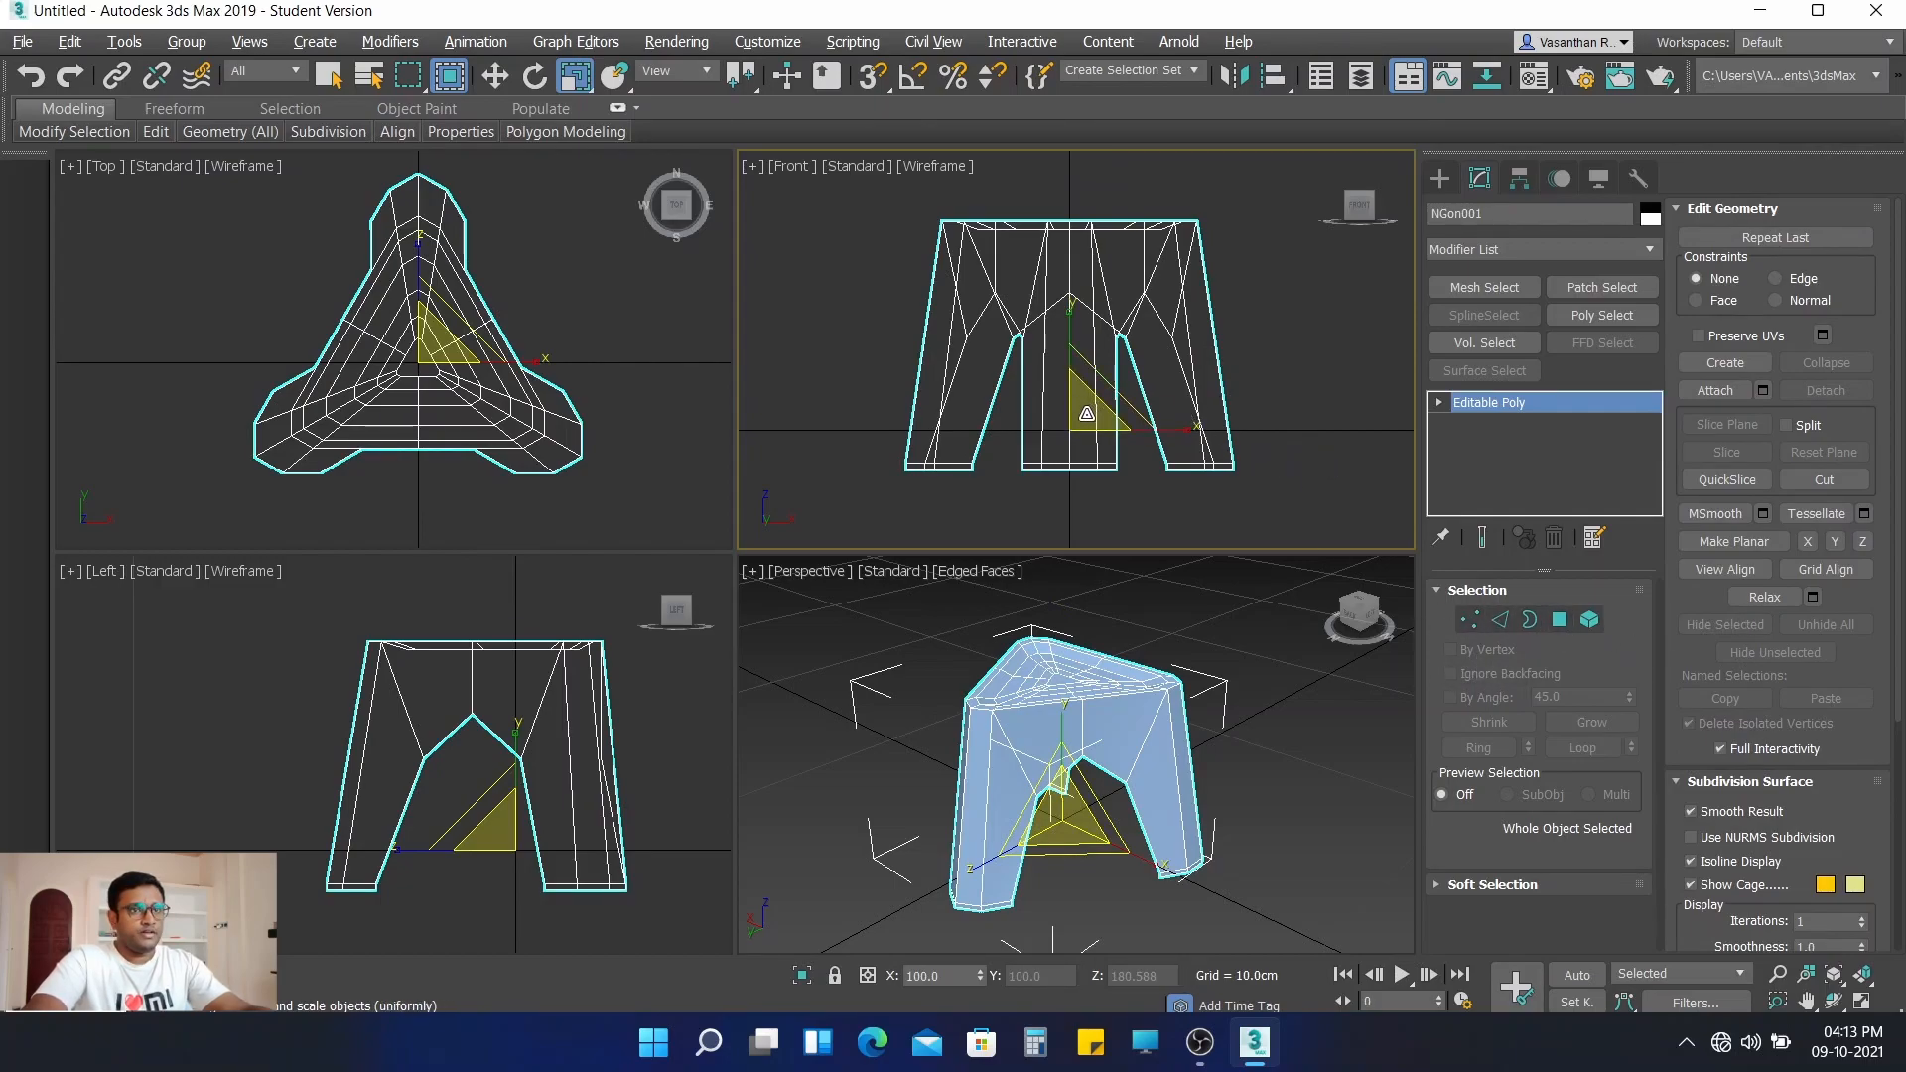
pyautogui.moveTo(1098, 420); pyautogui.dragTo(1115, 370)
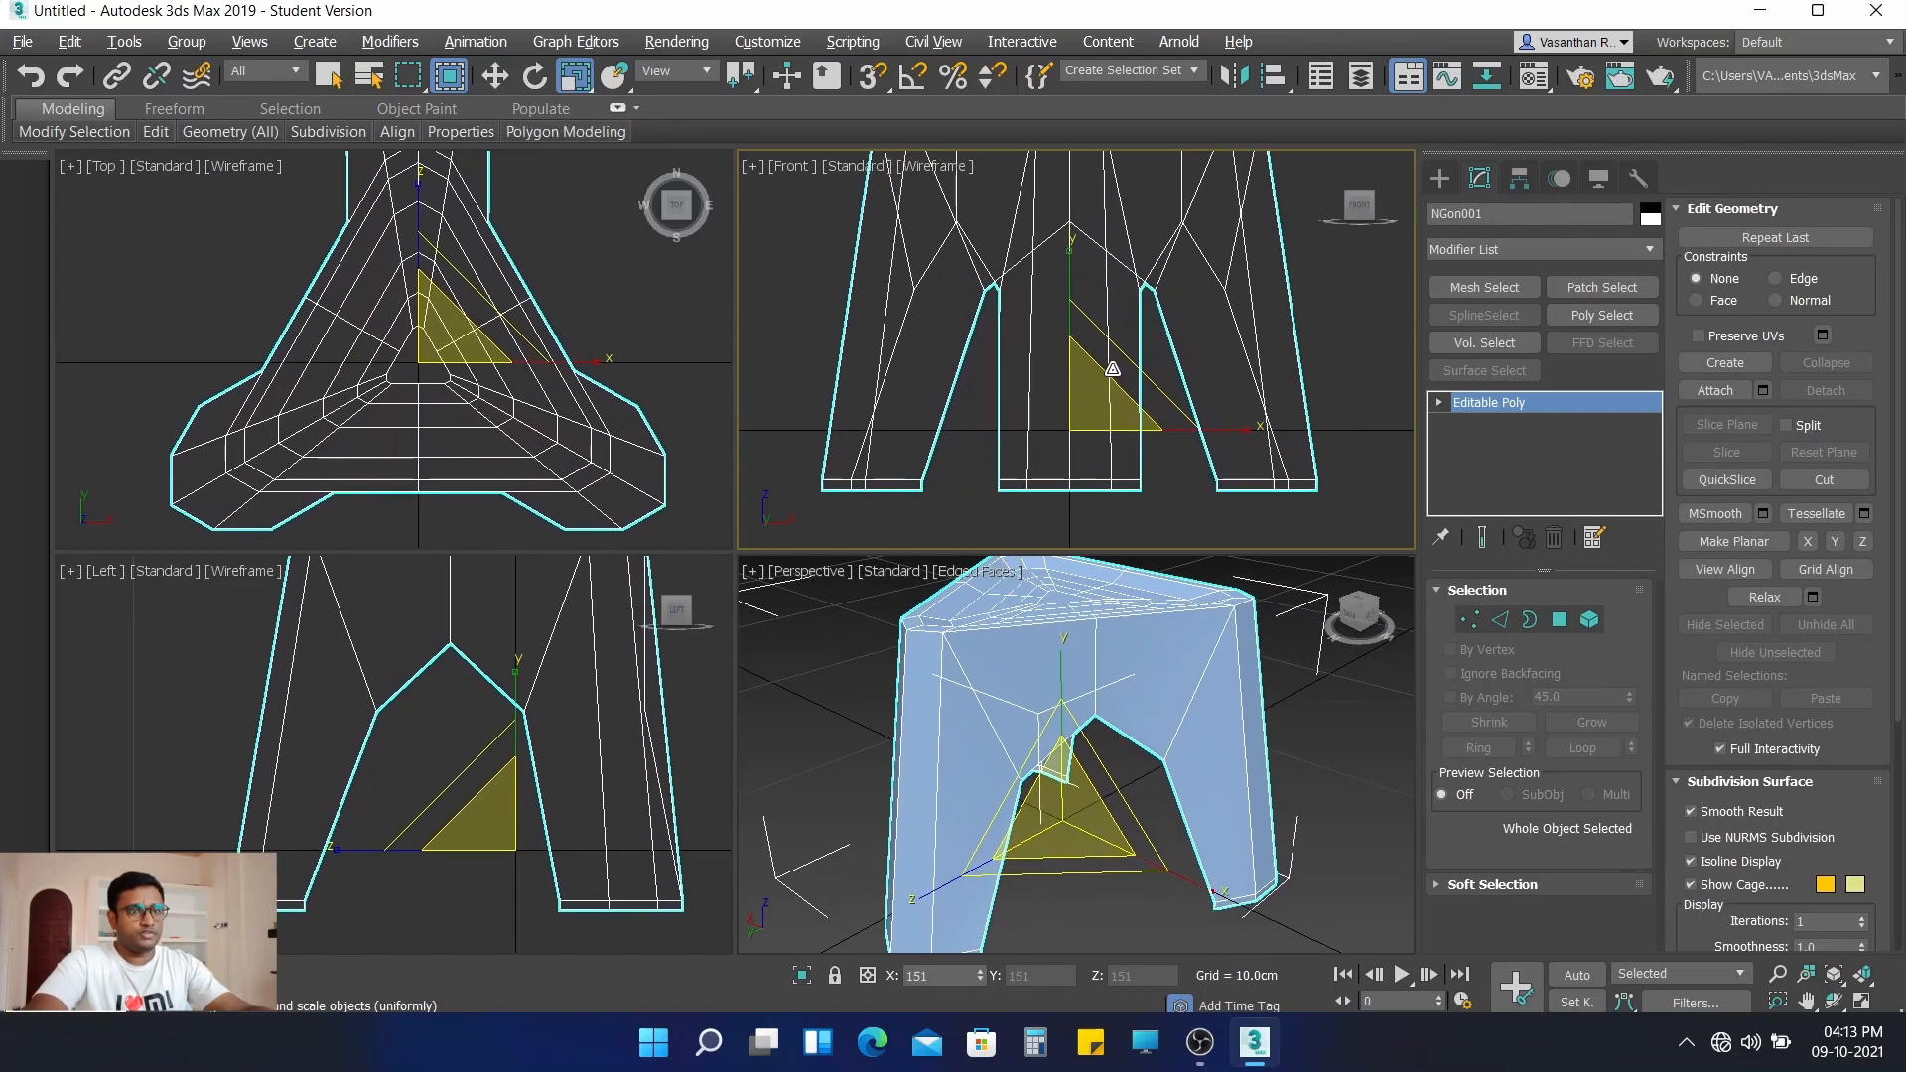
pyautogui.scroll(-3, 1062, 766)
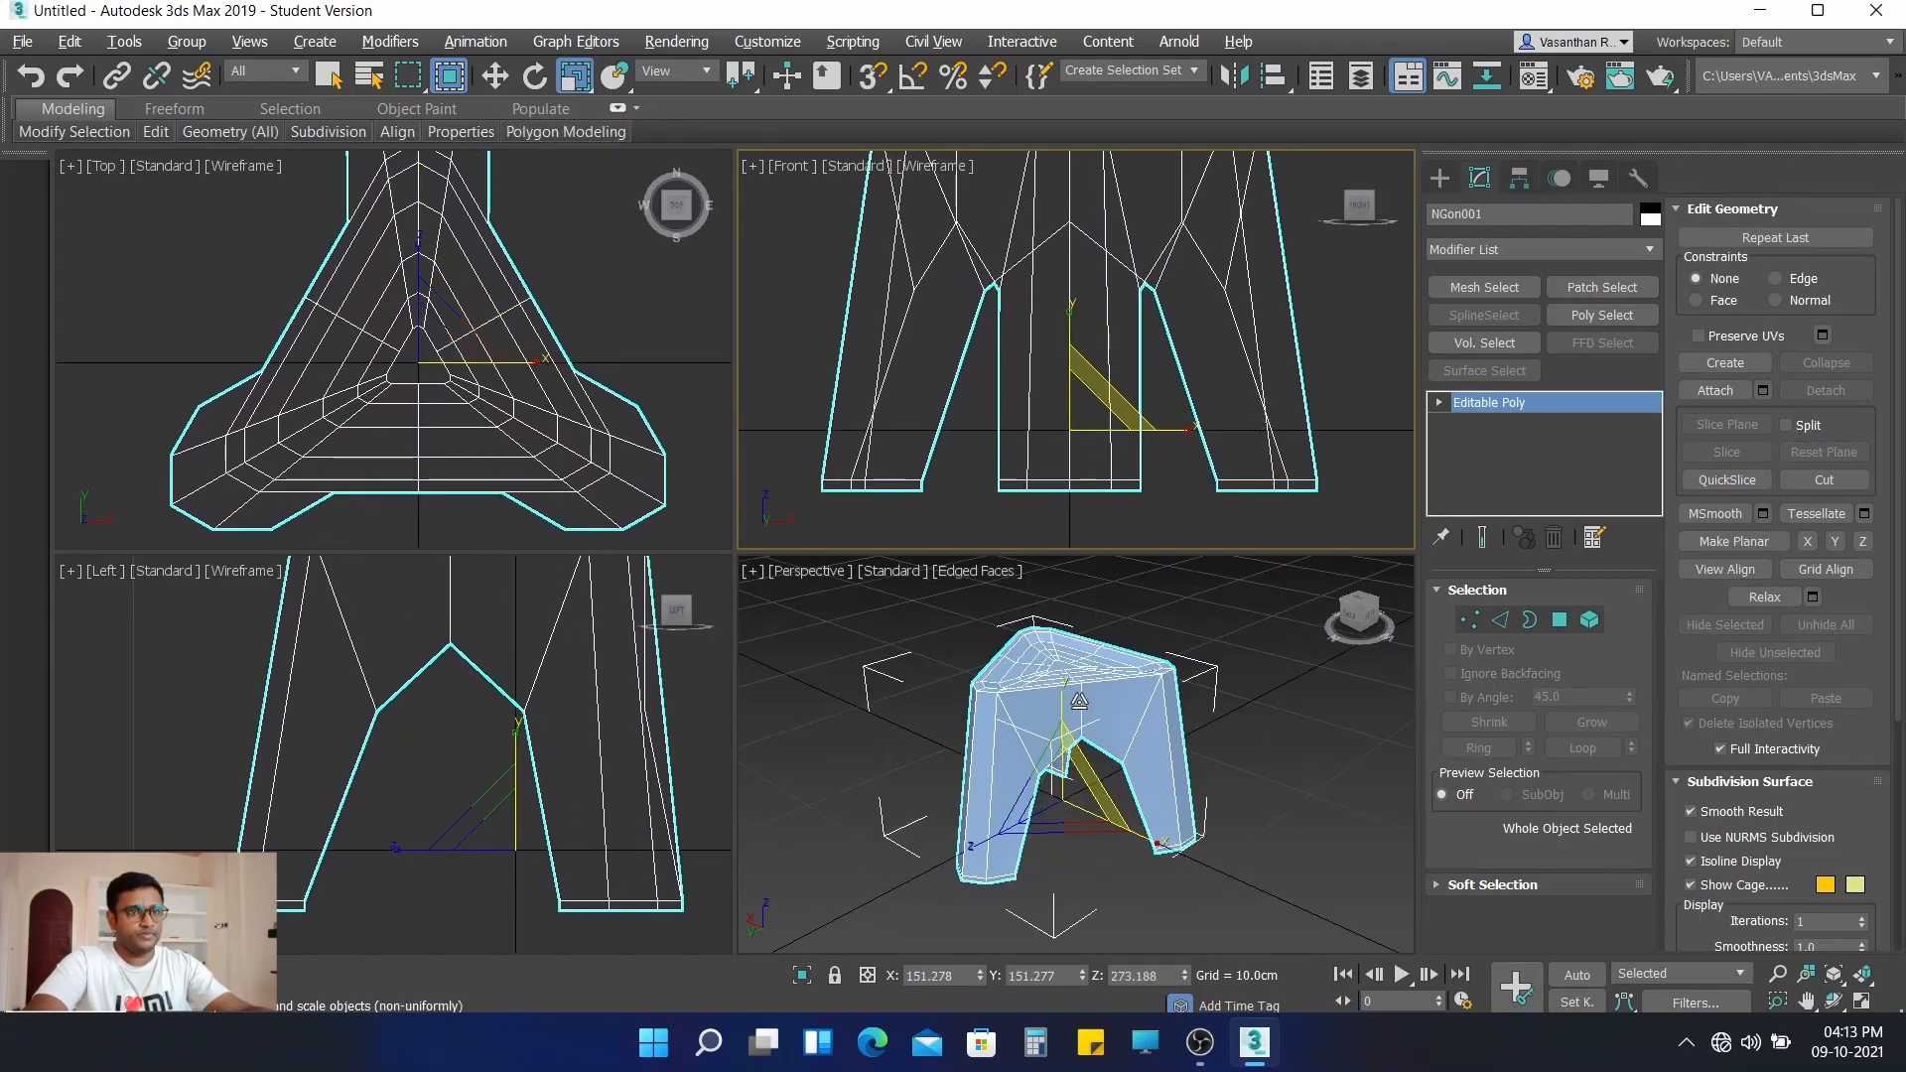
pyautogui.moveTo(1094, 421); pyautogui.dragTo(1092, 419)
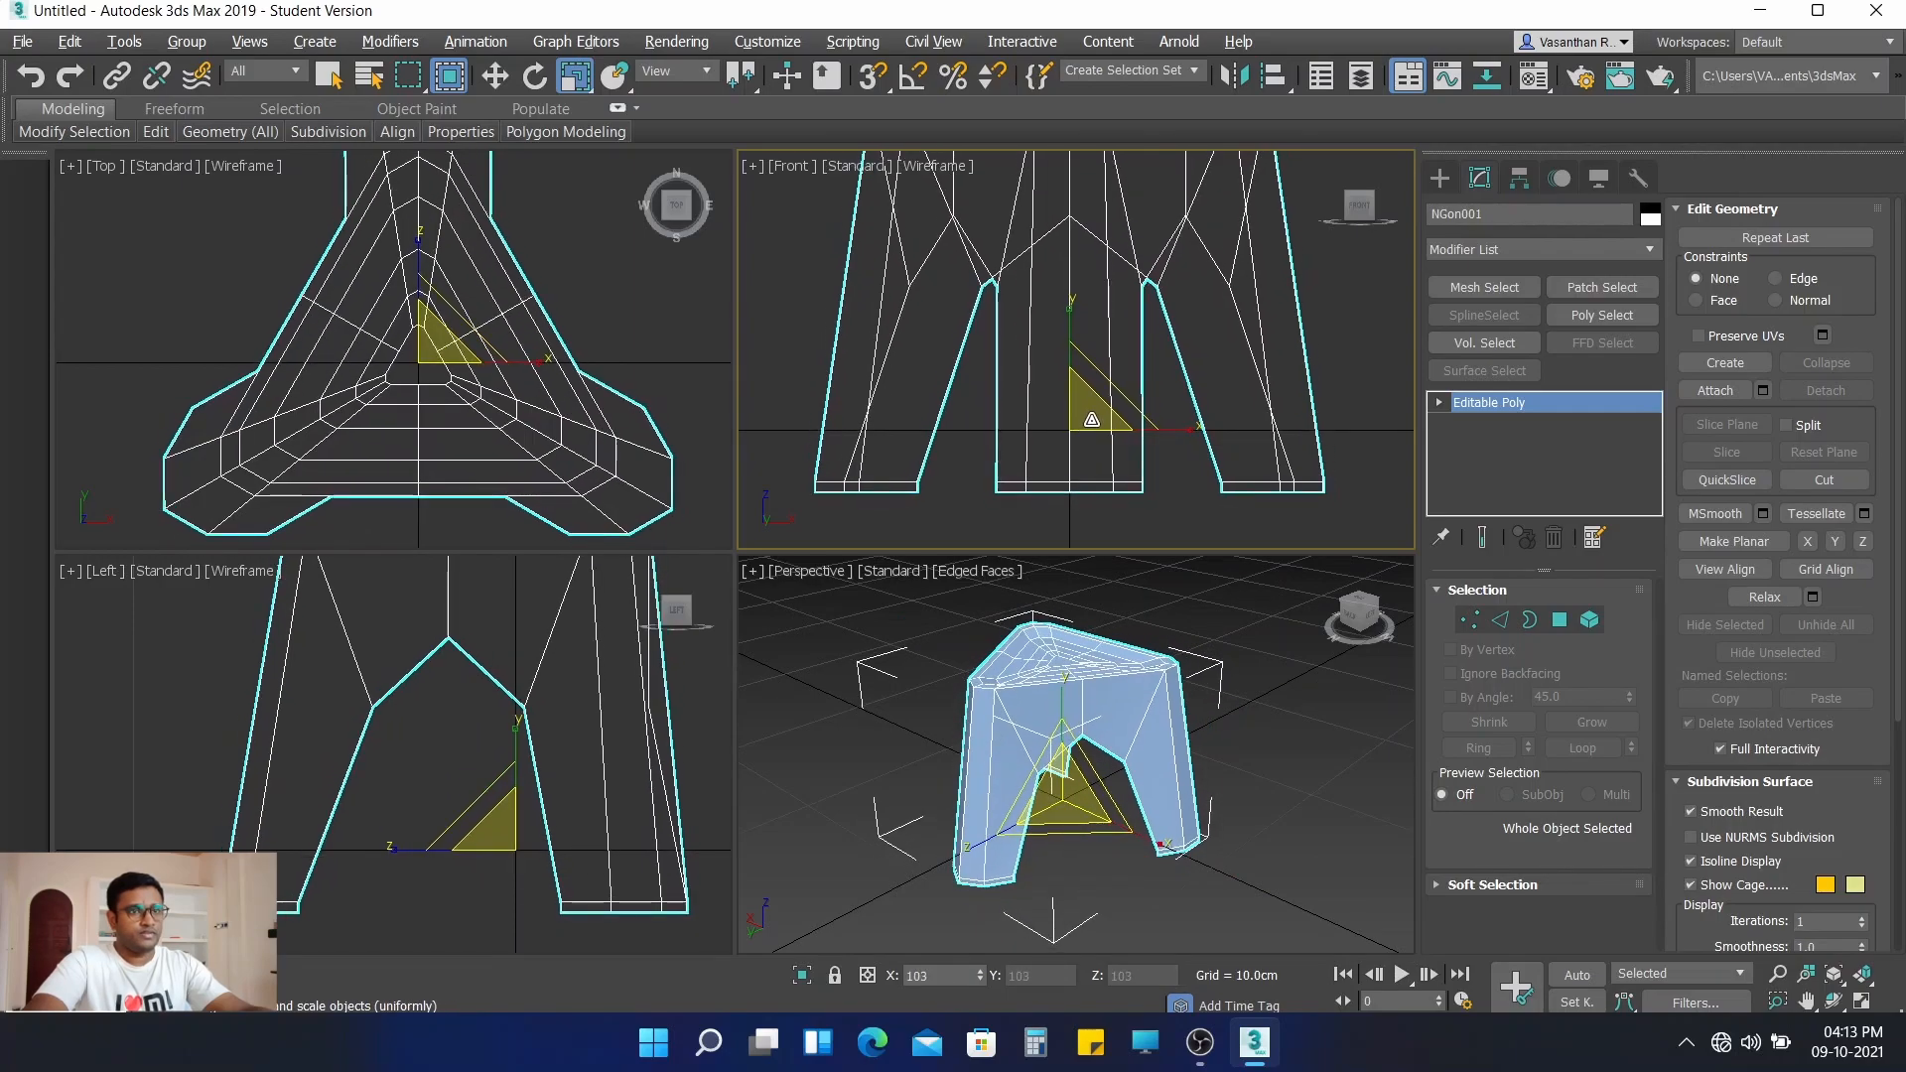
pyautogui.scroll(-3, 1091, 419)
pyautogui.scroll(-3, 1048, 320)
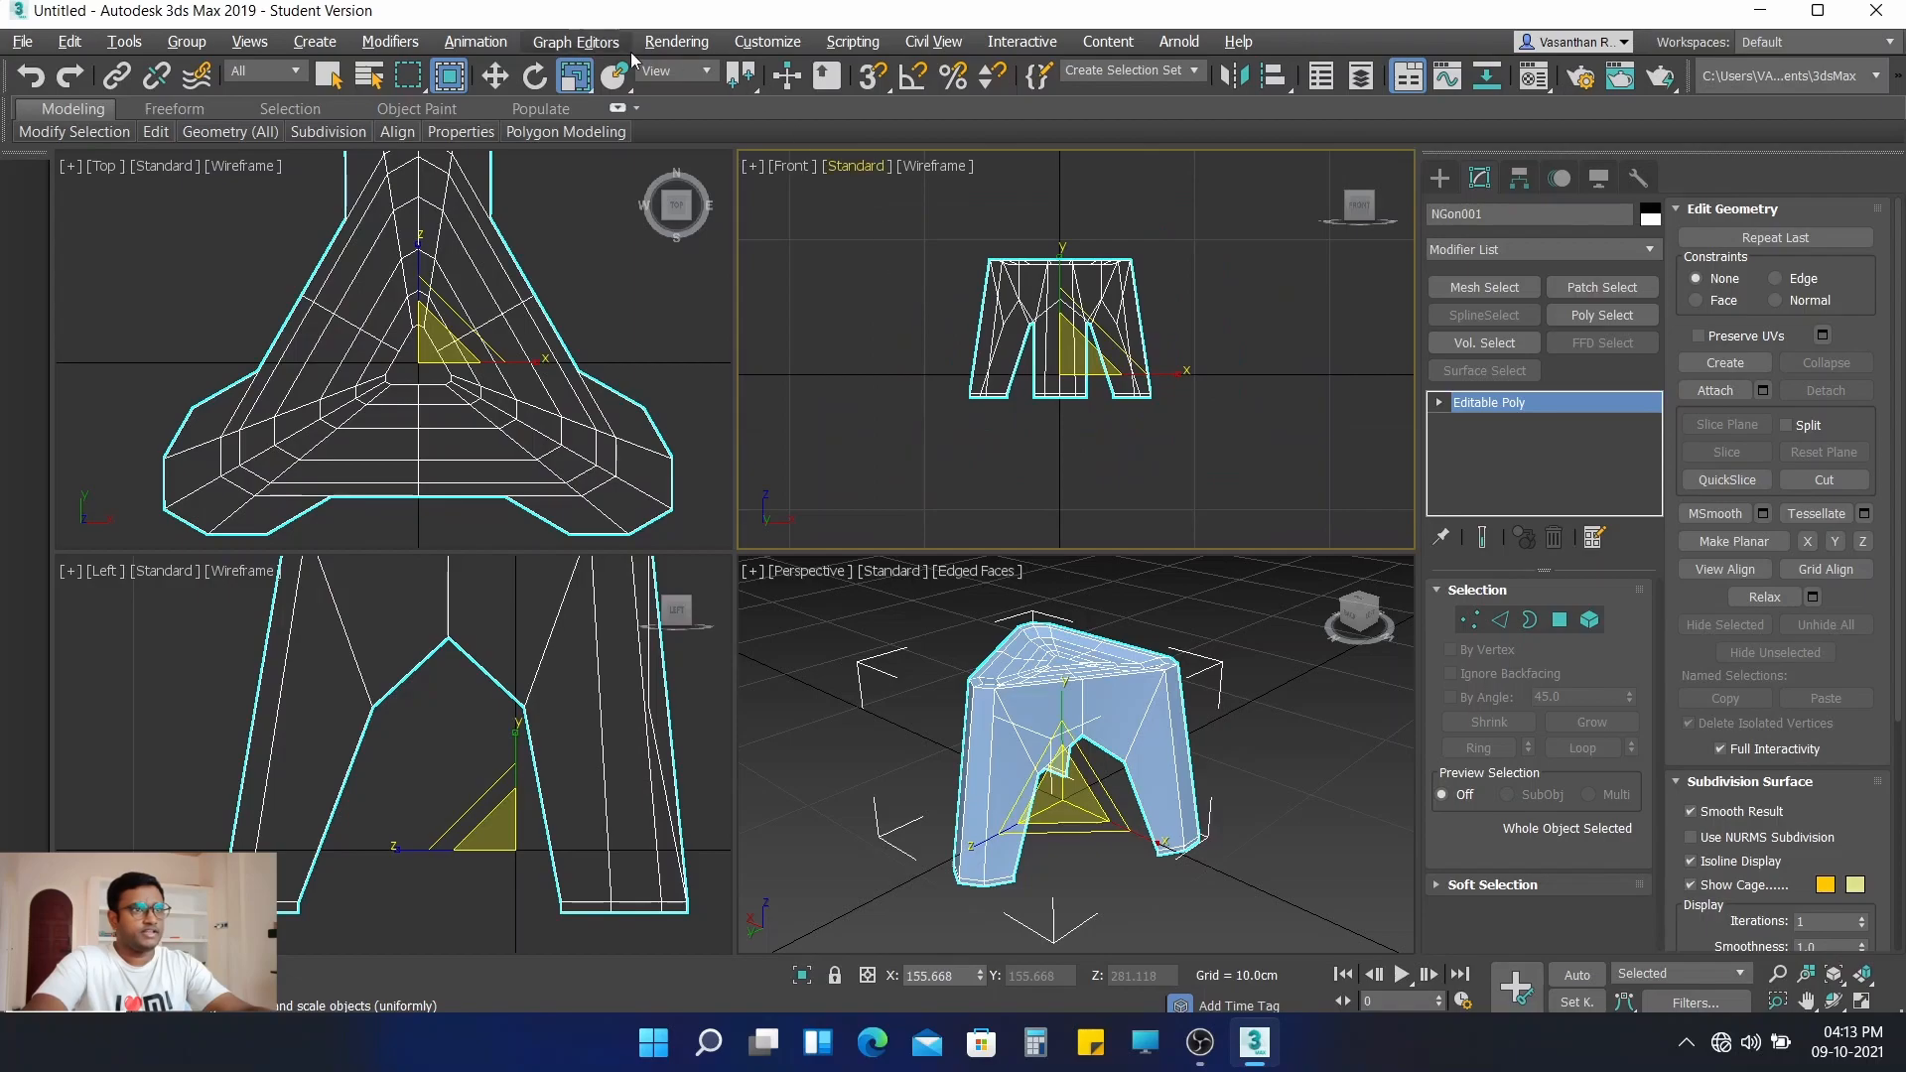
# - Raise the stool to an absolute Z of 1.838 cm with Move Transform Type-In, keeping absolute Y at 0
pyautogui.click(498, 80)
pyautogui.rightClick(499, 77)
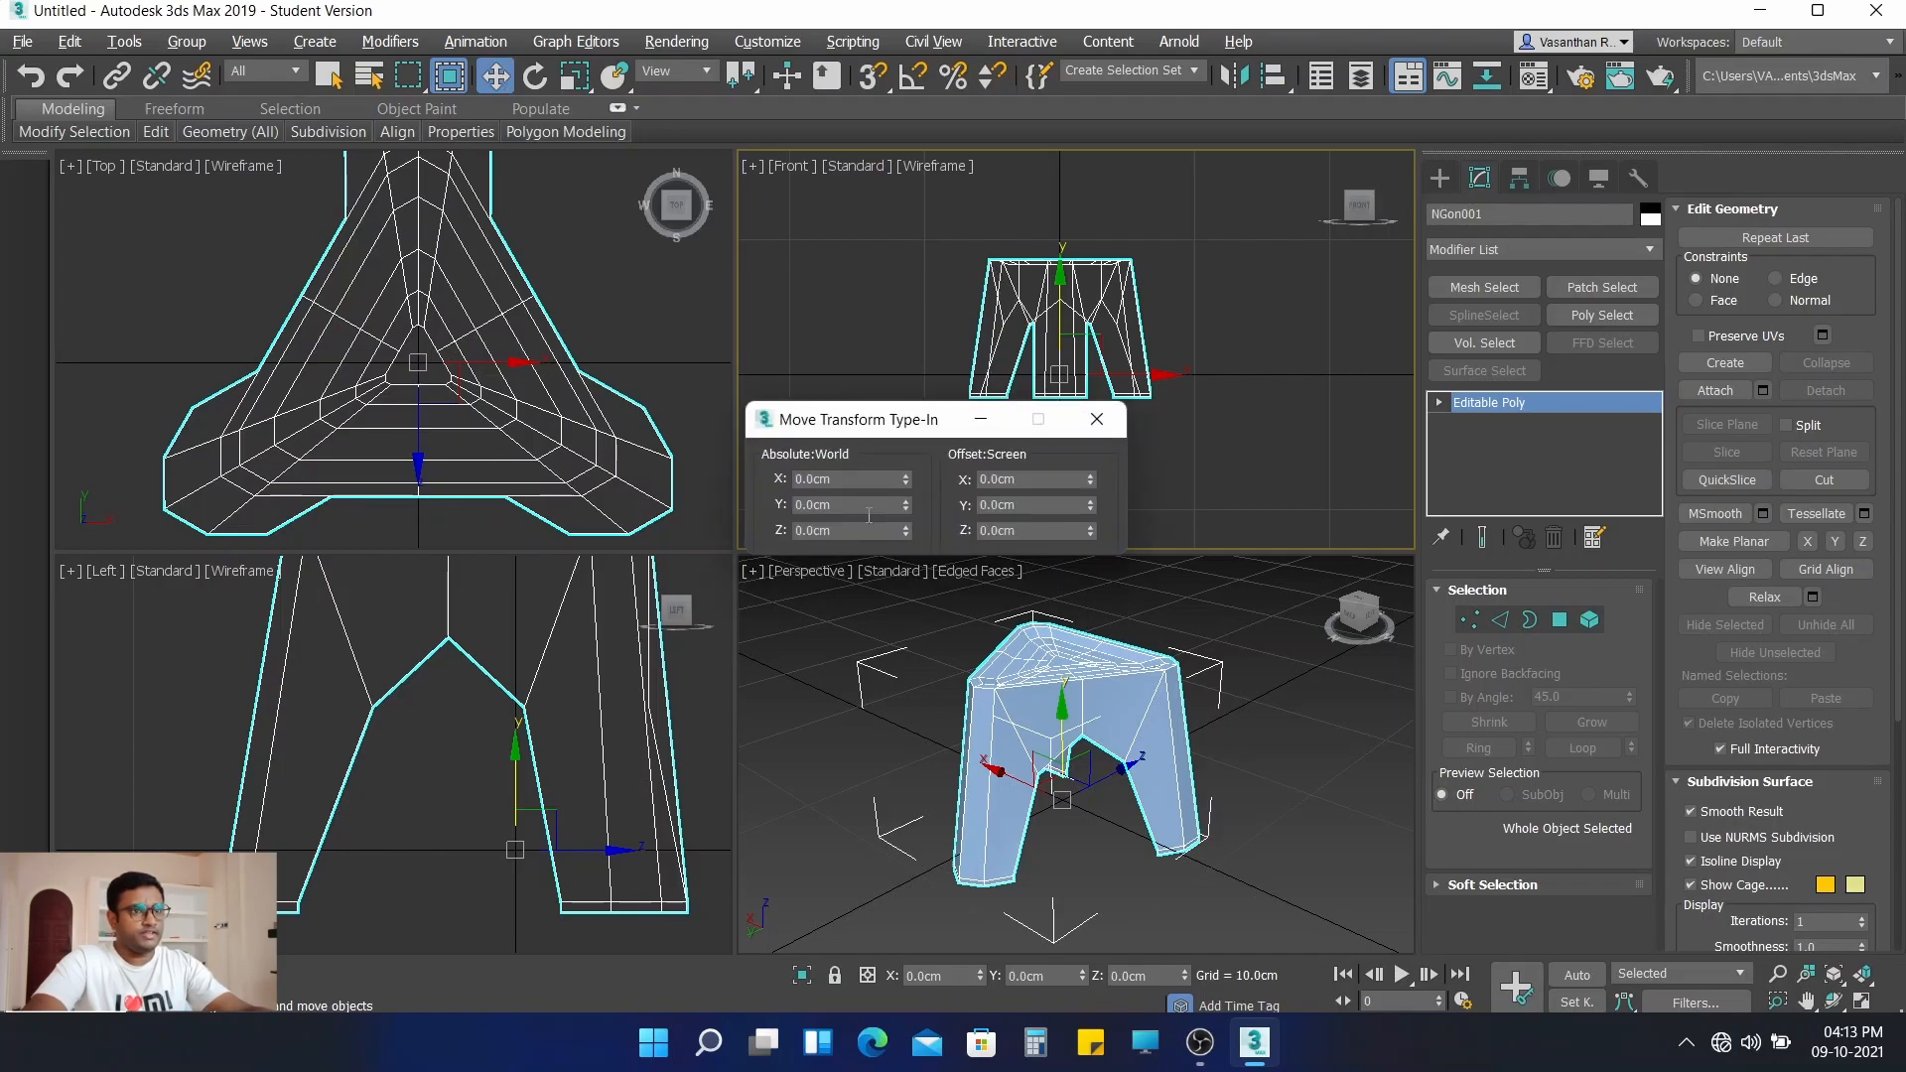
pyautogui.click(905, 508)
pyautogui.moveTo(909, 505); pyautogui.dragTo(902, 509)
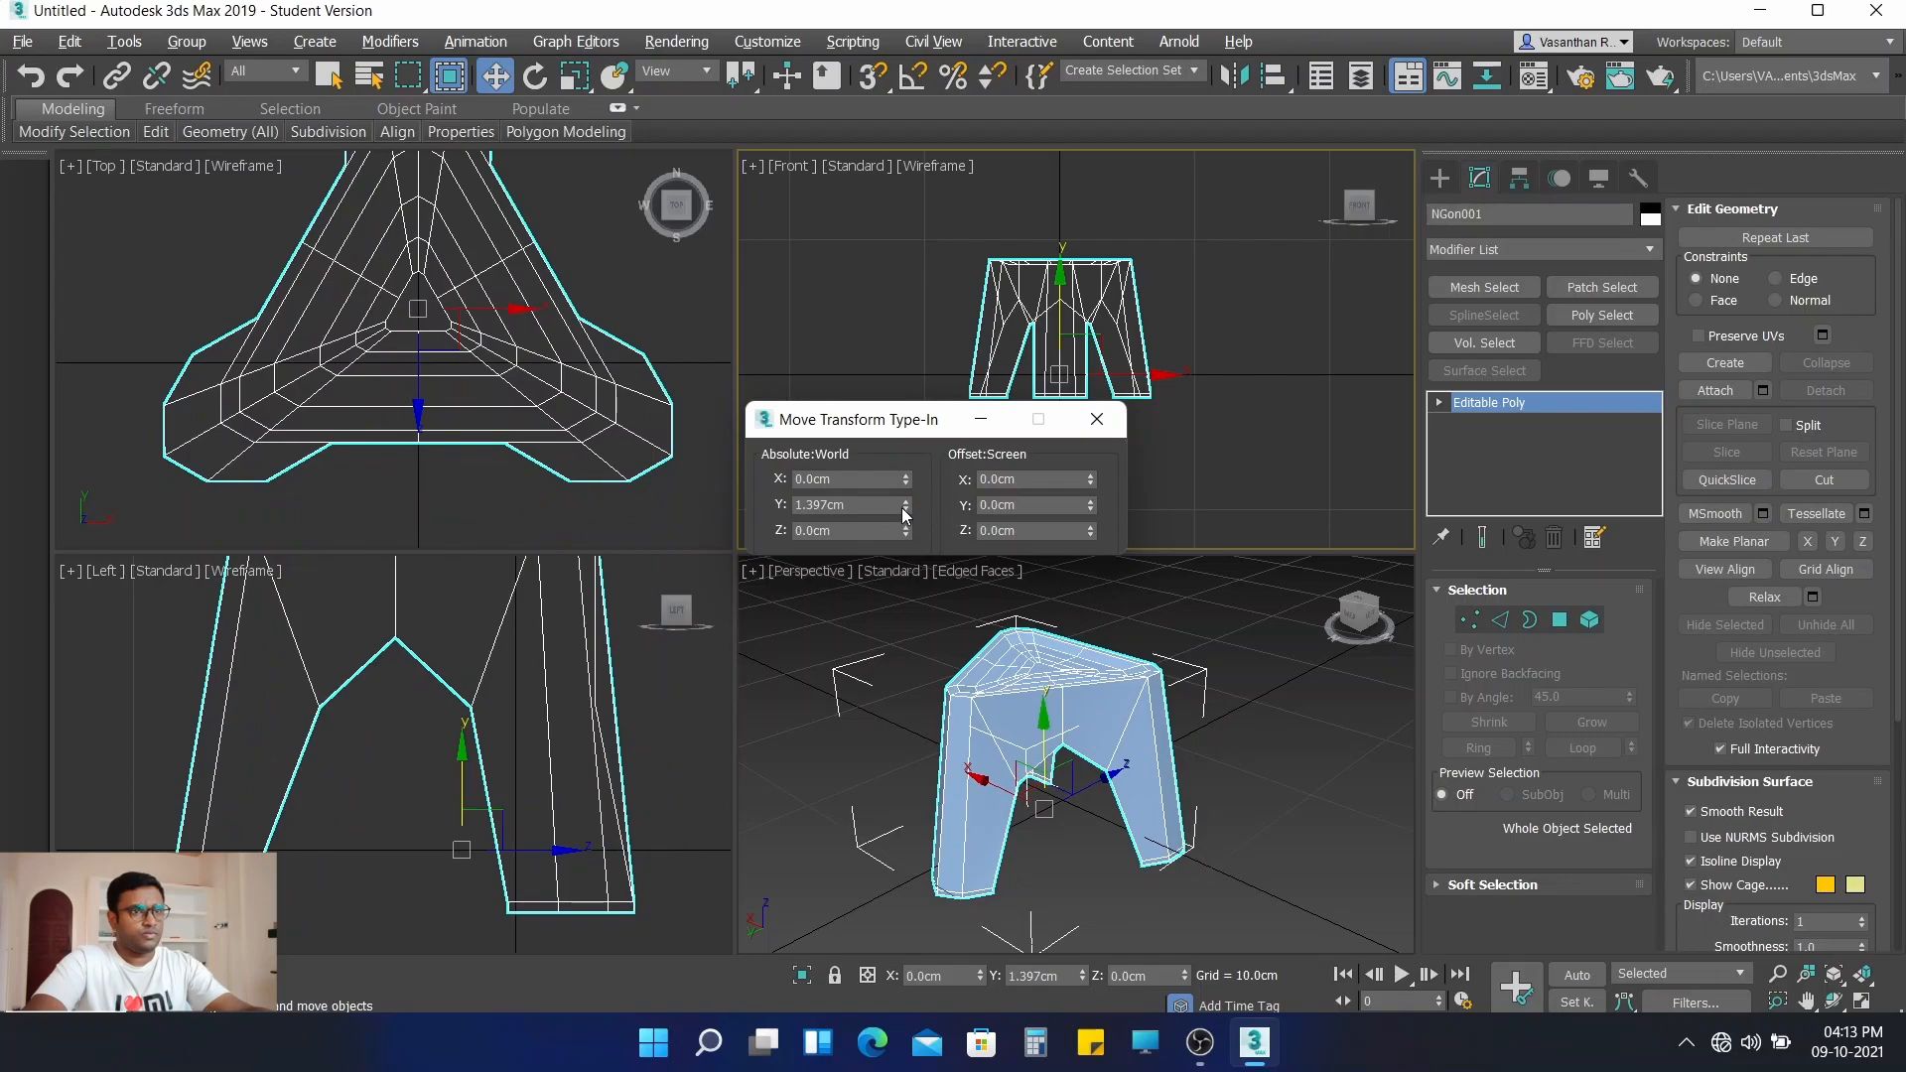
pyautogui.doubleClick(864, 504)
pyautogui.write('0')
pyautogui.press('Return')
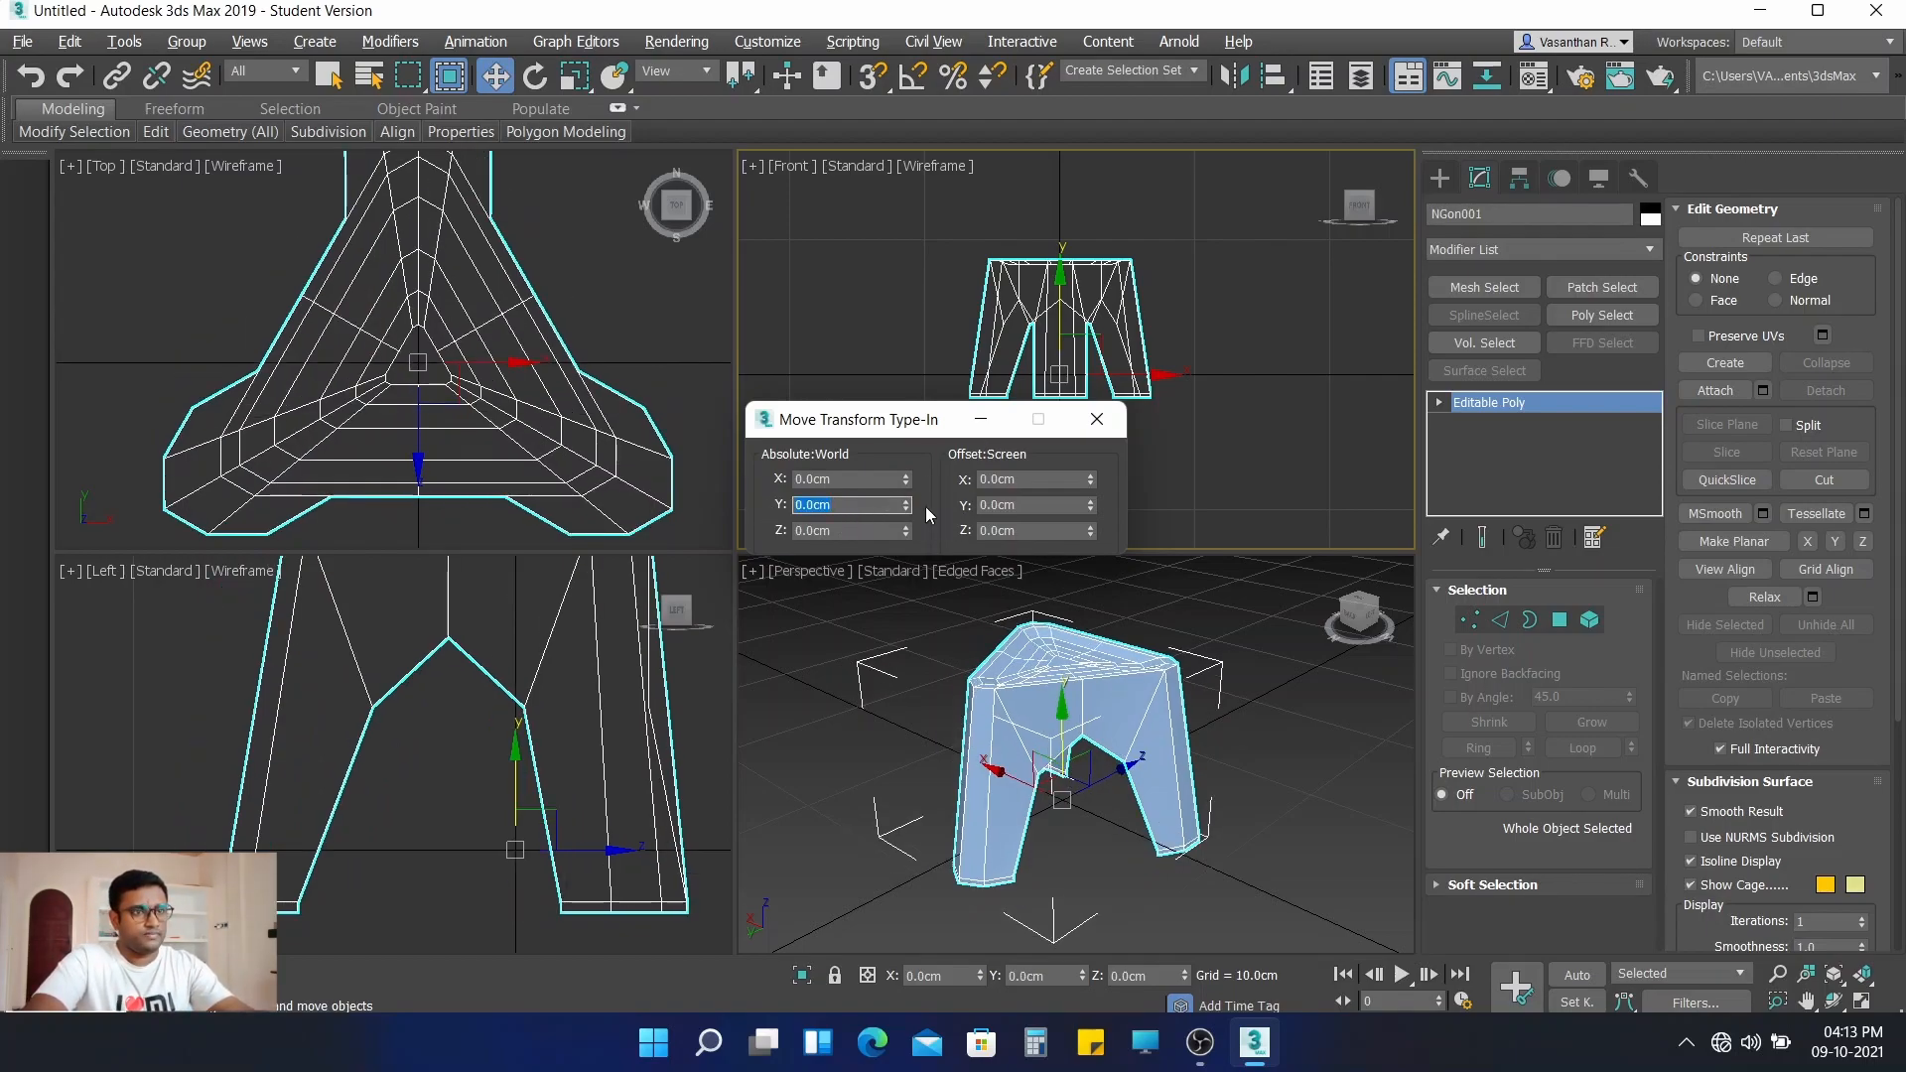
pyautogui.moveTo(904, 528); pyautogui.dragTo(908, 504)
pyautogui.scroll(3, 1062, 315)
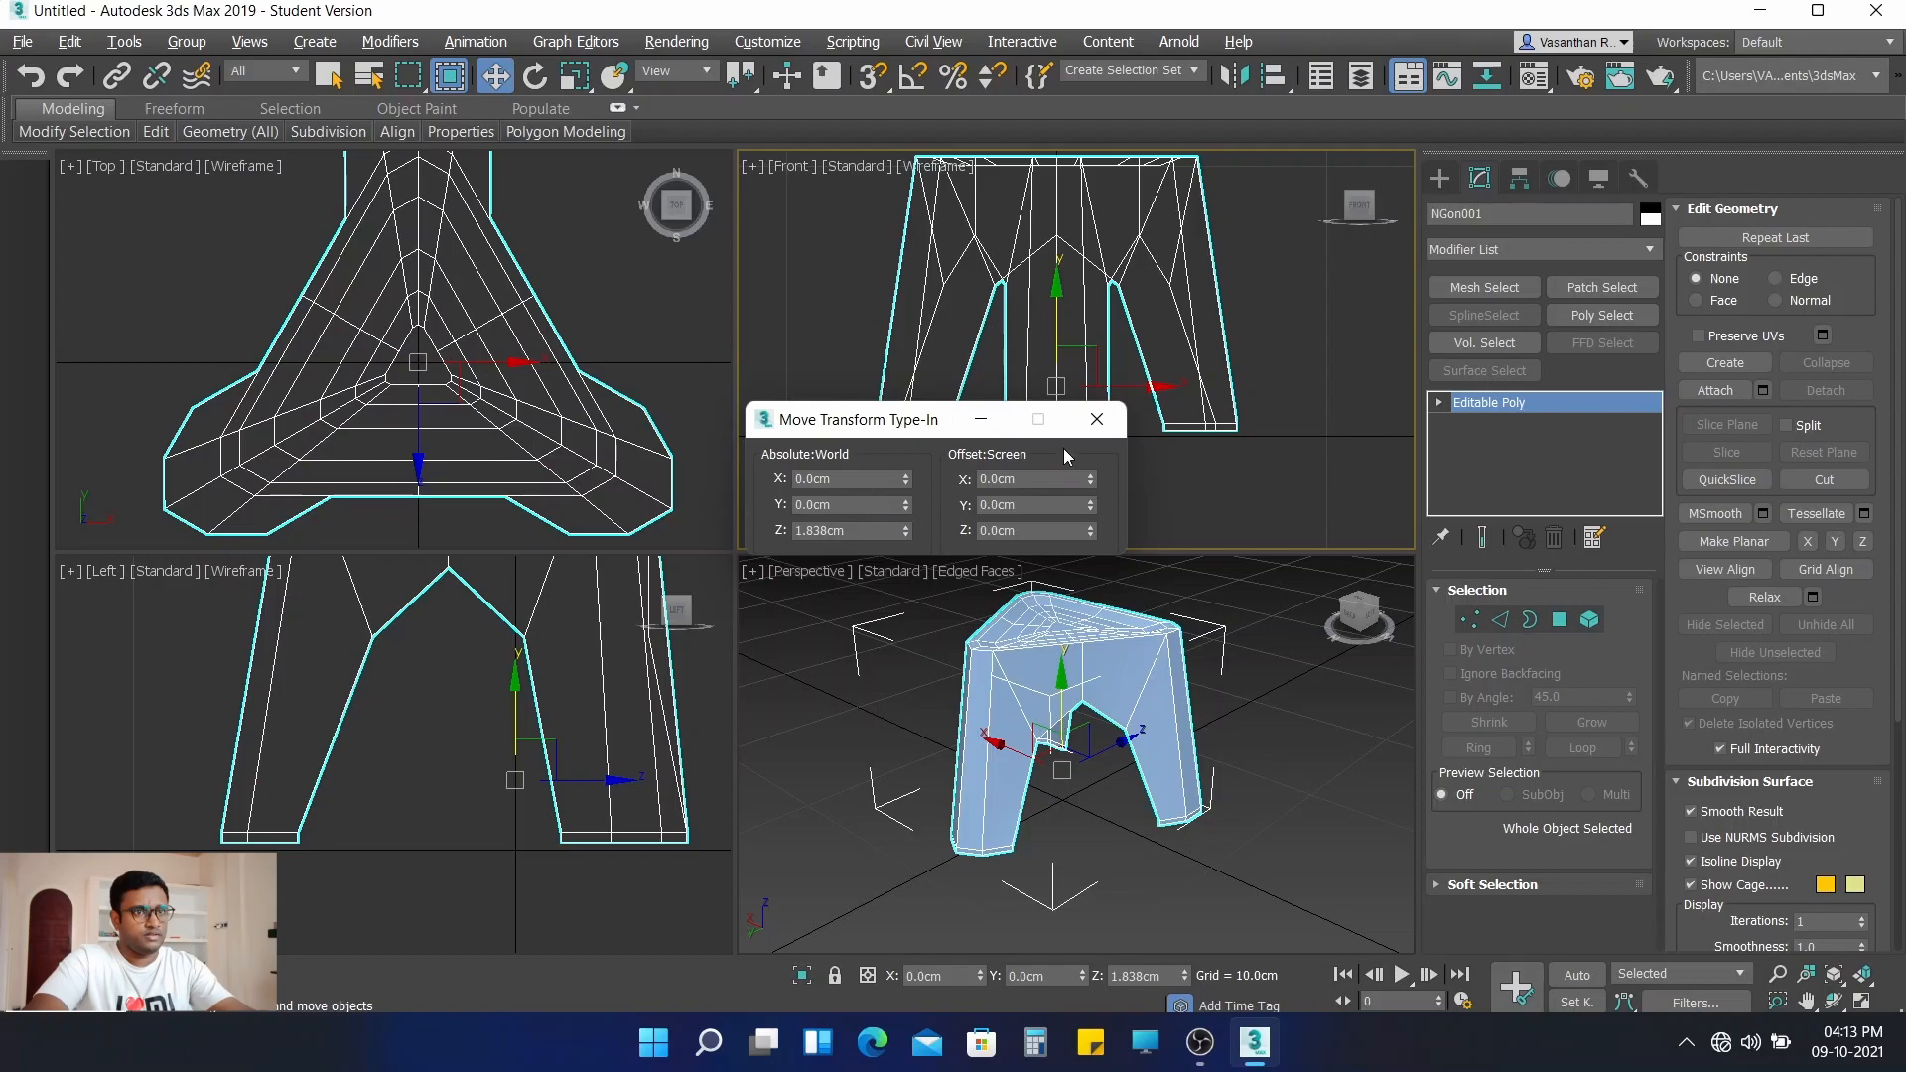
pyautogui.click(1096, 418)
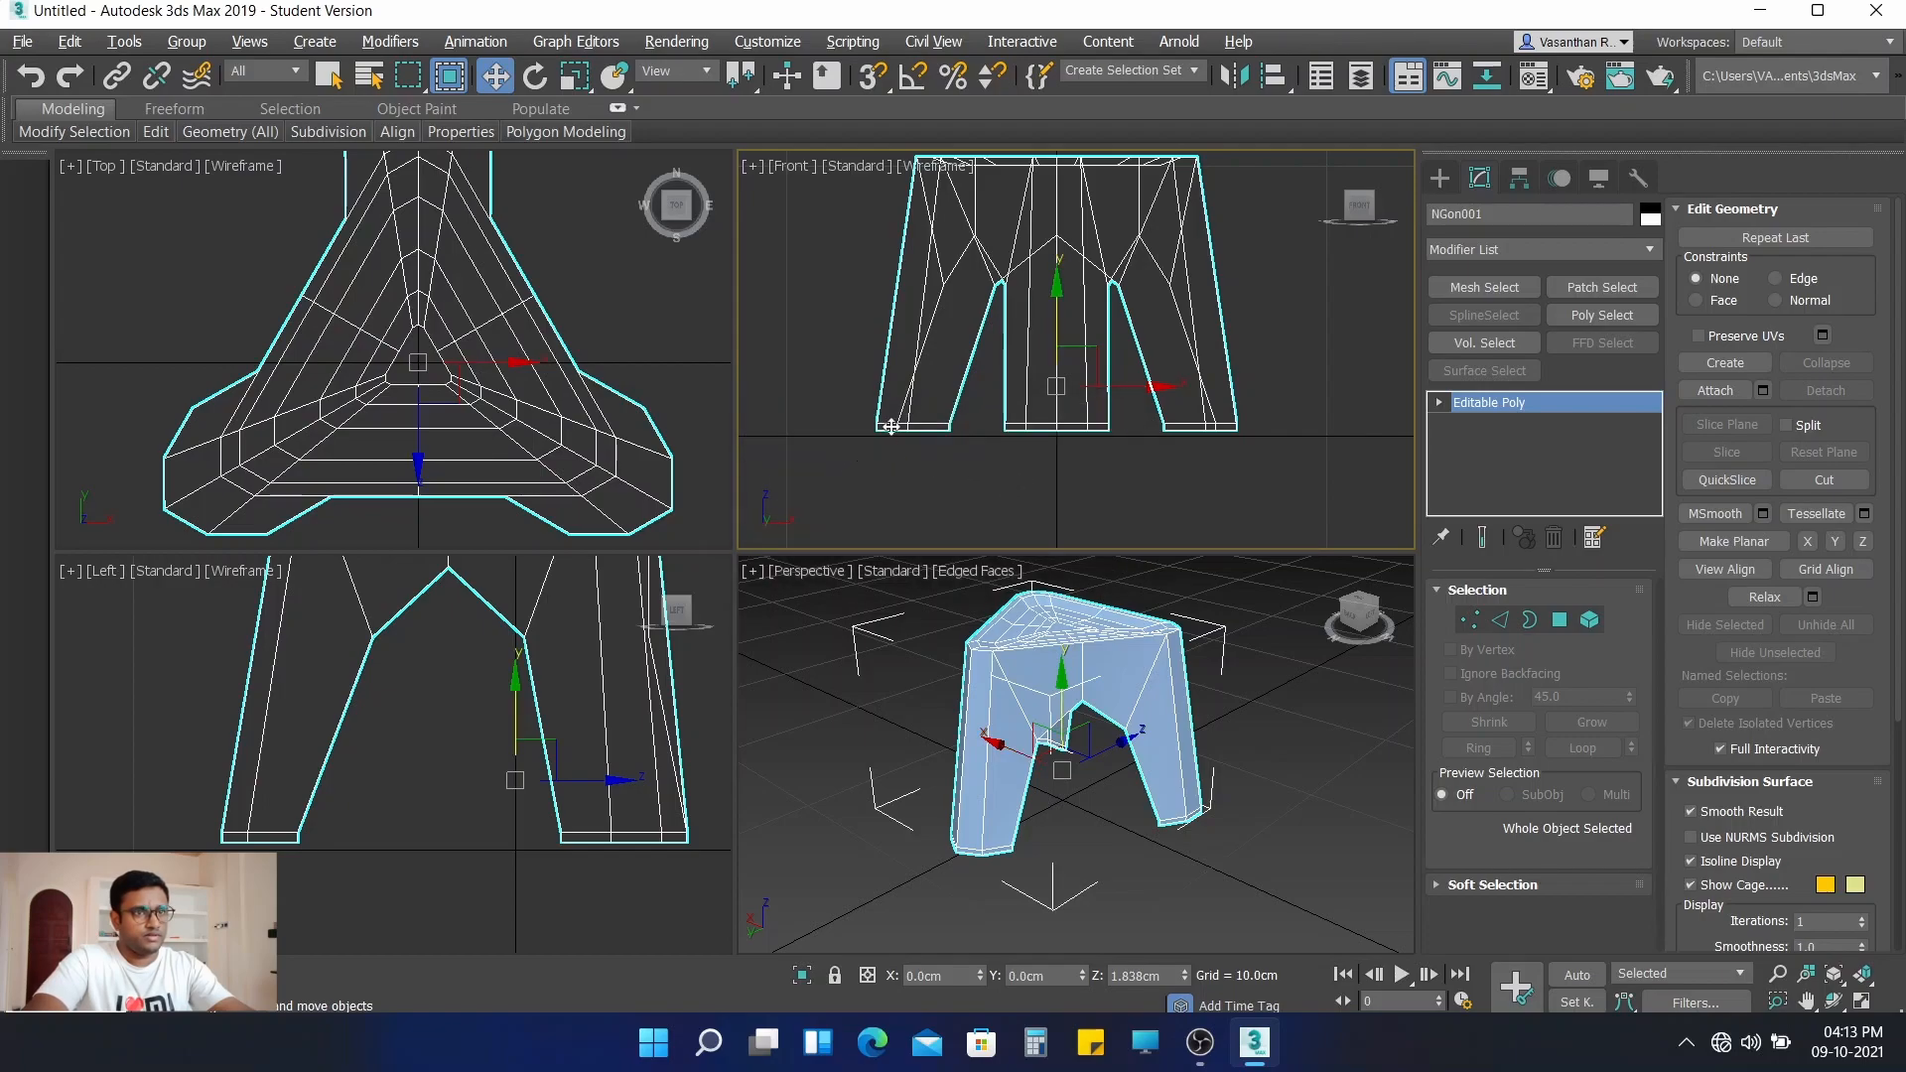
# - Lower the stool to a Z position of about 1.66 cm so the leg ends rest on the ground line
pyautogui.scroll(2, 913, 421)
pyautogui.moveTo(1125, 277); pyautogui.dragTo(1127, 284)
pyautogui.scroll(-2, 1068, 396)
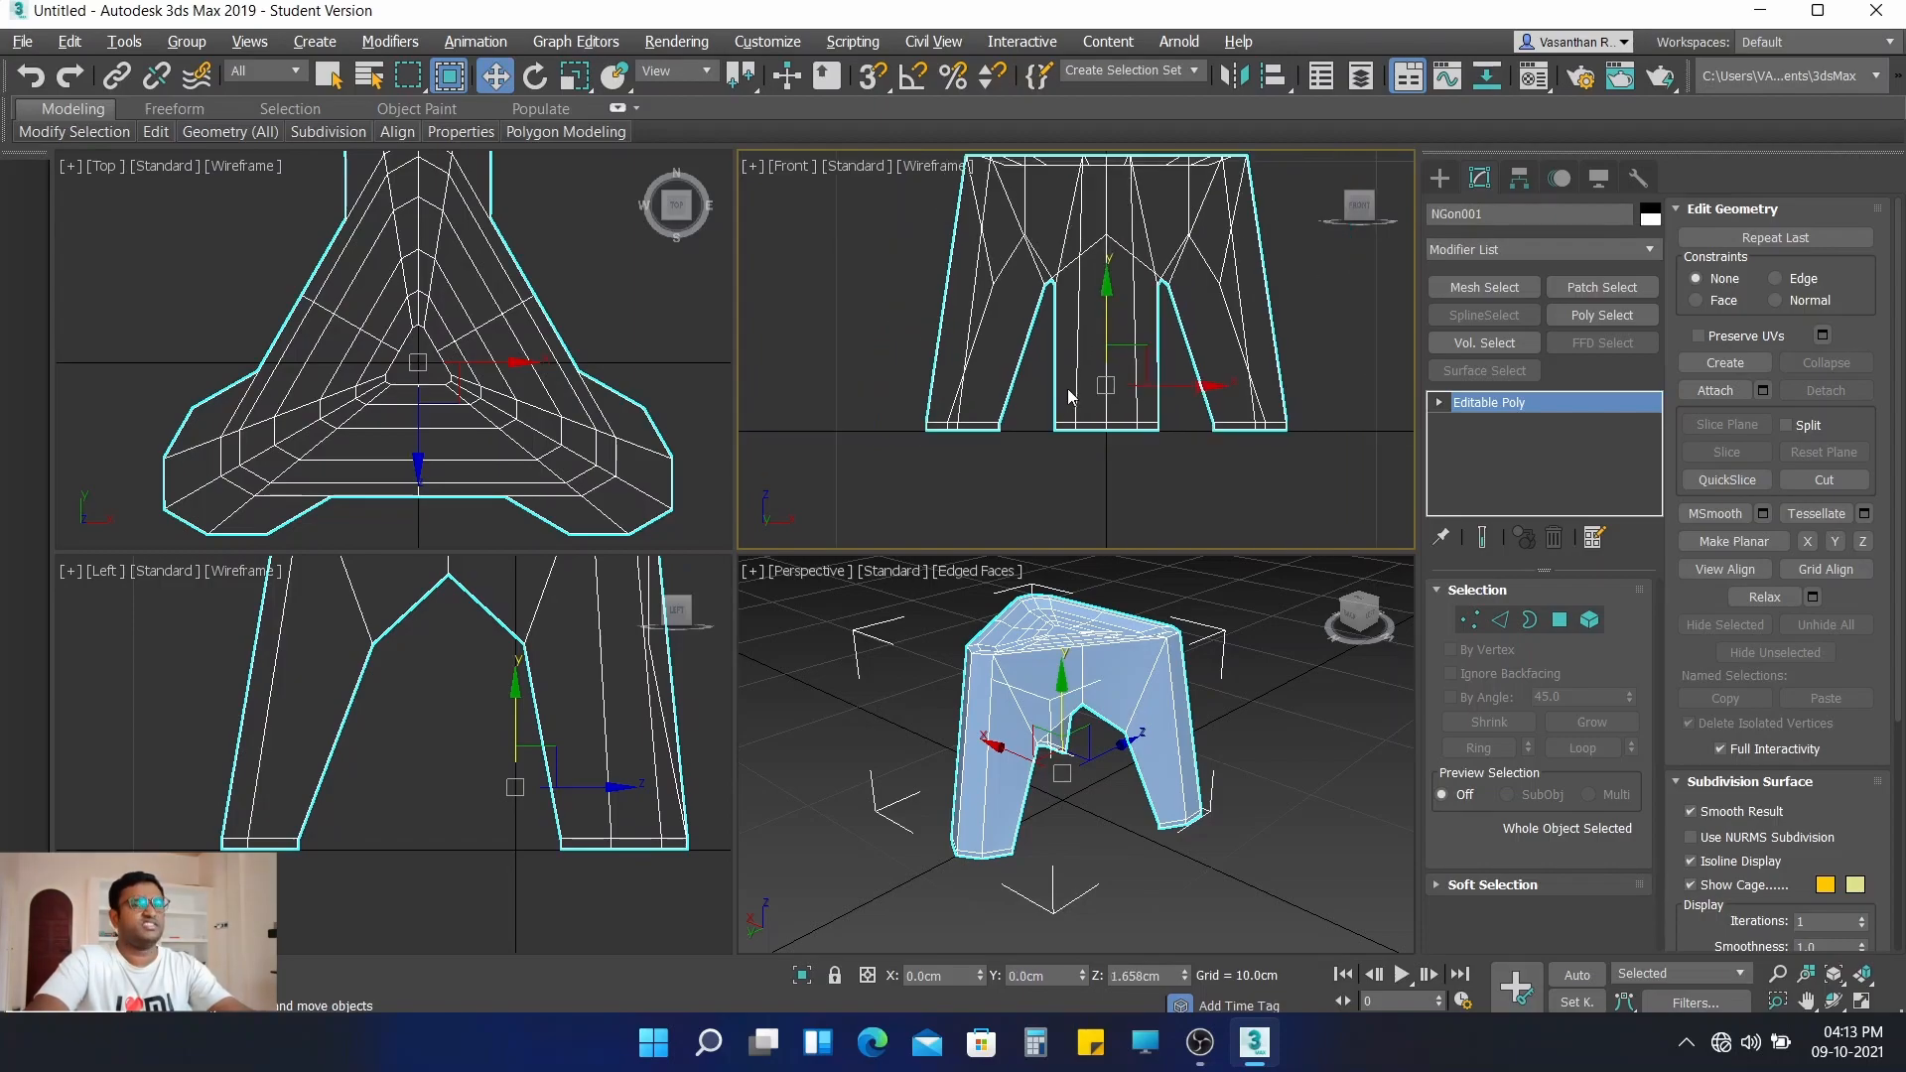
pyautogui.moveTo(1059, 399); pyautogui.dragTo(1035, 471, button='middle')
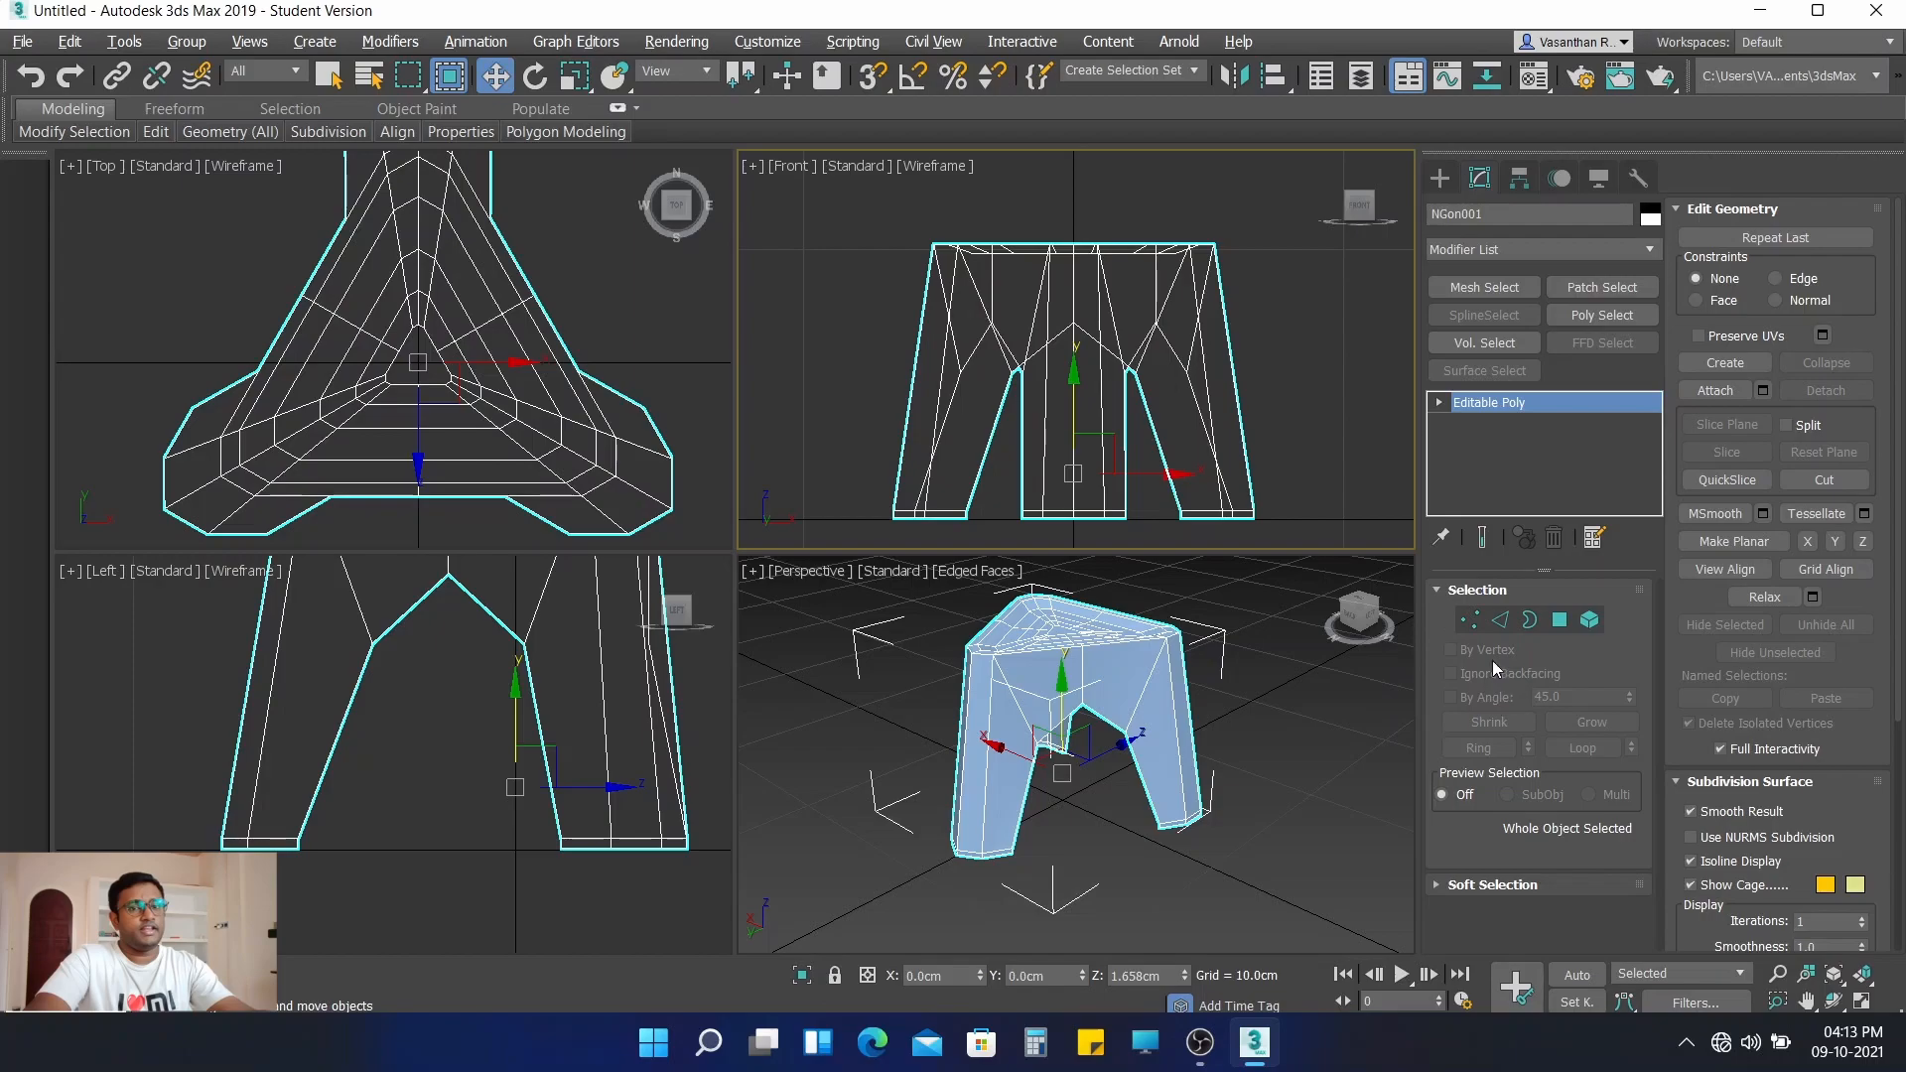
# - In vertex mode, clear the leg-end selection and select the five-vertex midline row on the seat's right-hand side in the Top view
pyautogui.click(1471, 620)
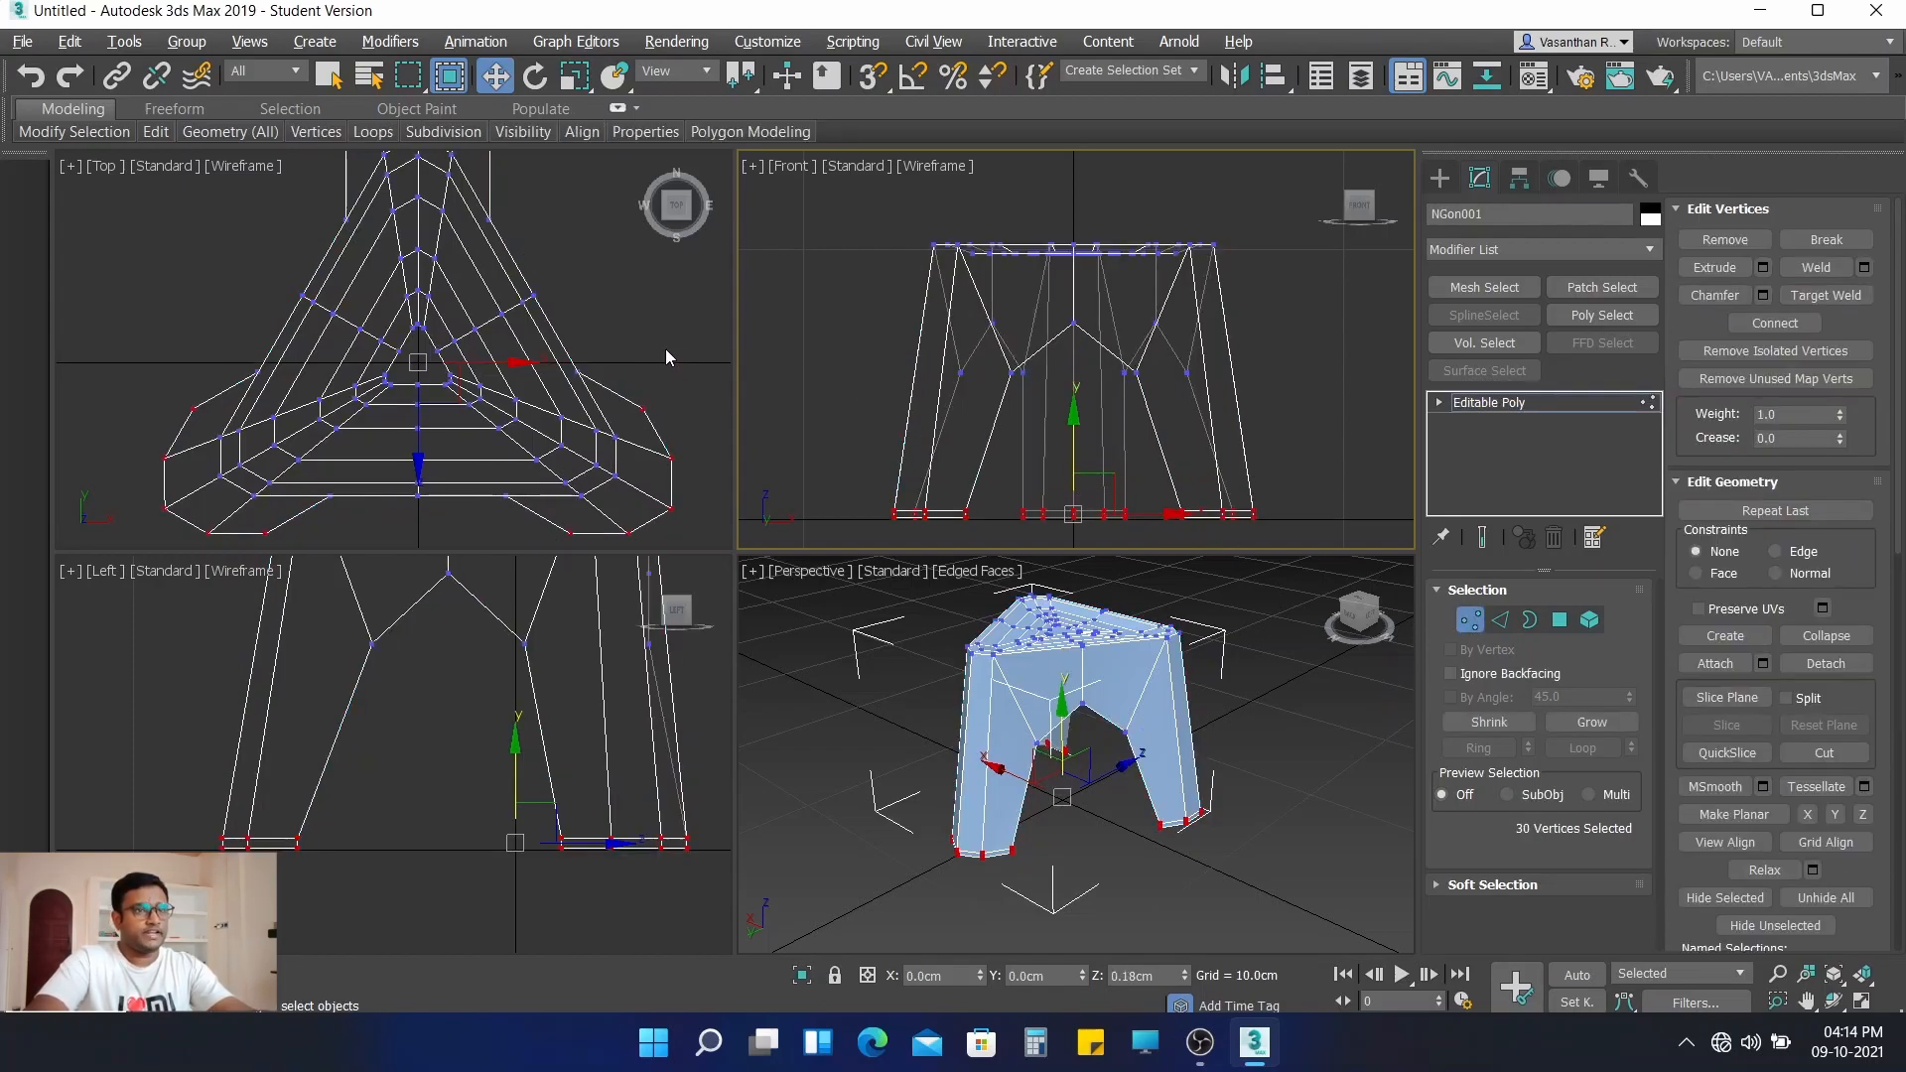
pyautogui.scroll(-3, 545, 342)
pyautogui.moveTo(543, 344); pyautogui.dragTo(522, 358, button='middle')
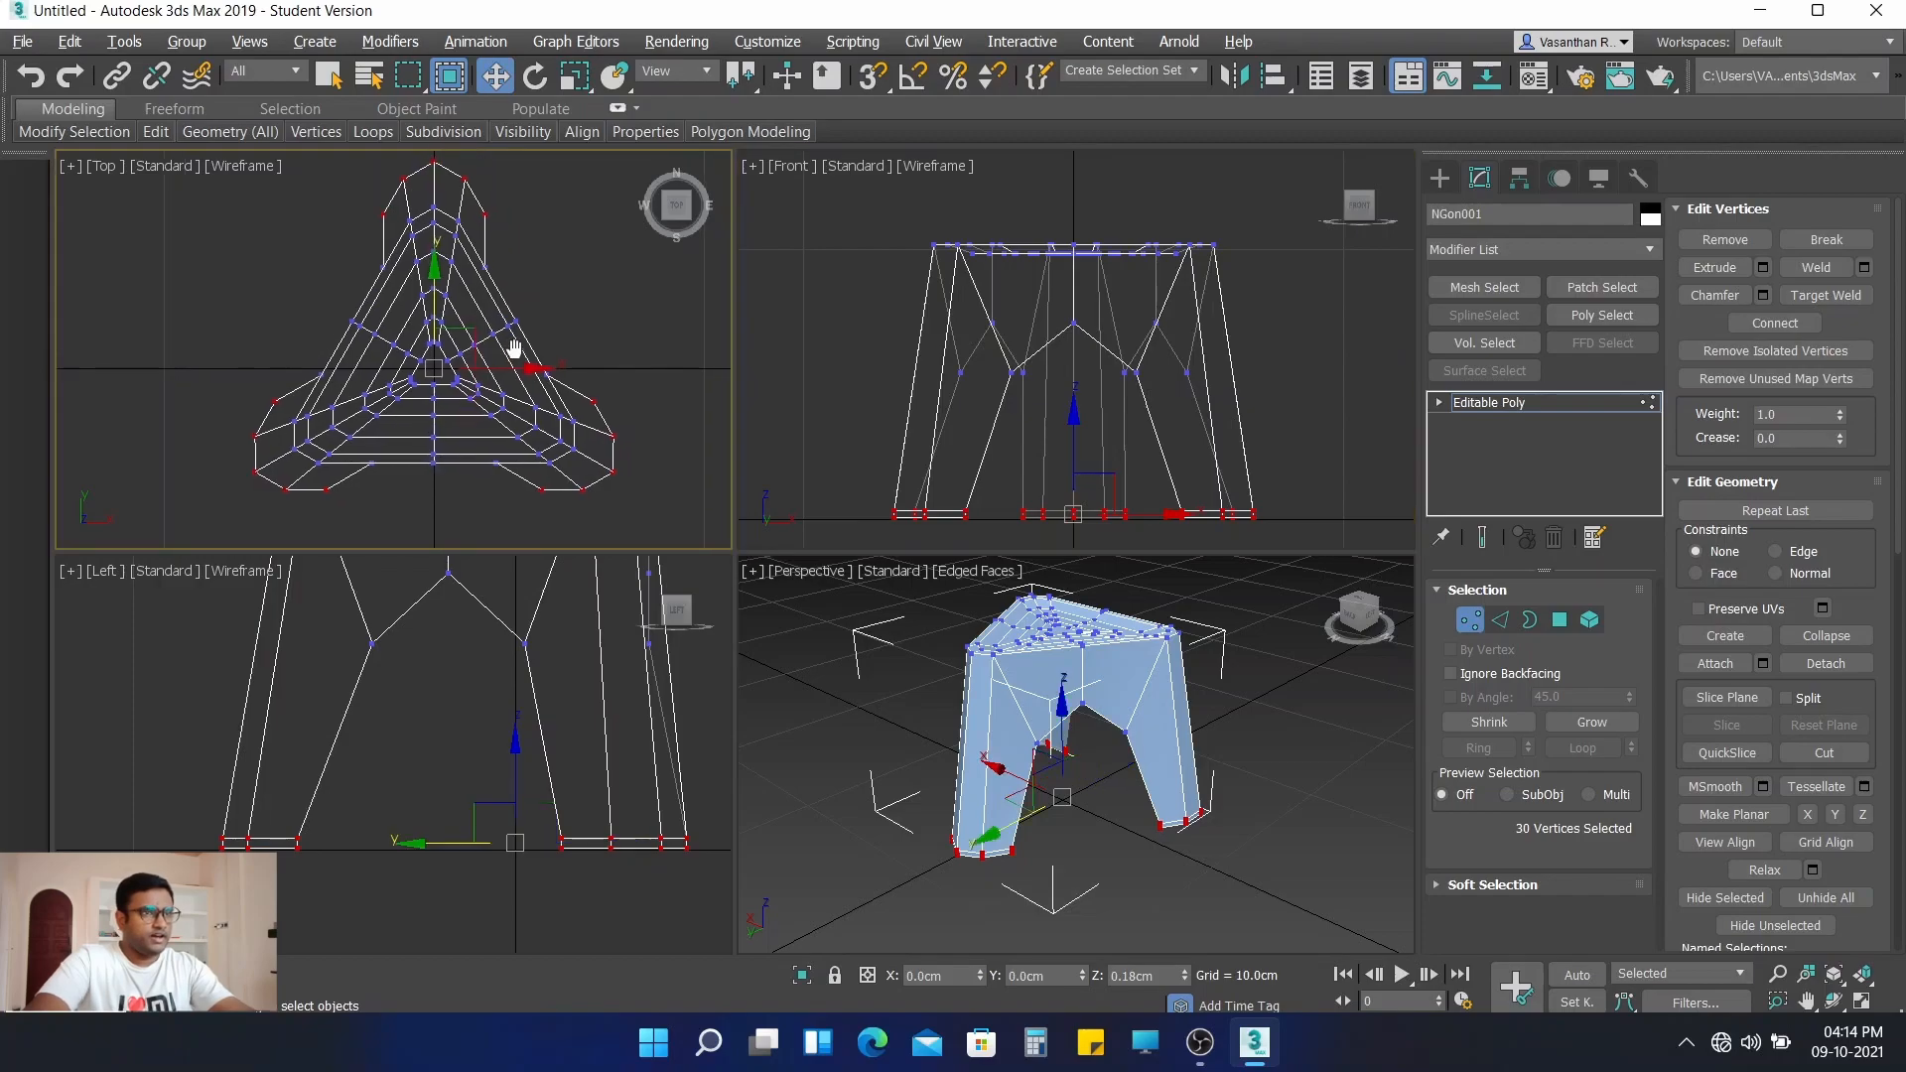
pyautogui.click(552, 336)
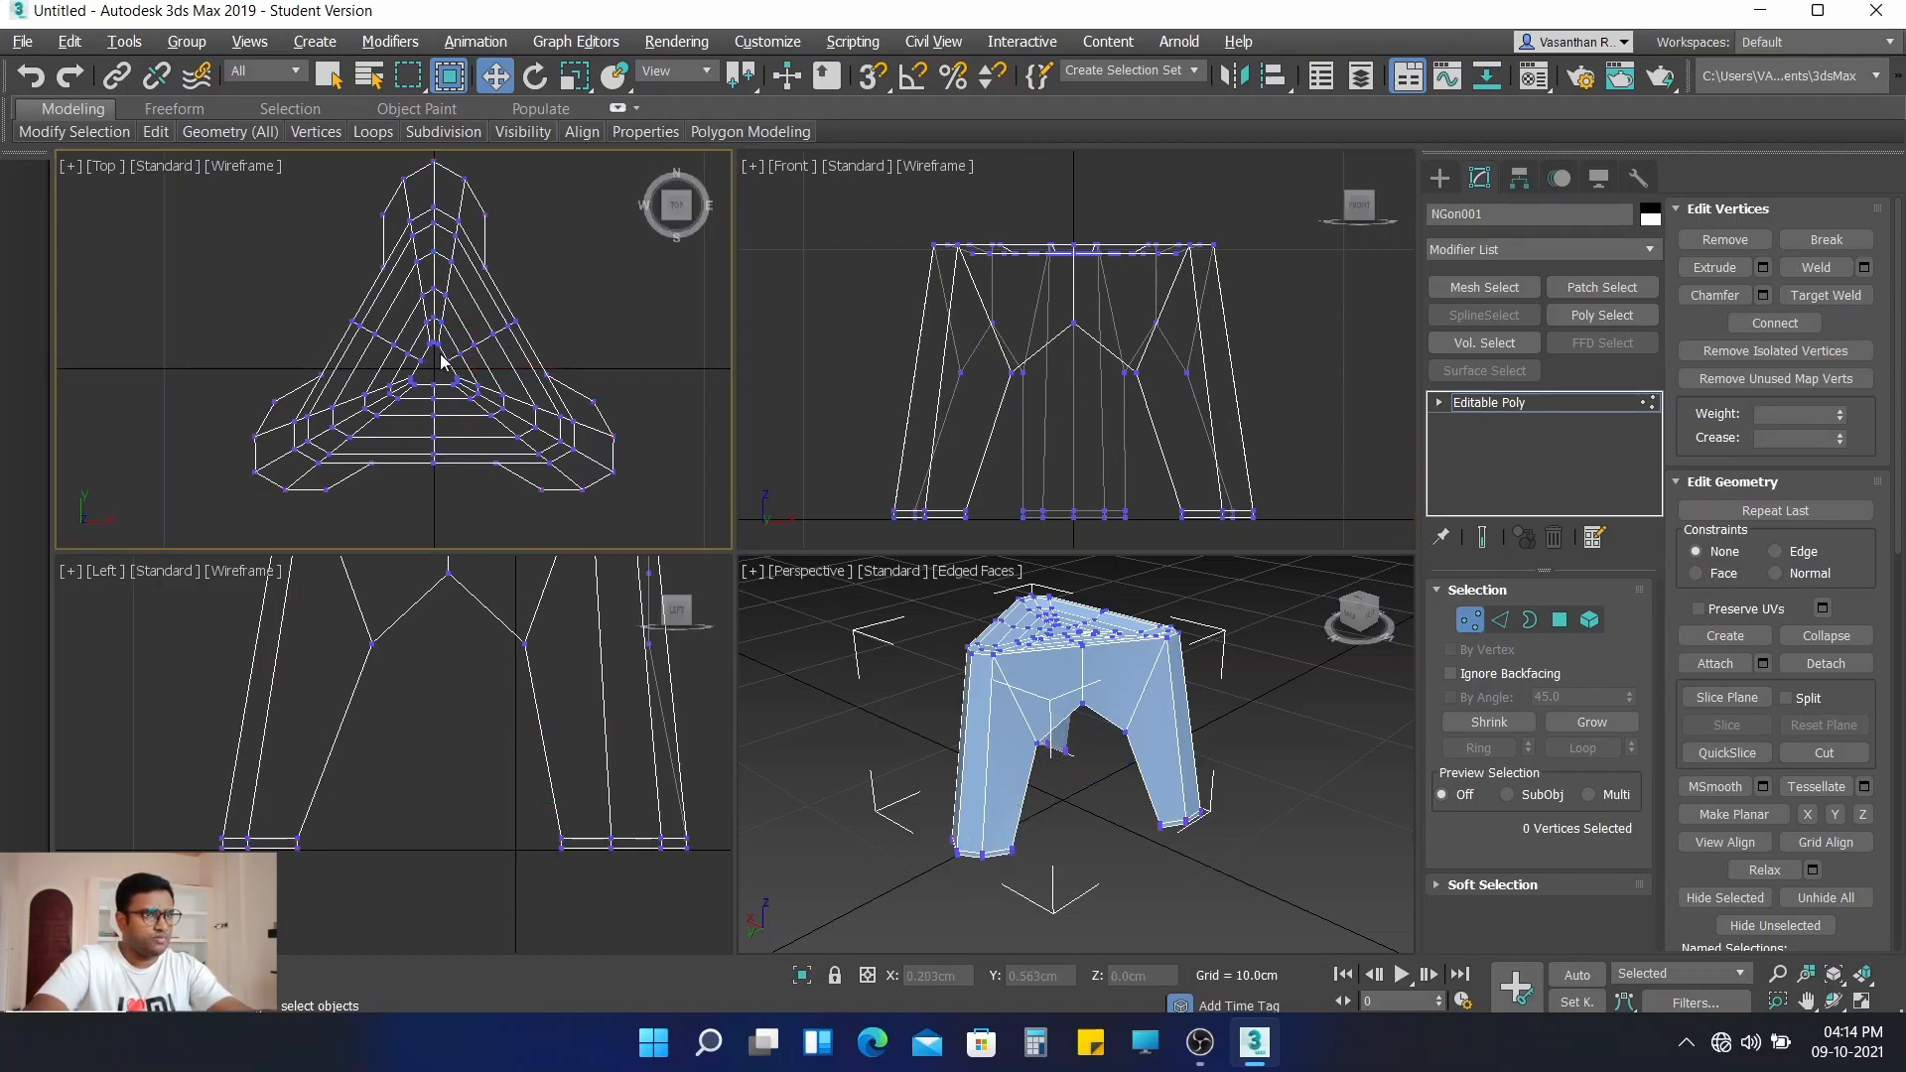
pyautogui.moveTo(437, 355); pyautogui.dragTo(470, 309)
pyautogui.click(628, 349)
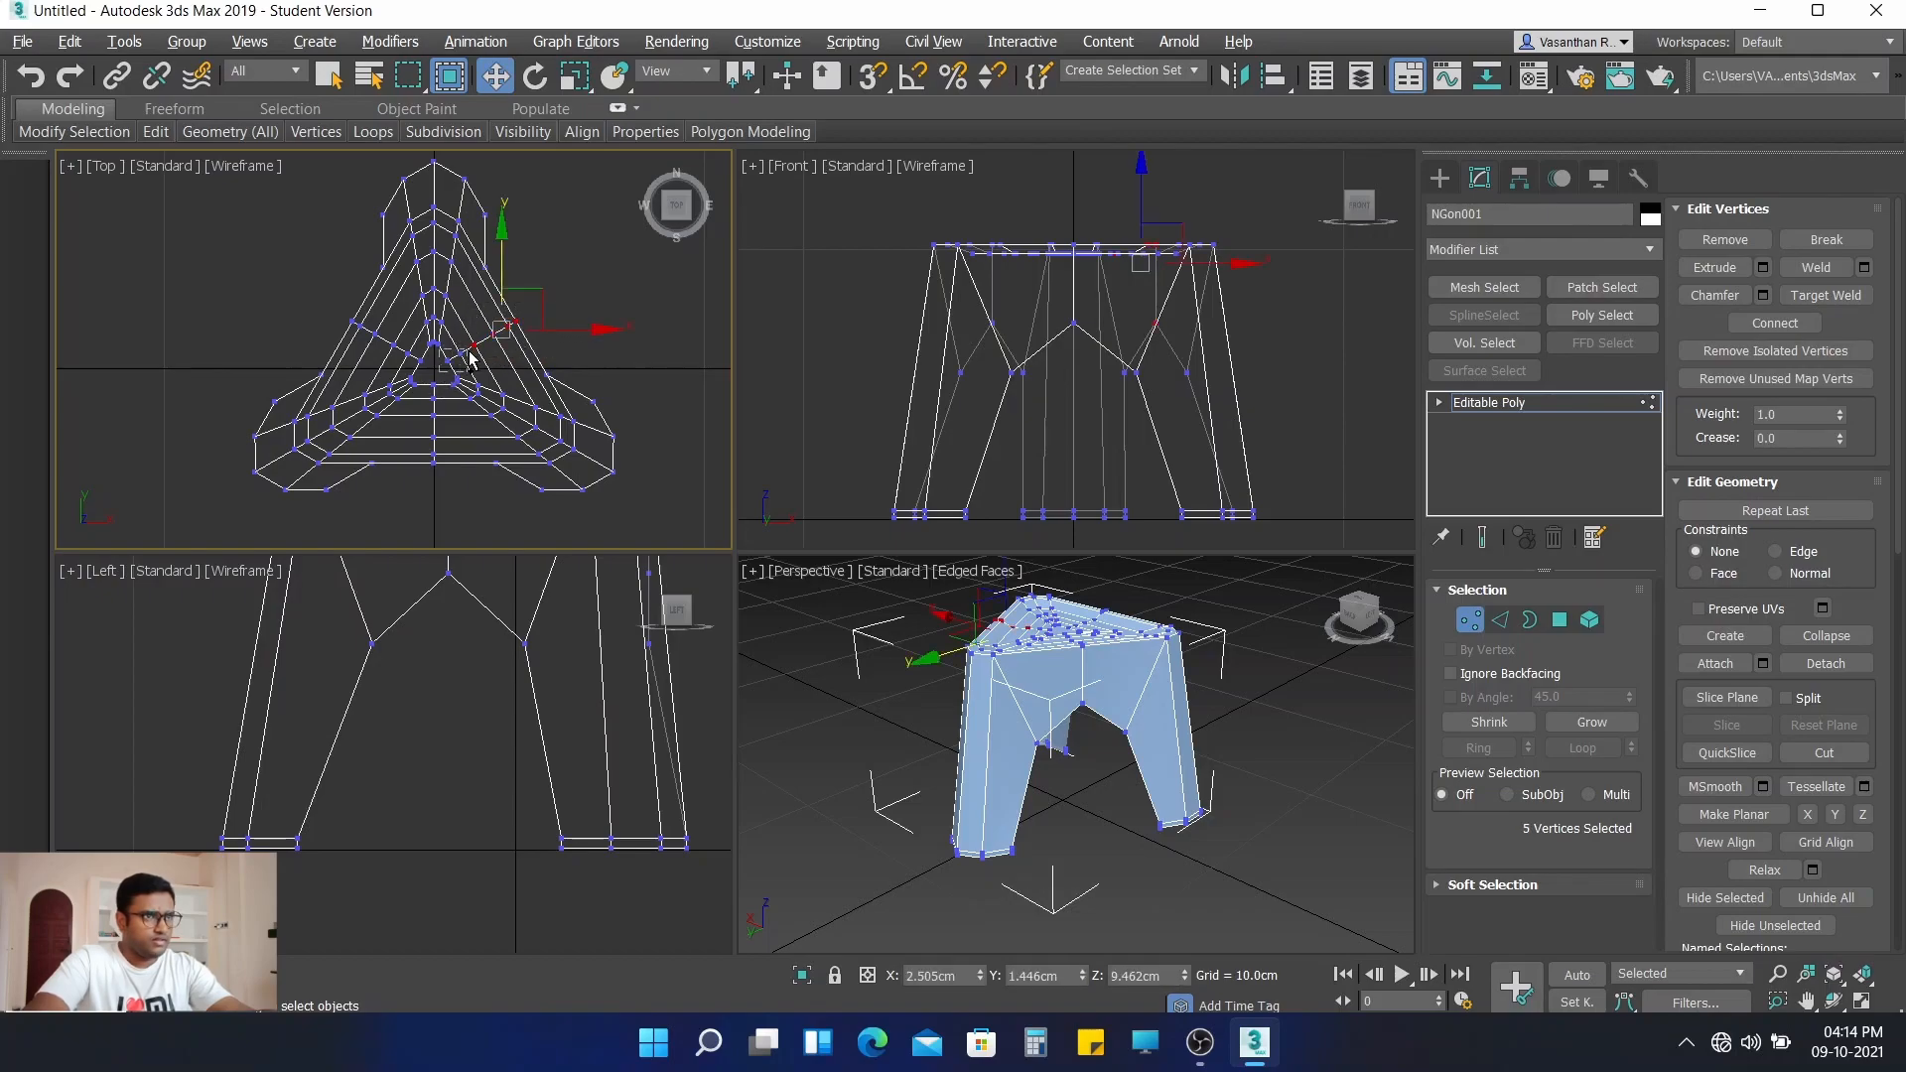
# - Add the mirrored midline row on the left-hand side to the selection and remove the two stray vertices near the center
pyautogui.keyDown('ctrl'); pyautogui.moveTo(470, 355); pyautogui.dragTo(290, 323); pyautogui.keyUp('ctrl')
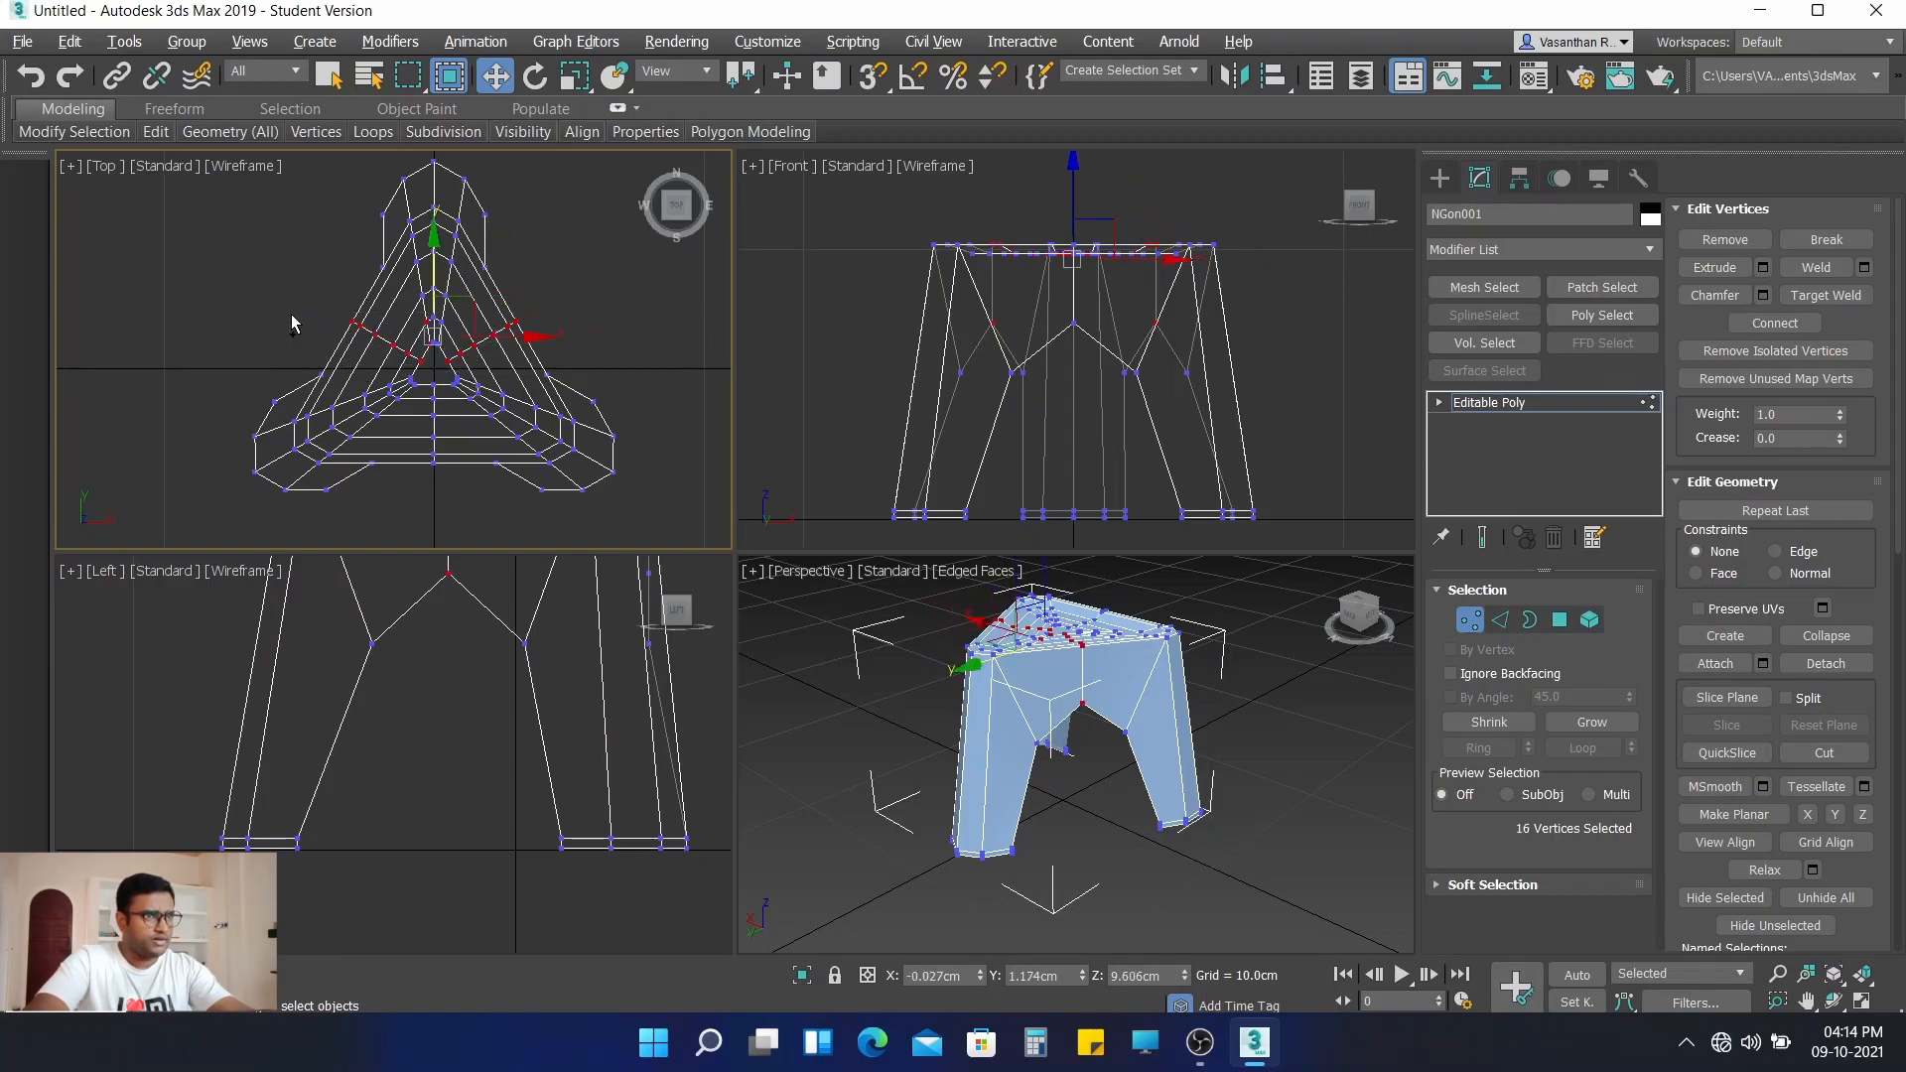
pyautogui.scroll(5, 419, 336)
pyautogui.scroll(3, 458, 354)
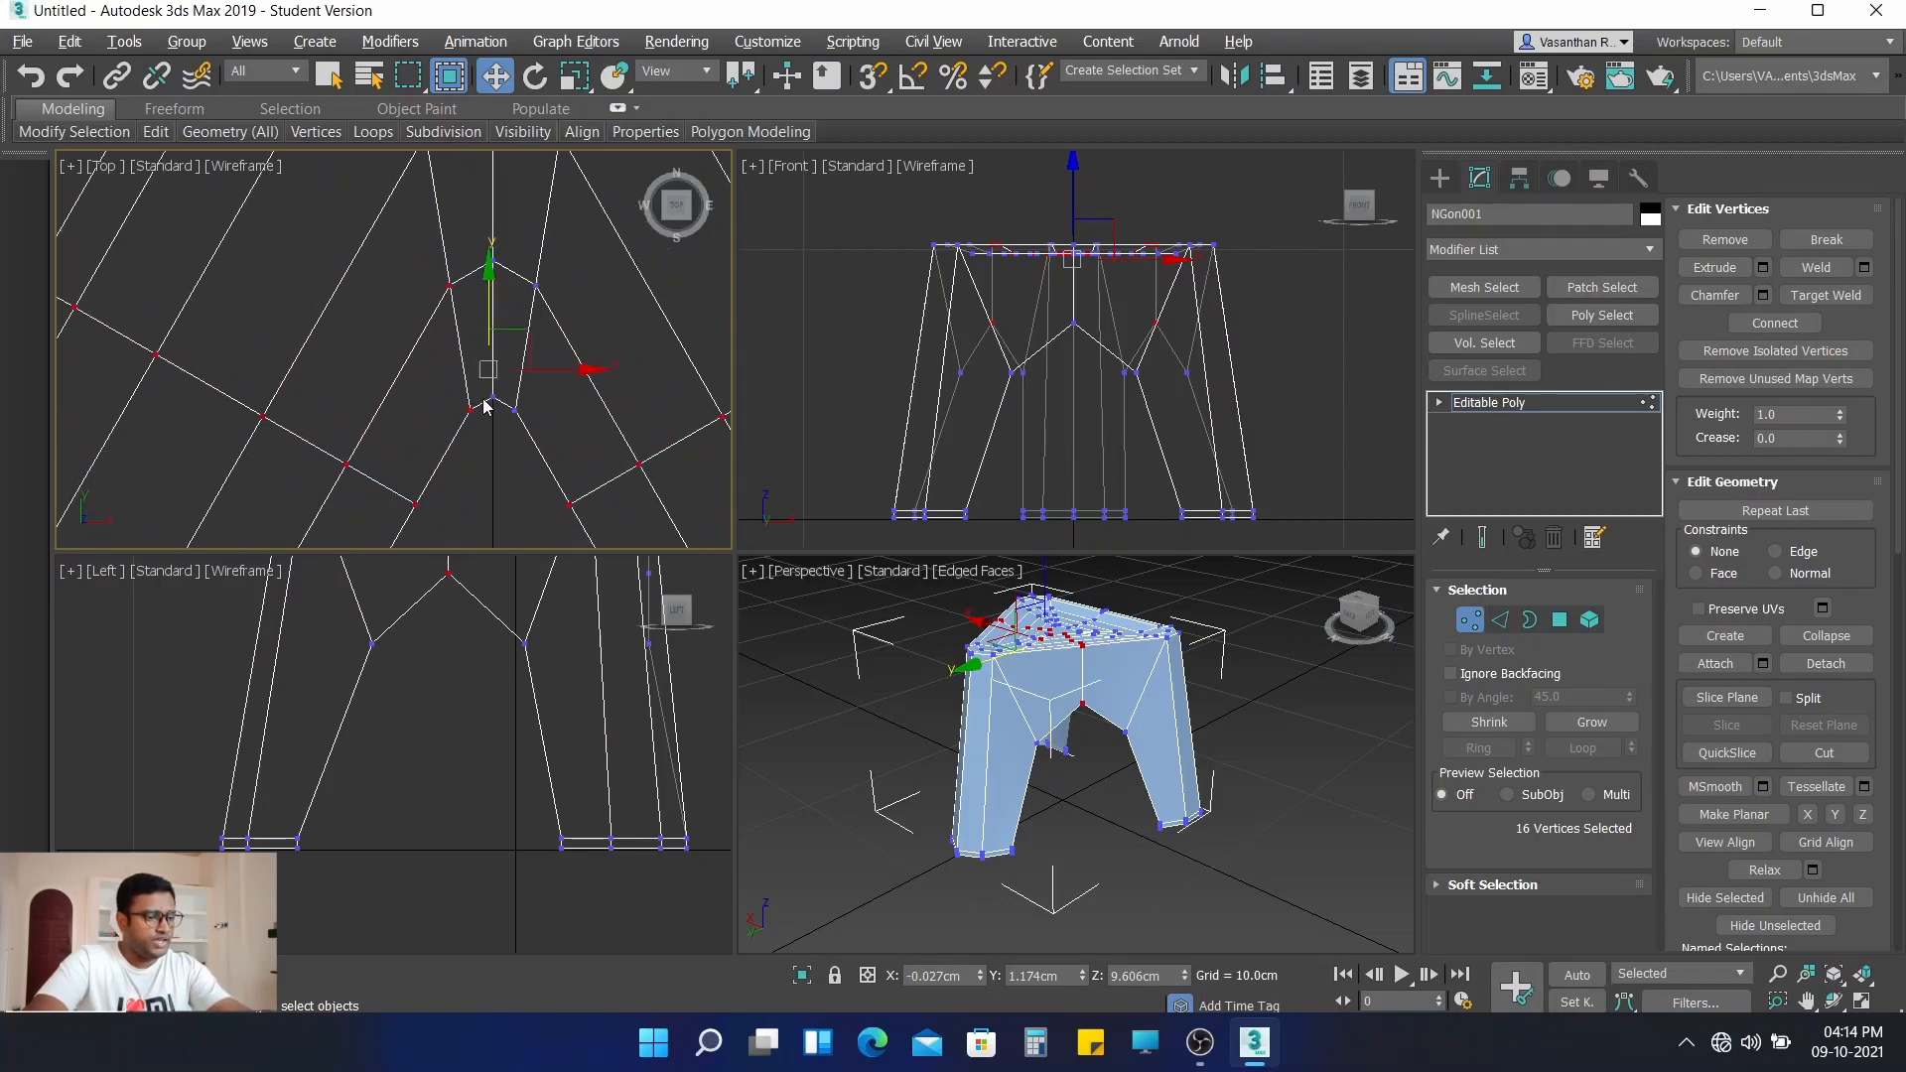
pyautogui.keyDown('alt'); pyautogui.click(473, 412); pyautogui.keyUp('alt')
pyautogui.keyDown('alt'); pyautogui.click(451, 286); pyautogui.keyUp('alt')
# - Add the midline vertices of the third seat side to the selection, leaving out the stray vertex beside the center
pyautogui.scroll(-5, 460, 355)
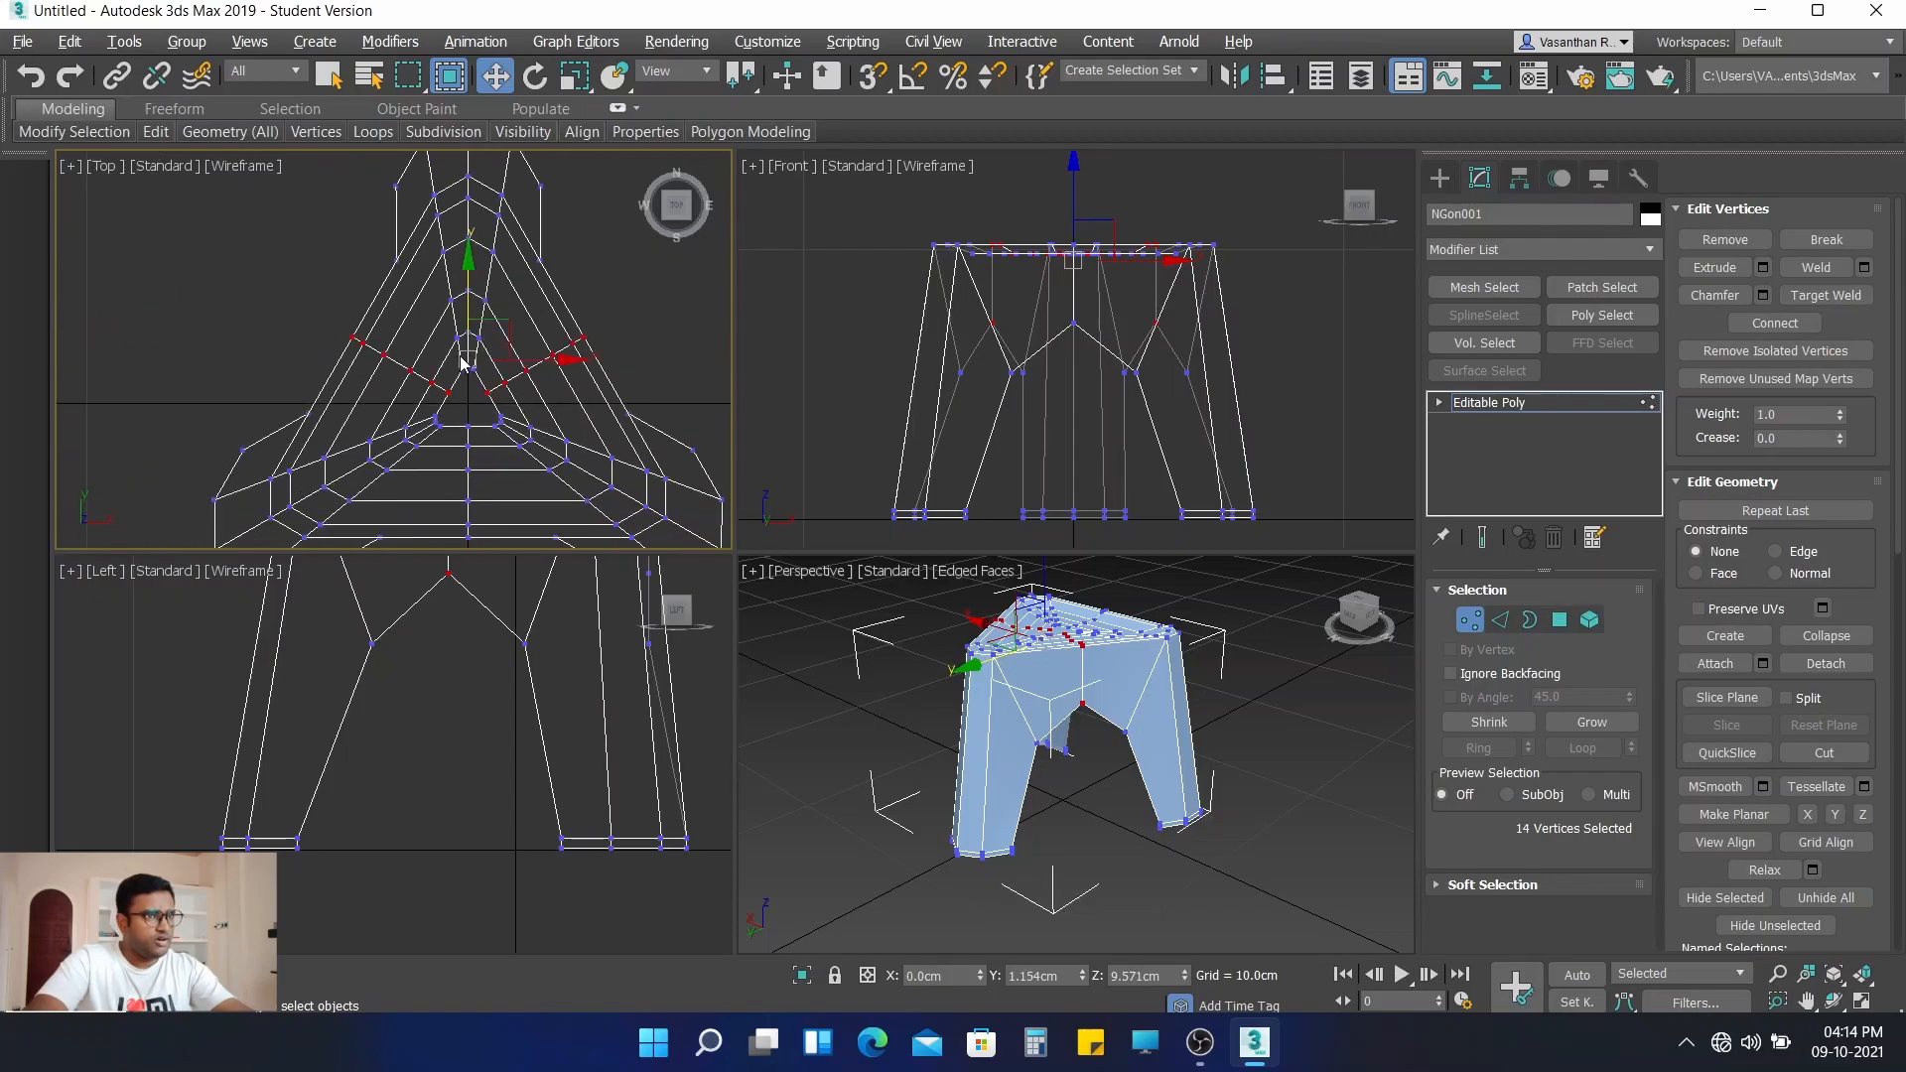
pyautogui.moveTo(489, 481); pyautogui.dragTo(443, 383, button='middle')
pyautogui.moveTo(419, 318); pyautogui.dragTo(419, 320)
pyautogui.scroll(-2, 459, 355)
pyautogui.moveTo(507, 325); pyautogui.dragTo(471, 373, button='middle')
pyautogui.hotkey('ctrl', 'z')
pyautogui.moveTo(423, 494); pyautogui.dragTo(394, 387)
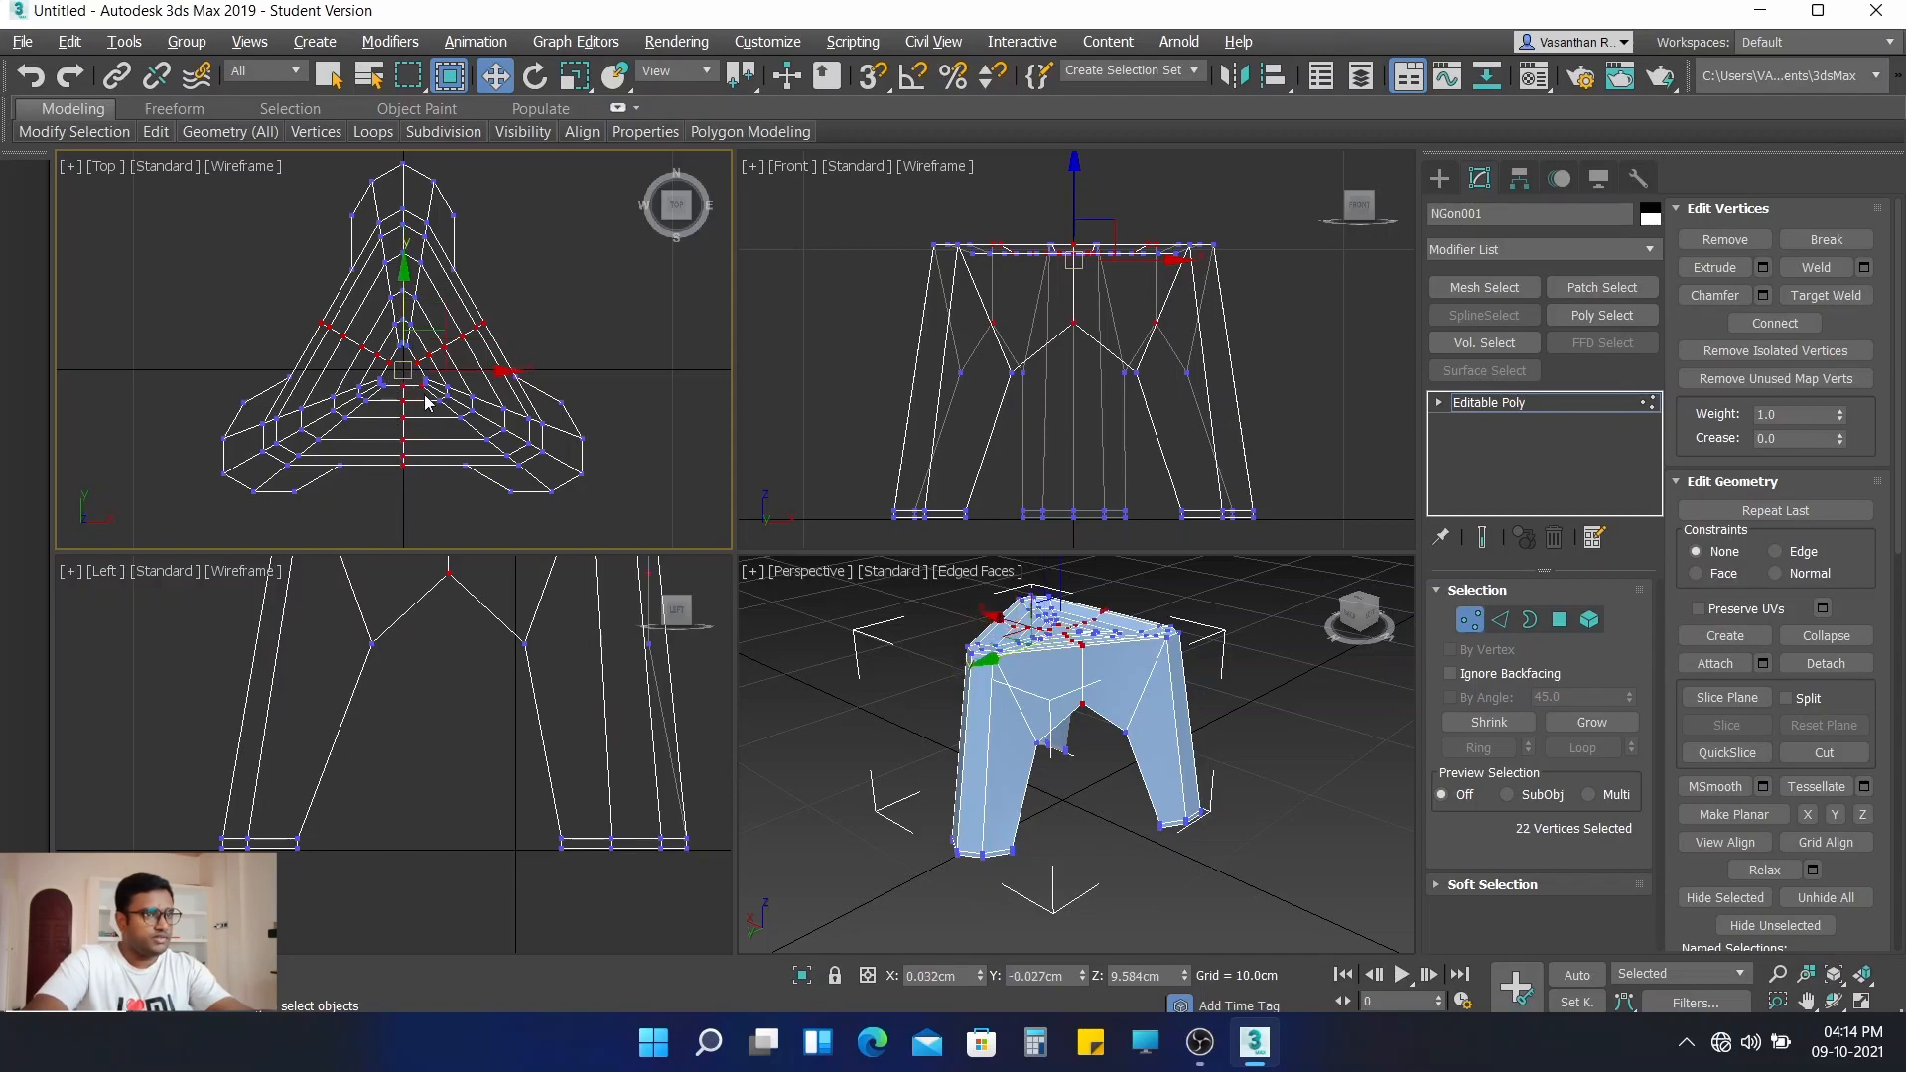
pyautogui.scroll(5, 420, 397)
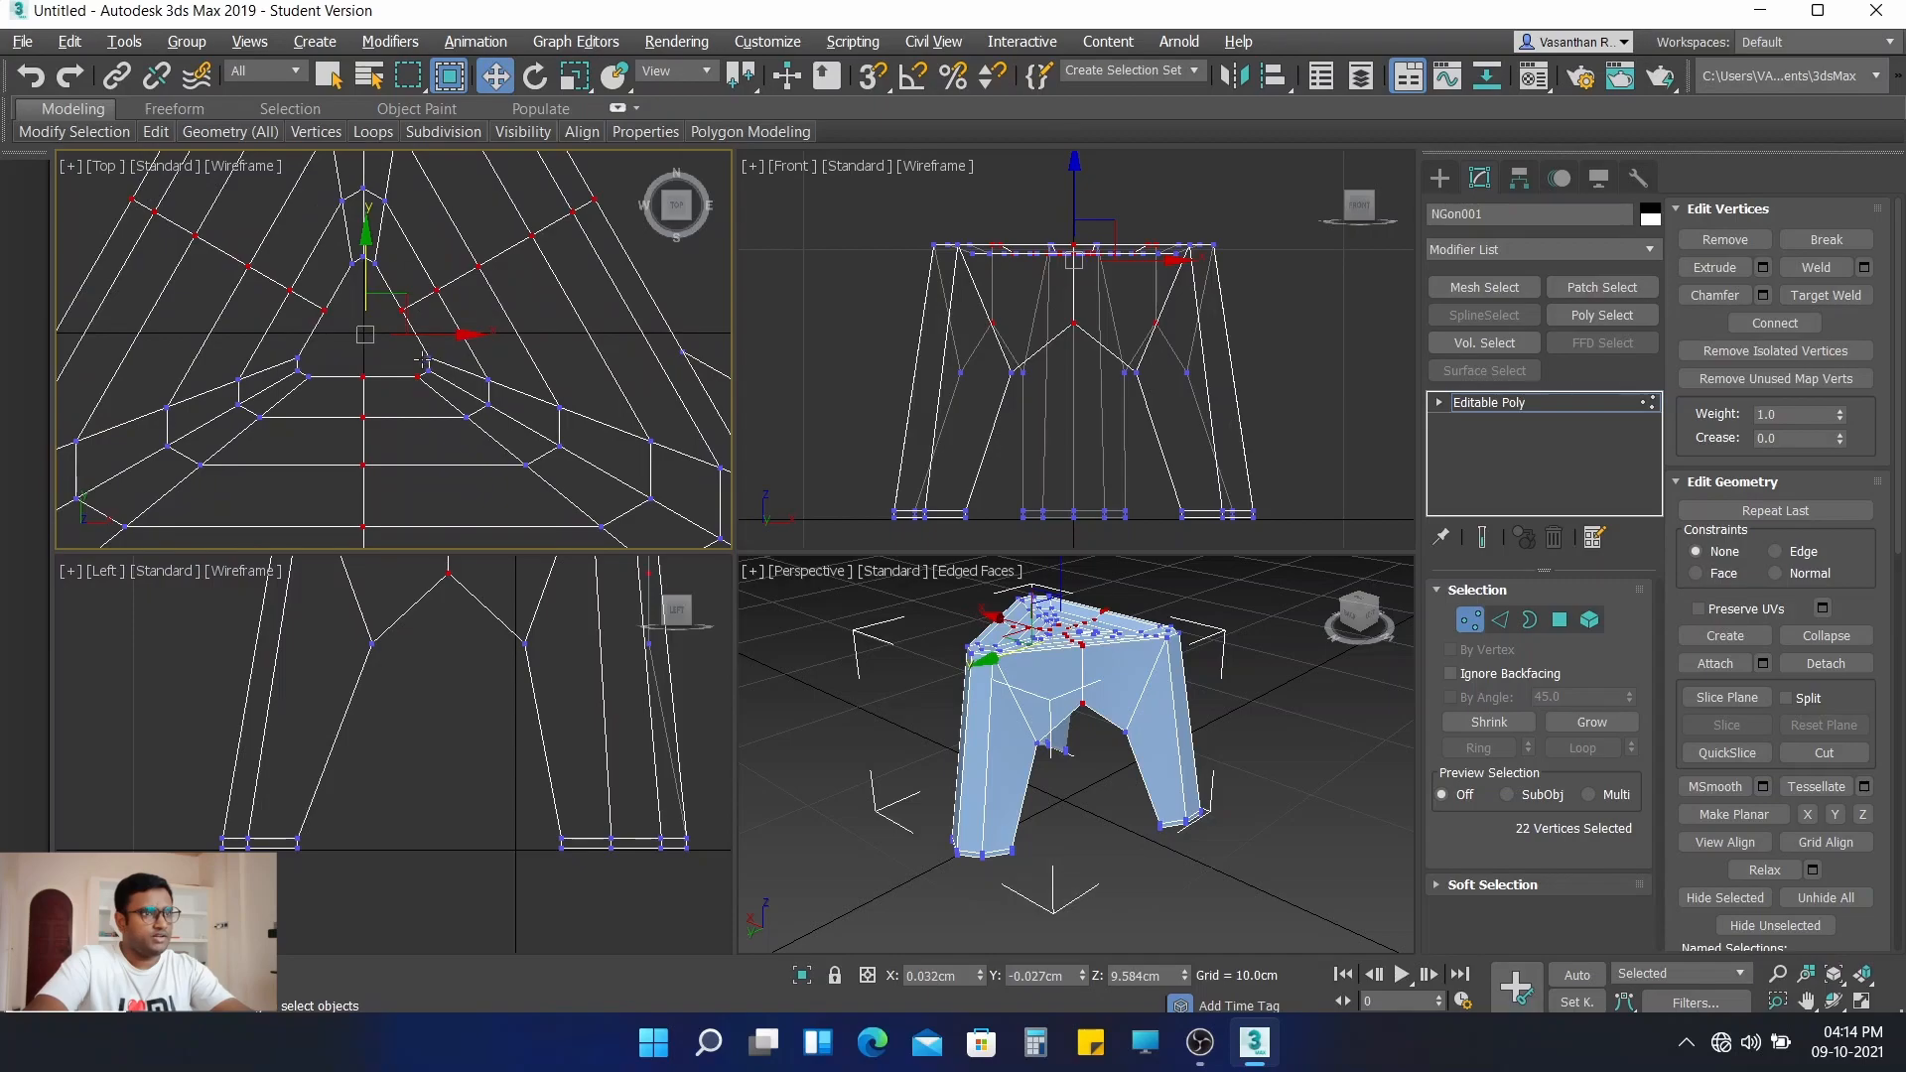
pyautogui.keyDown('alt'); pyautogui.click(418, 377); pyautogui.keyUp('alt')
pyautogui.scroll(-5, 419, 421)
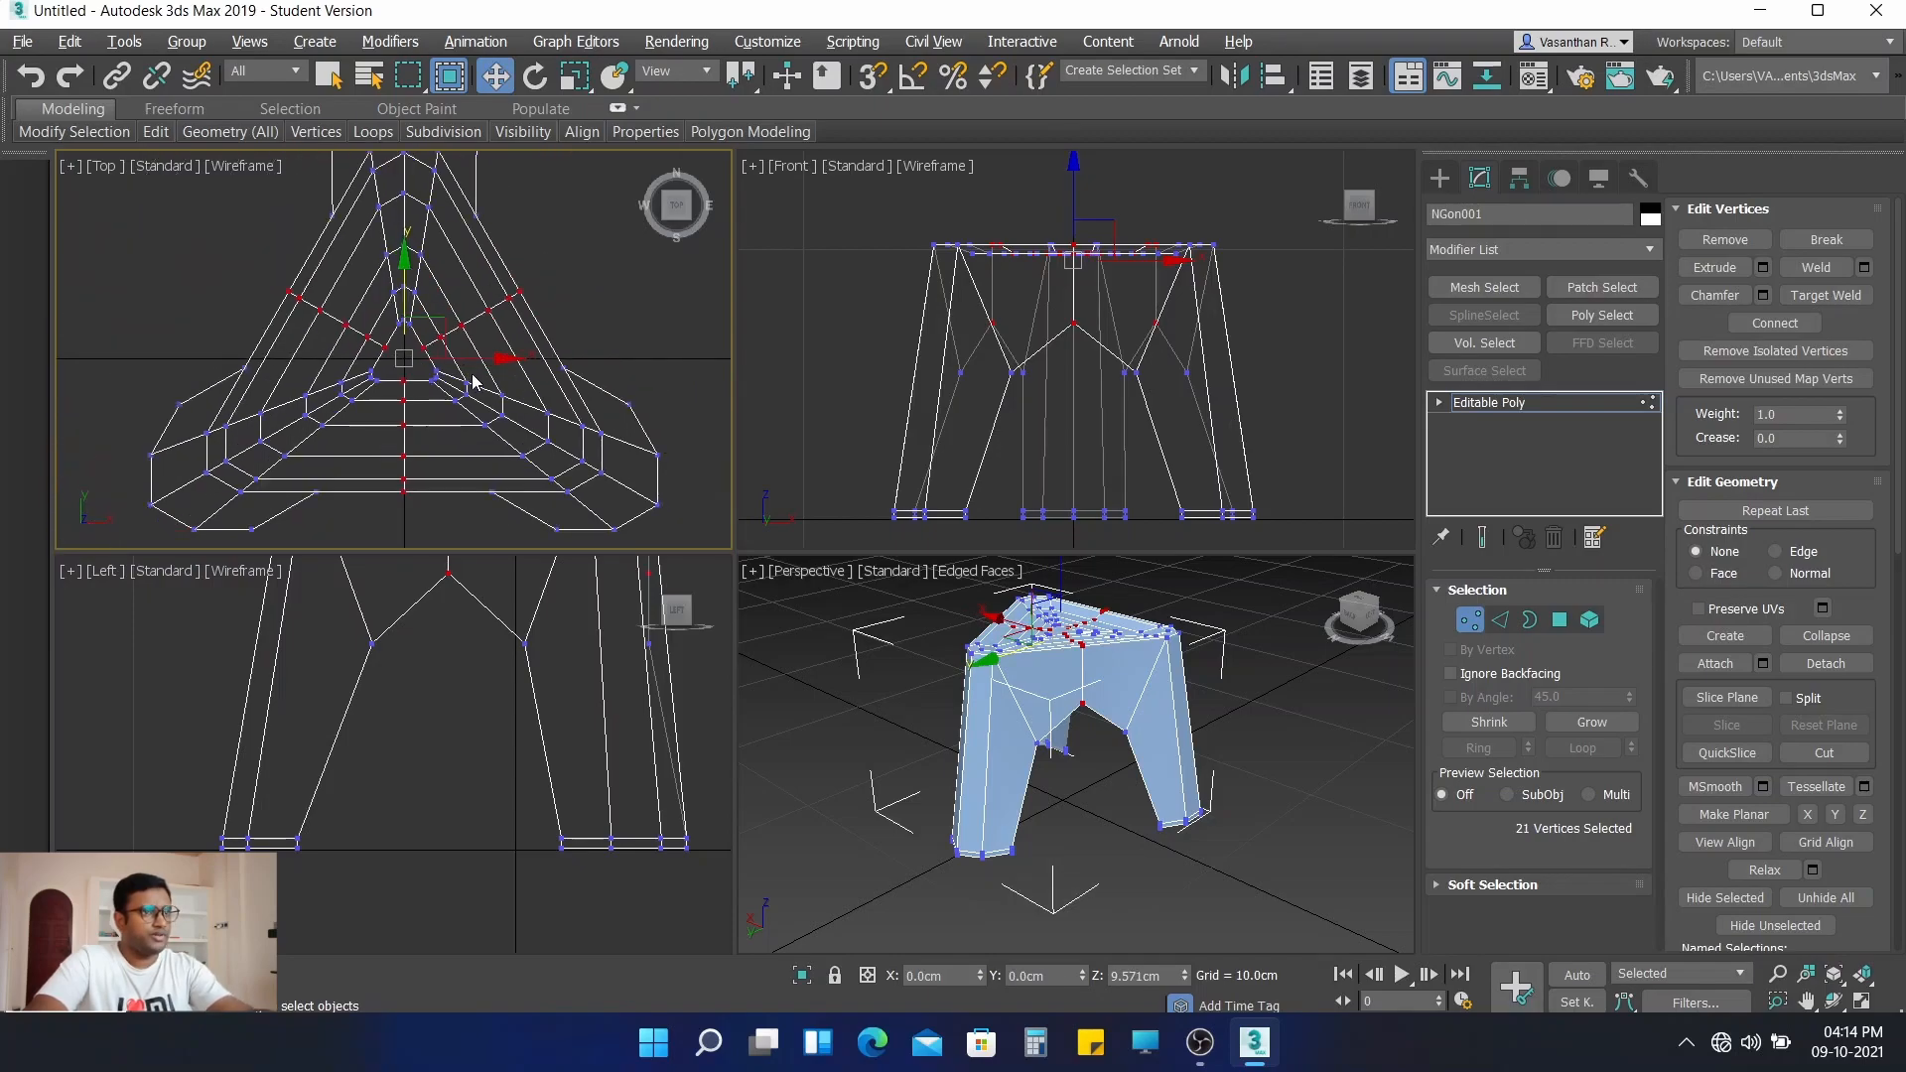
pyautogui.moveTo(574, 319)
pyautogui.mouseDown(button='middle')
pyautogui.moveTo(568, 342)
pyautogui.moveTo(557, 315)
pyautogui.mouseUp(button='middle')
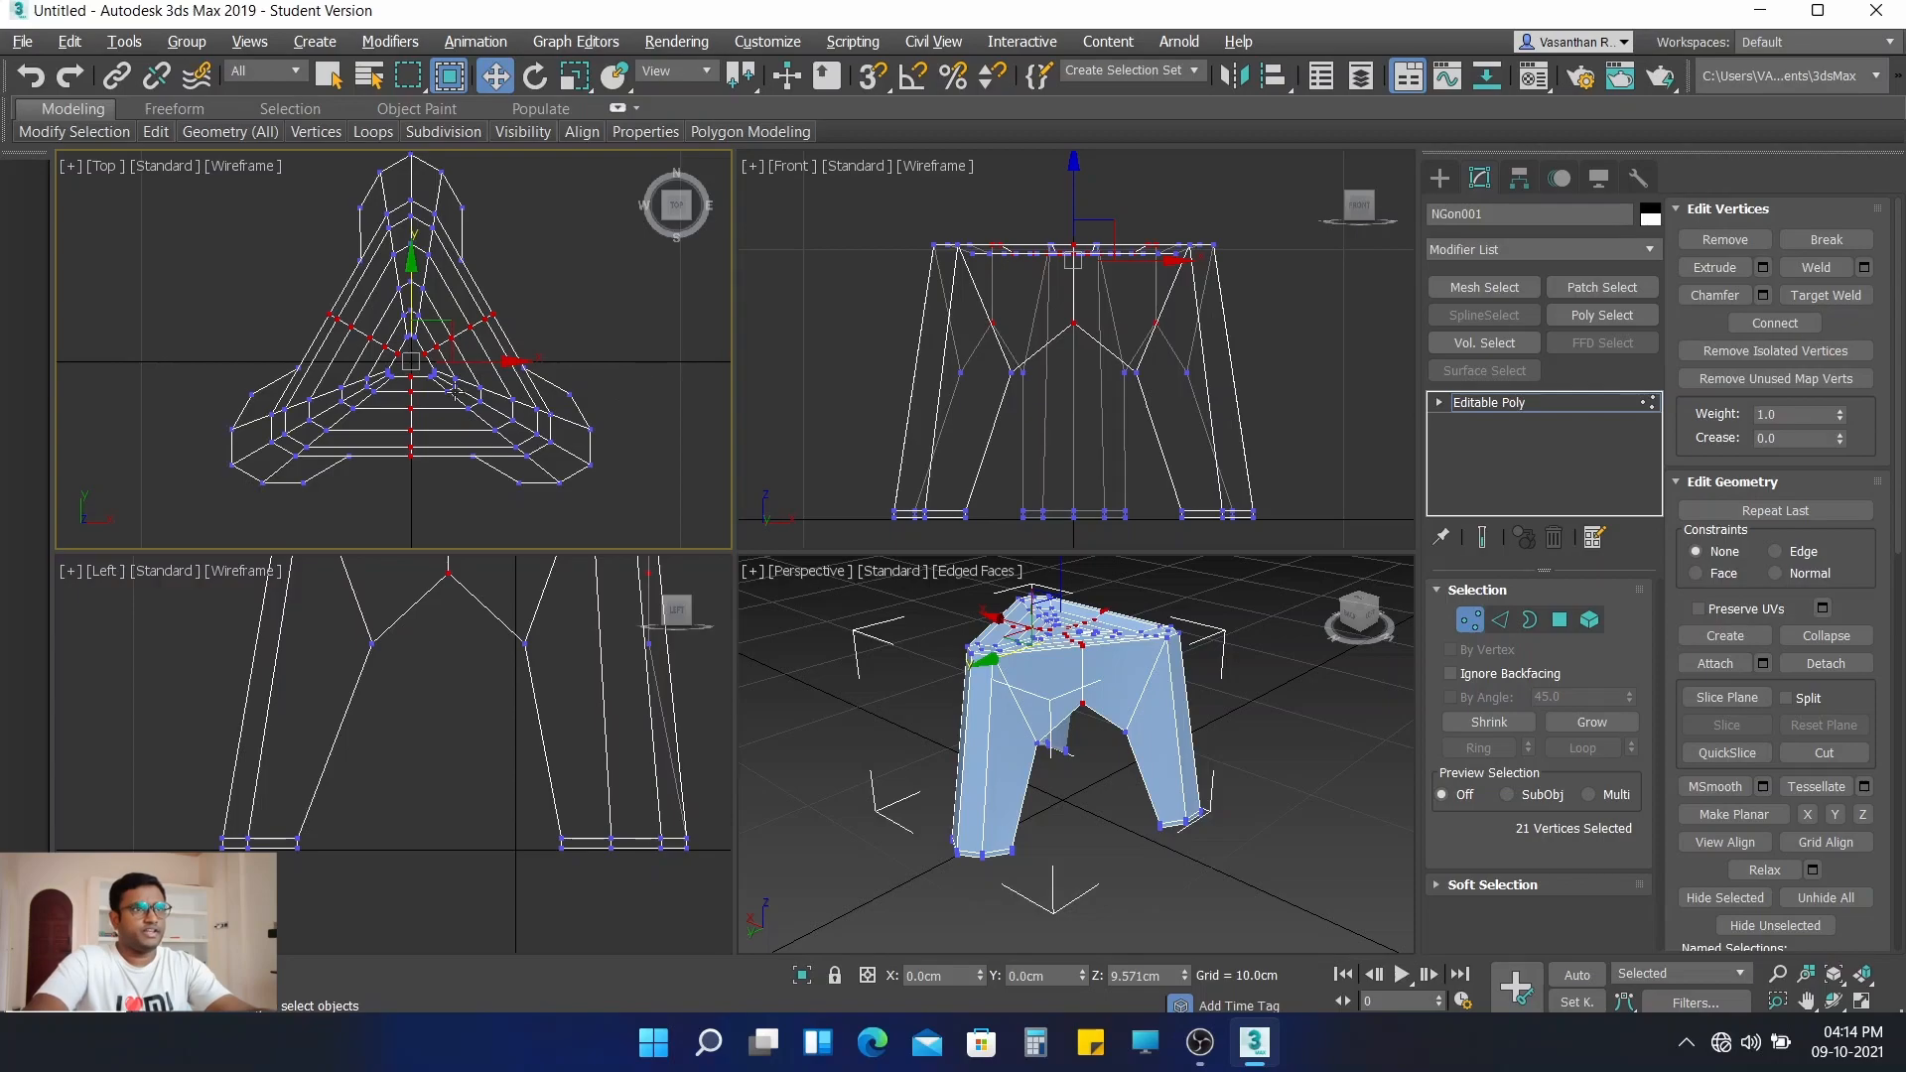
# - Scale the selected midline vertices uniformly outward so the three sides bulge between the legs, and leave vertex editing
pyautogui.click(581, 80)
pyautogui.moveTo(436, 351); pyautogui.dragTo(428, 311)
pyautogui.scroll(-4, 425, 652)
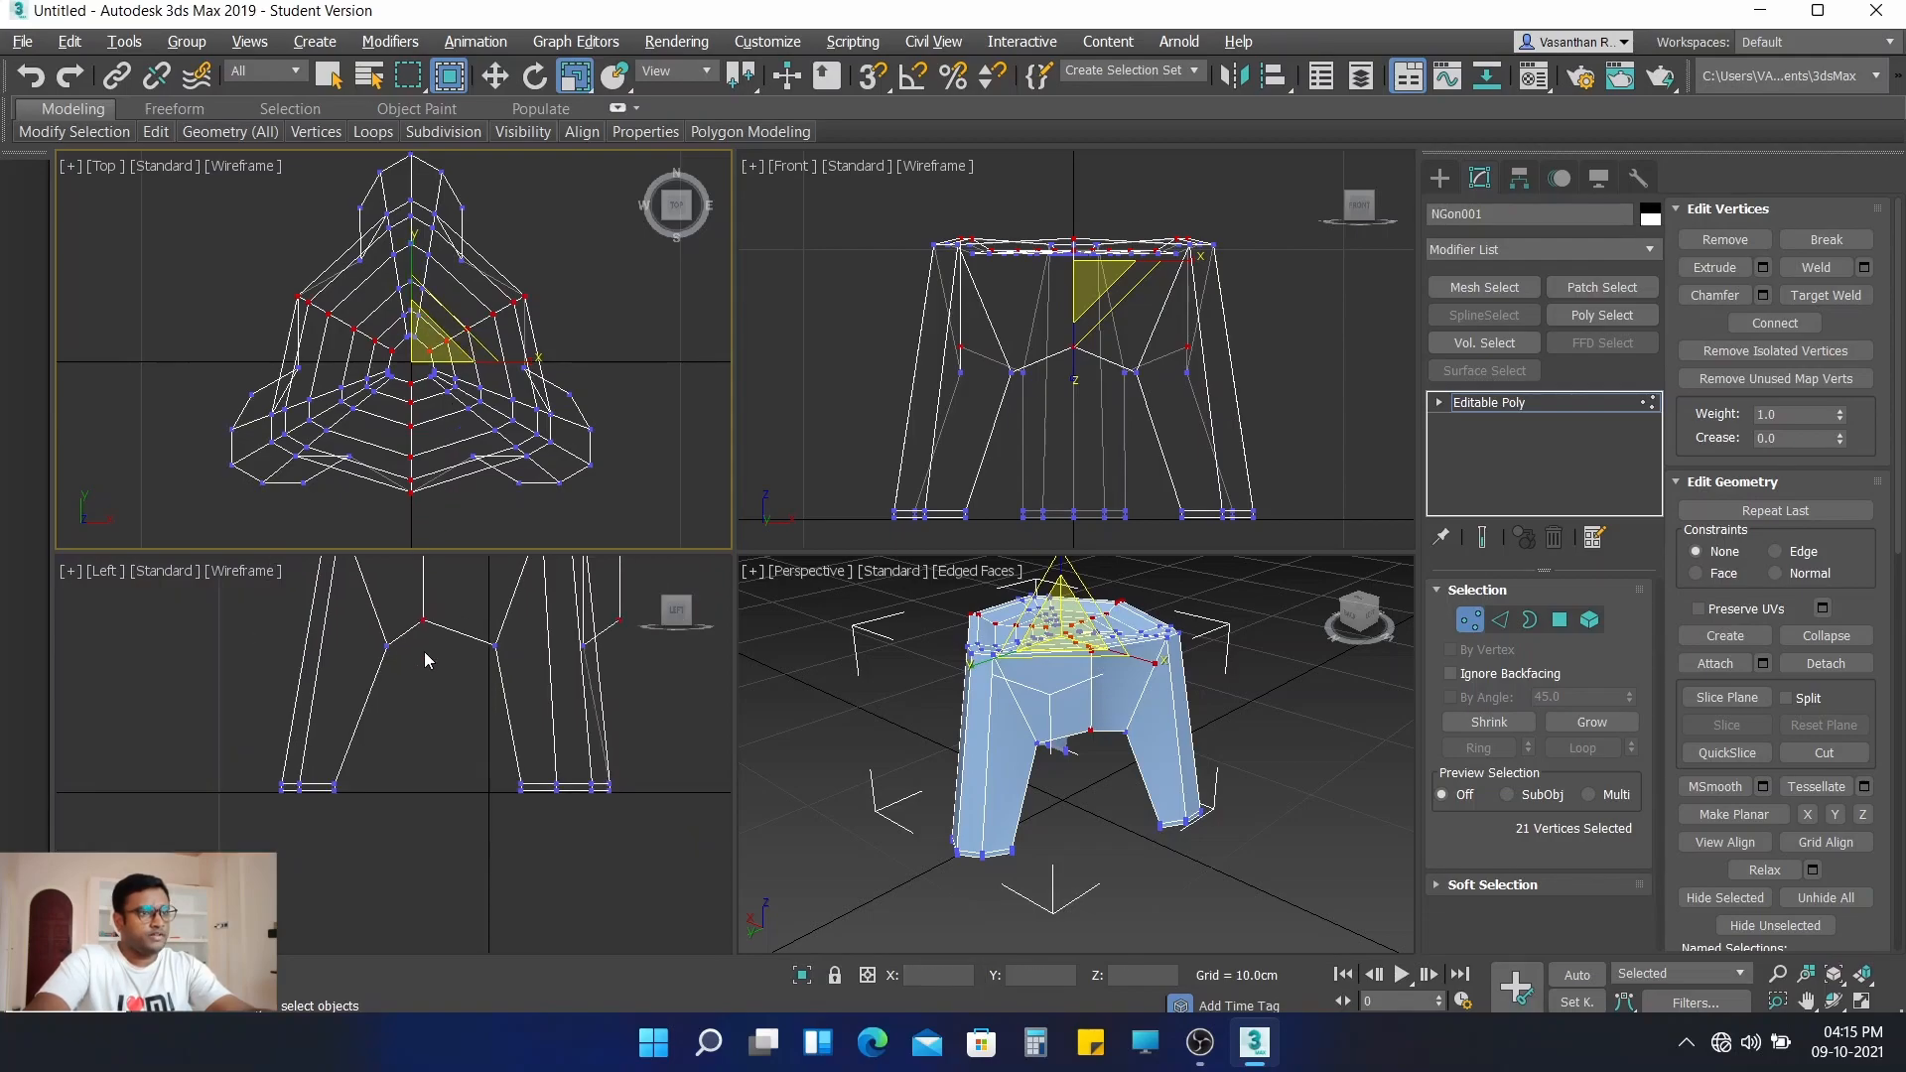
pyautogui.click(406, 385)
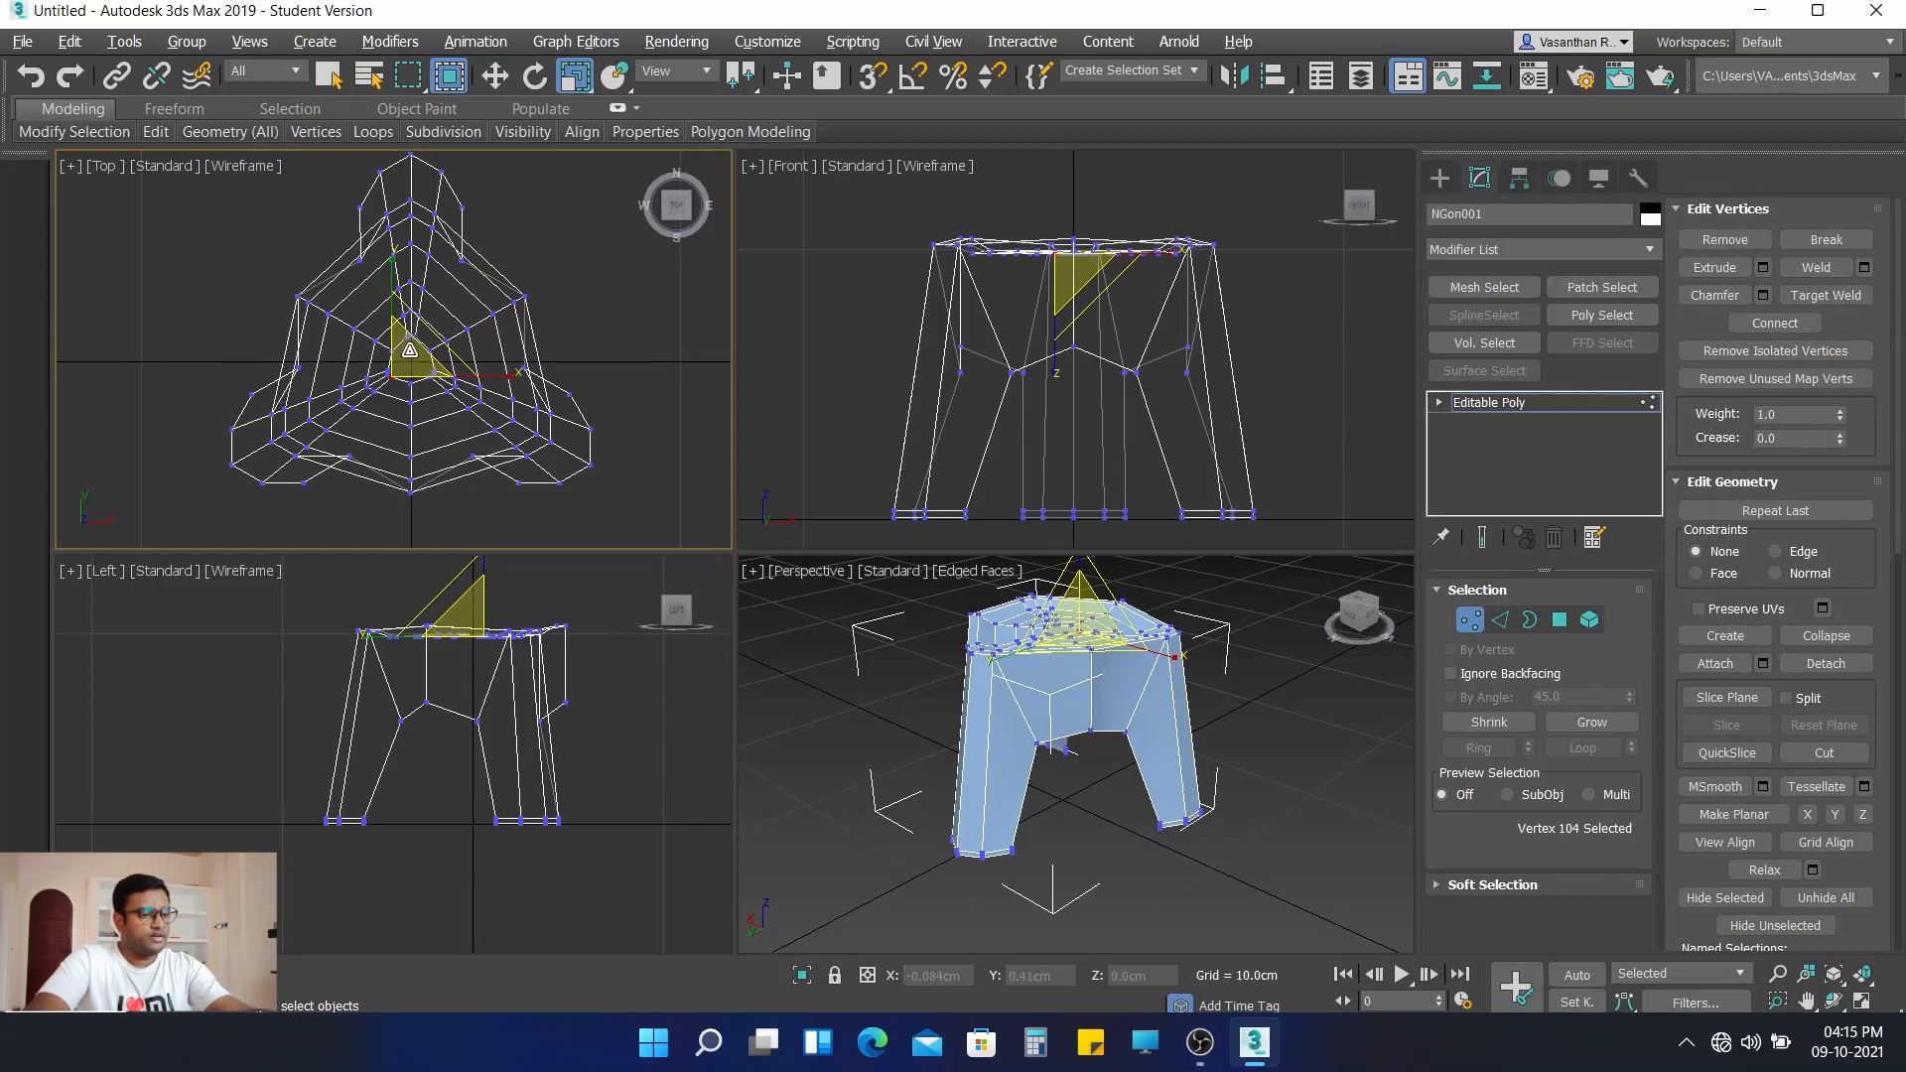
pyautogui.hotkey('ctrl', 'z')
pyautogui.moveTo(436, 356)
pyautogui.mouseDown()
pyautogui.moveTo(439, 324)
pyautogui.moveTo(440, 355)
pyautogui.mouseUp()
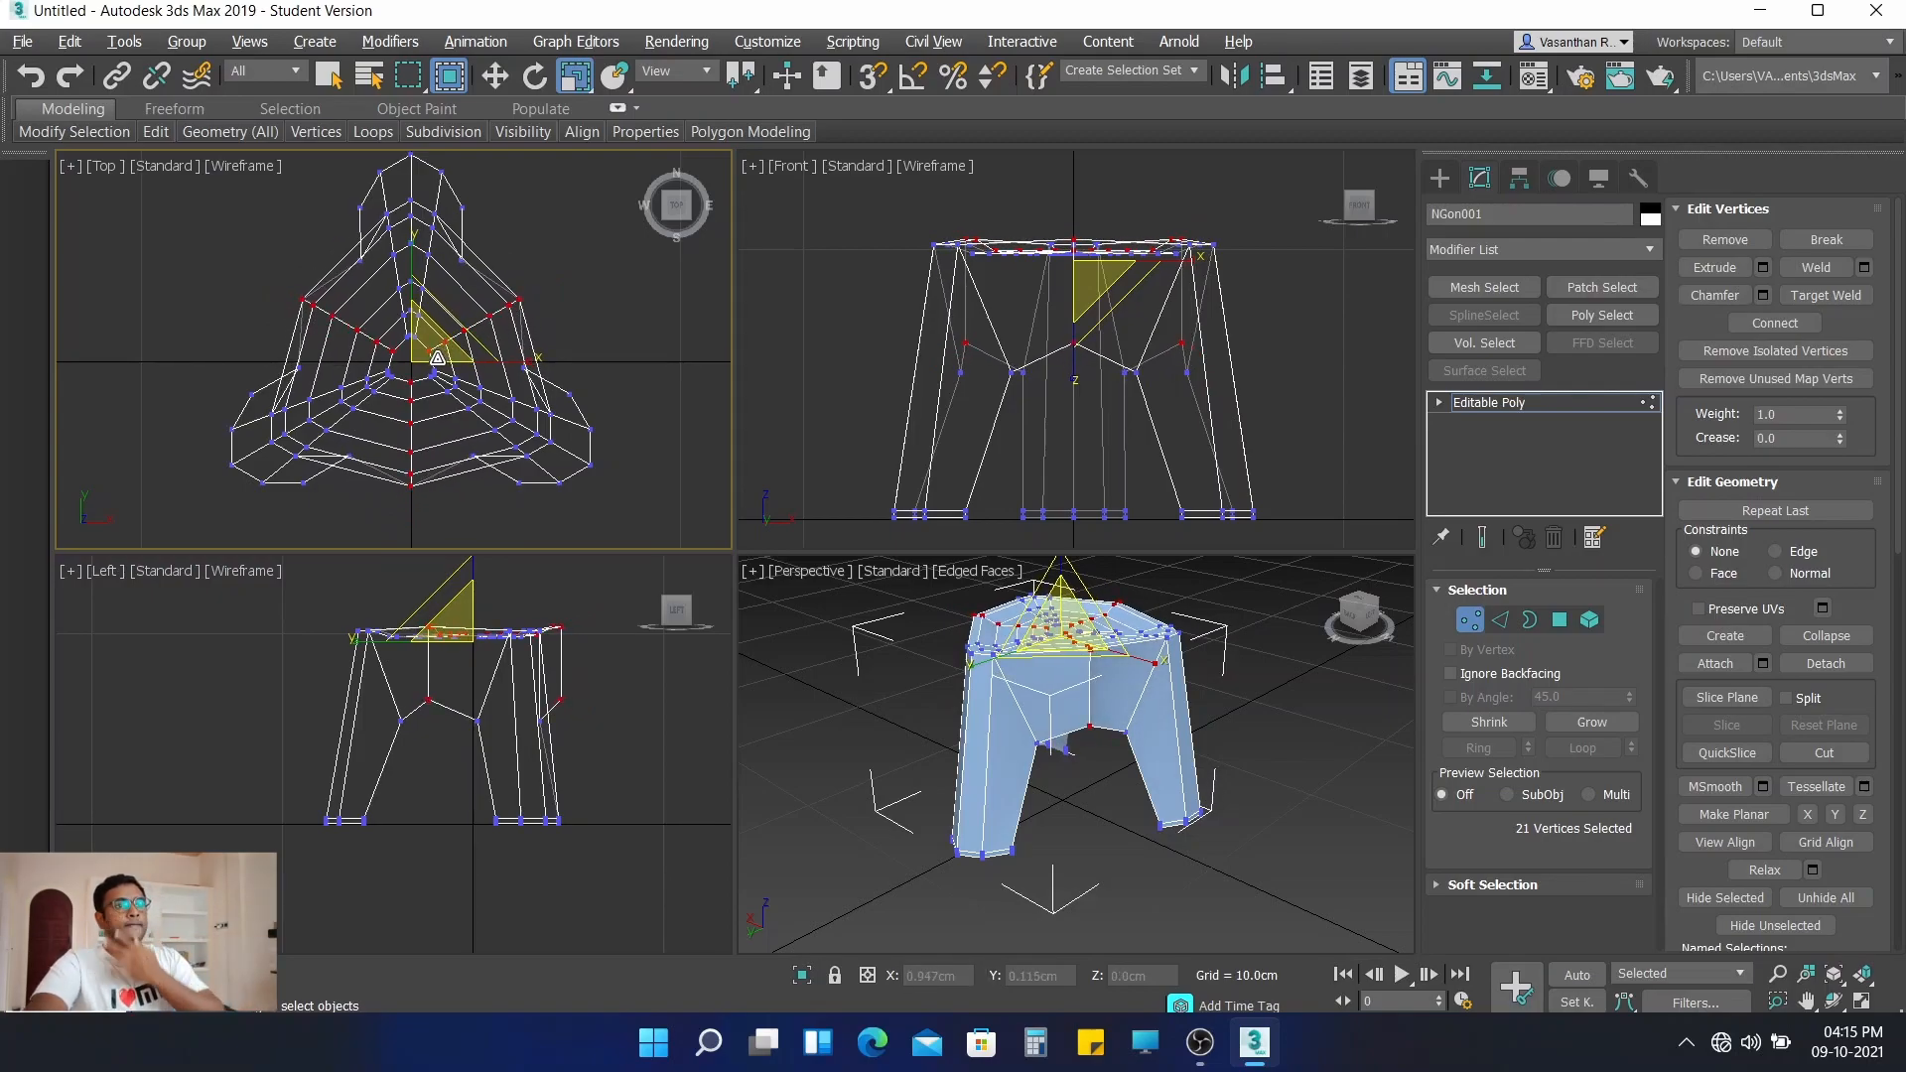
pyautogui.moveTo(437, 349); pyautogui.dragTo(429, 350)
pyautogui.click(562, 287)
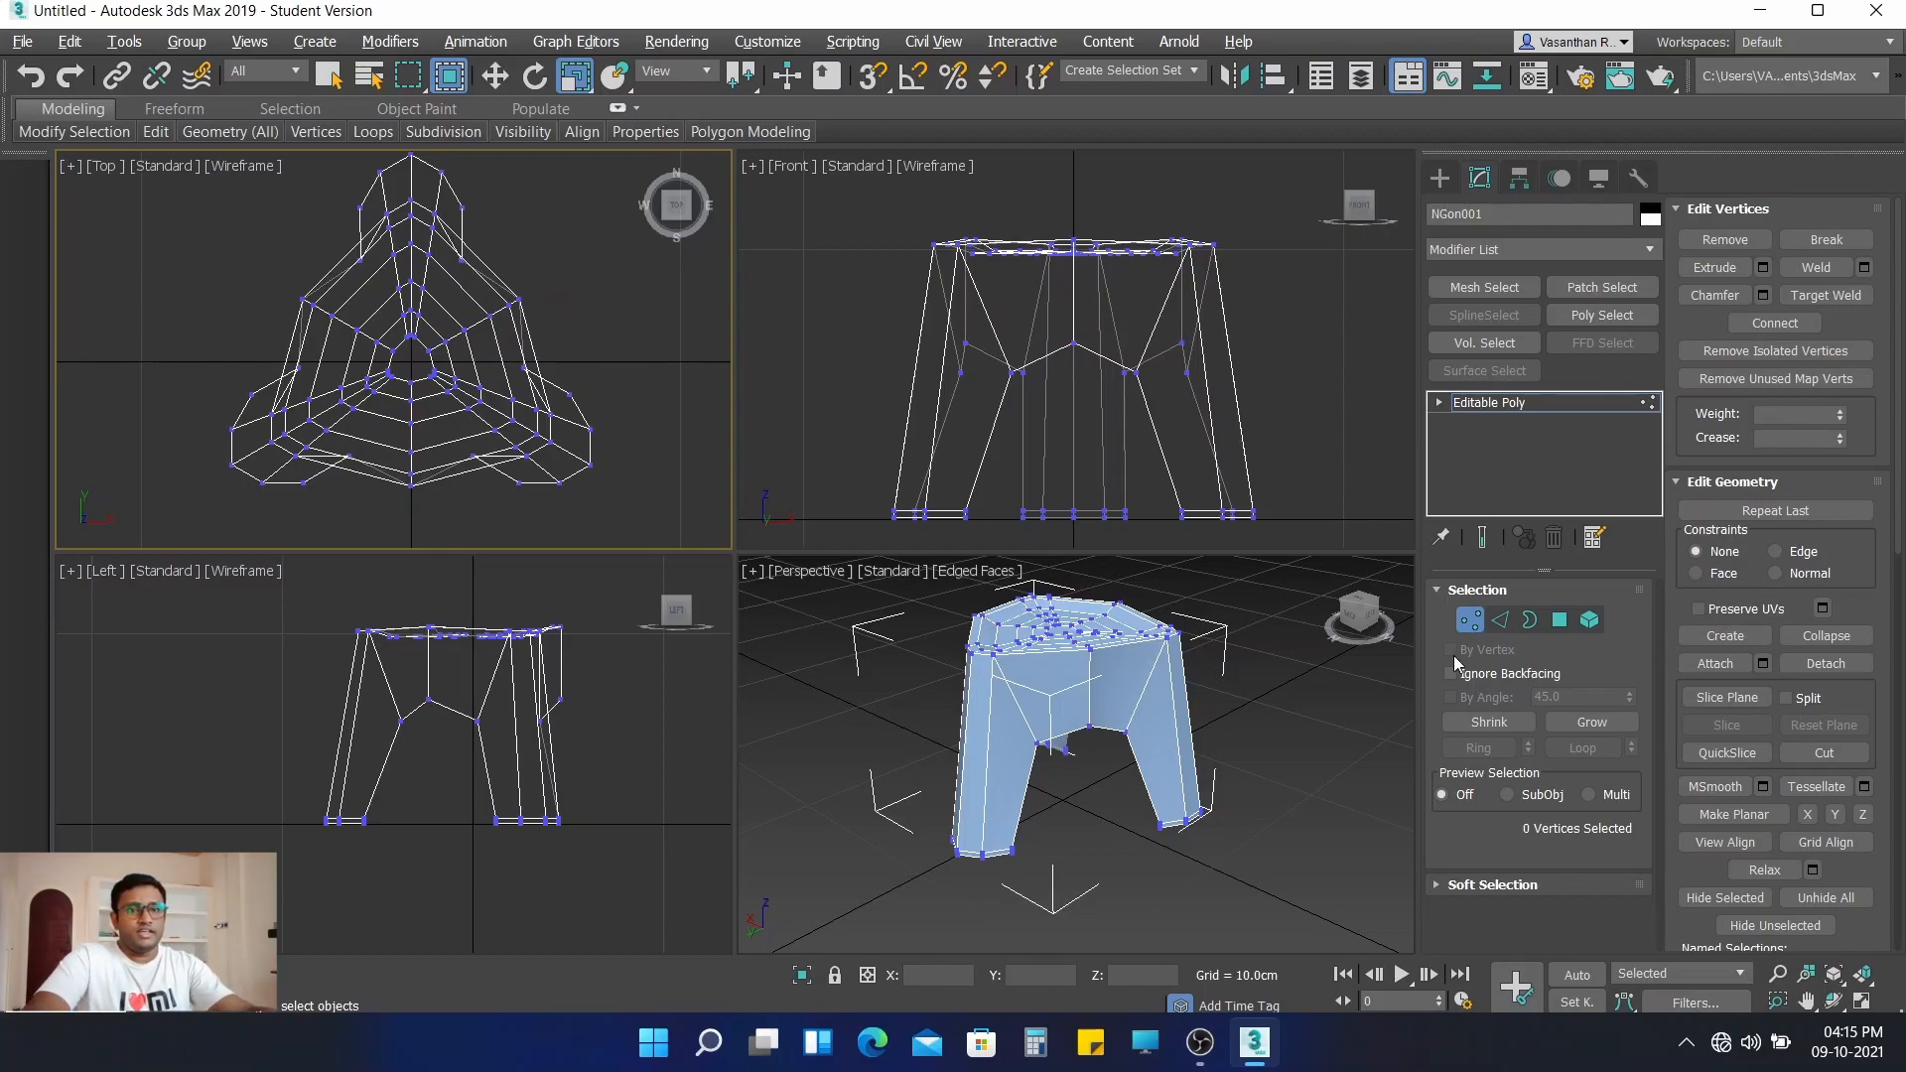
pyautogui.click(1473, 621)
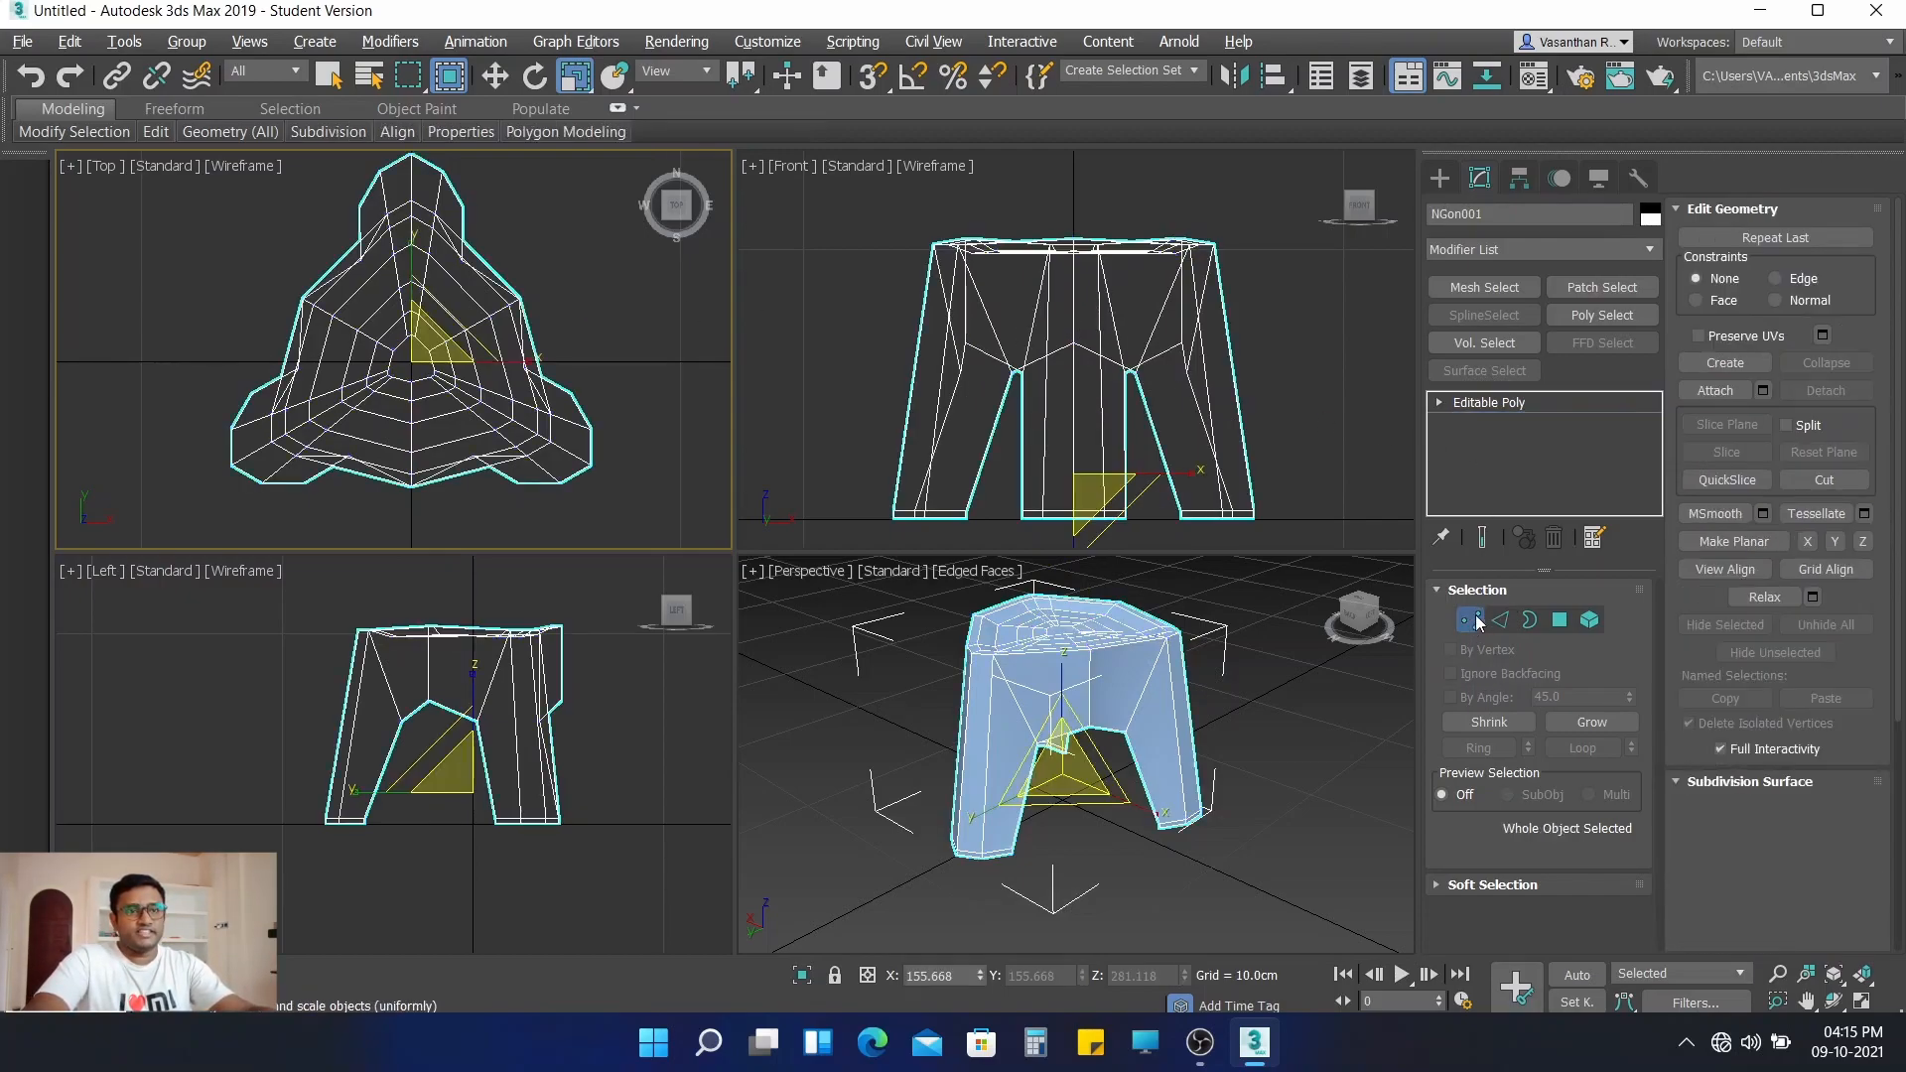
# - Apply a Shell modifier to the stool with an outer amount of 0.2 cm
pyautogui.click(1523, 250)
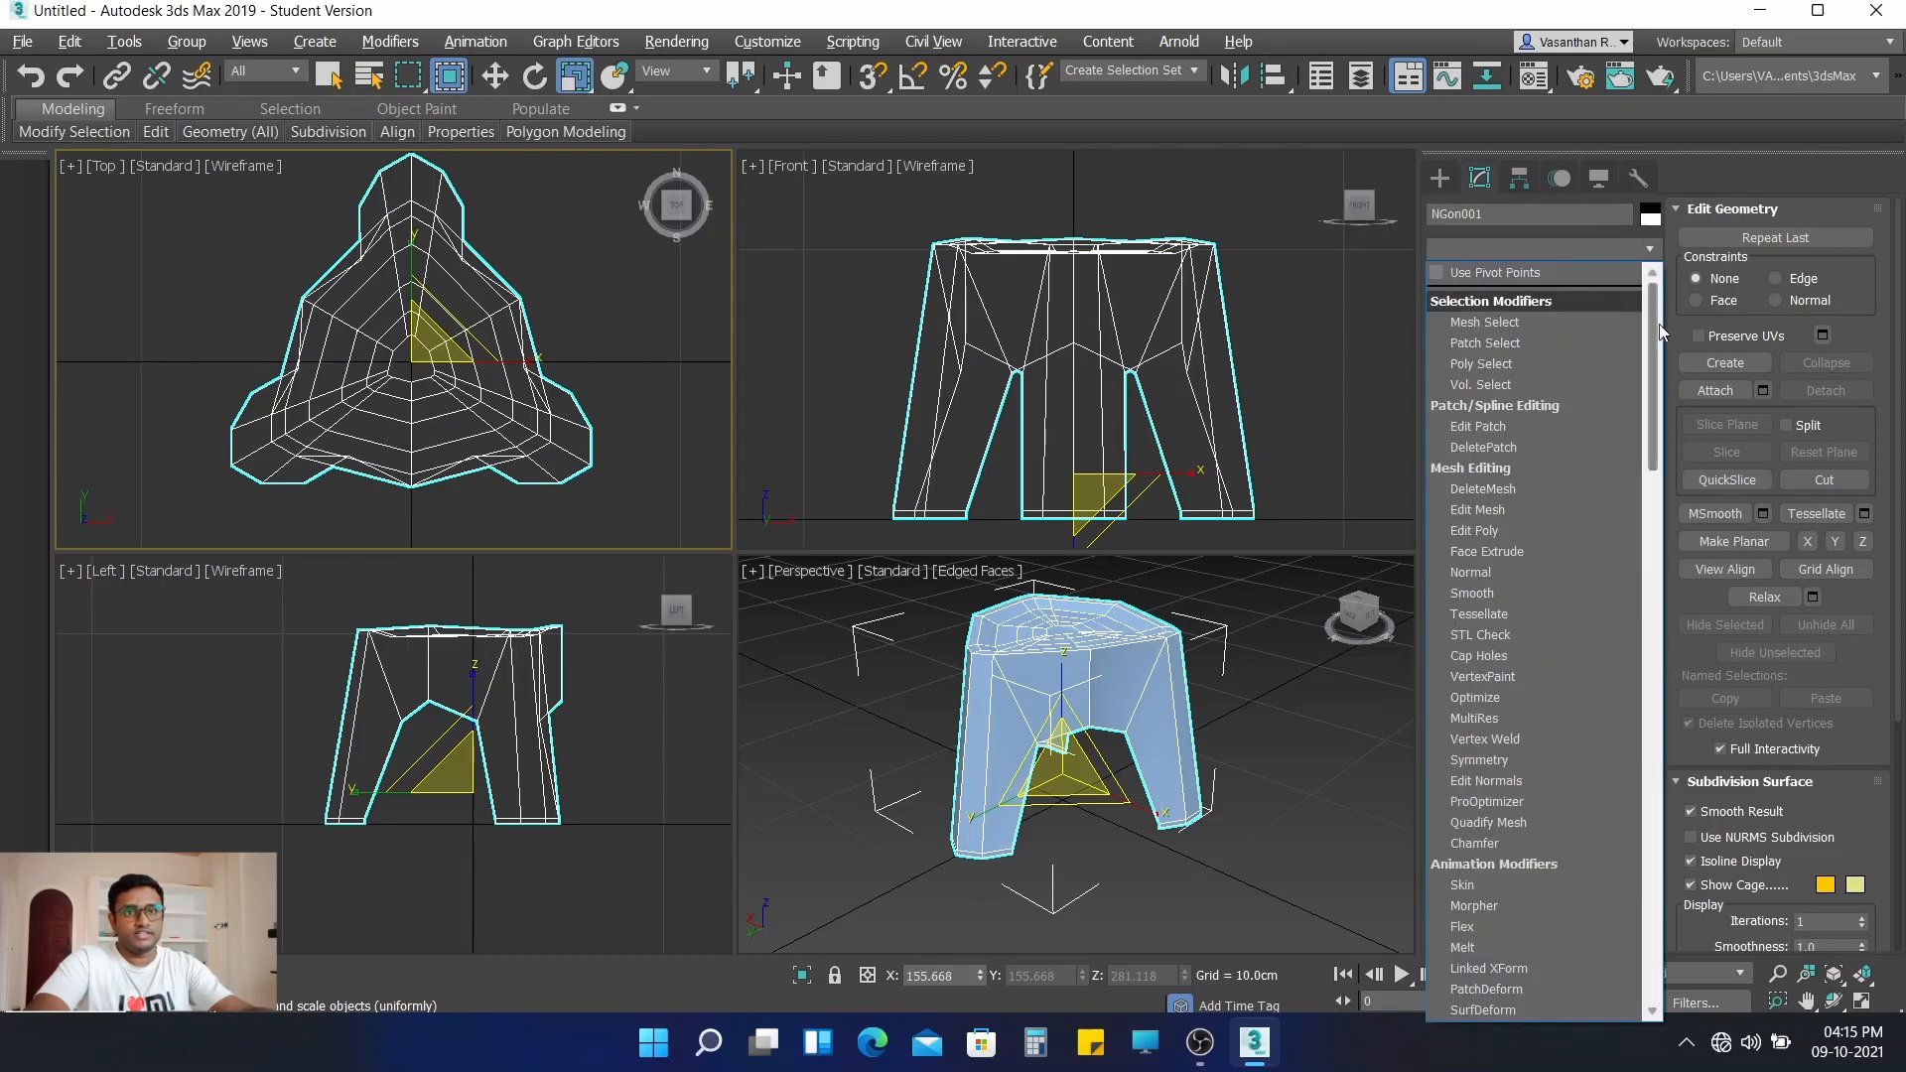
pyautogui.moveTo(1660, 341); pyautogui.dragTo(1672, 691)
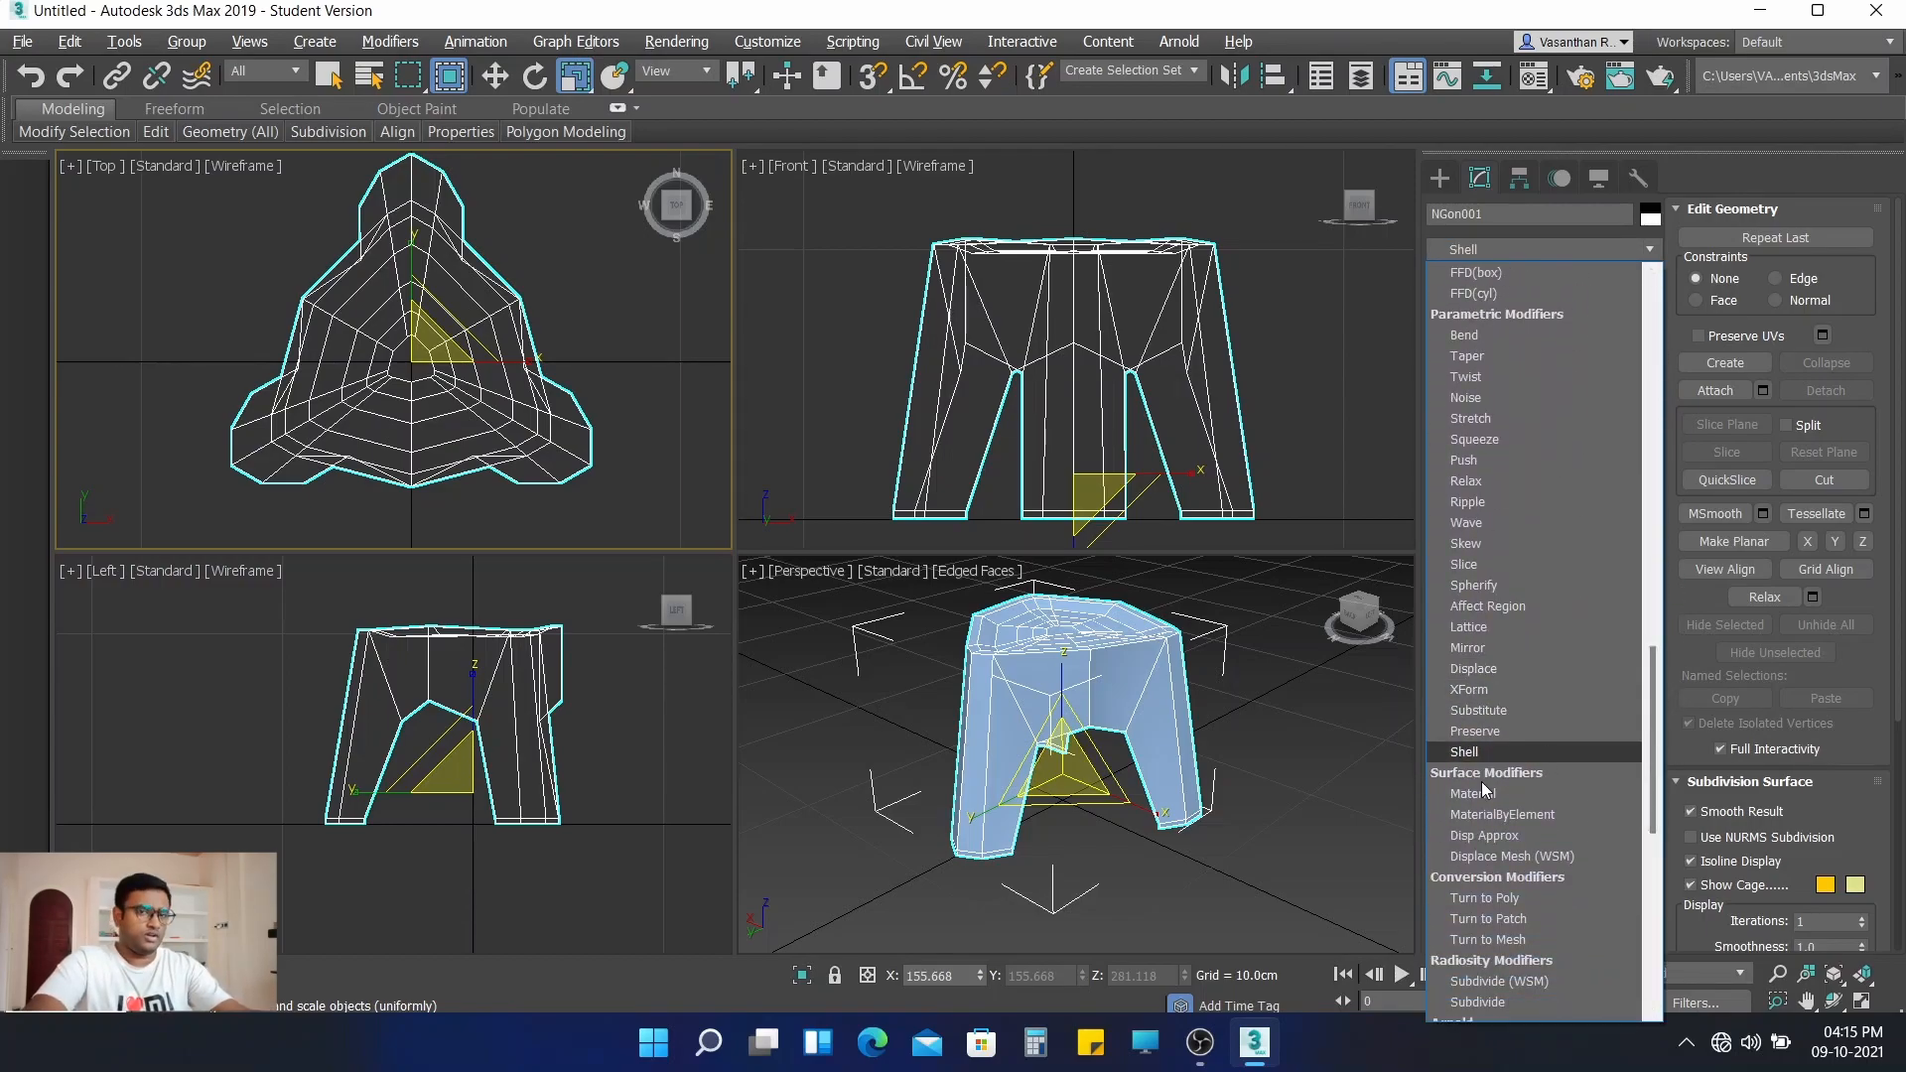
pyautogui.click(1473, 752)
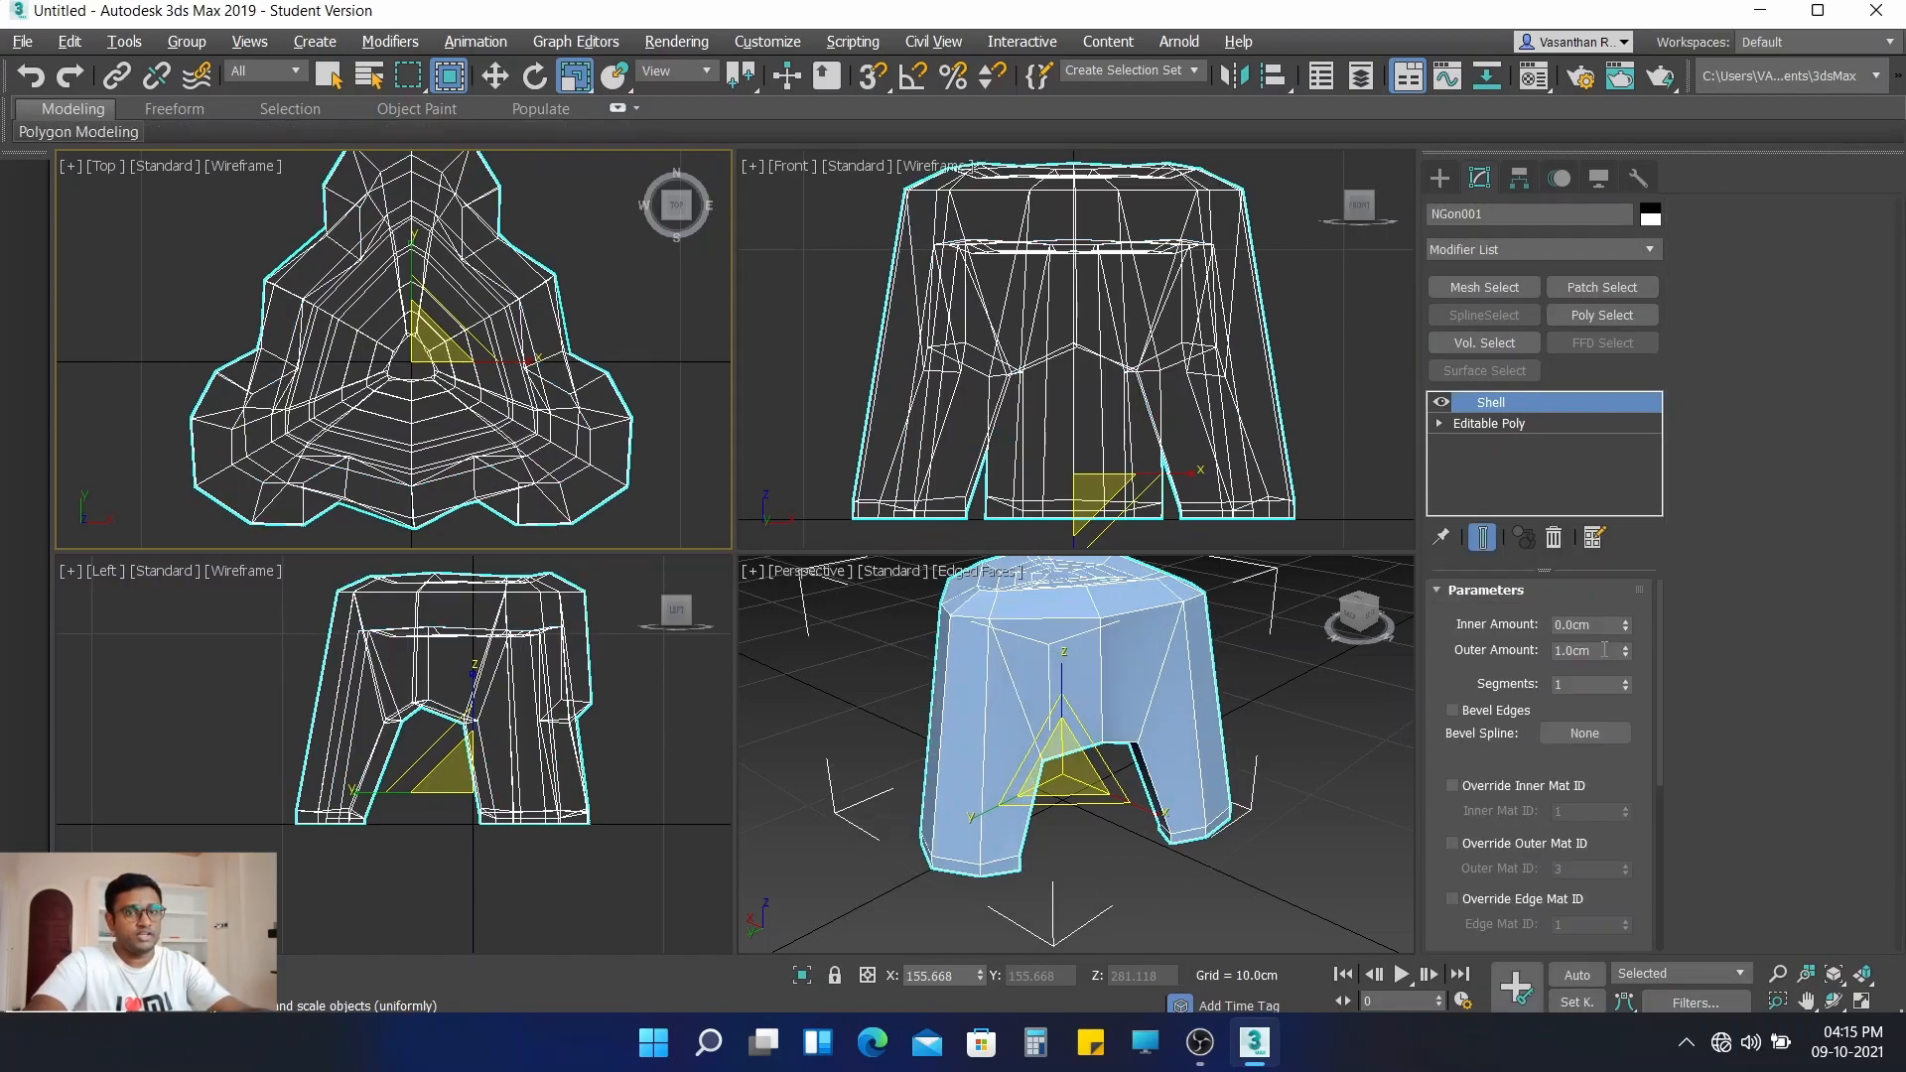
pyautogui.doubleClick(1600, 653)
pyautogui.write('0.2')
pyautogui.press('Return')
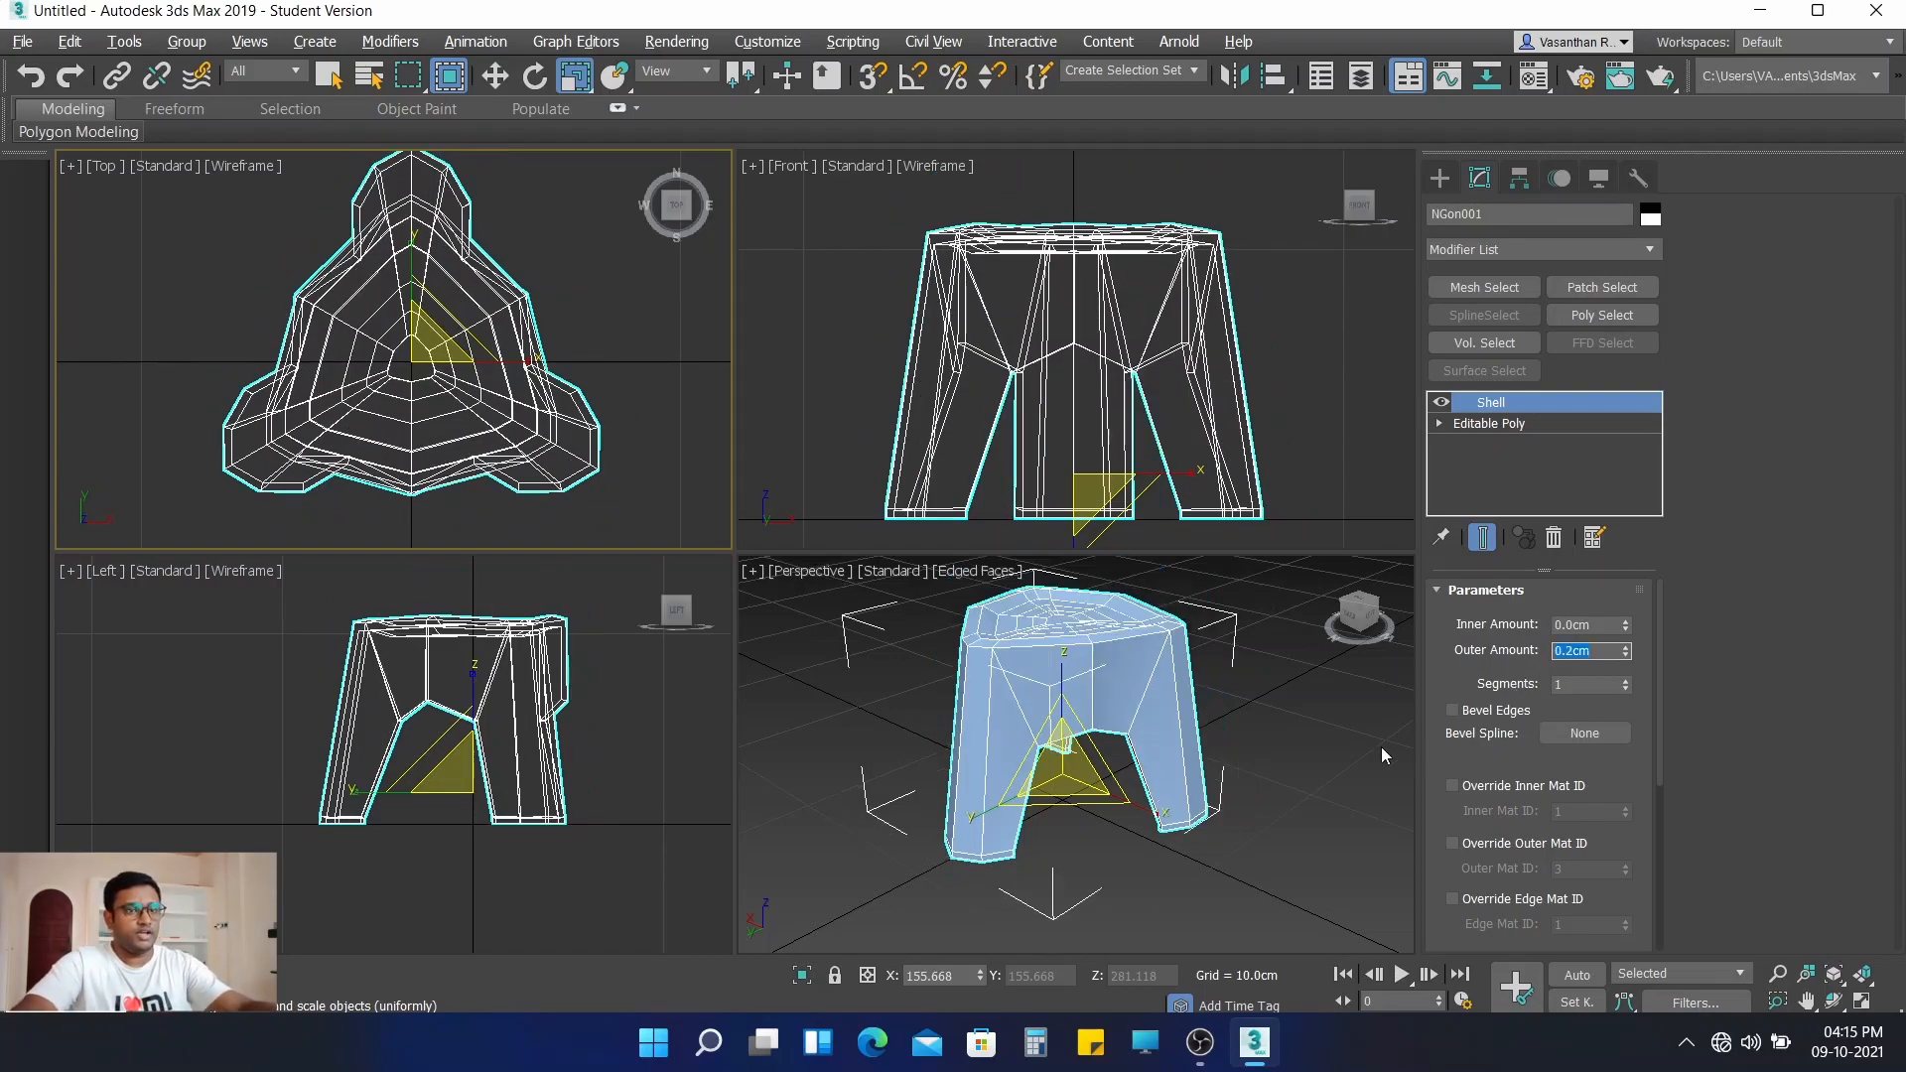
# - Check the shell thickness from below and re-enter 0.2 cm as the Shell's outer amount
pyautogui.click(829, 740)
pyautogui.keyDown('alt'); pyautogui.moveTo(1138, 850); pyautogui.dragTo(1131, 692, button='middle'); pyautogui.keyUp('alt')
pyautogui.click(1098, 824)
pyautogui.scroll(6, 962, 734)
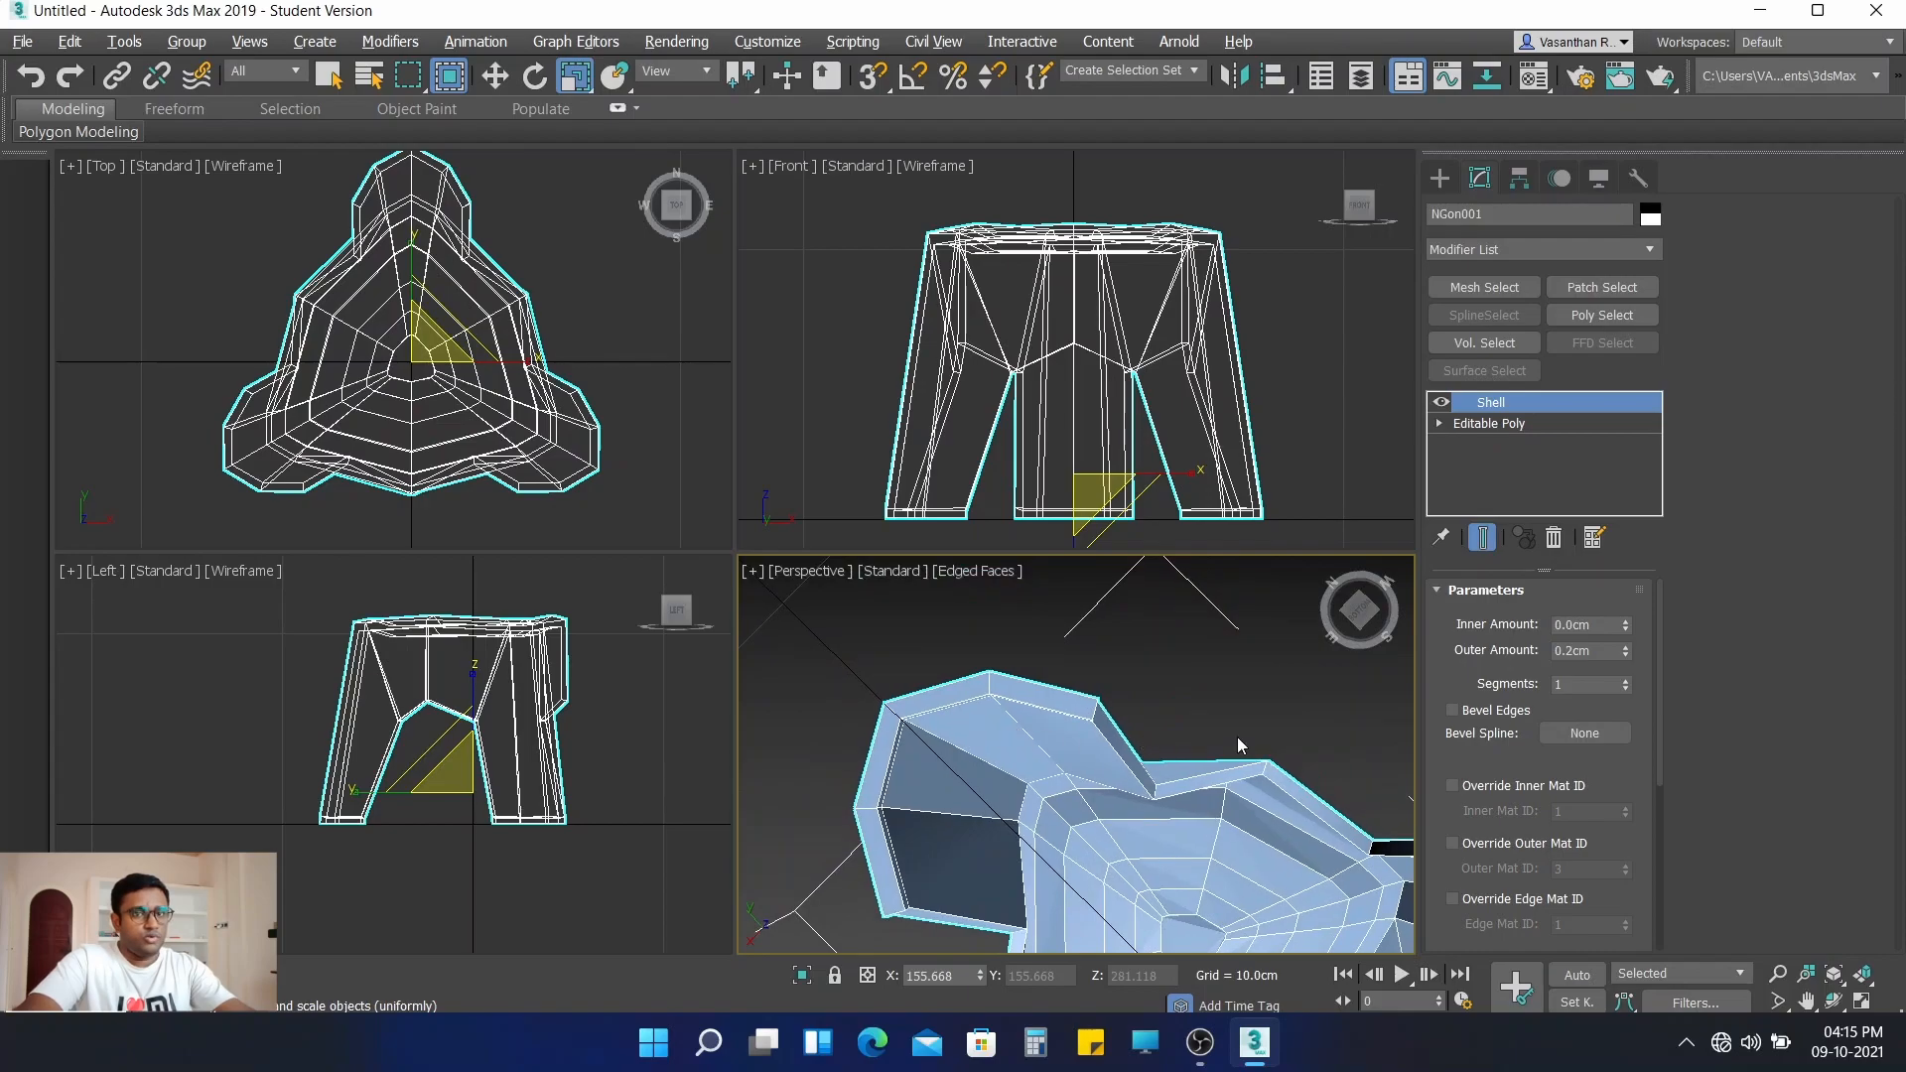
pyautogui.moveTo(1629, 652); pyautogui.dragTo(1632, 651)
pyautogui.write('0.2')
pyautogui.press('Return')
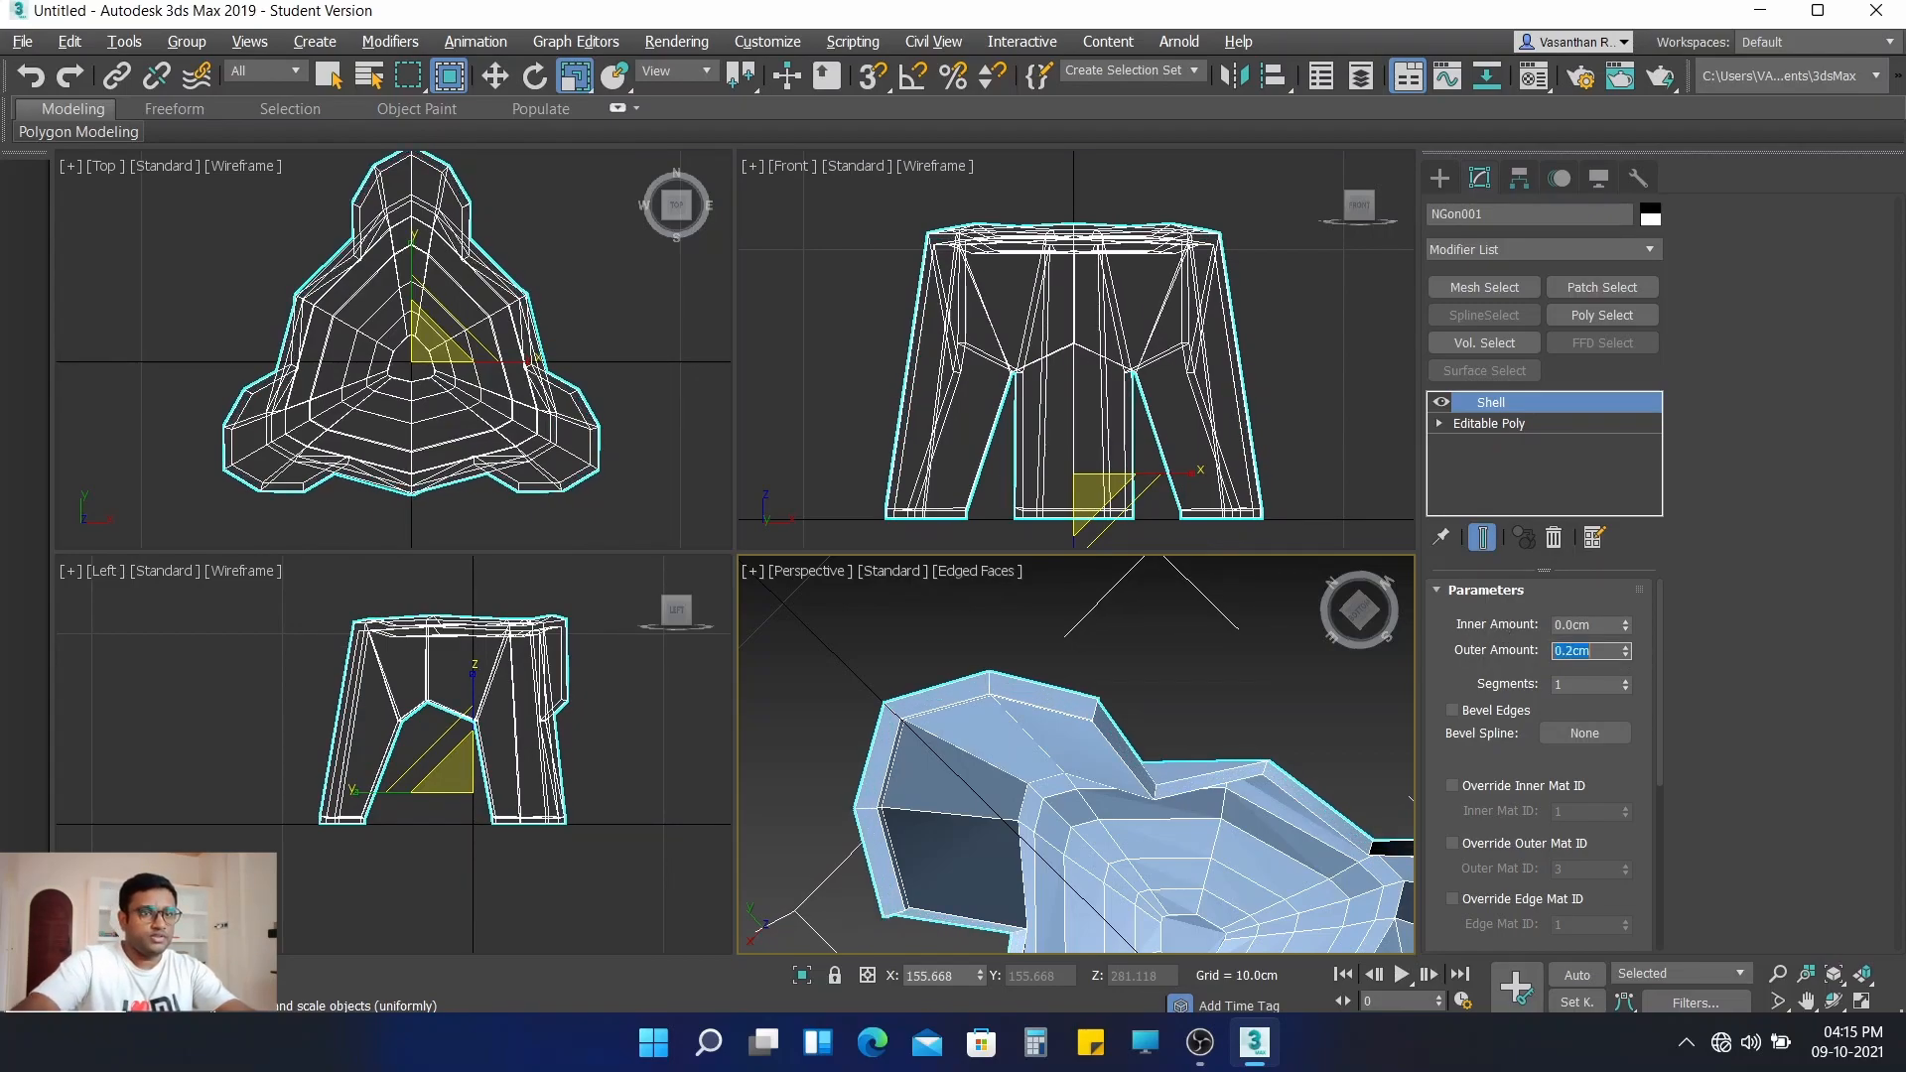
# - Set the Shell modifier's outer amount to 0.15 cm
pyautogui.keyDown('alt'); pyautogui.moveTo(1248, 737); pyautogui.dragTo(1157, 910, button='middle'); pyautogui.keyUp('alt')
pyautogui.scroll(-3, 1087, 710)
pyautogui.doubleClick(1602, 651)
pyautogui.write('0.15')
pyautogui.press('Return')
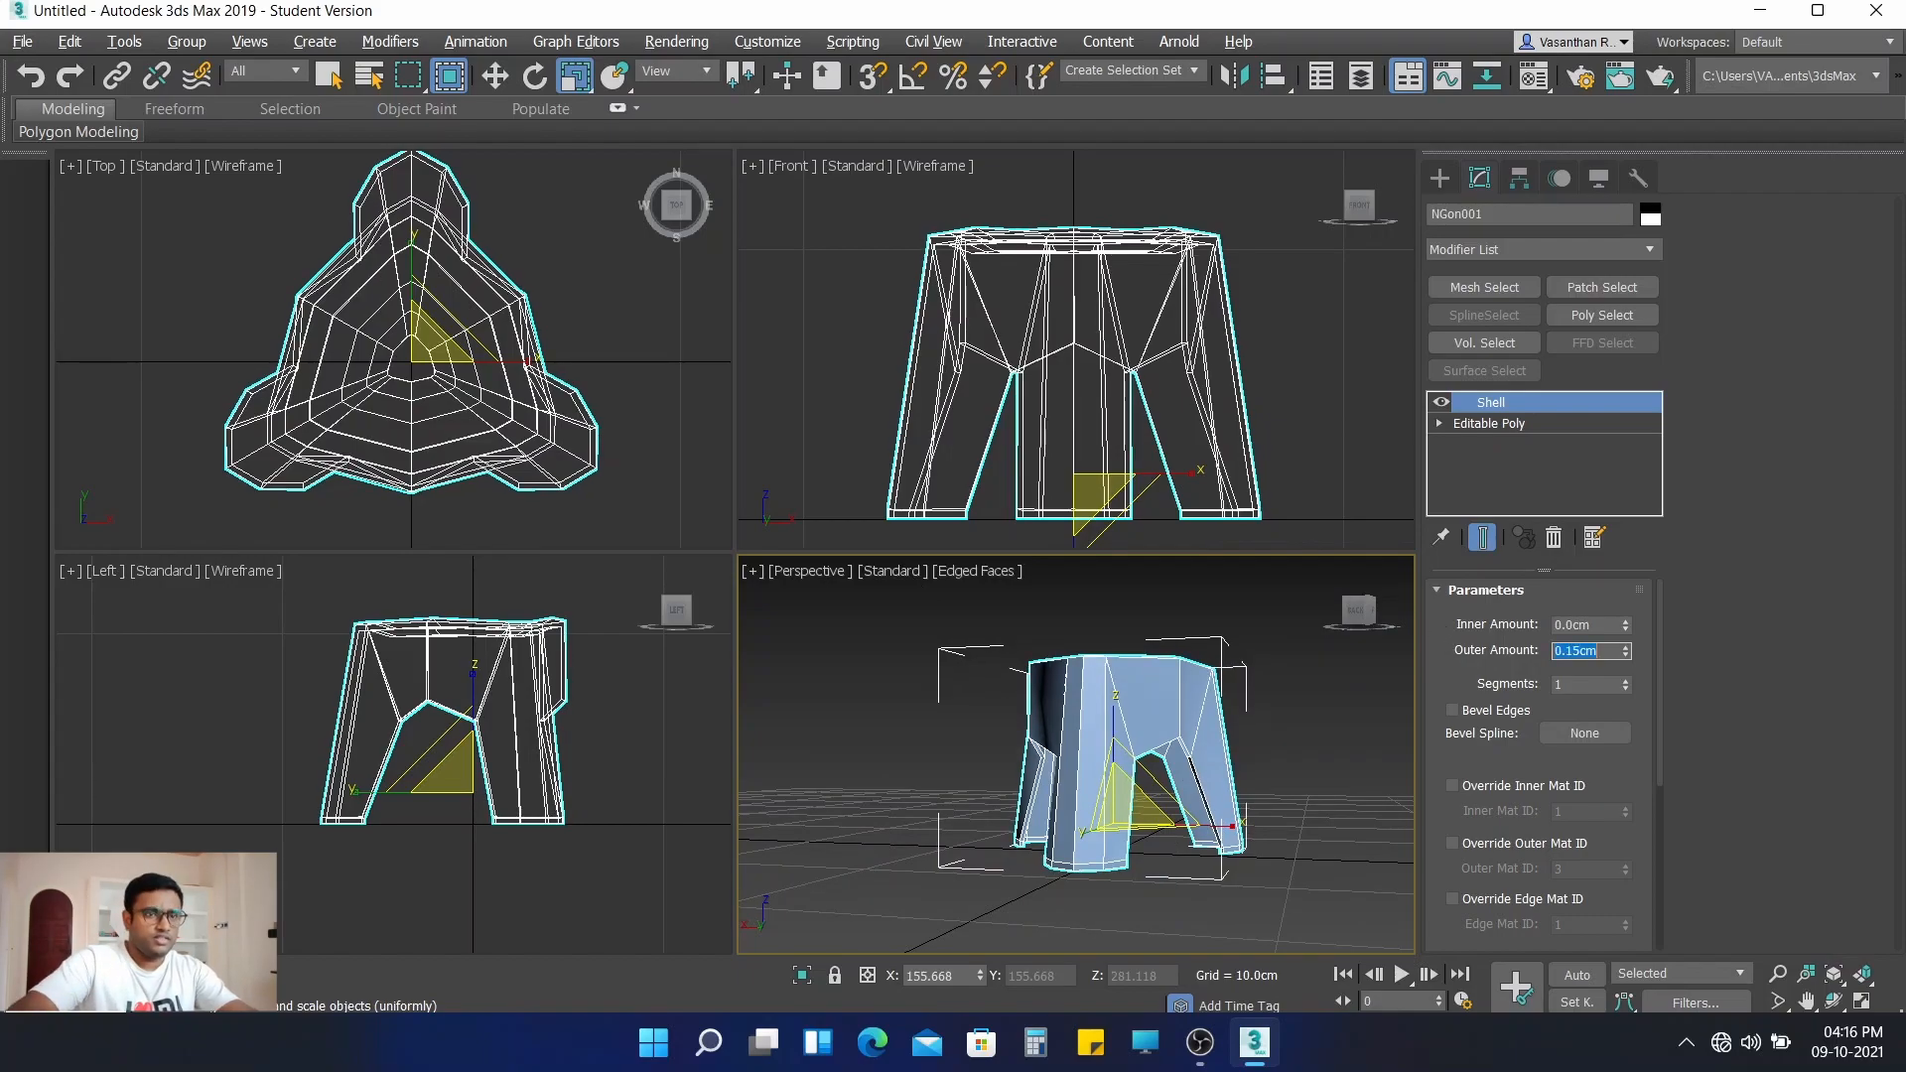
# - Inspect the stool's thinner shell around the seat and add a Push modifier above the Shell
pyautogui.keyDown('alt'); pyautogui.moveTo(1118, 698); pyautogui.dragTo(1028, 658, button='middle'); pyautogui.keyUp('alt')
pyautogui.scroll(6, 1142, 665)
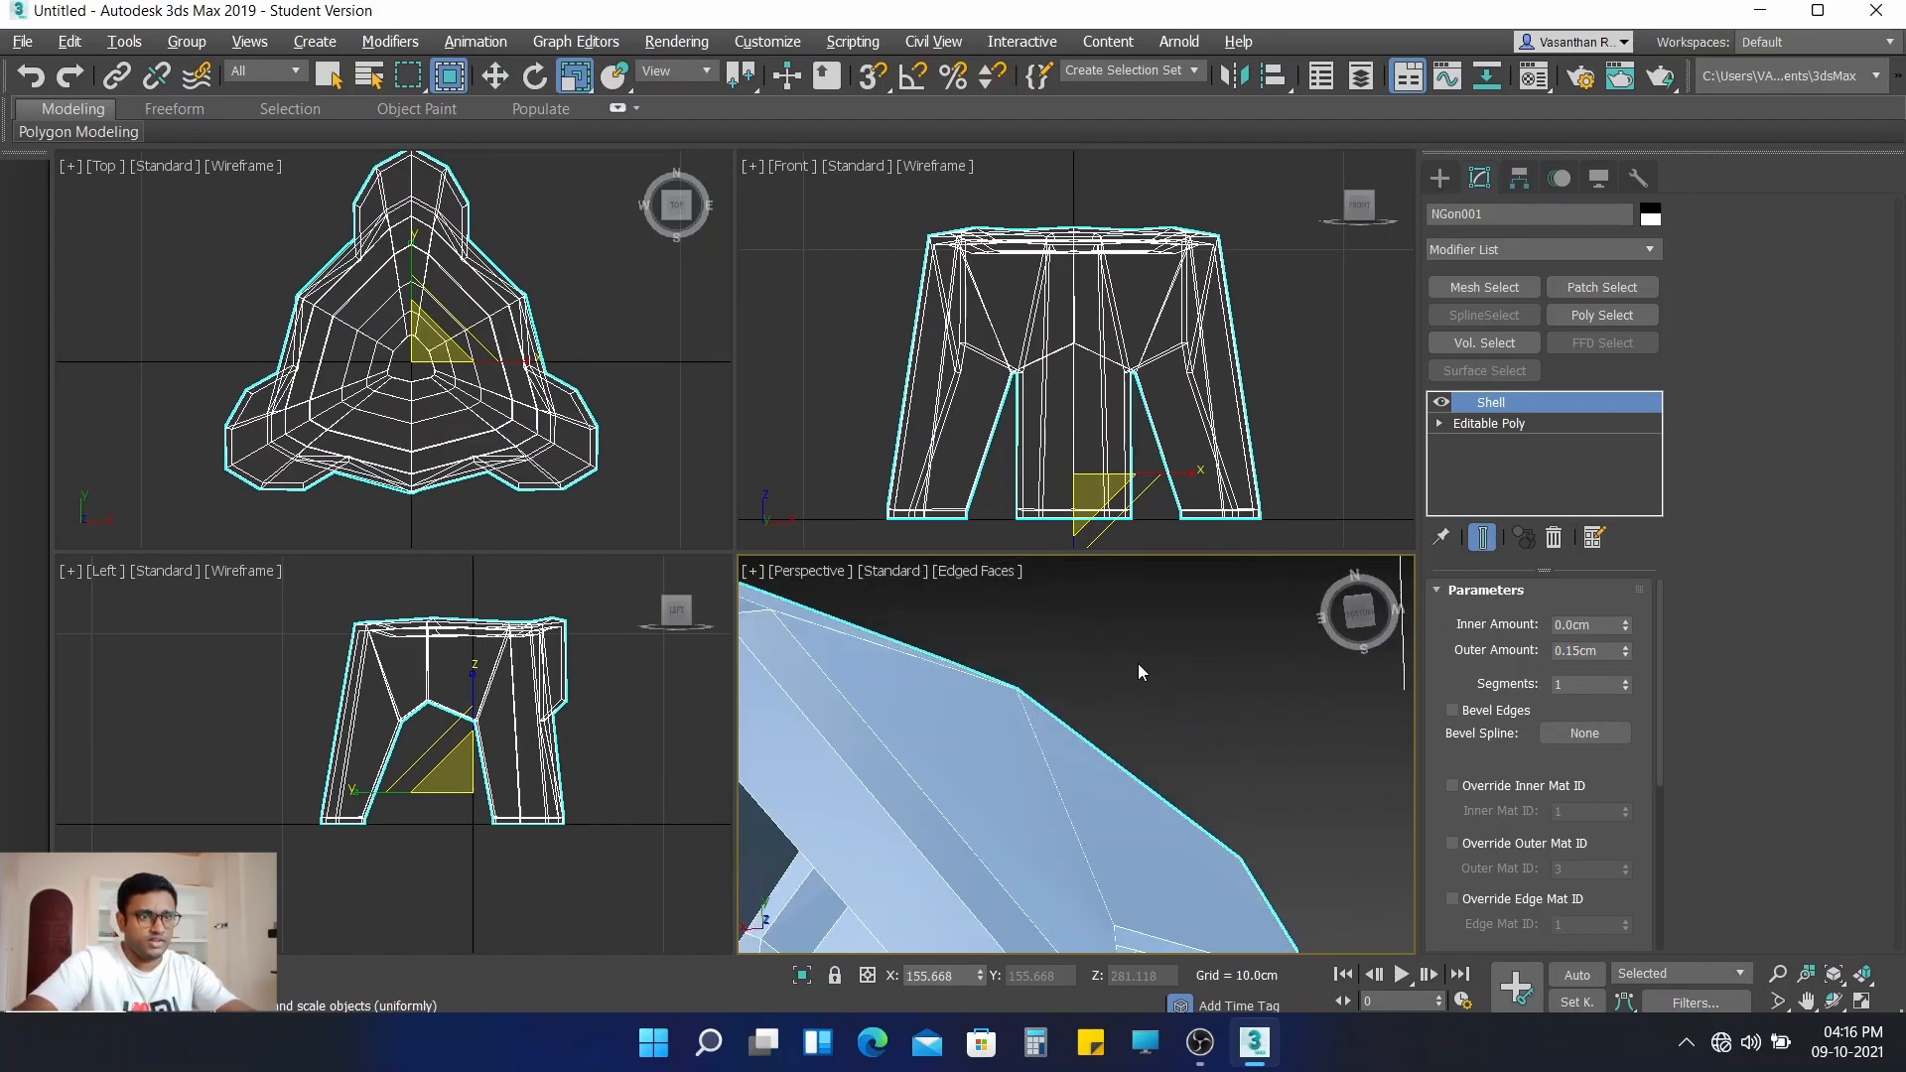
pyautogui.scroll(-6, 1032, 689)
pyautogui.keyDown('alt'); pyautogui.moveTo(1086, 730); pyautogui.dragTo(1127, 775, button='middle'); pyautogui.keyUp('alt')
pyautogui.scroll(-2, 1112, 775)
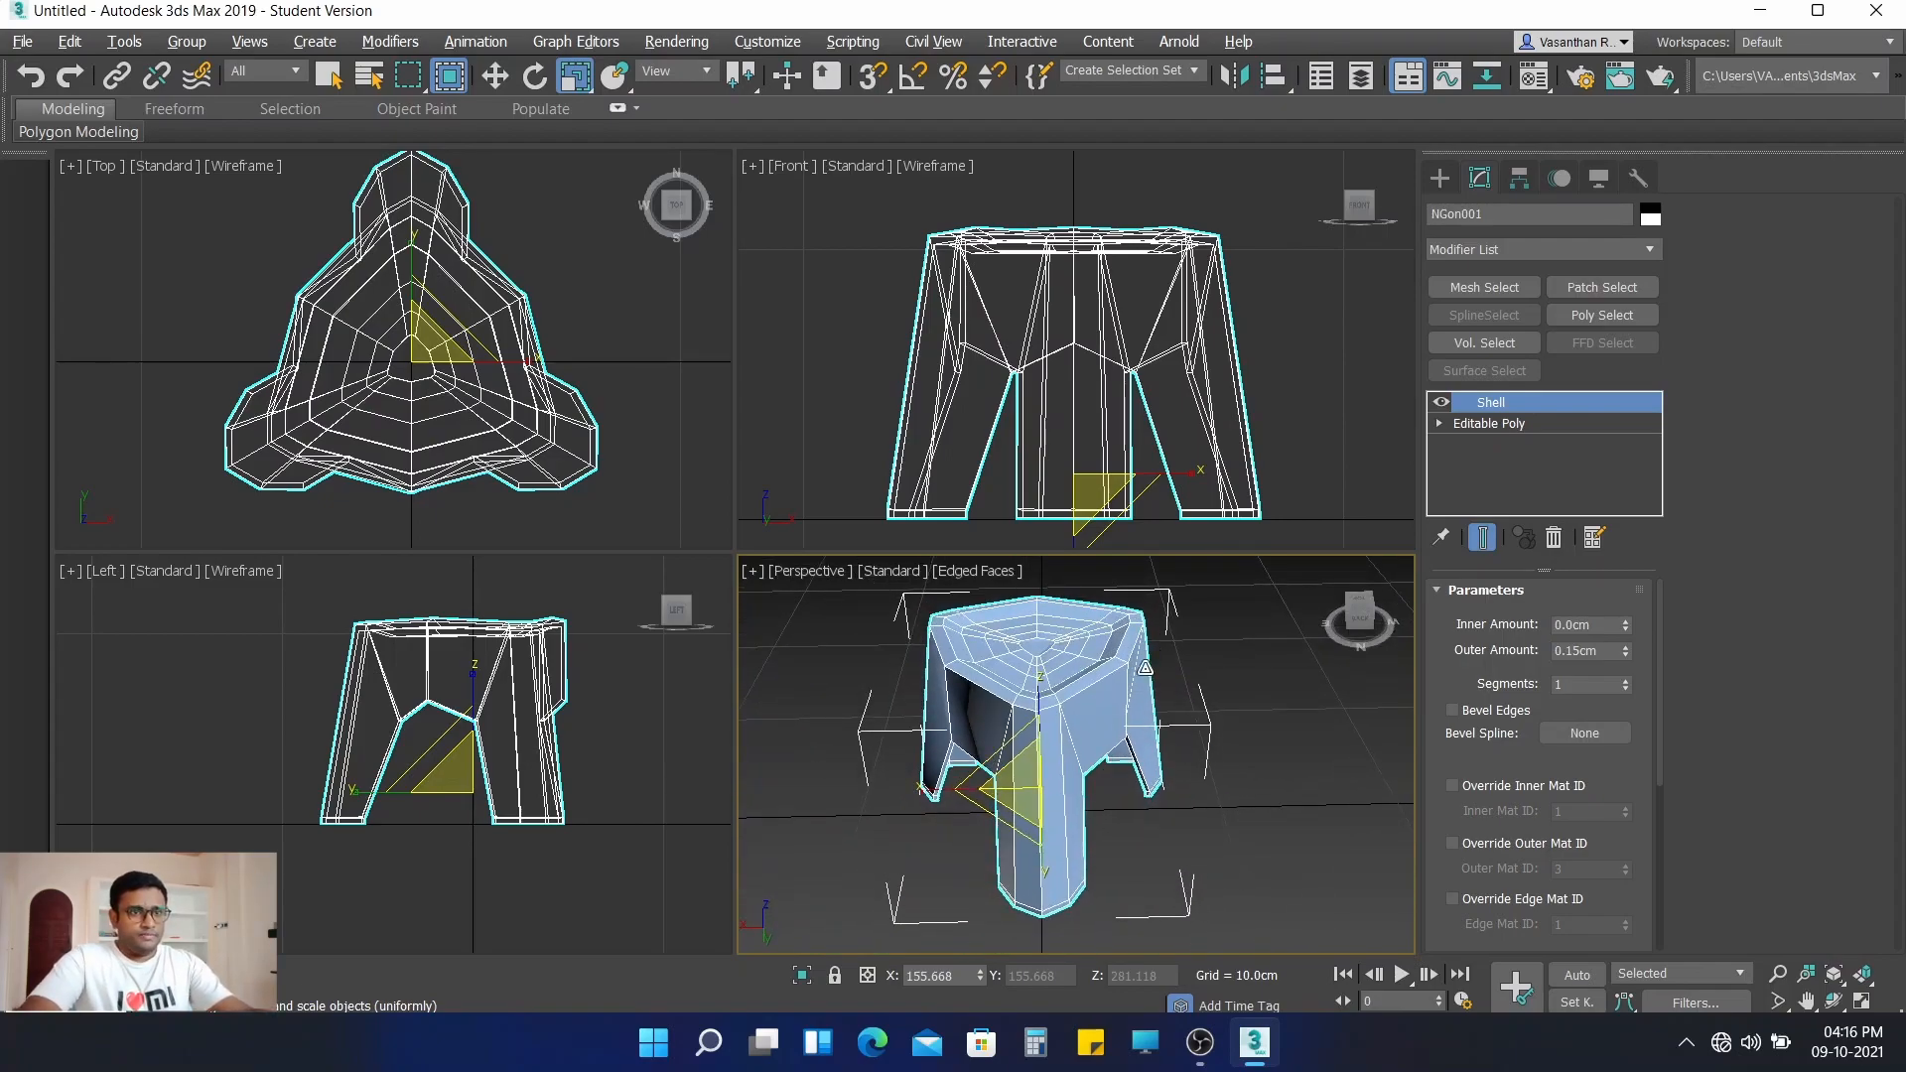
pyautogui.click(1519, 248)
pyautogui.moveTo(1658, 417); pyautogui.dragTo(1696, 755)
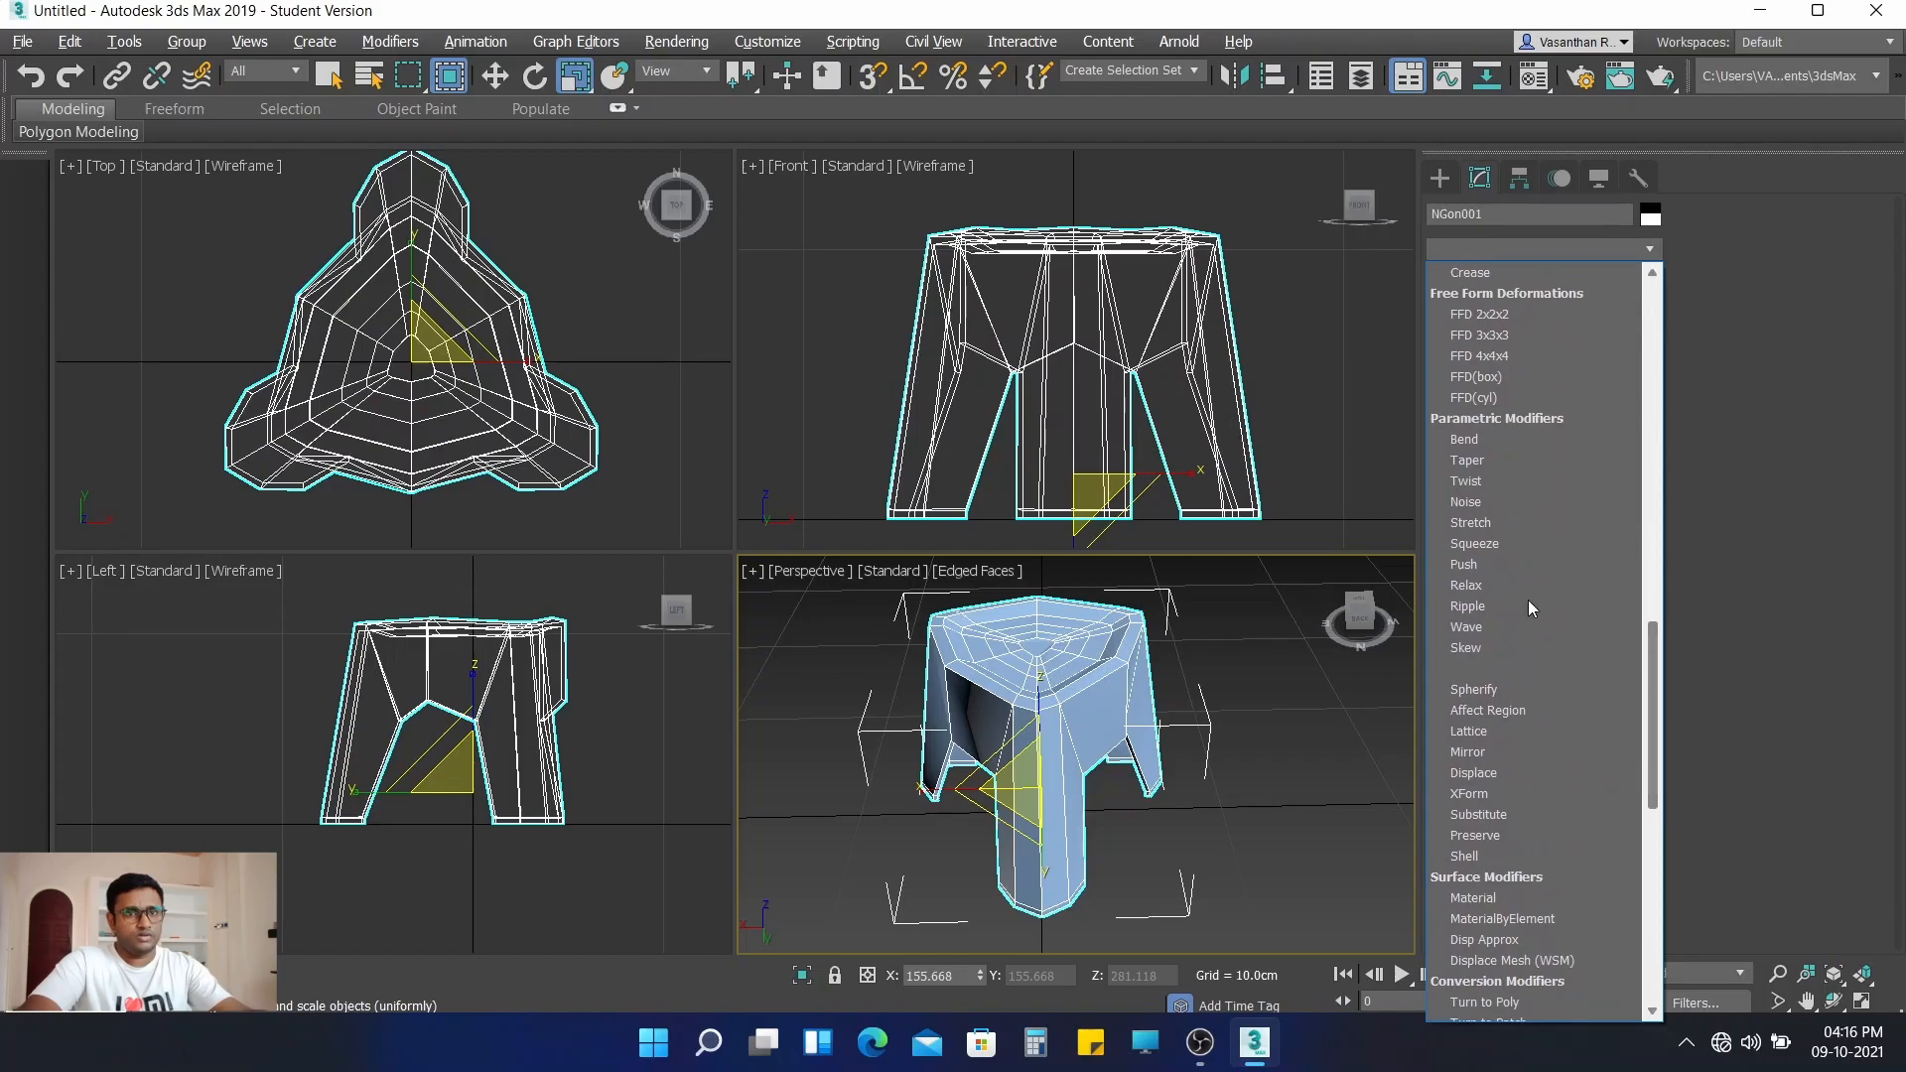
pyautogui.click(1465, 565)
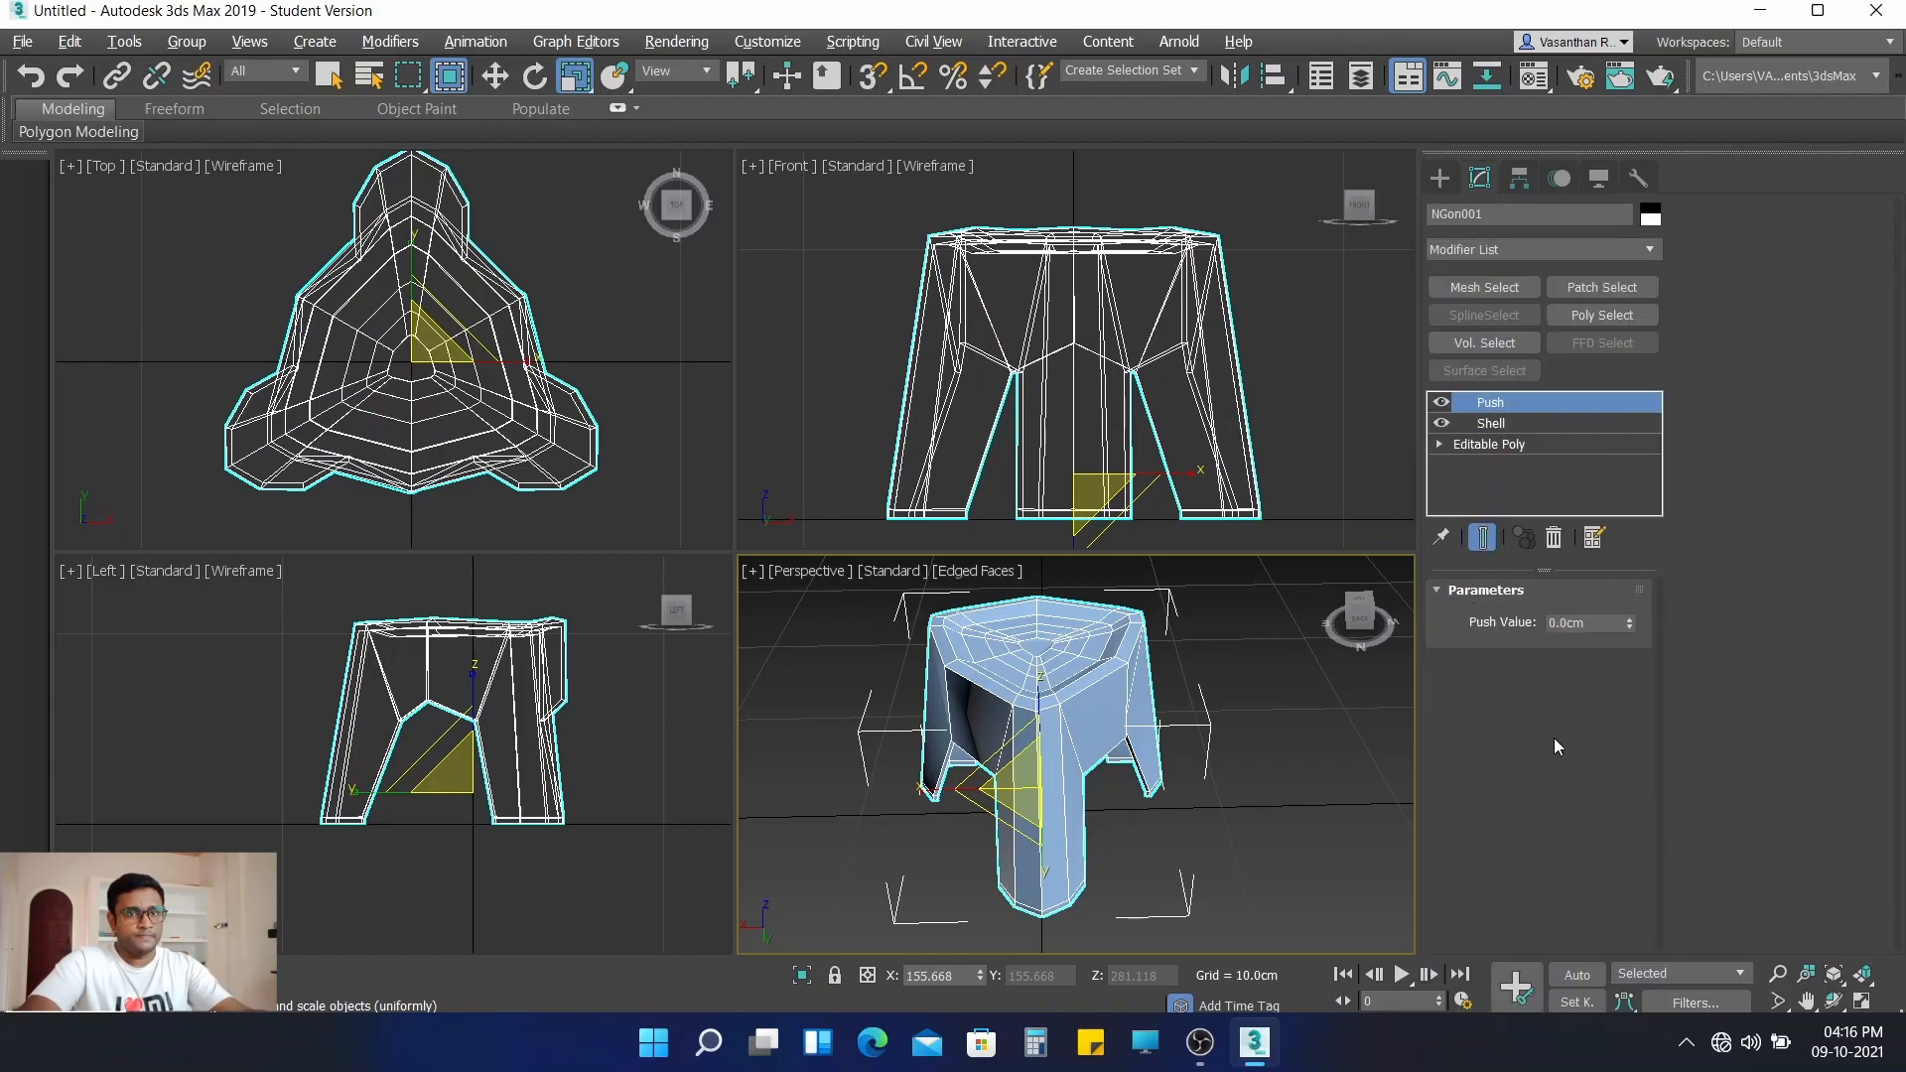
# - Try negative push amounts on the stool and set the Push value to -0.3 cm
pyautogui.moveTo(1629, 627); pyautogui.dragTo(1630, 665)
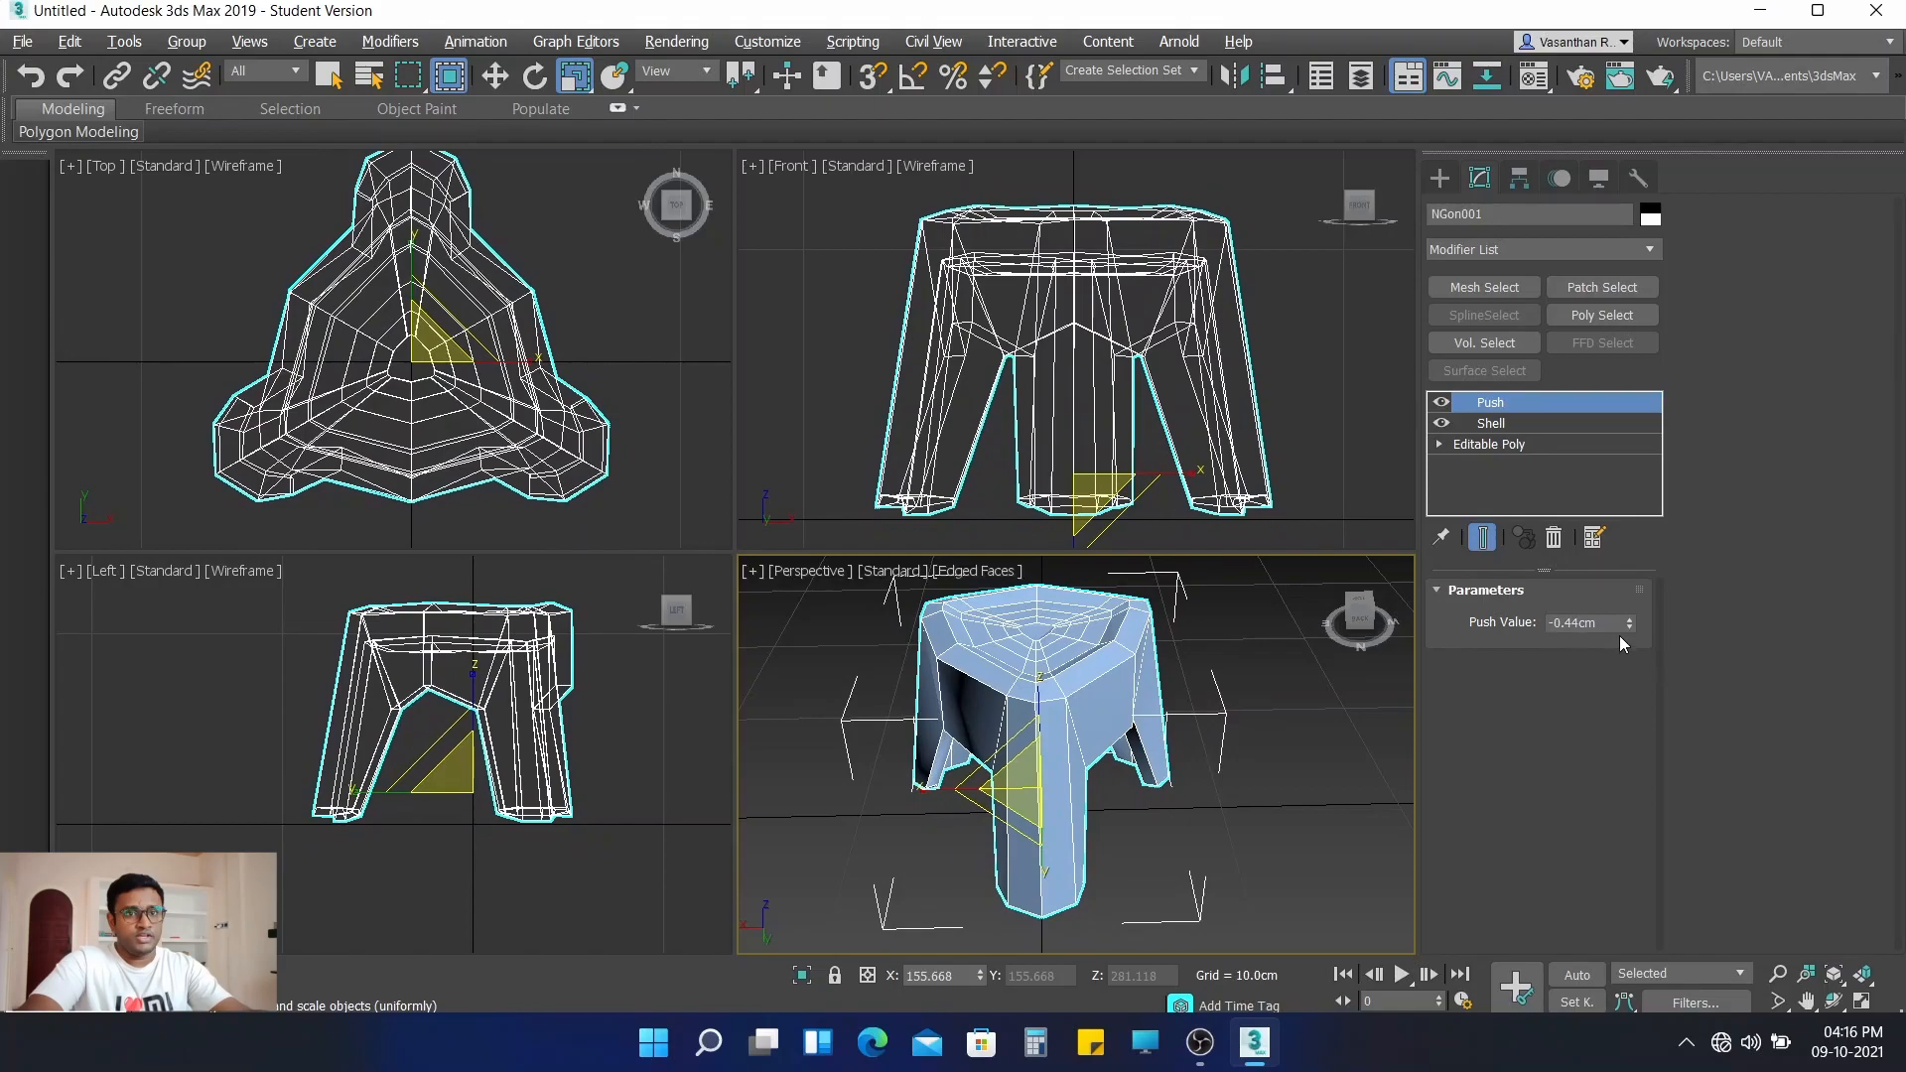
pyautogui.doubleClick(1618, 626)
pyautogui.press('BackSpace')
pyautogui.write('-0.3')
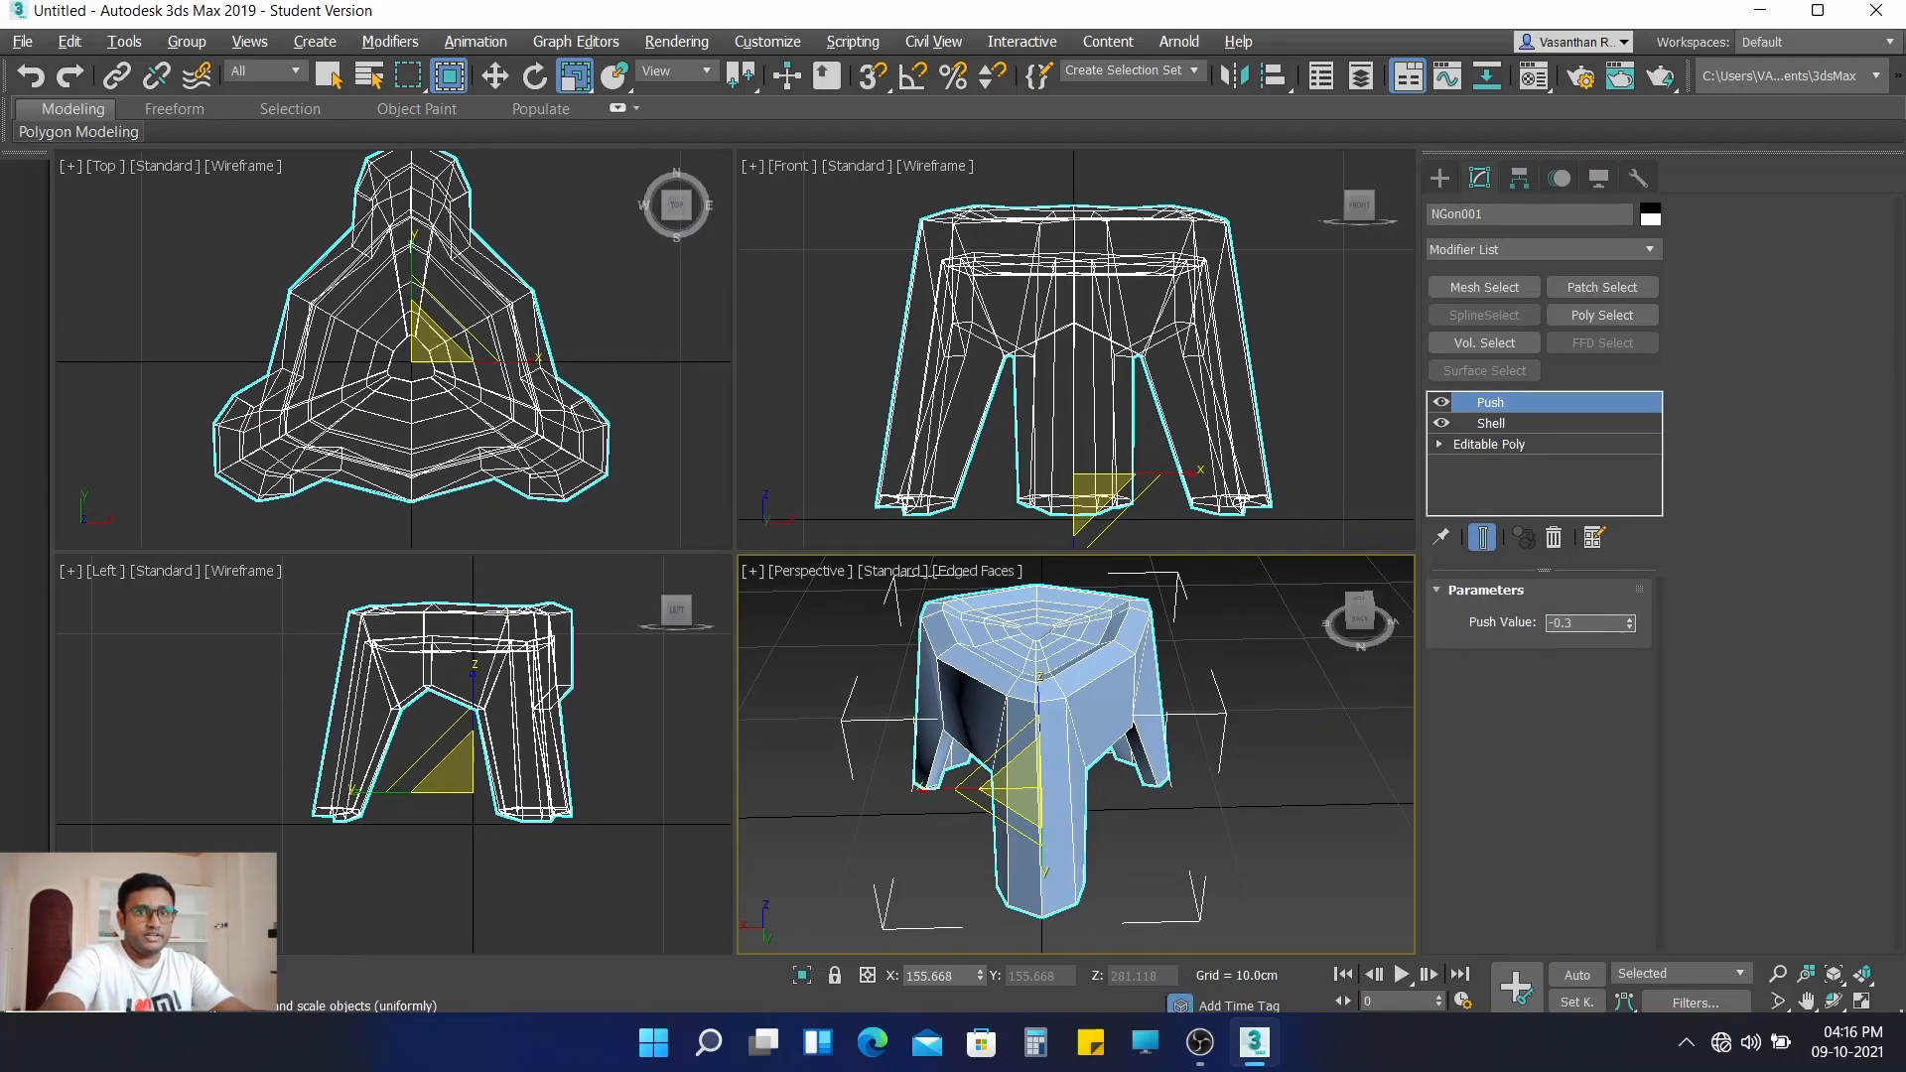
pyautogui.press('Return')
# - Check the underside of the stool and set the Push value to -0.2 cm
pyautogui.keyDown('alt'); pyautogui.moveTo(1274, 796); pyautogui.dragTo(1231, 612, button='middle'); pyautogui.keyUp('alt')
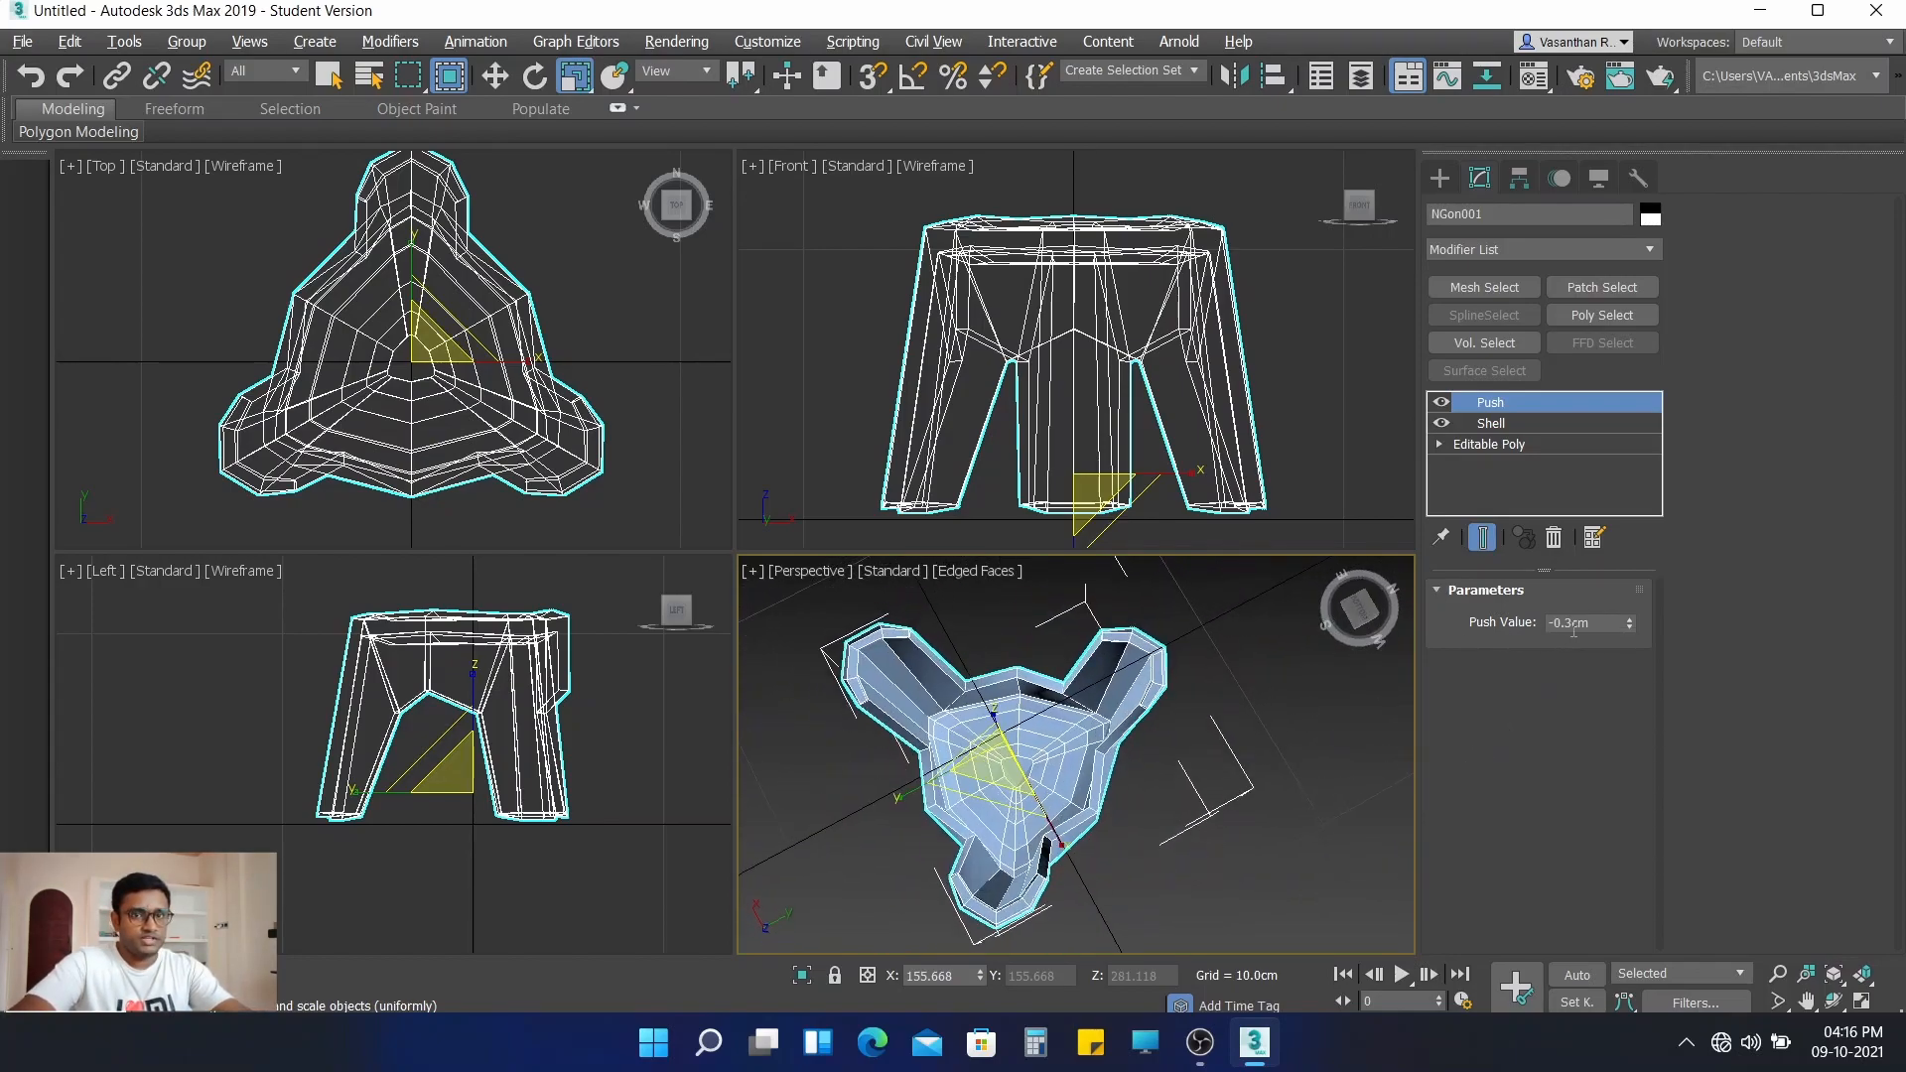
pyautogui.moveTo(1628, 618)
pyautogui.mouseDown()
pyautogui.moveTo(1649, 564)
pyautogui.moveTo(1646, 709)
pyautogui.moveTo(1666, 613)
pyautogui.mouseUp()
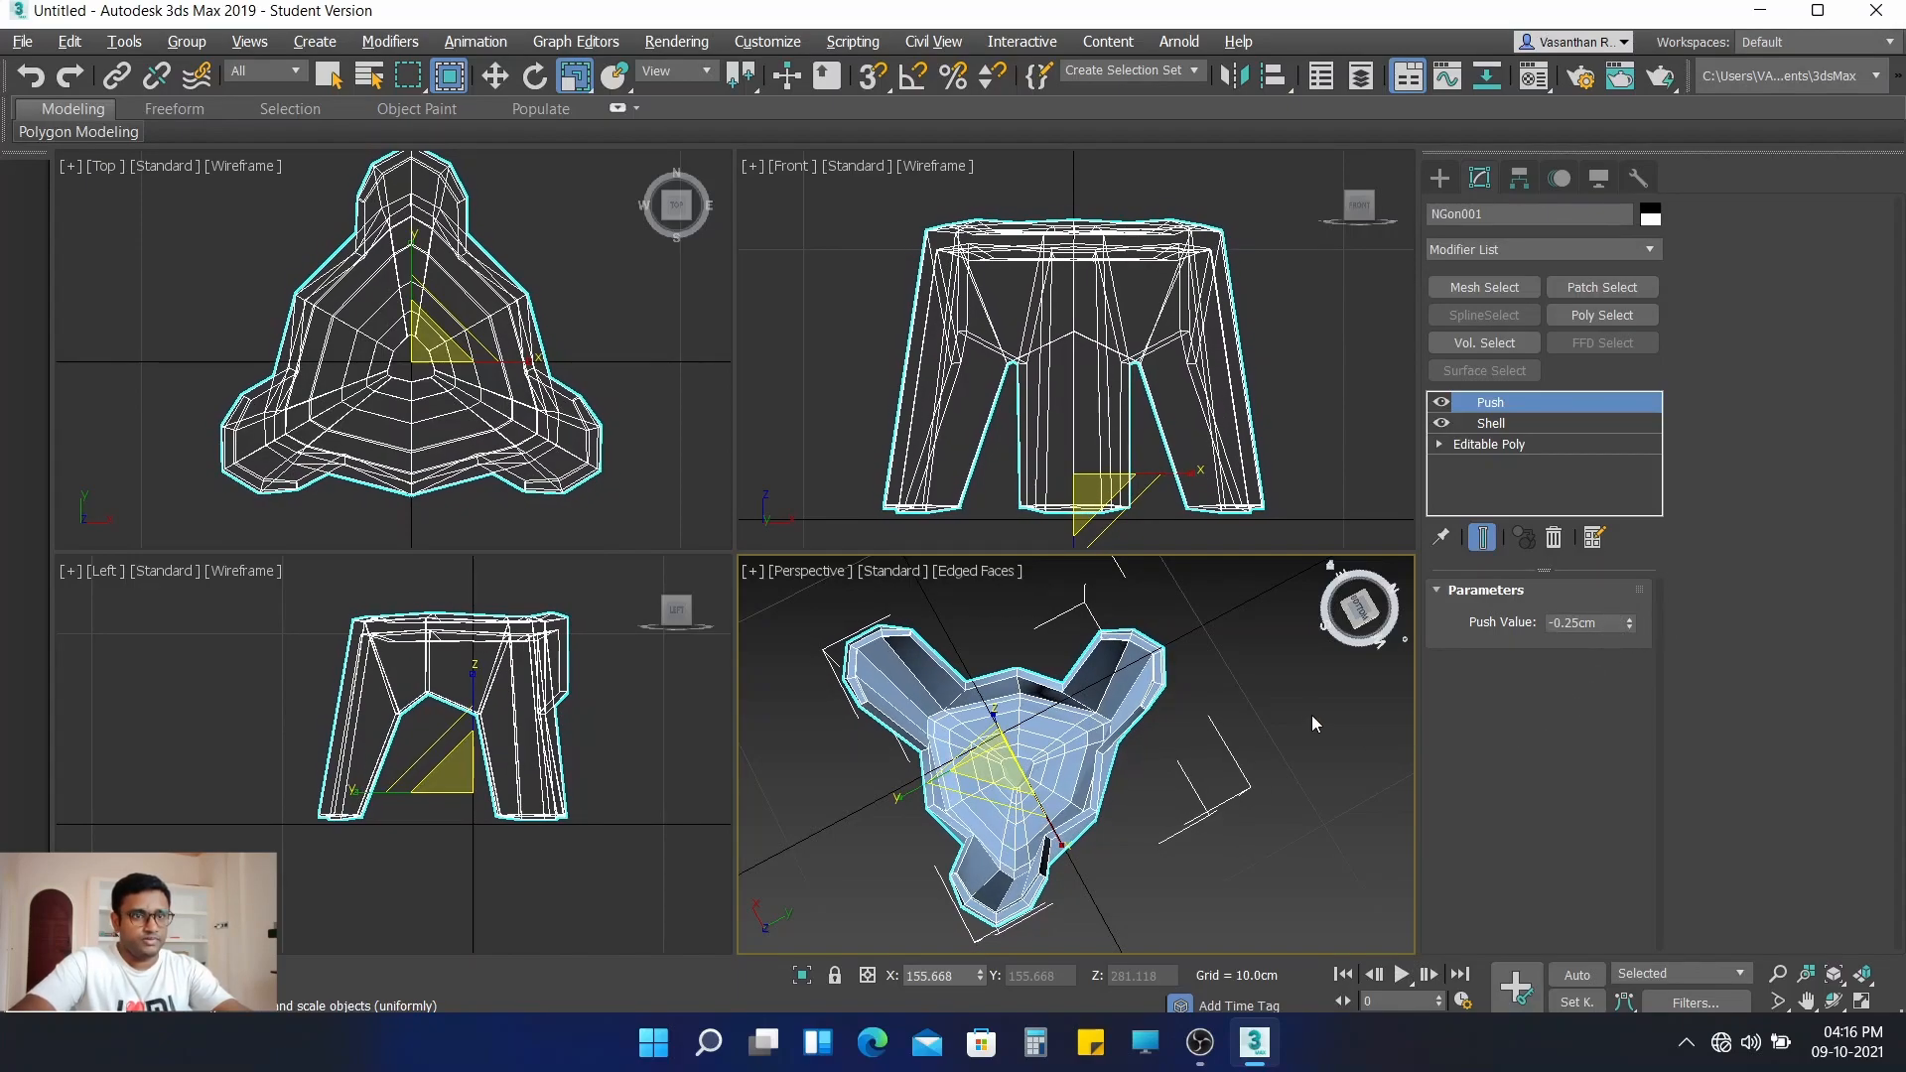
pyautogui.scroll(5, 1224, 705)
pyautogui.scroll(-2, 1303, 711)
pyautogui.moveTo(1597, 621); pyautogui.dragTo(1508, 623)
pyautogui.write('-0.2')
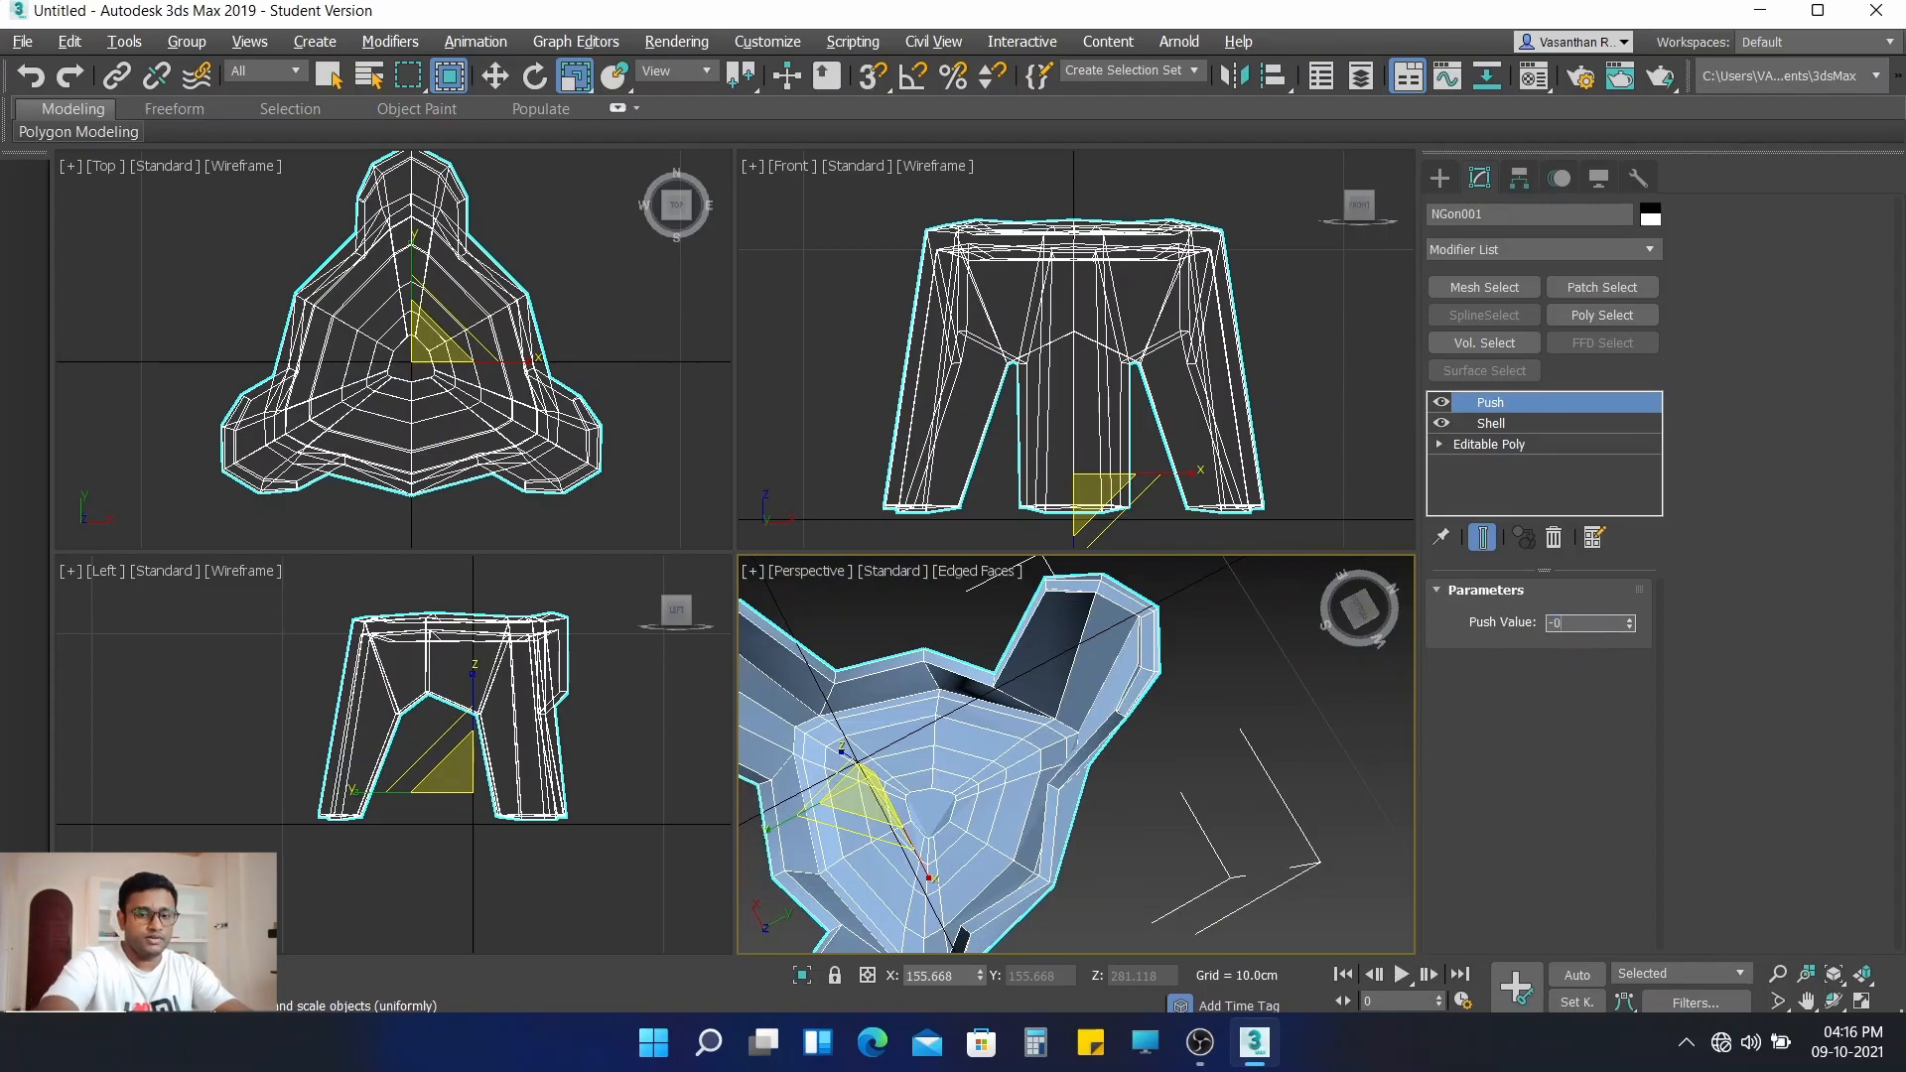
pyautogui.press('Return')
# - Apply a TurboSmooth modifier on top of the Push modifier to round the stool
pyautogui.keyDown('alt'); pyautogui.moveTo(1189, 679); pyautogui.dragTo(1179, 895, button='middle'); pyautogui.keyUp('alt')
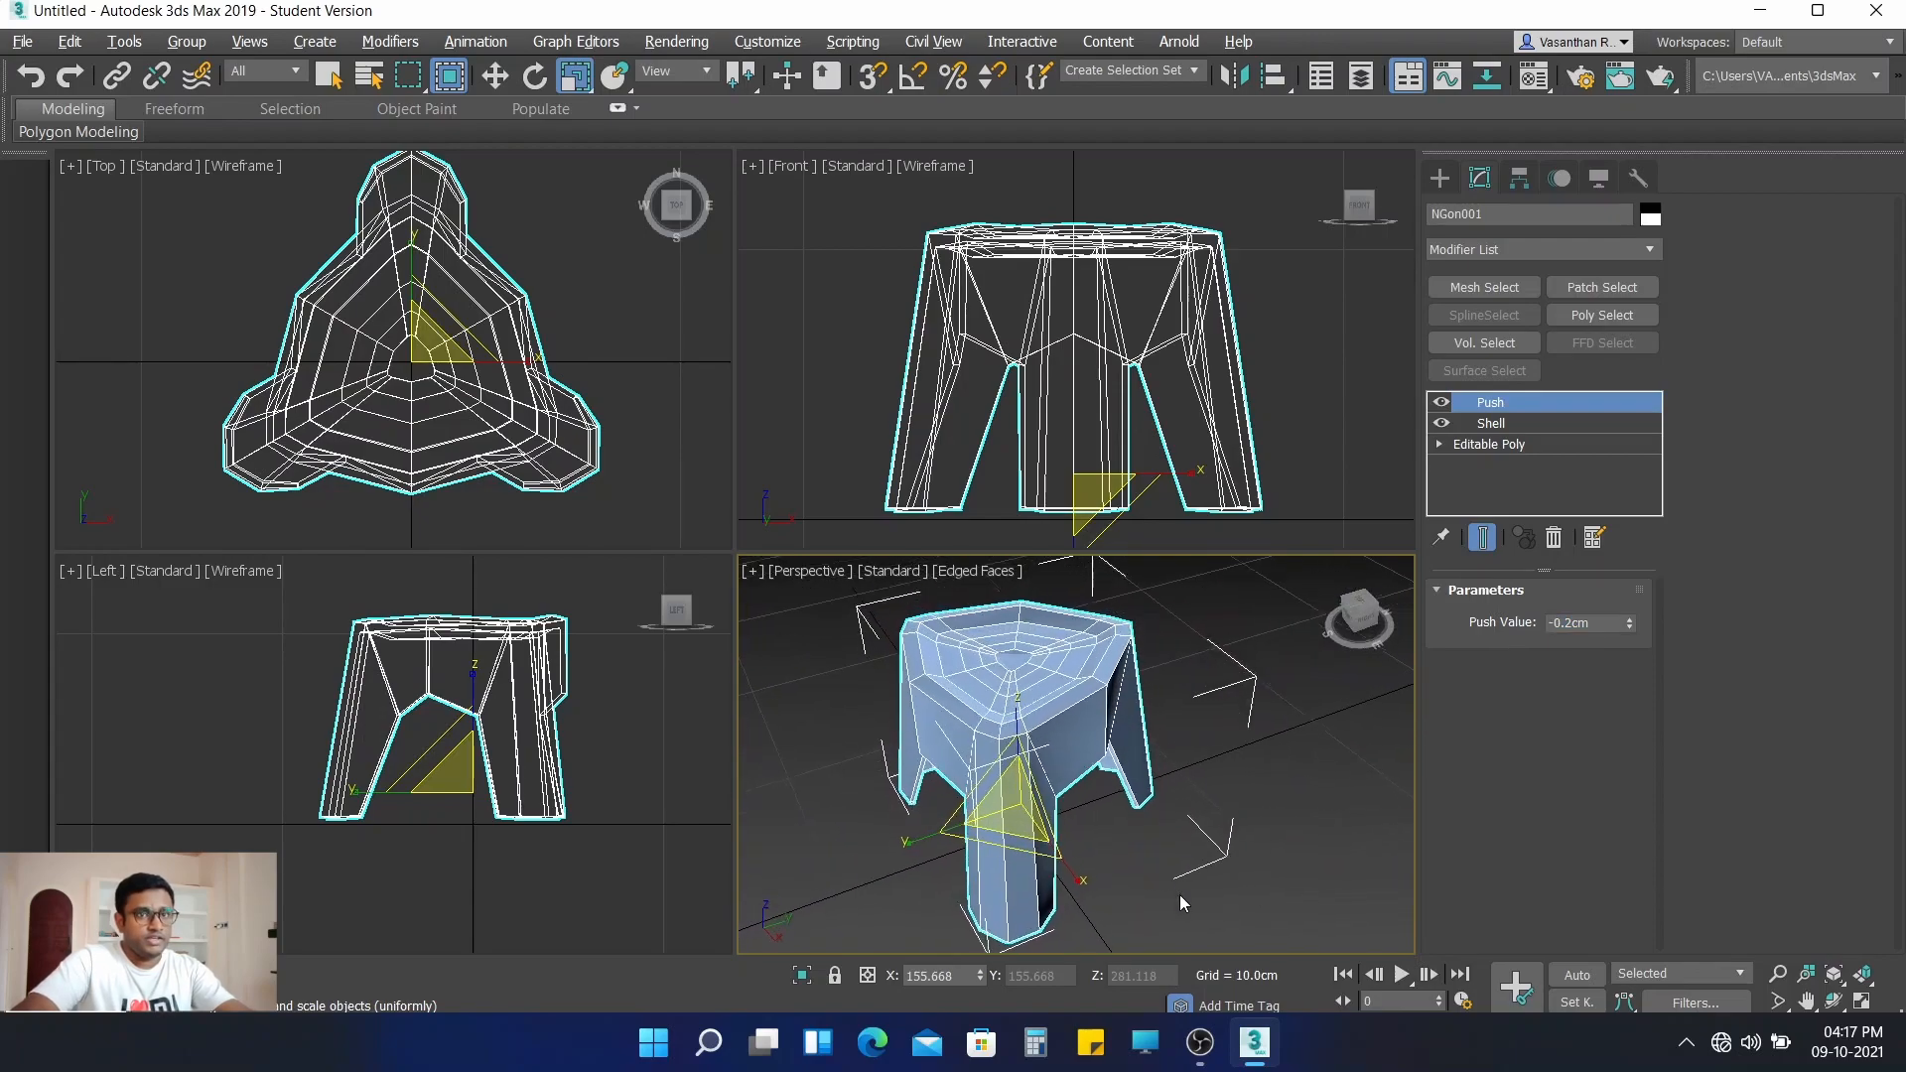
pyautogui.click(1495, 249)
pyautogui.moveTo(1654, 366); pyautogui.dragTo(1658, 575)
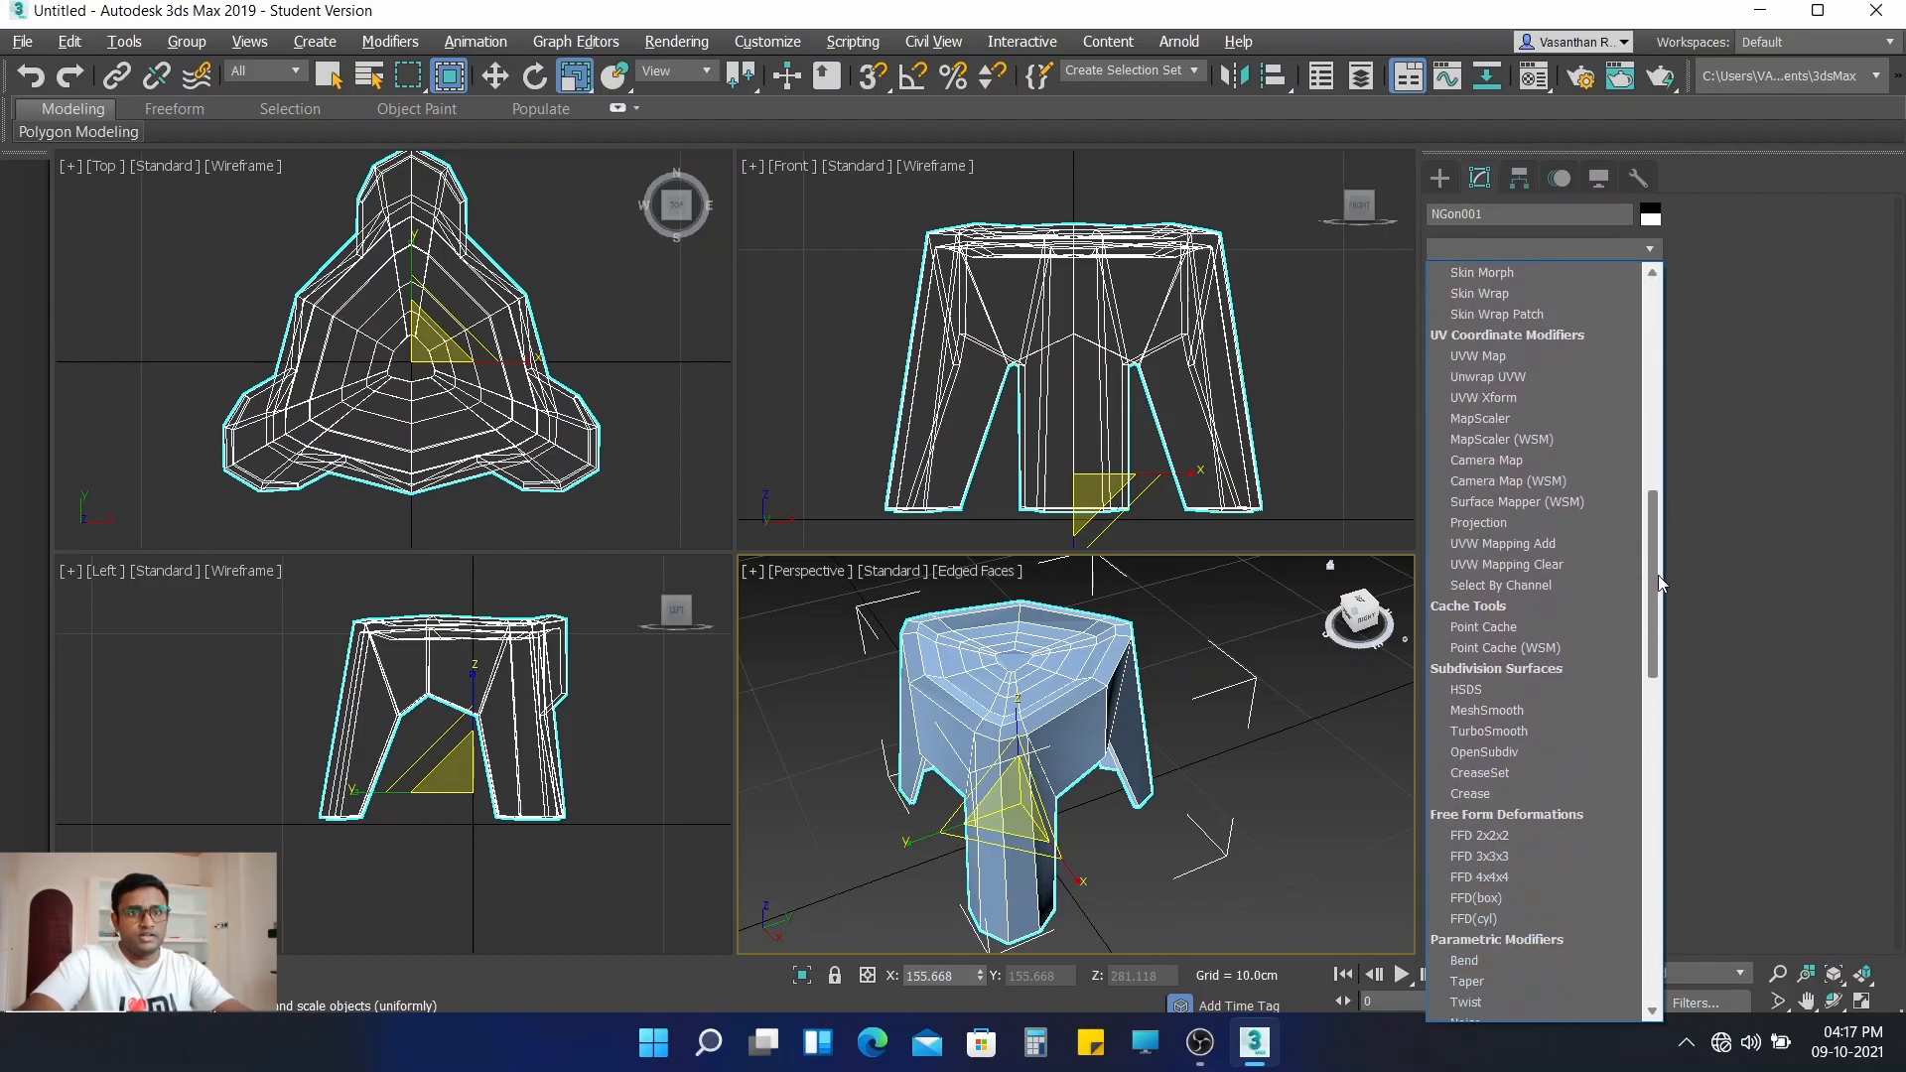
pyautogui.click(1547, 735)
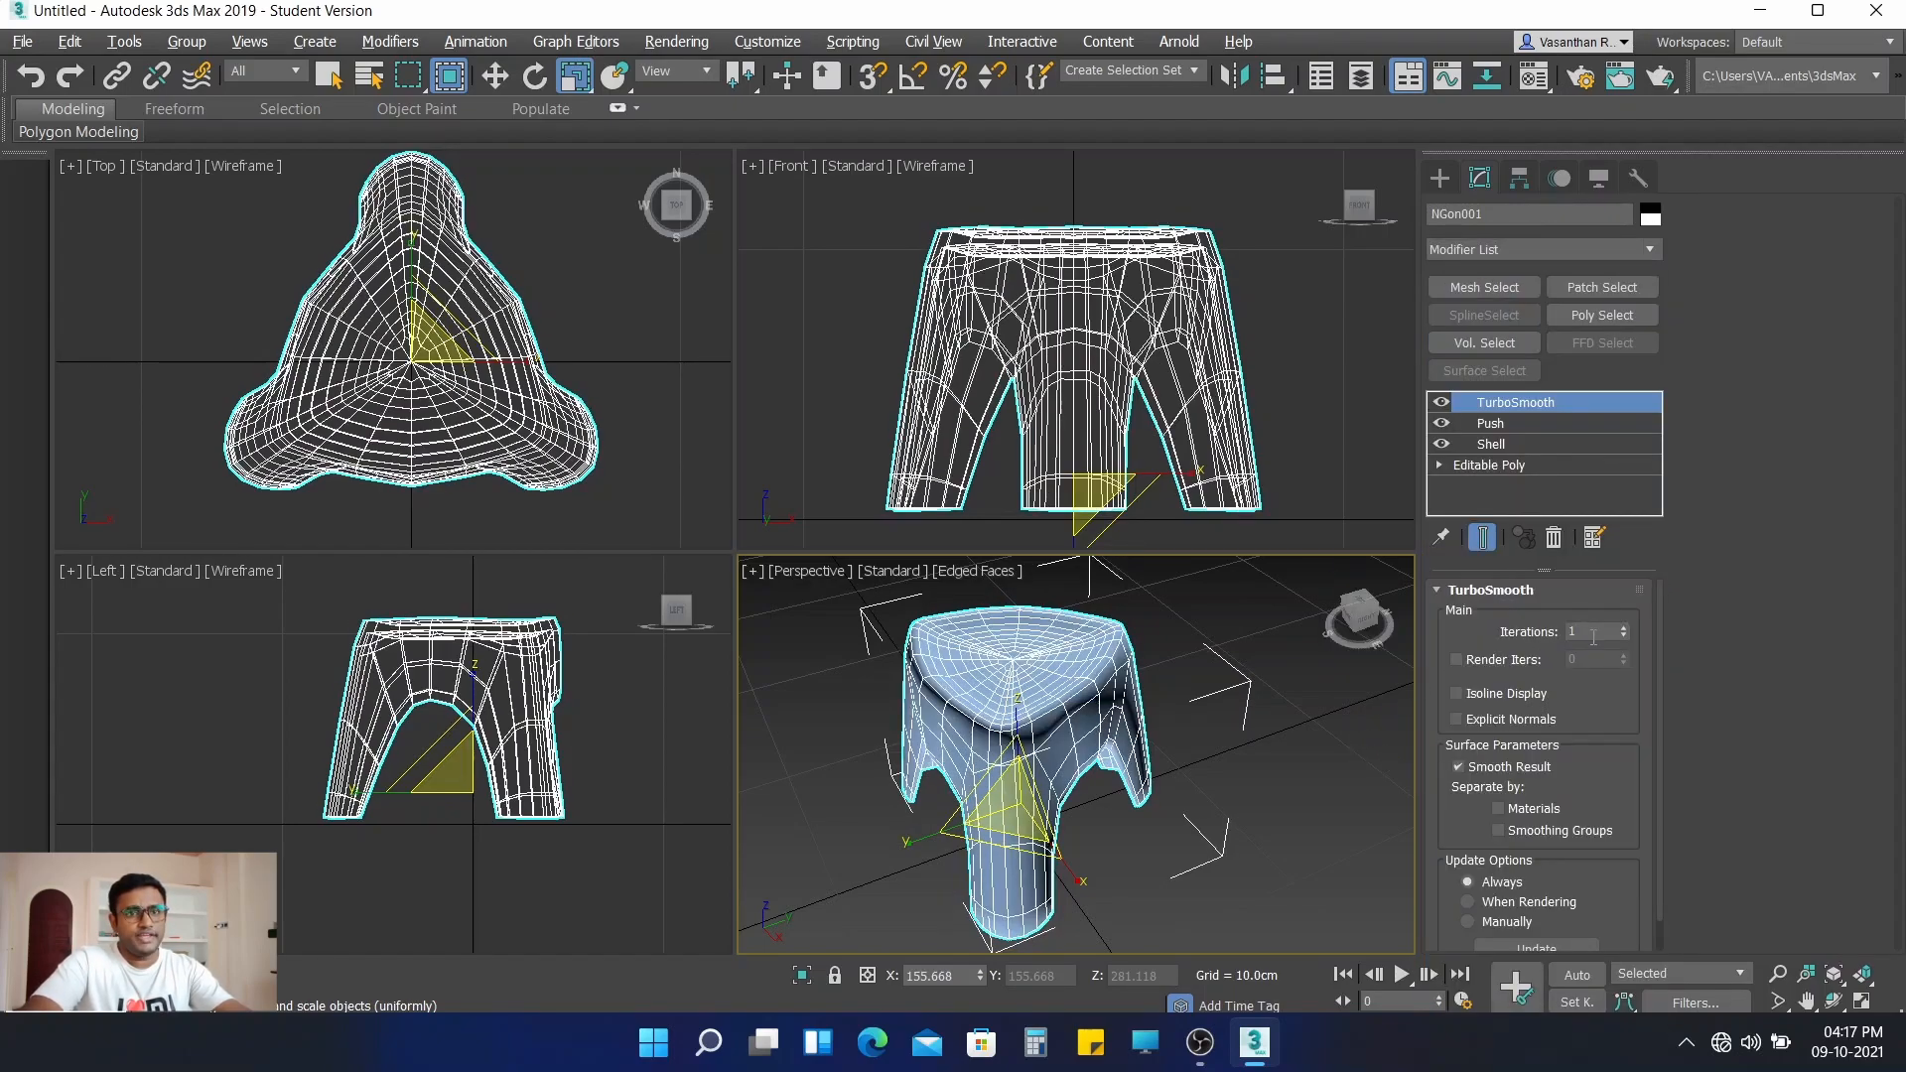
# - Try higher TurboSmooth iteration counts on the stool and set Iterations to 2
pyautogui.click(1624, 628)
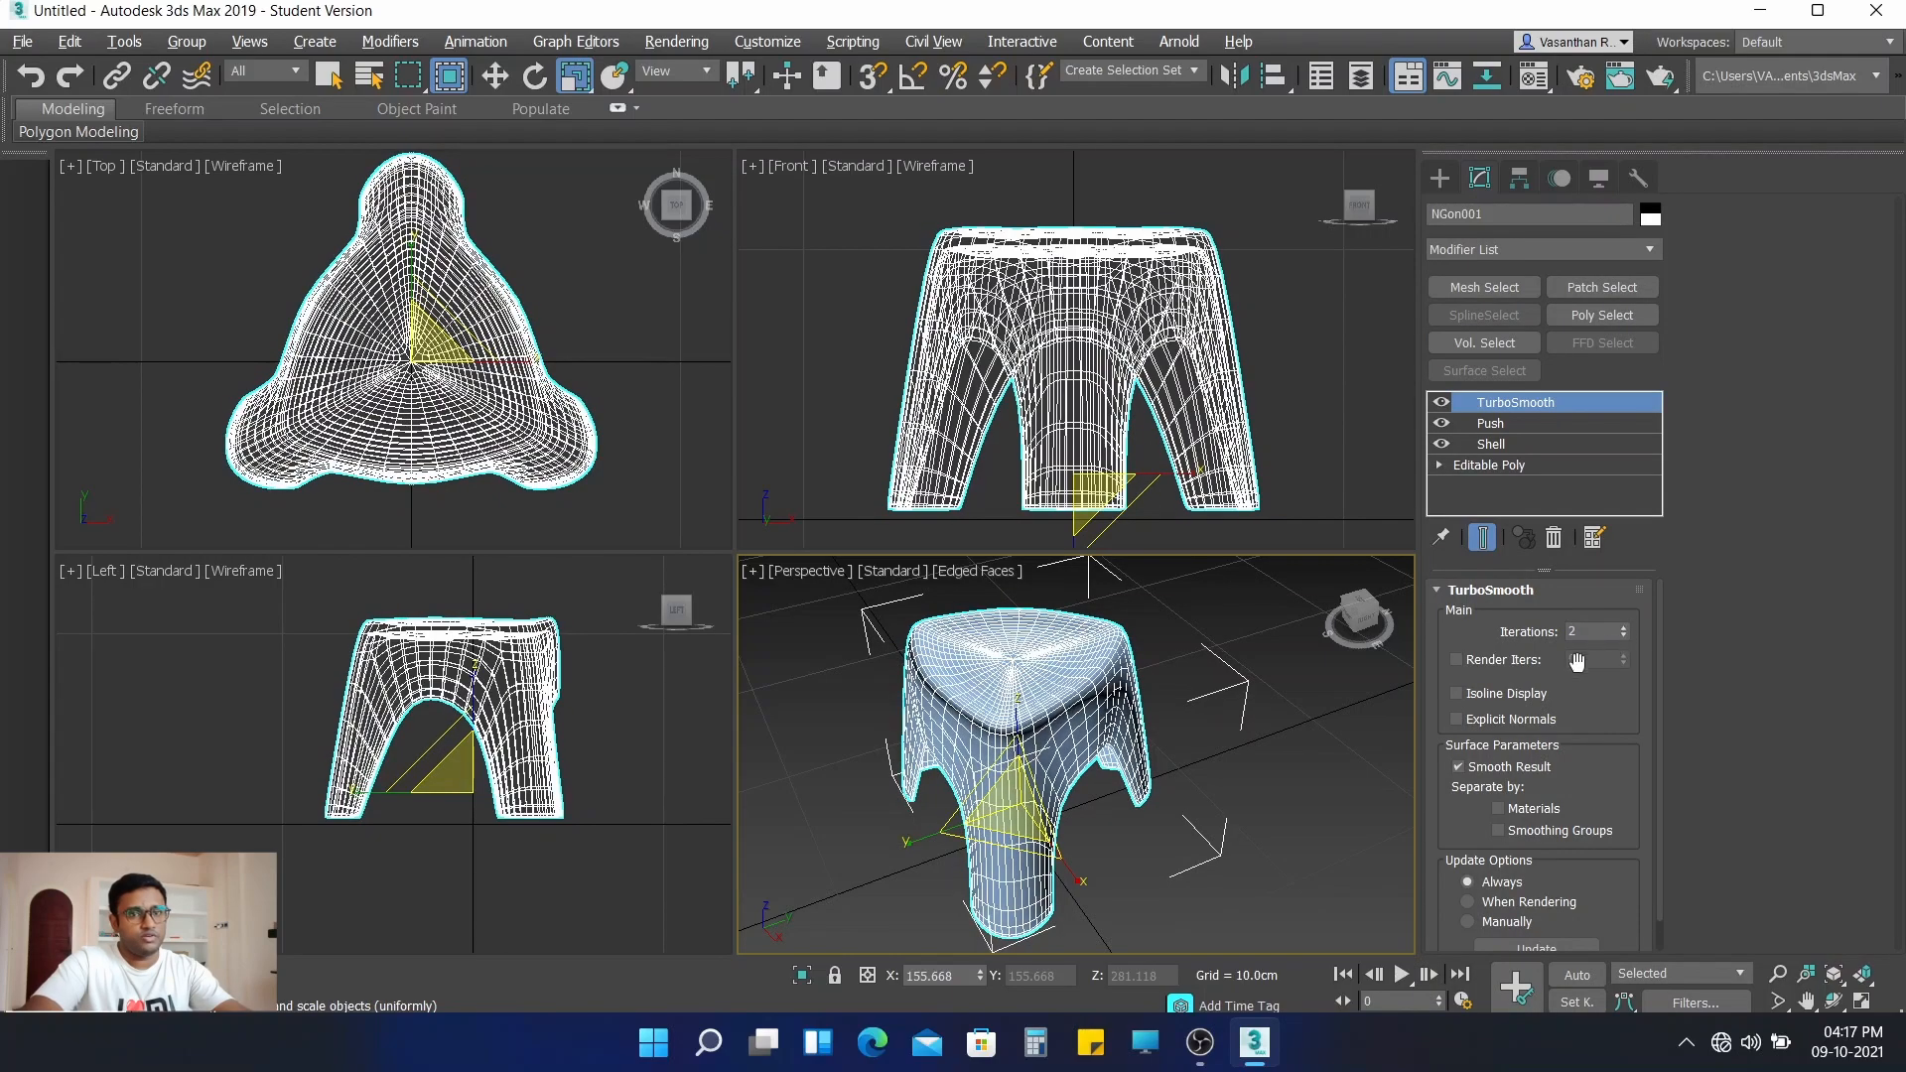
pyautogui.click(1624, 627)
pyautogui.click(1624, 628)
pyautogui.click(1624, 628)
pyautogui.click(1624, 627)
pyautogui.click(1624, 636)
pyautogui.click(1625, 637)
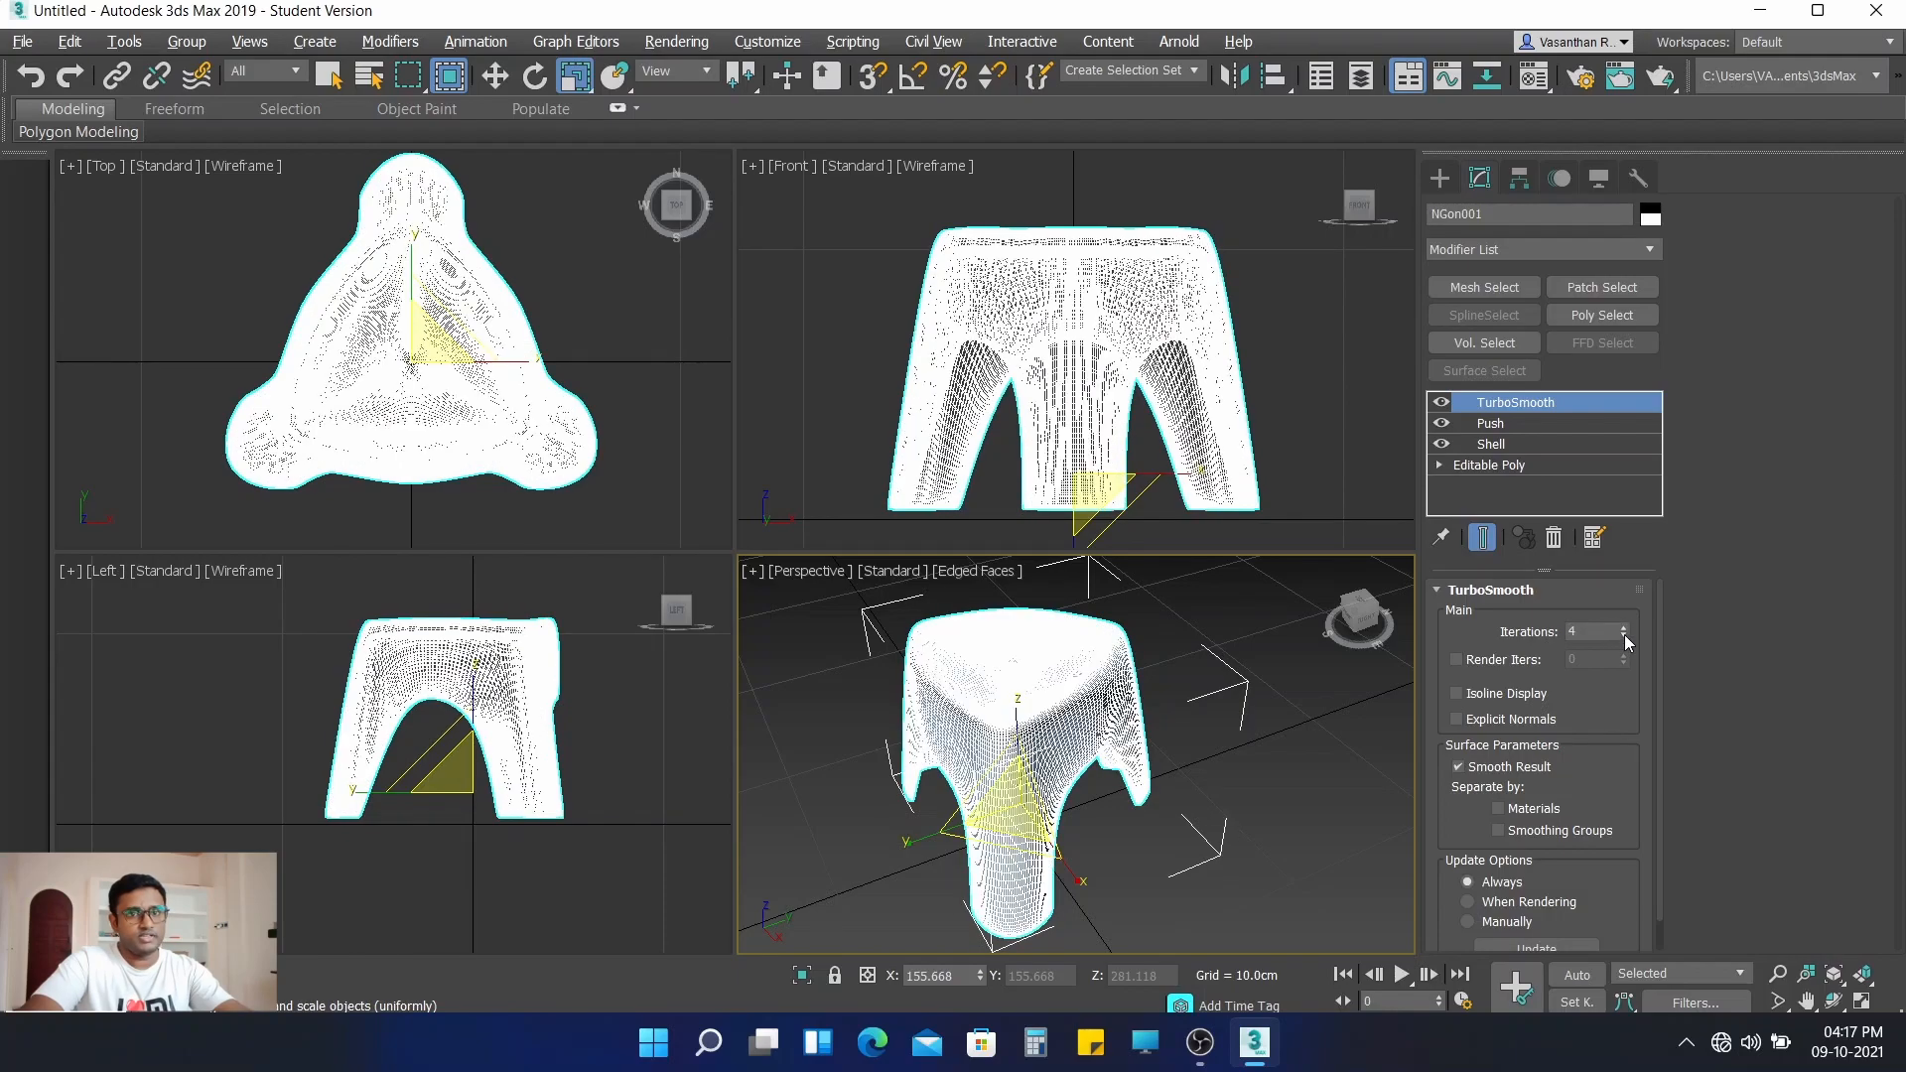
pyautogui.click(1624, 636)
pyautogui.click(1624, 637)
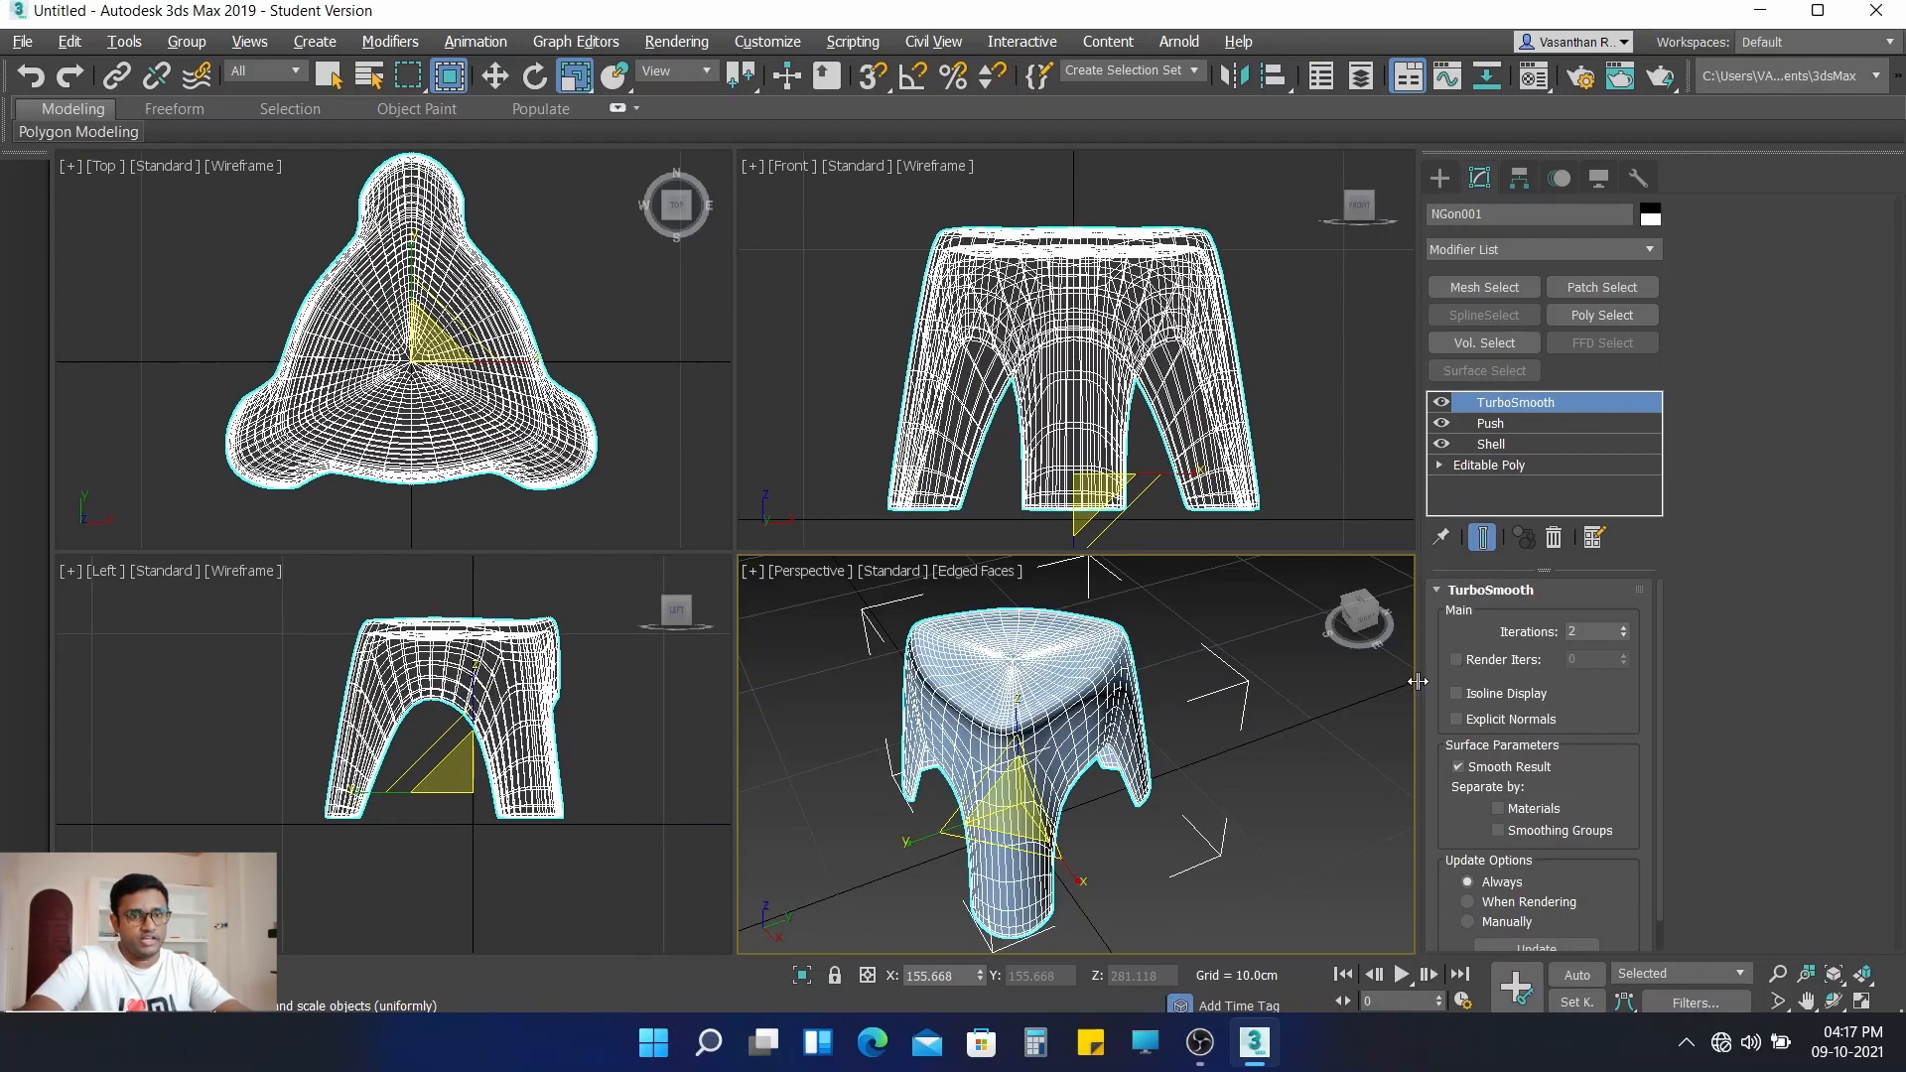
# - Maximize the Perspective view and add a Taper modifier to the stool above TurboSmooth
pyautogui.click(1282, 759)
pyautogui.click(1067, 715)
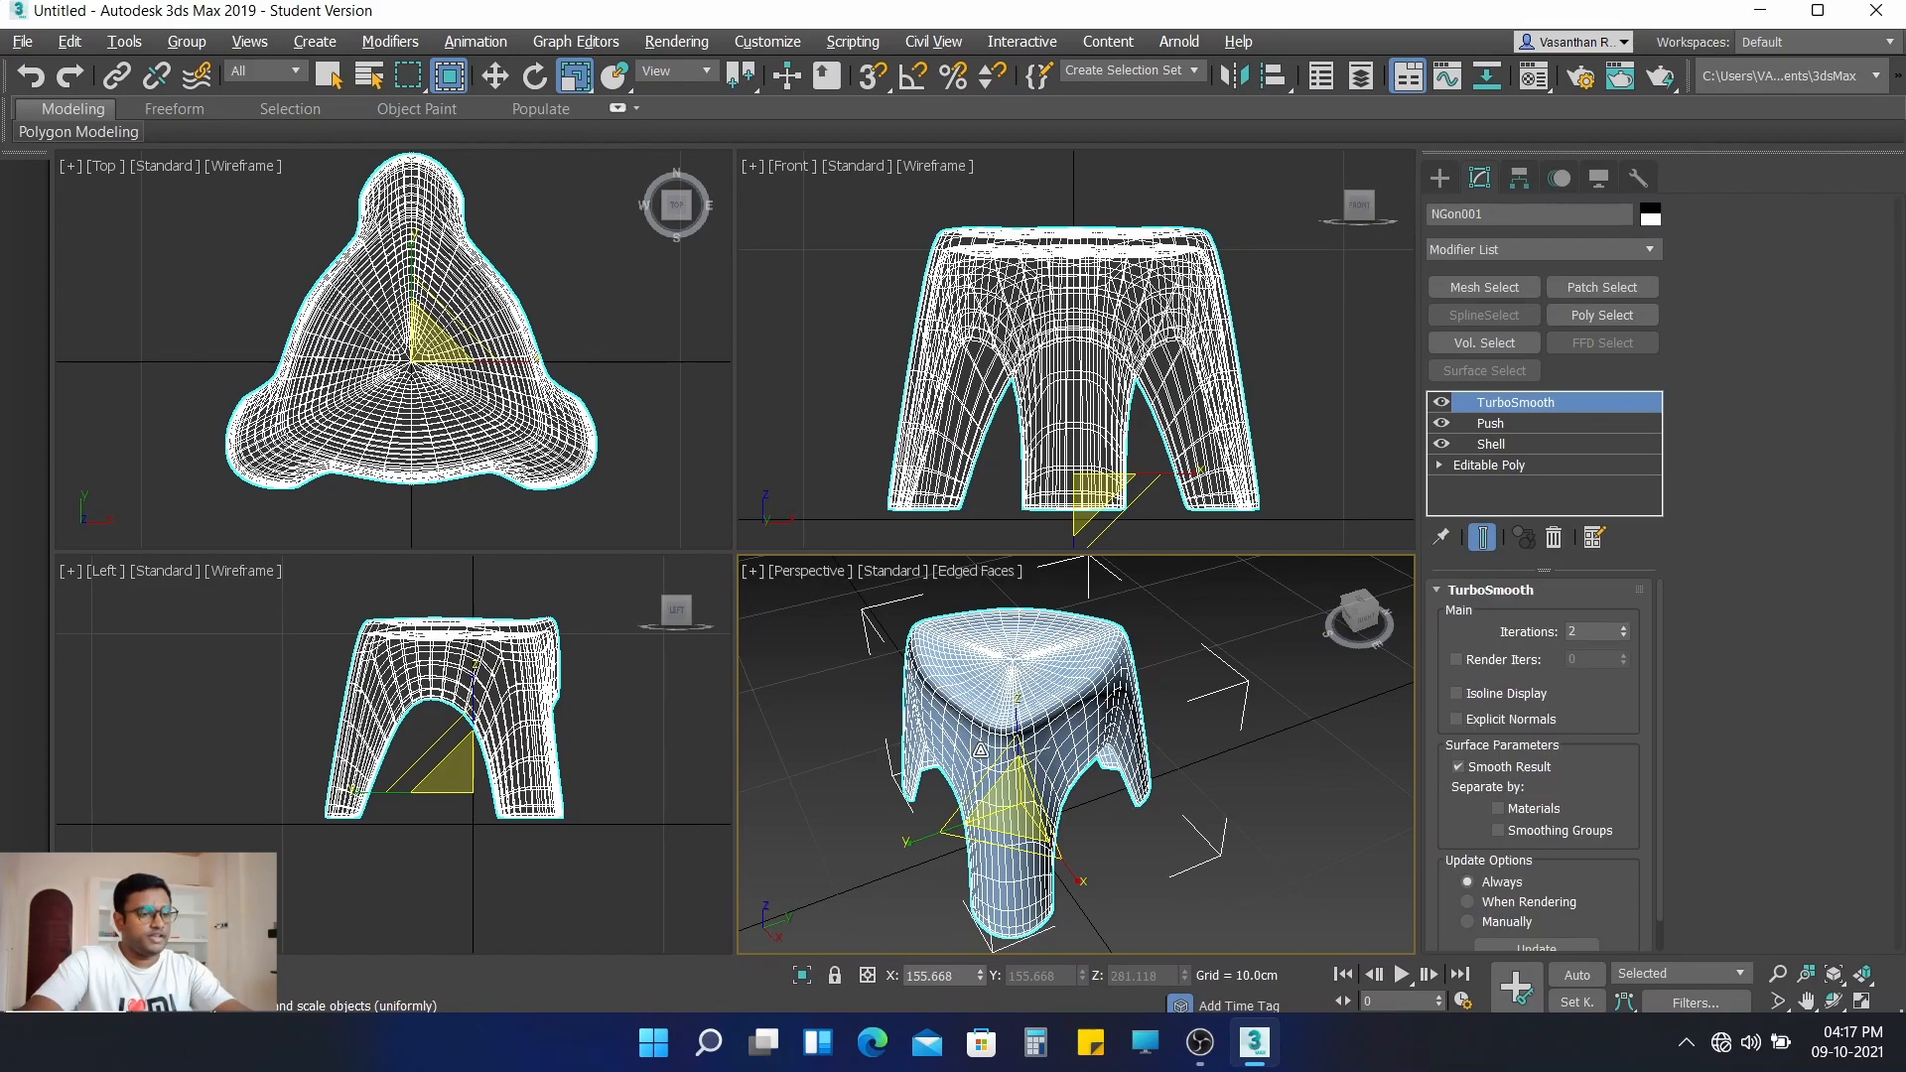
pyautogui.click(825, 681)
pyautogui.click(951, 703)
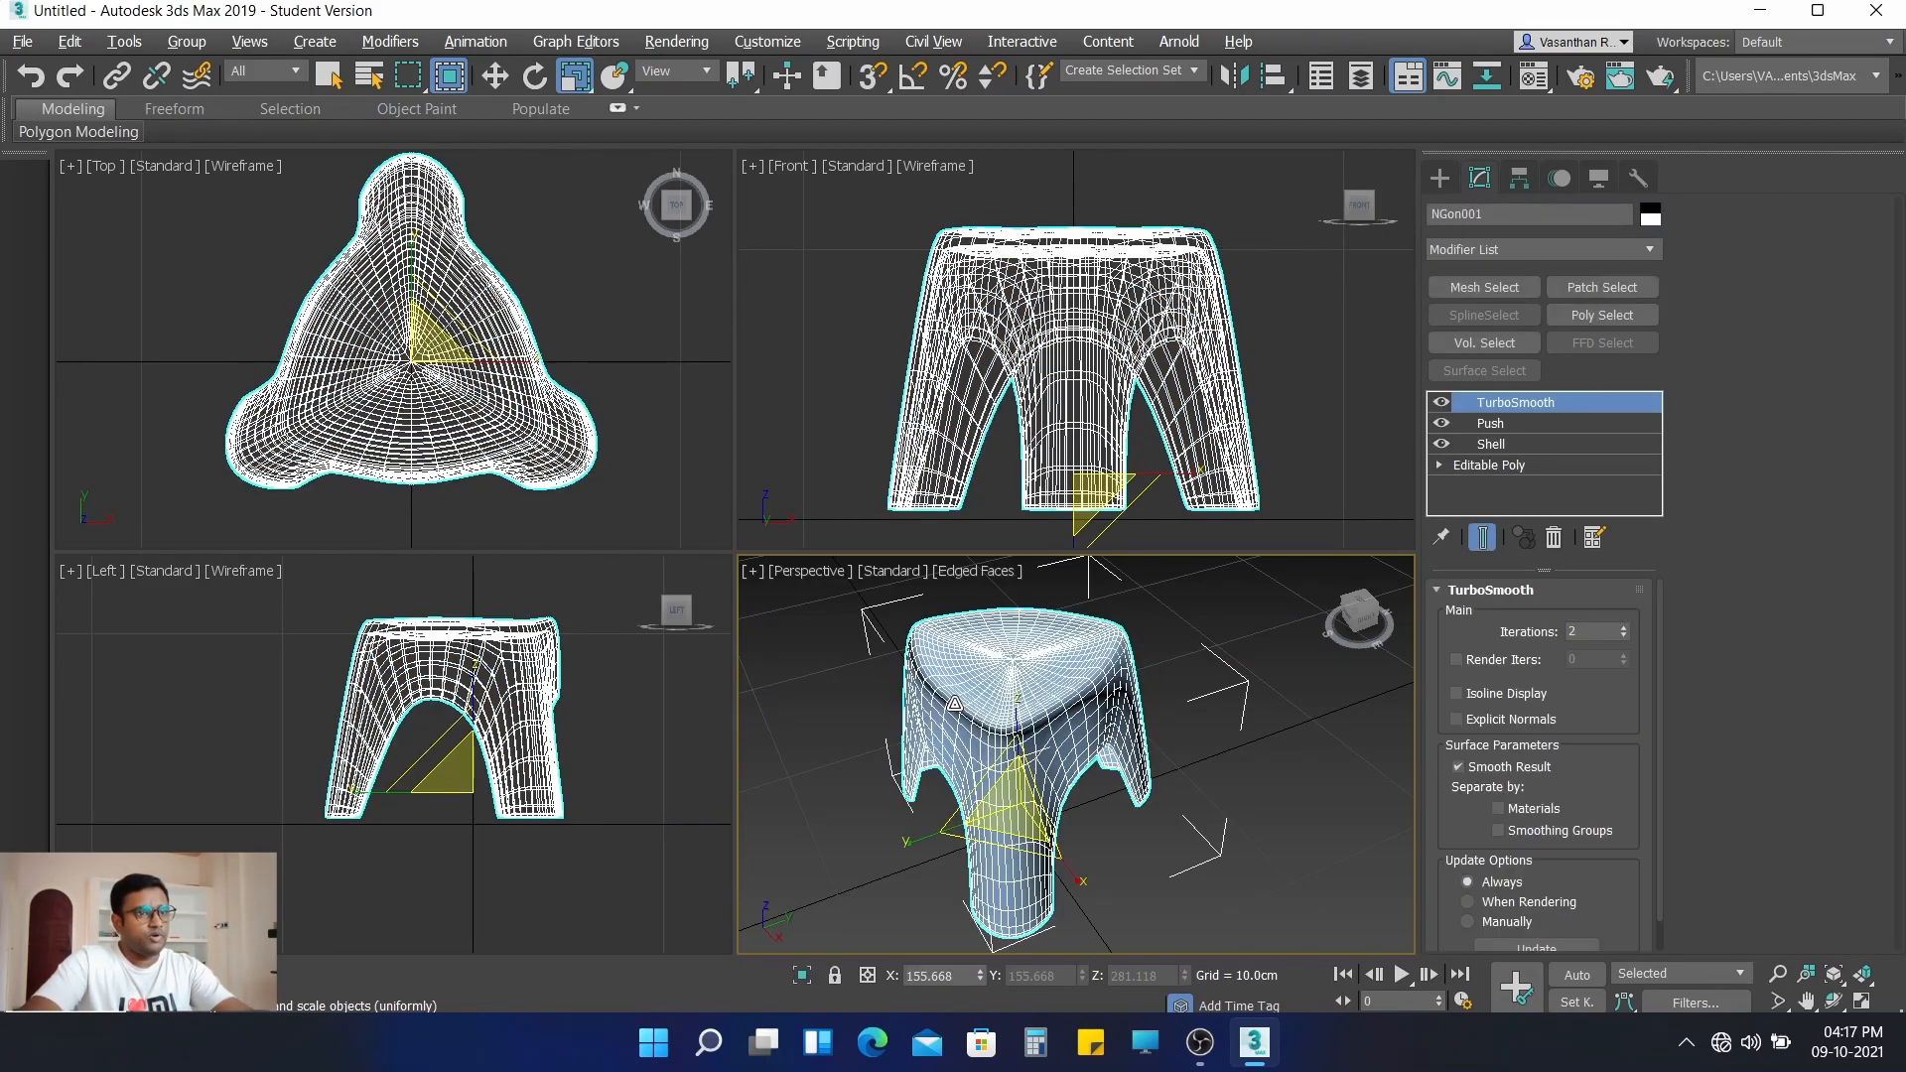
pyautogui.hotkey('alt', 'w')
pyautogui.keyDown('alt'); pyautogui.moveTo(862, 683); pyautogui.dragTo(800, 653, button='middle'); pyautogui.keyUp('alt')
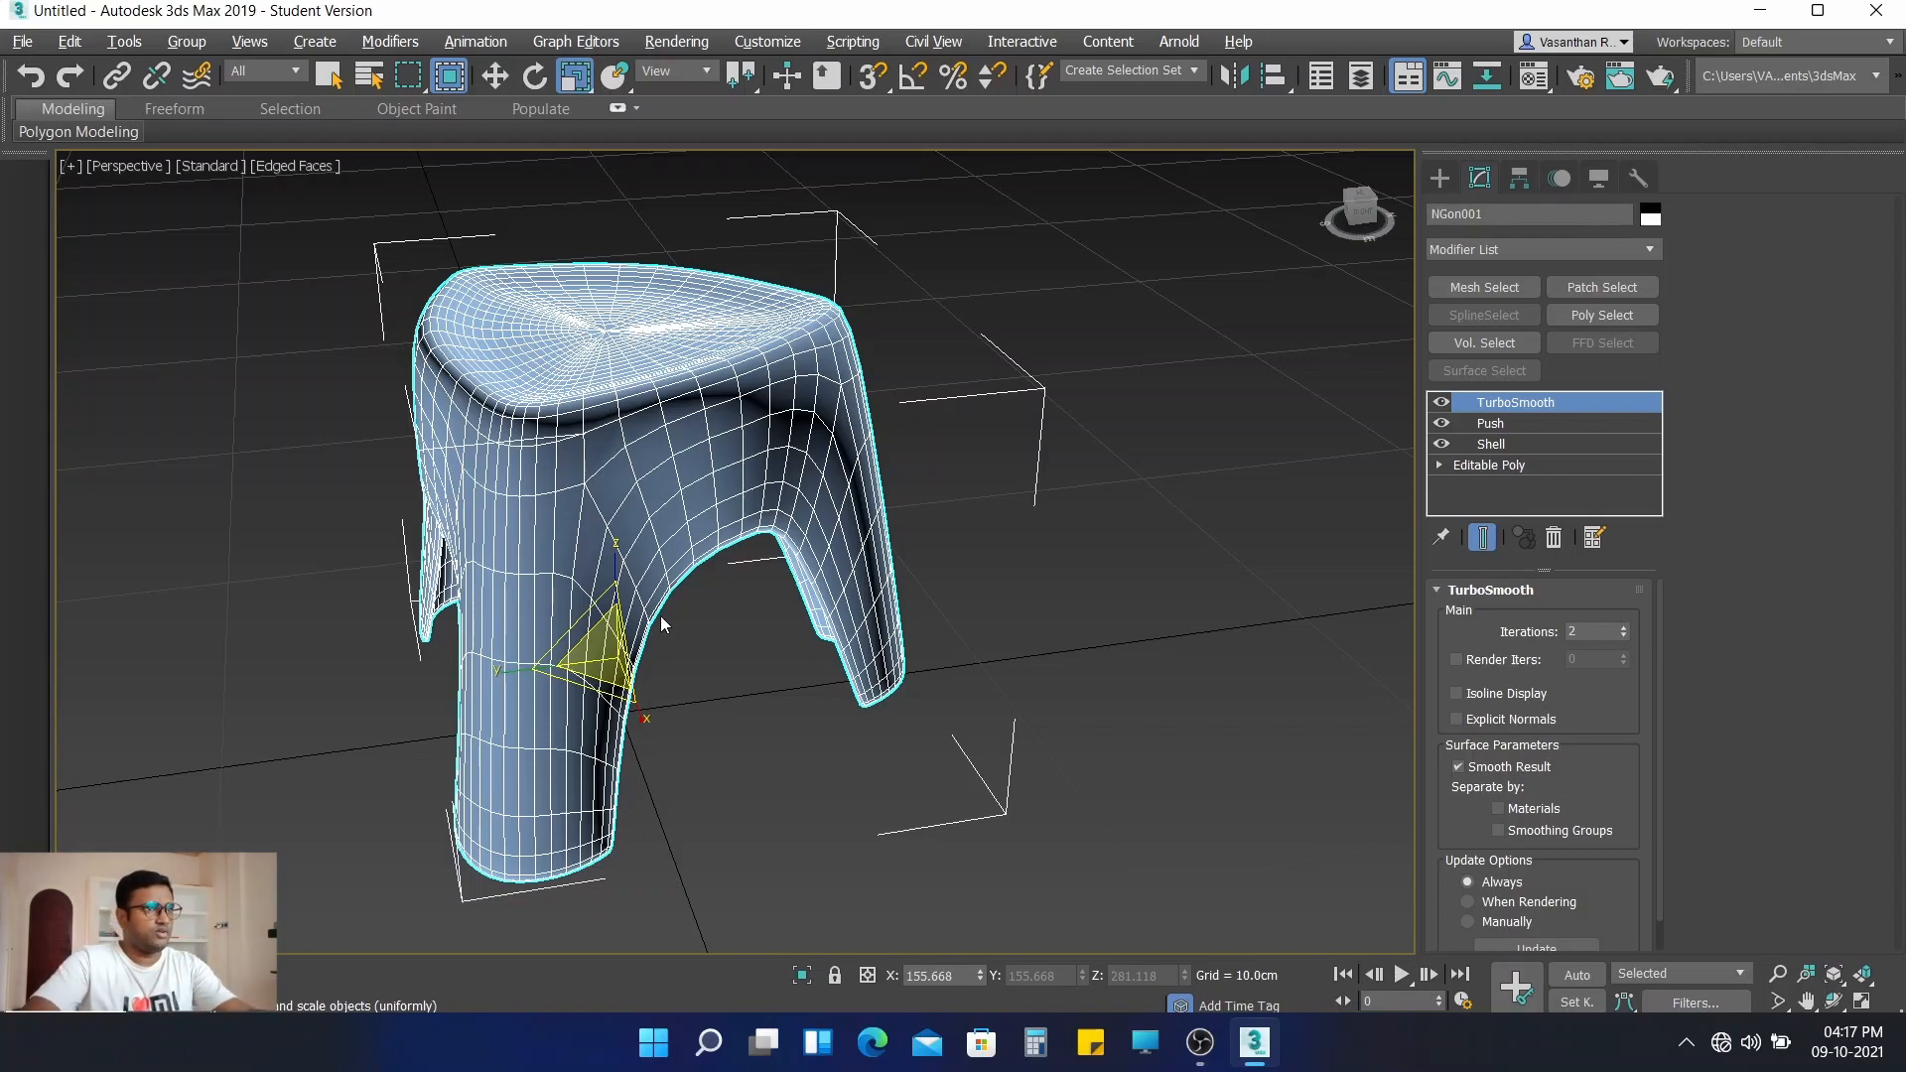
pyautogui.click(388, 44)
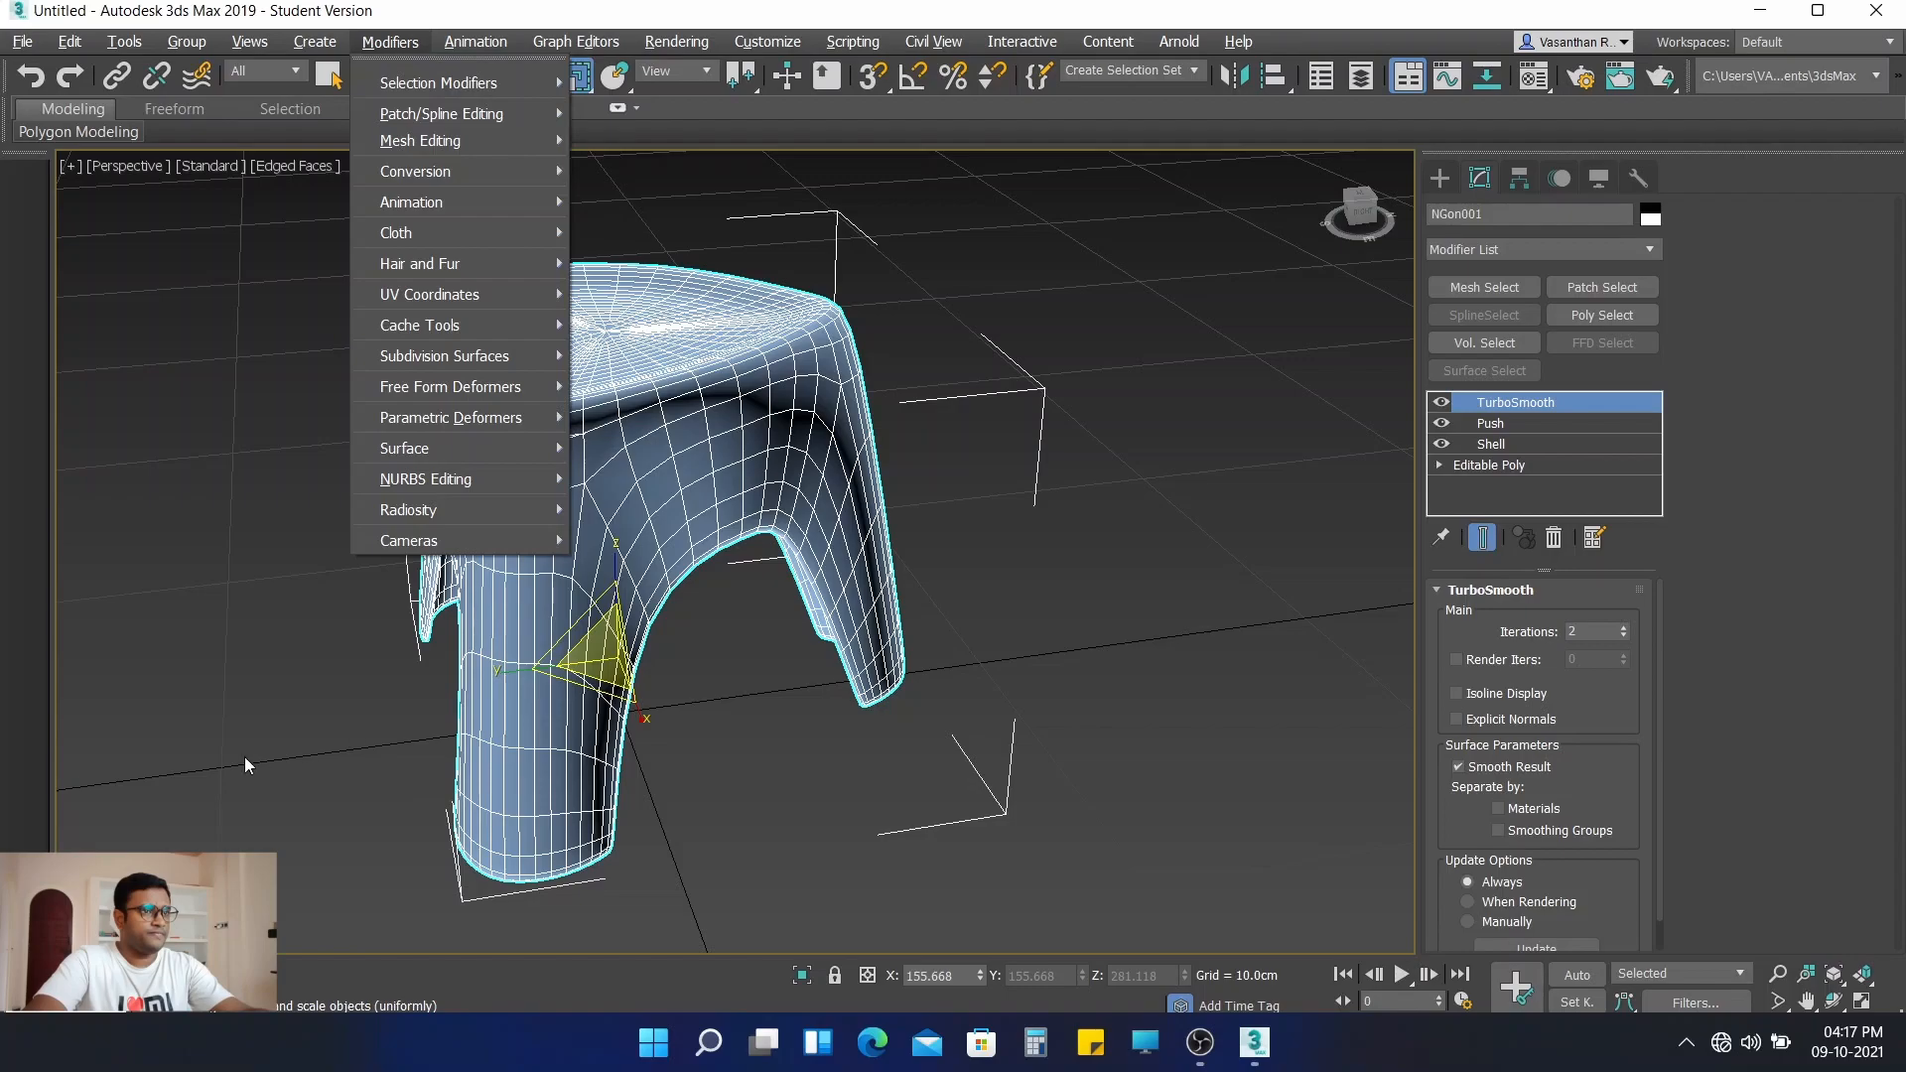
pyautogui.moveTo(522, 418)
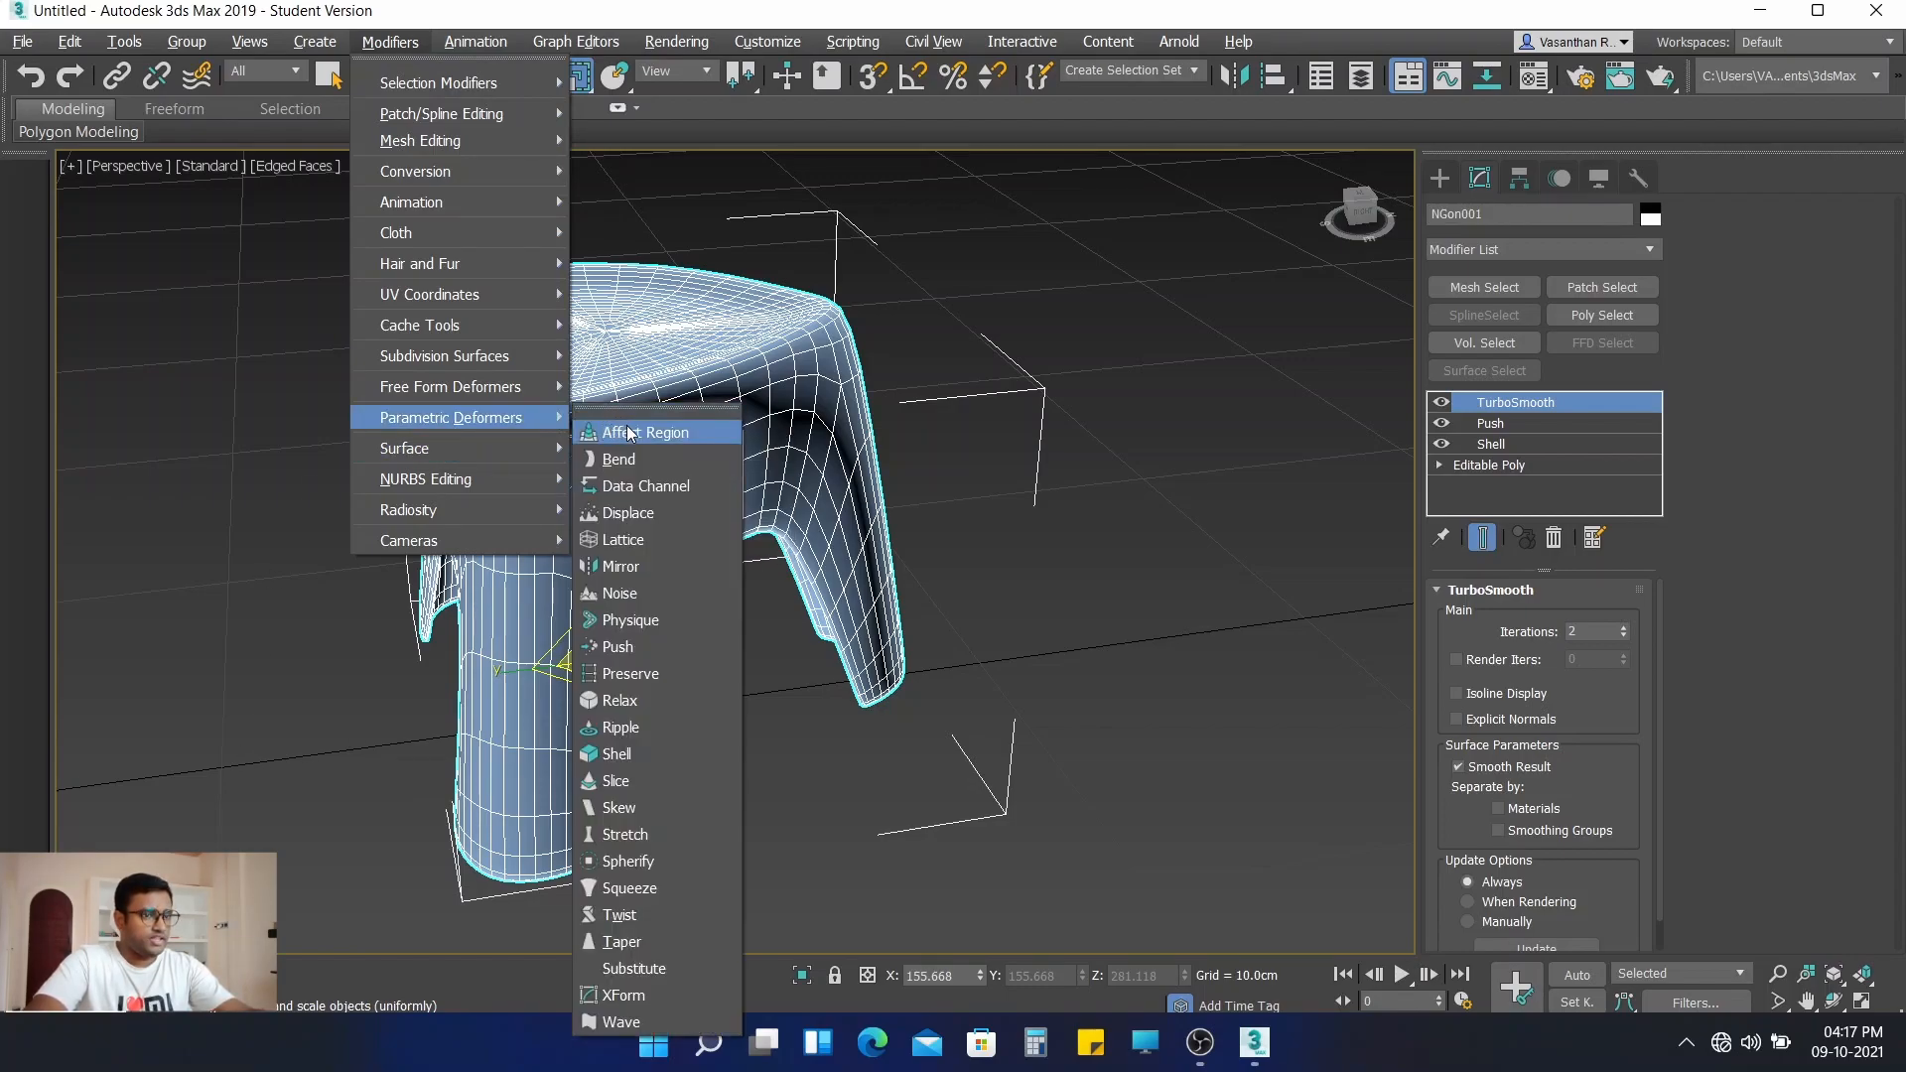
pyautogui.click(647, 943)
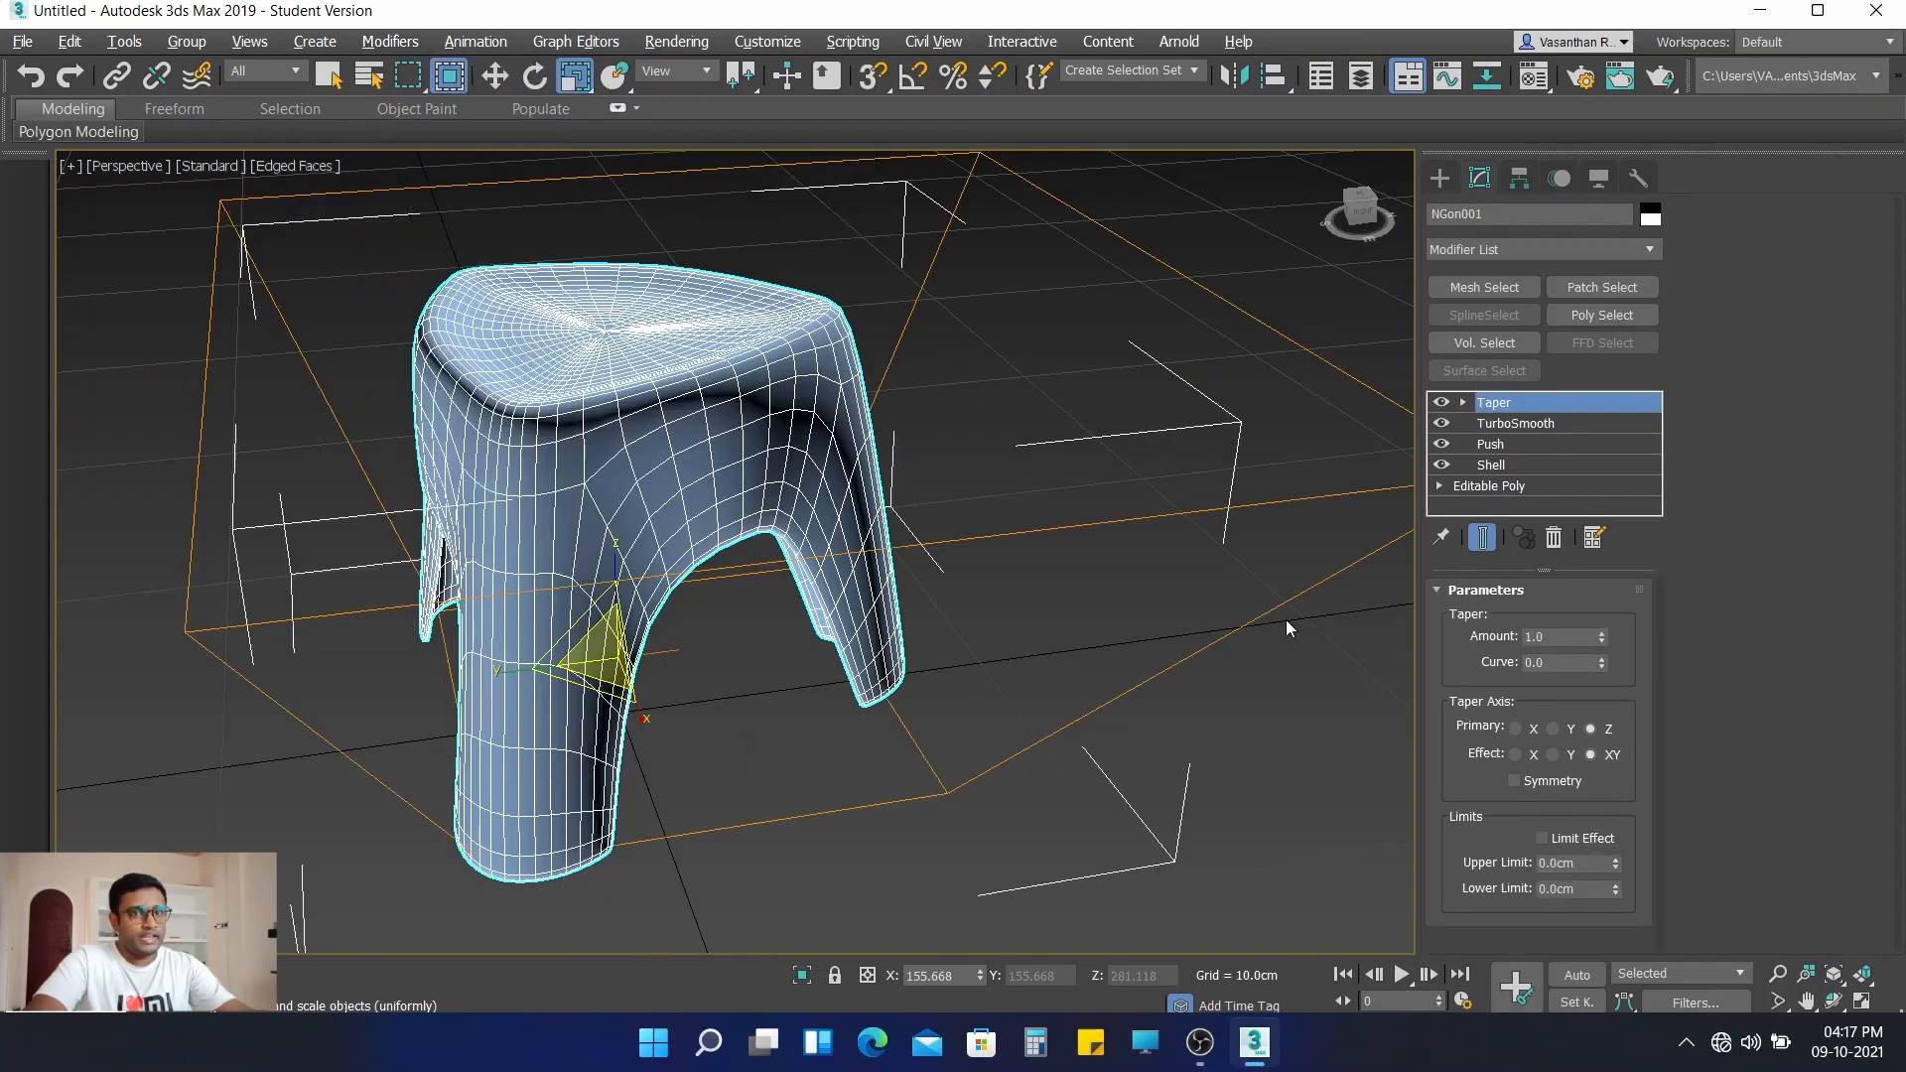
# - Set the stool's Taper Amount to 0.0 and its Curve to 0.25
pyautogui.moveTo(1601, 636)
pyautogui.mouseDown()
pyautogui.moveTo(1600, 606)
pyautogui.moveTo(1591, 686)
pyautogui.moveTo(1604, 643)
pyautogui.moveTo(1620, 731)
pyautogui.moveTo(1604, 636)
pyautogui.mouseUp()
pyautogui.doubleClick(1572, 663)
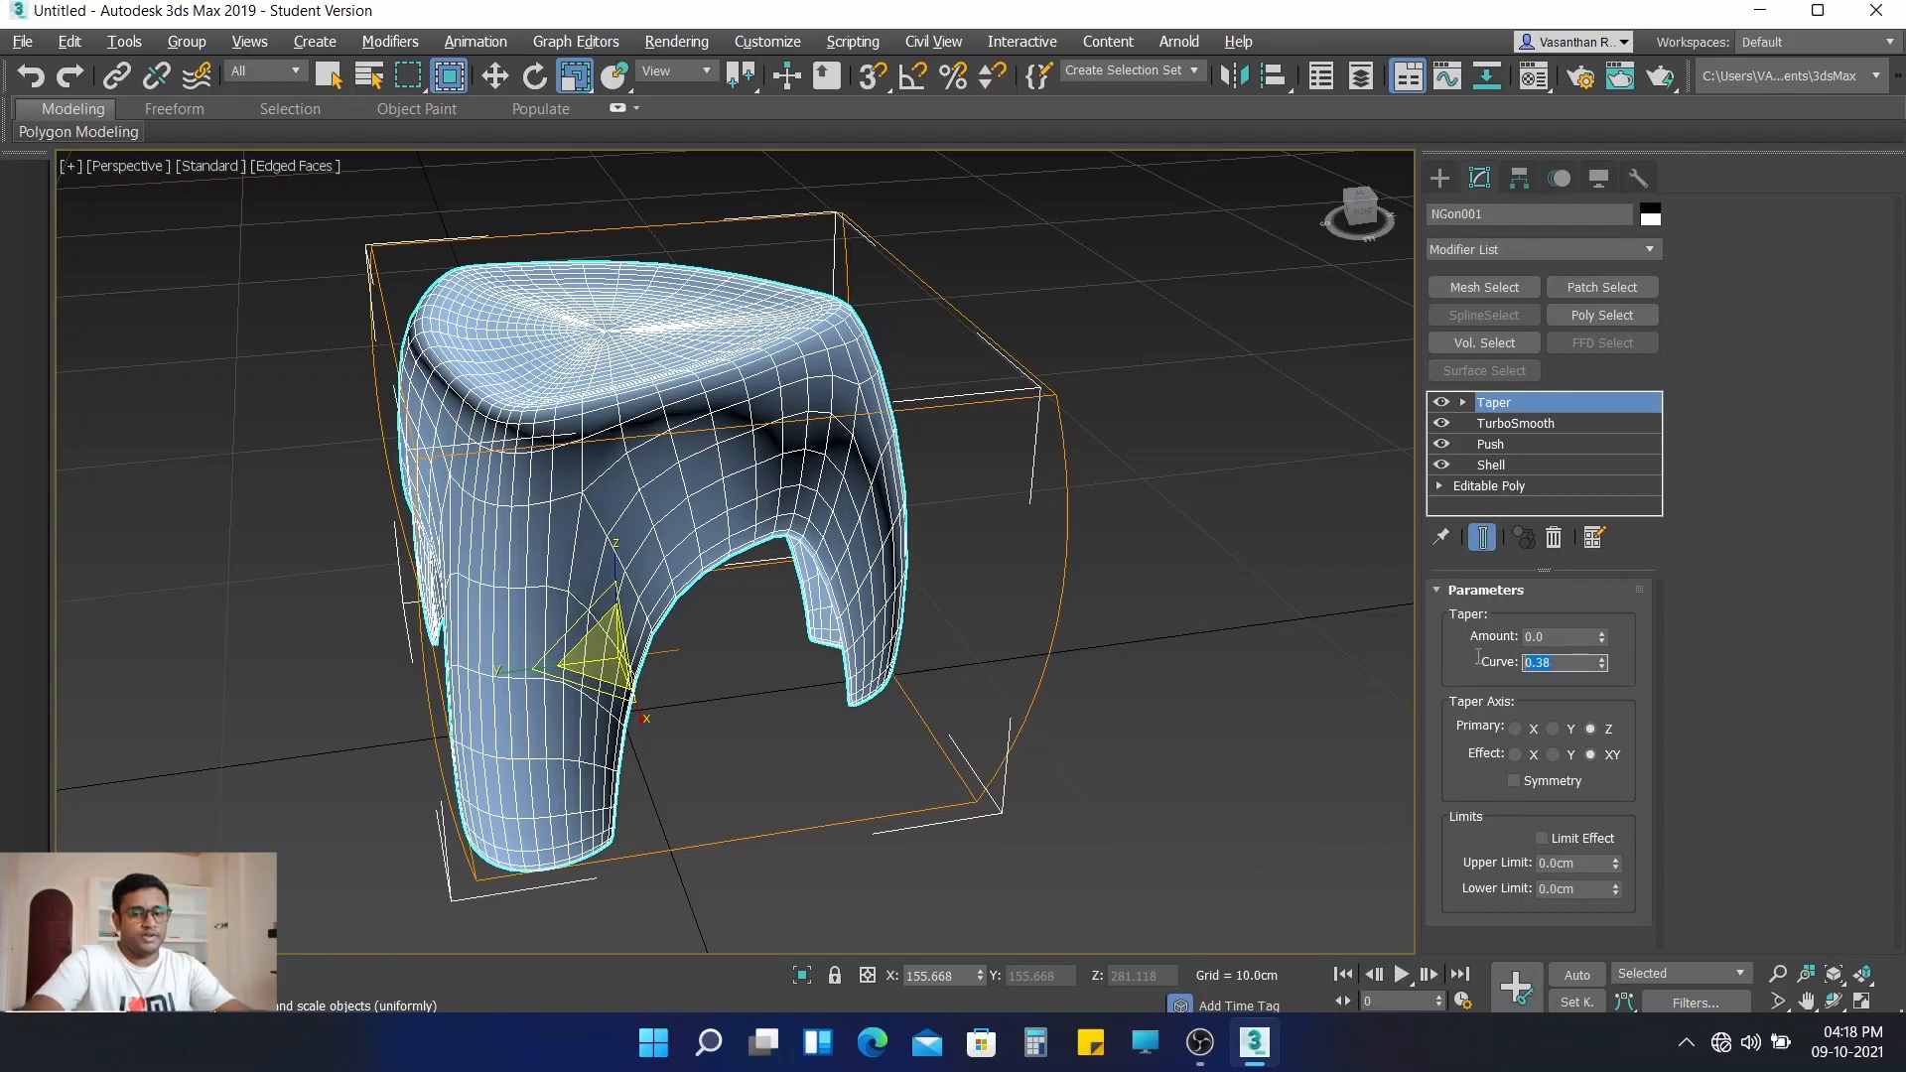
pyautogui.write('0.25')
pyautogui.press('Return')
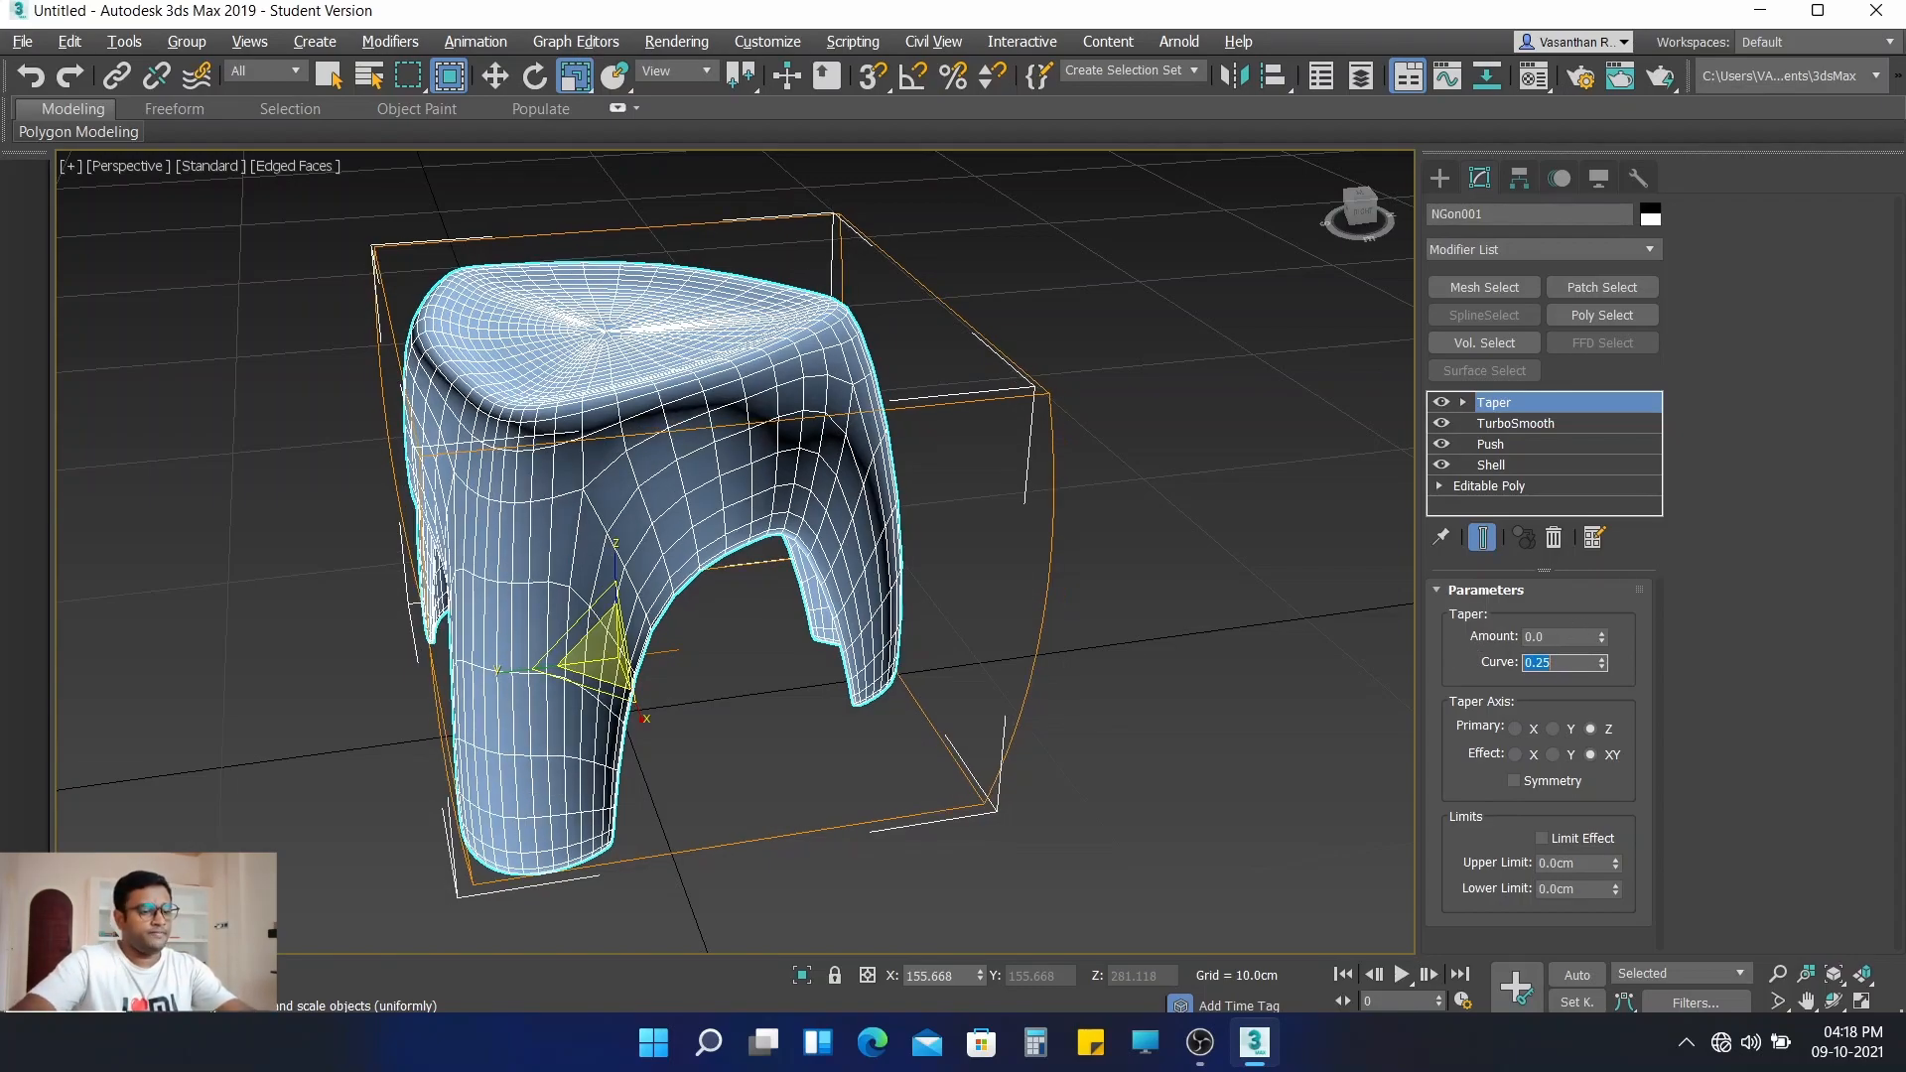
# - Change the stool's object color to the bright red custom color
pyautogui.keyDown('alt'); pyautogui.moveTo(1063, 626); pyautogui.dragTo(1272, 605, button='middle'); pyautogui.keyUp('alt')
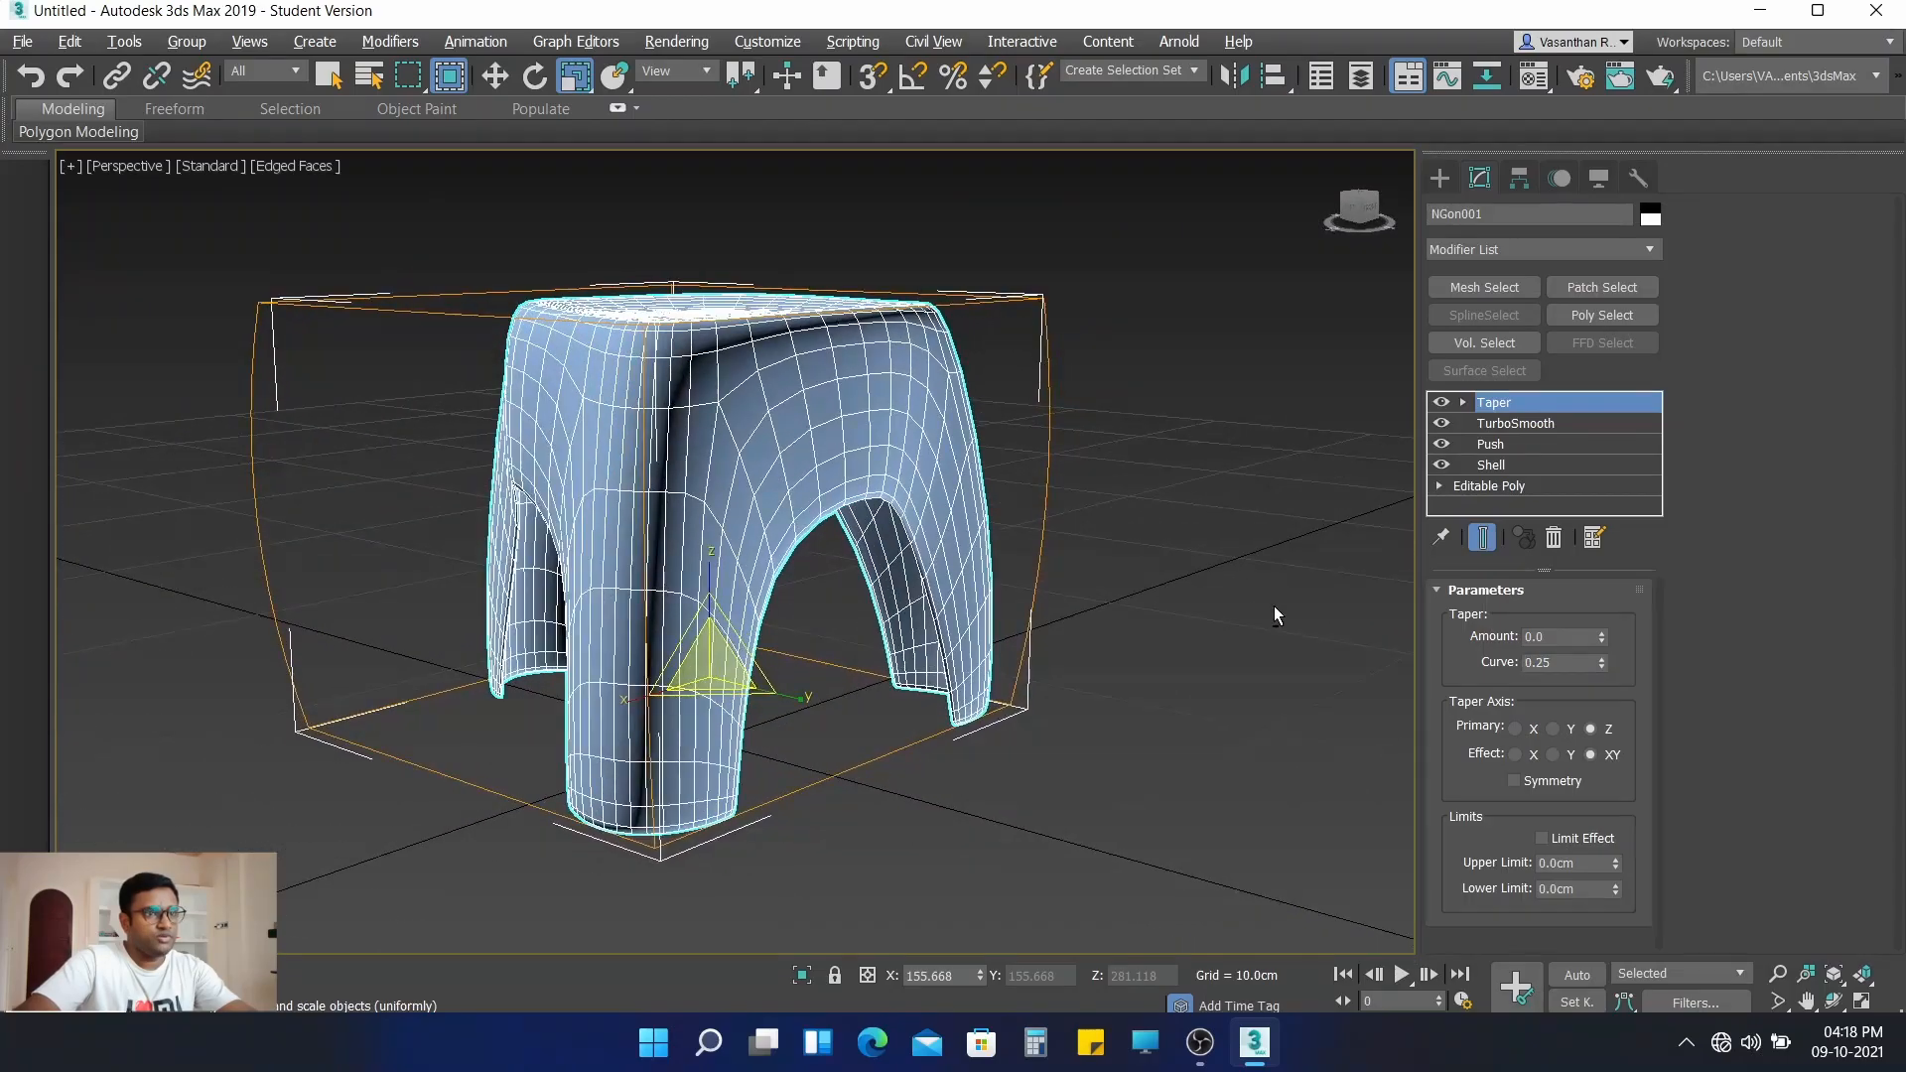
pyautogui.keyDown('alt'); pyautogui.moveTo(1062, 664); pyautogui.dragTo(760, 705, button='middle'); pyautogui.keyUp('alt')
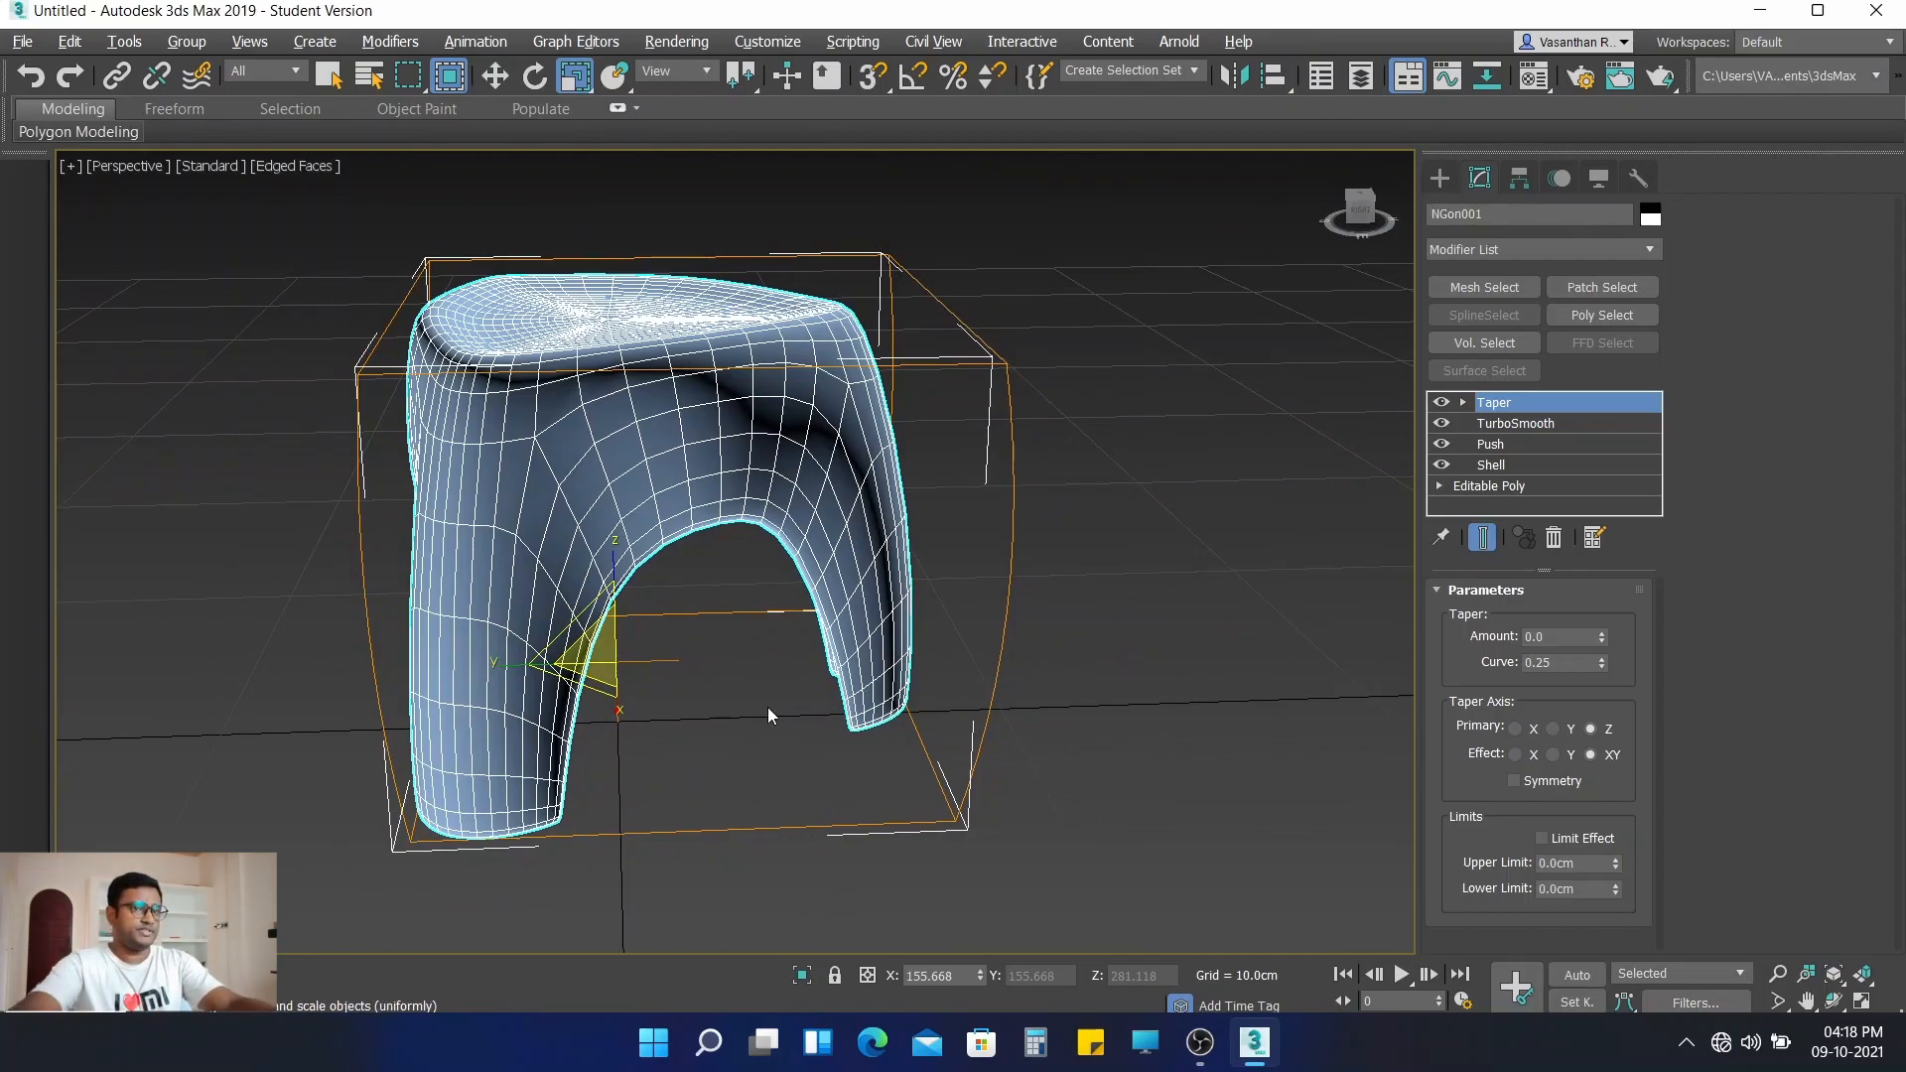
pyautogui.keyDown('alt'); pyautogui.moveTo(739, 663); pyautogui.dragTo(925, 683, button='middle'); pyautogui.keyUp('alt')
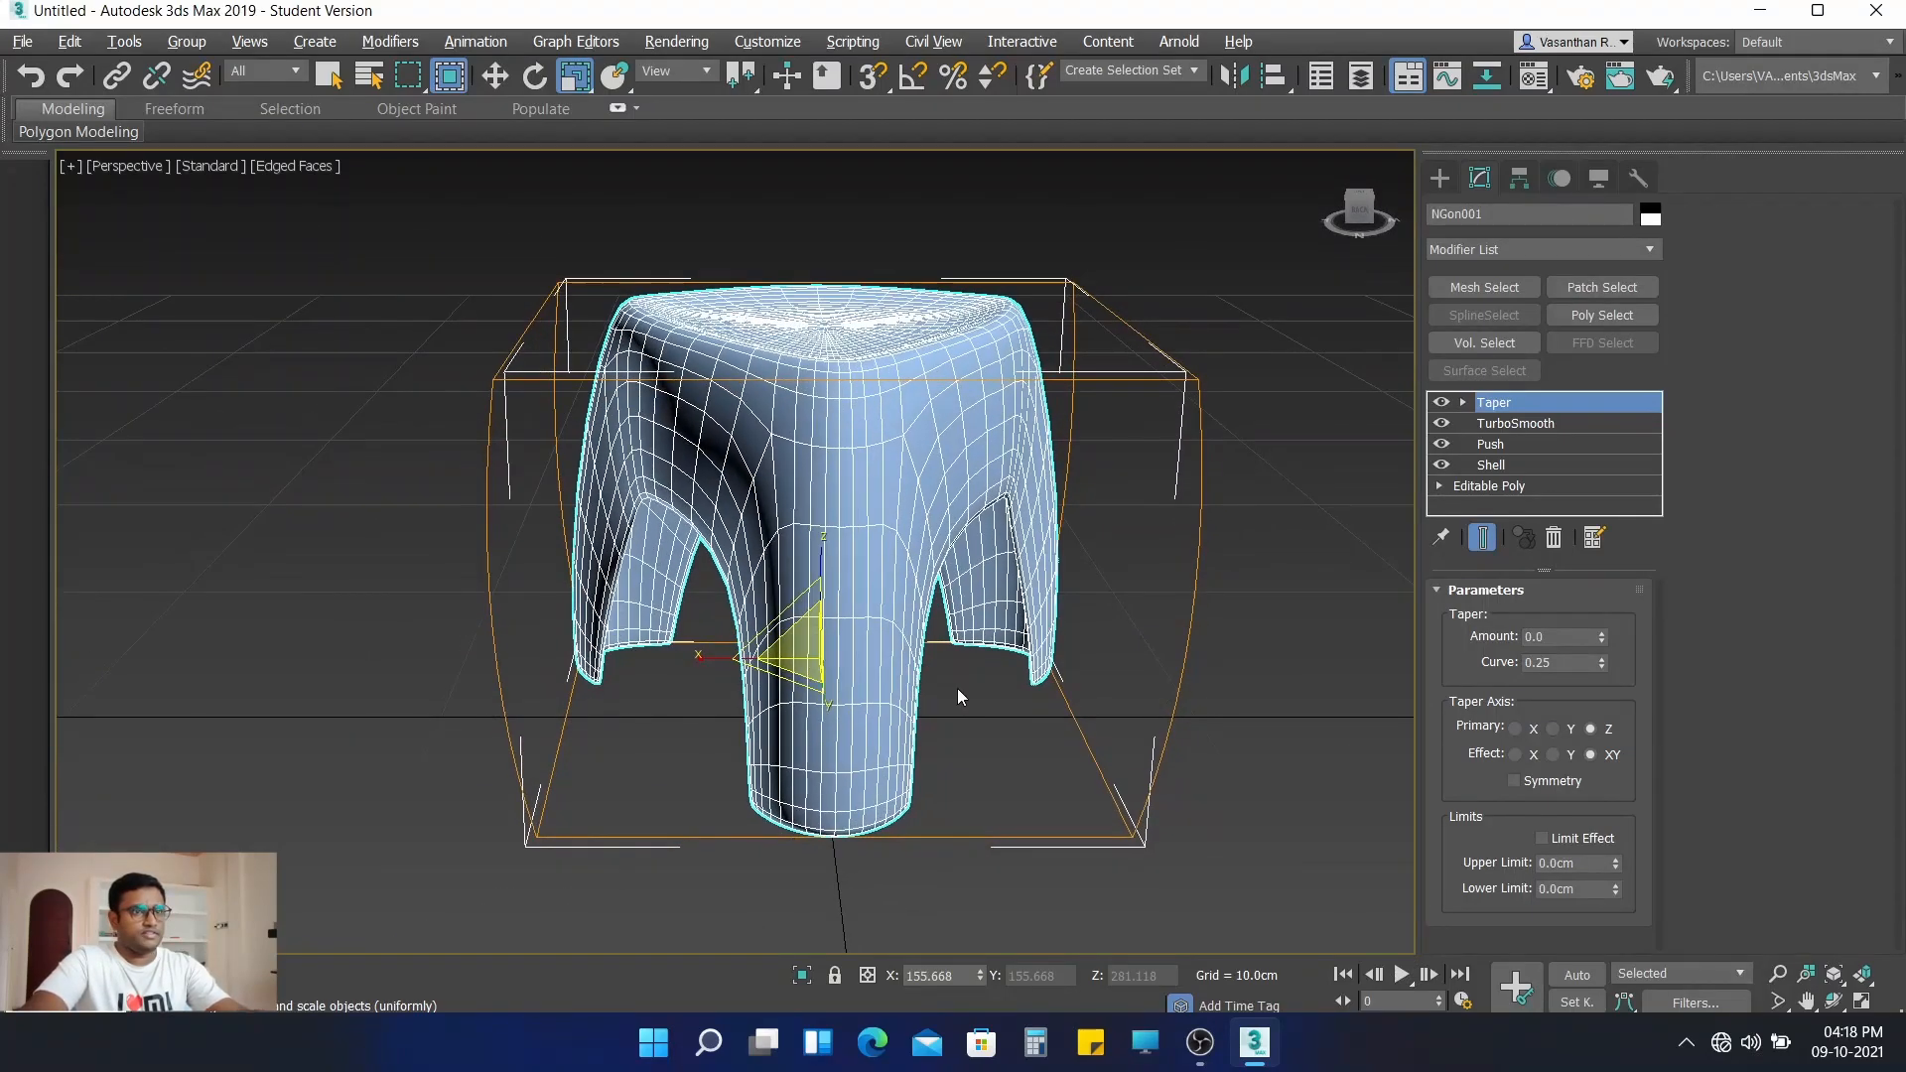
pyautogui.moveTo(957, 688); pyautogui.dragTo(930, 681, button='middle')
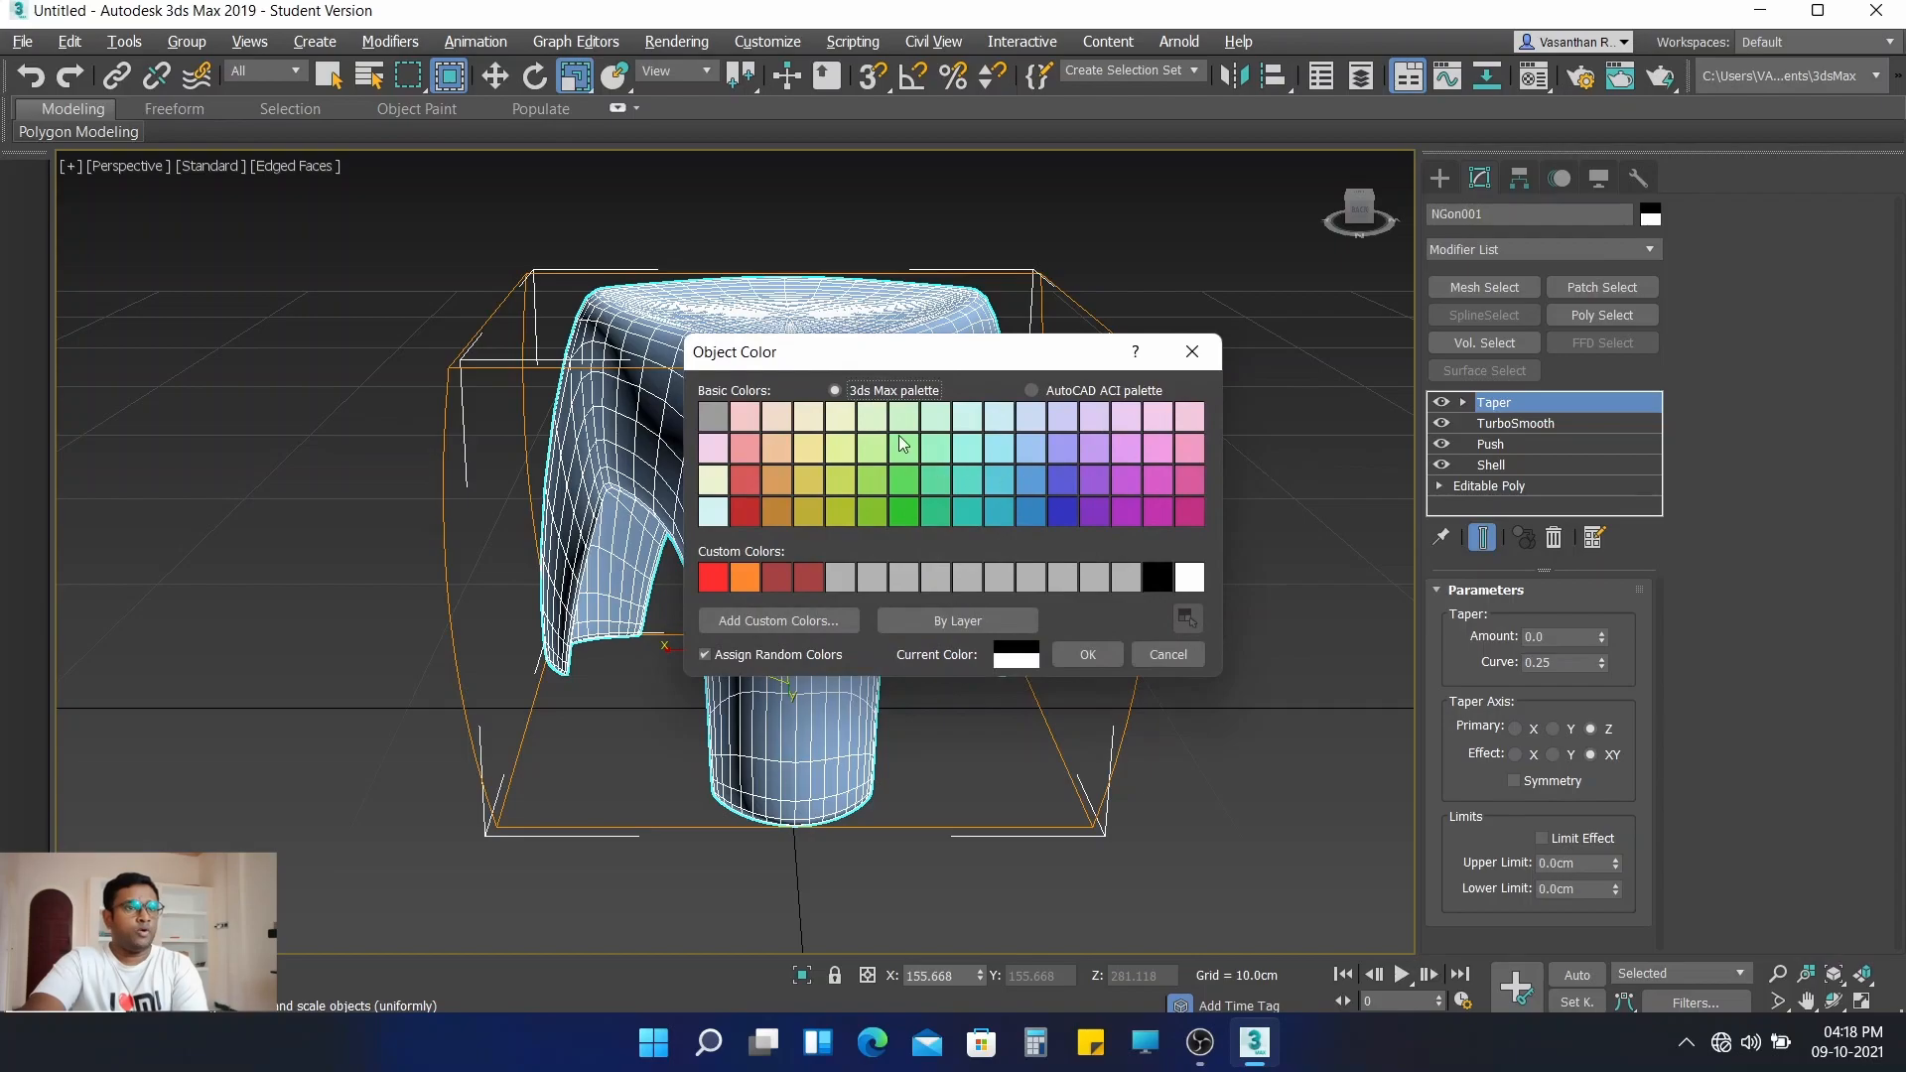
pyautogui.click(800, 624)
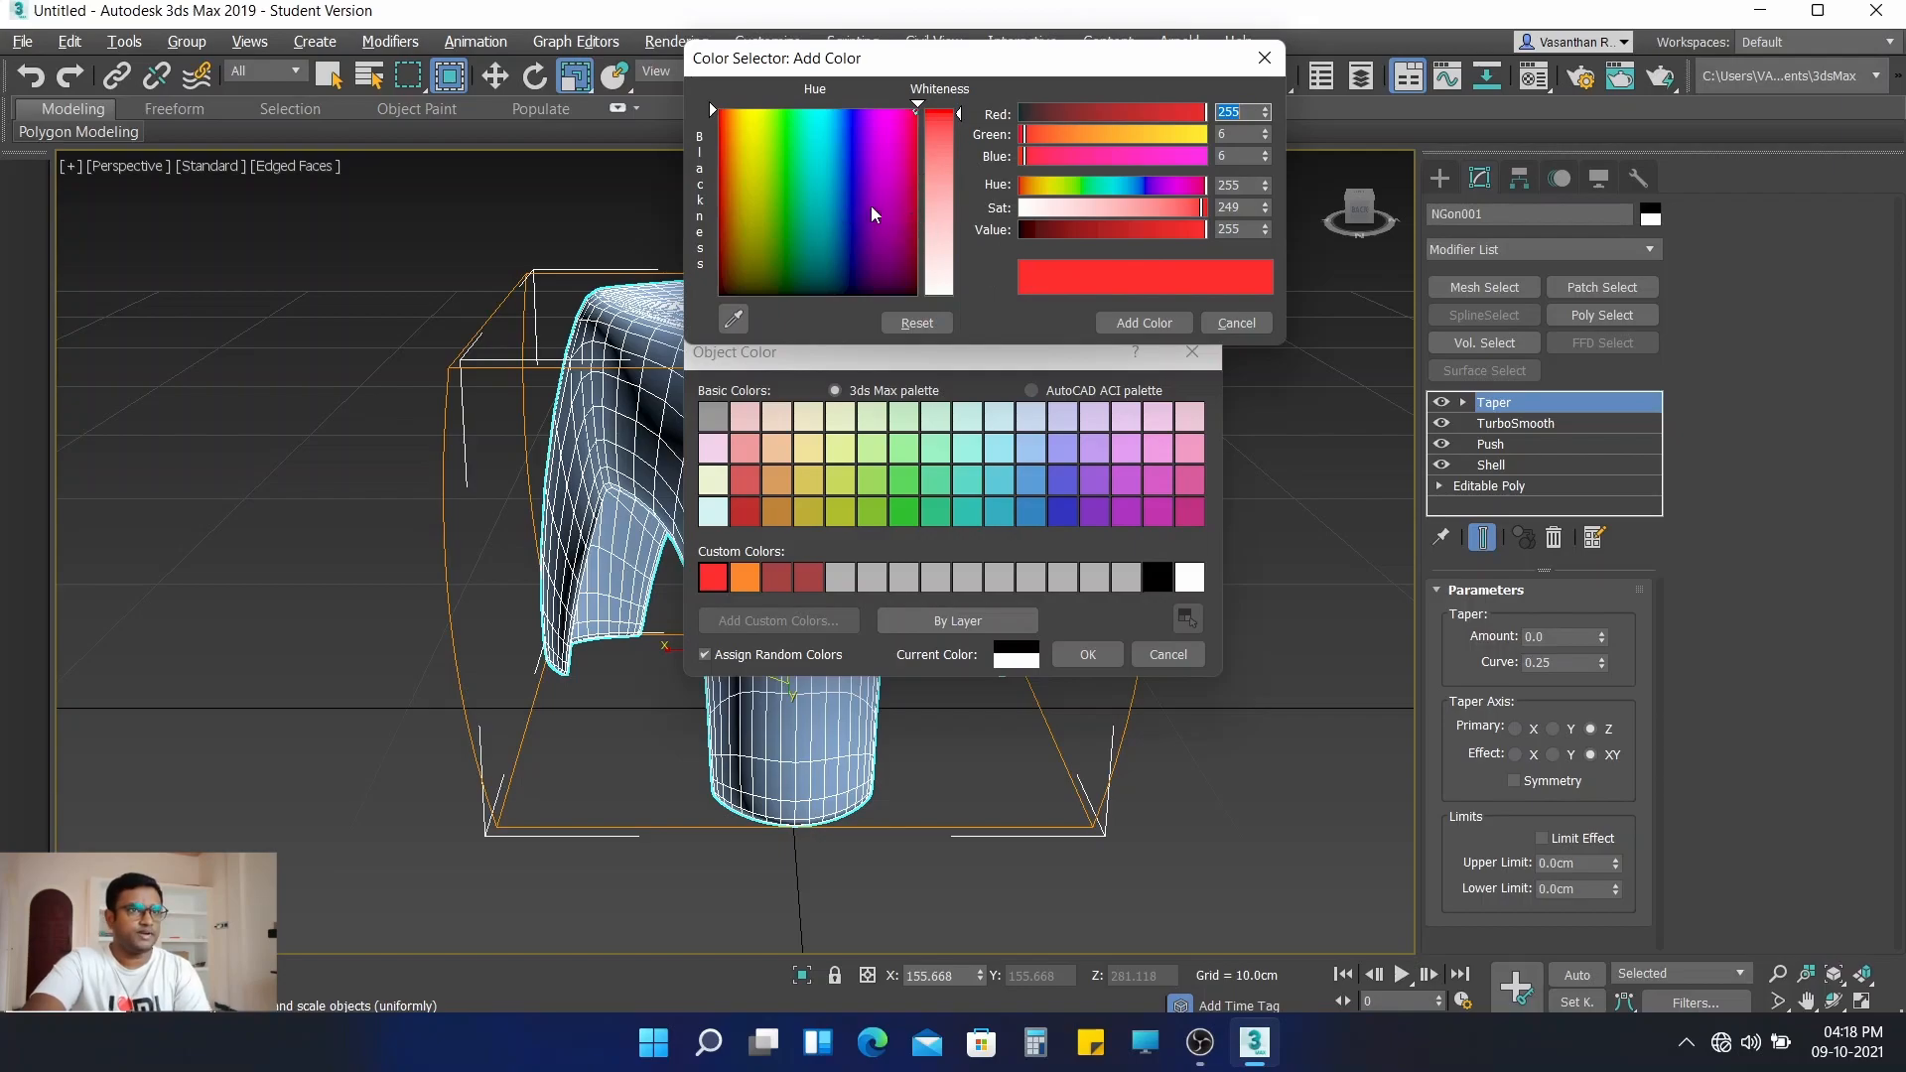
pyautogui.click(1265, 57)
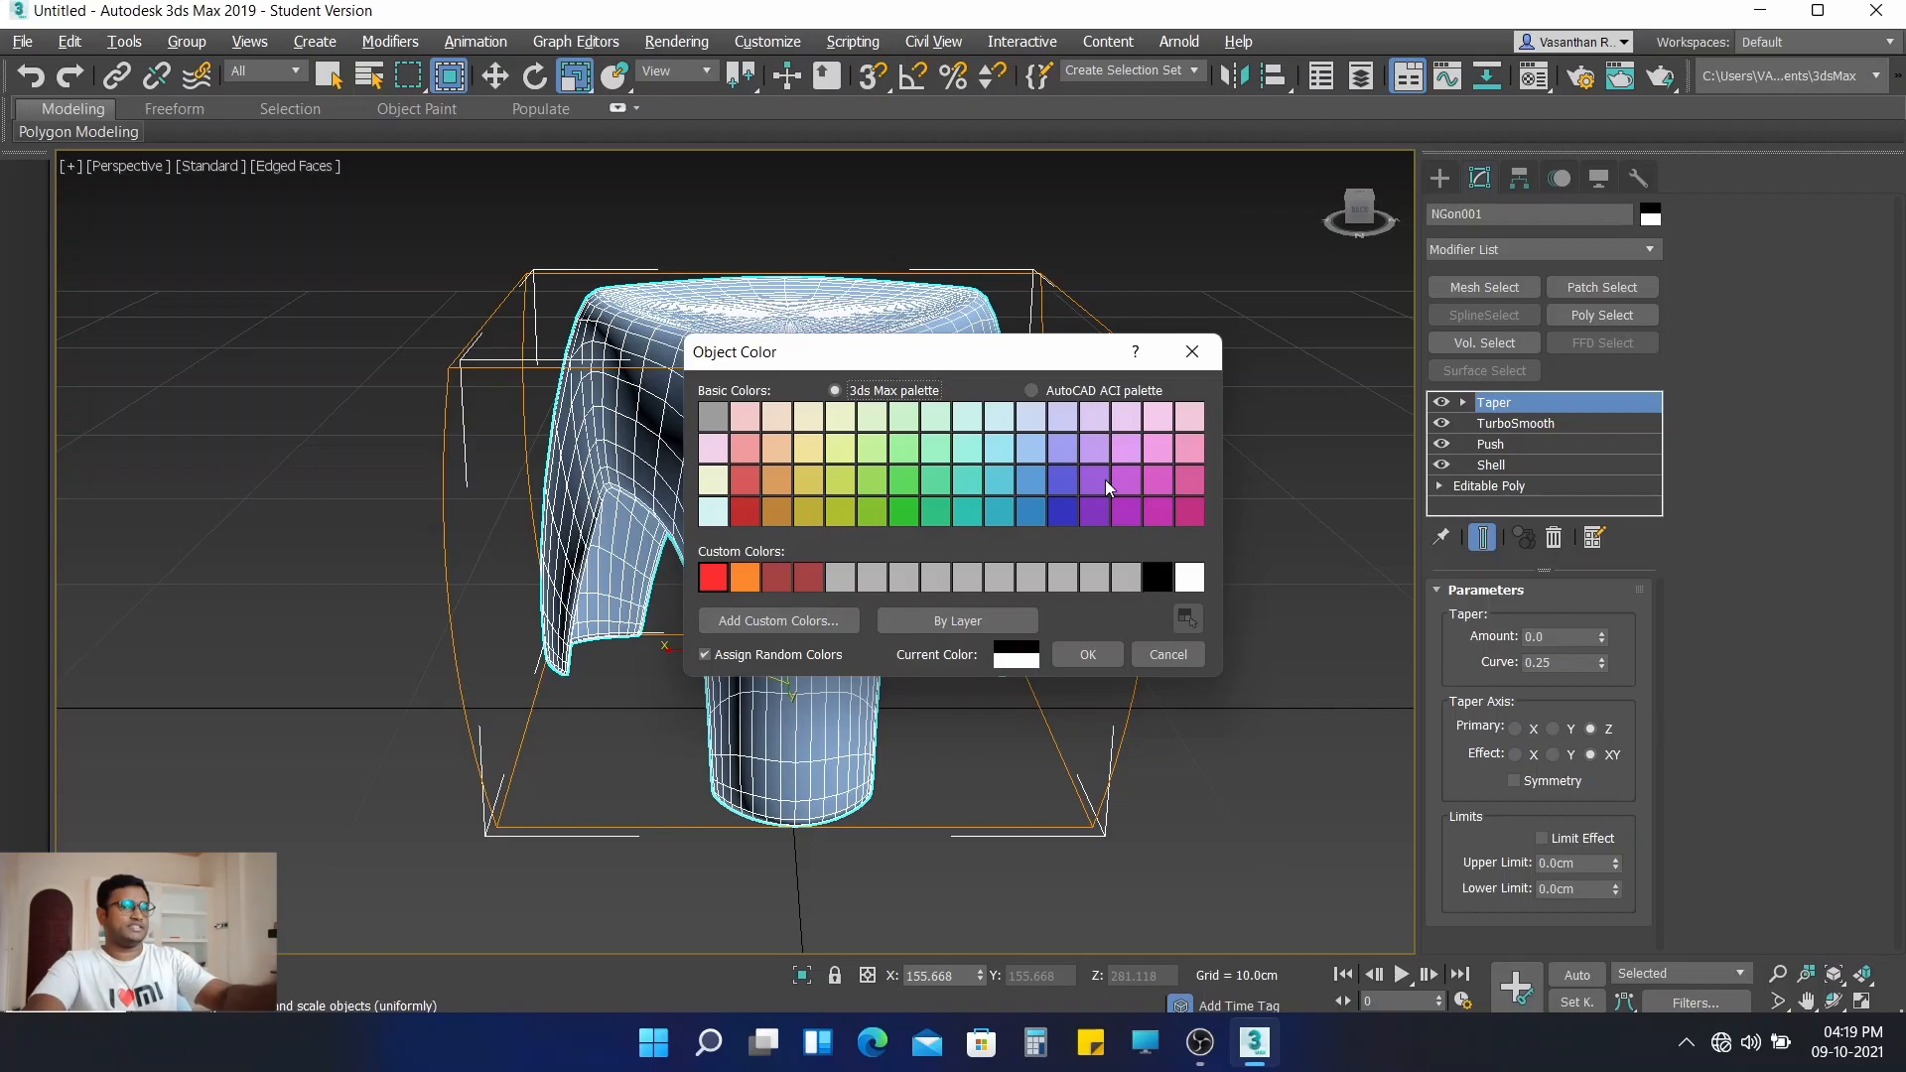
pyautogui.click(712, 579)
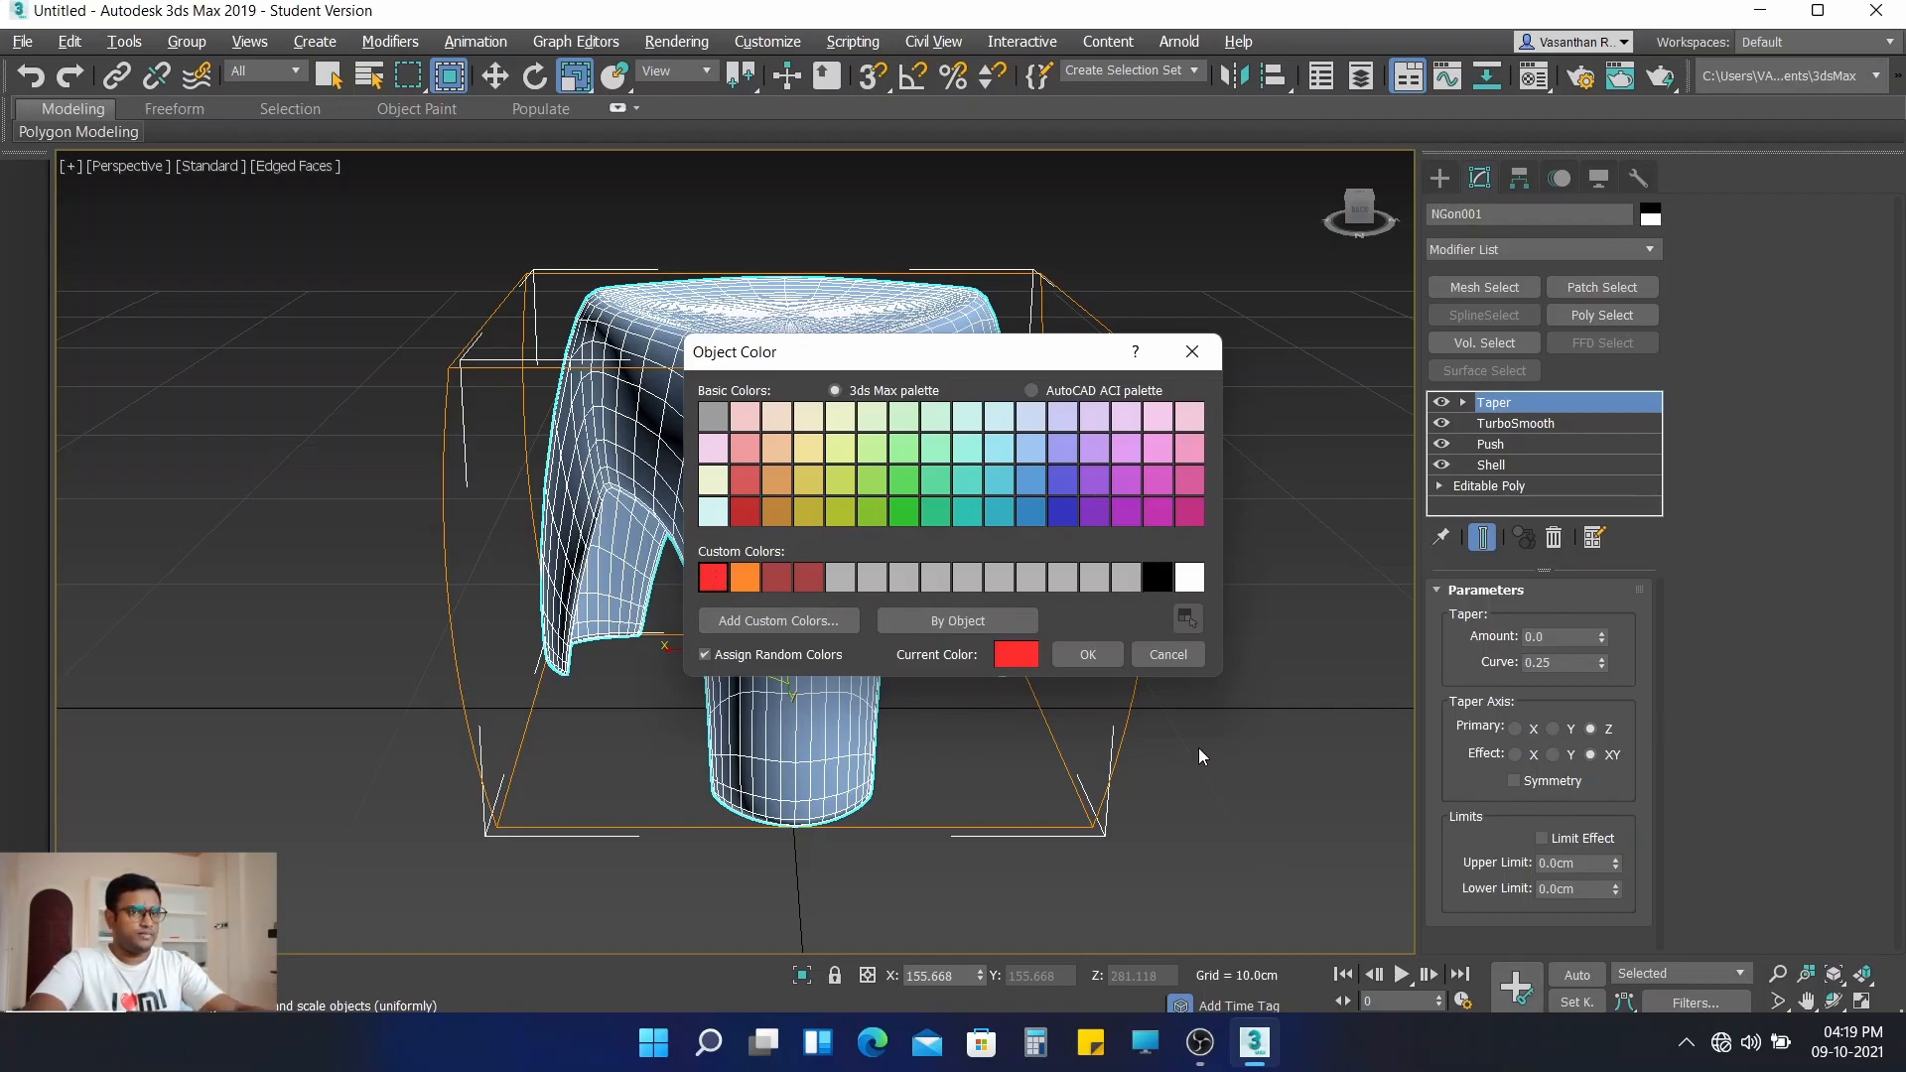
pyautogui.click(1088, 653)
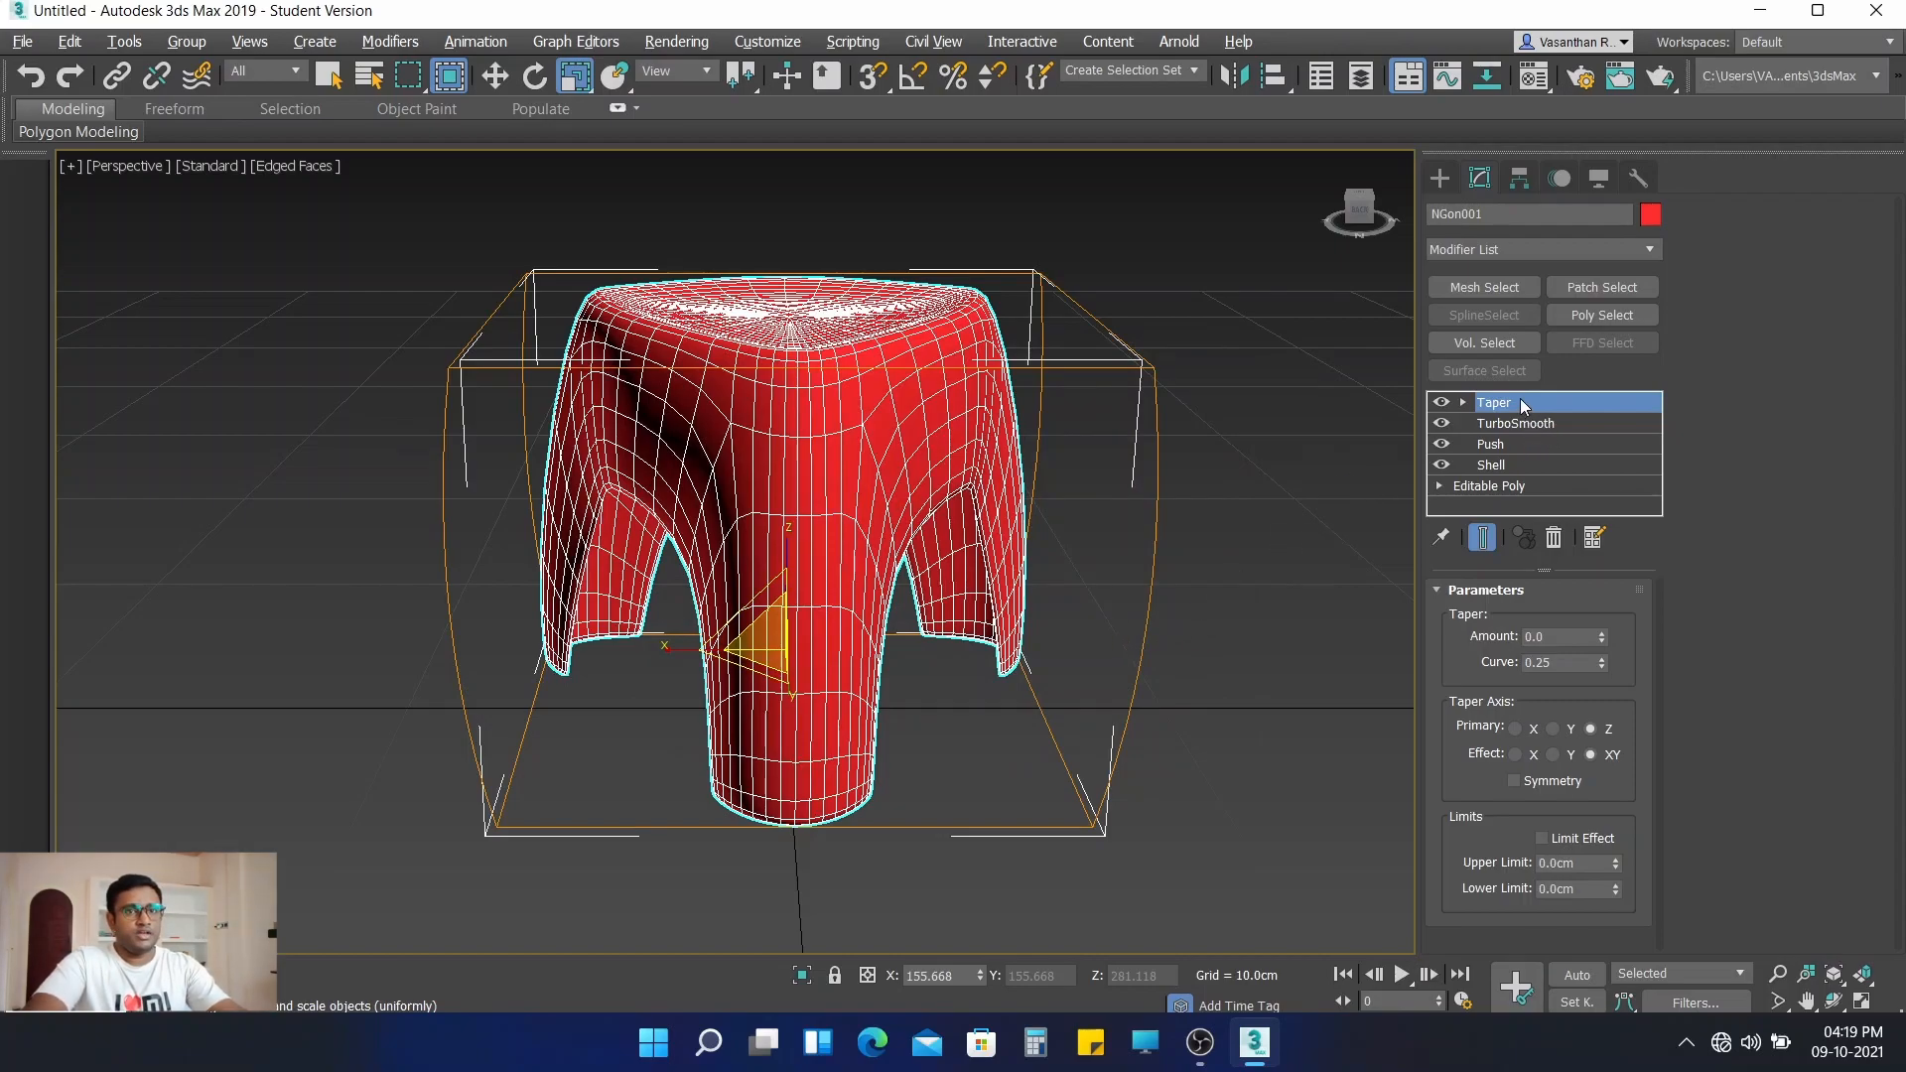
# - Render the red stool from an angled Perspective view with the ART Renderer
pyautogui.scroll(2, 1093, 469)
pyautogui.scroll(-2, 1100, 469)
pyautogui.moveTo(1098, 476); pyautogui.dragTo(1064, 475, button='middle')
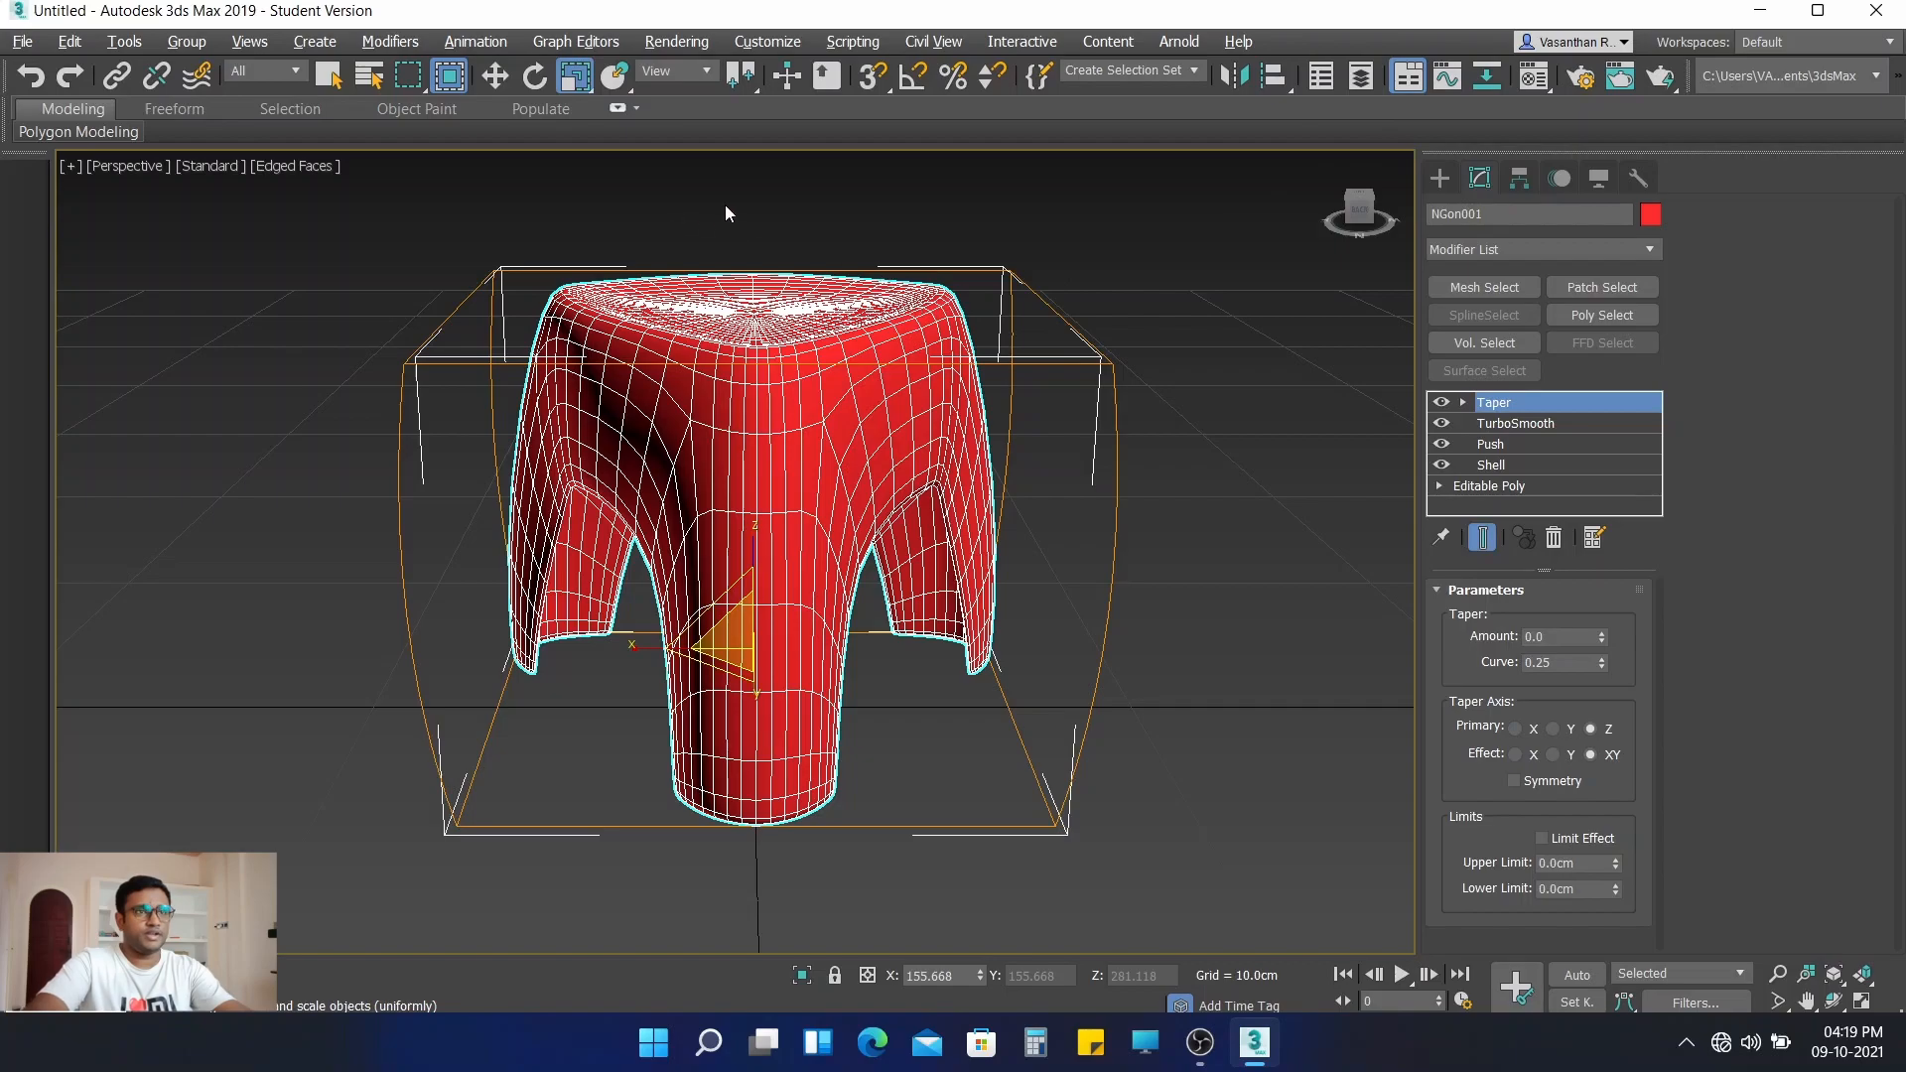
pyautogui.click(1581, 78)
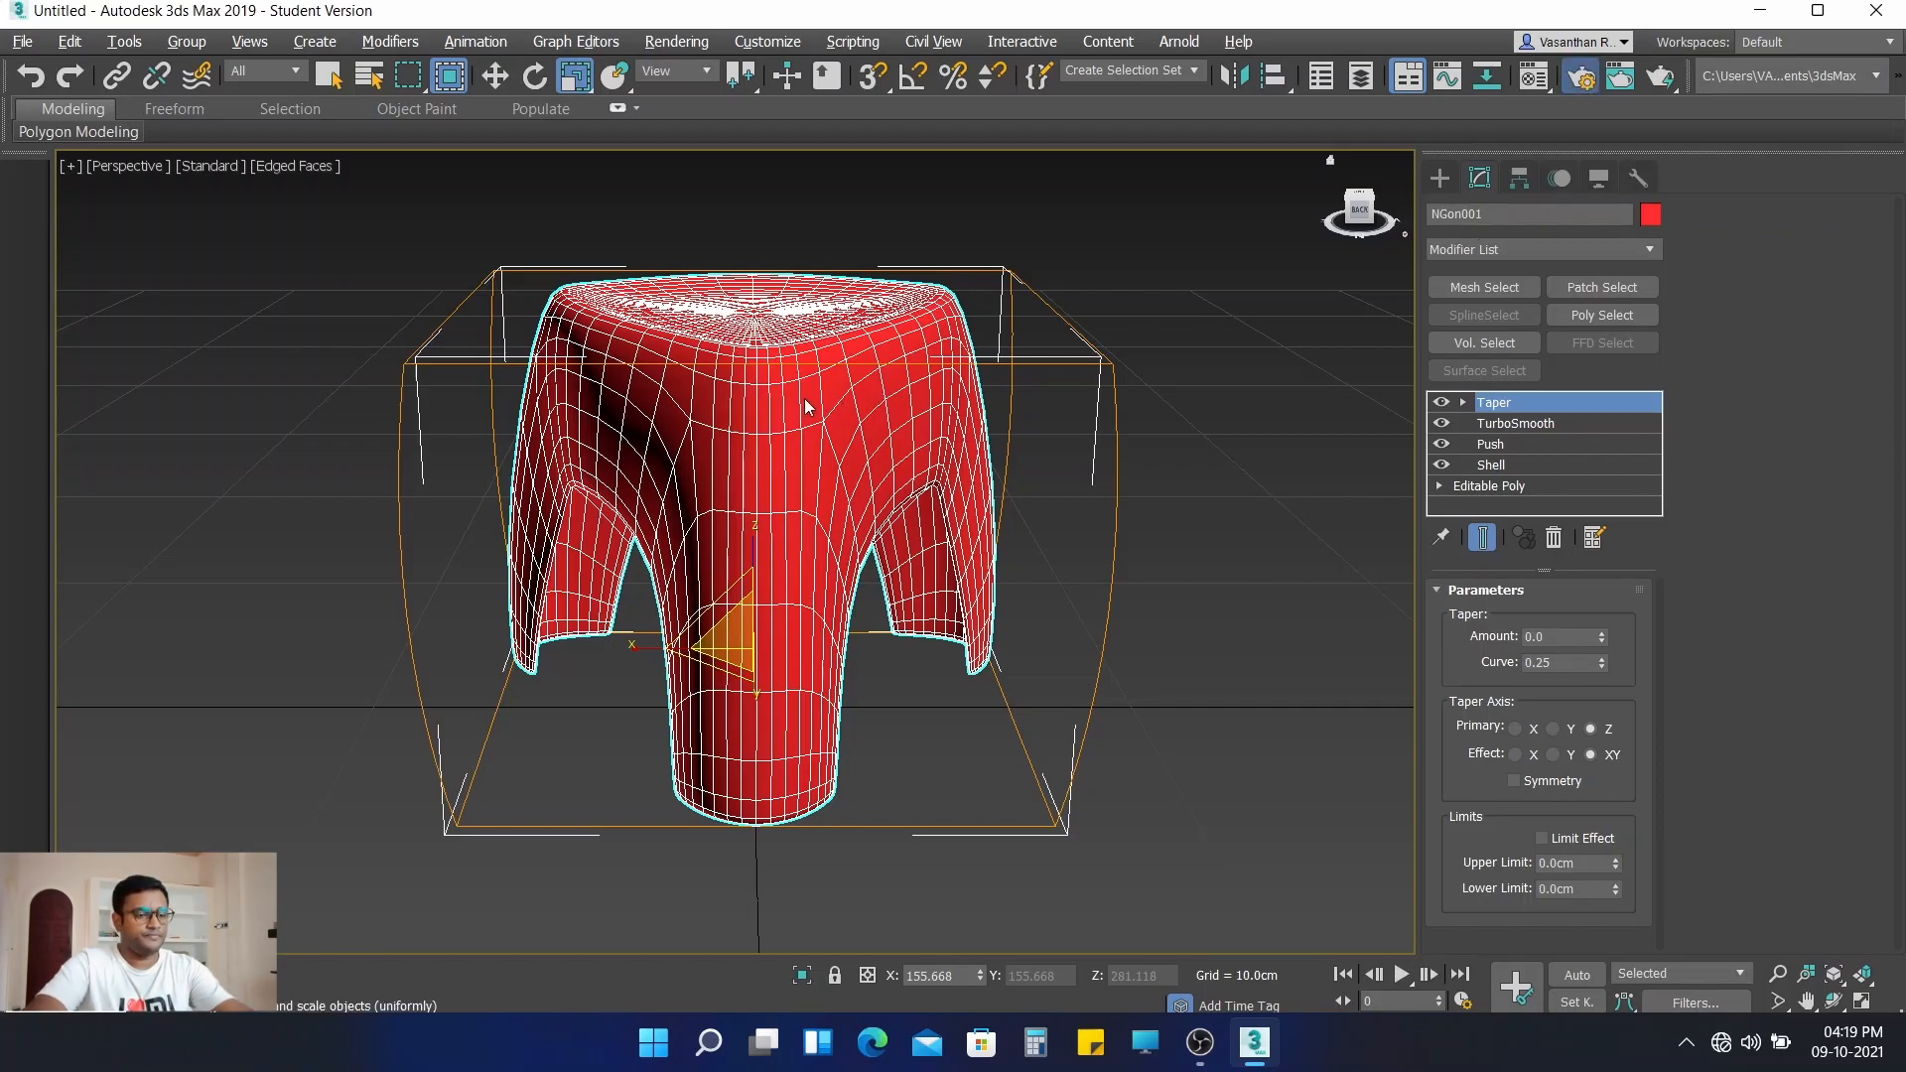
pyautogui.keyDown('alt'); pyautogui.moveTo(958, 611); pyautogui.dragTo(879, 663, button='middle'); pyautogui.keyUp('alt')
pyautogui.scroll(5, 918, 651)
pyautogui.scroll(-5, 923, 661)
pyautogui.click(530, 341)
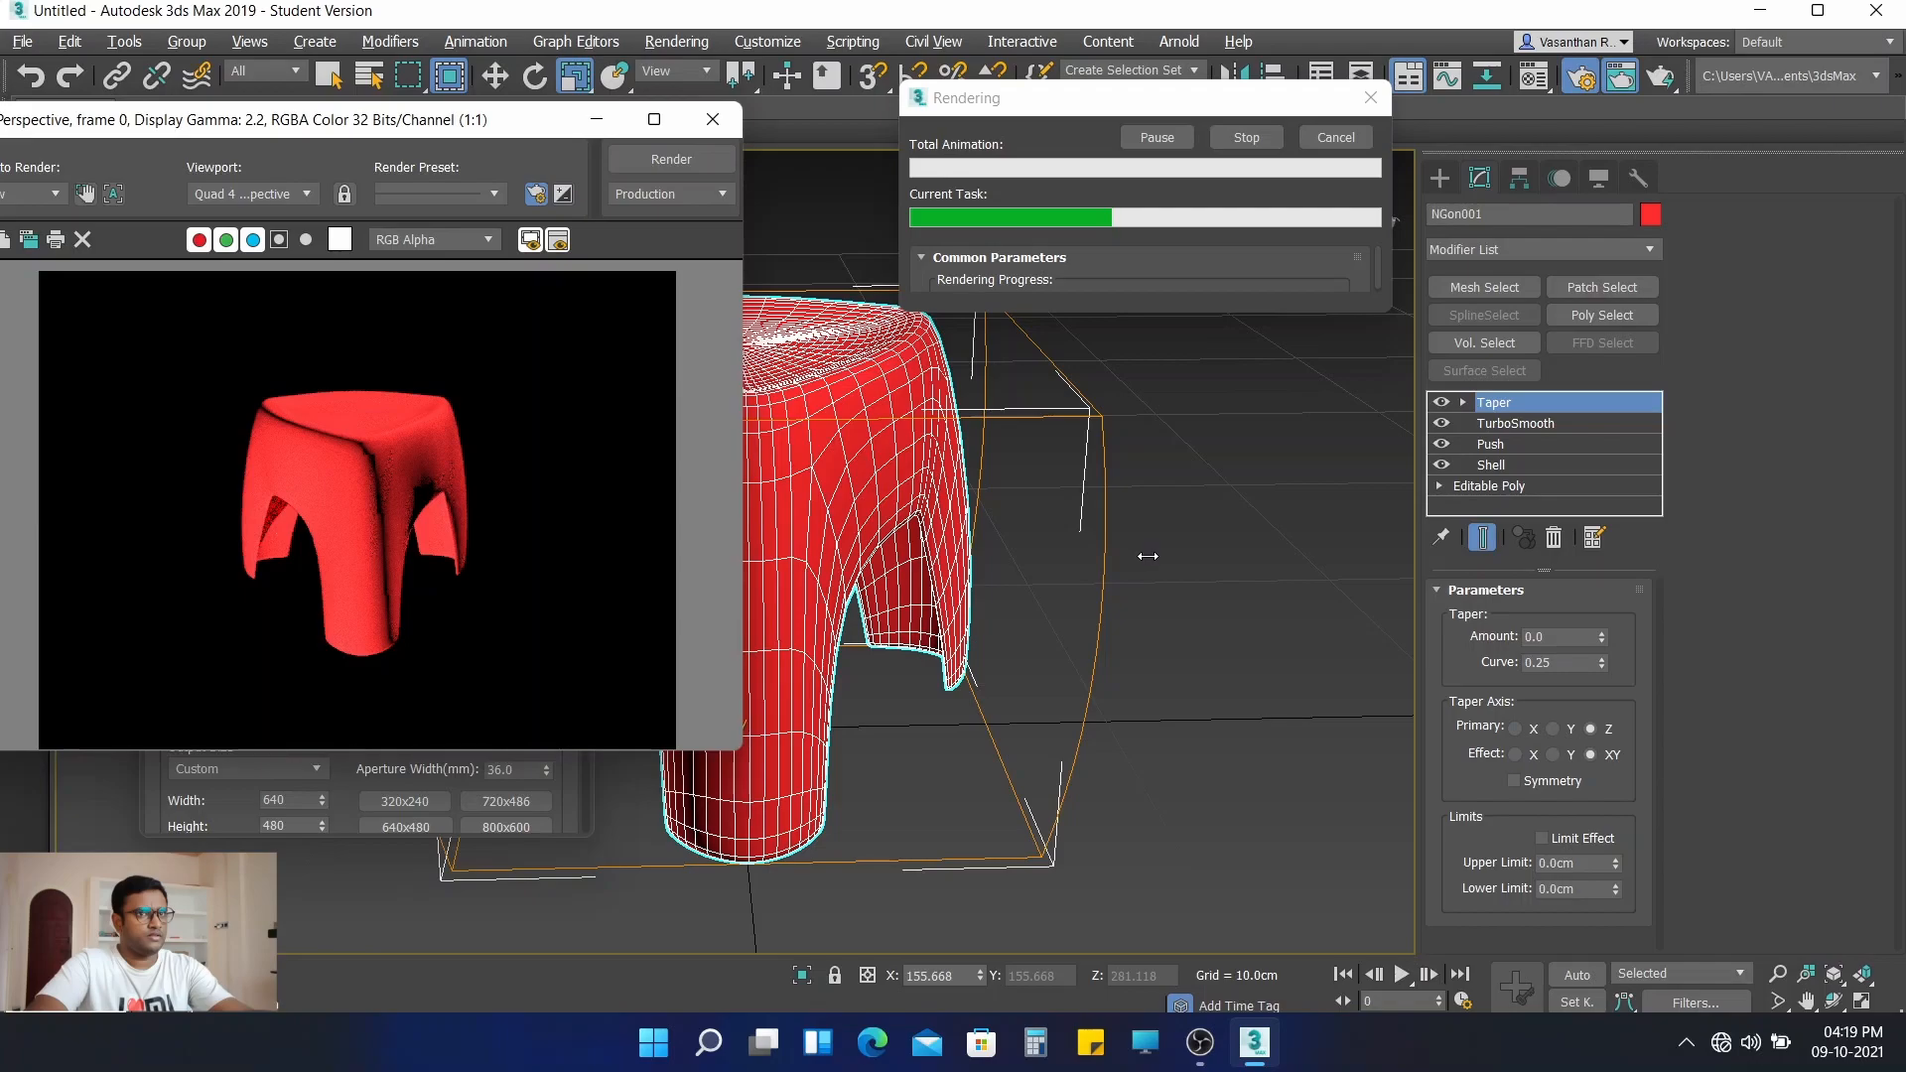
# - Close the Render Setup dialog and move the rendered image aside to compare it with the stool model
pyautogui.press('z')
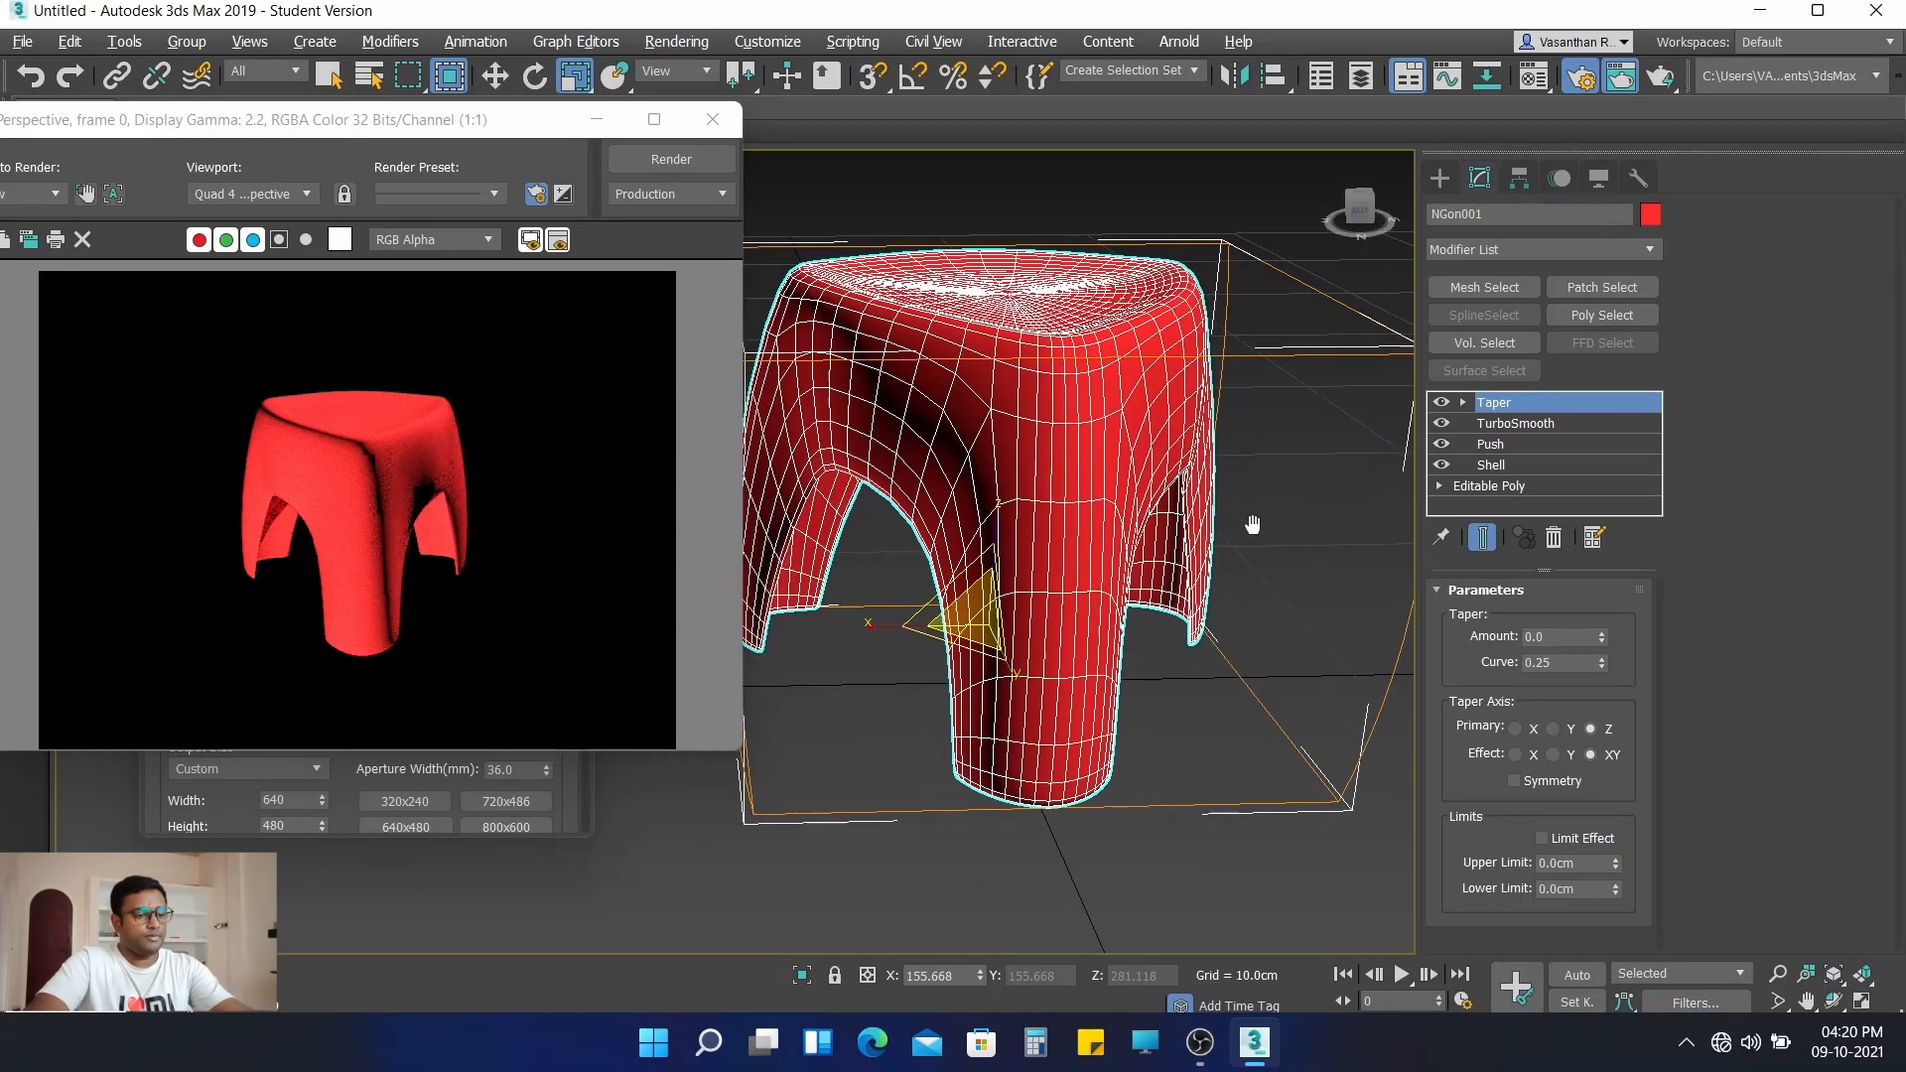
pyautogui.keyDown('alt'); pyautogui.moveTo(1269, 588); pyautogui.dragTo(1203, 607, button='middle'); pyautogui.keyUp('alt')
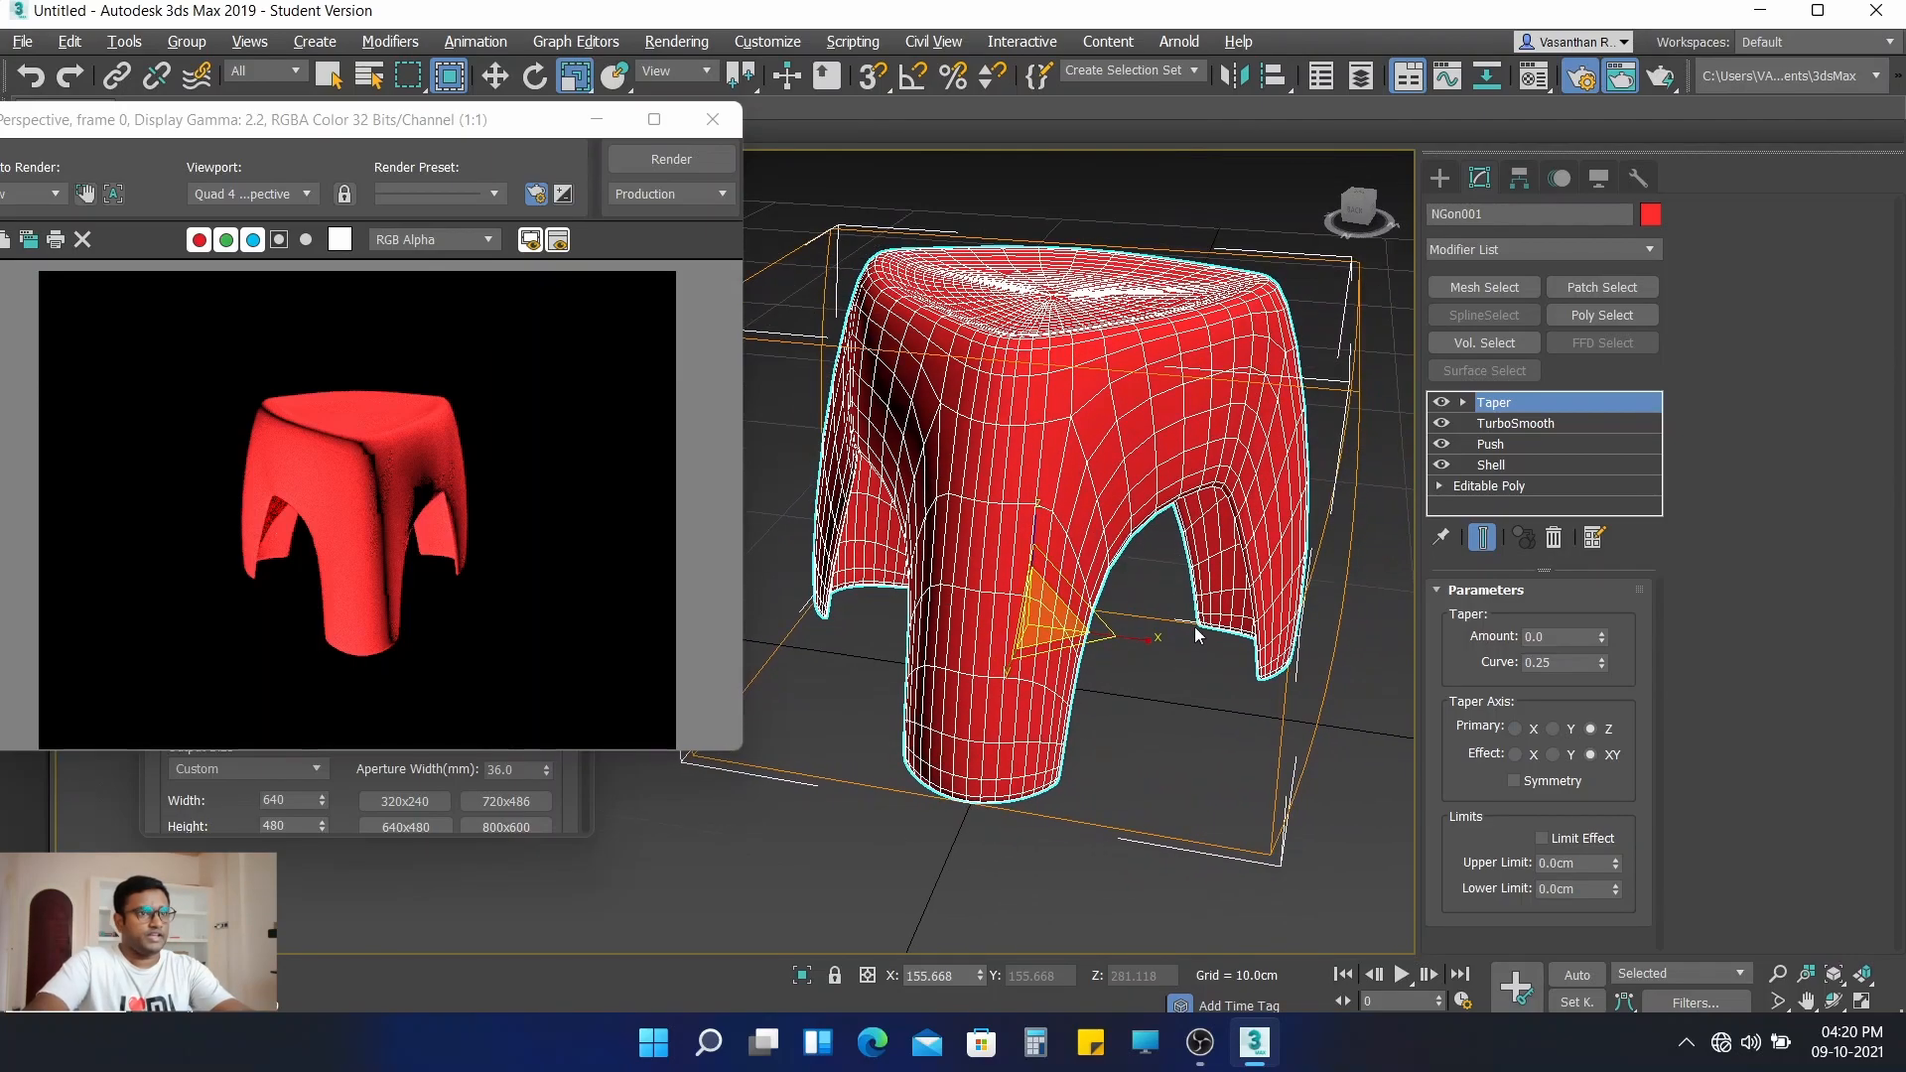
pyautogui.click(338, 785)
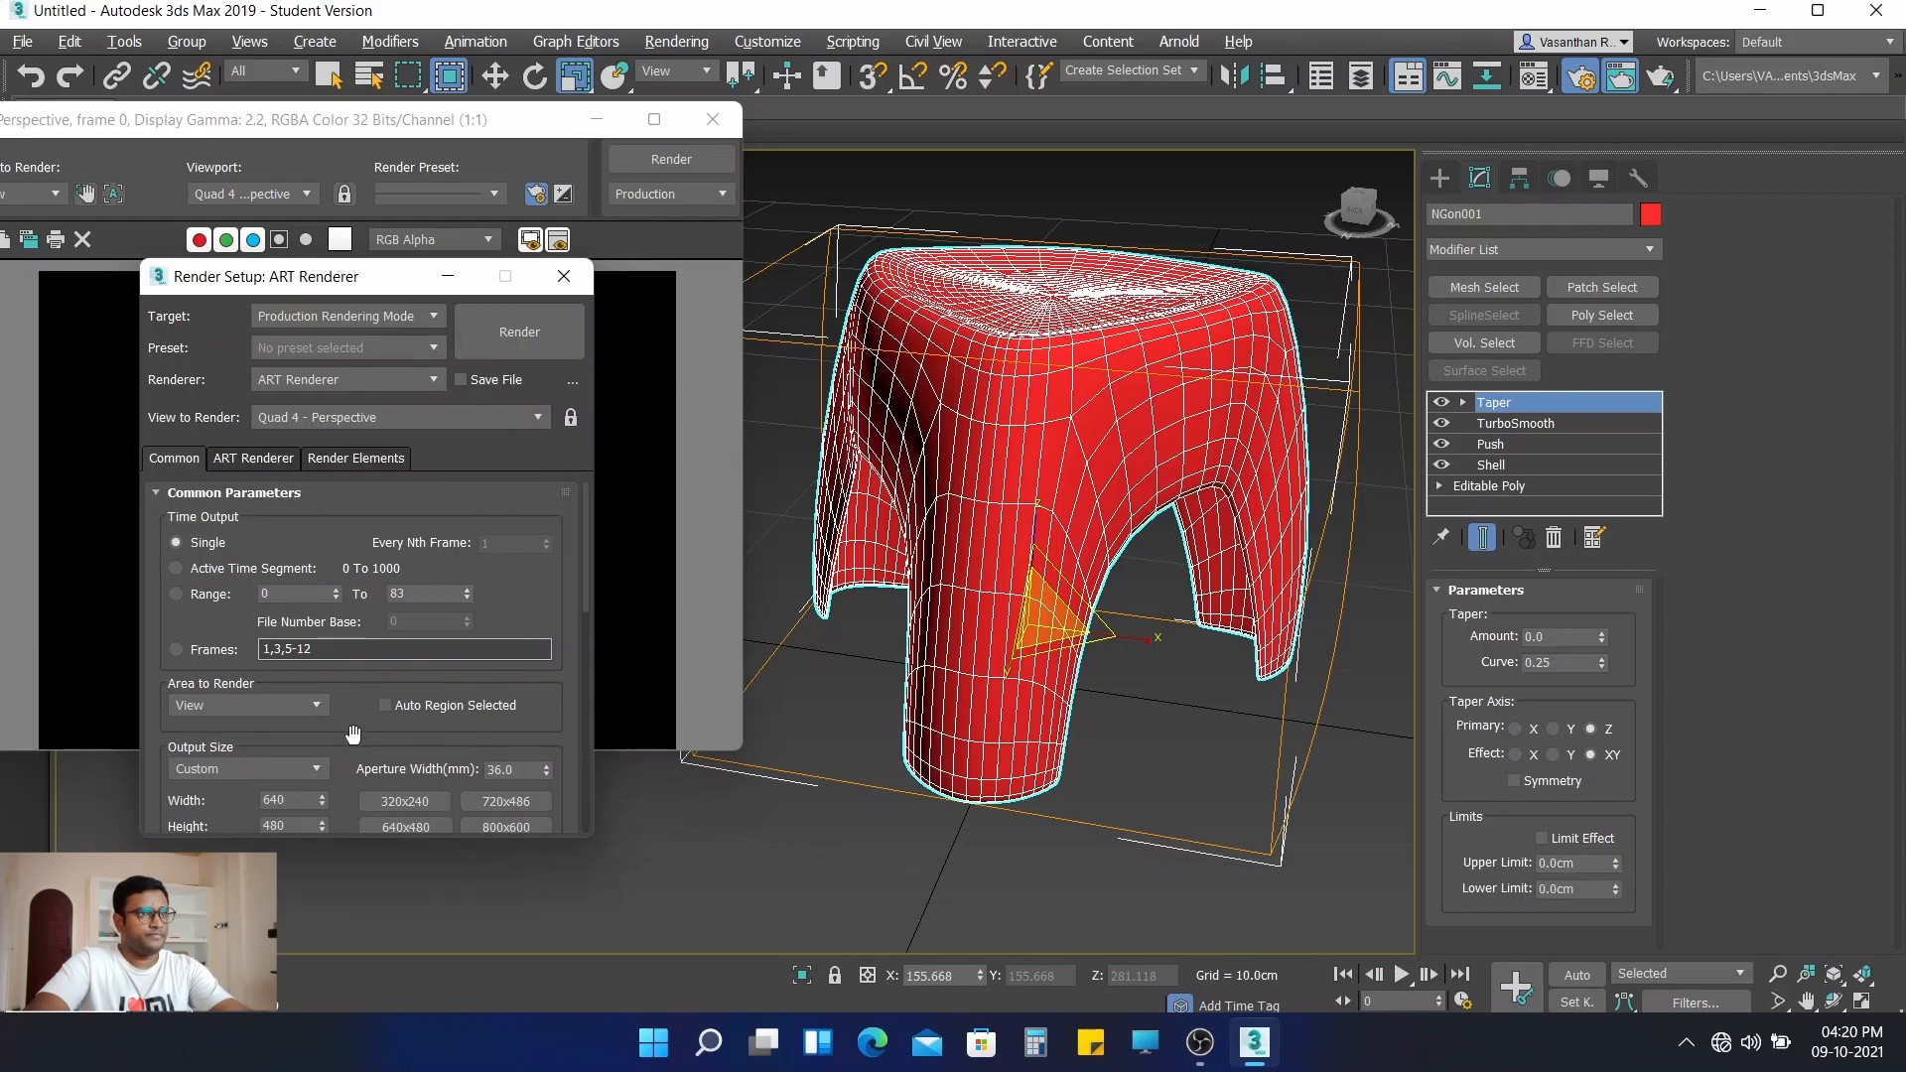
pyautogui.click(563, 276)
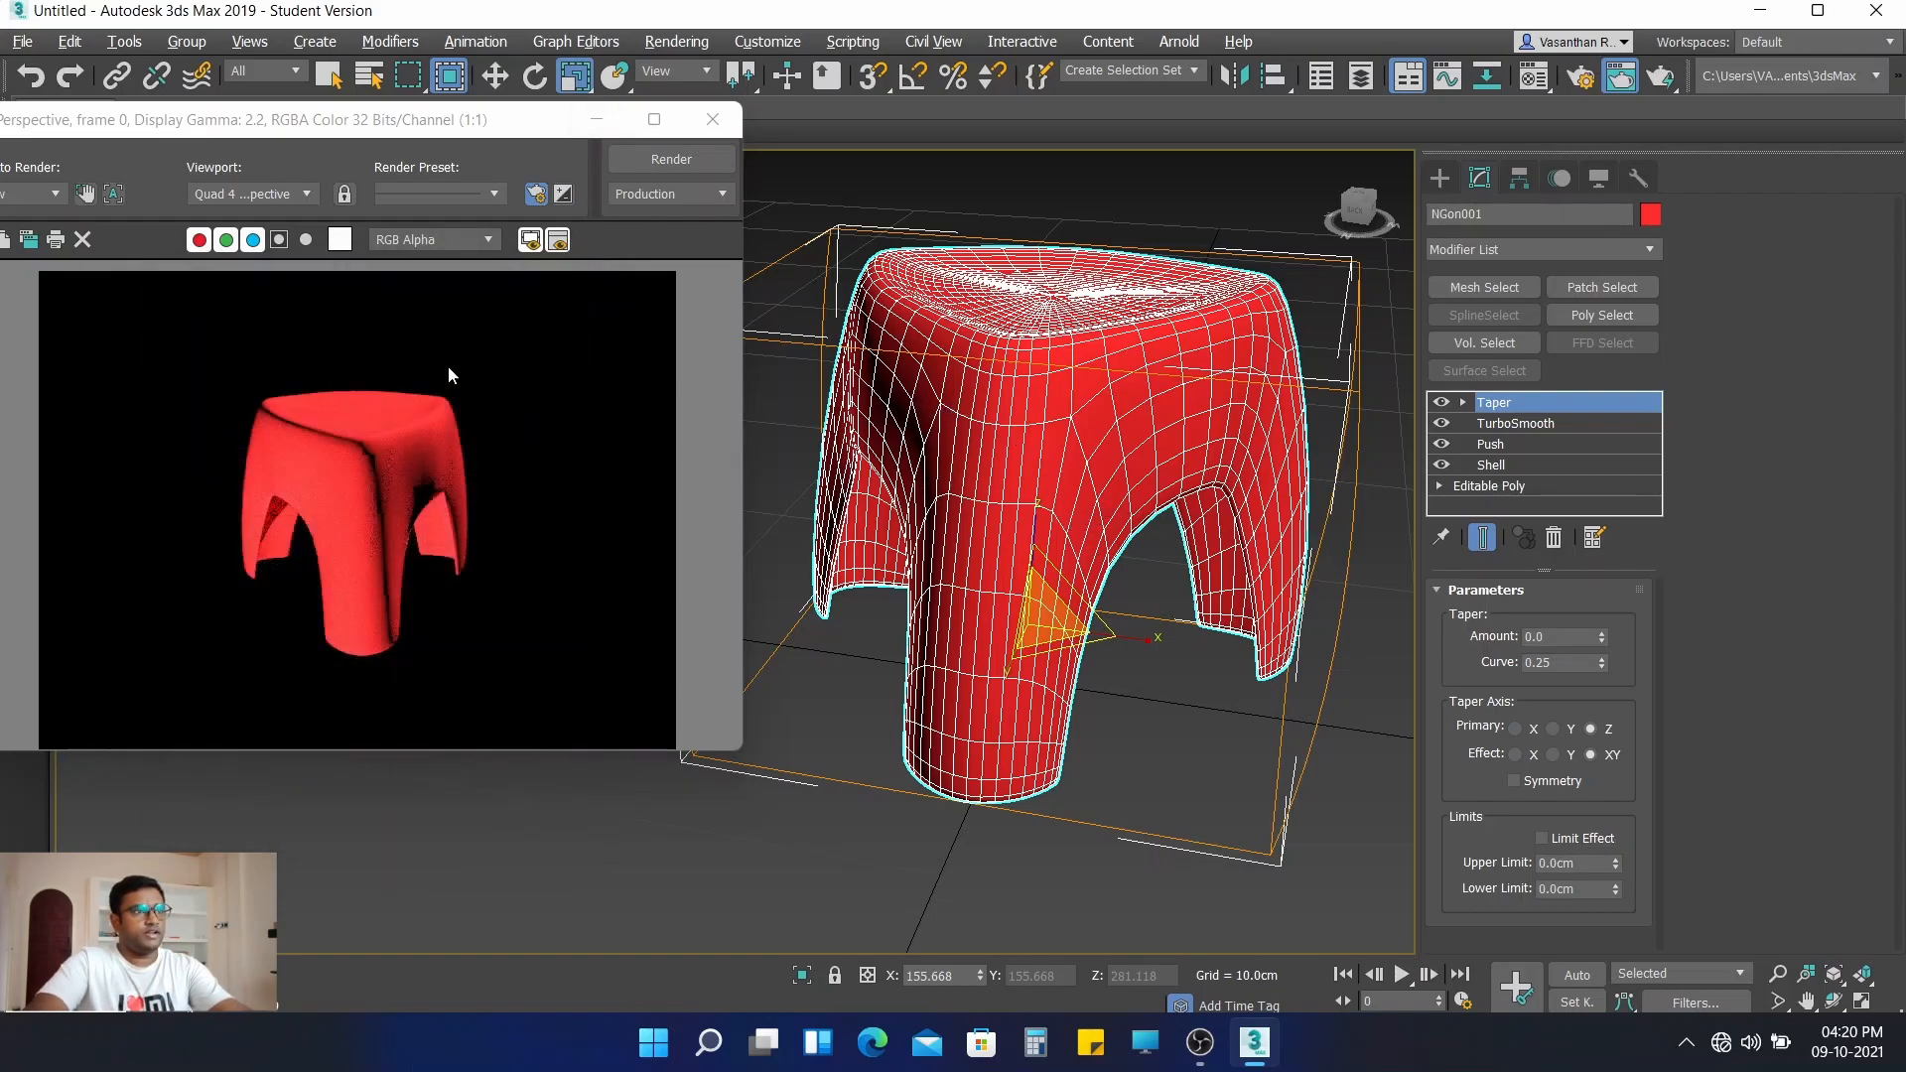
pyautogui.moveTo(119, 126); pyautogui.dragTo(86, 99)
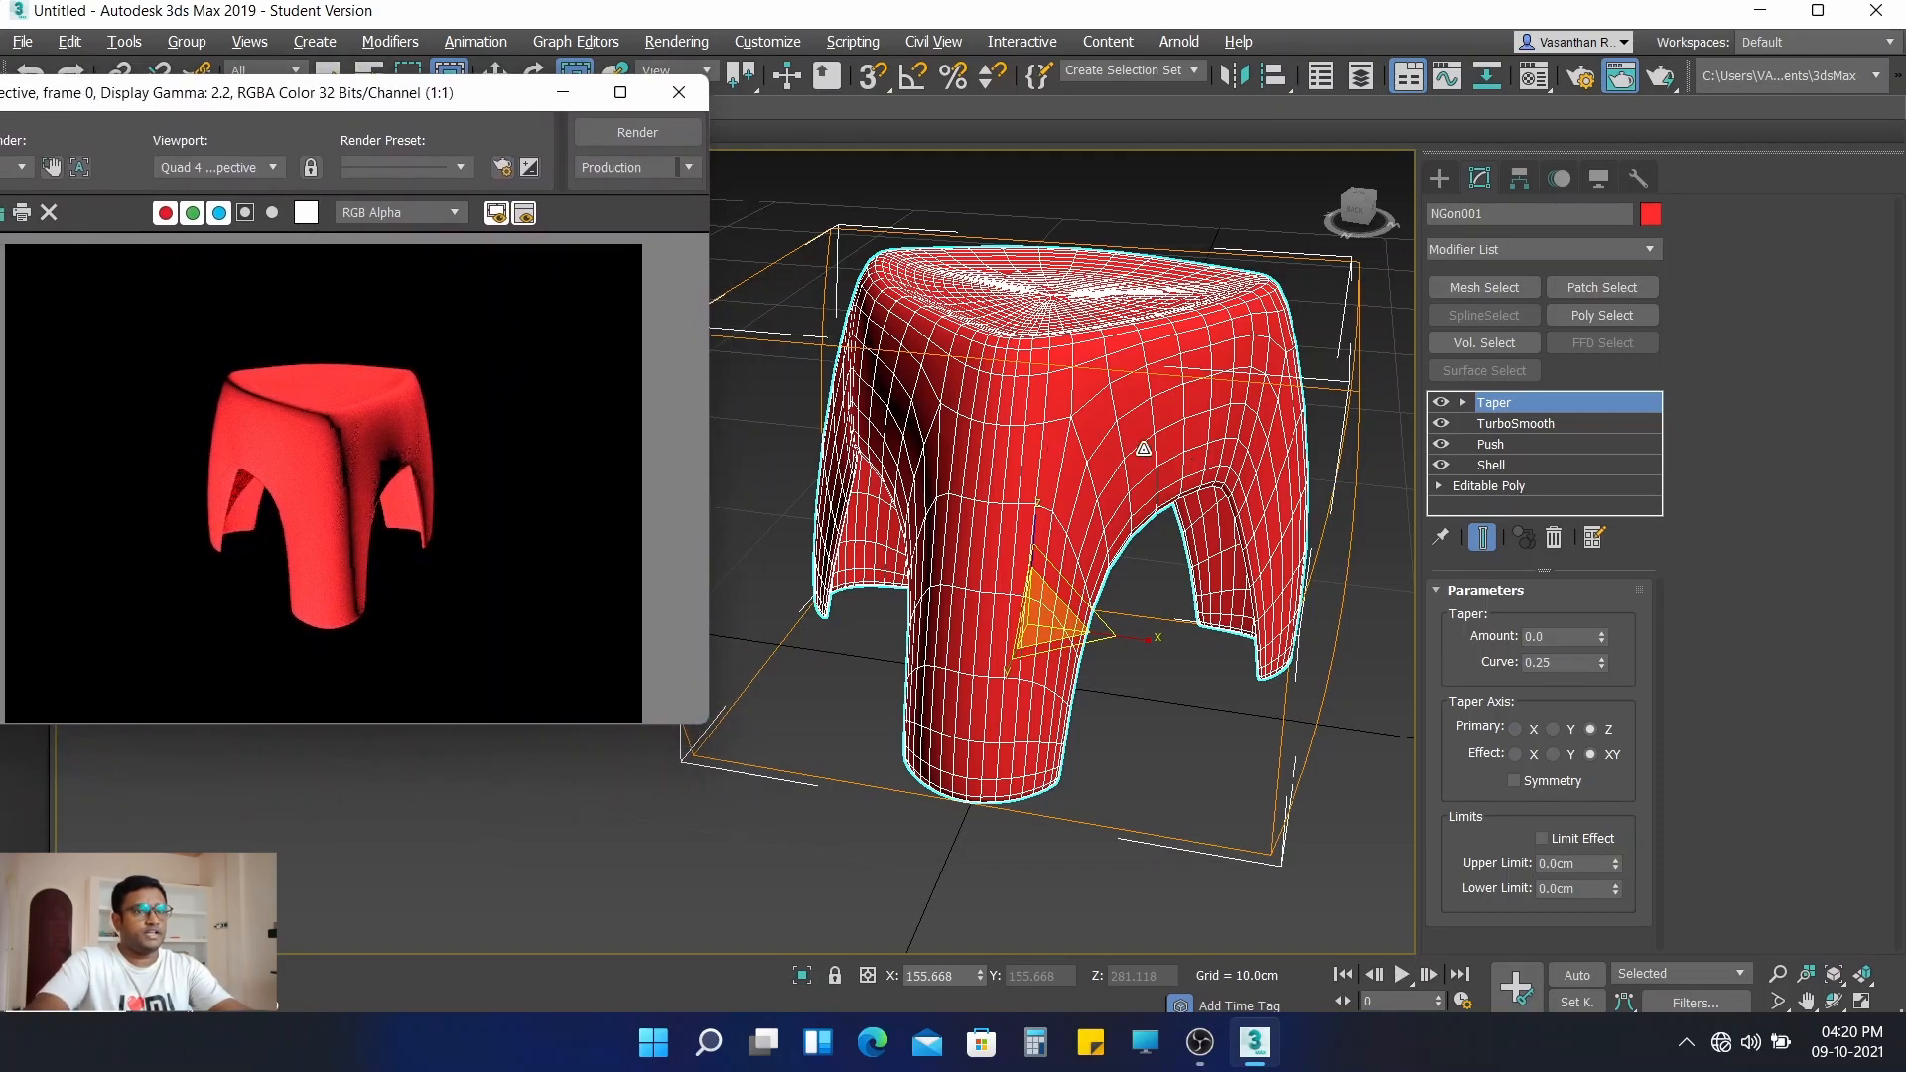
pyautogui.keyDown('alt'); pyautogui.moveTo(980, 468); pyautogui.dragTo(988, 467, button='middle'); pyautogui.keyUp('alt')
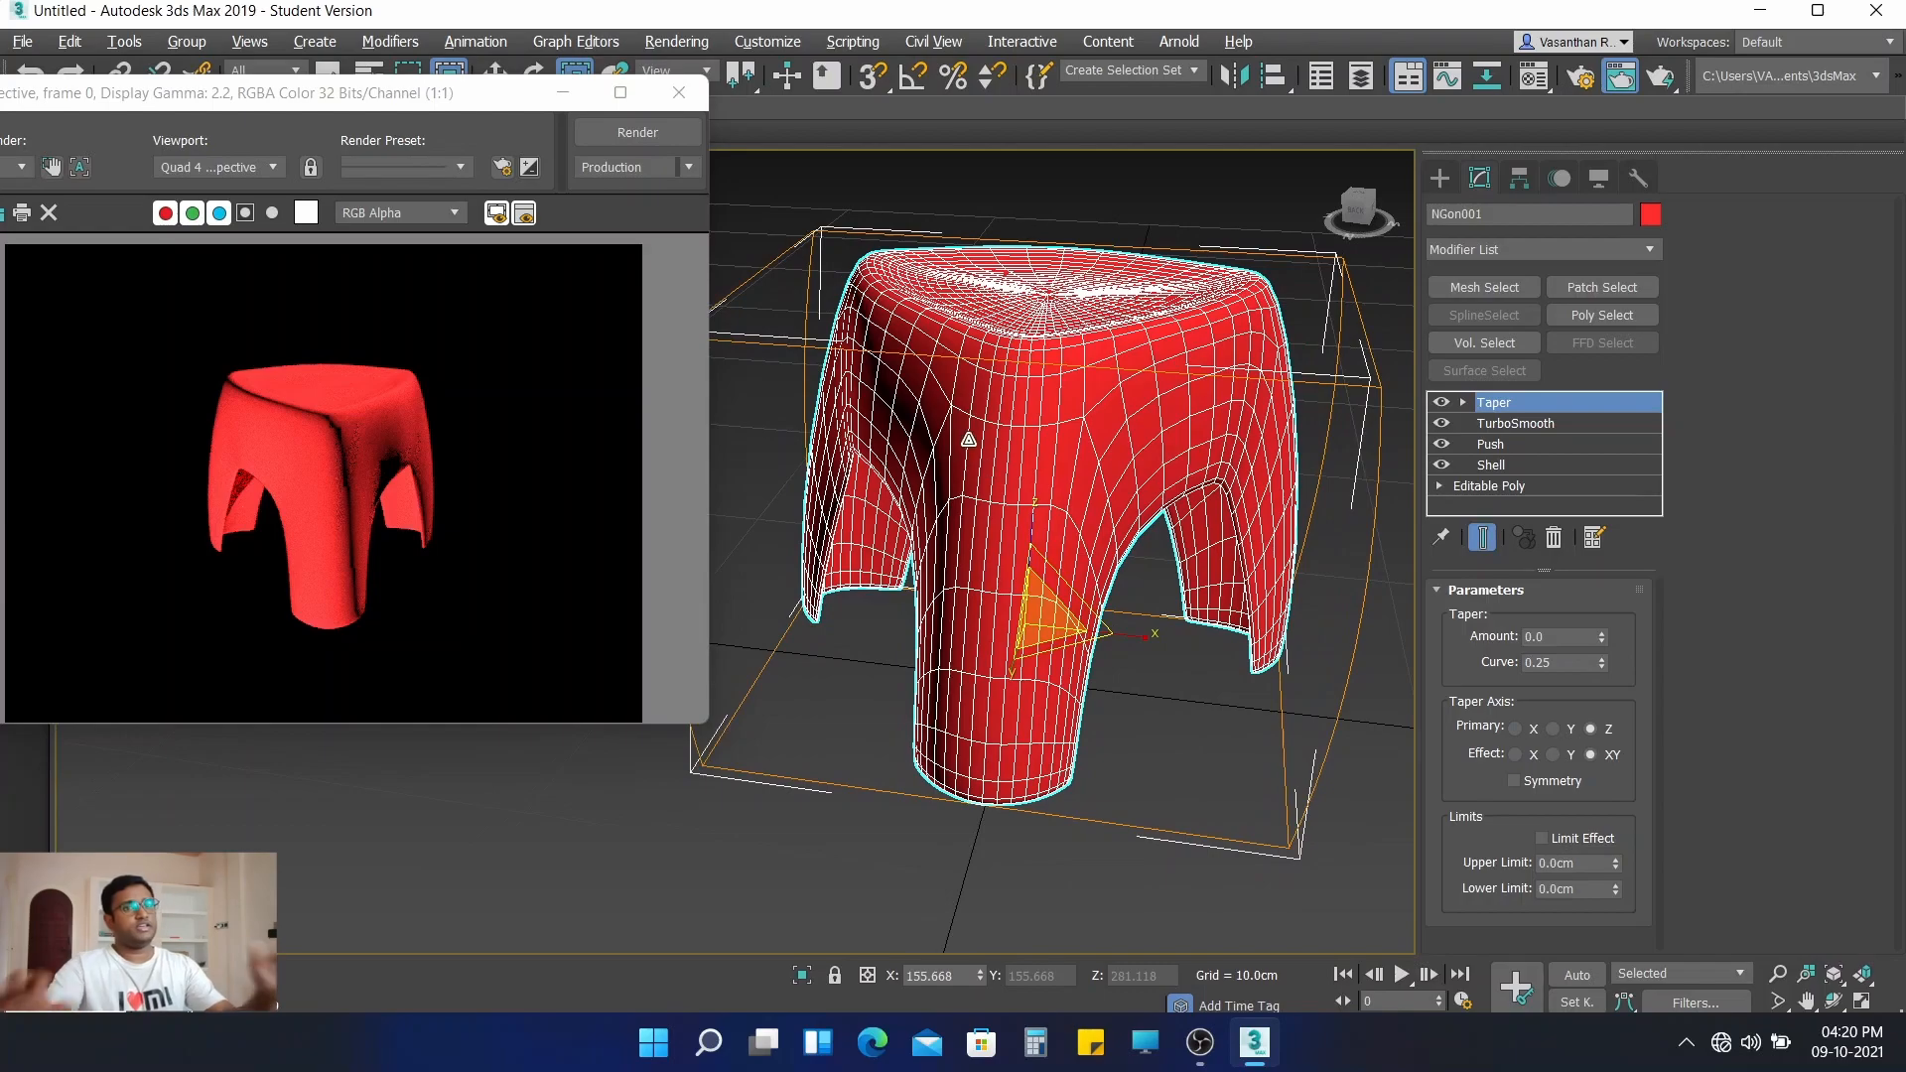